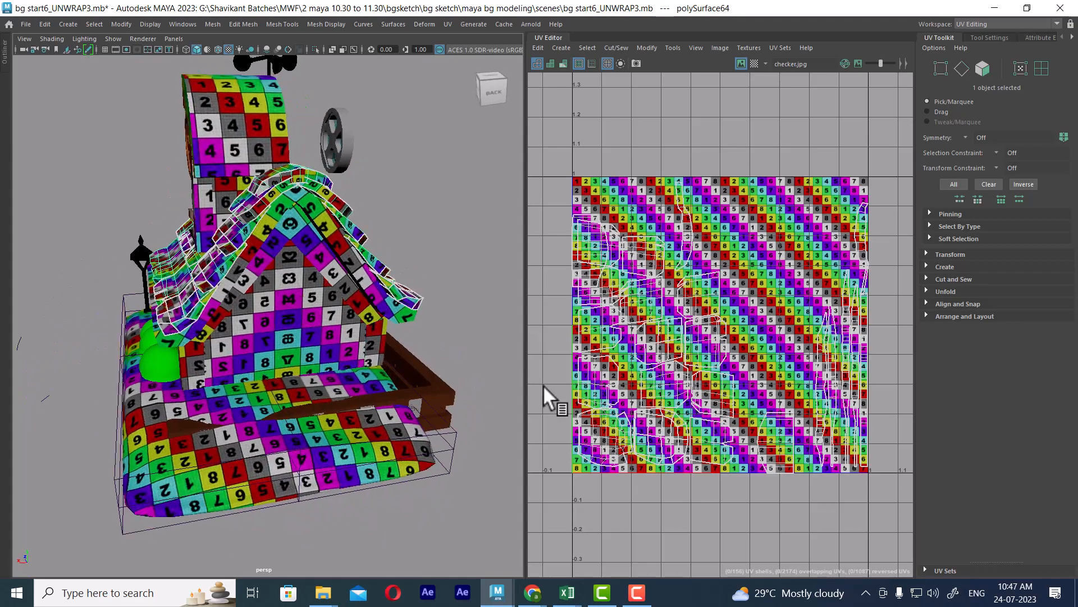
# - Show the model in untextured shaded display and select the whole house group so all its UV shells are listed together
pyautogui.press('4')
pyautogui.press('5')
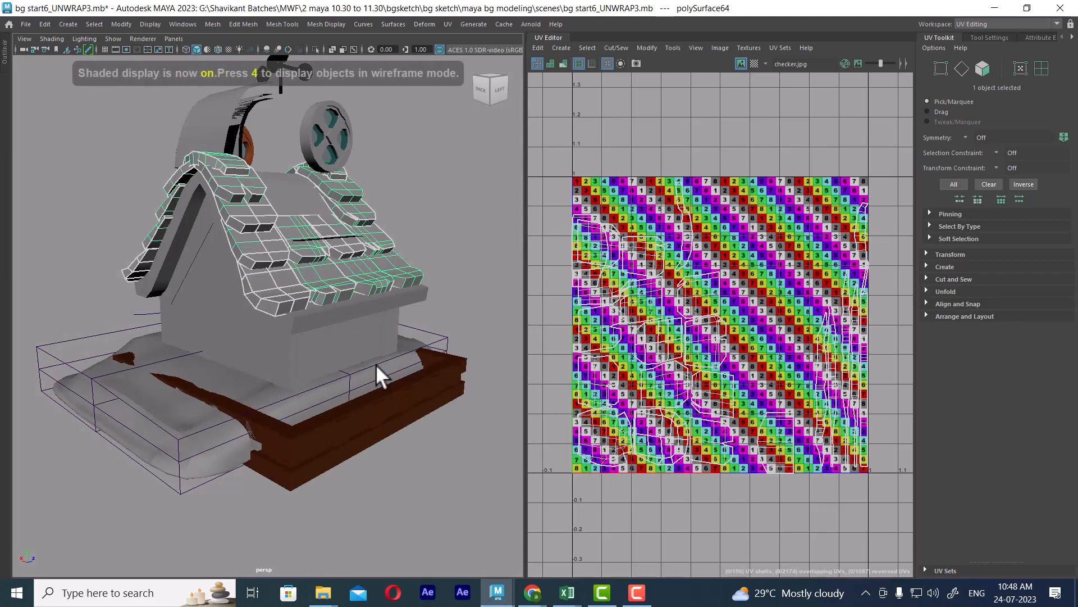
pyautogui.click(317, 348)
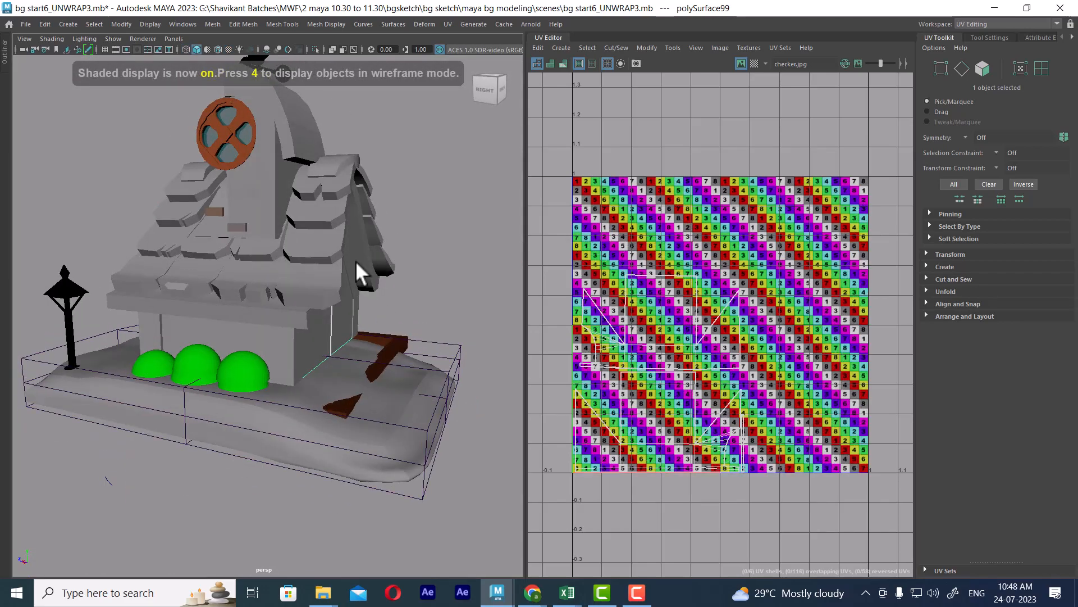
pyautogui.click(292, 181)
pyautogui.click(269, 177)
pyautogui.keyDown('alt'); pyautogui.moveTo(306, 164); pyautogui.dragTo(339, 228, button='middle'); pyautogui.keyUp('alt')
pyautogui.press('Up')
pyautogui.keyDown('alt'); pyautogui.moveTo(728, 331); pyautogui.dragTo(670, 308, button='middle'); pyautogui.keyUp('alt')
pyautogui.scroll(-5, 724, 292)
pyautogui.scroll(3, 733, 294)
pyautogui.keyDown('alt'); pyautogui.moveTo(325, 200); pyautogui.dragTo(235, 212); pyautogui.keyUp('alt')
pyautogui.keyDown('alt'); pyautogui.moveTo(235, 211); pyautogui.dragTo(306, 264, button='right'); pyautogui.keyUp('alt')
pyautogui.keyDown('alt'); pyautogui.moveTo(767, 262); pyautogui.dragTo(797, 224, button='middle'); pyautogui.keyUp('alt')
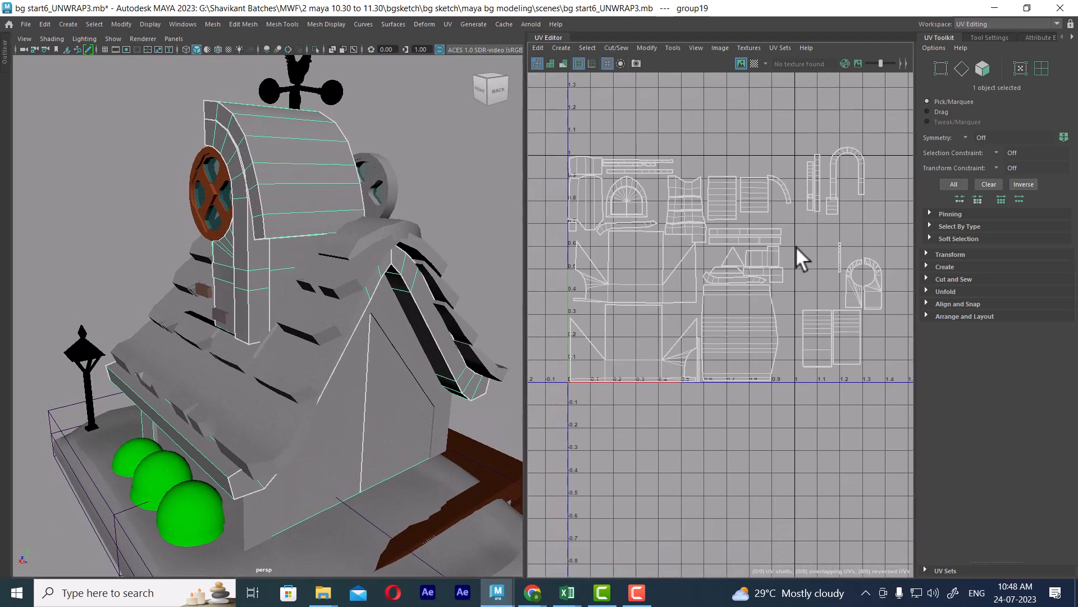
# - Examine the house group's UV layout against the tower, roof and wall parts of the model
pyautogui.keyDown('alt'); pyautogui.moveTo(349, 348); pyautogui.dragTo(360, 353, button='middle'); pyautogui.keyUp('alt')
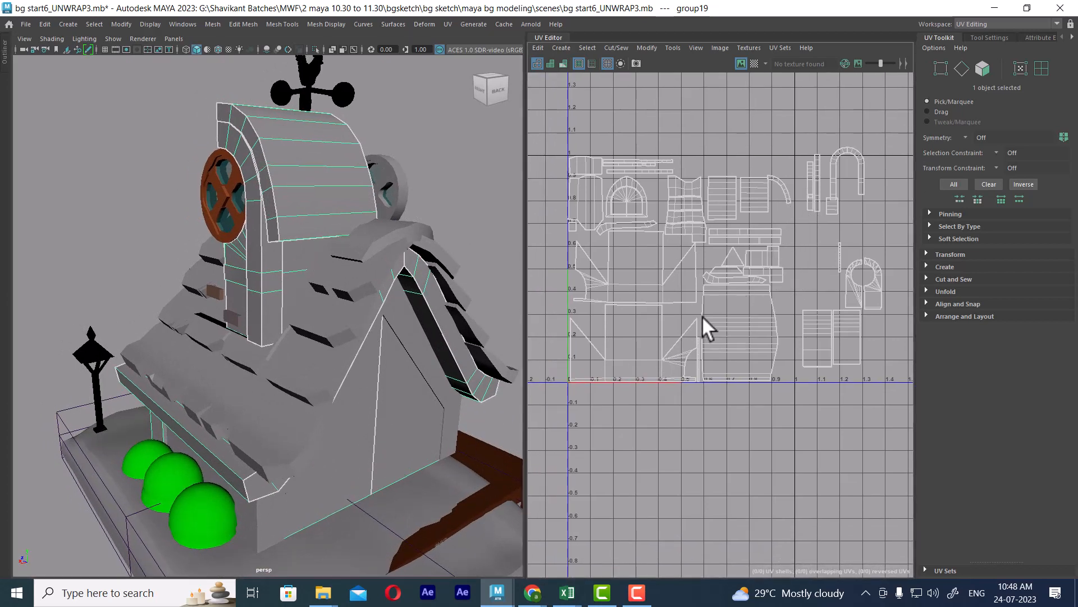
pyautogui.keyDown('alt'); pyautogui.moveTo(702, 316); pyautogui.dragTo(718, 334, button='middle'); pyautogui.keyUp('alt')
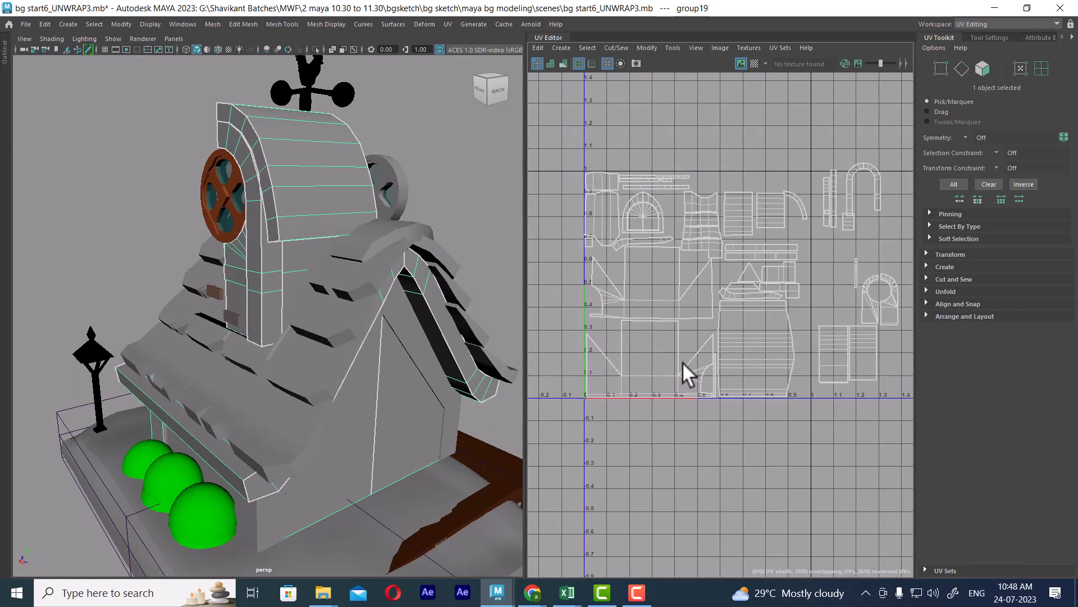
pyautogui.keyDown('alt'); pyautogui.moveTo(635, 338); pyautogui.dragTo(631, 308, button='middle'); pyautogui.keyUp('alt')
pyautogui.keyDown('alt'); pyautogui.moveTo(404, 376); pyautogui.dragTo(633, 365); pyautogui.keyUp('alt')
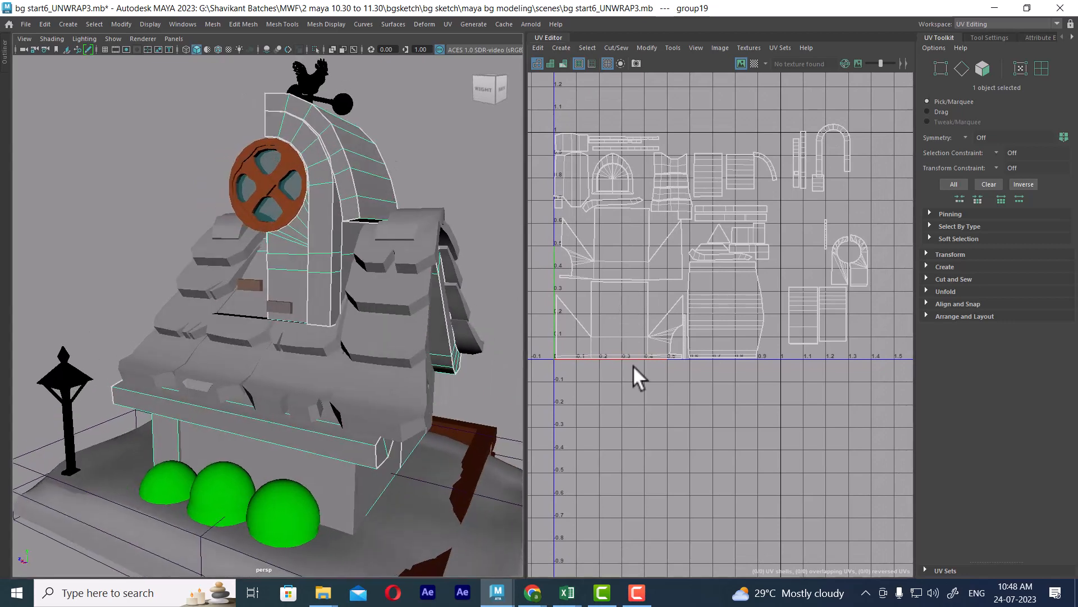
pyautogui.keyDown('alt'); pyautogui.moveTo(708, 327); pyautogui.dragTo(650, 330, button='middle'); pyautogui.keyUp('alt')
pyautogui.keyDown('alt'); pyautogui.moveTo(645, 331); pyautogui.dragTo(655, 339, button='right'); pyautogui.keyUp('alt')
pyautogui.keyDown('alt'); pyautogui.moveTo(333, 307); pyautogui.dragTo(337, 368, button='middle'); pyautogui.keyUp('alt')
pyautogui.keyDown('alt'); pyautogui.moveTo(441, 349); pyautogui.dragTo(408, 351); pyautogui.keyUp('alt')
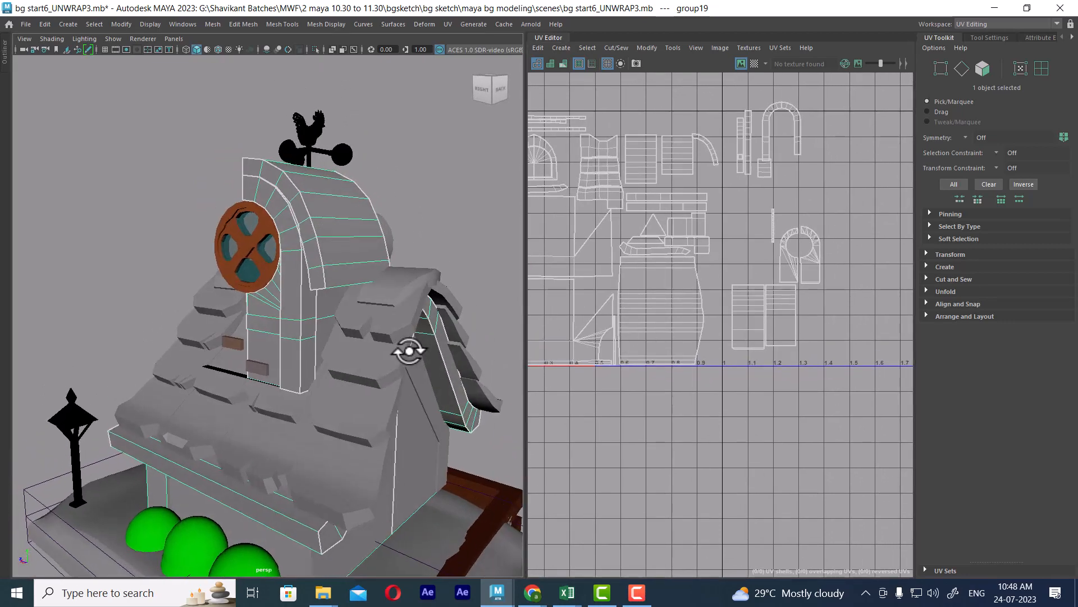
pyautogui.keyDown('alt'); pyautogui.moveTo(635, 320); pyautogui.dragTo(711, 338, button='middle'); pyautogui.keyUp('alt')
pyautogui.keyDown('alt'); pyautogui.moveTo(345, 268); pyautogui.dragTo(328, 264); pyautogui.keyUp('alt')
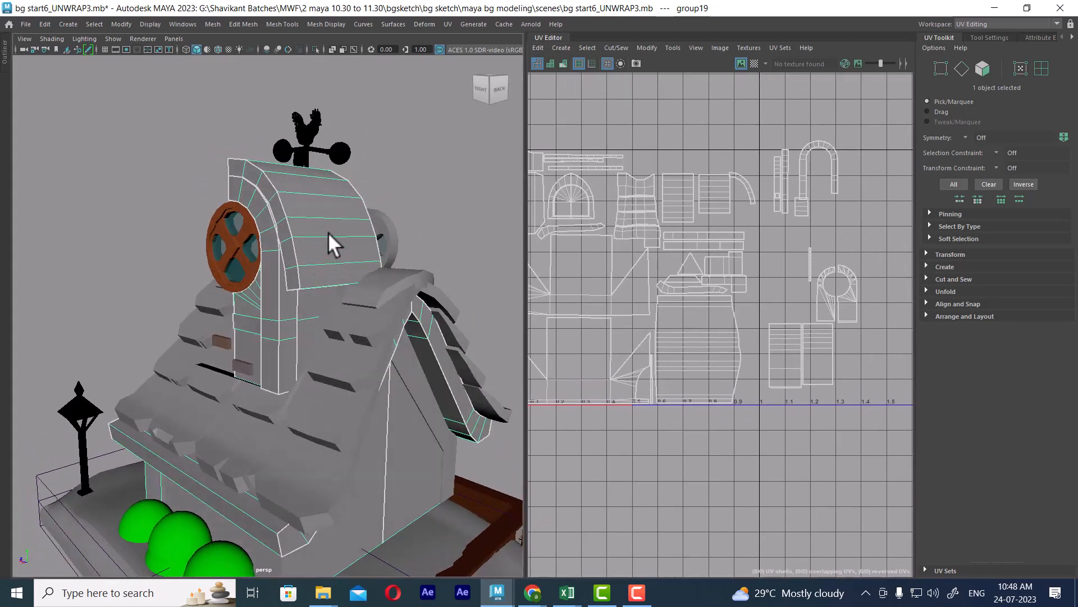
# - Hide the checker texture behind the UV shells and reselect the whole house group
pyautogui.click(328, 231)
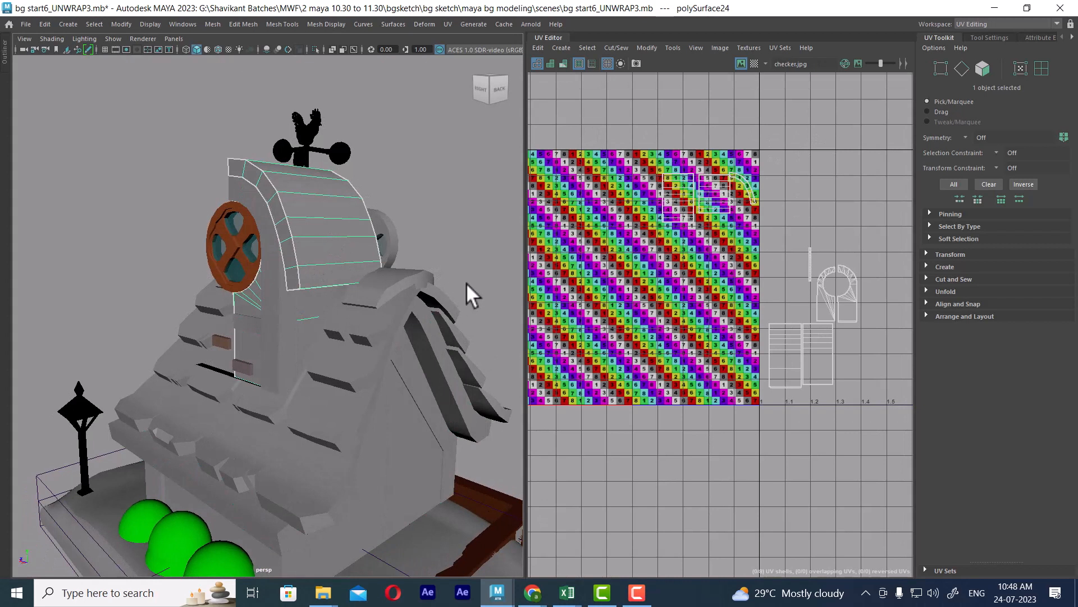
pyautogui.click(740, 61)
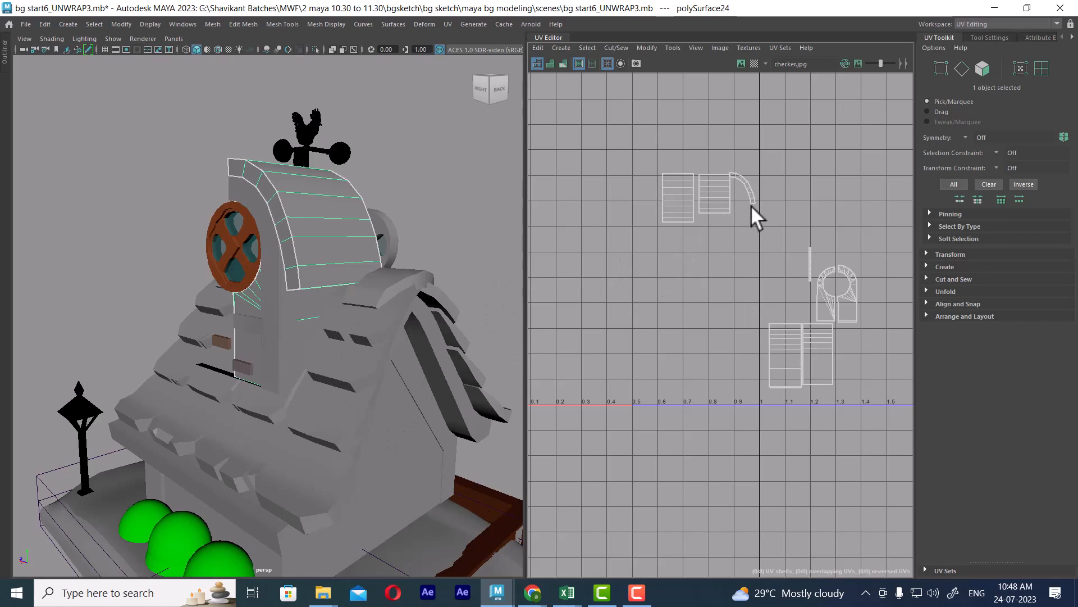
pyautogui.click(418, 450)
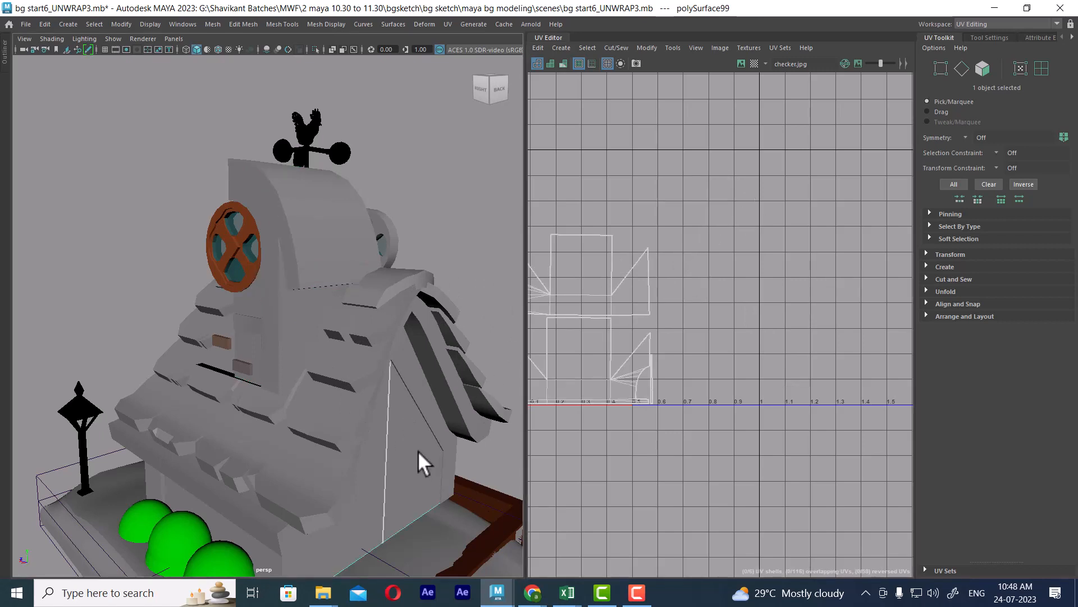
pyautogui.press('Up')
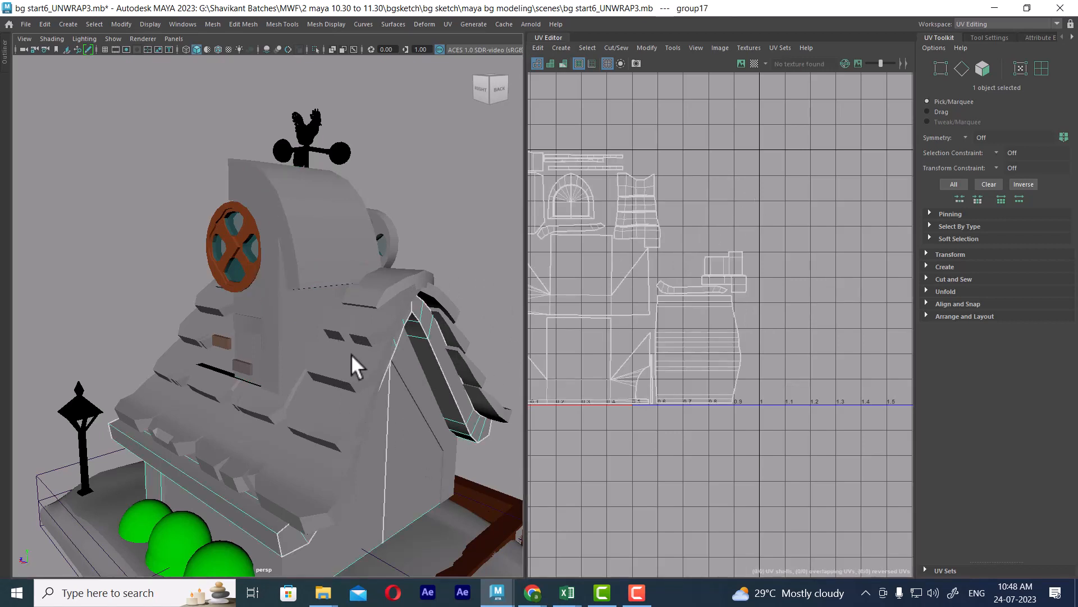
pyautogui.press('Up')
pyautogui.press('Up')
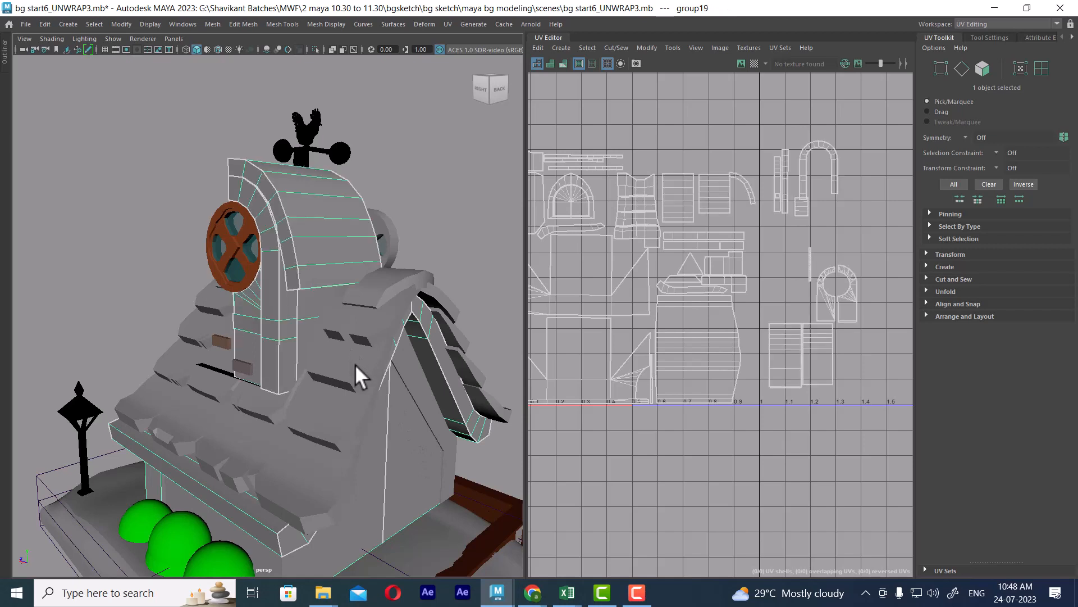
# - Select the arch-shaped UV shell and the two narrow strip shells beside it to locate their faces on the tower
pyautogui.scroll(2, 721, 253)
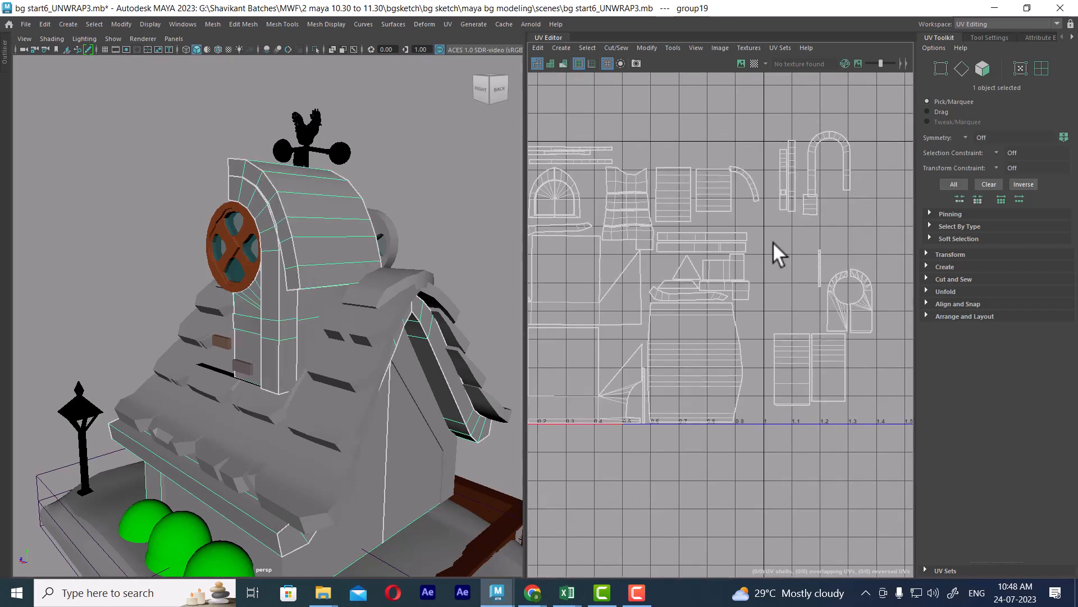
pyautogui.keyDown('alt'); pyautogui.moveTo(758, 242); pyautogui.dragTo(702, 231, button='middle'); pyautogui.keyUp('alt')
pyautogui.moveTo(730, 163); pyautogui.dragTo(813, 157, button='right')
pyautogui.moveTo(807, 124); pyautogui.dragTo(733, 163)
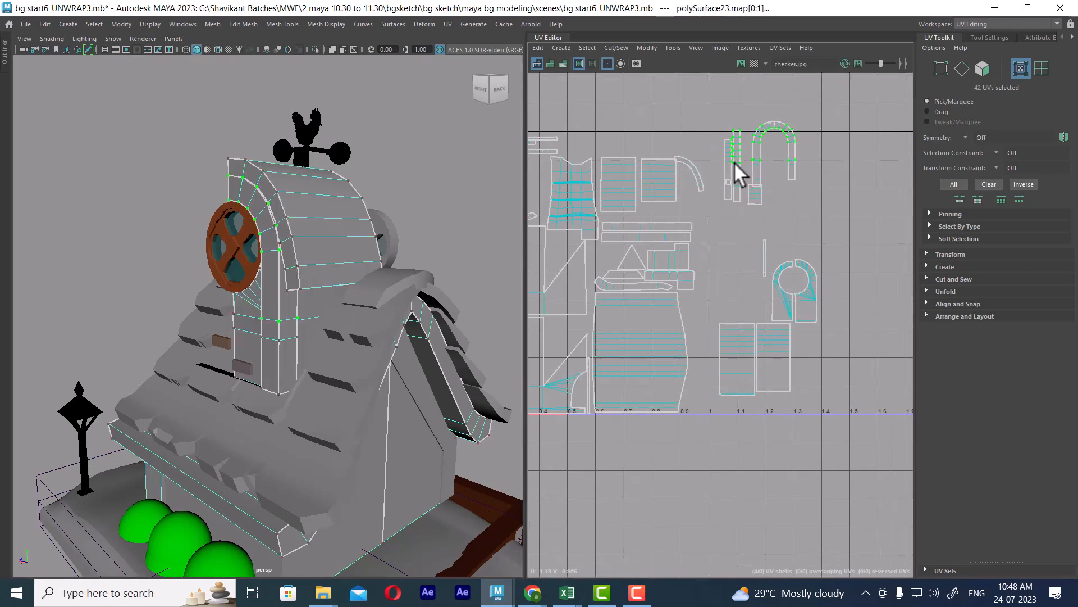
pyautogui.moveTo(734, 164); pyautogui.dragTo(807, 211, button='right')
pyautogui.keyDown('alt'); pyautogui.moveTo(217, 361); pyautogui.dragTo(264, 375); pyautogui.keyUp('alt')
pyautogui.keyDown('alt'); pyautogui.moveTo(326, 376); pyautogui.dragTo(323, 310, button='middle'); pyautogui.keyUp('alt')
pyautogui.scroll(3, 373, 339)
pyautogui.keyDown('alt'); pyautogui.moveTo(373, 339); pyautogui.dragTo(340, 334); pyautogui.keyUp('alt')
pyautogui.keyDown('alt'); pyautogui.moveTo(340, 335); pyautogui.dragTo(383, 352, button='middle'); pyautogui.keyUp('alt')
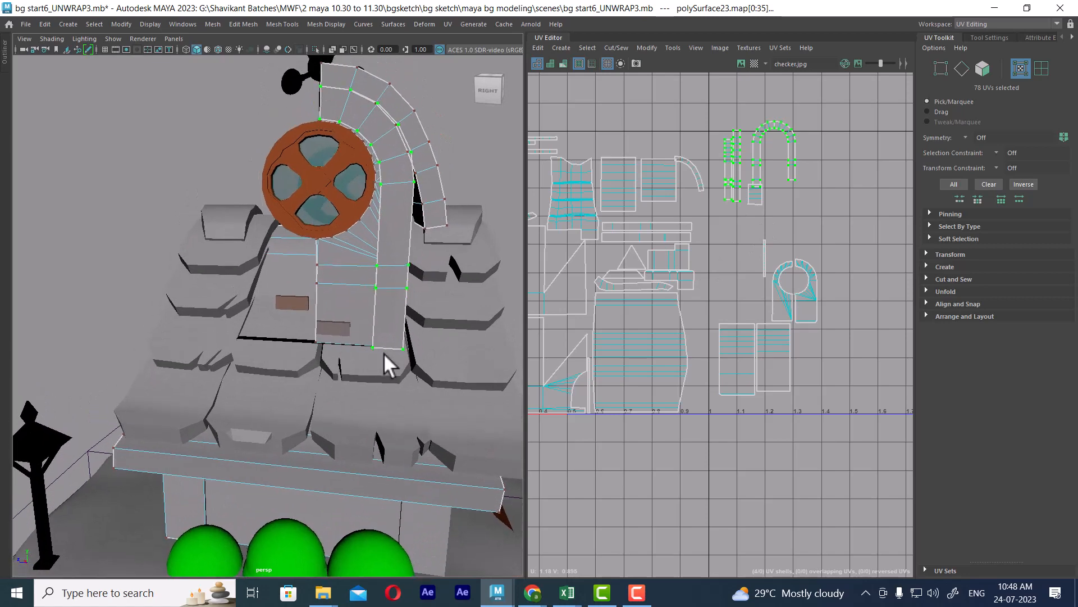
# - Switch to File Explorer, open the reference image bg.jpg from the scenes folder and zoom in on its front-facing house
pyautogui.moveTo(327, 602)
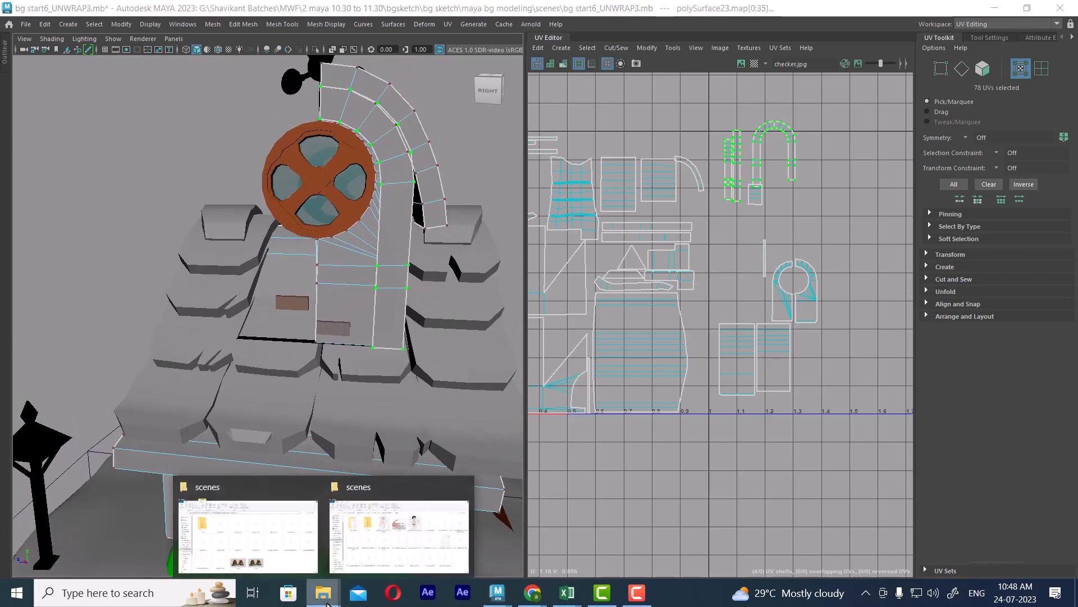
pyautogui.click(278, 551)
pyautogui.doubleClick(477, 525)
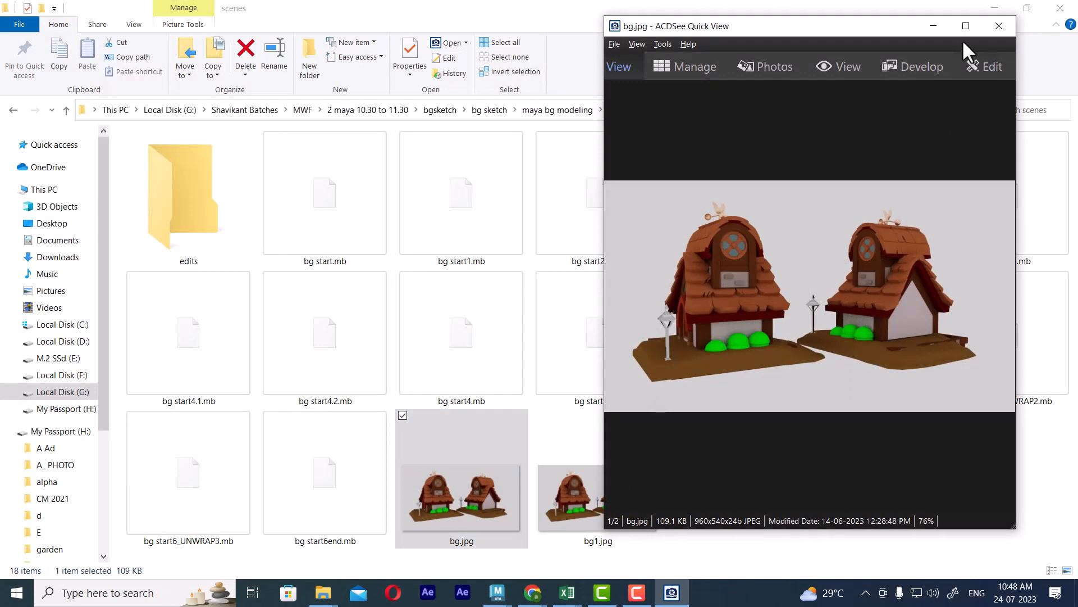
pyautogui.scroll(3, 816, 206)
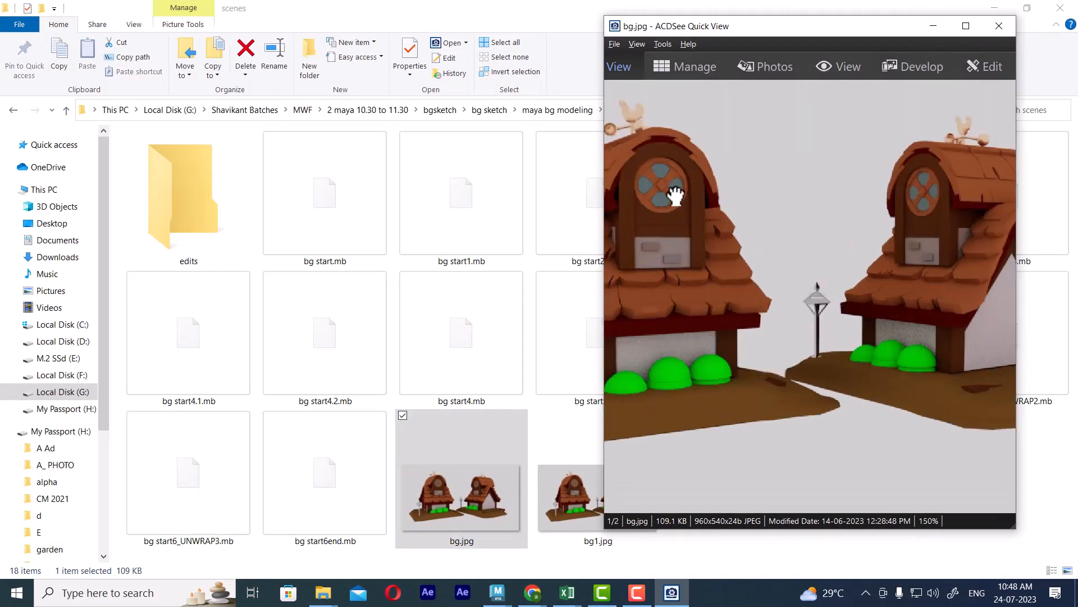
pyautogui.moveTo(676, 192); pyautogui.dragTo(818, 251)
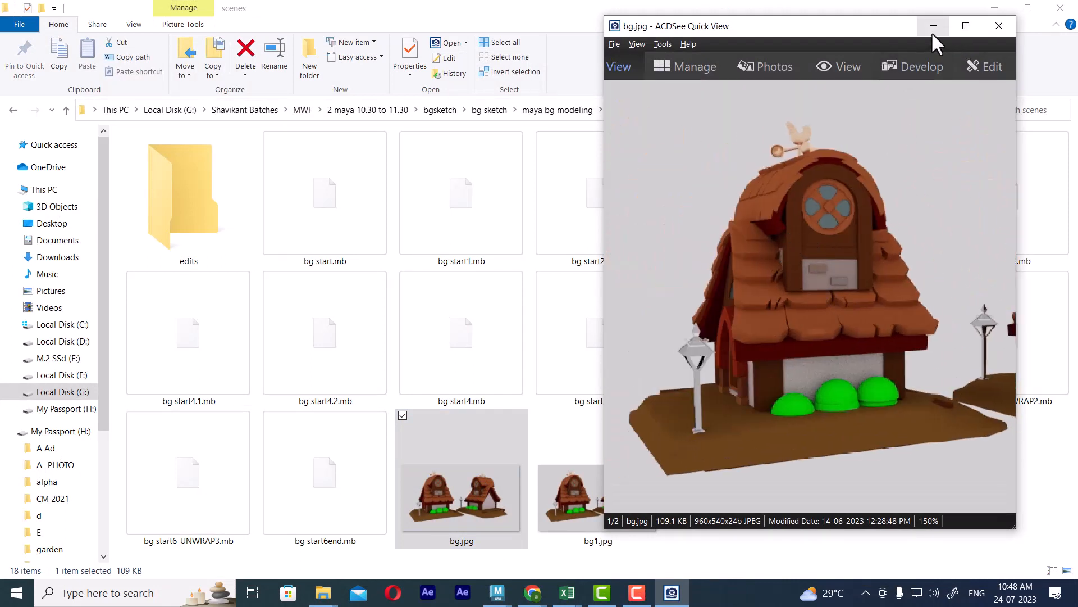
# - Minimize the folder window and place the reference image beside the house model for comparison
pyautogui.click(995, 9)
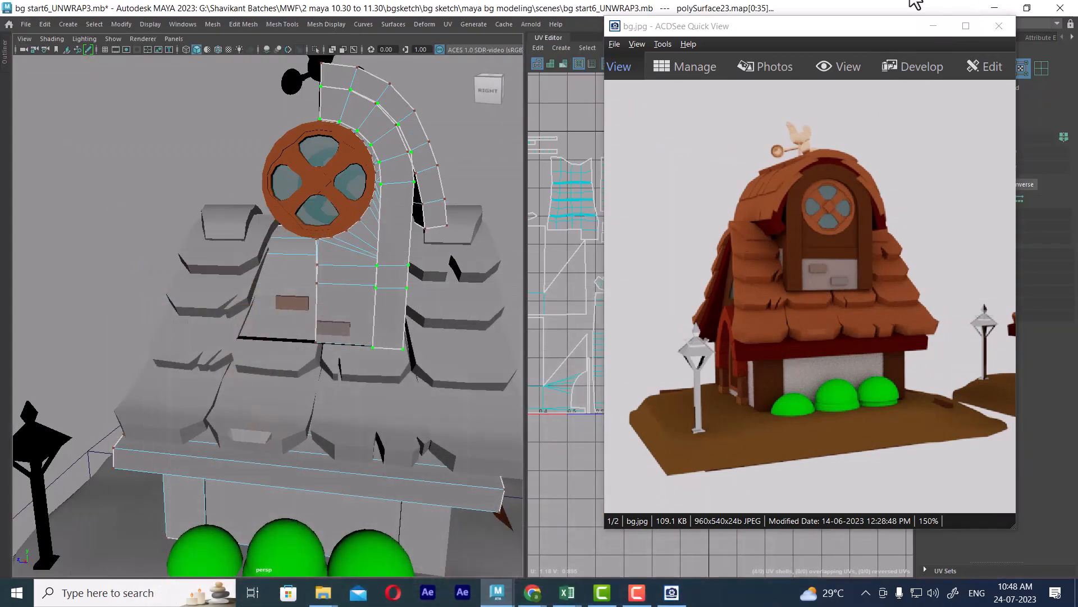
pyautogui.moveTo(859, 32); pyautogui.dragTo(119, 140)
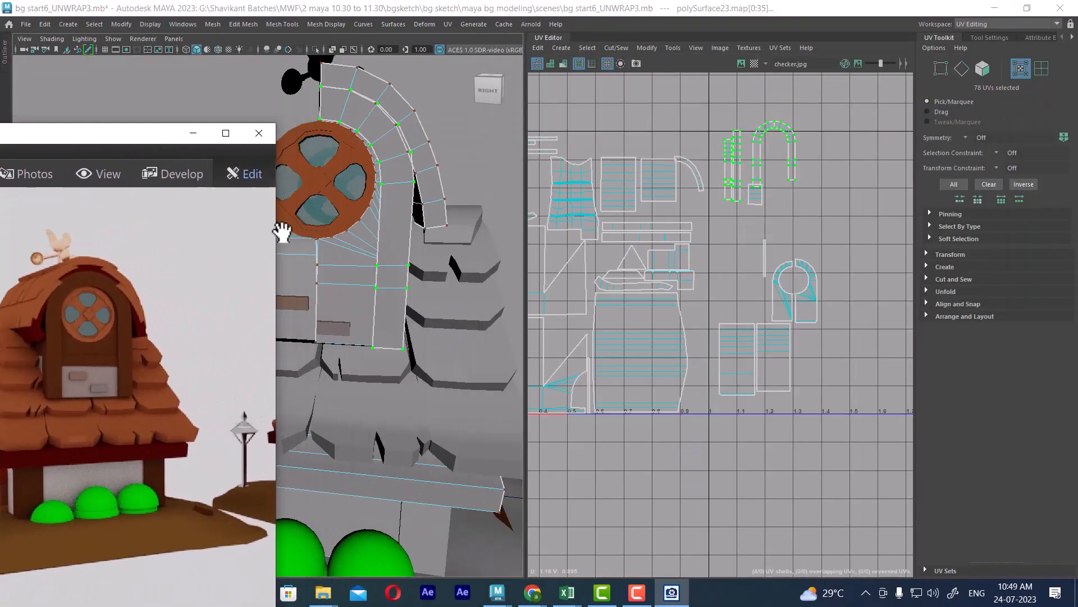
pyautogui.scroll(-3, 385, 241)
pyautogui.keyDown('alt'); pyautogui.moveTo(754, 326); pyautogui.dragTo(795, 324, button='middle'); pyautogui.keyUp('alt')
pyautogui.keyDown('alt'); pyautogui.moveTo(795, 324); pyautogui.dragTo(763, 324, button='right'); pyautogui.keyUp('alt')
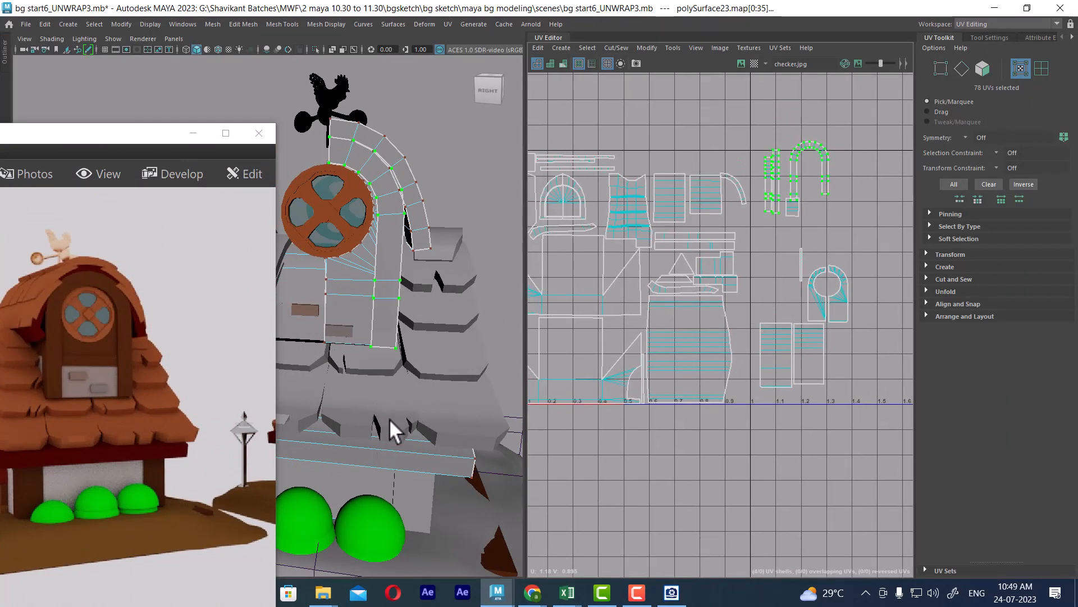
pyautogui.keyDown('alt'); pyautogui.moveTo(428, 402); pyautogui.dragTo(372, 264); pyautogui.keyUp('alt')
pyautogui.click(350, 247)
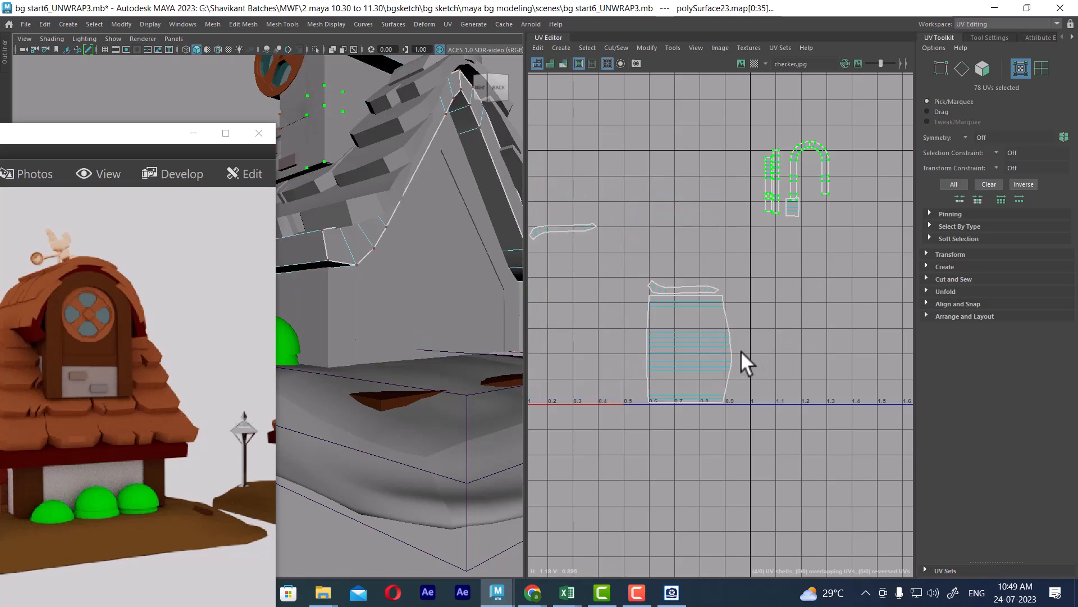
pyautogui.keyDown('alt'); pyautogui.moveTo(310, 243); pyautogui.dragTo(348, 238, button='middle'); pyautogui.keyUp('alt')
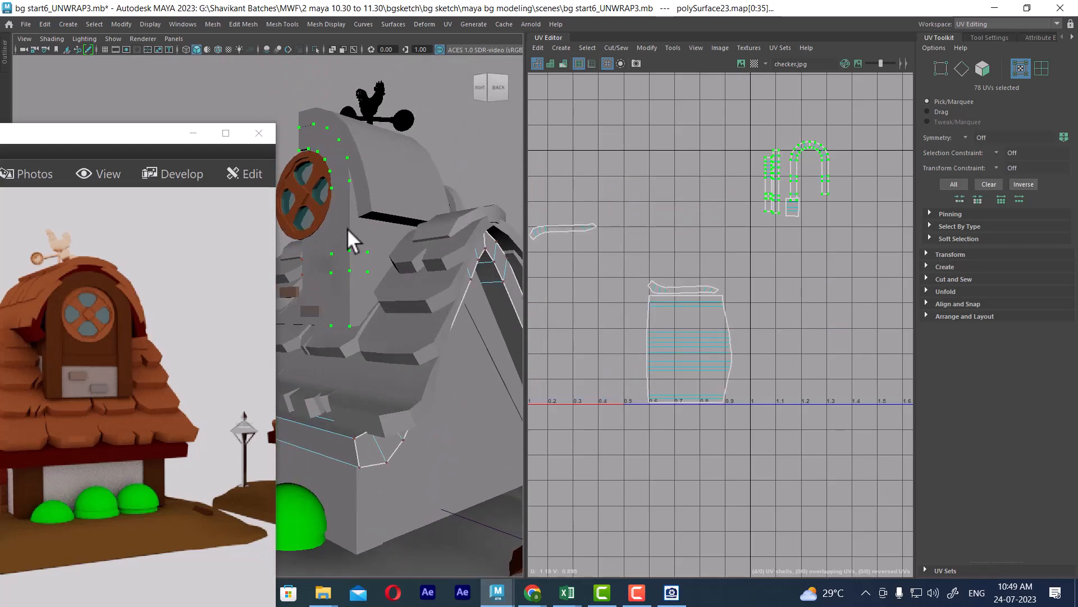
pyautogui.moveTo(135, 128); pyautogui.dragTo(78, 107)
pyautogui.keyDown('alt'); pyautogui.moveTo(343, 296); pyautogui.dragTo(368, 291); pyautogui.keyUp('alt')
# - Return to object selection and select the whole house group again to show all its UV shells
pyautogui.moveTo(366, 289); pyautogui.dragTo(431, 228, button='right')
pyautogui.click(346, 274)
pyautogui.press('Up')
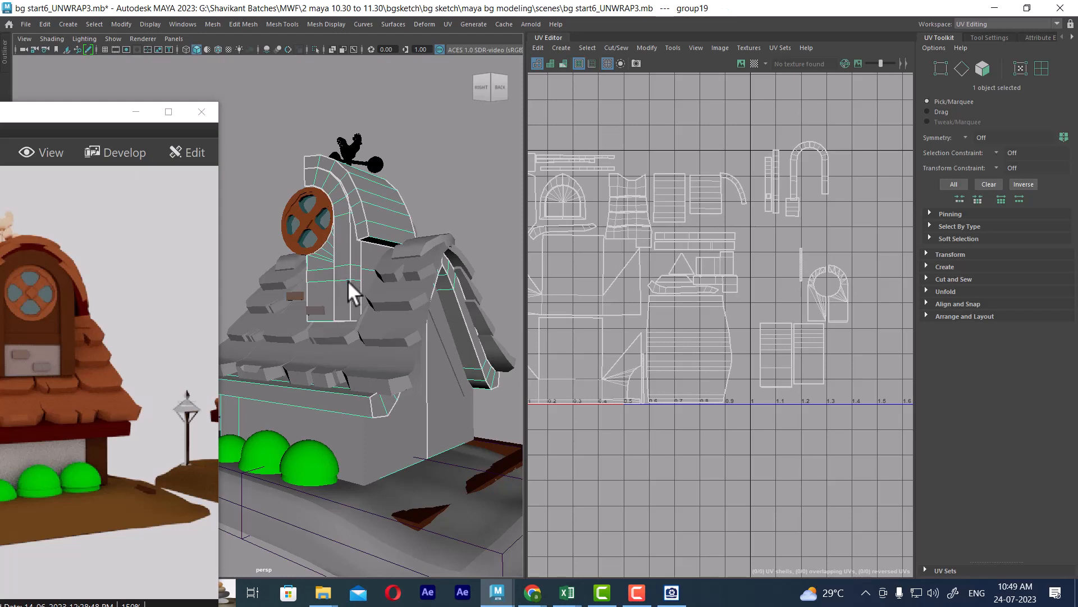
pyautogui.keyDown('alt'); pyautogui.moveTo(812, 357); pyautogui.dragTo(822, 312, button='middle'); pyautogui.keyUp('alt')
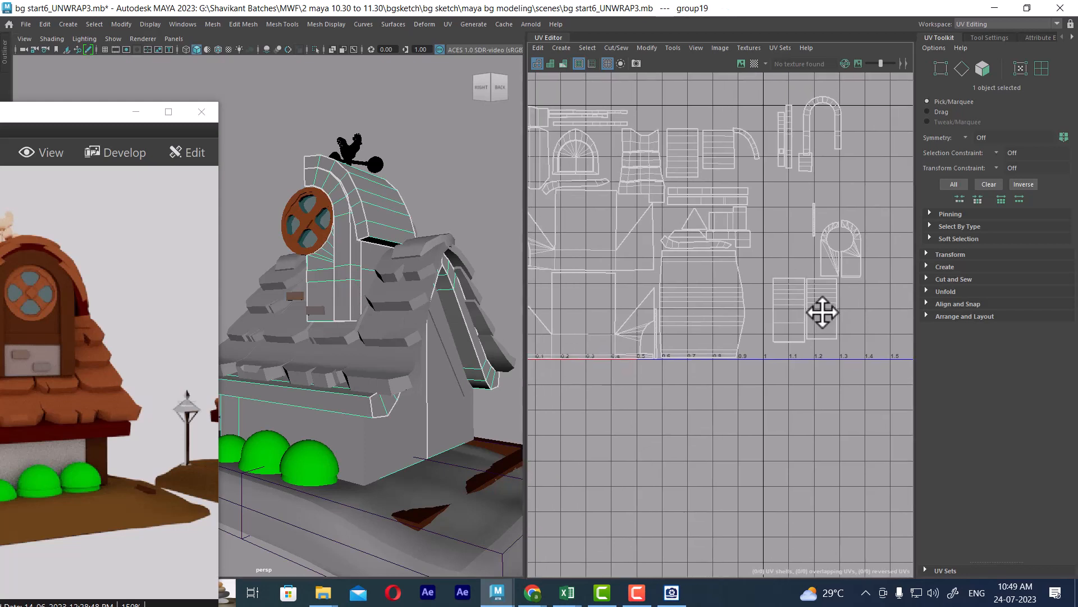
pyautogui.keyDown('alt'); pyautogui.moveTo(816, 226); pyautogui.dragTo(814, 269, button='middle'); pyautogui.keyUp('alt')
pyautogui.keyDown('alt'); pyautogui.moveTo(793, 220); pyautogui.dragTo(813, 221, button='right'); pyautogui.keyUp('alt')
pyautogui.keyDown('alt'); pyautogui.moveTo(813, 220); pyautogui.dragTo(794, 246, button='middle'); pyautogui.keyUp('alt')
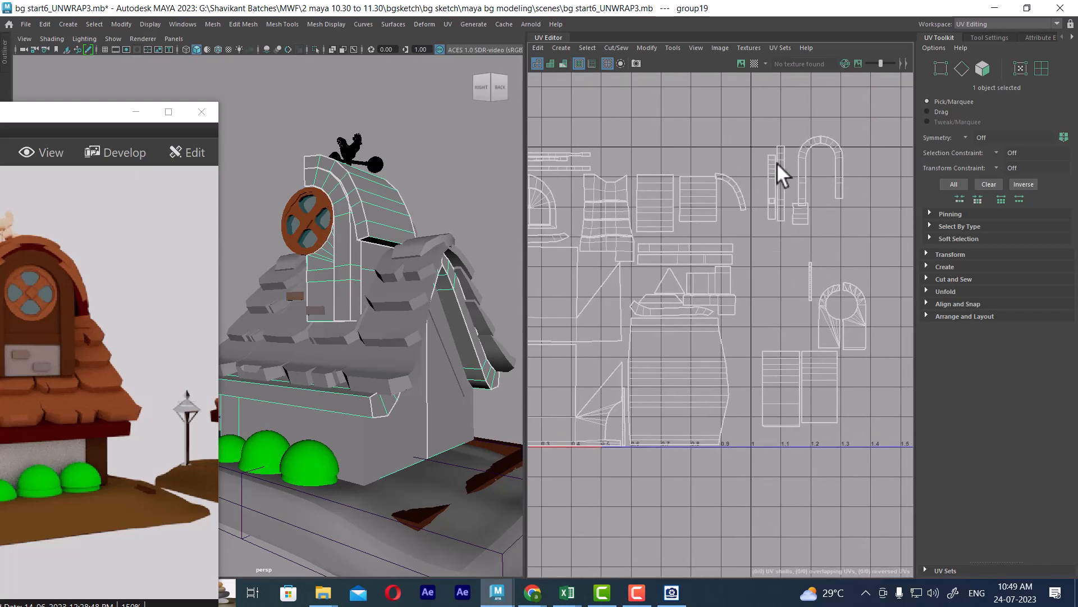
# - Move the two narrow strip UV shells into the free space beside the large barrel-shaped shell, inside the 0–1 tile
pyautogui.moveTo(776, 163); pyautogui.dragTo(801, 160, button='right')
pyautogui.moveTo(787, 143); pyautogui.dragTo(757, 167)
pyautogui.keyDown('ctrl'); pyautogui.moveTo(766, 183); pyautogui.dragTo(803, 200, button='right'); pyautogui.keyUp('ctrl')
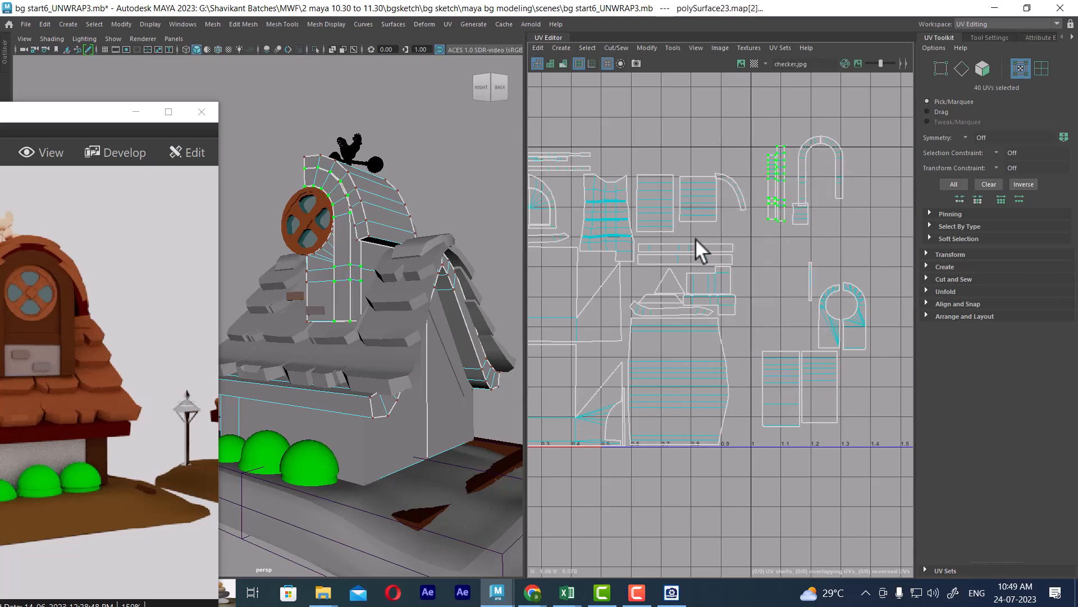
pyautogui.keyDown('alt'); pyautogui.moveTo(314, 286); pyautogui.dragTo(389, 292); pyautogui.keyUp('alt')
pyautogui.keyDown('alt'); pyautogui.moveTo(775, 224); pyautogui.dragTo(789, 239, button='right'); pyautogui.keyUp('alt')
pyautogui.keyDown('alt'); pyautogui.moveTo(782, 247); pyautogui.dragTo(765, 202, button='middle'); pyautogui.keyUp('alt')
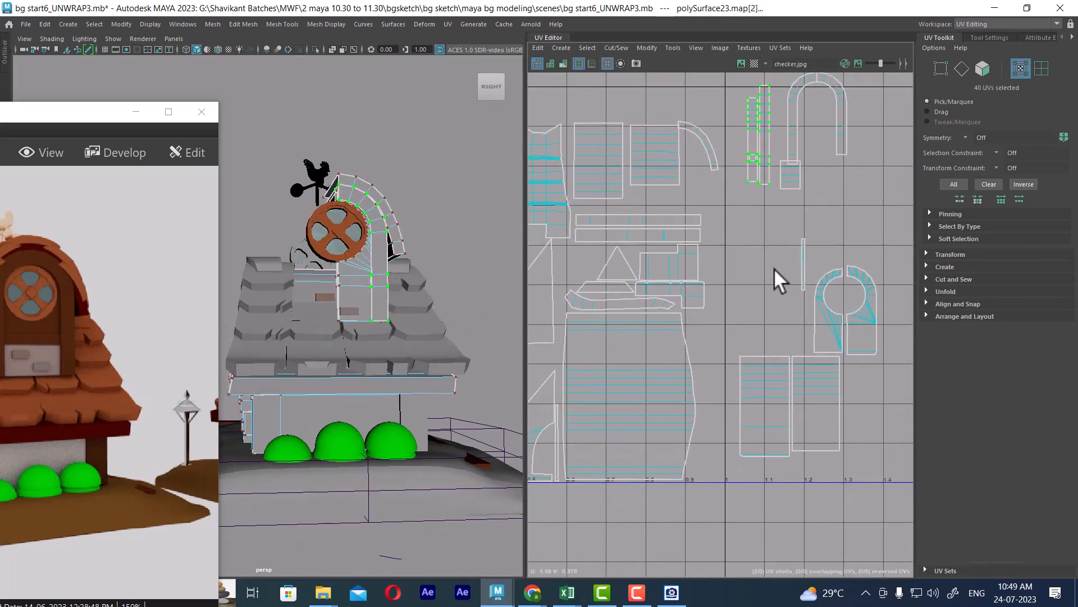
pyautogui.press('w')
pyautogui.moveTo(759, 135); pyautogui.dragTo(711, 429)
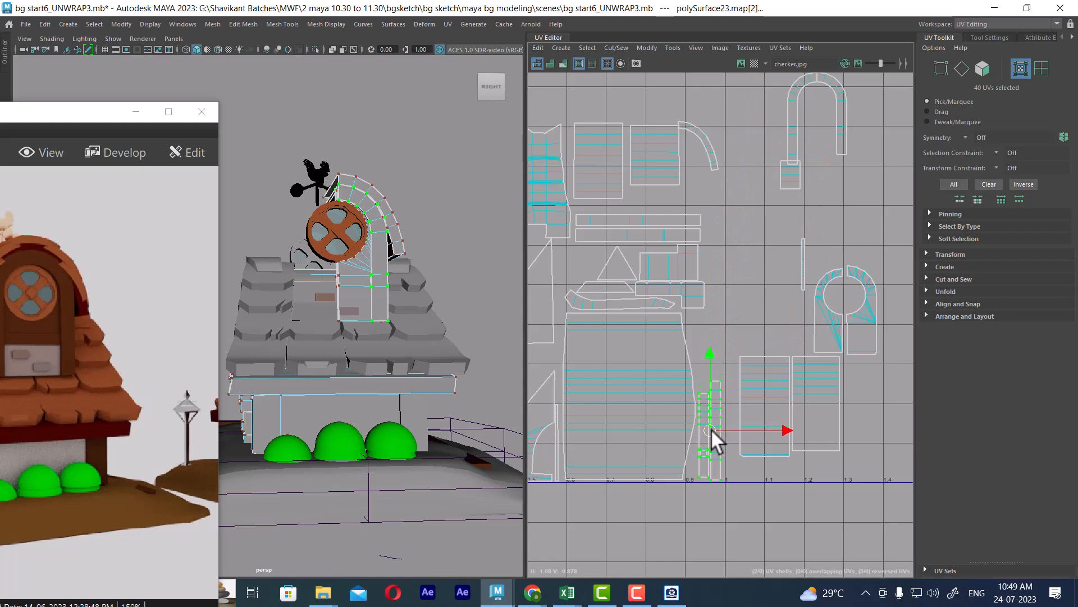
# - Move the arch-shaped UV shell down over the two narrow strip shells, centred on the 0–1 tile's edge at U 1
pyautogui.click(803, 129)
pyautogui.keyDown('alt'); pyautogui.moveTo(841, 132); pyautogui.dragTo(832, 193, button='middle'); pyautogui.keyUp('alt')
pyautogui.moveTo(831, 116); pyautogui.dragTo(789, 159)
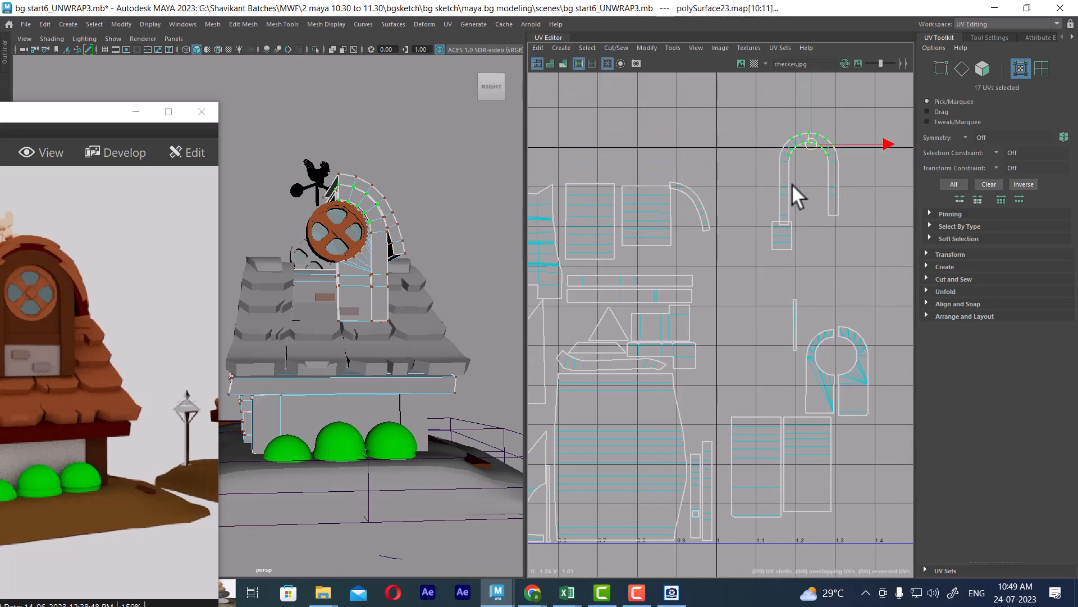
pyautogui.keyDown('ctrl'); pyautogui.moveTo(790, 181); pyautogui.dragTo(847, 215, button='right'); pyautogui.keyUp('ctrl')
pyautogui.moveTo(809, 180); pyautogui.dragTo(710, 401)
pyautogui.scroll(4, 710, 401)
pyautogui.keyDown('alt'); pyautogui.moveTo(707, 443); pyautogui.dragTo(695, 262, button='middle'); pyautogui.keyUp('alt')
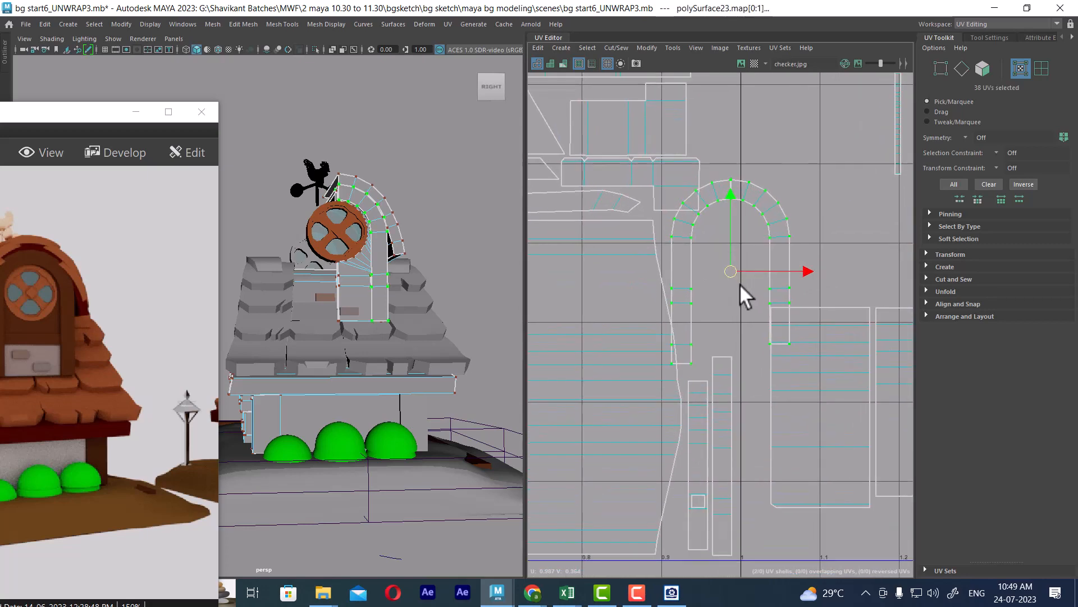
pyautogui.moveTo(740, 285); pyautogui.dragTo(742, 274)
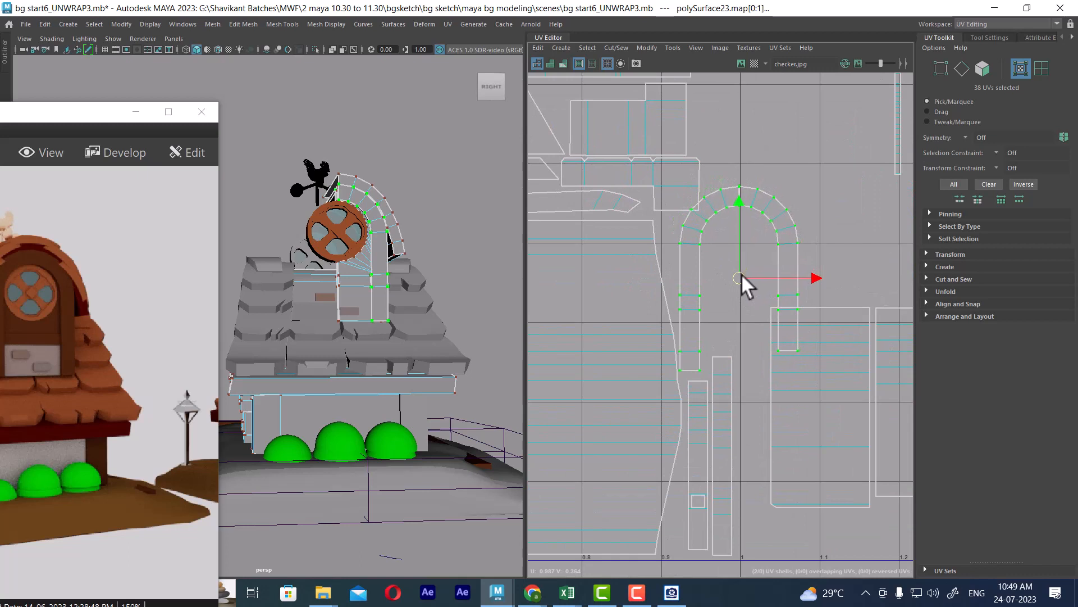
pyautogui.click(773, 230)
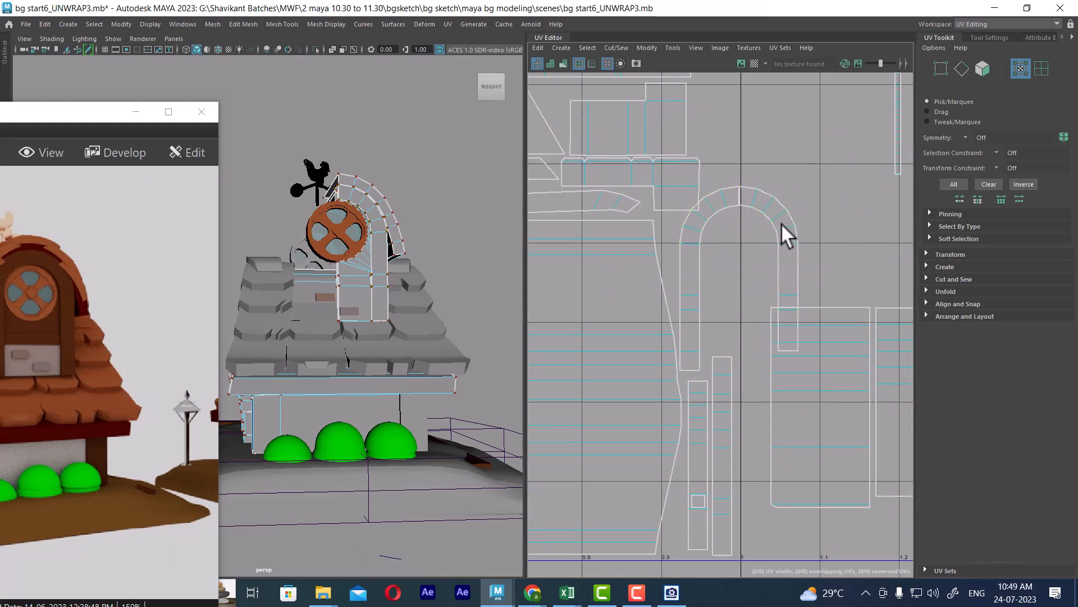
# - Select the right half of the arch-shaped UV shell and move it down-left over the two narrow strip shells, inside the 0–1 tile
pyautogui.scroll(-2, 779, 303)
pyautogui.keyDown('alt'); pyautogui.moveTo(760, 246); pyautogui.dragTo(744, 285, button='middle'); pyautogui.keyUp('alt')
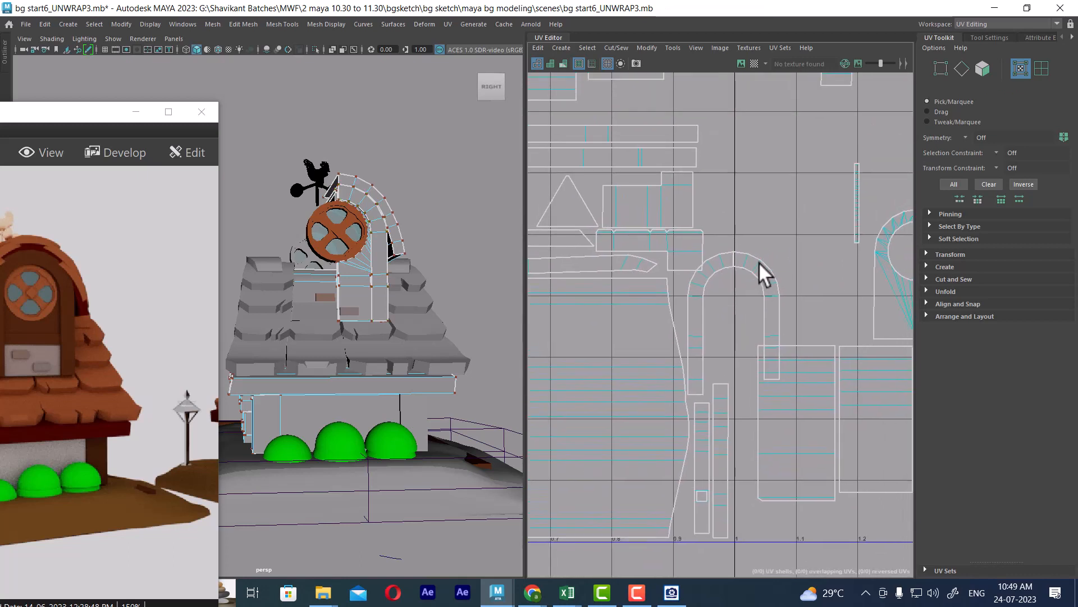
pyautogui.moveTo(761, 256); pyautogui.dragTo(787, 297)
pyautogui.keyDown('shift'); pyautogui.moveTo(780, 263); pyautogui.dragTo(828, 295, button='right'); pyautogui.keyUp('shift')
pyautogui.keyDown('alt'); pyautogui.moveTo(754, 329); pyautogui.dragTo(753, 251, button='middle'); pyautogui.keyUp('alt')
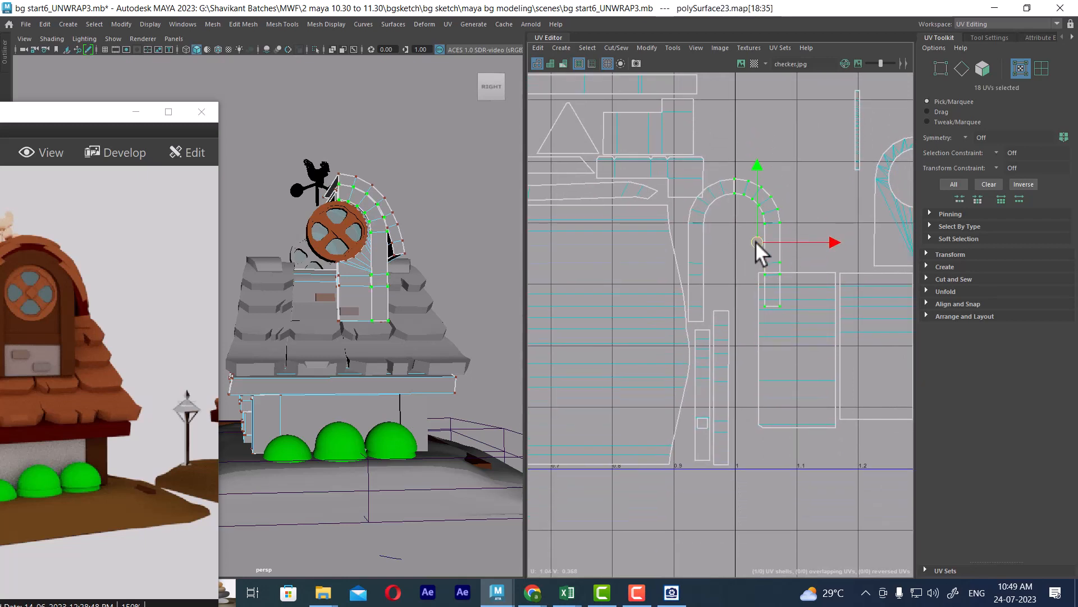
pyautogui.moveTo(756, 241); pyautogui.dragTo(708, 397)
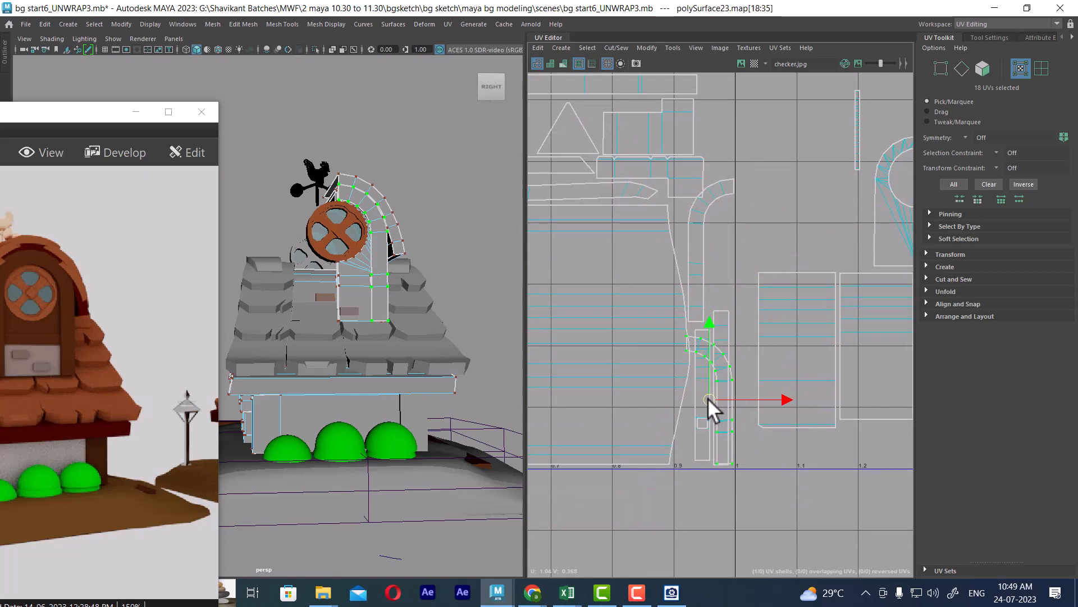
pyautogui.moveTo(708, 397); pyautogui.dragTo(707, 380)
# - Select the narrow strip shell nearest the barrel-shaped shell and nudge it down toward the lower edge of the 0–1 tile
pyautogui.keyDown('alt'); pyautogui.moveTo(707, 348); pyautogui.dragTo(693, 330, button='middle'); pyautogui.keyUp('alt')
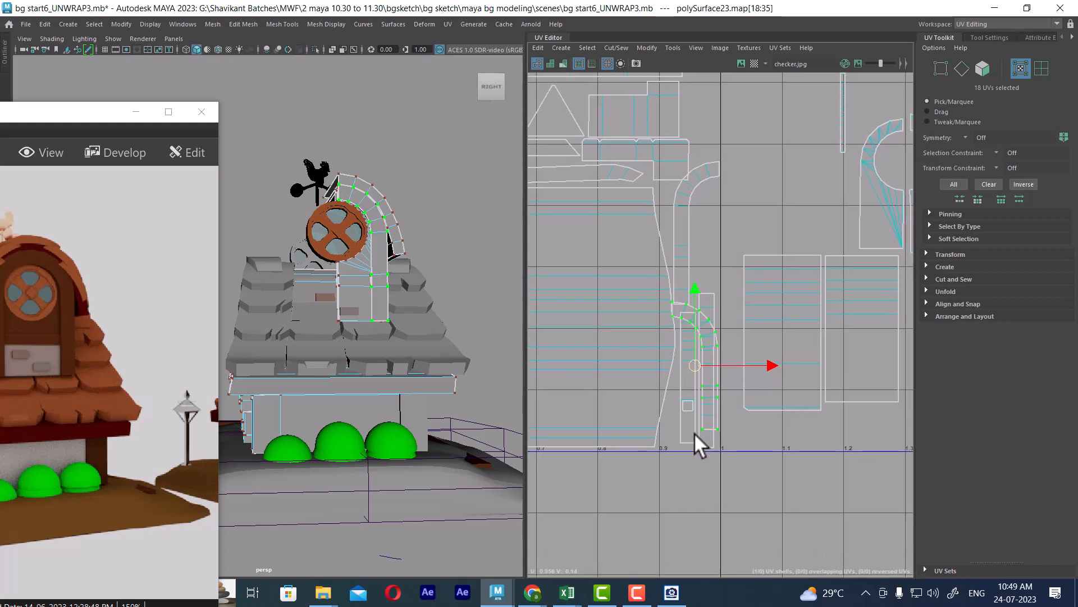
pyautogui.click(687, 443)
pyautogui.click(681, 441)
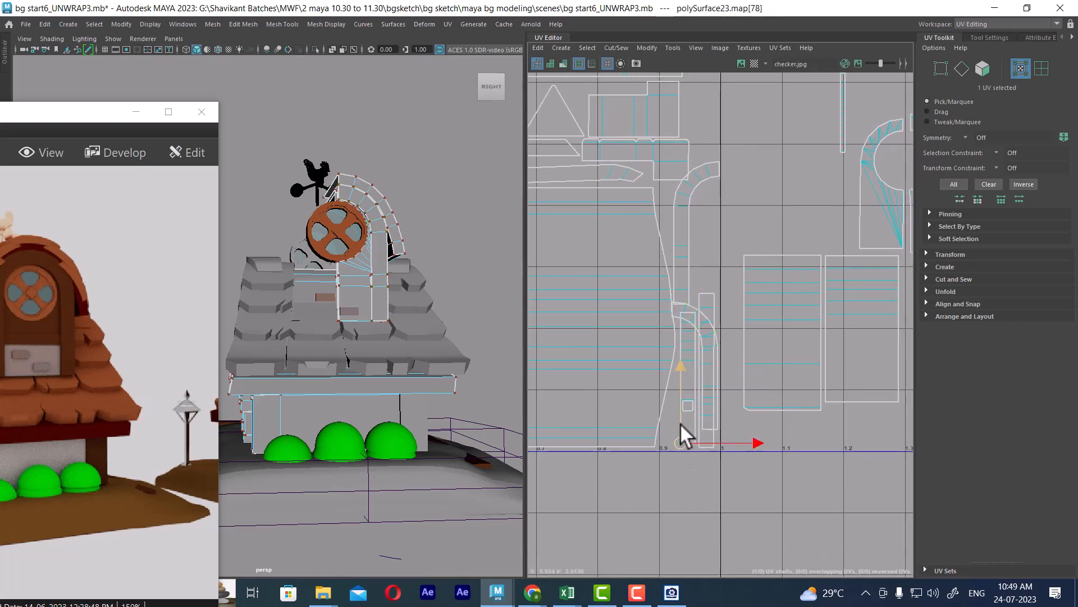
pyautogui.moveTo(680, 423); pyautogui.dragTo(728, 409, button='right')
pyautogui.moveTo(686, 379); pyautogui.dragTo(686, 386)
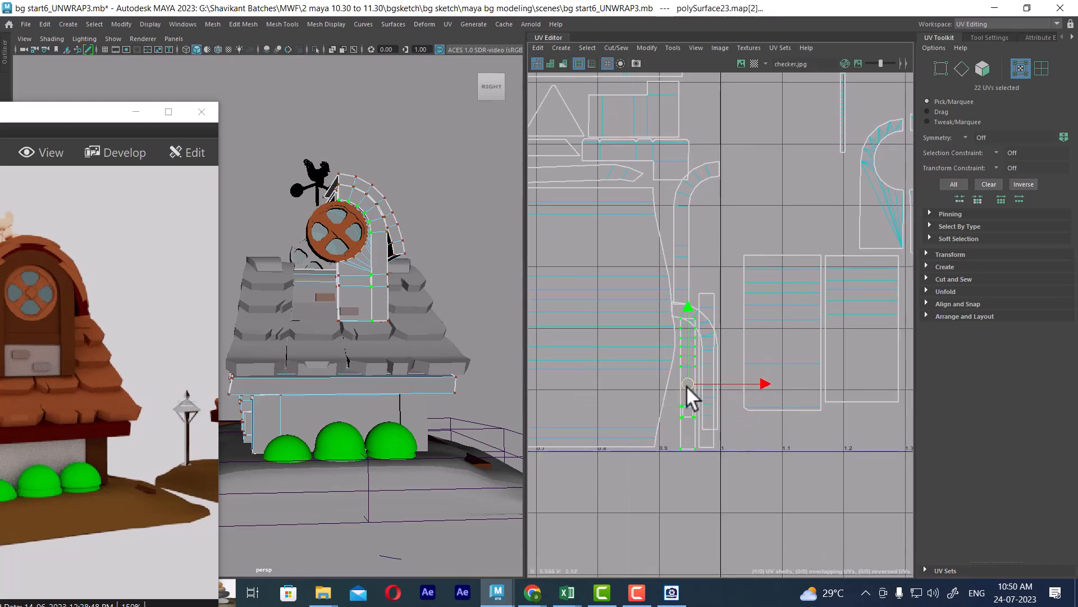
# - Move the other narrow strip shell straight up beside the left half-arch shell
pyautogui.doubleClick(713, 292)
pyautogui.moveTo(709, 293); pyautogui.dragTo(712, 156)
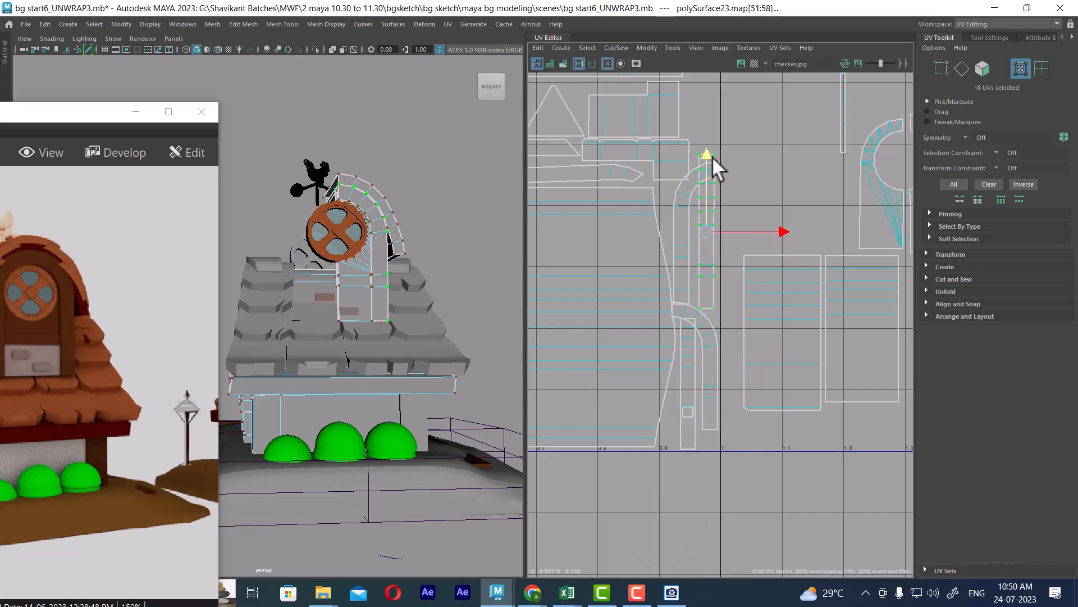
pyautogui.scroll(3, 717, 285)
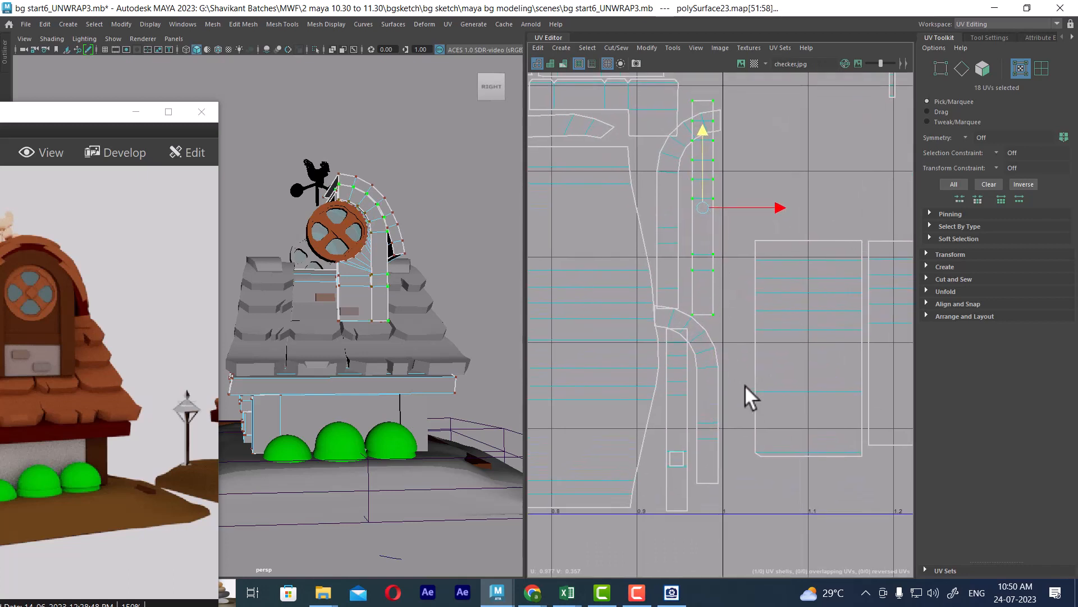
# - Select the whole right half-arch shell and raise it slightly toward the foot of the left half-arch
pyautogui.click(710, 337)
pyautogui.click(714, 344)
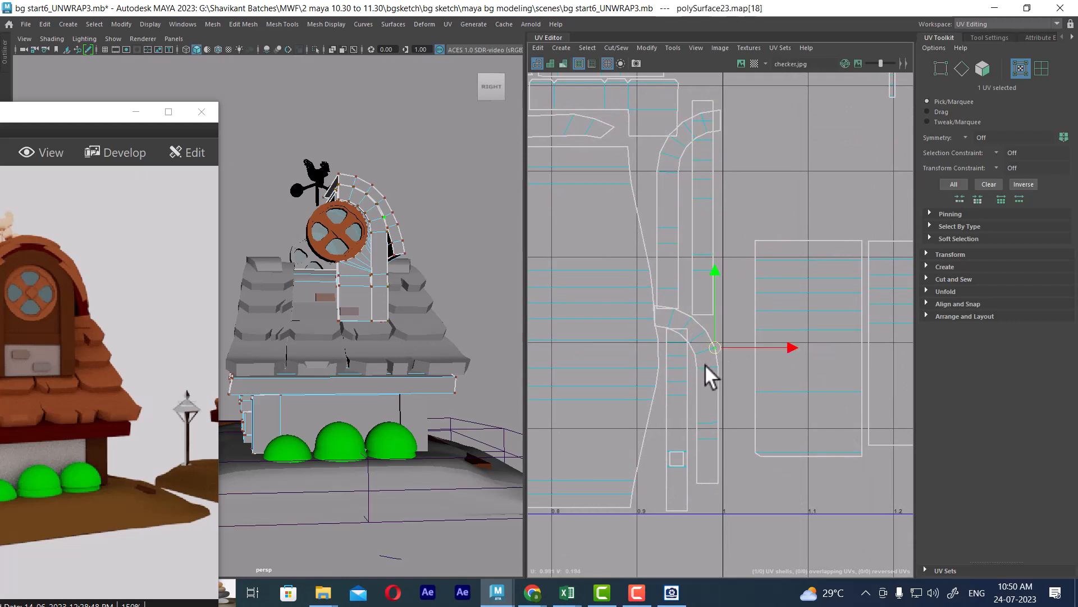
pyautogui.keyDown('ctrl'); pyautogui.moveTo(706, 364); pyautogui.dragTo(700, 361, button='right'); pyautogui.keyUp('ctrl')
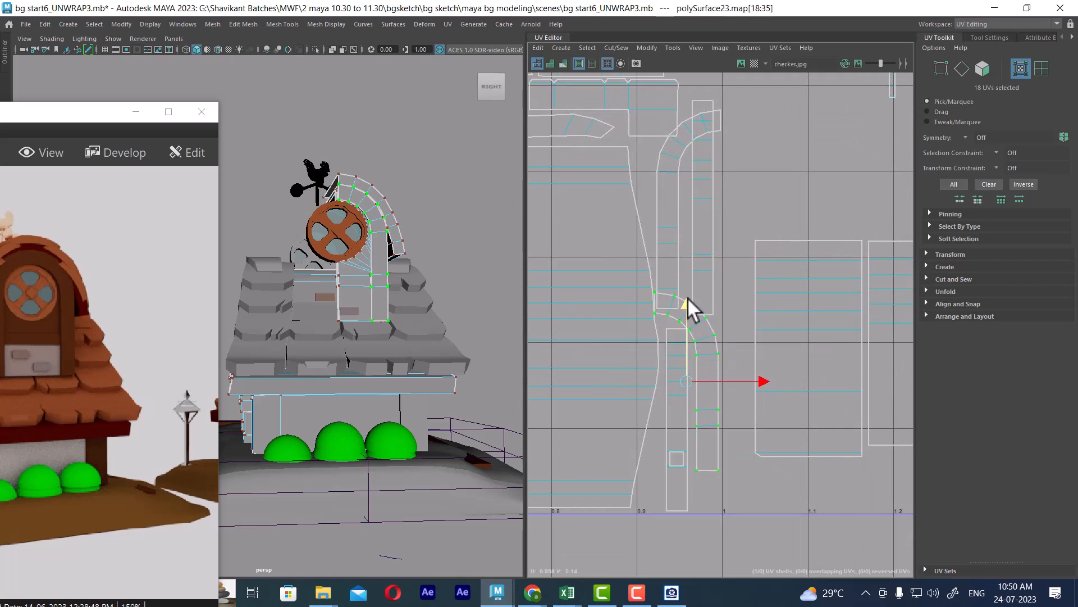
pyautogui.moveTo(688, 298); pyautogui.dragTo(689, 293)
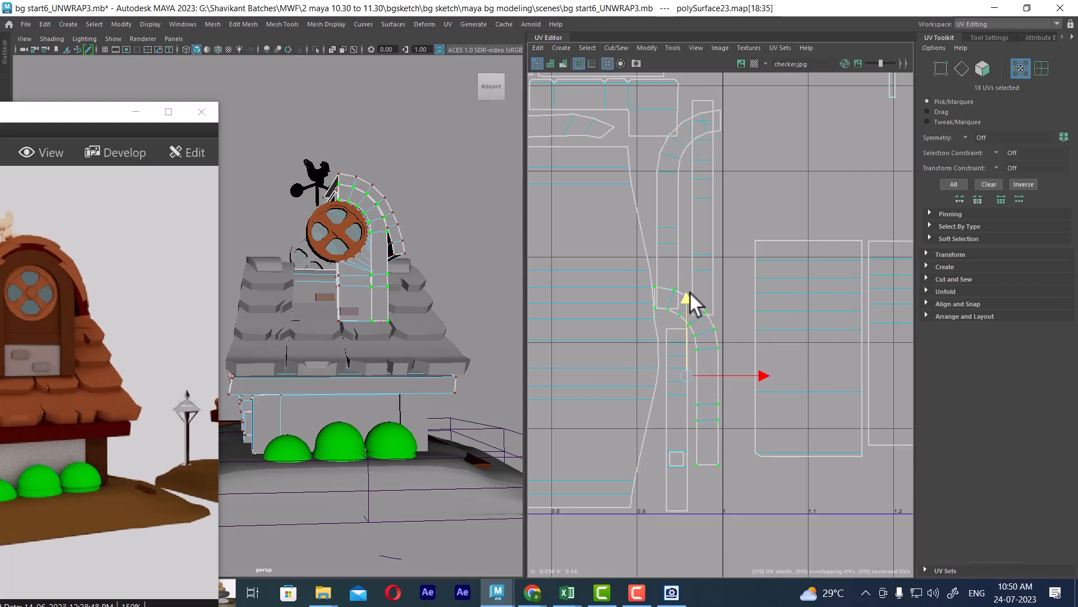
# - Move the right half-arch shell up to the ends of the two horizontal strip shells, inside the 0–1 tile
pyautogui.keyDown('alt'); pyautogui.moveTo(722, 265); pyautogui.dragTo(740, 343, button='middle'); pyautogui.keyUp('alt')
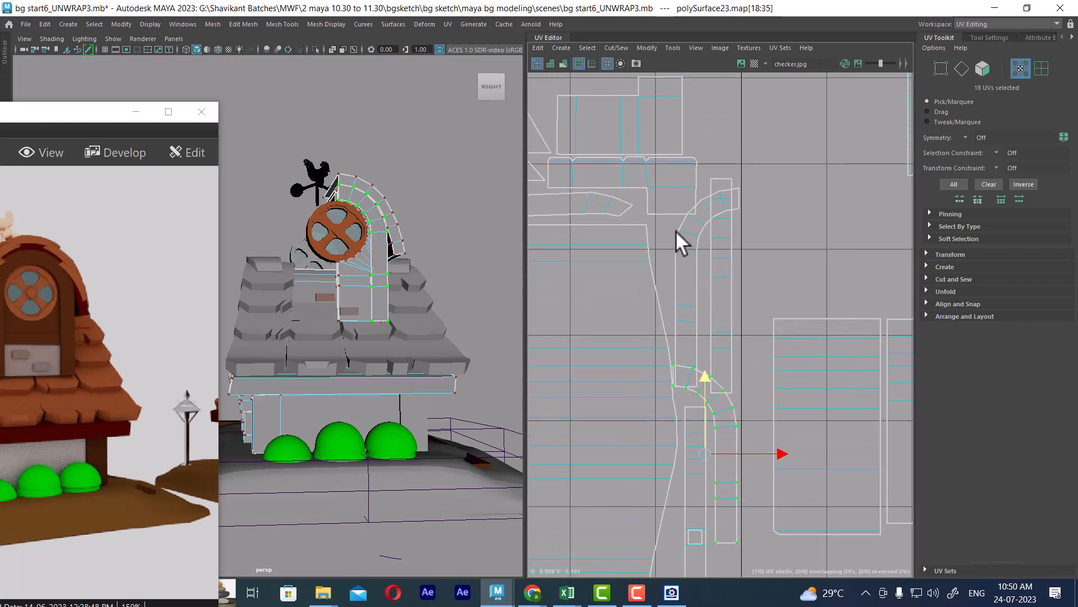
pyautogui.moveTo(681, 230); pyautogui.dragTo(737, 265)
pyautogui.keyDown('alt'); pyautogui.moveTo(734, 313); pyautogui.dragTo(704, 364, button='right'); pyautogui.keyUp('alt')
pyautogui.keyDown('alt'); pyautogui.moveTo(704, 364); pyautogui.dragTo(712, 342, button='middle'); pyautogui.keyUp('alt')
pyautogui.keyDown('alt'); pyautogui.moveTo(712, 342); pyautogui.dragTo(671, 271, button='right'); pyautogui.keyUp('alt')
pyautogui.keyDown('alt'); pyautogui.moveTo(672, 271); pyautogui.dragTo(716, 314, button='middle'); pyautogui.keyUp('alt')
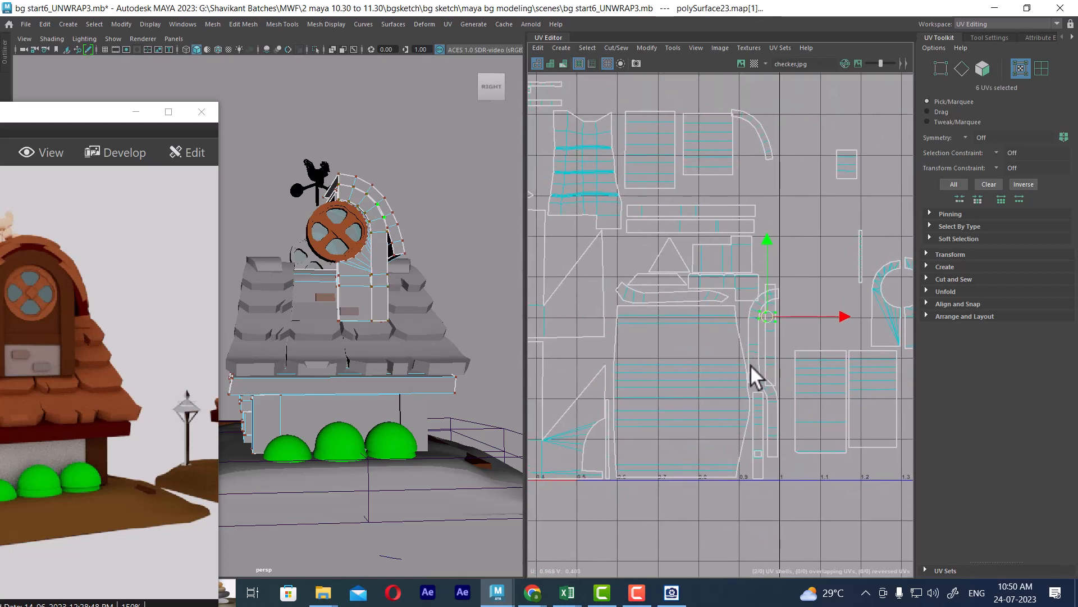
pyautogui.doubleClick(776, 400)
pyautogui.moveTo(767, 416); pyautogui.dragTo(752, 223)
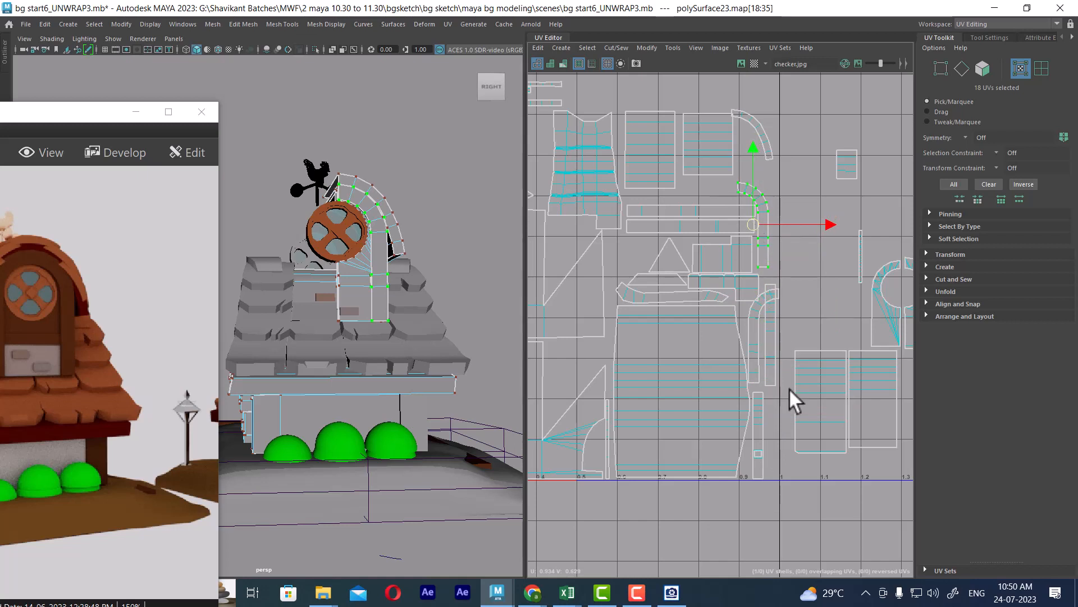
# - Shift the left half-arch shell slightly down so its curved tip meets the tile edge at U 1, above the narrow strip
pyautogui.doubleClick(754, 324)
pyautogui.moveTo(763, 337)
pyautogui.mouseDown()
pyautogui.moveTo(775, 222)
pyautogui.moveTo(753, 303)
pyautogui.moveTo(760, 342)
pyautogui.mouseUp()
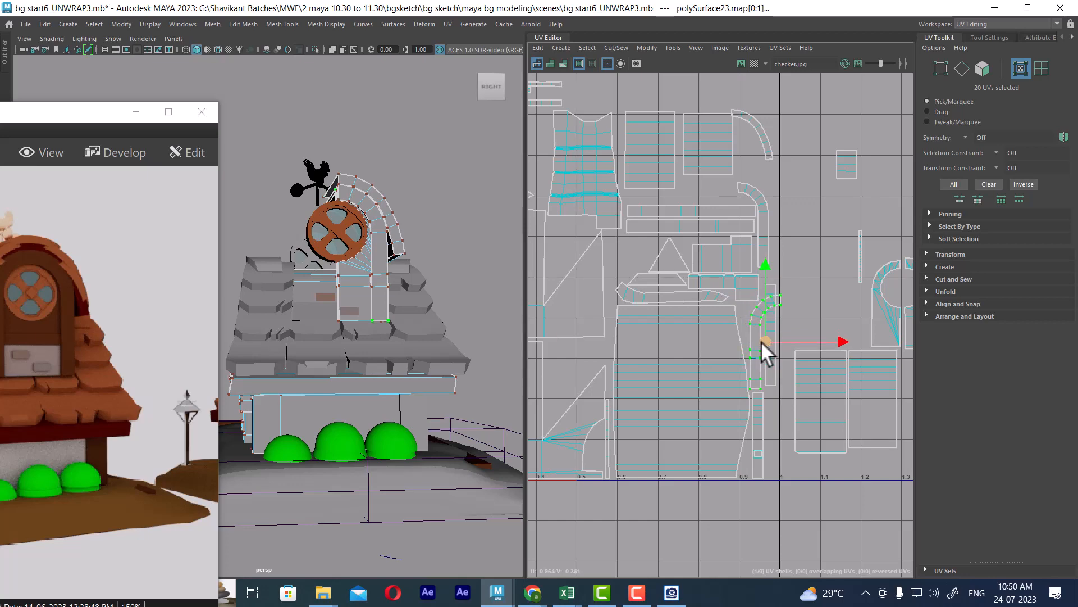
pyautogui.keyDown('alt'); pyautogui.moveTo(746, 315); pyautogui.dragTo(726, 266, button='middle'); pyautogui.keyUp('alt')
pyautogui.keyDown('alt'); pyautogui.moveTo(725, 266); pyautogui.dragTo(799, 393, button='right'); pyautogui.keyUp('alt')
pyautogui.keyDown('alt'); pyautogui.moveTo(781, 282); pyautogui.dragTo(730, 320, button='middle'); pyautogui.keyUp('alt')
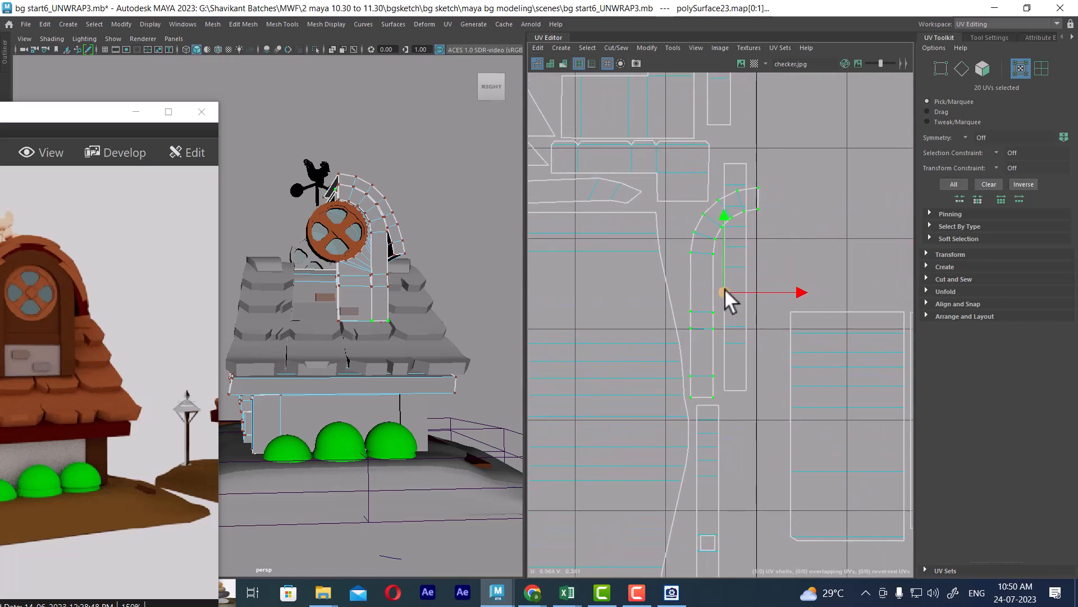
pyautogui.moveTo(725, 288); pyautogui.dragTo(723, 293)
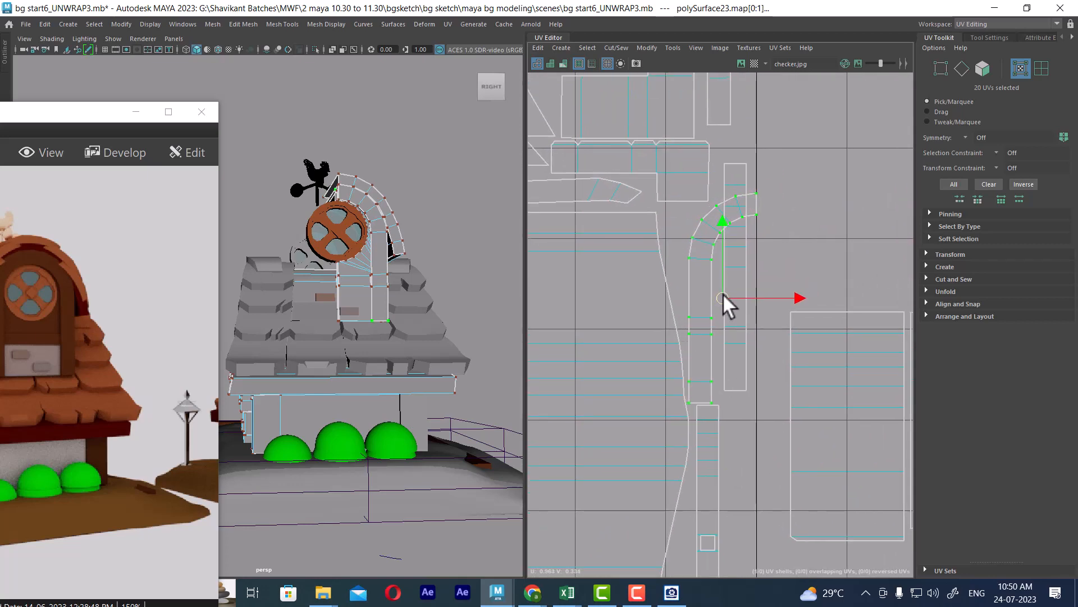
# - Move the upper narrow strip shell back down beside the other narrow strip, resting near the tile's lower edge
pyautogui.doubleClick(745, 389)
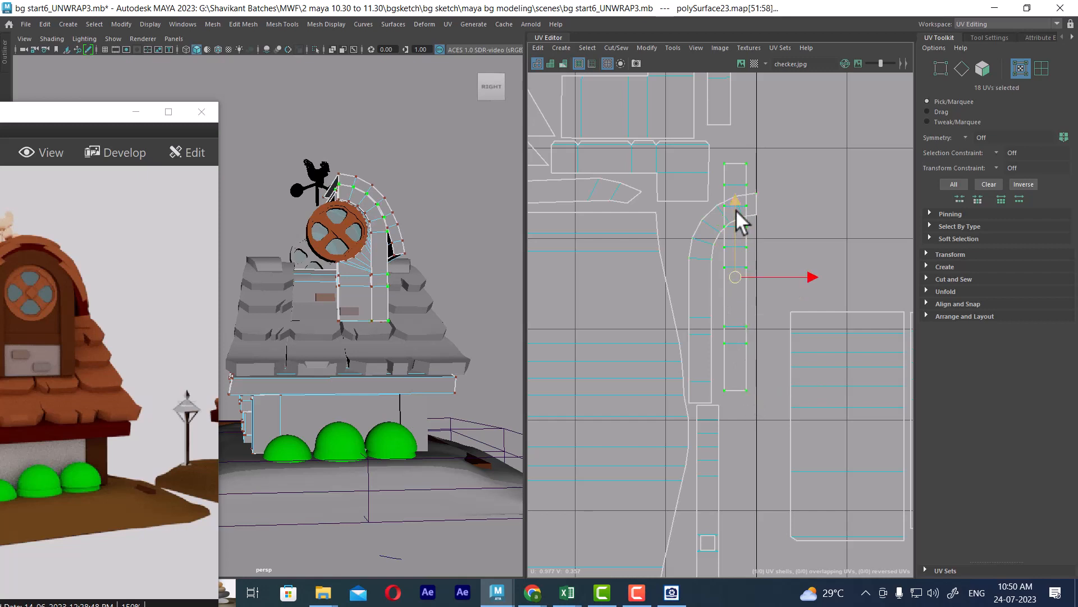
pyautogui.moveTo(736, 211); pyautogui.dragTo(753, 416)
pyautogui.keyDown('alt'); pyautogui.moveTo(753, 416); pyautogui.dragTo(753, 196, button='middle'); pyautogui.keyUp('alt')
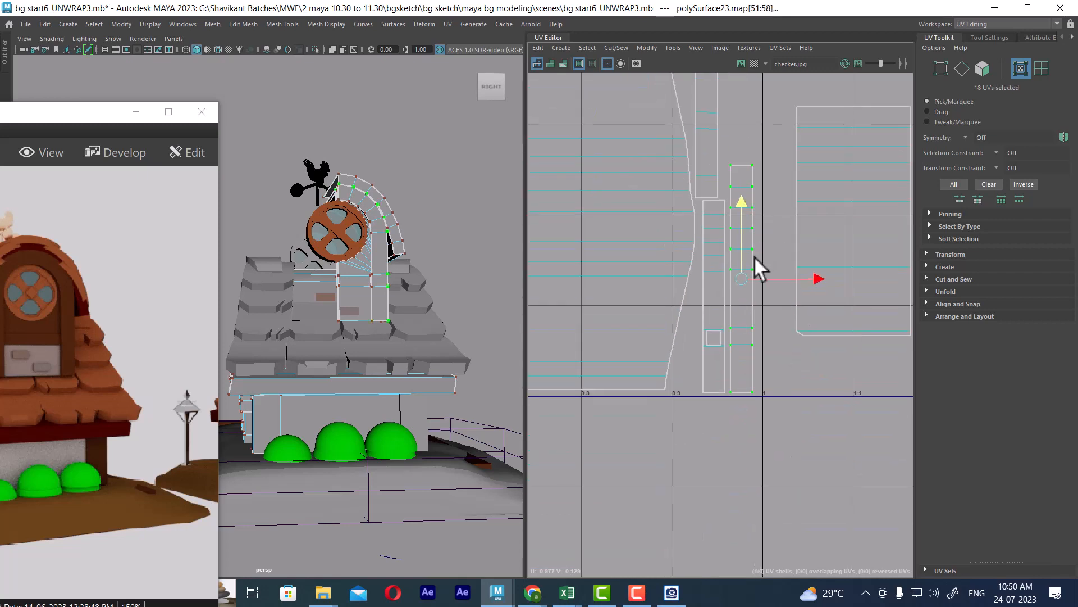
pyautogui.moveTo(746, 206); pyautogui.dragTo(742, 200)
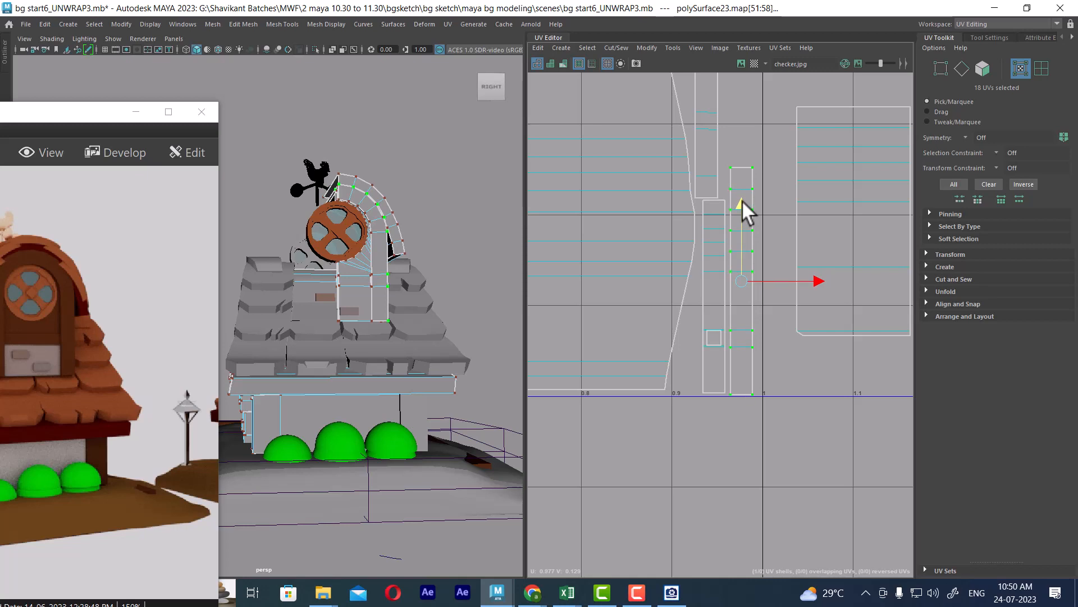
# - Nudge the left half-arch shell horizontally so its tip stays just inside the tile edge at U 1
pyautogui.keyDown('alt'); pyautogui.moveTo(720, 256); pyautogui.dragTo(727, 395, button='middle'); pyautogui.keyUp('alt')
pyautogui.scroll(-2, 728, 393)
pyautogui.scroll(-1, 739, 327)
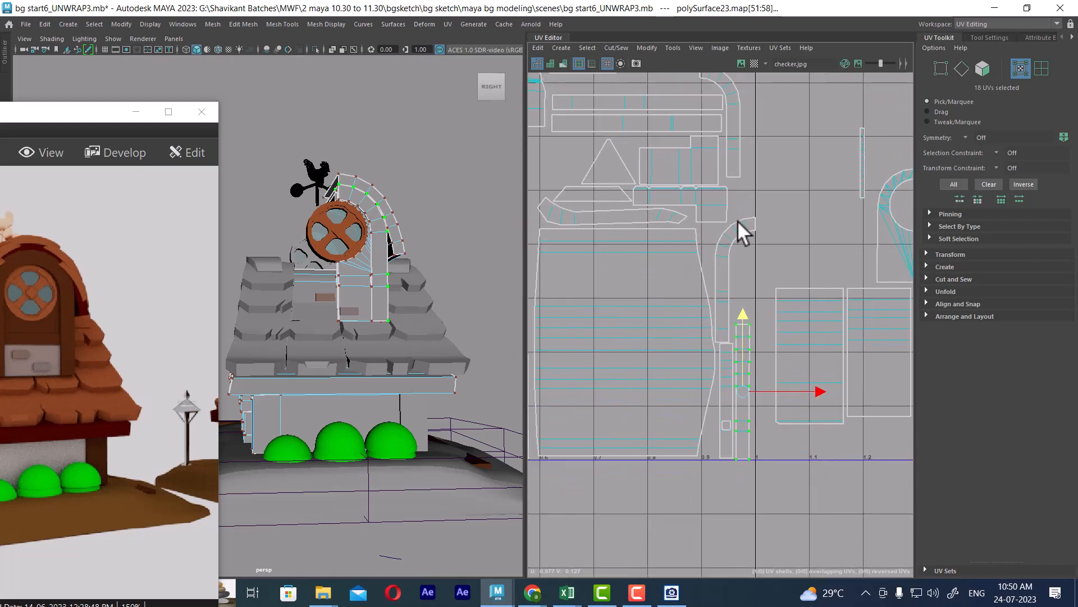
pyautogui.doubleClick(735, 227)
pyautogui.scroll(3, 754, 241)
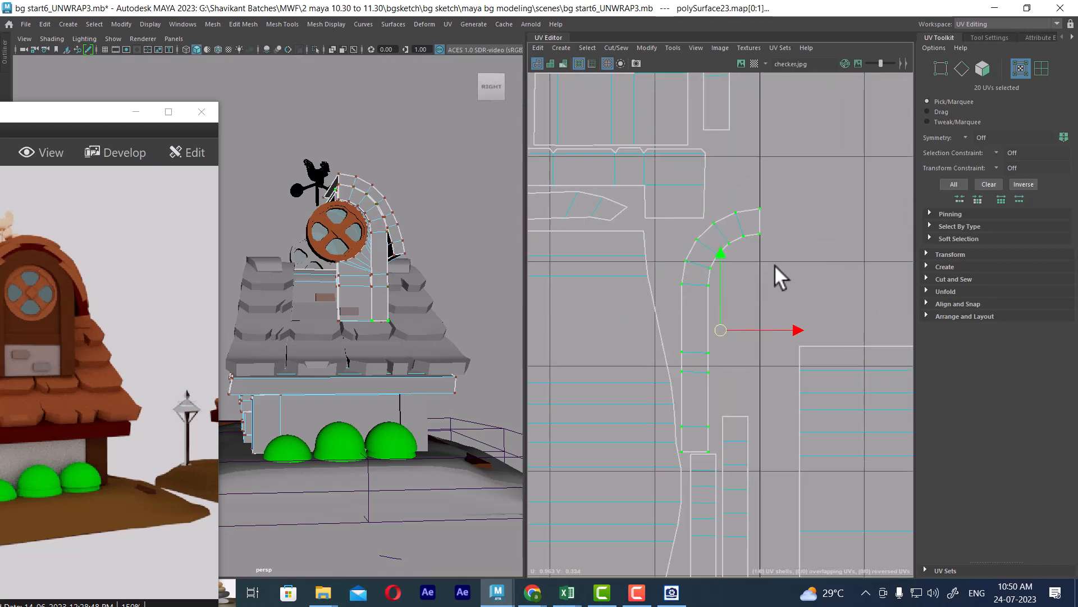
pyautogui.moveTo(780, 344); pyautogui.dragTo(777, 343)
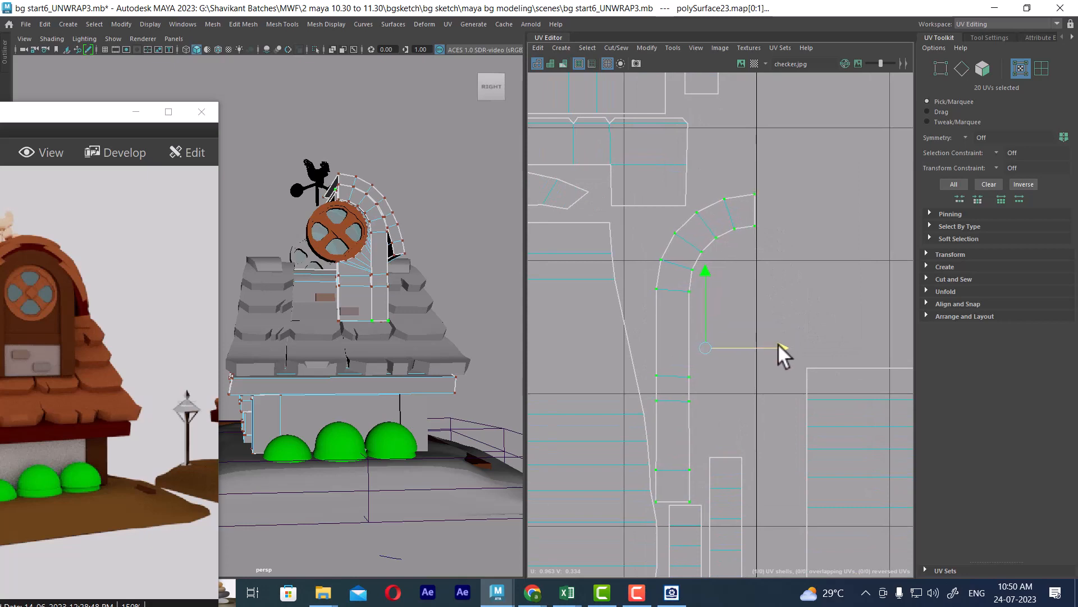
# - Check the arch on the house model against the UV layout and minimize the reference image window
pyautogui.scroll(-3, 775, 405)
pyautogui.keyDown('alt'); pyautogui.moveTo(715, 270); pyautogui.dragTo(677, 213, button='middle'); pyautogui.keyUp('alt')
pyautogui.keyDown('alt'); pyautogui.moveTo(358, 351); pyautogui.dragTo(335, 366); pyautogui.keyUp('alt')
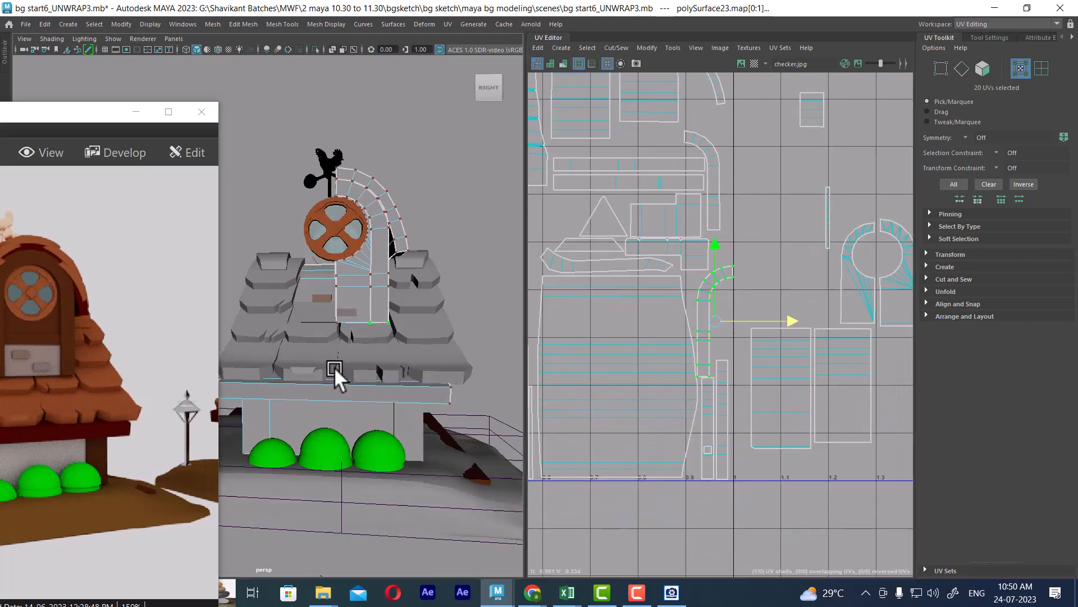
pyautogui.scroll(3, 392, 302)
pyautogui.keyDown('alt'); pyautogui.moveTo(392, 302); pyautogui.dragTo(392, 382, button='middle'); pyautogui.keyUp('alt')
pyautogui.scroll(-1, 776, 278)
pyautogui.scroll(-2, 777, 277)
pyautogui.keyDown('alt'); pyautogui.moveTo(682, 251); pyautogui.dragTo(676, 319, button='middle'); pyautogui.keyUp('alt')
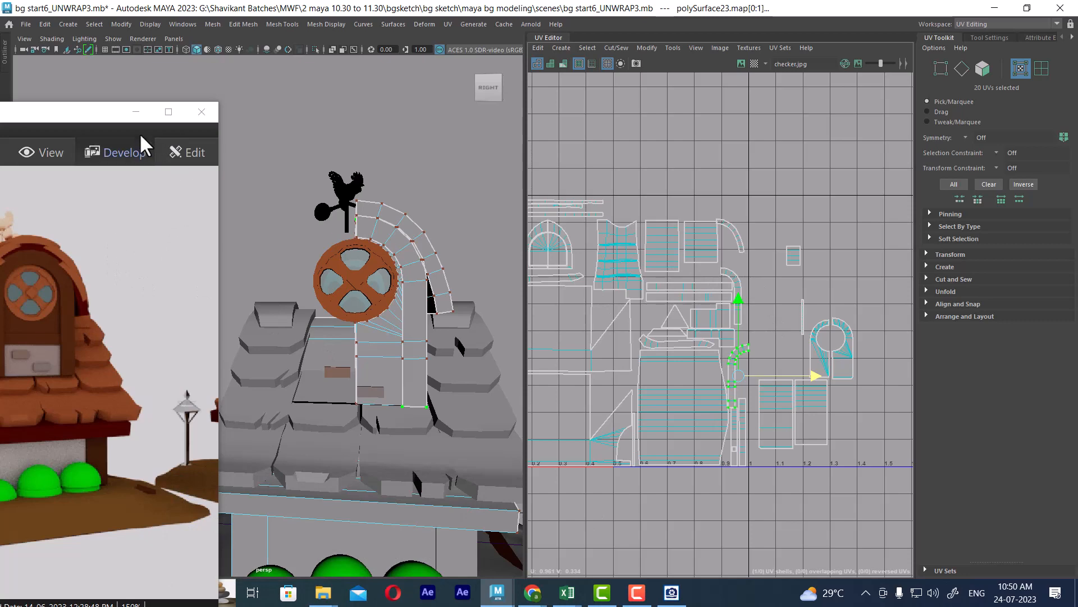
pyautogui.click(139, 111)
pyautogui.click(137, 110)
# - Select the small rectangular UV shell outside the tile and examine where it lies on the model beneath the round window
pyautogui.scroll(4, 734, 199)
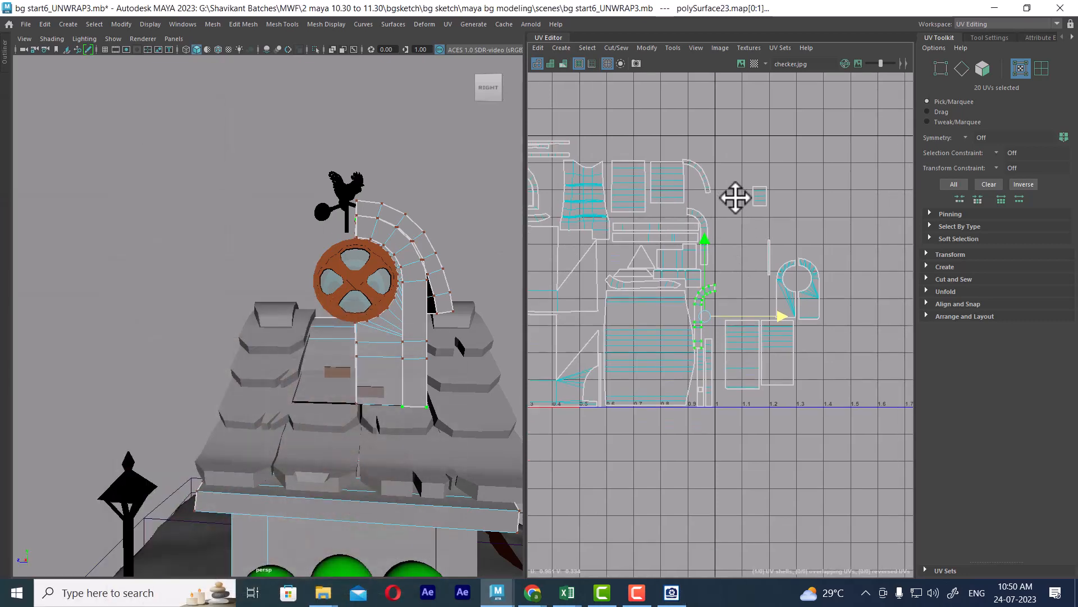
pyautogui.moveTo(784, 162); pyautogui.dragTo(737, 224)
pyautogui.keyDown('alt'); pyautogui.moveTo(342, 294); pyautogui.dragTo(435, 332); pyautogui.keyUp('alt')
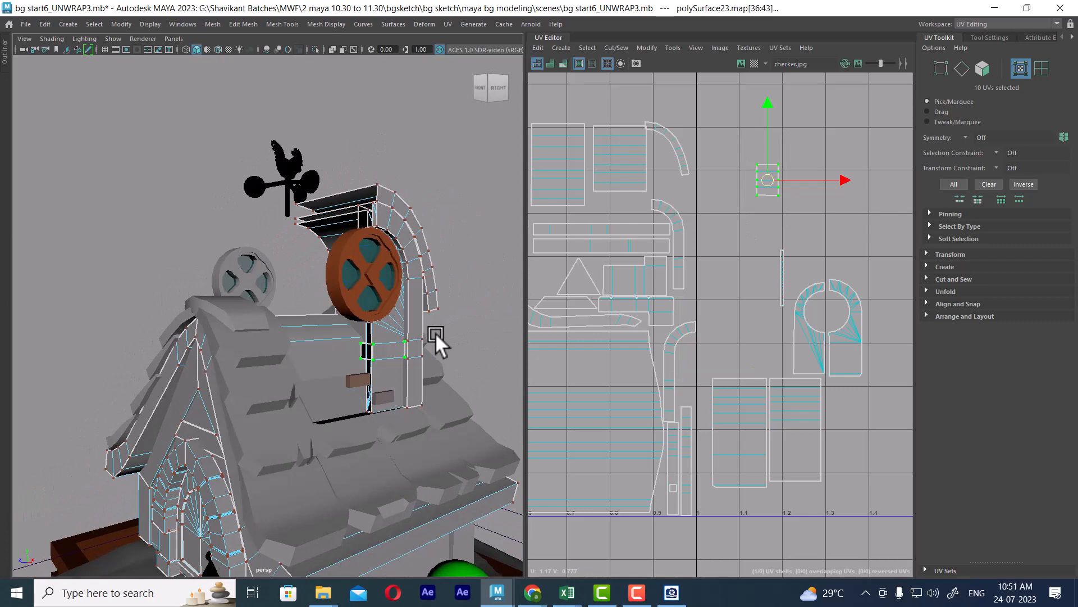
pyautogui.keyDown('alt'); pyautogui.moveTo(361, 399); pyautogui.dragTo(241, 373); pyautogui.keyUp('alt')
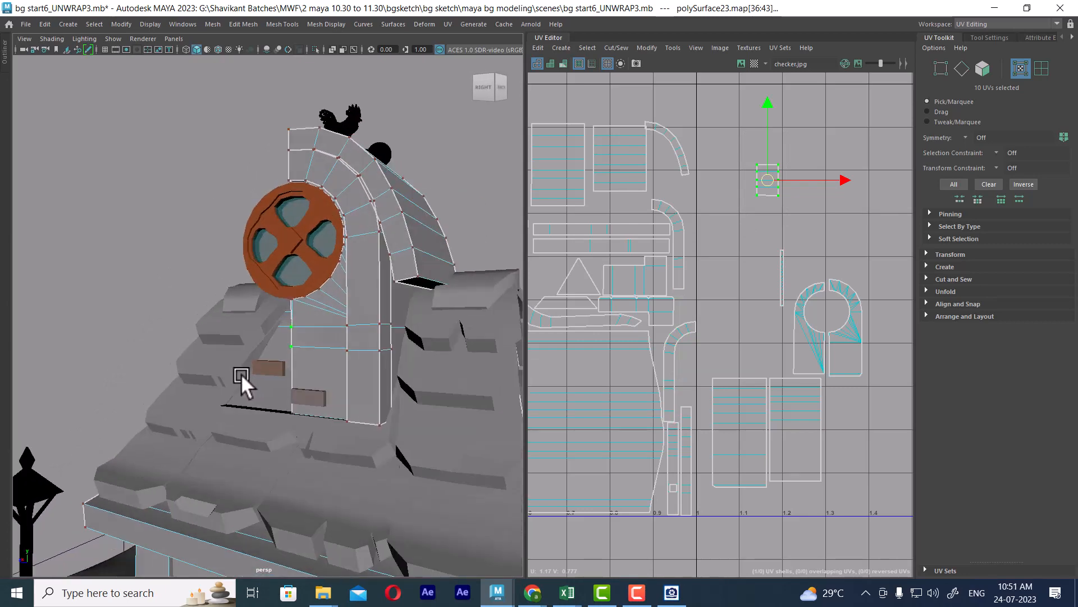
pyautogui.keyDown('alt'); pyautogui.moveTo(241, 373); pyautogui.dragTo(318, 414, button='right'); pyautogui.keyUp('alt')
pyautogui.keyDown('alt'); pyautogui.moveTo(319, 414); pyautogui.dragTo(411, 383); pyautogui.keyUp('alt')
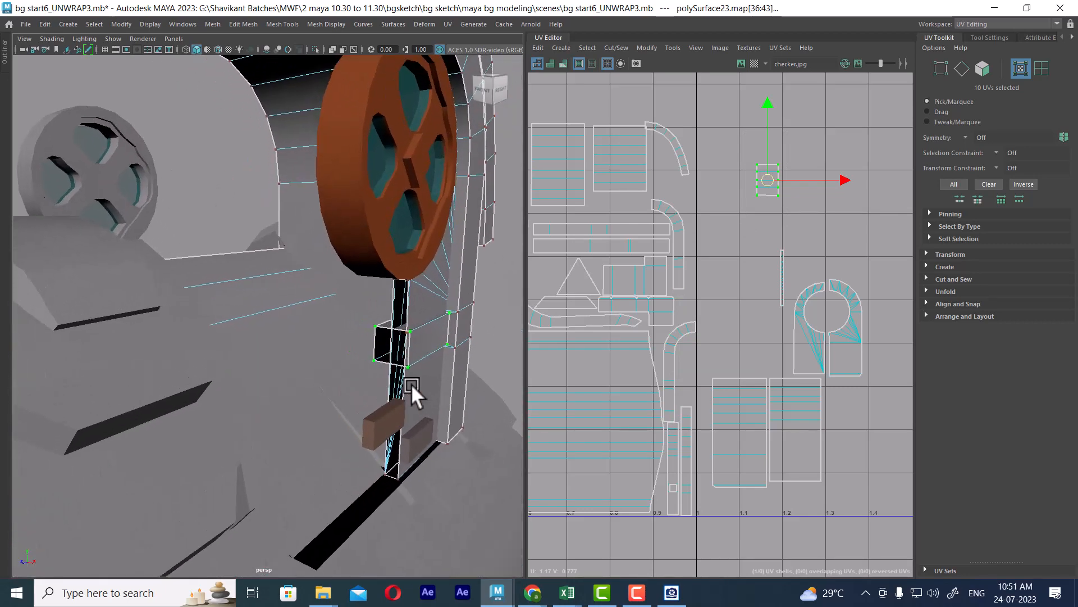
# - Display the checker texture on the model and move the small rectangular shell beside the left half-arch, against the tile edge at U 1
pyautogui.keyDown('alt'); pyautogui.moveTo(702, 207); pyautogui.dragTo(727, 313, button='right'); pyautogui.keyUp('alt')
pyautogui.moveTo(775, 241); pyautogui.dragTo(702, 363)
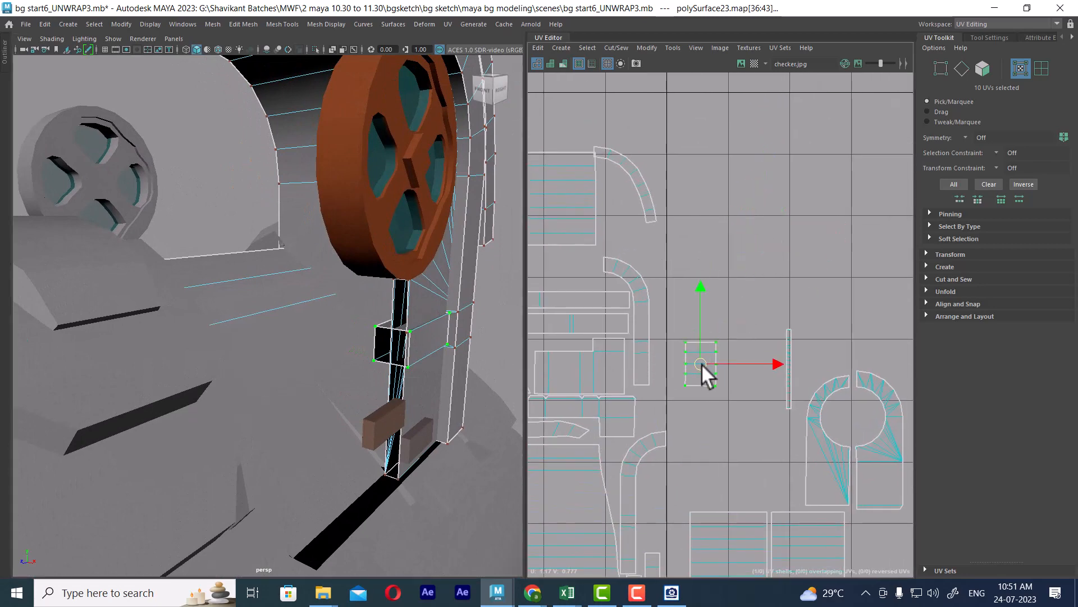
pyautogui.keyDown('alt'); pyautogui.moveTo(702, 363); pyautogui.dragTo(687, 217, button='middle'); pyautogui.keyUp('alt')
pyautogui.keyDown('alt'); pyautogui.moveTo(687, 216); pyautogui.dragTo(731, 224, button='right'); pyautogui.keyUp('alt')
pyautogui.moveTo(731, 225); pyautogui.dragTo(706, 336)
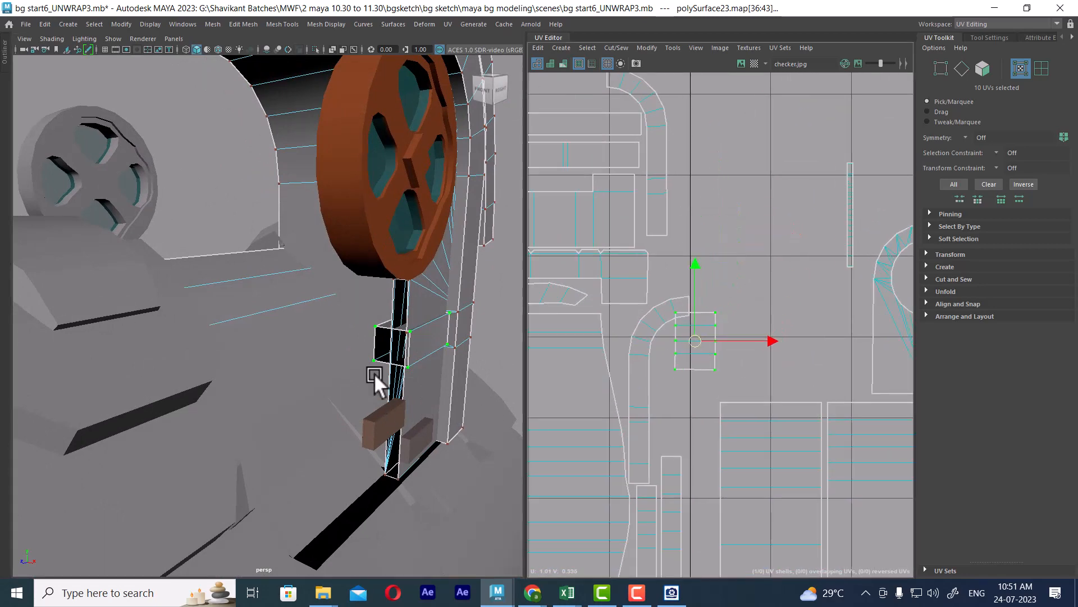
pyautogui.keyDown('alt'); pyautogui.moveTo(374, 373); pyautogui.dragTo(309, 369); pyautogui.keyUp('alt')
pyautogui.press('6')
pyautogui.moveTo(695, 344); pyautogui.dragTo(666, 389)
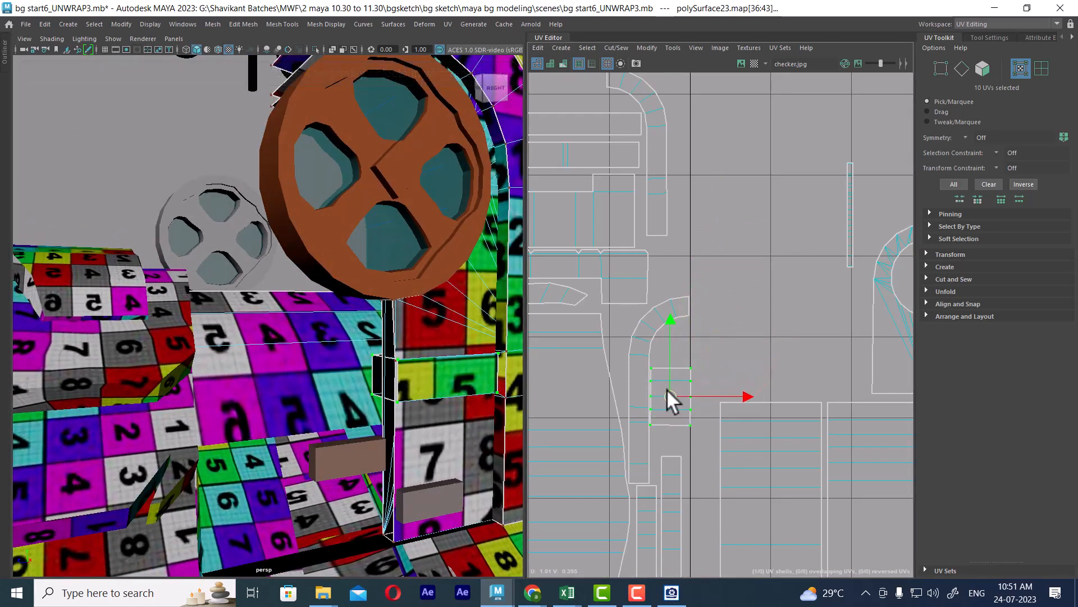
# - Move the small rectangular shell up into the gap between the striped rectangular shell and the two horizontal strips
pyautogui.keyDown('alt'); pyautogui.moveTo(666, 388); pyautogui.dragTo(698, 237, button='middle'); pyautogui.keyUp('alt')
pyautogui.keyDown('alt'); pyautogui.moveTo(697, 237); pyautogui.dragTo(784, 372, button='right'); pyautogui.keyUp('alt')
pyautogui.keyDown('alt'); pyautogui.moveTo(739, 289); pyautogui.dragTo(777, 405, button='right'); pyautogui.keyUp('alt')
pyautogui.keyDown('alt'); pyautogui.moveTo(753, 371); pyautogui.dragTo(818, 247, button='middle'); pyautogui.keyUp('alt')
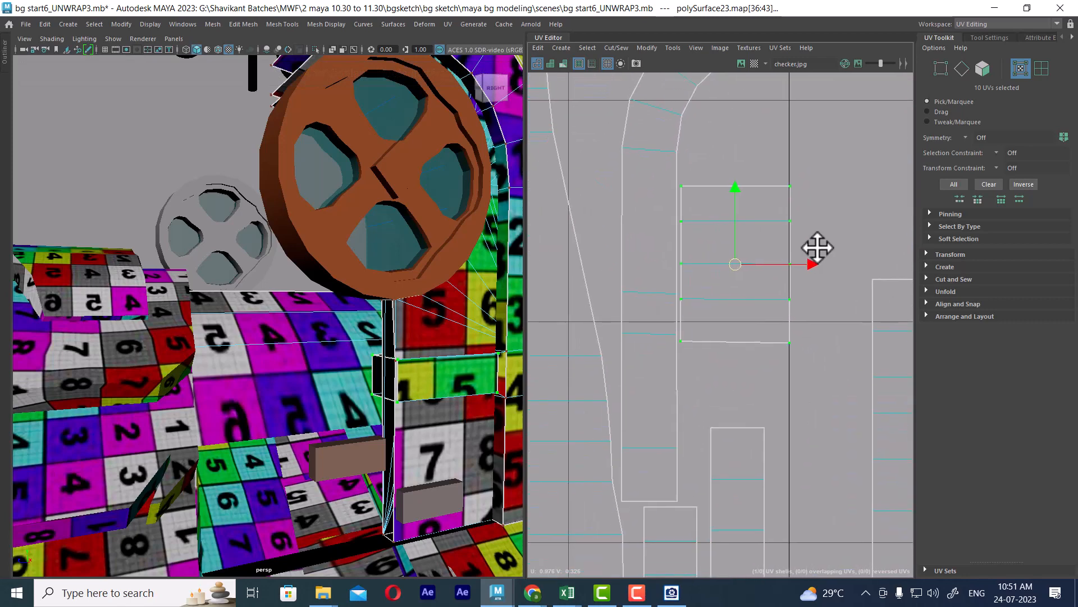
pyautogui.keyDown('alt'); pyautogui.moveTo(792, 337); pyautogui.dragTo(673, 224, button='right'); pyautogui.keyUp('alt')
pyautogui.keyDown('alt'); pyautogui.moveTo(781, 477); pyautogui.dragTo(697, 391, button='right'); pyautogui.keyUp('alt')
pyautogui.keyDown('alt'); pyautogui.moveTo(697, 391); pyautogui.dragTo(723, 385, button='middle'); pyautogui.keyUp('alt')
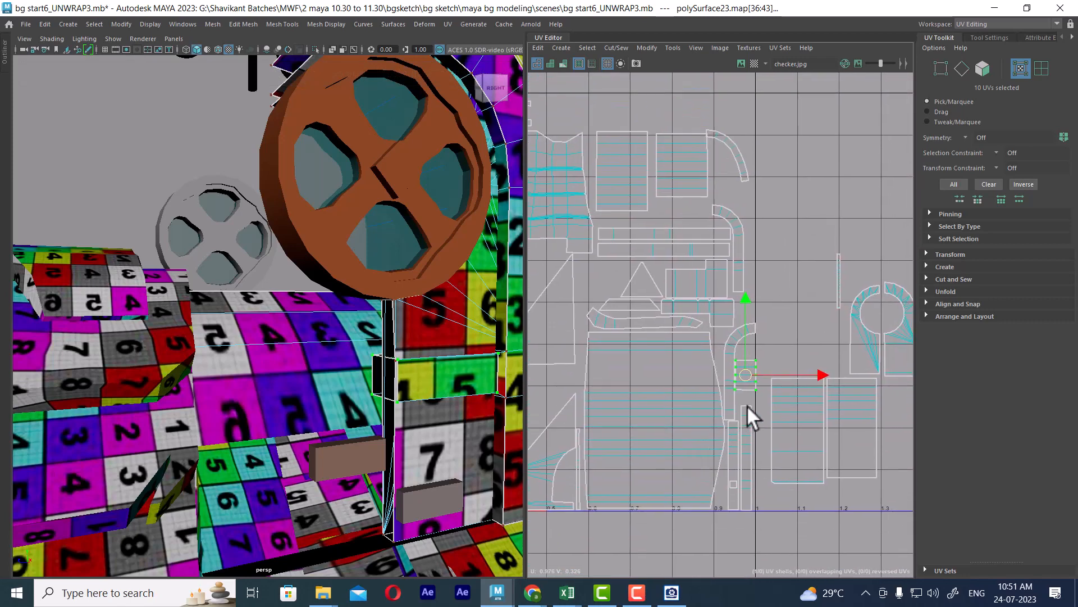
pyautogui.moveTo(743, 372); pyautogui.dragTo(689, 213)
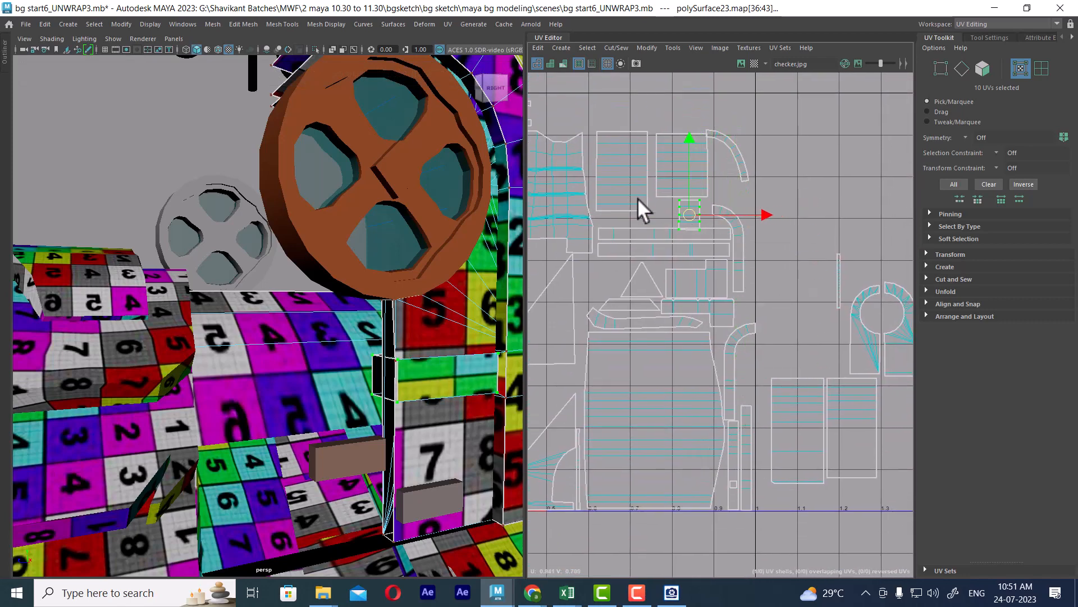
# - Fit the small rectangular shell directly beneath the striped rectangular shell, lined up with its right edge and clear of the horizontal strips
pyautogui.scroll(4, 640, 200)
pyautogui.moveTo(783, 237); pyautogui.dragTo(783, 232)
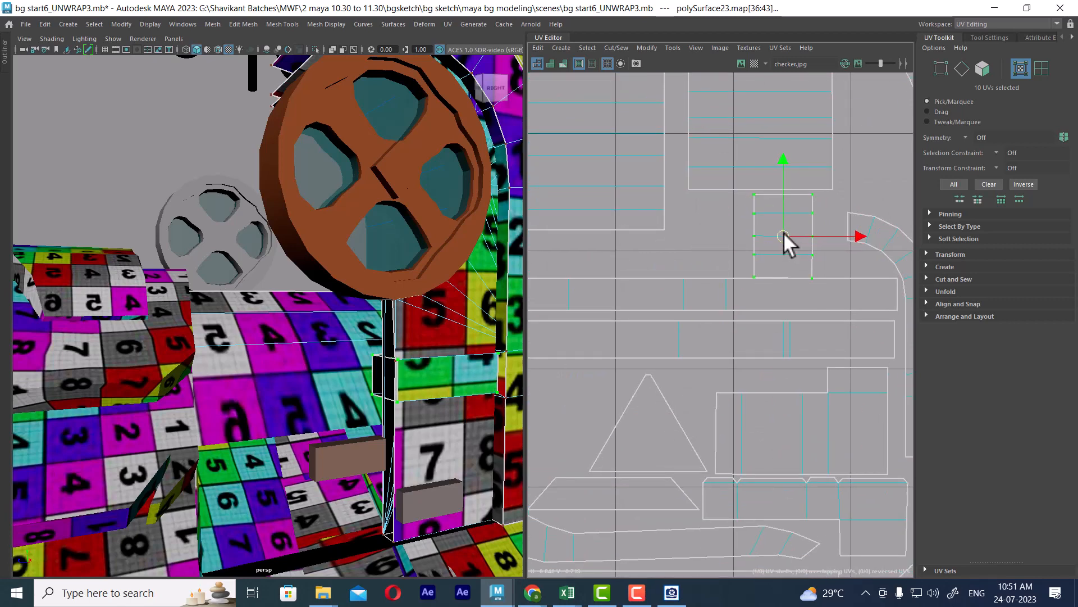
pyautogui.scroll(4, 783, 231)
pyautogui.keyDown('alt'); pyautogui.moveTo(766, 365); pyautogui.dragTo(747, 432, button='middle'); pyautogui.keyUp('alt')
pyautogui.moveTo(765, 227); pyautogui.dragTo(764, 224)
pyautogui.moveTo(840, 302); pyautogui.dragTo(878, 290)
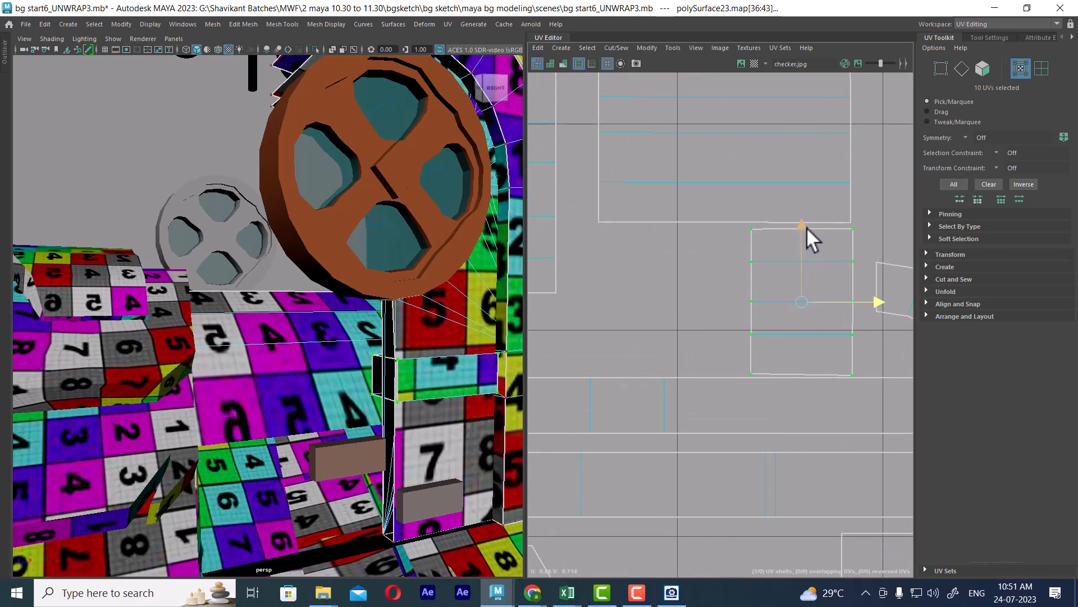
pyautogui.moveTo(800, 224); pyautogui.dragTo(800, 222)
pyautogui.scroll(-3, 814, 288)
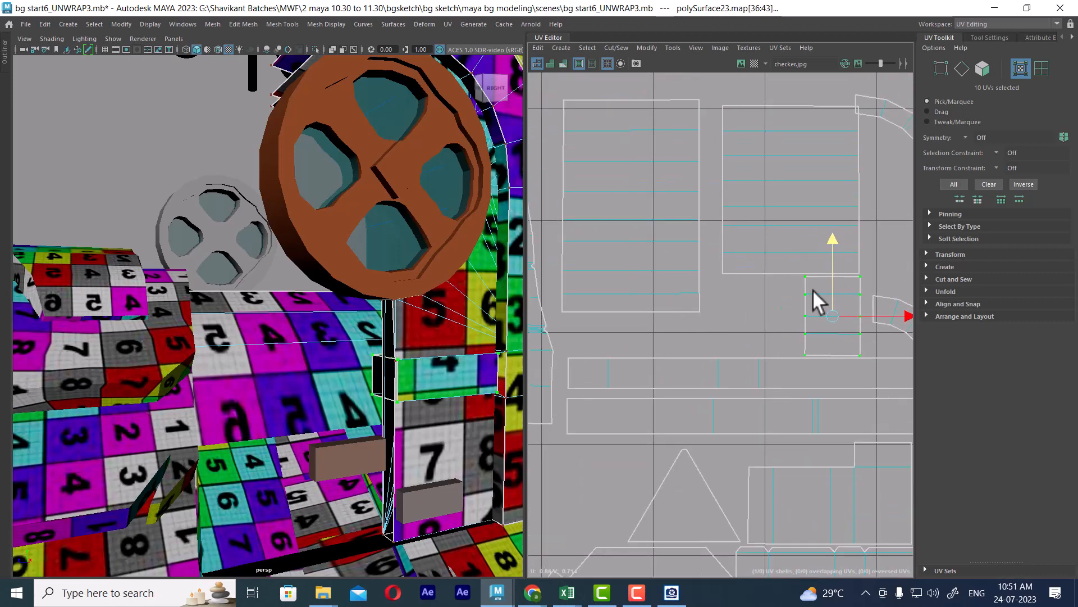
# - Select the right-hand of the two striped rectangular shells outside the tile and examine its place on the model
pyautogui.scroll(-5, 813, 289)
pyautogui.scroll(-5, 284, 319)
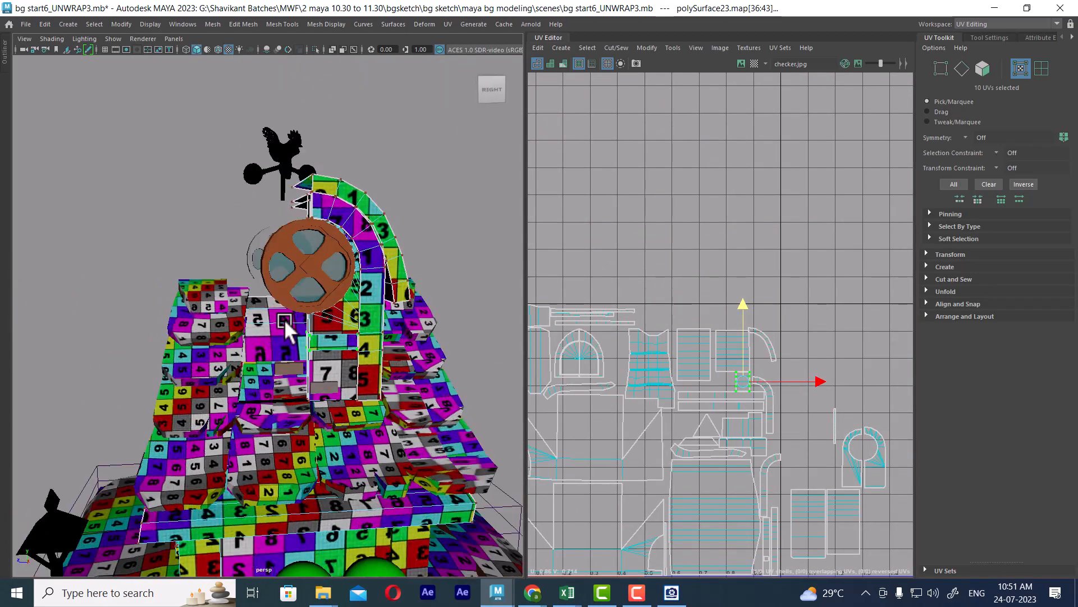
pyautogui.keyDown('alt'); pyautogui.moveTo(284, 319); pyautogui.dragTo(251, 331); pyautogui.keyUp('alt')
pyautogui.keyDown('alt'); pyautogui.moveTo(772, 397); pyautogui.dragTo(707, 248, button='middle'); pyautogui.keyUp('alt')
pyautogui.scroll(3, 711, 259)
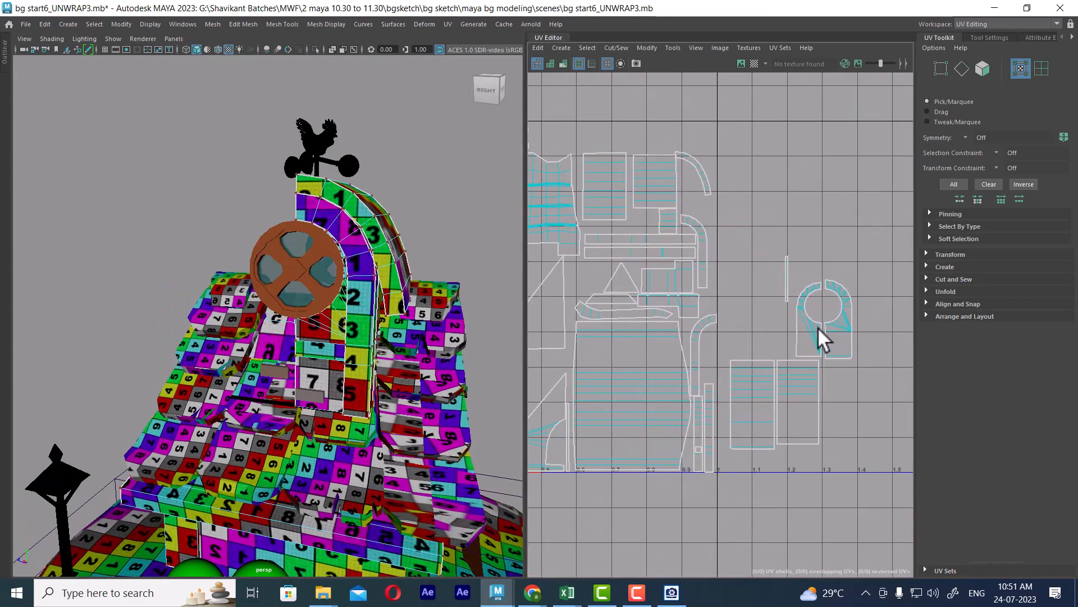
pyautogui.scroll(-5, 761, 314)
pyautogui.keyDown('alt'); pyautogui.moveTo(784, 404); pyautogui.dragTo(803, 321, button='middle'); pyautogui.keyUp('alt')
pyautogui.scroll(3, 790, 332)
pyautogui.scroll(2, 775, 303)
pyautogui.keyDown('alt'); pyautogui.moveTo(648, 314); pyautogui.dragTo(615, 322, button='middle'); pyautogui.keyUp('alt')
pyautogui.click(837, 362)
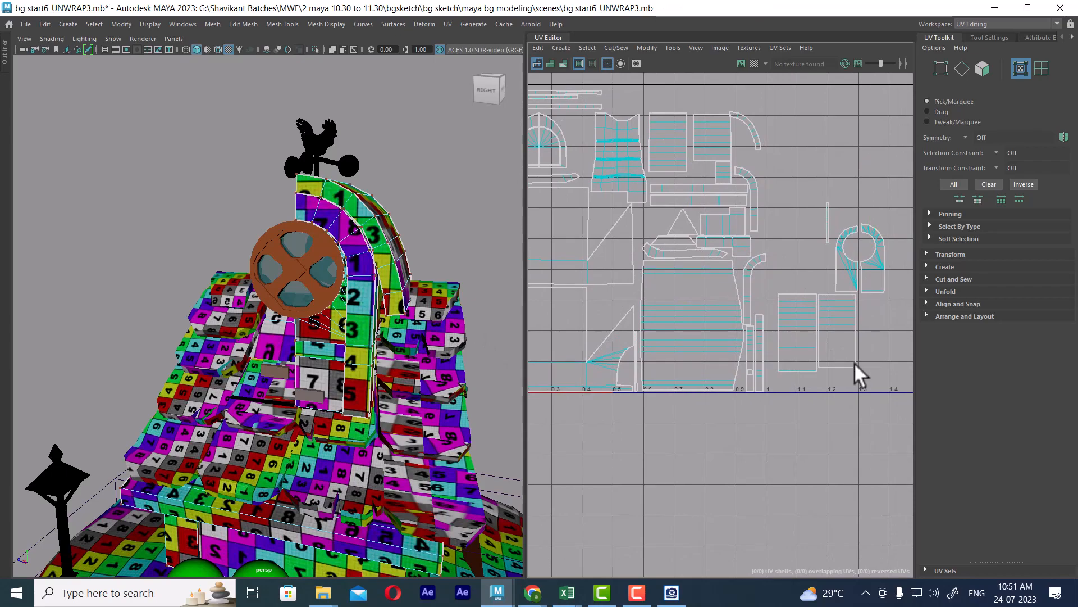
pyautogui.click(854, 362)
pyautogui.keyDown('alt'); pyautogui.moveTo(241, 303); pyautogui.dragTo(3, 289); pyautogui.keyUp('alt')
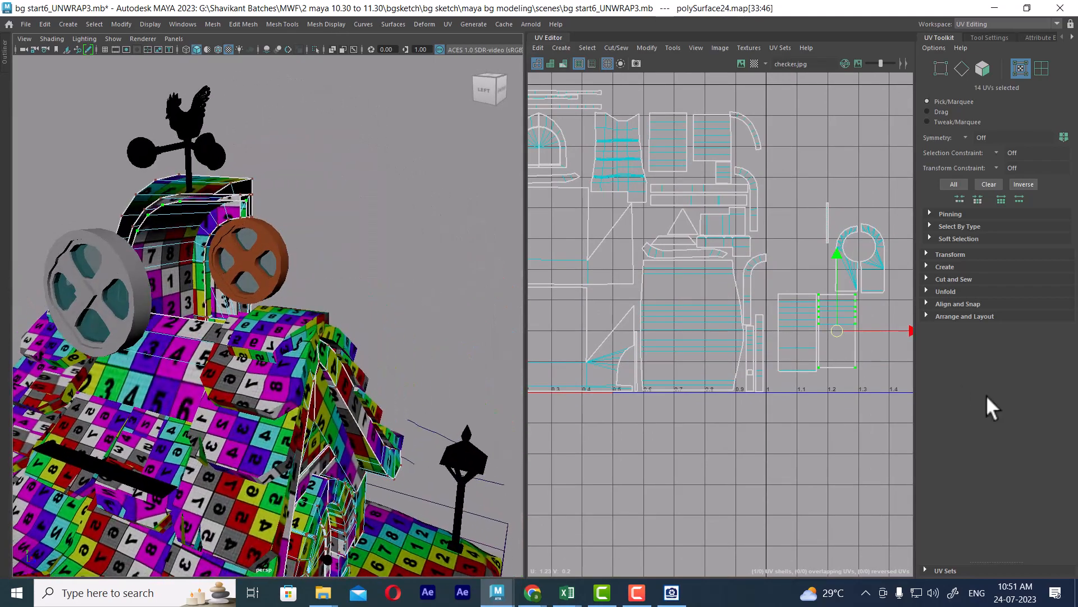
# - Switch to UV shell selection, select the left striped rectangular shell outside the tile and examine where it lies on the arched dormer
pyautogui.click(812, 372)
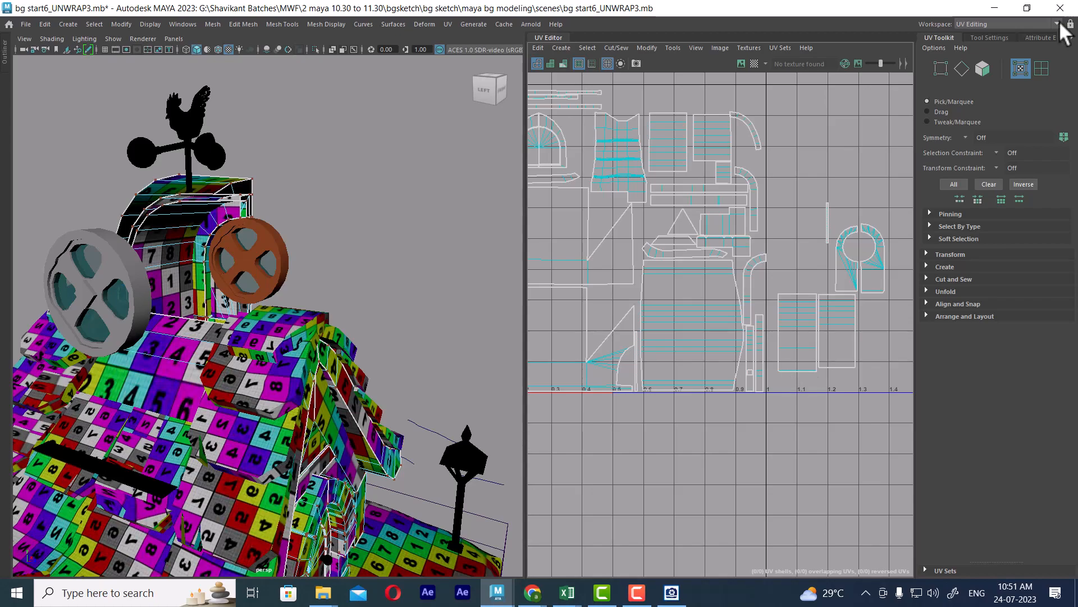
pyautogui.click(1044, 73)
pyautogui.click(787, 345)
pyautogui.press('f')
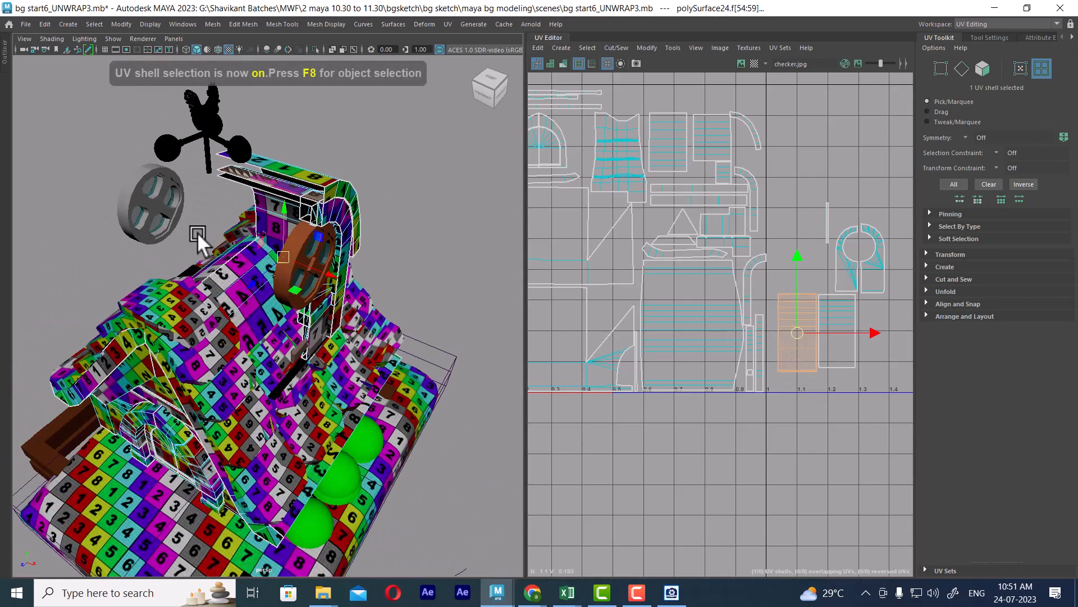
pyautogui.keyDown('alt'); pyautogui.moveTo(305, 240); pyautogui.dragTo(58, 247); pyautogui.keyUp('alt')
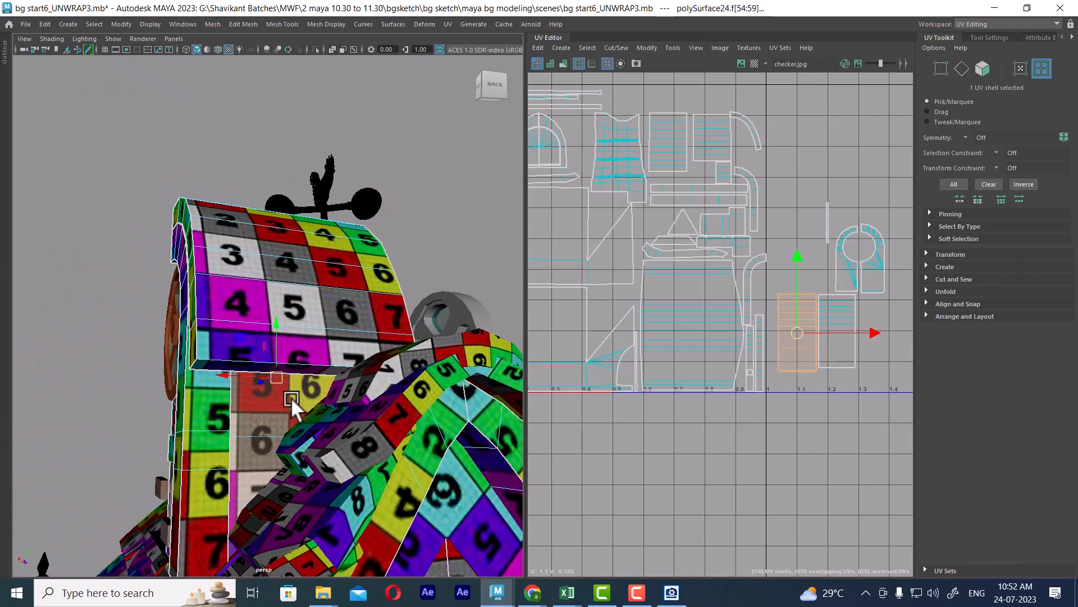
pyautogui.keyDown('alt'); pyautogui.moveTo(291, 397); pyautogui.dragTo(454, 393); pyautogui.keyUp('alt')
# - Select the right striped rectangular shell as a whole and inspect the dormer and the back of the house
pyautogui.click(854, 362)
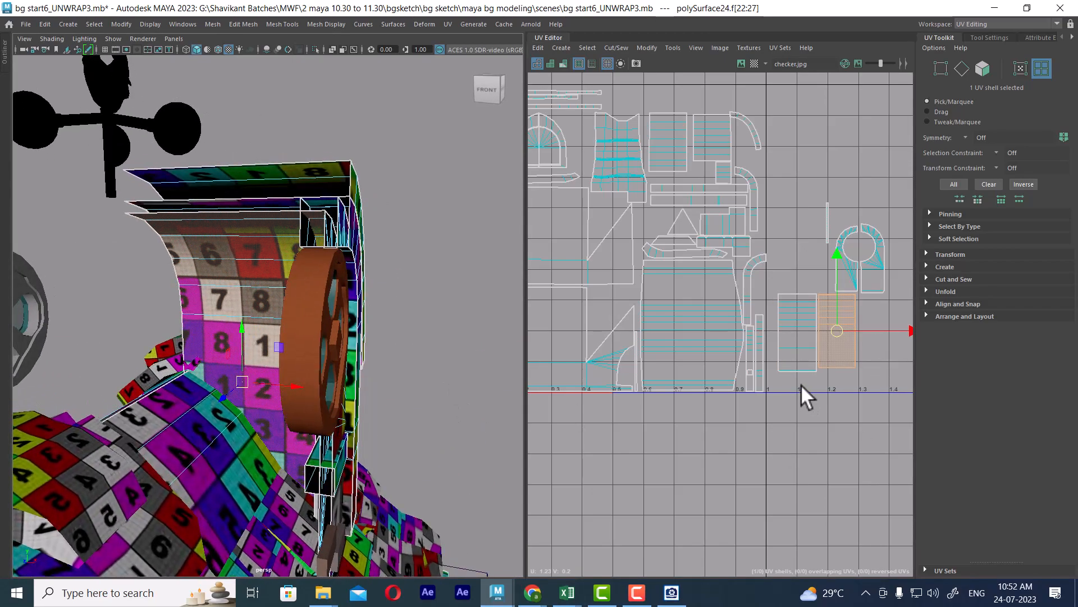
pyautogui.moveTo(708, 420)
pyautogui.keyDown('alt'); pyautogui.mouseDown(button='middle')
pyautogui.moveTo(775, 468)
pyautogui.moveTo(715, 437)
pyautogui.mouseUp(button='middle'); pyautogui.keyUp('alt')
pyautogui.scroll(-2, 763, 444)
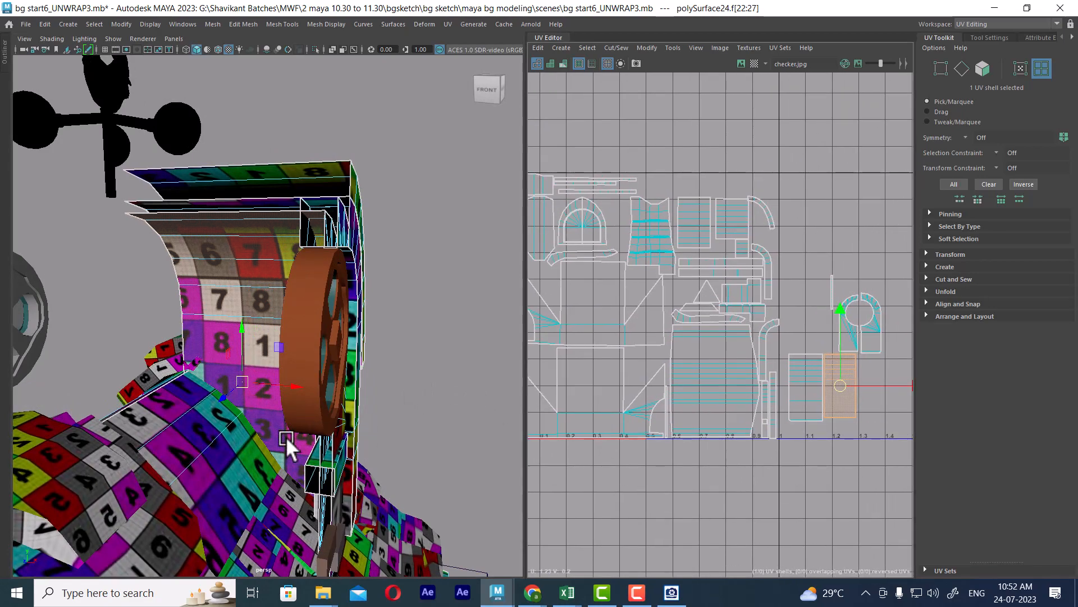
pyautogui.keyDown('alt'); pyautogui.moveTo(286, 436); pyautogui.dragTo(341, 409); pyautogui.keyUp('alt')
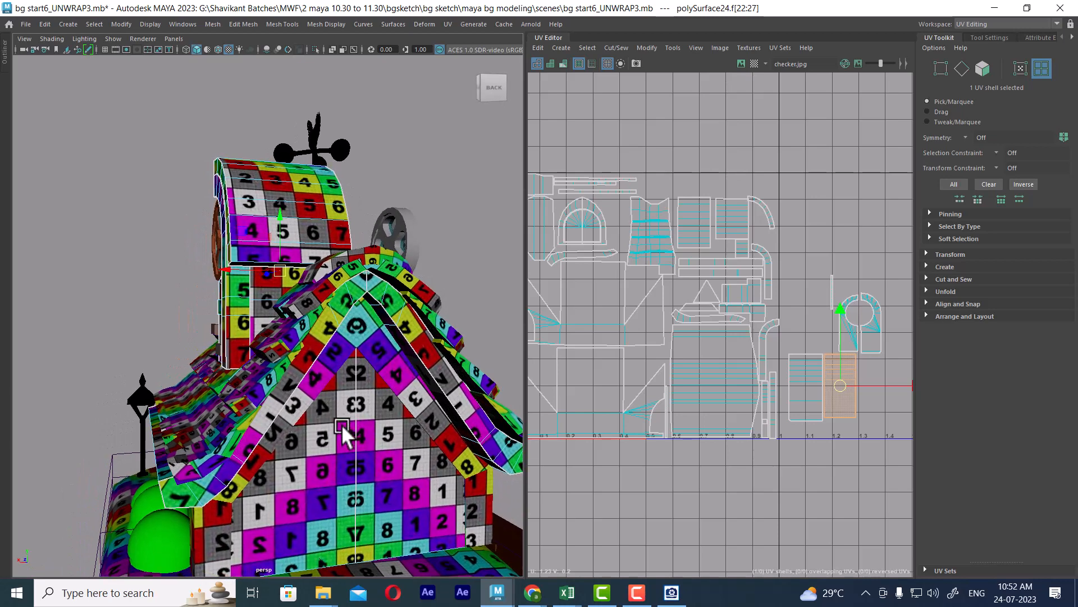
pyautogui.keyDown('alt'); pyautogui.moveTo(308, 453); pyautogui.dragTo(286, 450); pyautogui.keyUp('alt')
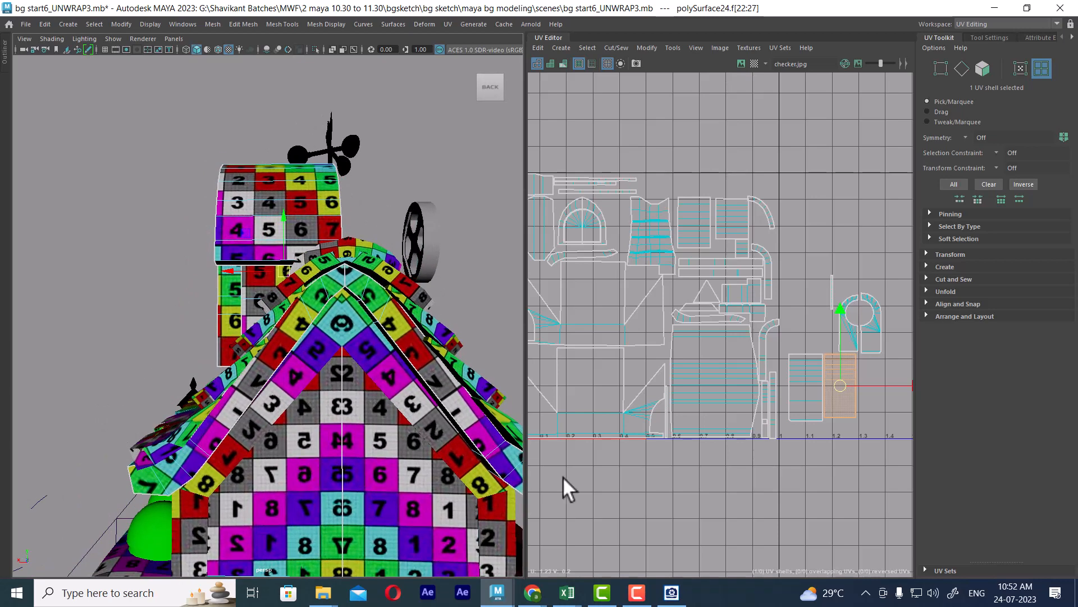
pyautogui.keyDown('alt'); pyautogui.moveTo(404, 384); pyautogui.dragTo(406, 420); pyautogui.keyUp('alt')
# - Select the left half of the gable wall on the back of the house and locate it in the UV layout
pyautogui.moveTo(354, 257); pyautogui.dragTo(358, 290, button='right')
pyautogui.click(345, 404)
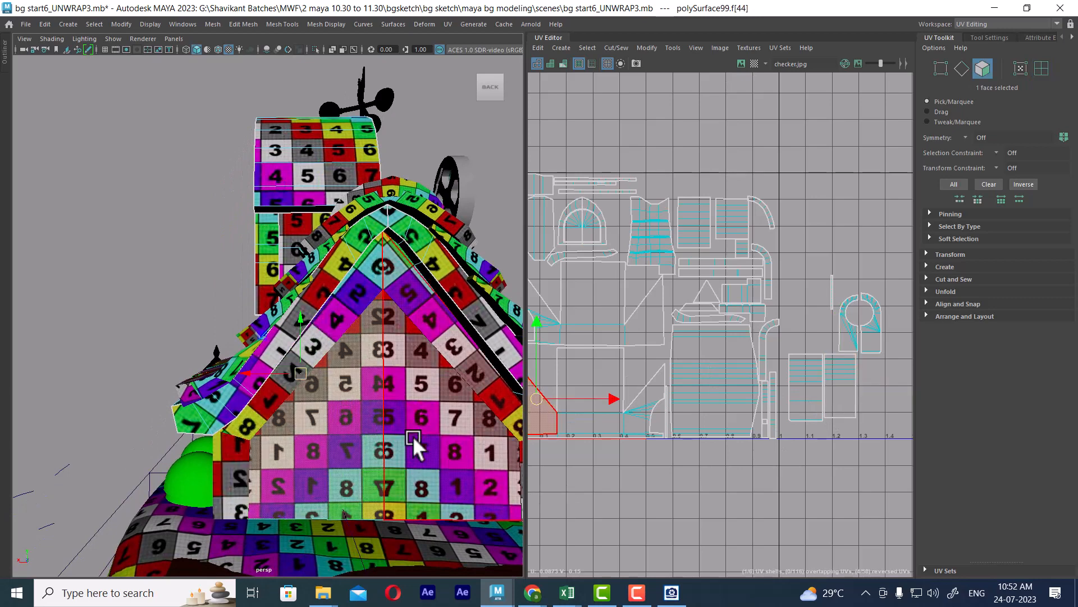
pyautogui.keyDown('alt'); pyautogui.moveTo(709, 414); pyautogui.dragTo(772, 365, button='middle'); pyautogui.keyUp('alt')
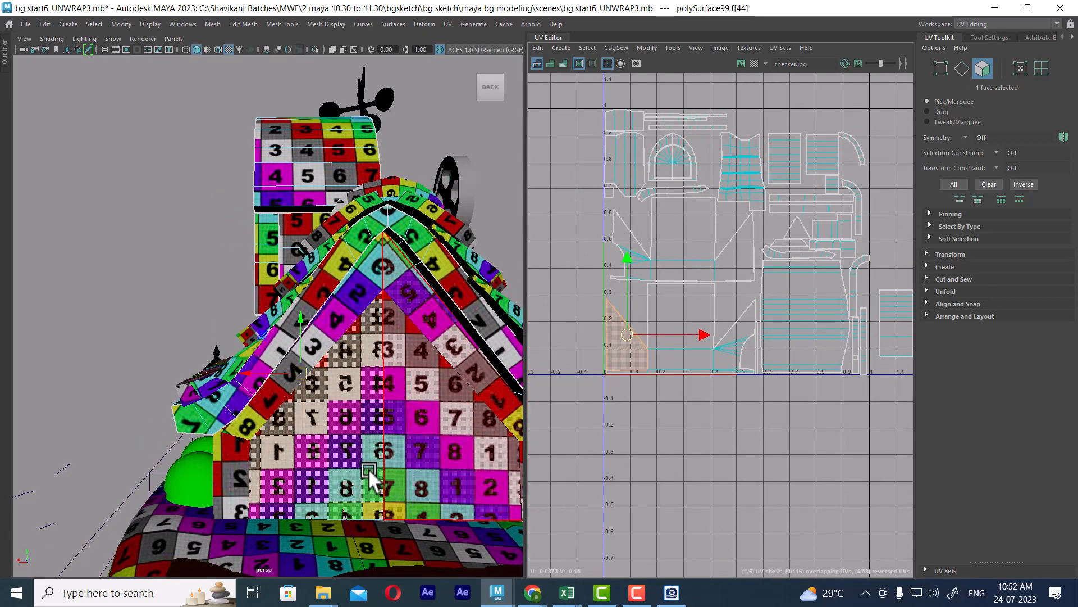
# - Check the rendered reference image of the house in ACDSee Quick View and minimize it
pyautogui.click(671, 592)
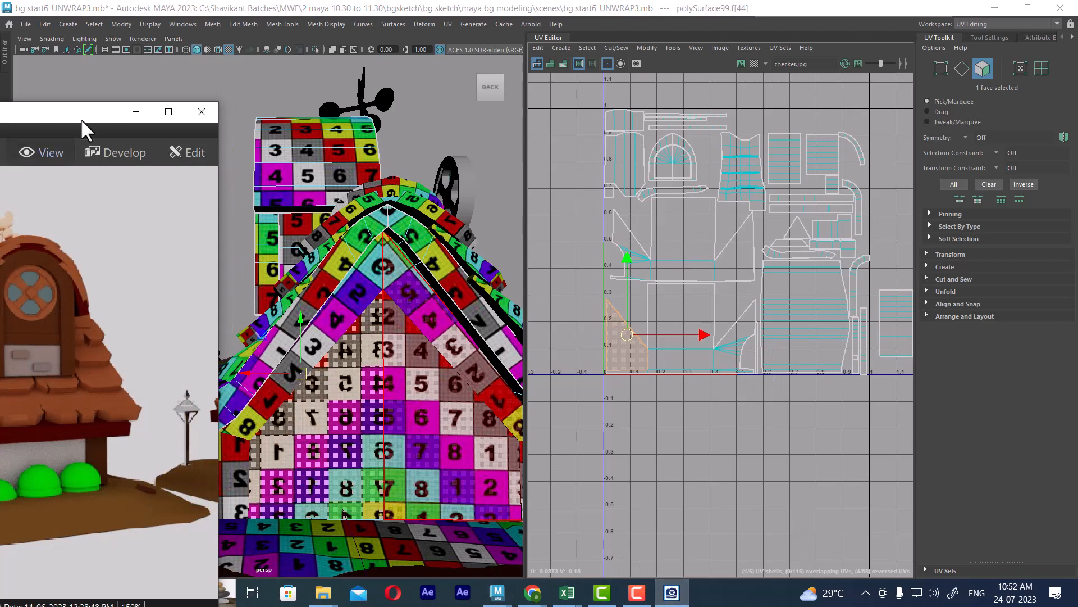
pyautogui.moveTo(81, 119); pyautogui.dragTo(240, 83)
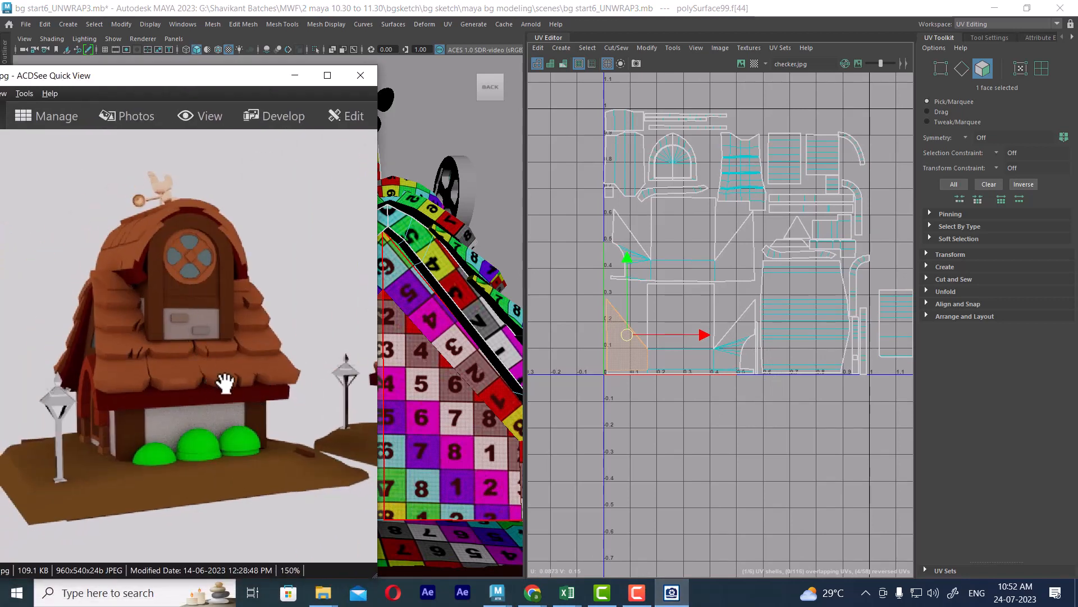
pyautogui.click(295, 75)
# - Open front (2).jpg from the project's sourceimages folder in ACDSee Quick View
pyautogui.moveTo(323, 593)
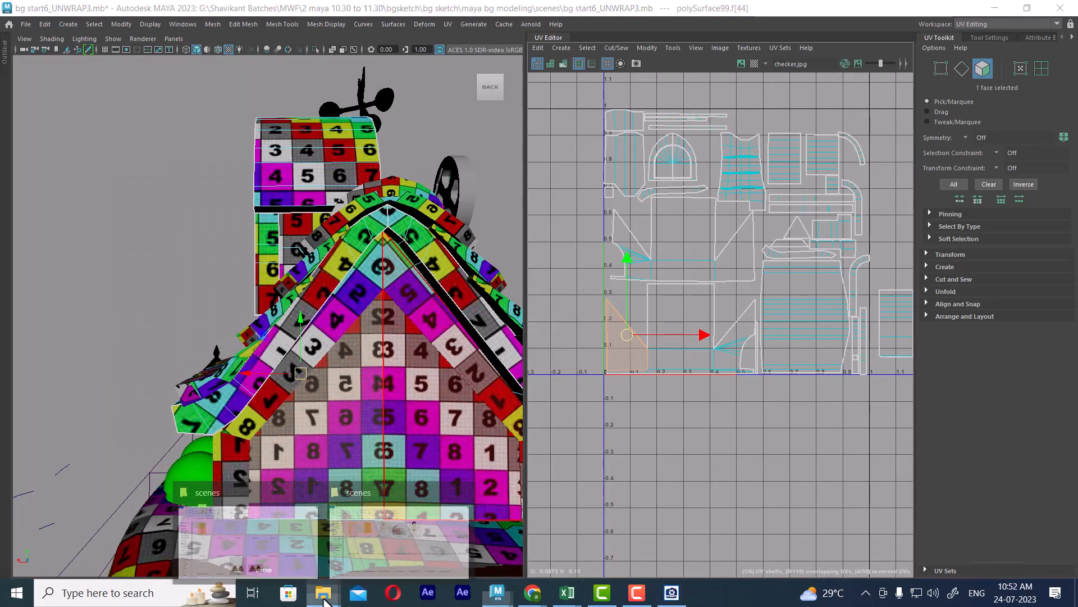
pyautogui.click(310, 564)
pyautogui.click(553, 111)
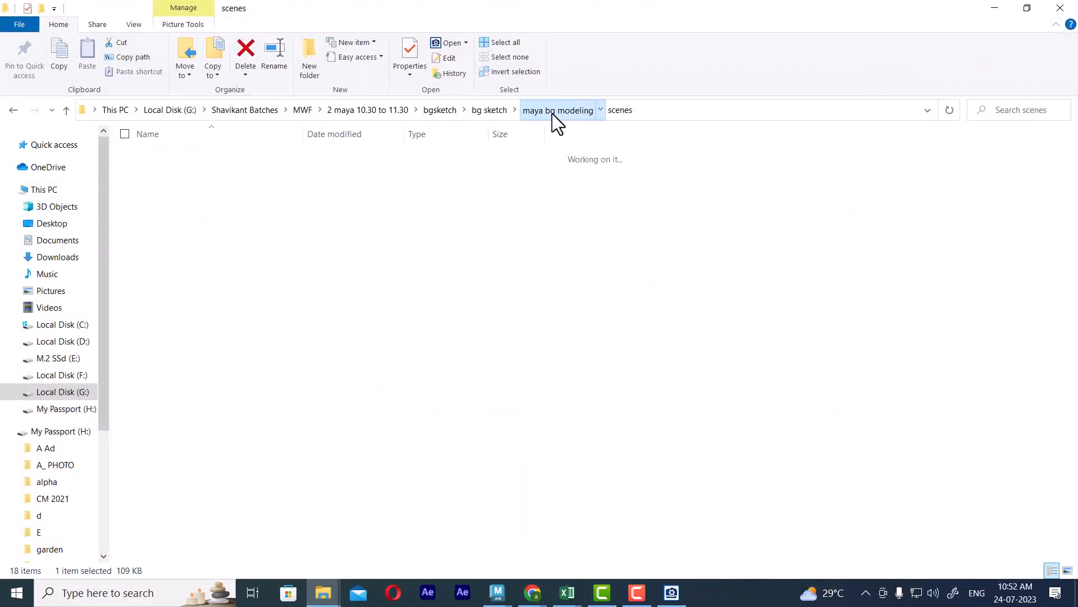
pyautogui.doubleClick(244, 338)
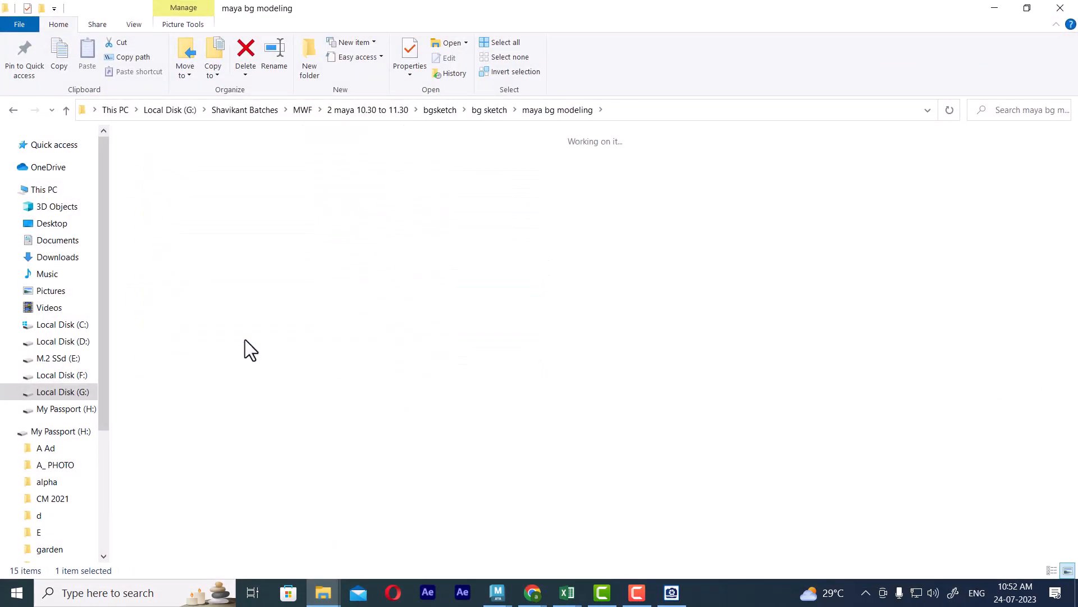
pyautogui.click(388, 177)
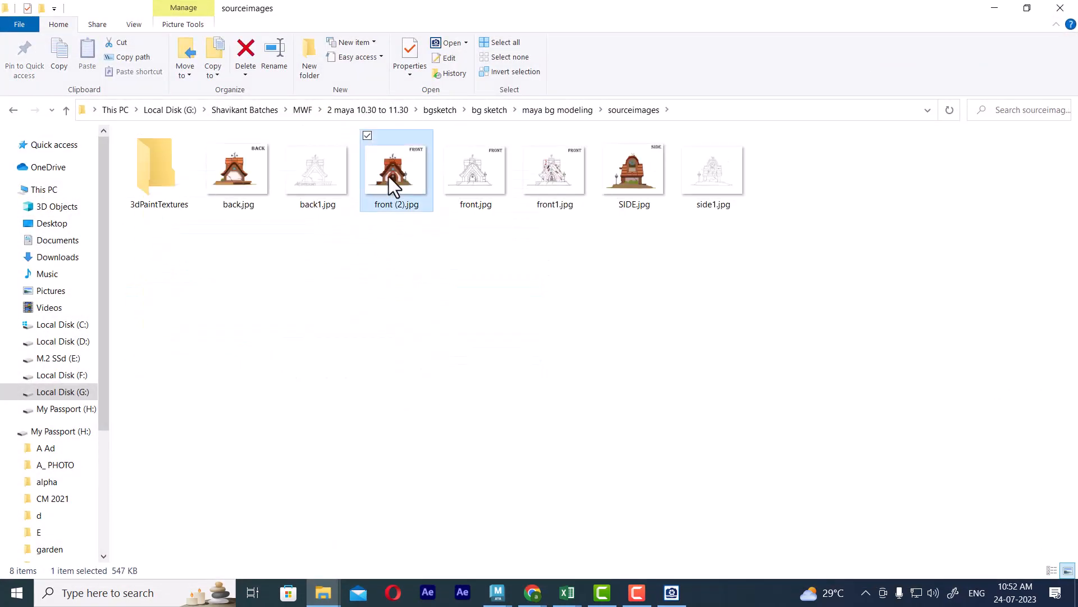
pyautogui.rightClick(389, 176)
pyautogui.click(348, 292)
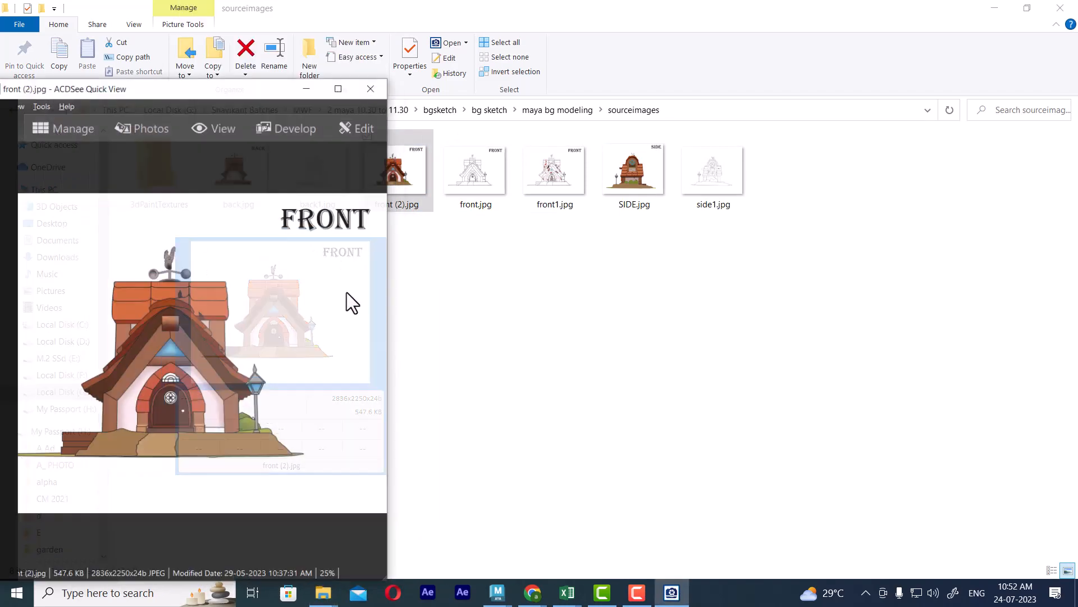
# - Minimize the folder window and browse through the reference images to the SIDE view
pyautogui.click(994, 8)
pyautogui.click(226, 367)
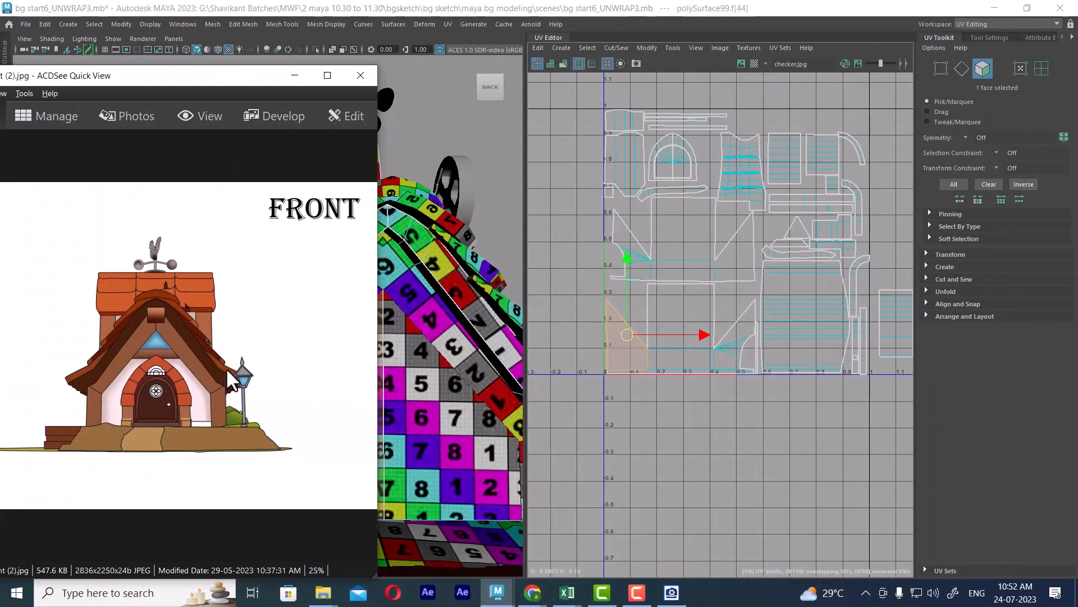
pyautogui.scroll(-1, 227, 366)
pyautogui.scroll(-2, 231, 371)
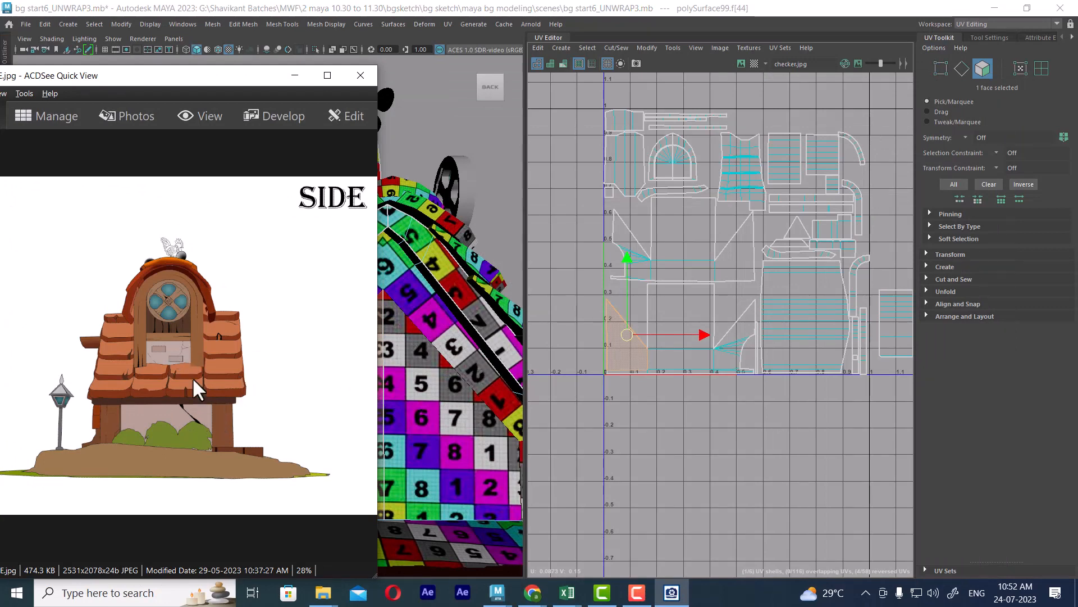
# - Examine the shells outside the tile and the remaining space along the lower part of the UV layout
pyautogui.keyDown('alt'); pyautogui.moveTo(723, 300); pyautogui.dragTo(598, 299, button='middle'); pyautogui.keyUp('alt')
pyautogui.keyDown('alt'); pyautogui.moveTo(783, 276); pyautogui.dragTo(735, 317, button='middle'); pyautogui.keyUp('alt')
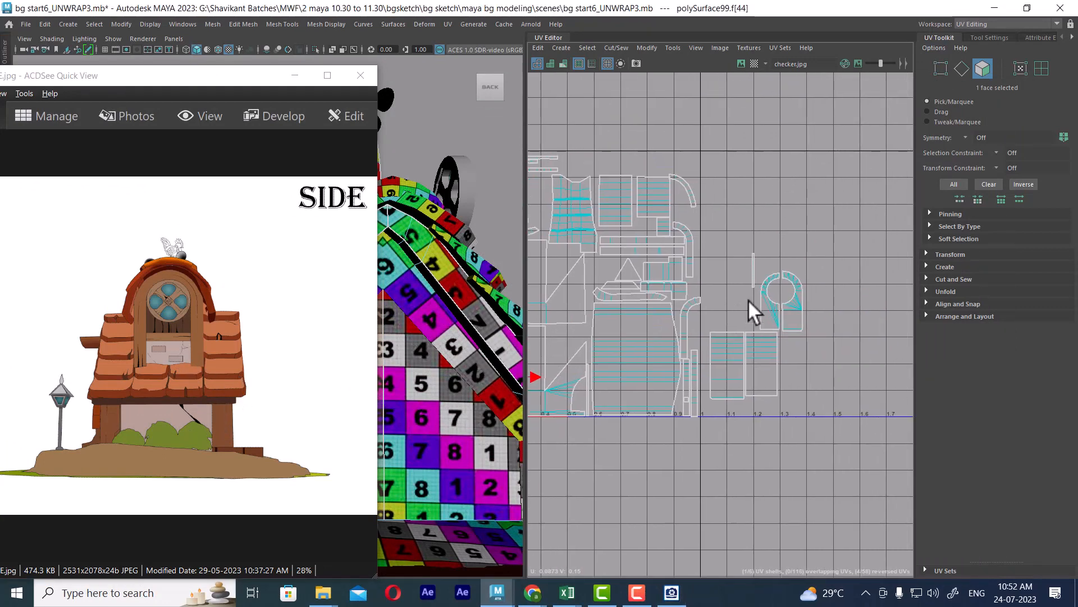
pyautogui.keyDown('alt'); pyautogui.moveTo(748, 299); pyautogui.dragTo(789, 394, button='right'); pyautogui.keyUp('alt')
pyautogui.keyDown('alt'); pyautogui.moveTo(776, 351); pyautogui.dragTo(782, 288, button='middle'); pyautogui.keyUp('alt')
pyautogui.keyDown('alt'); pyautogui.moveTo(781, 288); pyautogui.dragTo(793, 330, button='right'); pyautogui.keyUp('alt')
pyautogui.keyDown('alt'); pyautogui.moveTo(793, 330); pyautogui.dragTo(830, 296, button='middle'); pyautogui.keyUp('alt')
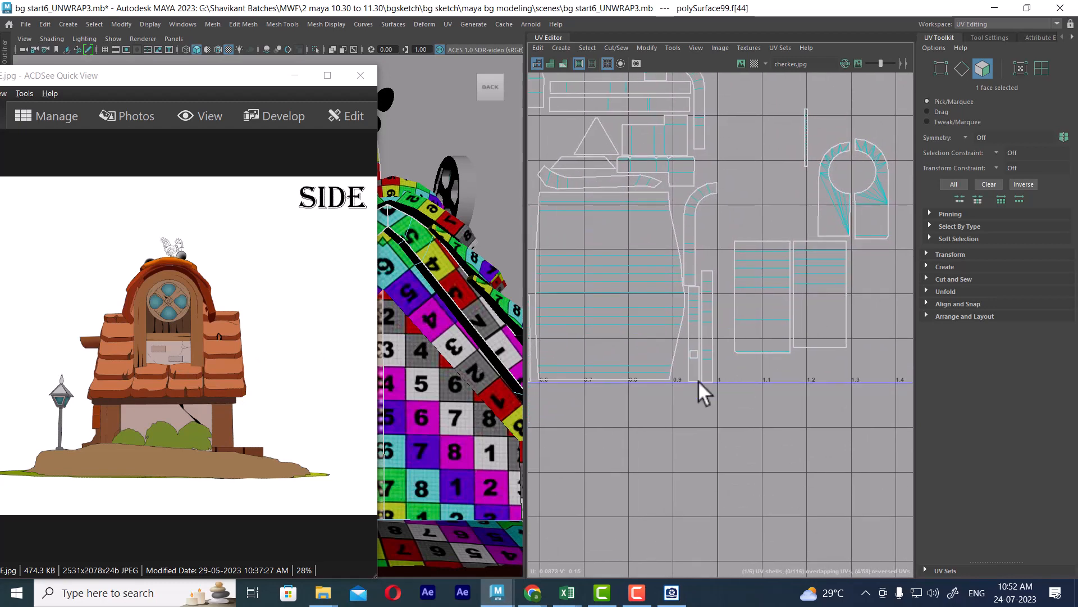
pyautogui.keyDown('alt'); pyautogui.moveTo(687, 337); pyautogui.dragTo(815, 304, button='middle'); pyautogui.keyUp('alt')
pyautogui.keyDown('alt'); pyautogui.moveTo(815, 304); pyautogui.dragTo(691, 287, button='right'); pyautogui.keyUp('alt')
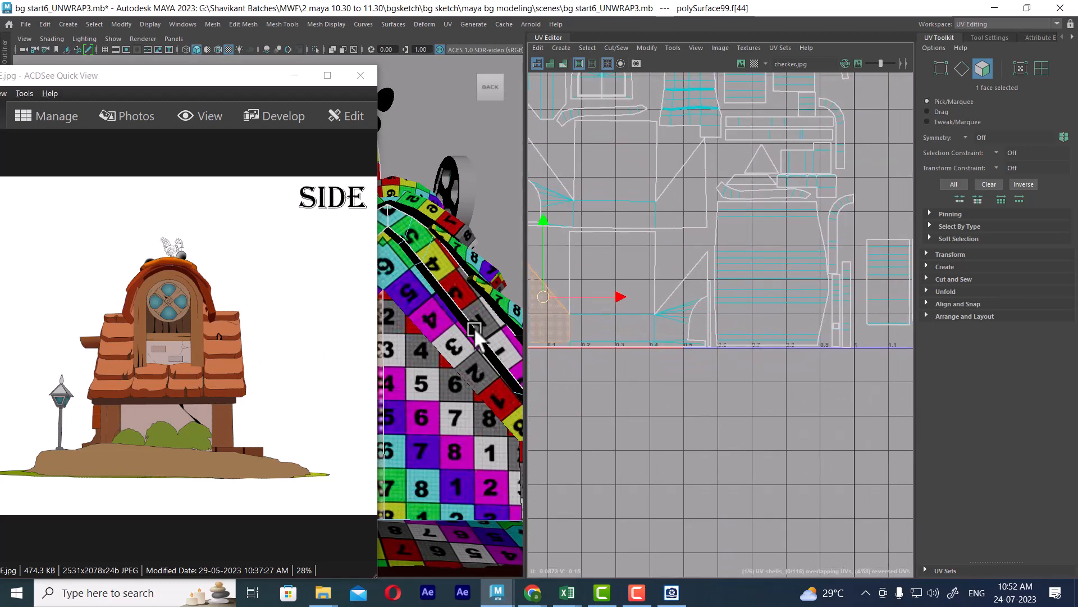
pyautogui.keyDown('alt'); pyautogui.moveTo(584, 312); pyautogui.dragTo(695, 302, button='middle'); pyautogui.keyUp('alt')
# - Select the large rectangular face of the lower wall shell in the UV layout and shrink the SIDE reference window to uncover the model
pyautogui.click(747, 257)
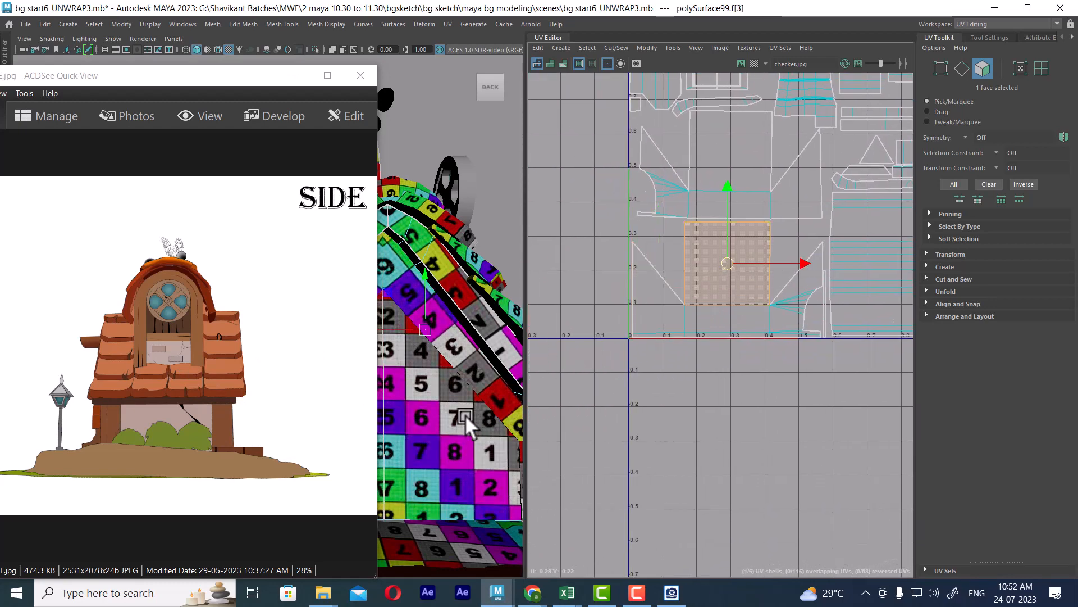
pyautogui.keyDown('alt'); pyautogui.moveTo(465, 415); pyautogui.dragTo(291, 120, button='right'); pyautogui.keyUp('alt')
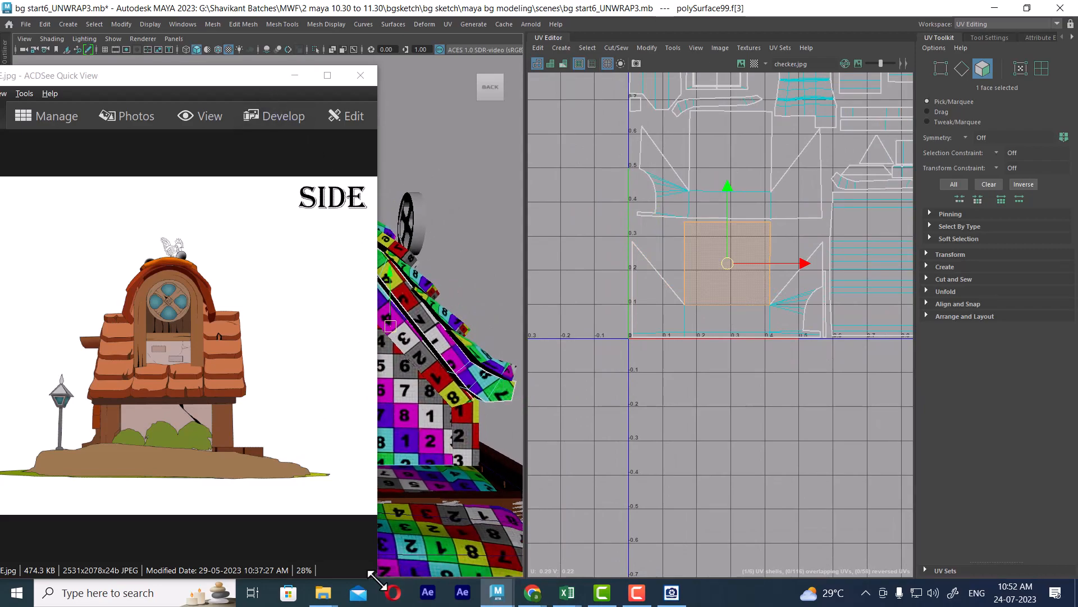
pyautogui.moveTo(374, 577); pyautogui.dragTo(233, 437)
# - Select the main house body in object mode and hide all unselected objects
pyautogui.keyDown('alt'); pyautogui.moveTo(300, 440); pyautogui.dragTo(368, 395); pyautogui.keyUp('alt')
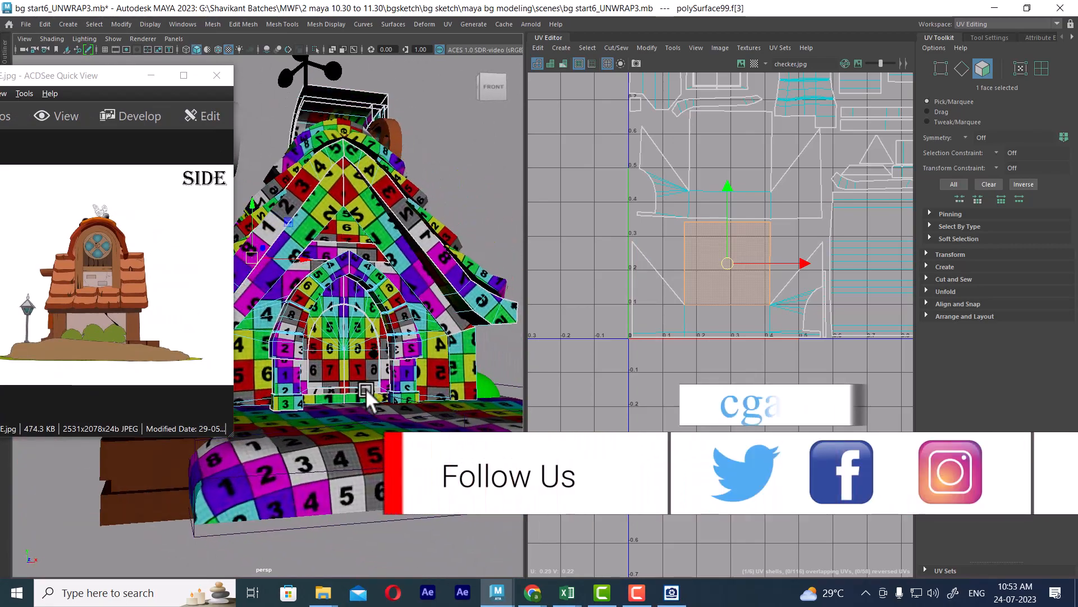
pyautogui.scroll(-3, 386, 310)
pyautogui.moveTo(393, 258); pyautogui.dragTo(400, 214, button='right')
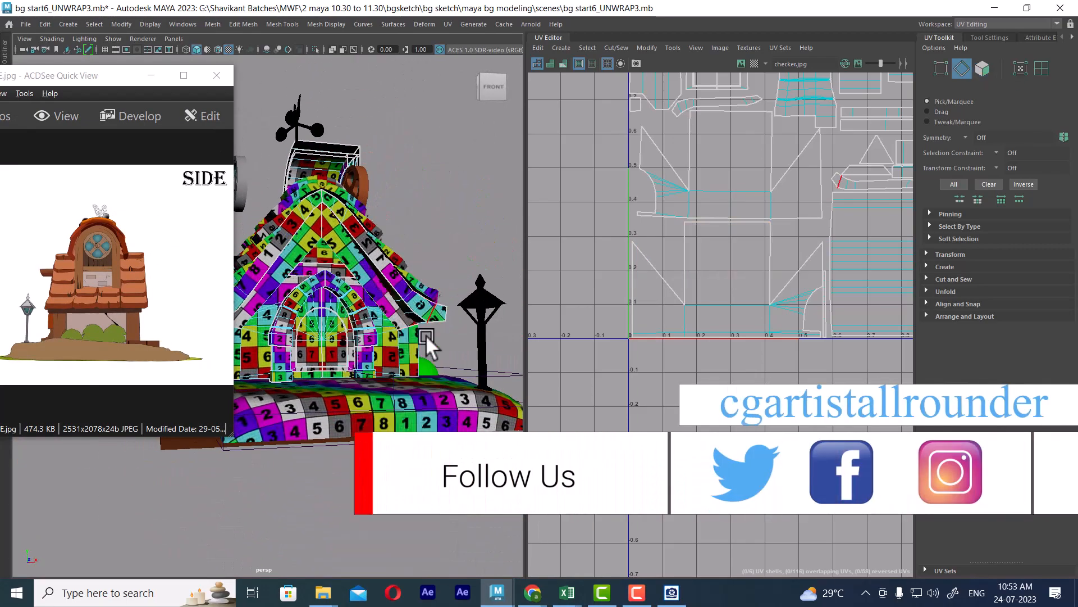
pyautogui.click(387, 355)
pyautogui.keyDown('alt'); pyautogui.moveTo(387, 354); pyautogui.dragTo(392, 293); pyautogui.keyUp('alt')
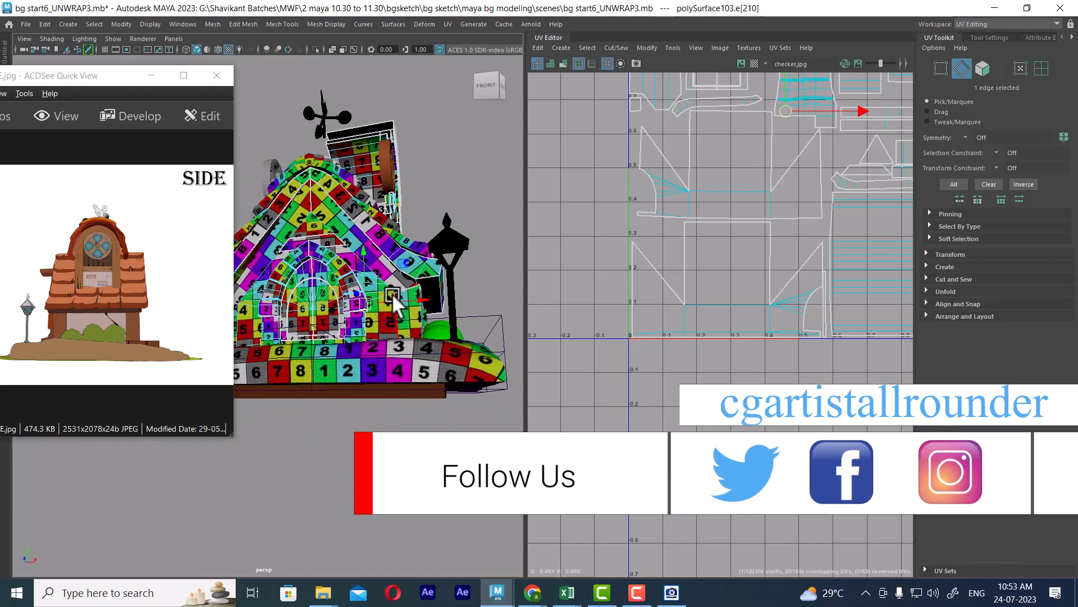
pyautogui.moveTo(393, 257); pyautogui.dragTo(458, 170, button='right')
pyautogui.click(383, 311)
pyautogui.keyDown('alt'); pyautogui.moveTo(383, 311); pyautogui.dragTo(381, 342); pyautogui.keyUp('alt')
pyautogui.hotkey('alt', 'h')
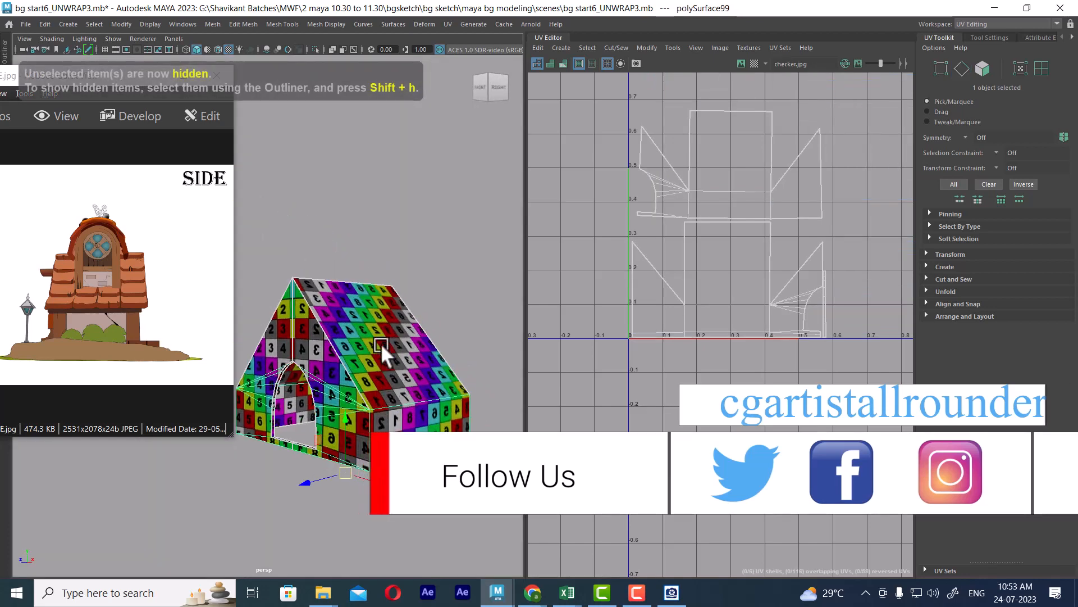
# - Select the sloping roof face of the isolated house body and compare it with its place in the UV layout
pyautogui.moveTo(363, 257); pyautogui.dragTo(366, 287, button='right')
pyautogui.click(365, 349)
pyautogui.keyDown('alt'); pyautogui.moveTo(365, 349); pyautogui.dragTo(487, 337); pyautogui.keyUp('alt')
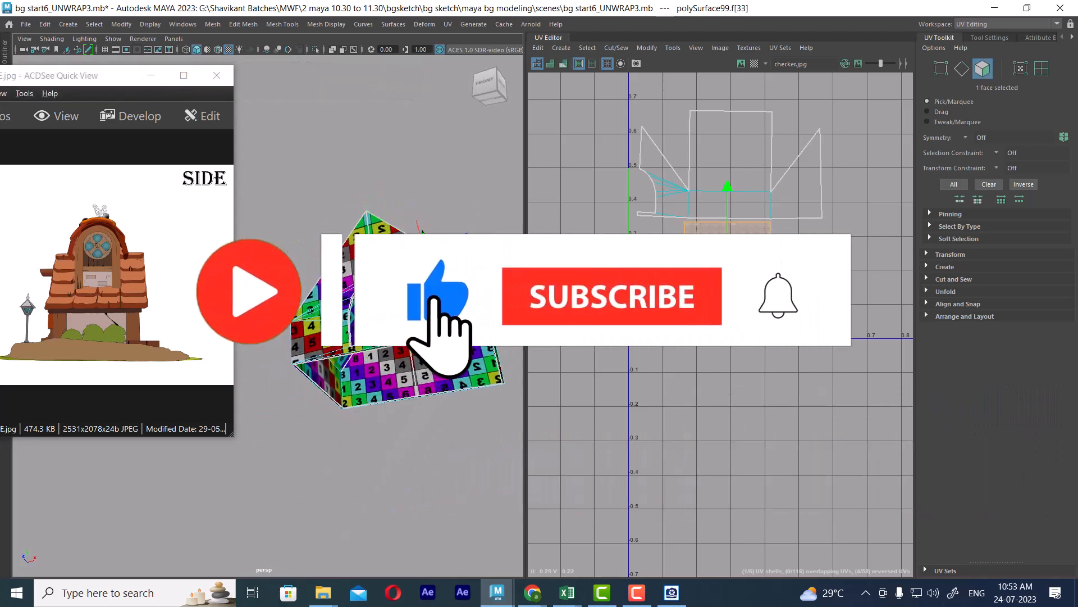
# - Unhide the full model to examine the walls beneath the roof, and isolate the house body again in object mode
pyautogui.keyDown('alt'); pyautogui.moveTo(350, 355); pyautogui.dragTo(406, 403); pyautogui.keyUp('alt')
pyautogui.hotkey('ctrl', '1')
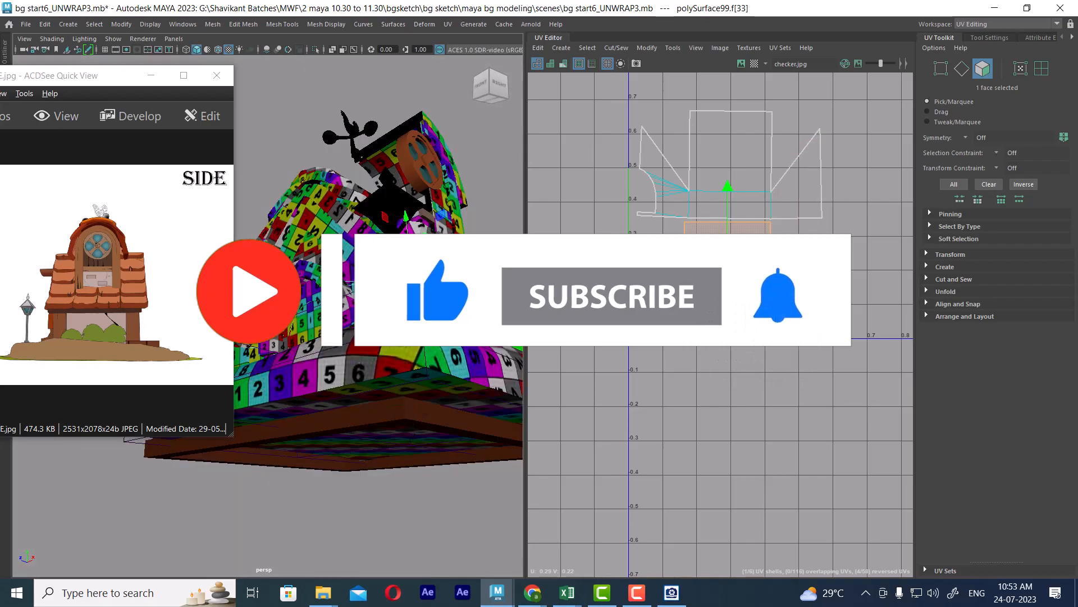
pyautogui.keyDown('alt'); pyautogui.moveTo(393, 298); pyautogui.dragTo(420, 344); pyautogui.keyUp('alt')
pyautogui.scroll(2, 440, 396)
pyautogui.keyDown('alt'); pyautogui.moveTo(441, 396); pyautogui.dragTo(368, 322, button='middle'); pyautogui.keyUp('alt')
pyautogui.moveTo(370, 259); pyautogui.dragTo(488, 167, button='right')
pyautogui.click(415, 343)
pyautogui.click(436, 338)
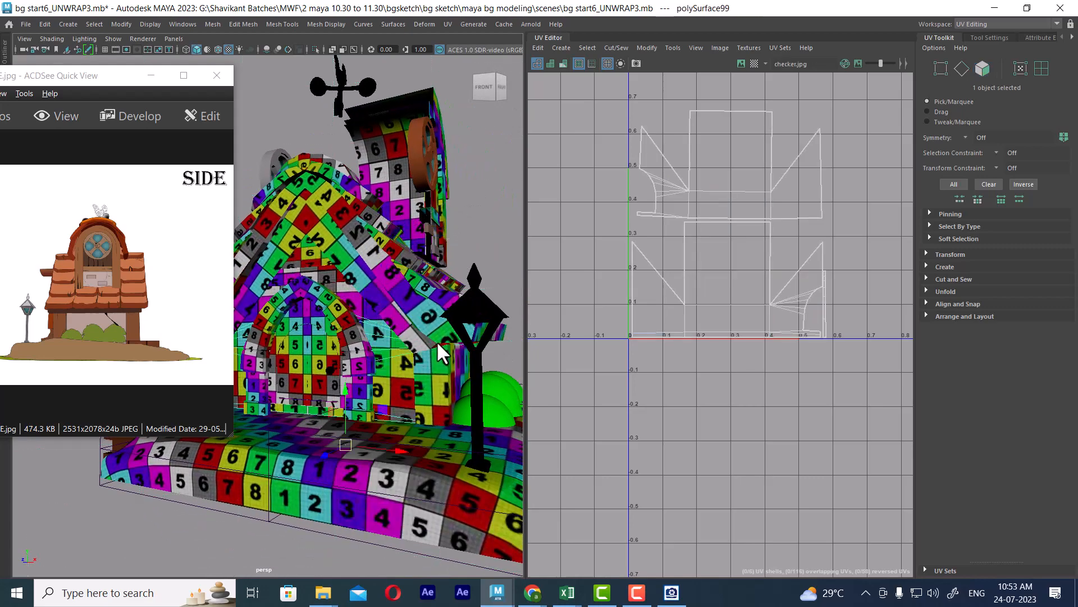
pyautogui.hotkey('ctrl', '1')
# - Delete the outer and inner sloping roof faces of the isolated house body
pyautogui.keyDown('alt'); pyautogui.moveTo(414, 322); pyautogui.dragTo(376, 257); pyautogui.keyUp('alt')
pyautogui.moveTo(377, 257); pyautogui.dragTo(377, 288, button='right')
pyautogui.click(362, 296)
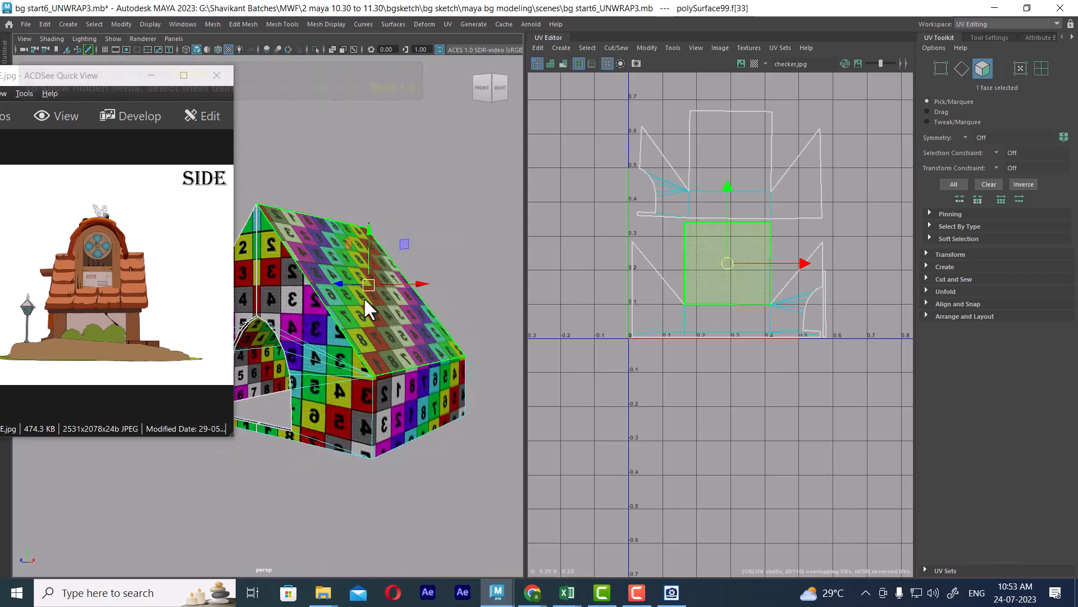
pyautogui.keyDown('alt'); pyautogui.moveTo(379, 319); pyautogui.dragTo(438, 237); pyautogui.keyUp('alt')
pyautogui.keyDown('shift'); pyautogui.click(440, 226); pyautogui.keyUp('shift')
pyautogui.keyDown('shift'); pyautogui.click(333, 272); pyautogui.keyUp('shift')
pyautogui.keyDown('alt'); pyautogui.moveTo(368, 259); pyautogui.dragTo(386, 408); pyautogui.keyUp('alt')
pyautogui.click(357, 321)
pyautogui.click(405, 344)
pyautogui.click(299, 360)
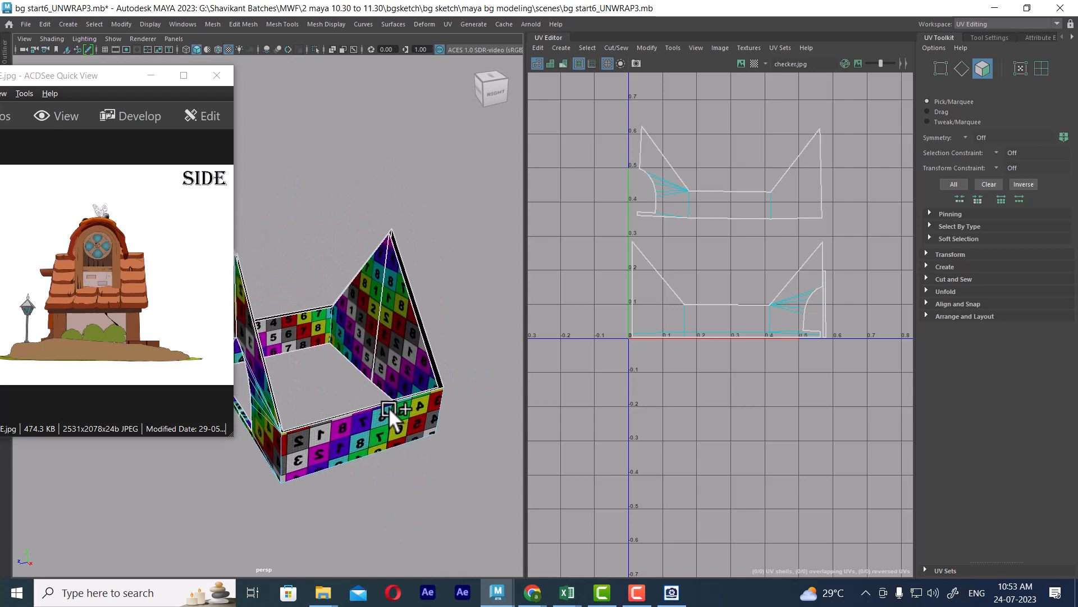
# - Inspect the inside of the open house body and select it in object mode
pyautogui.moveTo(390, 402)
pyautogui.keyDown('alt'); pyautogui.mouseDown()
pyautogui.moveTo(453, 404)
pyautogui.moveTo(397, 400)
pyautogui.moveTo(380, 383)
pyautogui.mouseUp(); pyautogui.keyUp('alt')
pyautogui.keyDown('alt'); pyautogui.moveTo(380, 384); pyautogui.dragTo(385, 393, button='right'); pyautogui.keyUp('alt')
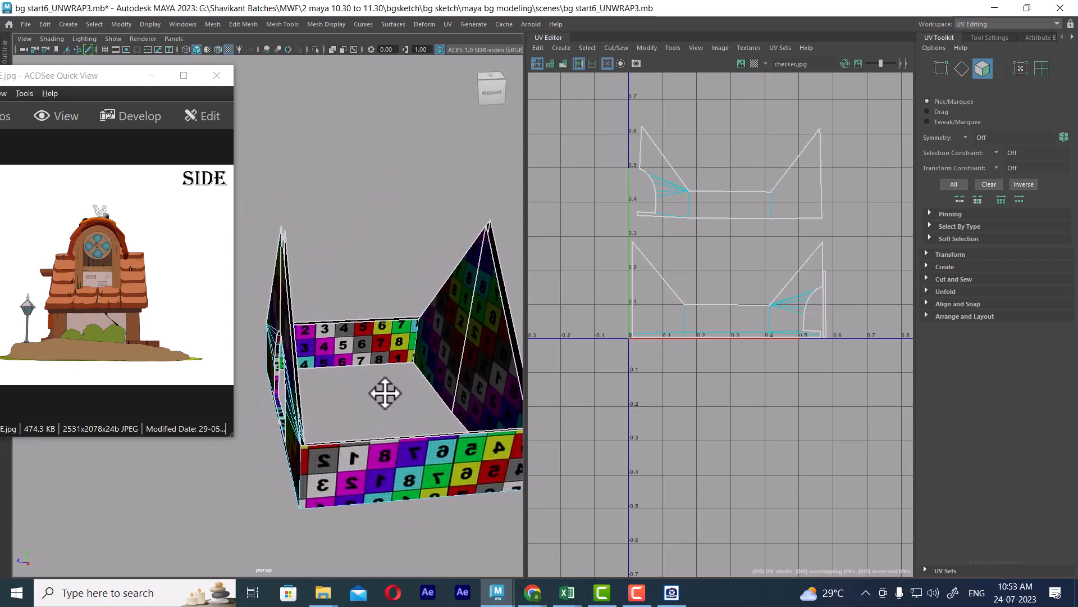
pyautogui.keyDown('alt'); pyautogui.moveTo(389, 384); pyautogui.dragTo(363, 416); pyautogui.keyUp('alt')
pyautogui.keyDown('alt'); pyautogui.moveTo(294, 313); pyautogui.dragTo(385, 373); pyautogui.keyUp('alt')
pyautogui.click(457, 193)
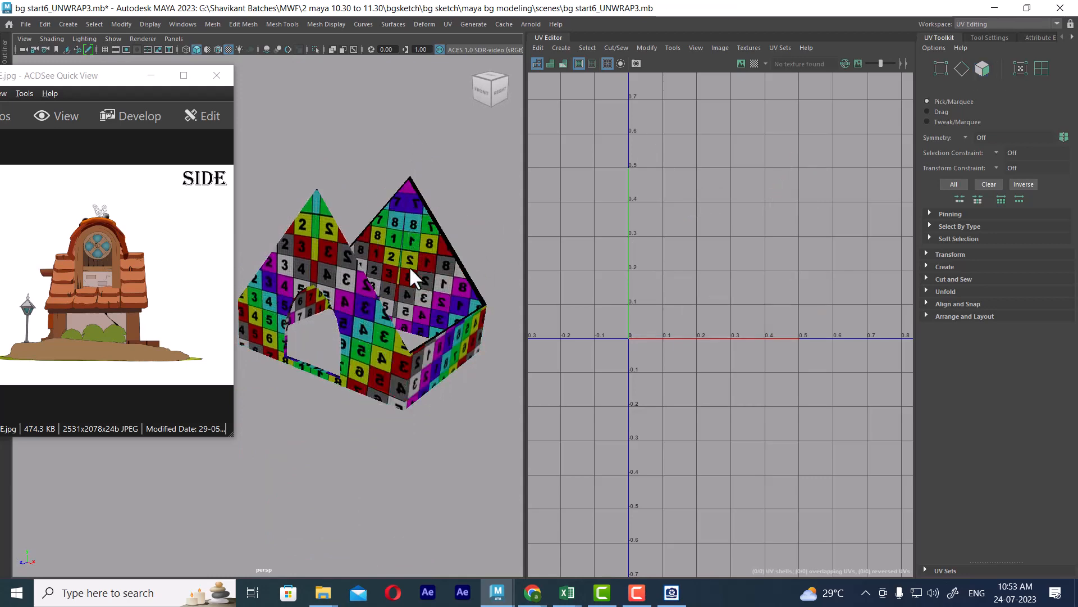
pyautogui.click(412, 275)
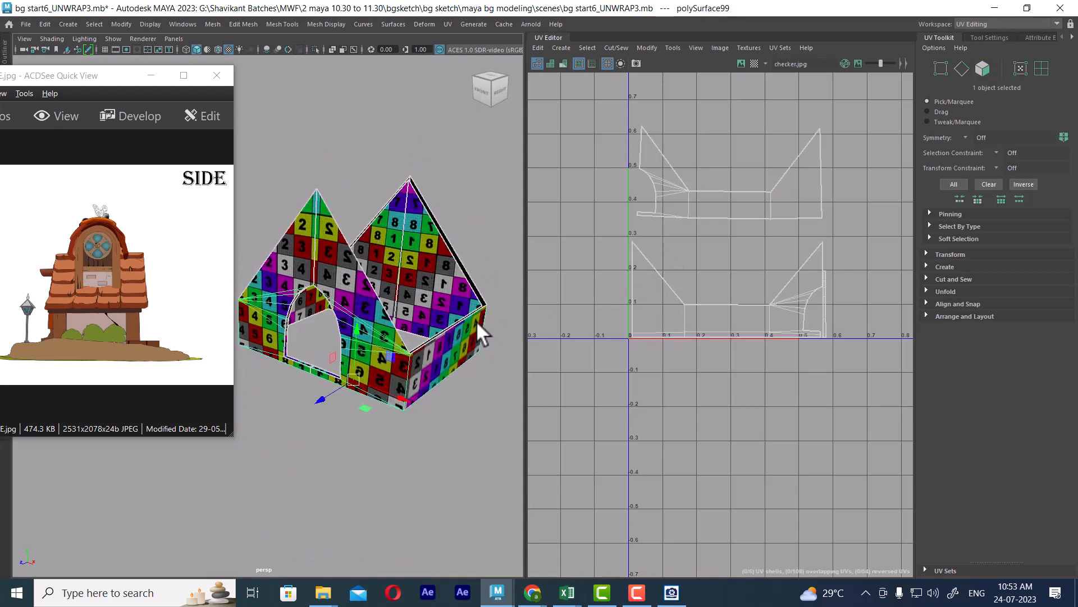
# - Select the faces of one lengthwise half of the house body and examine them around the model
pyautogui.moveTo(476, 320)
pyautogui.keyDown('alt'); pyautogui.mouseDown()
pyautogui.moveTo(387, 344)
pyautogui.moveTo(435, 344)
pyautogui.moveTo(449, 357)
pyautogui.moveTo(501, 339)
pyautogui.moveTo(462, 316)
pyautogui.mouseUp(); pyautogui.keyUp('alt')
pyautogui.moveTo(408, 275); pyautogui.dragTo(402, 290, button='right')
pyautogui.click(402, 290)
pyautogui.keyDown('alt'); pyautogui.moveTo(402, 293); pyautogui.dragTo(453, 219); pyautogui.keyUp('alt')
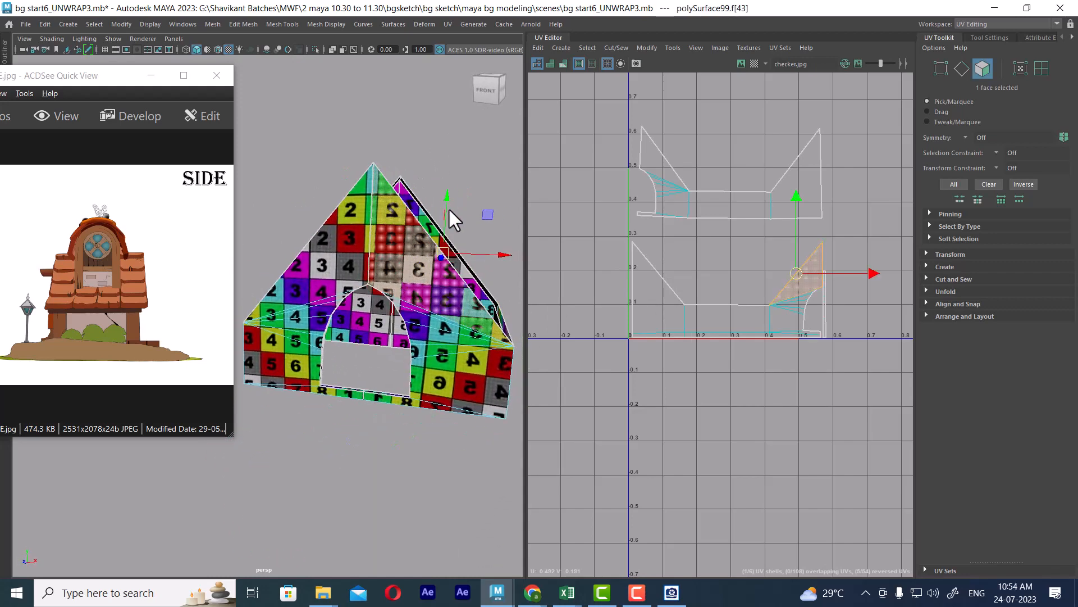
pyautogui.moveTo(476, 423); pyautogui.dragTo(450, 487)
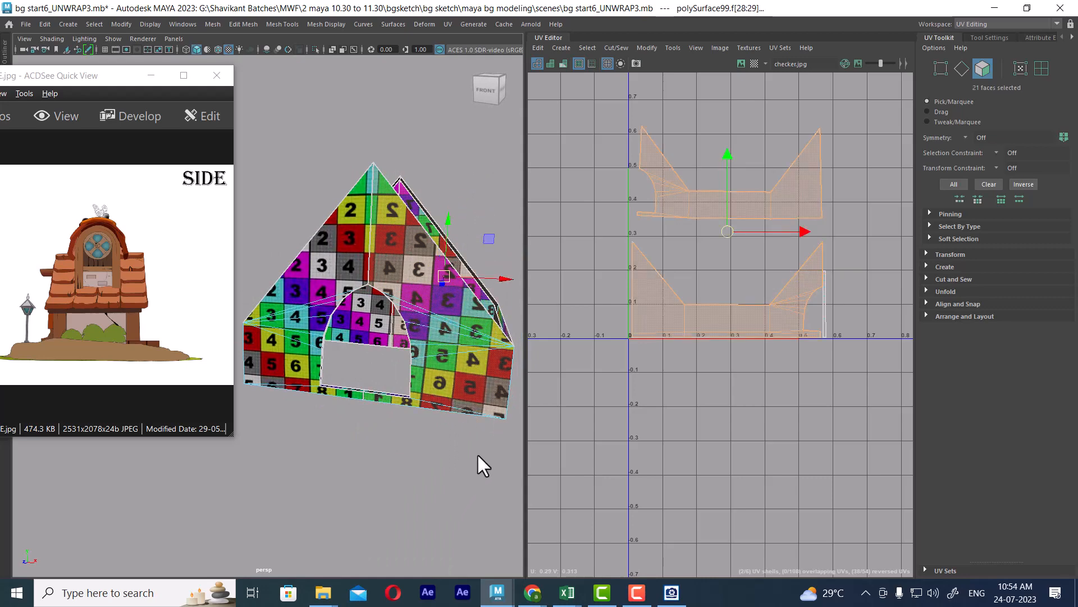
pyautogui.keyDown('alt'); pyautogui.moveTo(477, 453); pyautogui.dragTo(456, 388); pyautogui.keyUp('alt')
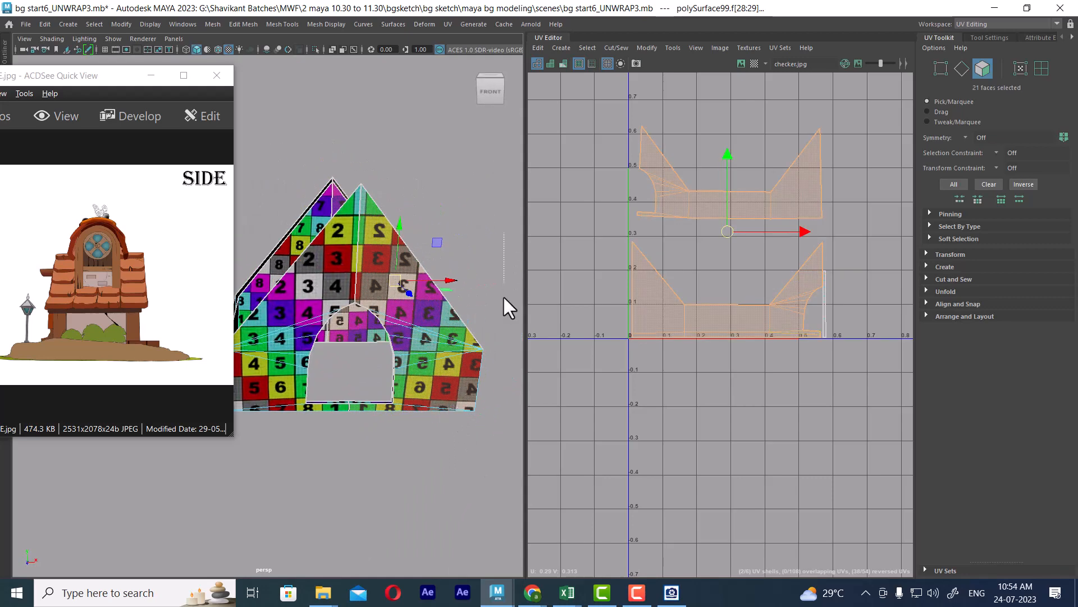
pyautogui.keyDown('alt'); pyautogui.moveTo(413, 458); pyautogui.dragTo(301, 264); pyautogui.keyUp('alt')
# - Shrink the SIDE reference window and select the inner and outer sloping edges of the back gable
pyautogui.moveTo(223, 435); pyautogui.dragTo(147, 325)
pyautogui.scroll(3, 368, 331)
pyautogui.press('F10')
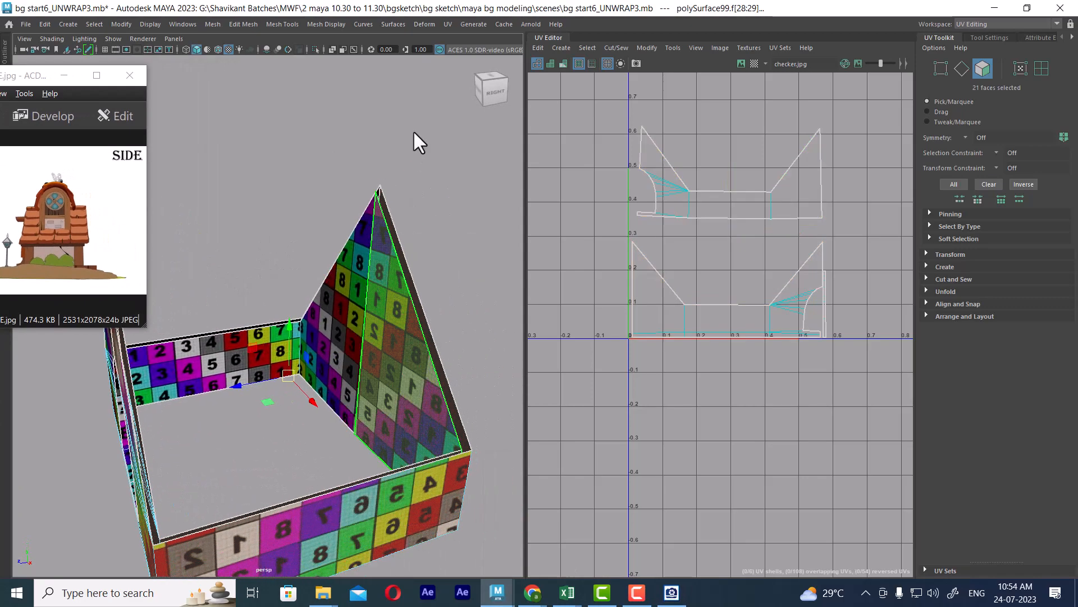
pyautogui.click(404, 254)
pyautogui.scroll(3, 492, 363)
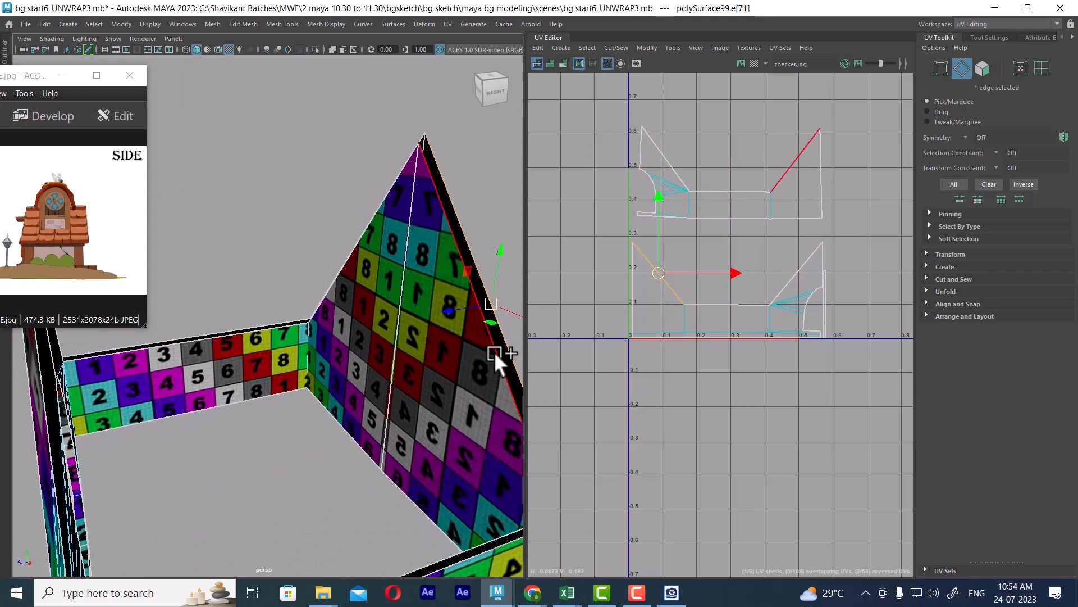
pyautogui.keyDown('shift'); pyautogui.click(494, 351); pyautogui.keyUp('shift')
# - Try to close the gap at the back gable's sloping edge with Fill Hole, and undo the fill
pyautogui.scroll(-5, 452, 360)
pyautogui.keyDown('alt'); pyautogui.moveTo(409, 285); pyautogui.dragTo(447, 293); pyautogui.keyUp('alt')
pyautogui.keyDown('alt'); pyautogui.moveTo(321, 273); pyautogui.dragTo(359, 304, button='middle'); pyautogui.keyUp('alt')
pyautogui.scroll(4, 358, 304)
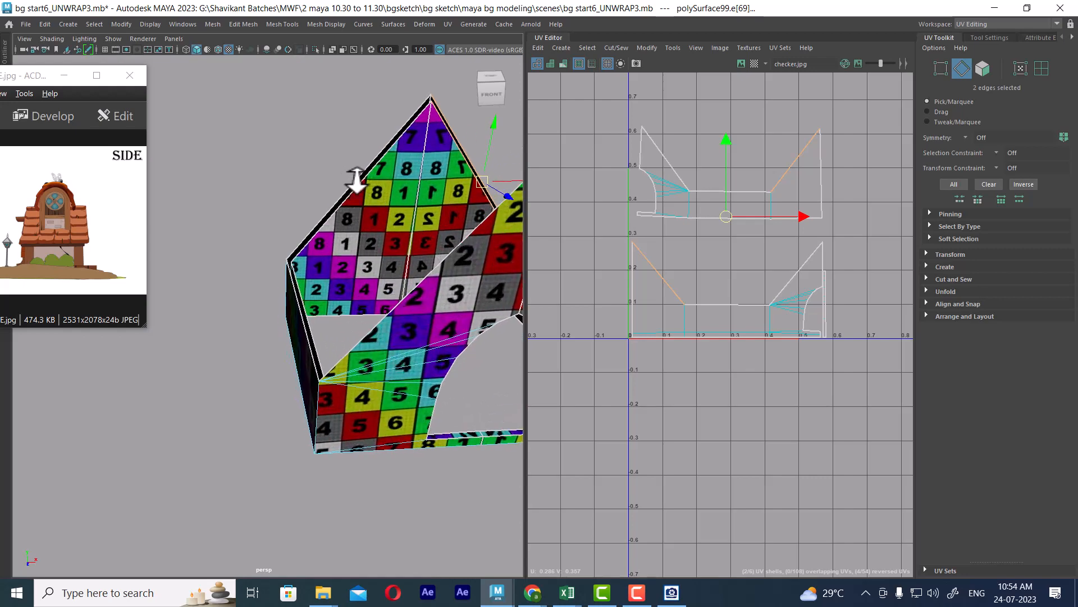
pyautogui.keyDown('alt'); pyautogui.moveTo(332, 320); pyautogui.dragTo(245, 329); pyautogui.keyUp('alt')
pyautogui.keyDown('alt'); pyautogui.moveTo(308, 345); pyautogui.dragTo(232, 272, button='middle'); pyautogui.keyUp('alt')
pyautogui.scroll(-4, 275, 257)
pyautogui.keyDown('alt'); pyautogui.moveTo(275, 257); pyautogui.dragTo(392, 339); pyautogui.keyUp('alt')
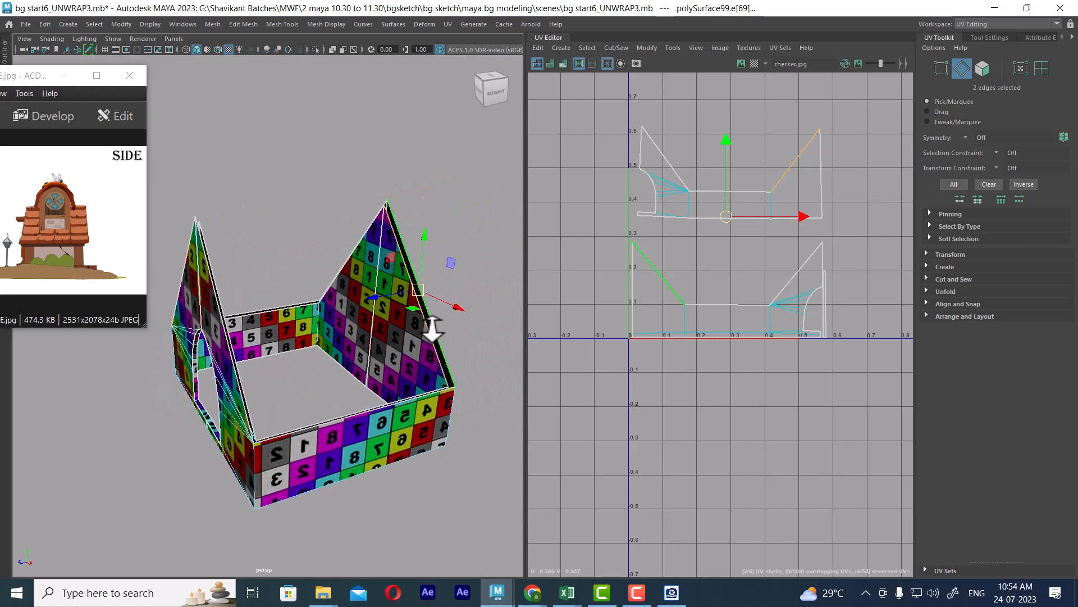
pyautogui.keyDown('shift'); pyautogui.rightClick(447, 225); pyautogui.keyUp('shift')
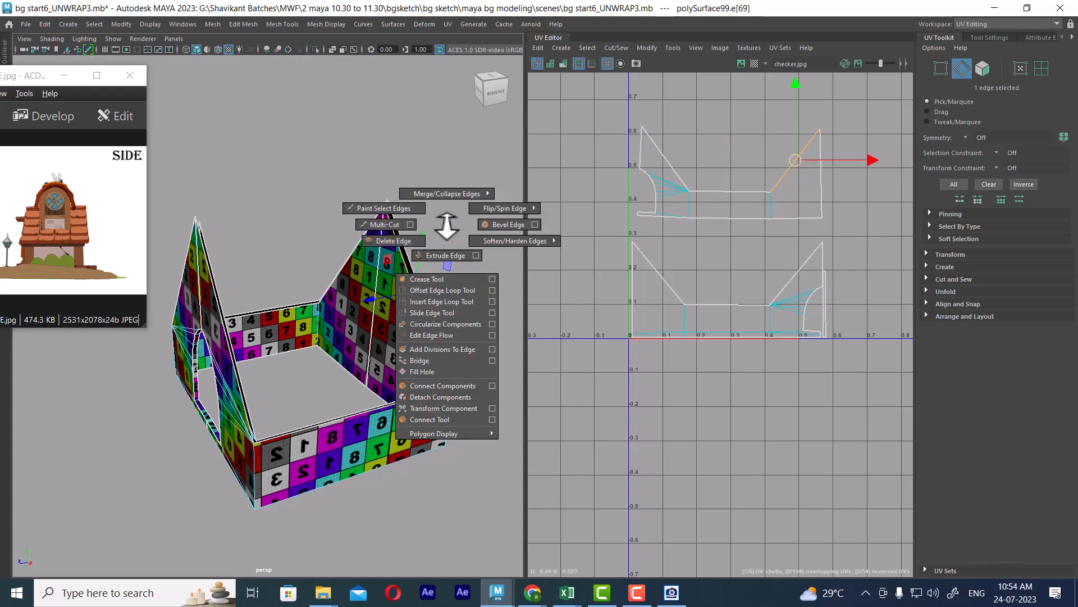
pyautogui.click(449, 373)
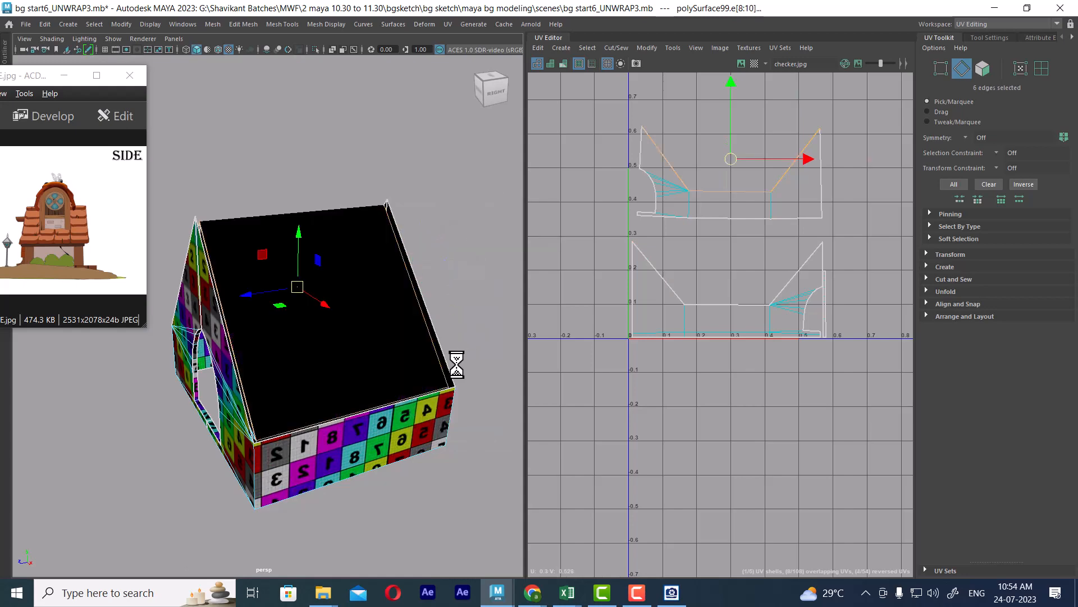
pyautogui.keyDown('alt'); pyautogui.moveTo(456, 365); pyautogui.dragTo(380, 389); pyautogui.keyUp('alt')
pyautogui.hotkey('ctrl', 'z')
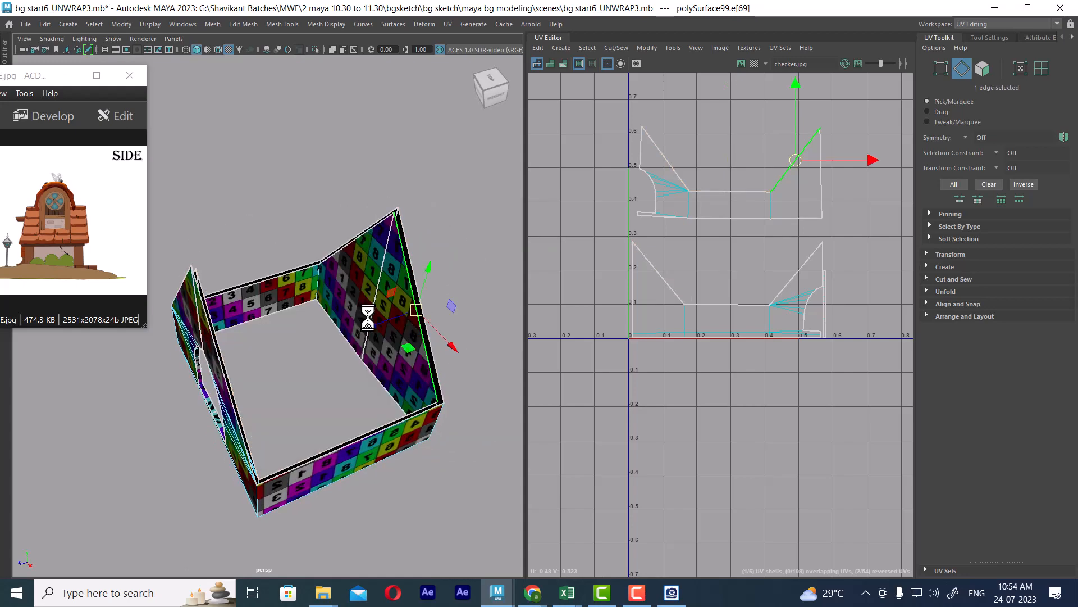
# - Bridge the inner and outer sloping edges on one side of the back gable to close its wall thickness
pyautogui.keyDown('alt'); pyautogui.moveTo(410, 303); pyautogui.dragTo(368, 294); pyautogui.keyUp('alt')
pyautogui.keyDown('alt'); pyautogui.moveTo(388, 332); pyautogui.dragTo(337, 253, button='middle'); pyautogui.keyUp('alt')
pyautogui.scroll(2, 337, 253)
pyautogui.keyDown('alt'); pyautogui.moveTo(337, 252); pyautogui.dragTo(364, 213); pyautogui.keyUp('alt')
pyautogui.keyDown('alt'); pyautogui.moveTo(365, 213); pyautogui.dragTo(380, 281, button='middle'); pyautogui.keyUp('alt')
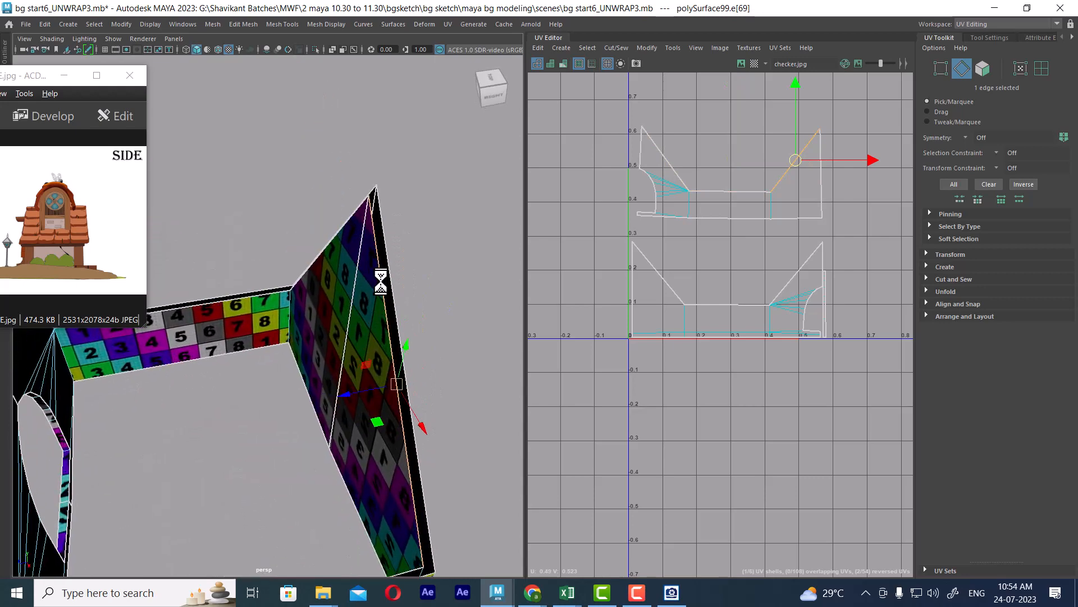
pyautogui.keyDown('shift'); pyautogui.click(385, 244); pyautogui.keyUp('shift')
pyautogui.keyDown('shift'); pyautogui.rightClick(410, 196); pyautogui.keyUp('shift')
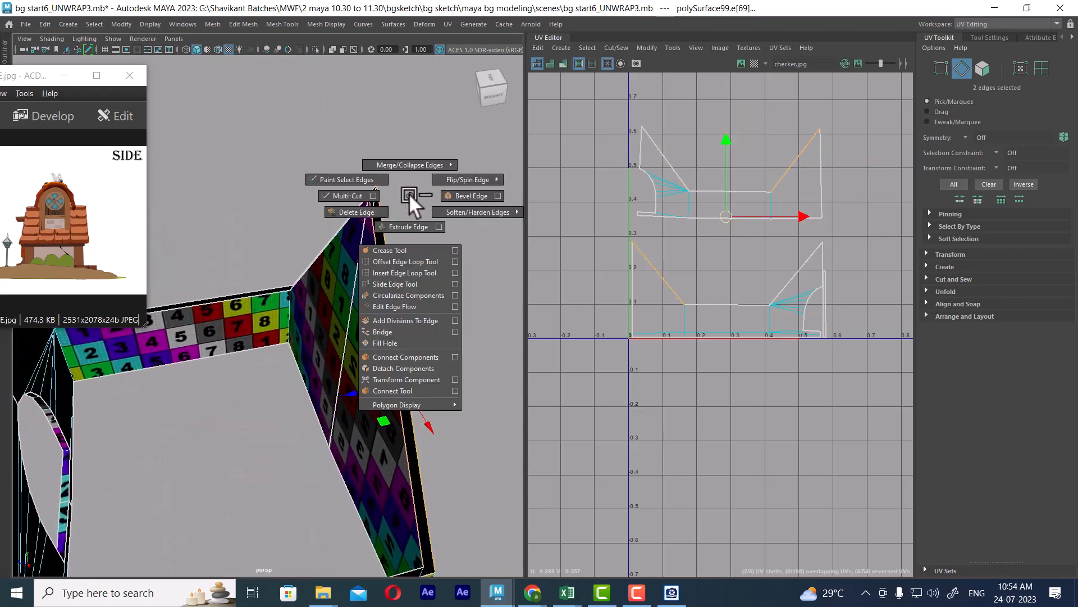
pyautogui.click(400, 331)
pyautogui.moveTo(396, 302)
pyautogui.keyDown('alt'); pyautogui.mouseDown()
pyautogui.moveTo(412, 324)
pyautogui.moveTo(401, 303)
pyautogui.mouseUp(); pyautogui.keyUp('alt')
# - Add divisions to the inner and outer sloping edges of the front gable on the same side
pyautogui.click(360, 226)
pyautogui.keyDown('alt'); pyautogui.moveTo(331, 357); pyautogui.dragTo(340, 349, button='middle'); pyautogui.keyUp('alt')
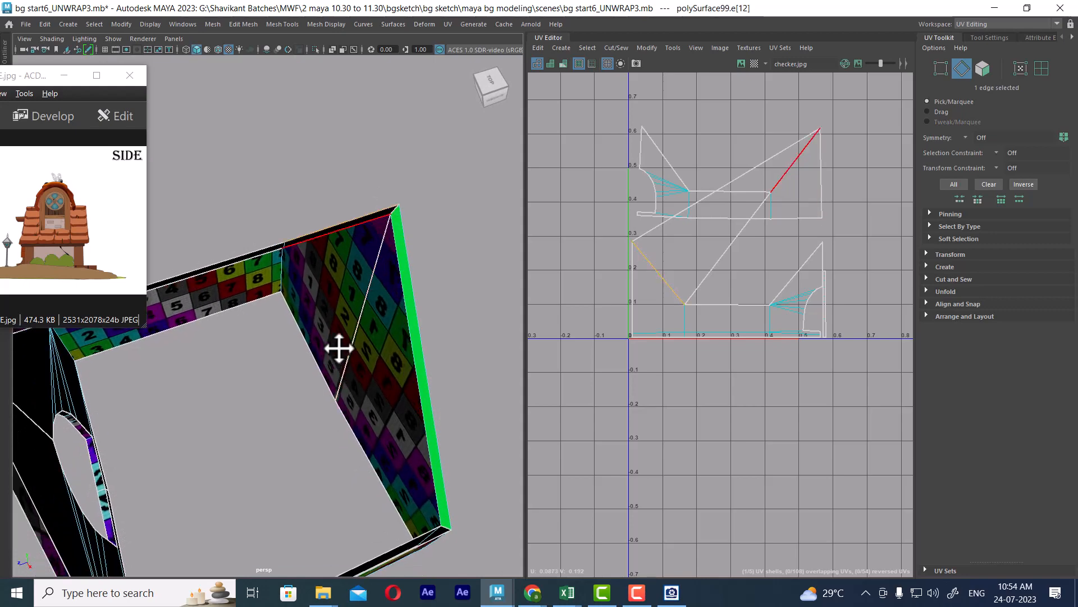
pyautogui.keyDown('alt'); pyautogui.moveTo(339, 348); pyautogui.dragTo(342, 291, button='right'); pyautogui.keyUp('alt')
pyautogui.keyDown('alt'); pyautogui.moveTo(342, 292); pyautogui.dragTo(253, 342); pyautogui.keyUp('alt')
pyautogui.keyDown('alt'); pyautogui.moveTo(253, 342); pyautogui.dragTo(289, 351, button='middle'); pyautogui.keyUp('alt')
pyautogui.keyDown('alt'); pyautogui.moveTo(289, 351); pyautogui.dragTo(315, 356, button='right'); pyautogui.keyUp('alt')
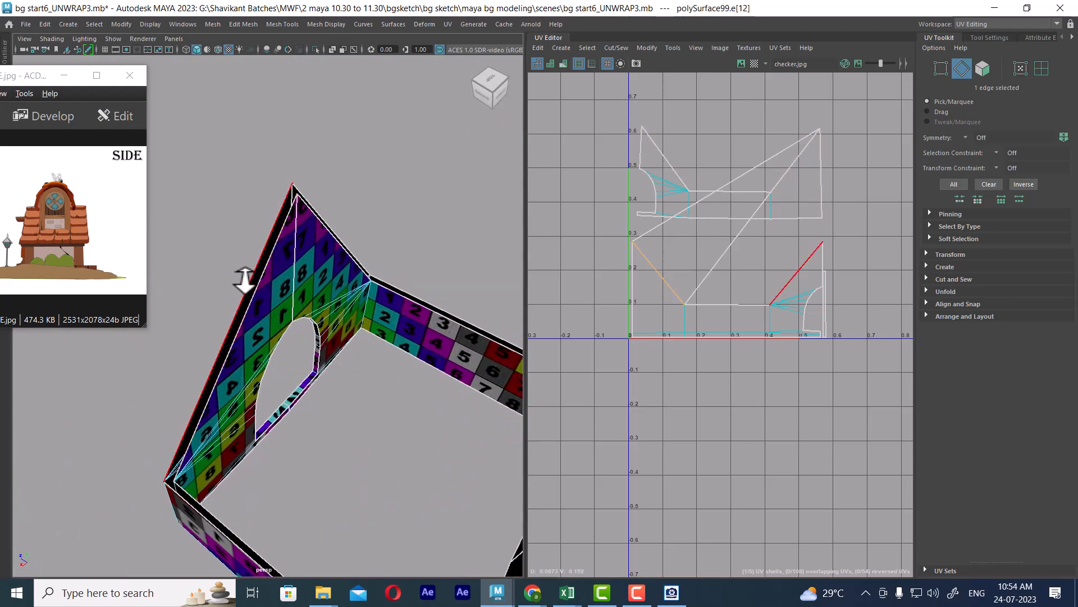
pyautogui.click(295, 271)
pyautogui.keyDown('shift'); pyautogui.moveTo(295, 271); pyautogui.dragTo(298, 449, button='right'); pyautogui.keyUp('shift')
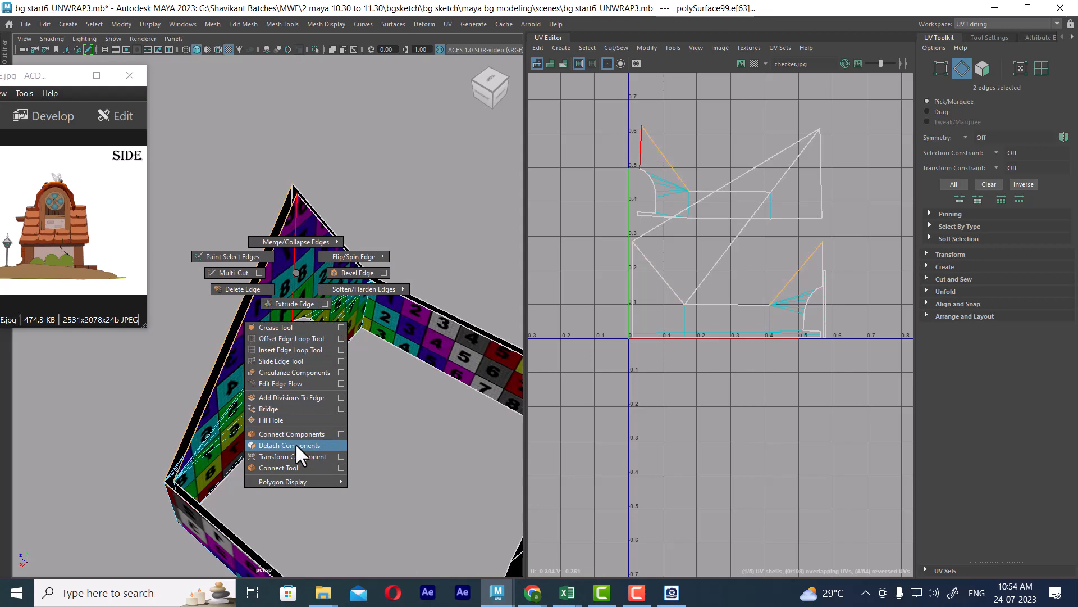
pyautogui.click(283, 403)
# - Remove the two division vertices from the front gable's sloping edges
pyautogui.keyDown('alt'); pyautogui.moveTo(329, 433); pyautogui.dragTo(383, 457); pyautogui.keyUp('alt')
pyautogui.click(365, 422)
pyautogui.click(288, 282)
pyautogui.keyDown('alt'); pyautogui.moveTo(289, 282); pyautogui.dragTo(241, 300); pyautogui.keyUp('alt')
pyautogui.keyDown('alt'); pyautogui.moveTo(241, 300); pyautogui.dragTo(282, 305, button='middle'); pyautogui.keyUp('alt')
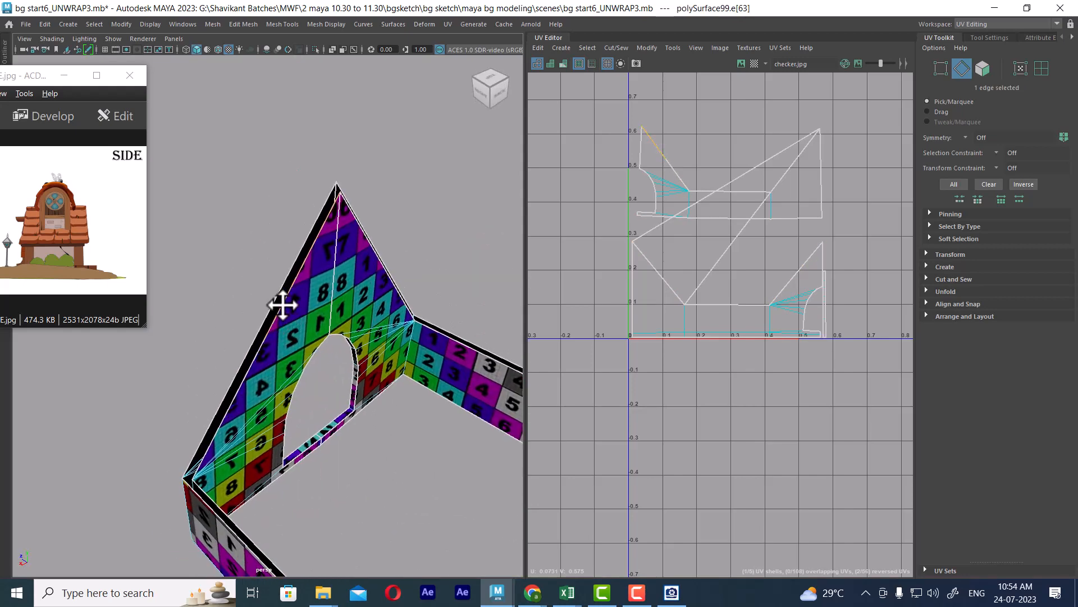
pyautogui.keyDown('alt'); pyautogui.moveTo(283, 305); pyautogui.dragTo(304, 324, button='right'); pyautogui.keyUp('alt')
pyautogui.moveTo(324, 256); pyautogui.dragTo(275, 257, button='right')
pyautogui.keyDown('alt'); pyautogui.moveTo(274, 258); pyautogui.dragTo(204, 248); pyautogui.keyUp('alt')
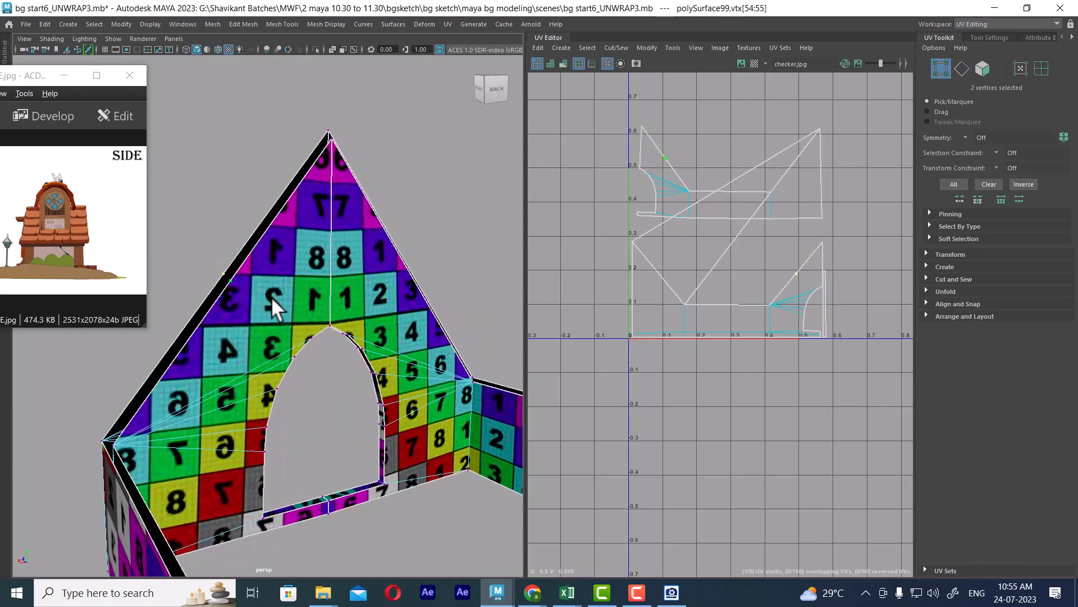
pyautogui.click(282, 219)
# - Bridge the inner and outer sloping edges of the front gable to close its wall thickness
pyautogui.moveTo(282, 248); pyautogui.dragTo(302, 357, button='right')
pyautogui.keyDown('shift'); pyautogui.click(262, 221); pyautogui.keyUp('shift')
pyautogui.keyDown('alt'); pyautogui.moveTo(302, 352); pyautogui.dragTo(224, 385); pyautogui.keyUp('alt')
pyautogui.keyDown('alt'); pyautogui.moveTo(224, 386); pyautogui.dragTo(292, 286, button='middle'); pyautogui.keyUp('alt')
pyautogui.keyDown('alt'); pyautogui.moveTo(292, 286); pyautogui.dragTo(293, 379, button='right'); pyautogui.keyUp('alt')
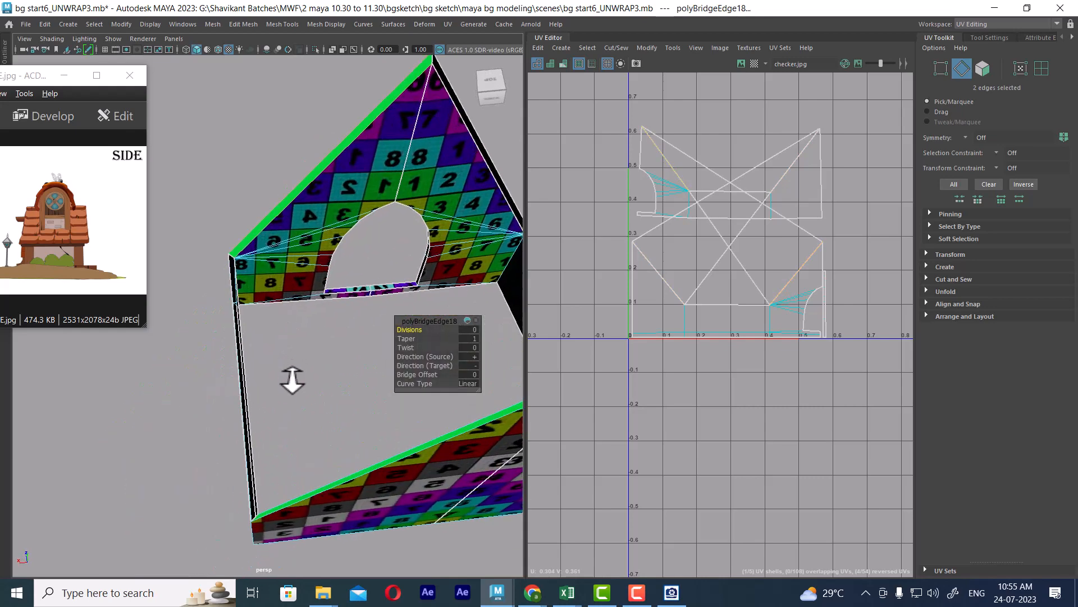
# - Bridge the inner and outer top edges of the side wall between the two closed gable slopes
pyautogui.keyDown('alt'); pyautogui.moveTo(292, 379); pyautogui.dragTo(224, 337); pyautogui.keyUp('alt')
pyautogui.click(225, 319)
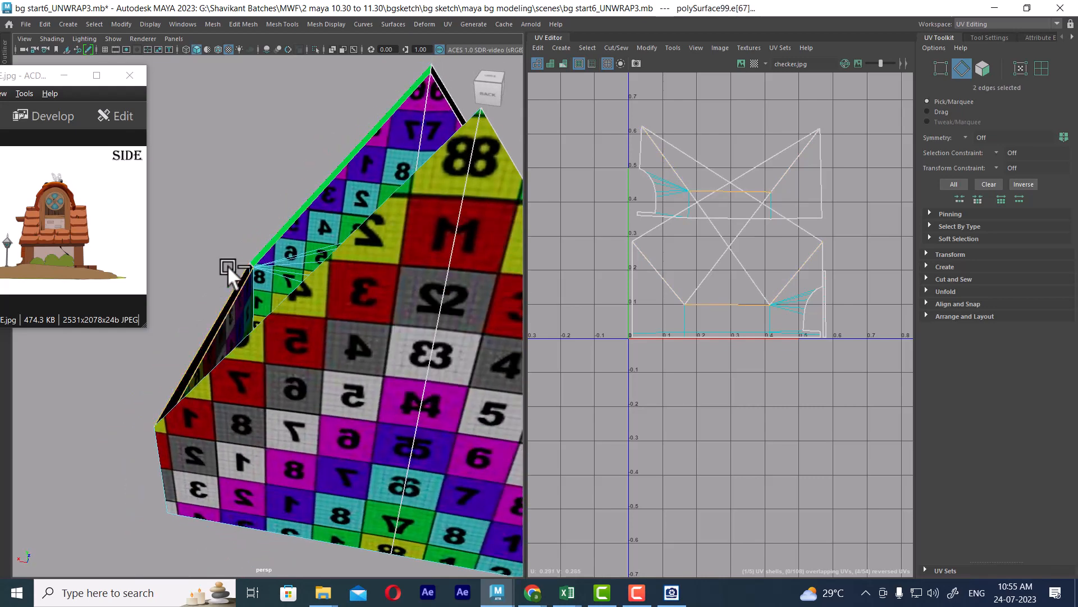
pyautogui.keyDown('shift'); pyautogui.moveTo(227, 265); pyautogui.dragTo(255, 268, button='right'); pyautogui.keyUp('shift')
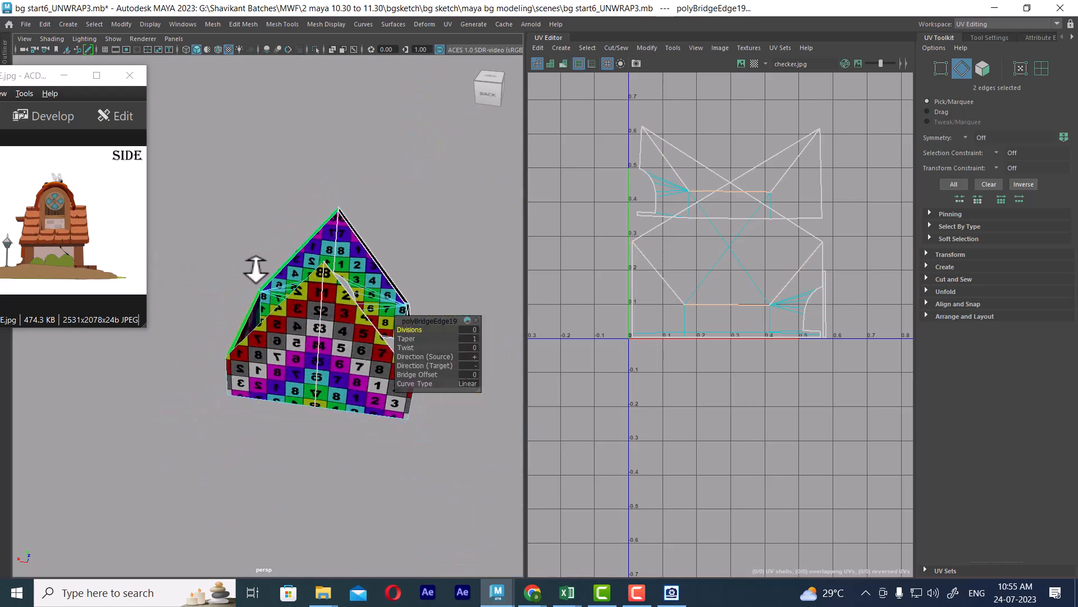
pyautogui.keyDown('alt'); pyautogui.moveTo(256, 268); pyautogui.dragTo(324, 252); pyautogui.keyUp('alt')
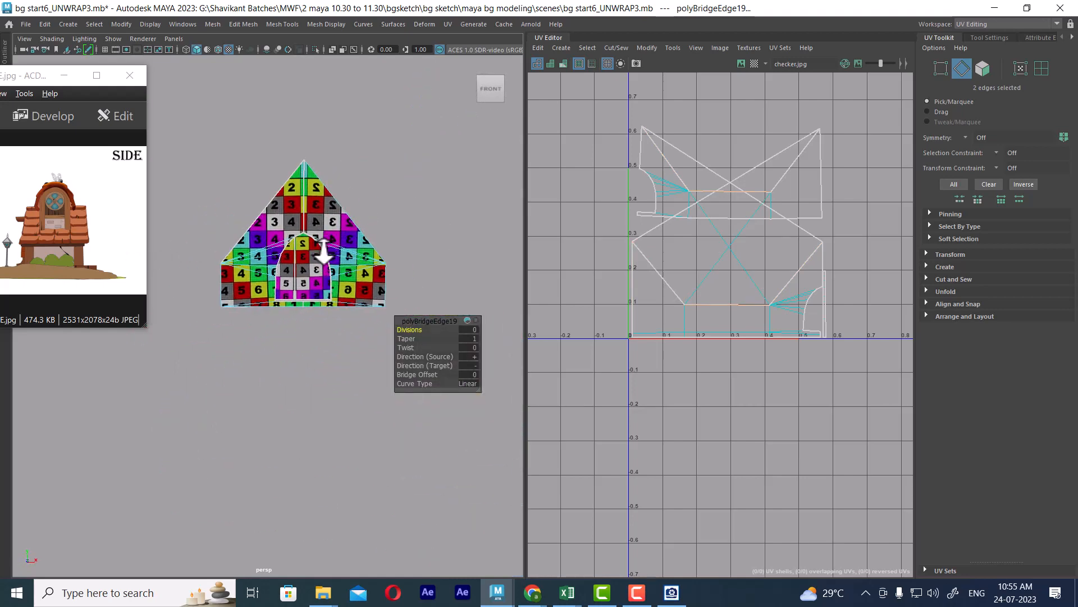
pyautogui.keyDown('alt'); pyautogui.moveTo(324, 253); pyautogui.dragTo(346, 204, button='right'); pyautogui.keyUp('alt')
# - Try to select one lengthwise half of the house body's faces using the front orthographic view
pyautogui.moveTo(367, 154); pyautogui.dragTo(366, 186, button='right')
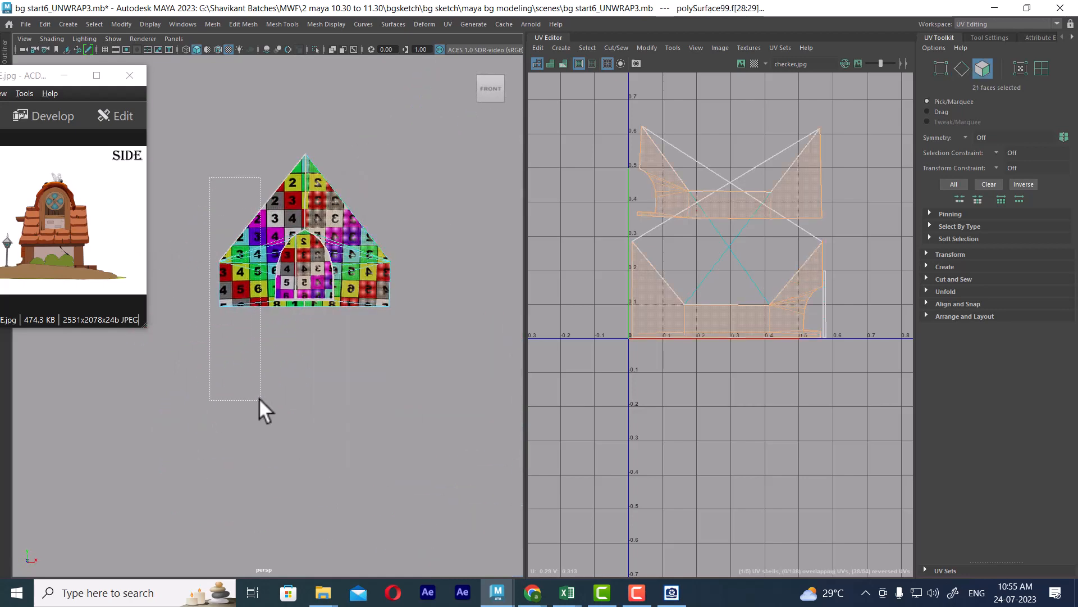
pyautogui.moveTo(258, 398); pyautogui.dragTo(268, 399)
pyautogui.press('space')
pyautogui.keyDown('alt'); pyautogui.moveTo(302, 320); pyautogui.dragTo(330, 354, button='middle'); pyautogui.keyUp('alt')
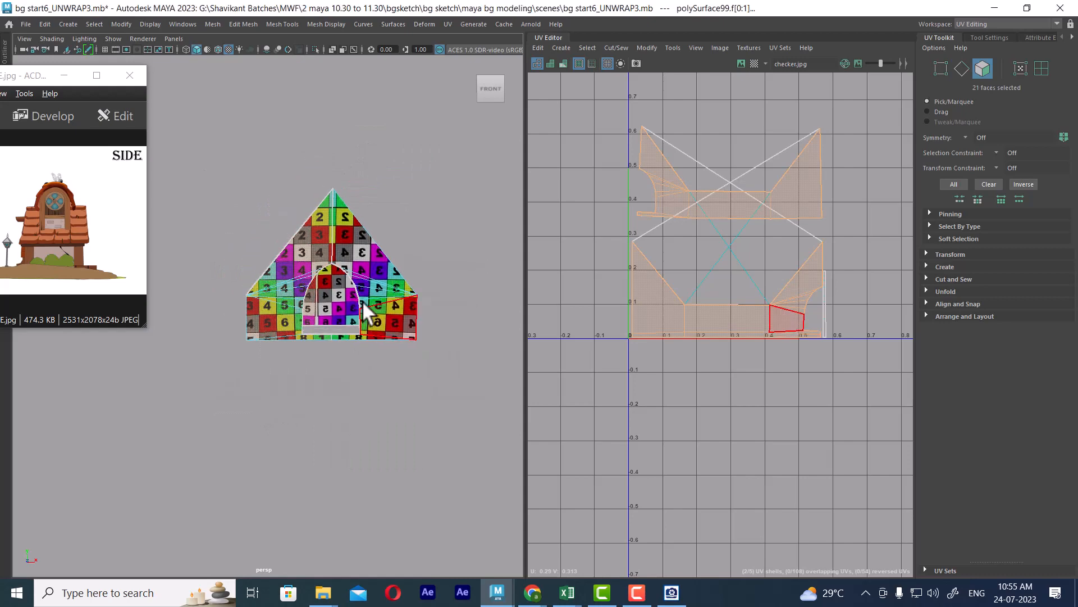
pyautogui.press('space')
pyautogui.moveTo(368, 289); pyautogui.dragTo(371, 319)
pyautogui.keyDown('alt'); pyautogui.moveTo(311, 231); pyautogui.dragTo(406, 163, button='middle'); pyautogui.keyUp('alt')
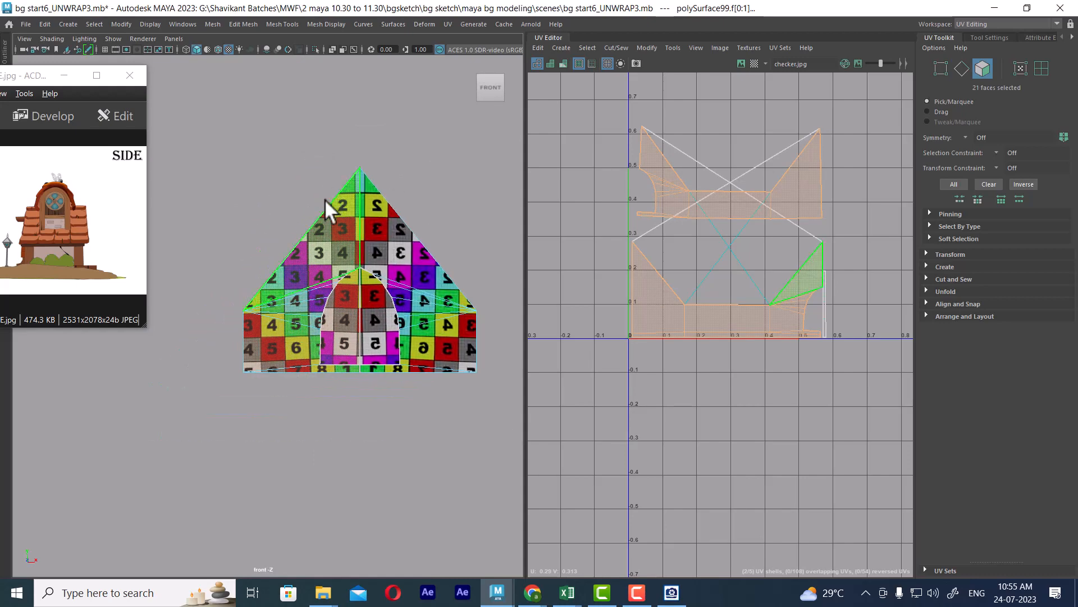
pyautogui.click(444, 189)
pyautogui.press('space')
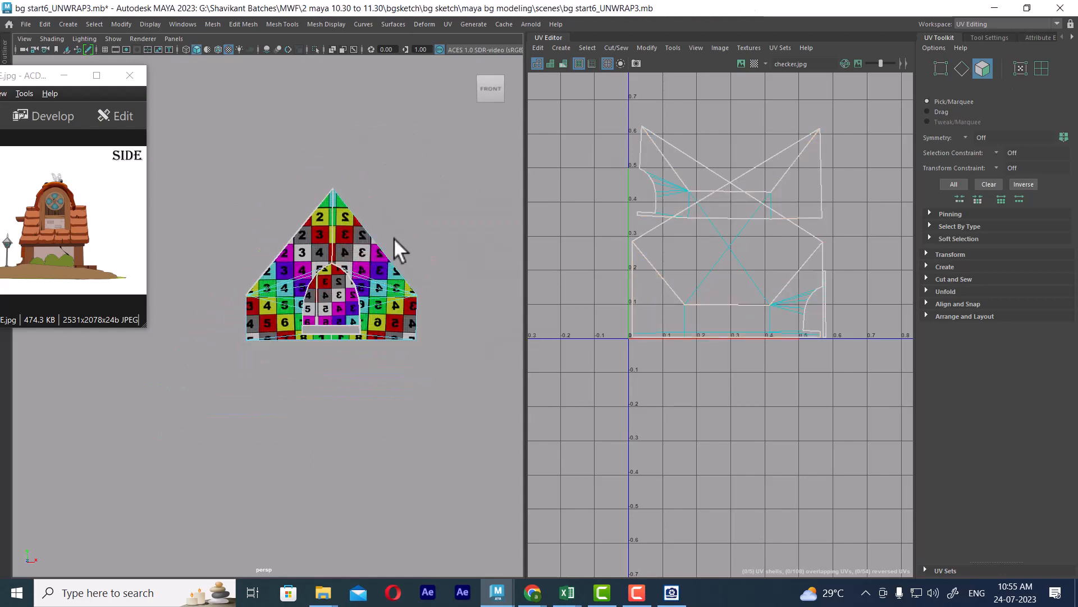
# - Select one half of the back gable's inner face and undo the recent selections
pyautogui.keyDown('alt'); pyautogui.moveTo(395, 241); pyautogui.dragTo(353, 295); pyautogui.keyUp('alt')
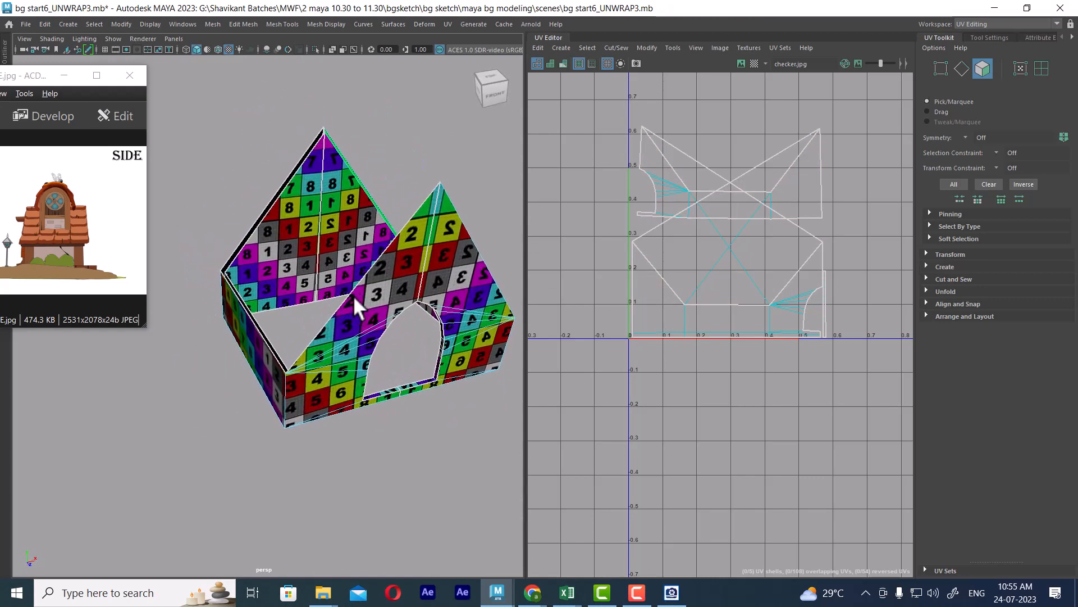
pyautogui.click(288, 171)
pyautogui.scroll(2, 296, 176)
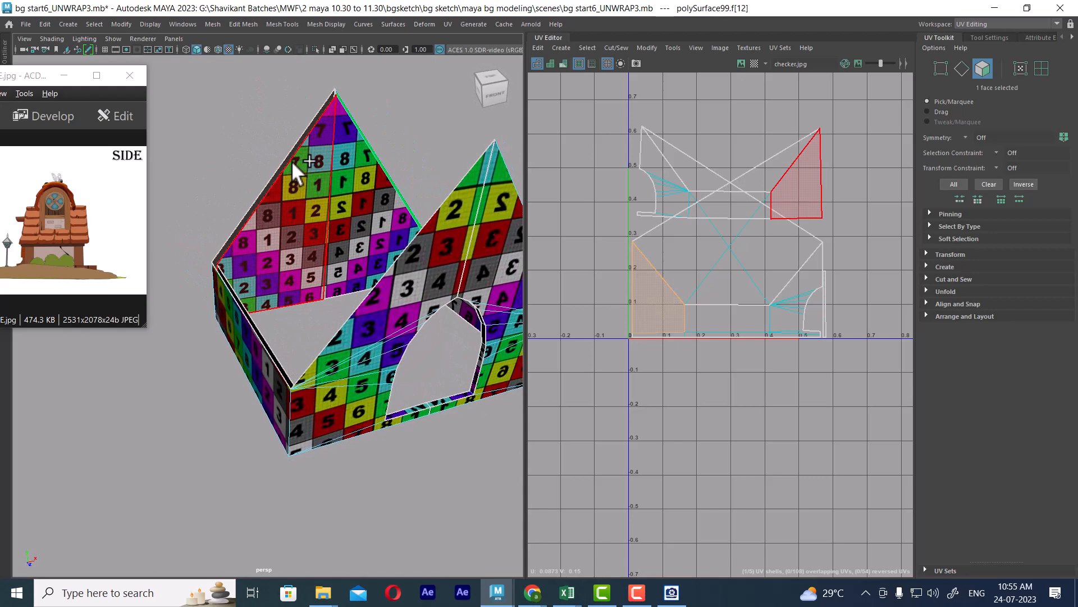
pyautogui.hotkey('ctrl', 'z')
pyautogui.hotkey('ctrl', 'z')
pyautogui.hotkey('ctrl', 'z')
pyautogui.hotkey('ctrl', 'z')
pyautogui.hotkey('ctrl', 'z')
pyautogui.hotkey('ctrl', 'z')
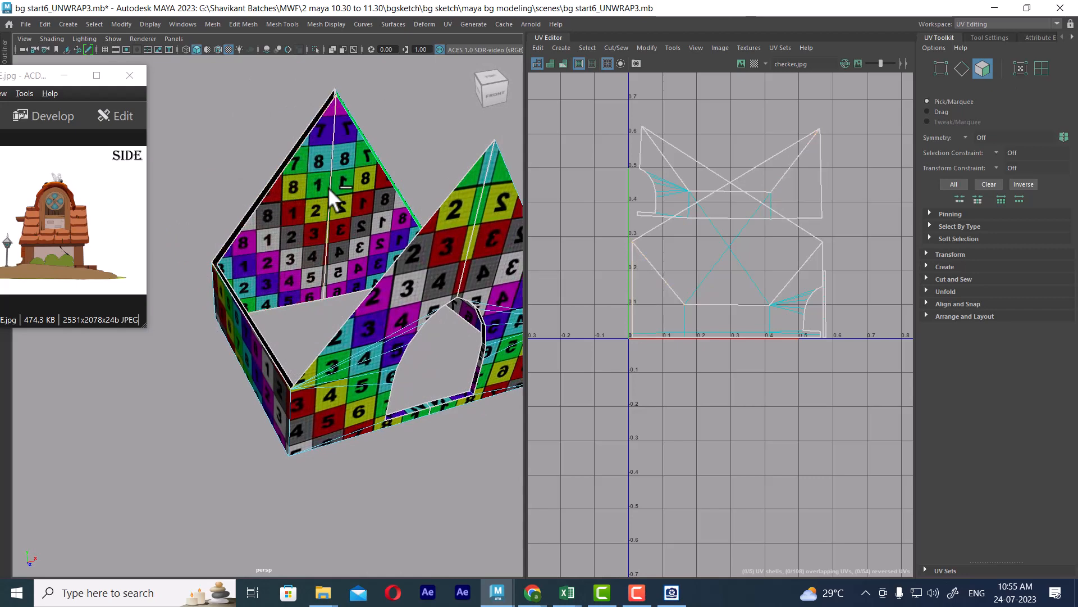
# - Undo the recent bridges along the gable slopes and the side wall's top edge
pyautogui.keyDown('alt'); pyautogui.moveTo(344, 199); pyautogui.dragTo(360, 354); pyautogui.keyUp('alt')
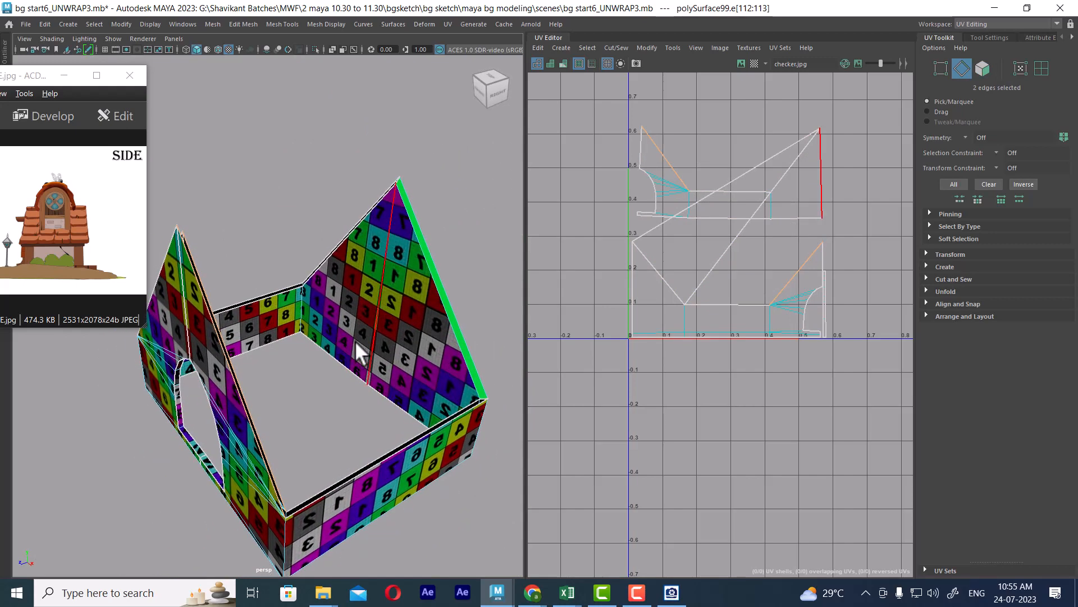
pyautogui.hotkey('ctrl', 'z')
pyautogui.hotkey('ctrl', 'z')
pyautogui.hotkey('ctrl', 'z')
pyautogui.hotkey('ctrl', 'z')
pyautogui.hotkey('ctrl', 'z')
pyautogui.hotkey('ctrl', 'z')
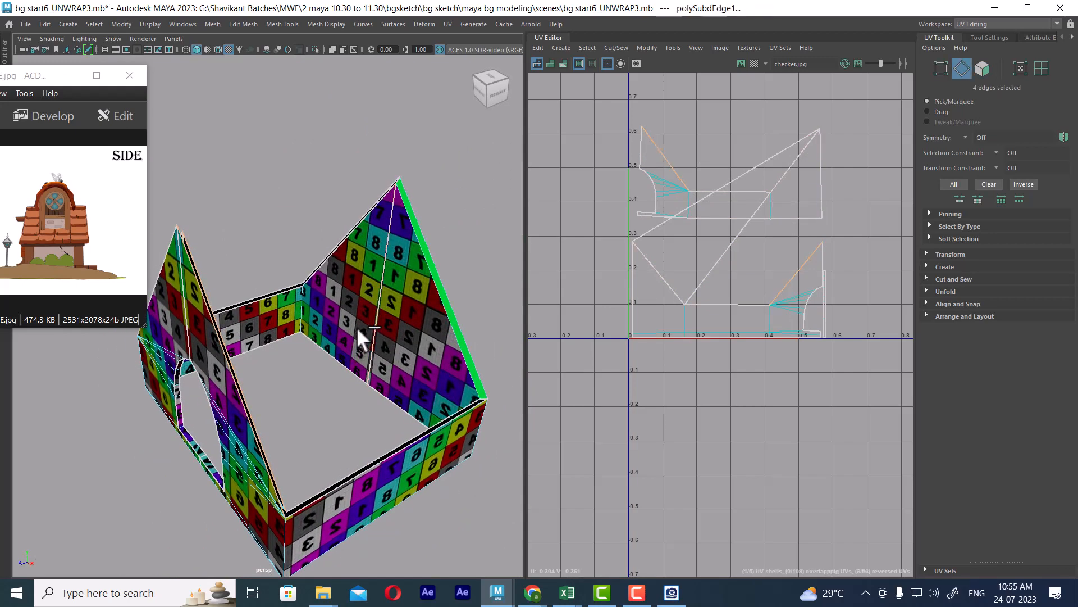
pyautogui.hotkey('ctrl', 'z')
pyautogui.hotkey('ctrl', 'z')
pyautogui.hotkey('ctrl', 'z')
pyautogui.hotkey('ctrl', 'z')
pyautogui.hotkey('ctrl', 'z')
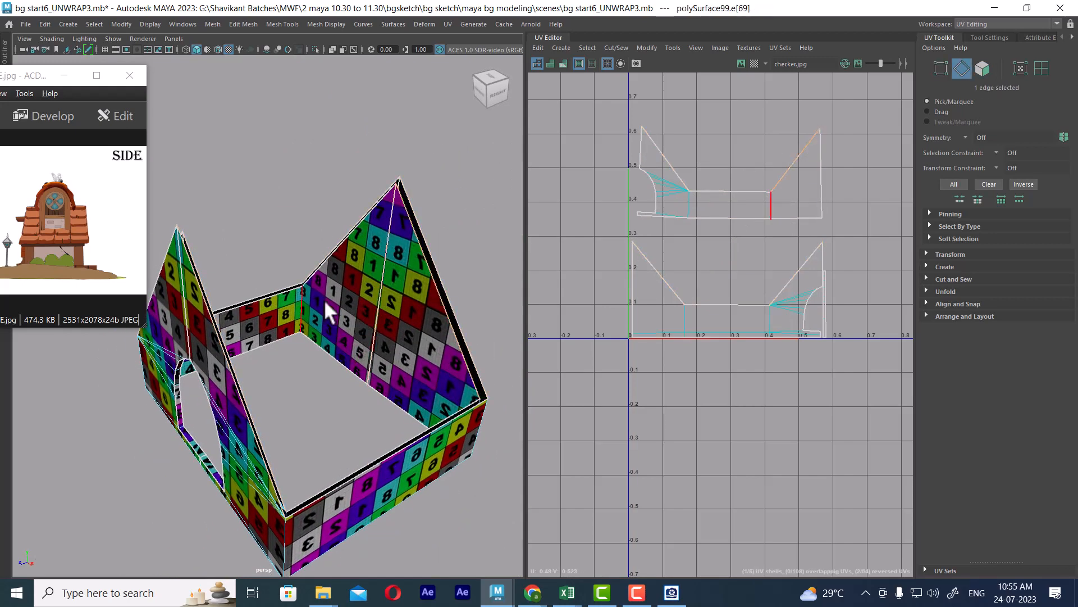
# - Bridge the inner and outer sloping edges of the back gable on one side to close its wall thickness
pyautogui.keyDown('alt'); pyautogui.moveTo(302, 292); pyautogui.dragTo(356, 283); pyautogui.keyUp('alt')
pyautogui.keyDown('shift'); pyautogui.click(345, 220); pyautogui.keyUp('shift')
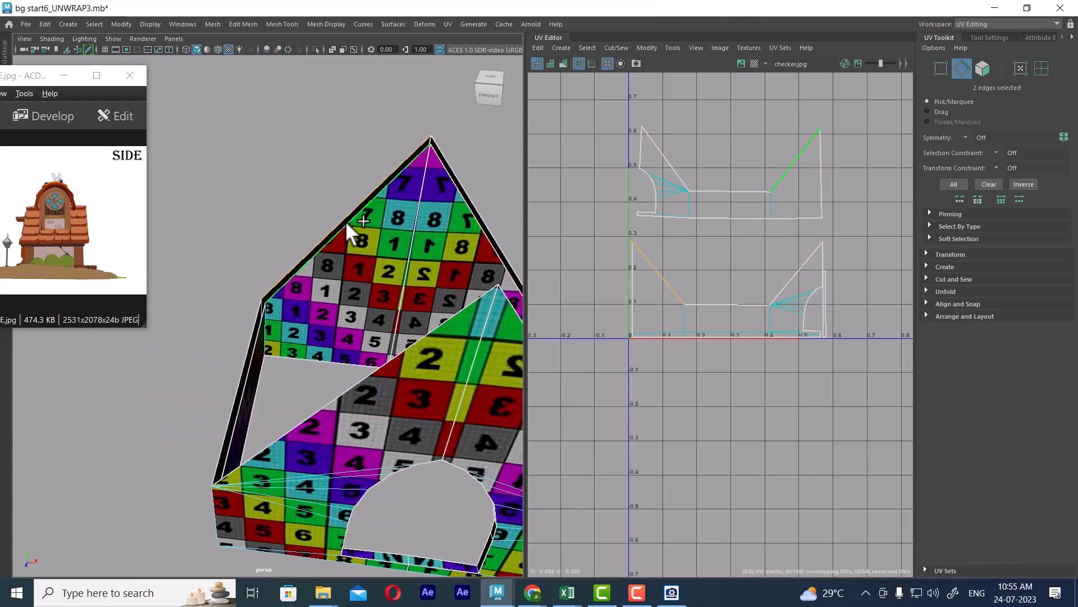
pyautogui.keyDown('shift'); pyautogui.rightClick(341, 167); pyautogui.keyUp('shift')
pyautogui.click(332, 303)
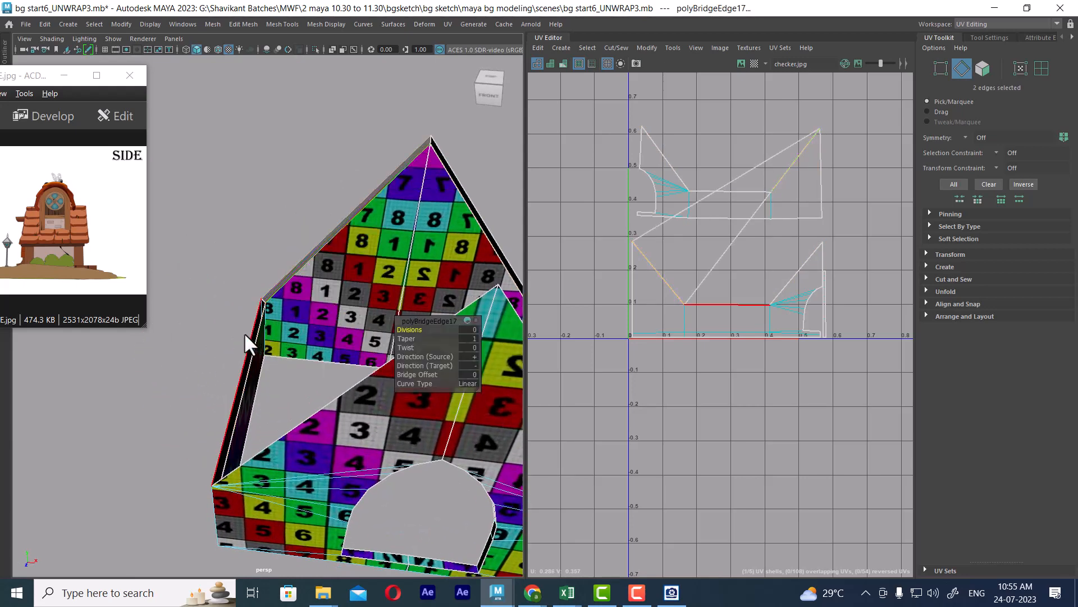
# - Bridge the inner and outer top edges of the side wall adjoining the closed back gable slope
pyautogui.hotkey('ctrl', 'z')
pyautogui.keyDown('shift'); pyautogui.rightClick(252, 219); pyautogui.keyUp('shift')
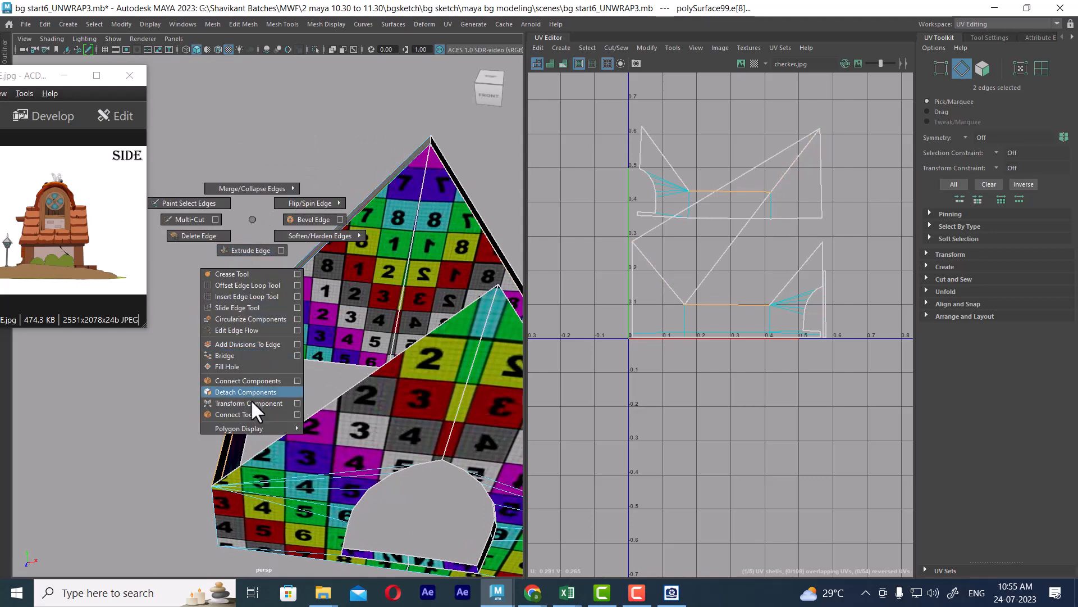
pyautogui.click(236, 355)
# - Bridge the inner and outer sloping edges of the front gable on the same side as the bridged wall
pyautogui.keyDown('alt'); pyautogui.moveTo(236, 355); pyautogui.dragTo(315, 305); pyautogui.keyUp('alt')
pyautogui.click(344, 248)
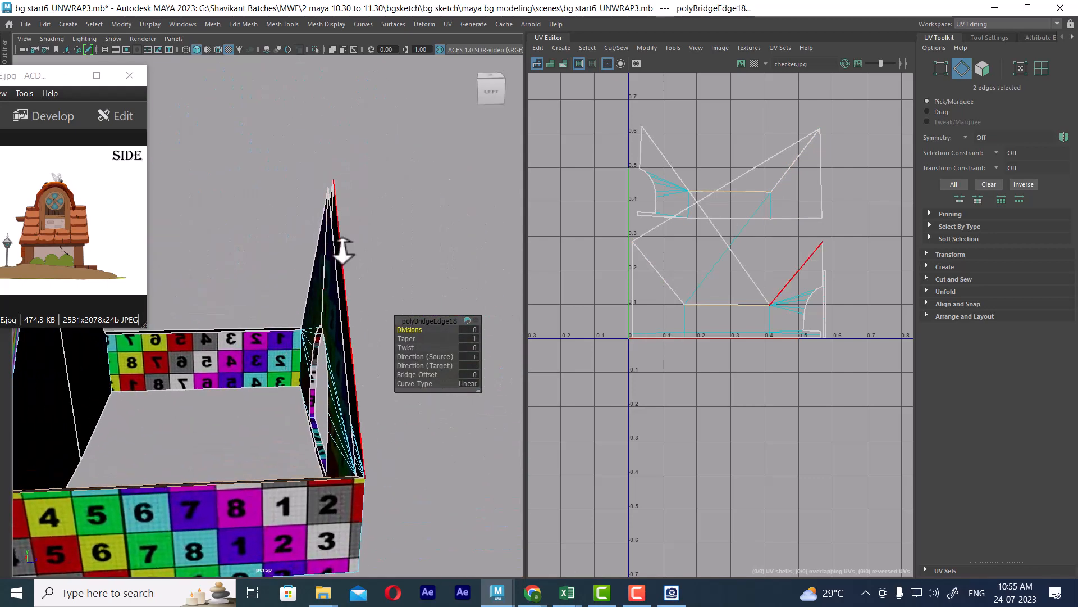
pyautogui.keyDown('alt'); pyautogui.moveTo(344, 248); pyautogui.dragTo(345, 278); pyautogui.keyUp('alt')
pyautogui.keyDown('shift'); pyautogui.click(343, 278); pyautogui.keyUp('shift')
pyautogui.keyDown('shift'); pyautogui.rightClick(387, 216); pyautogui.keyUp('shift')
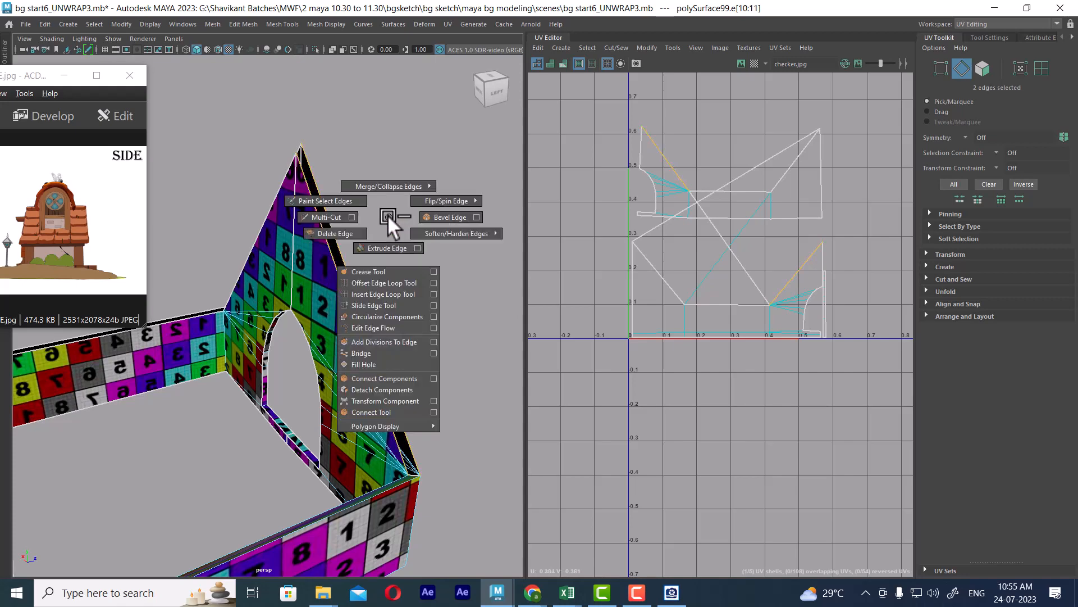
pyautogui.click(375, 351)
# - Select the right half of the house body's faces in the front orthographic view and delete them
pyautogui.keyDown('alt'); pyautogui.moveTo(377, 345); pyautogui.dragTo(234, 352); pyautogui.keyUp('alt')
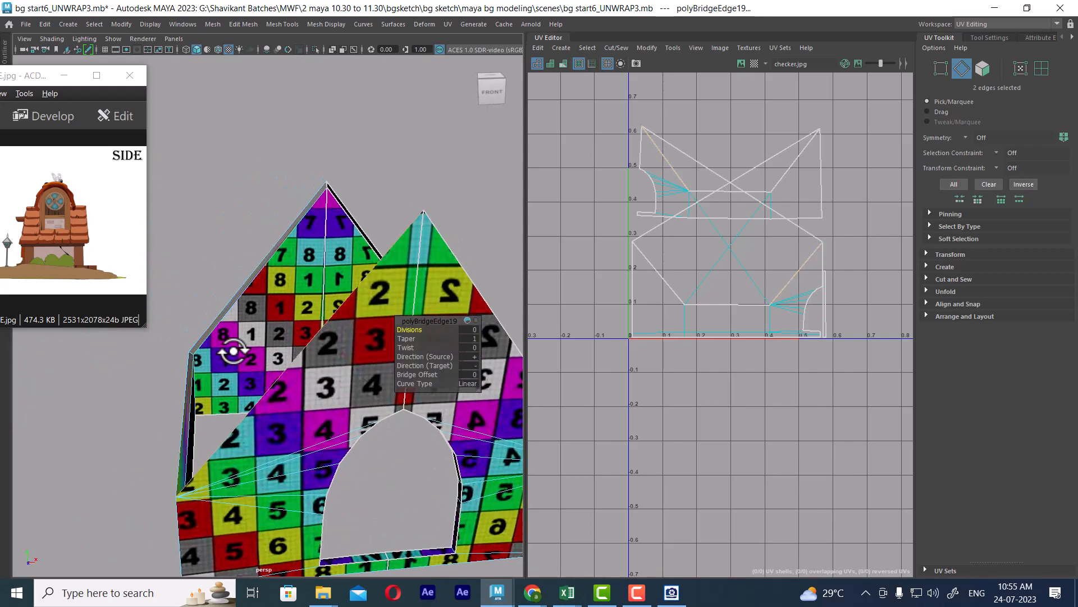
pyautogui.keyDown('alt'); pyautogui.moveTo(234, 352); pyautogui.dragTo(195, 230, button='middle'); pyautogui.keyUp('alt')
pyautogui.keyDown('alt'); pyautogui.moveTo(225, 237); pyautogui.dragTo(313, 253, button='right'); pyautogui.keyUp('alt')
pyautogui.press('w')
pyautogui.keyDown('alt'); pyautogui.moveTo(350, 239); pyautogui.dragTo(299, 207, button='middle'); pyautogui.keyUp('alt')
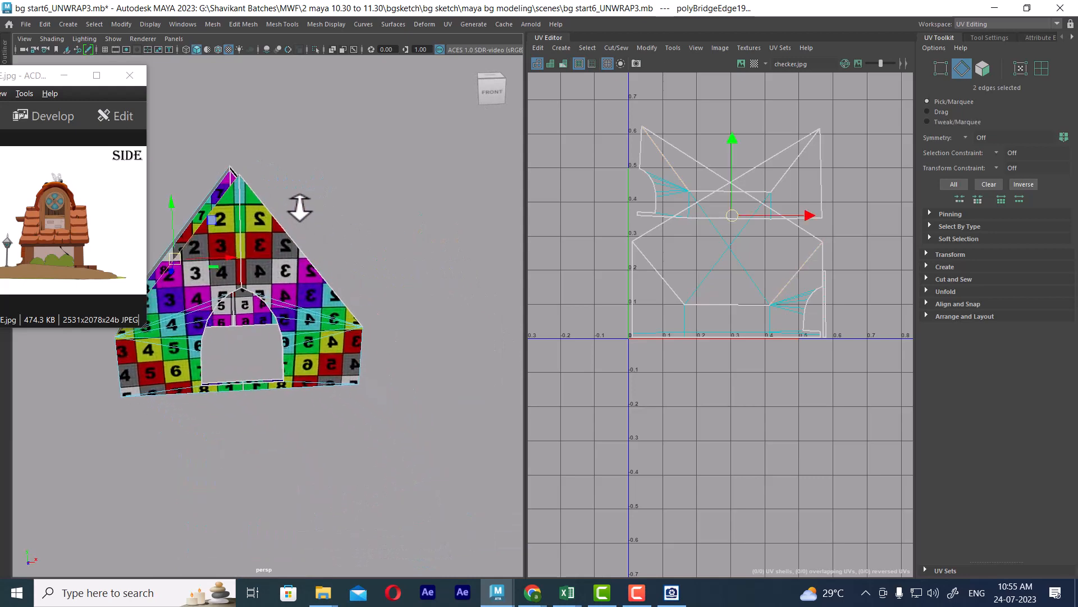
pyautogui.rightClick(336, 146)
pyautogui.moveTo(337, 146); pyautogui.dragTo(370, 202, button='right')
pyautogui.press('space')
pyautogui.moveTo(341, 230); pyautogui.dragTo(346, 258)
pyautogui.moveTo(404, 179); pyautogui.dragTo(402, 269)
pyautogui.moveTo(329, 417); pyautogui.dragTo(305, 425)
pyautogui.press('Delete')
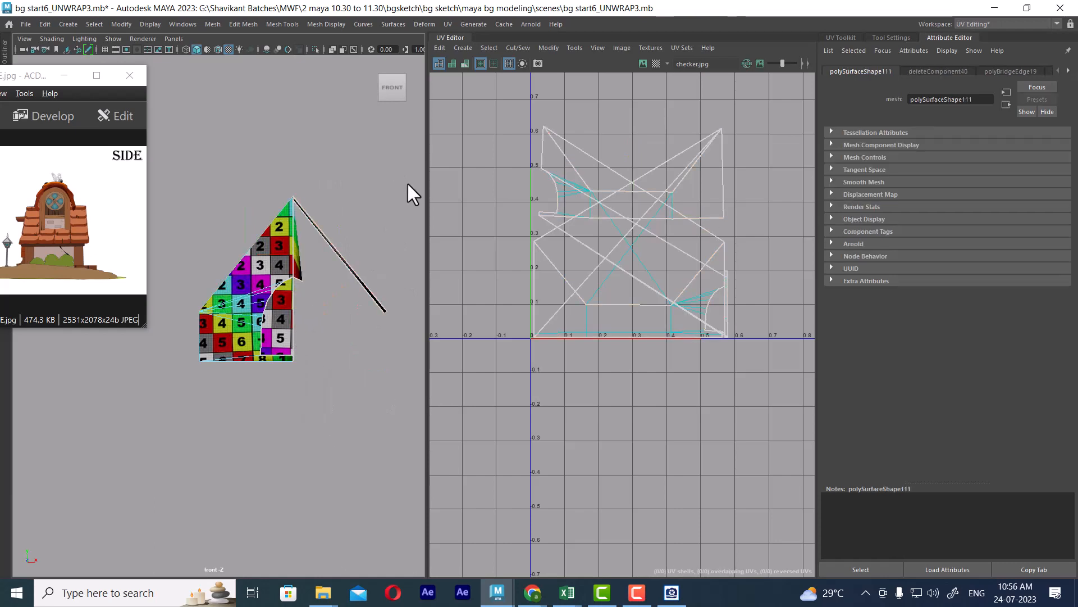
pyautogui.moveTo(321, 378); pyautogui.dragTo(321, 378)
pyautogui.press('Delete')
# - Select the leftover wall-thickness strips and stray faces on the removed half of the house body and delete them
pyautogui.keyDown('alt'); pyautogui.moveTo(332, 163); pyautogui.dragTo(320, 366); pyautogui.keyUp('alt')
pyautogui.rightClick(327, 232)
pyautogui.click(328, 263)
pyautogui.click(310, 354)
pyautogui.click(321, 365)
pyautogui.click(391, 369)
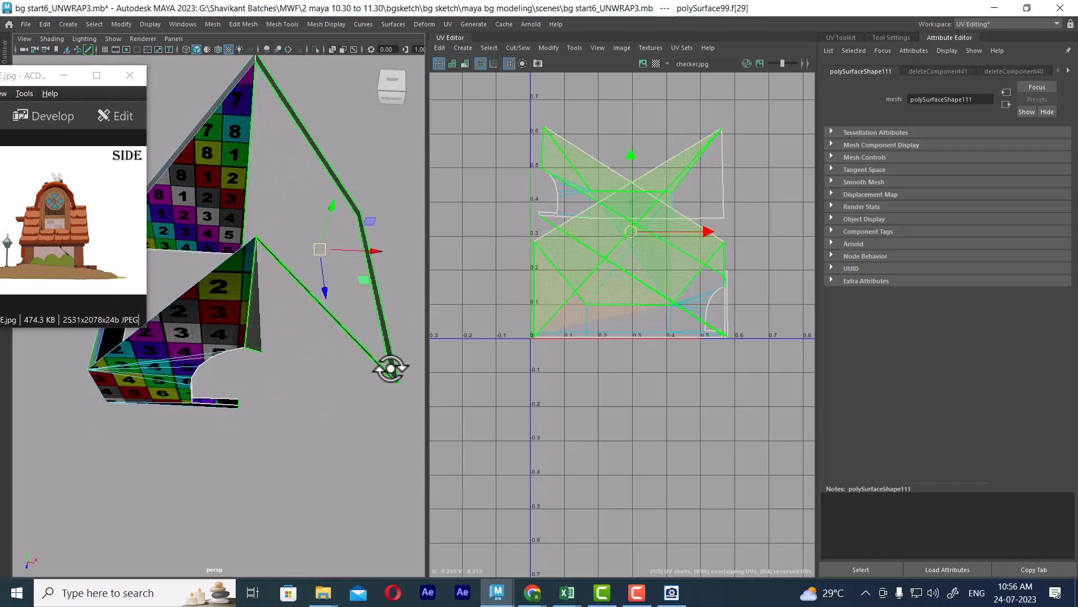
pyautogui.keyDown('alt'); pyautogui.moveTo(385, 385); pyautogui.dragTo(314, 370); pyautogui.keyUp('alt')
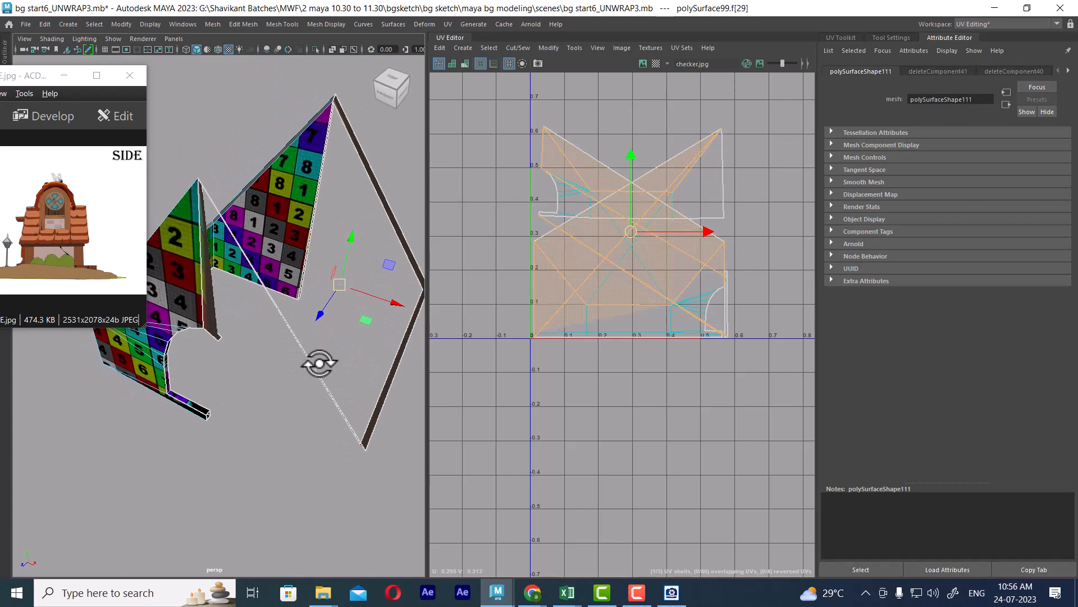
pyautogui.press('Delete')
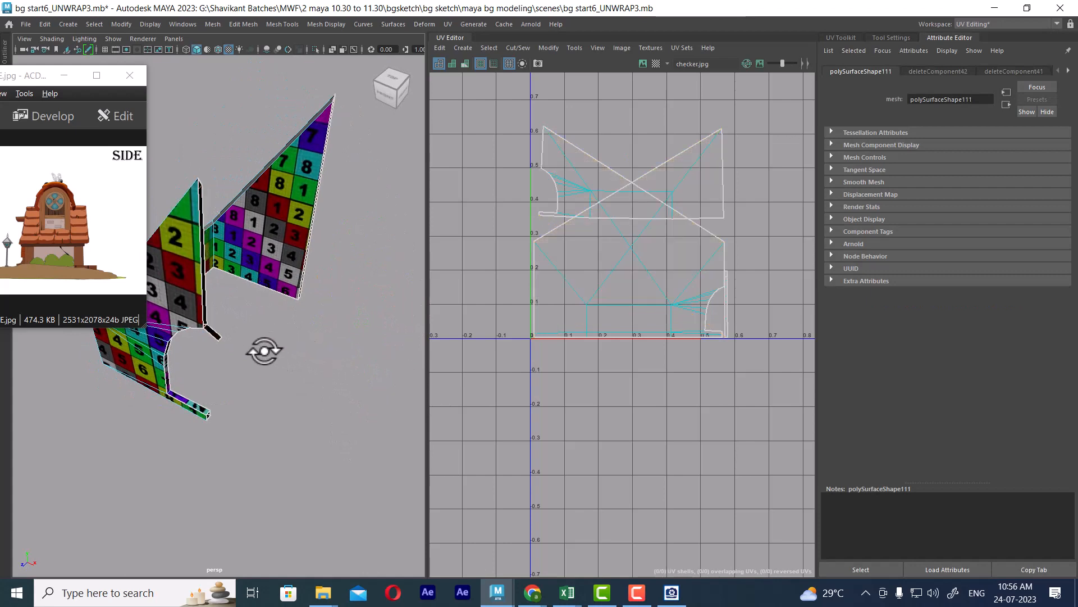
# - Delete the remaining stray face at the front gable's cut edge above the door opening
pyautogui.keyDown('alt'); pyautogui.moveTo(264, 349); pyautogui.dragTo(258, 366); pyautogui.keyUp('alt')
pyautogui.click(225, 362)
pyautogui.press('Delete')
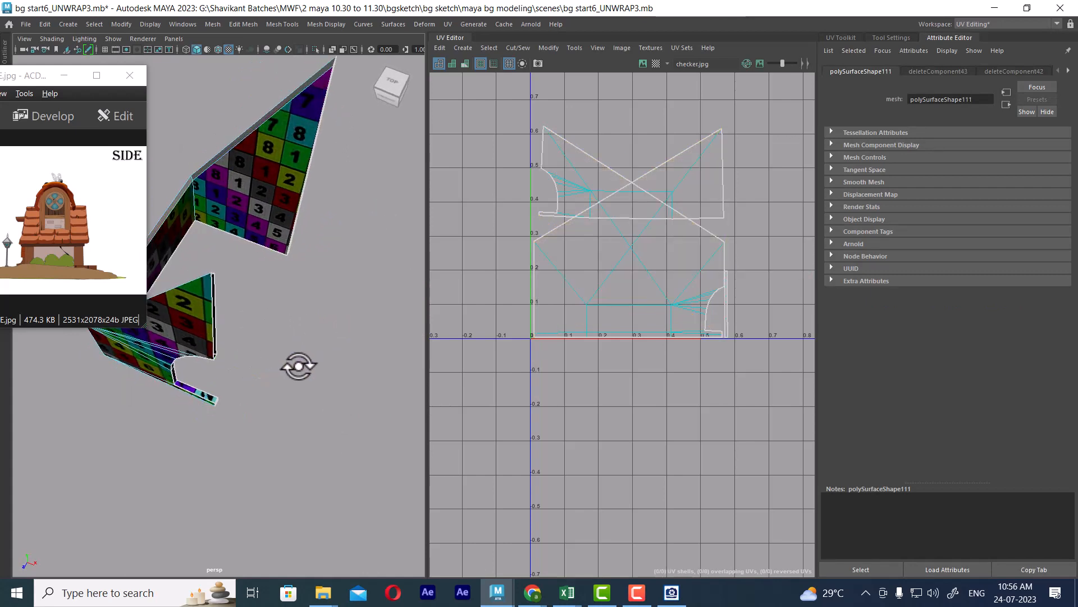
# - Select the bridged strips on the back gable, side wall and front gable, and apply an automatic UV projection to them
pyautogui.press('space')
pyautogui.moveTo(306, 327); pyautogui.dragTo(333, 341)
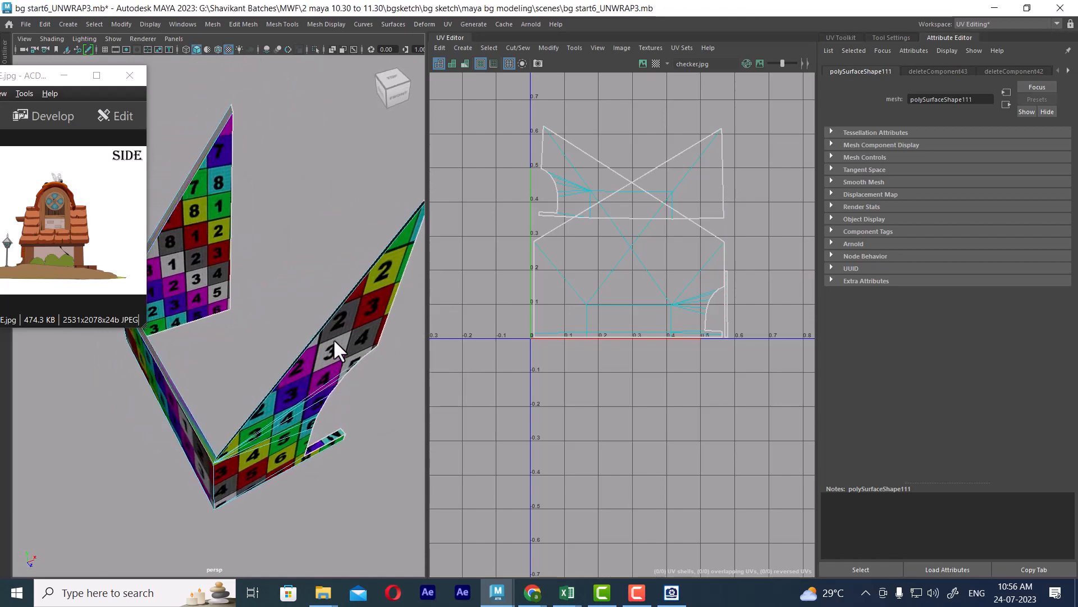
pyautogui.moveTo(362, 237); pyautogui.dragTo(359, 275, button='right')
pyautogui.click(204, 150)
pyautogui.keyDown('alt'); pyautogui.moveTo(218, 260); pyautogui.dragTo(352, 223); pyautogui.keyUp('alt')
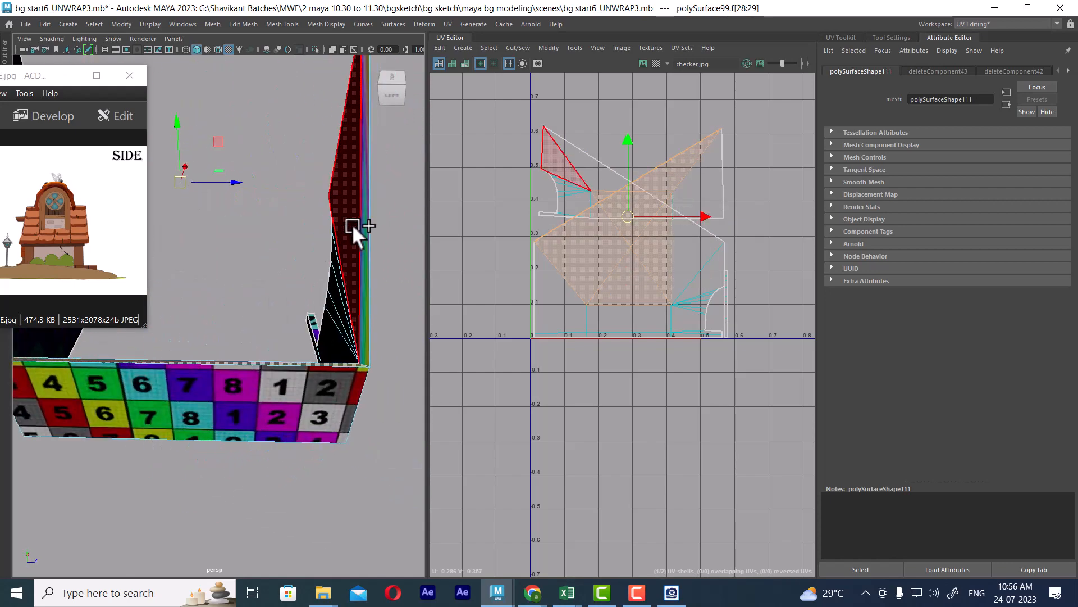
pyautogui.keyDown('shift'); pyautogui.click(359, 215); pyautogui.keyUp('shift')
pyautogui.keyDown('shift'); pyautogui.click(360, 219); pyautogui.keyUp('shift')
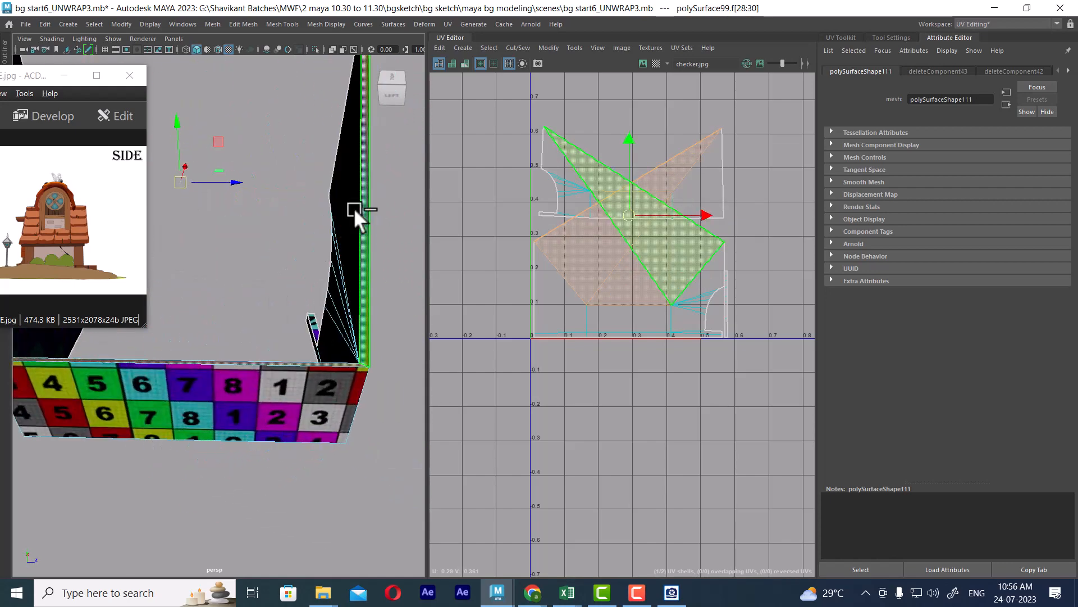
pyautogui.click(447, 24)
pyautogui.click(486, 93)
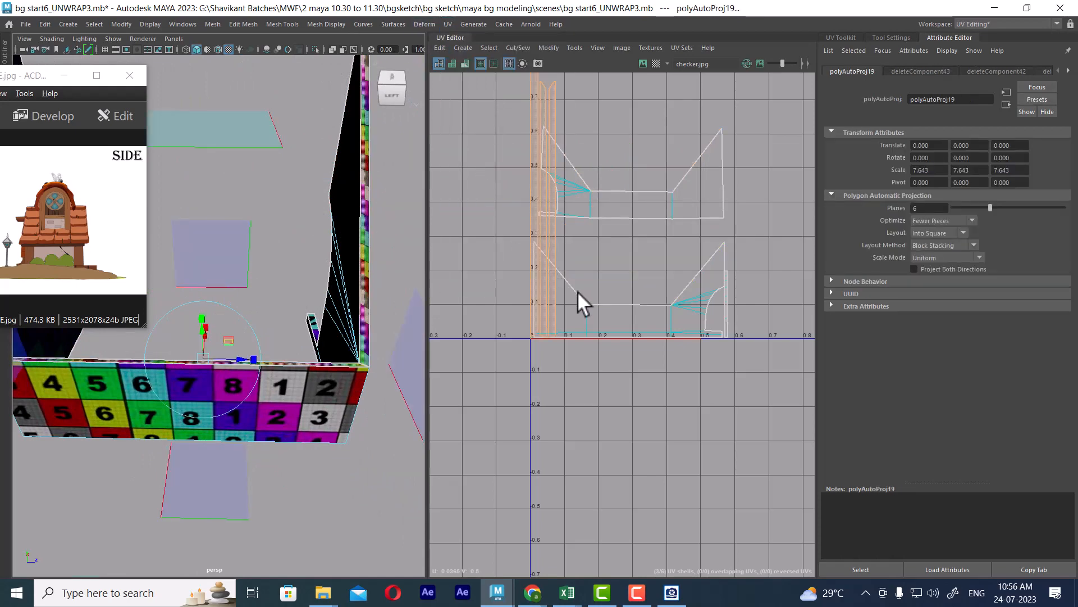
# - Scale down the projected strip shells to match the walls' checker size and move them between the two wall shells
pyautogui.keyDown('alt'); pyautogui.moveTo(577, 291); pyautogui.dragTo(608, 339, button='middle'); pyautogui.keyUp('alt')
pyautogui.scroll(-2, 611, 308)
pyautogui.press('w')
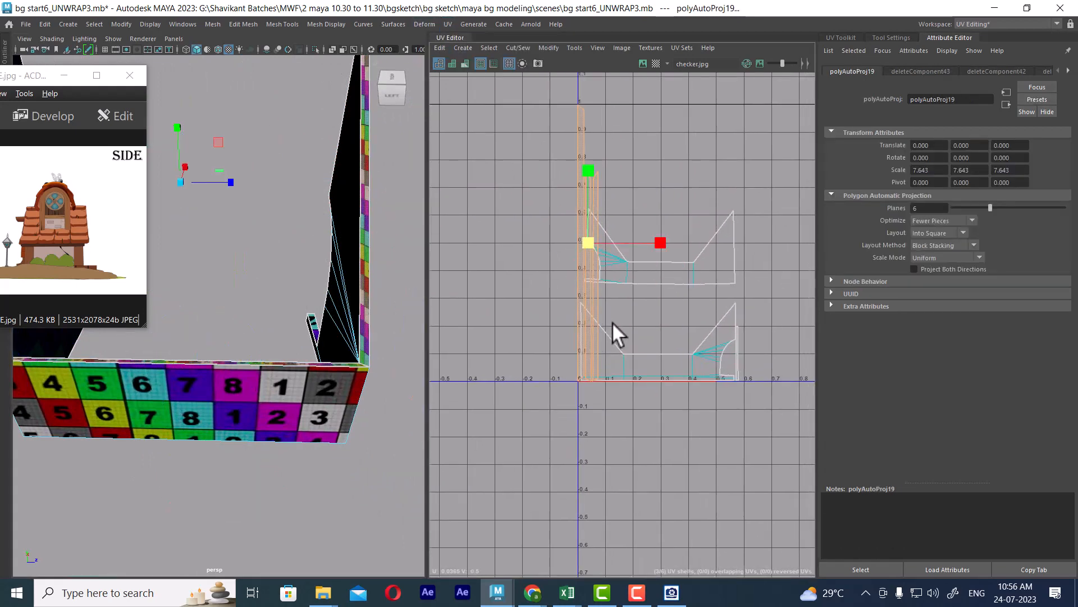
pyautogui.moveTo(588, 243); pyautogui.dragTo(553, 303)
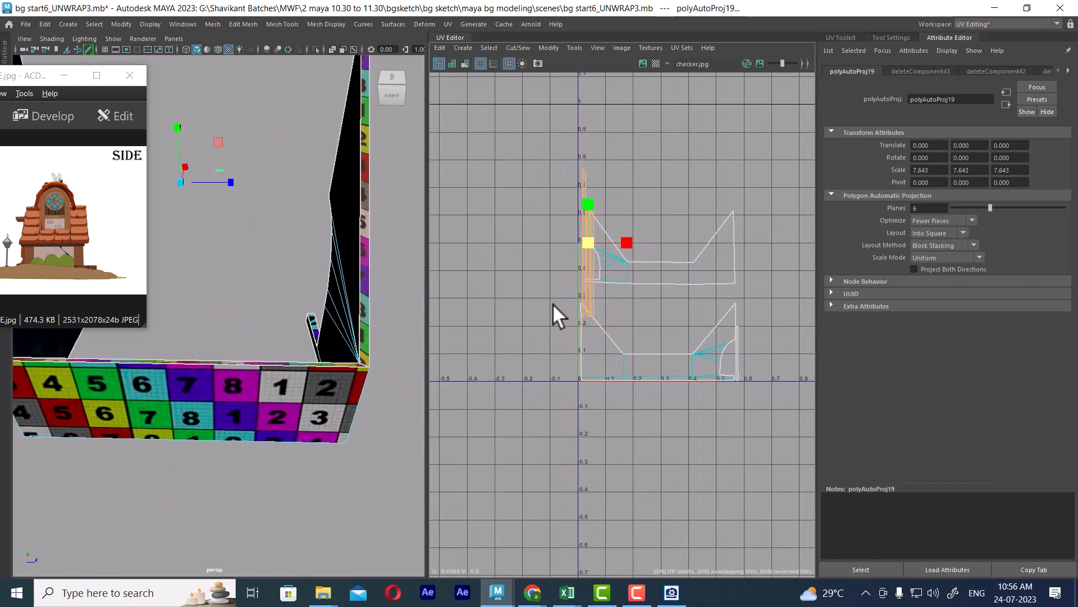
pyautogui.keyDown('alt'); pyautogui.moveTo(304, 381); pyautogui.dragTo(348, 393); pyautogui.keyUp('alt')
pyautogui.moveTo(589, 237); pyautogui.dragTo(572, 284)
pyautogui.press('w')
pyautogui.moveTo(585, 248); pyautogui.dragTo(631, 295)
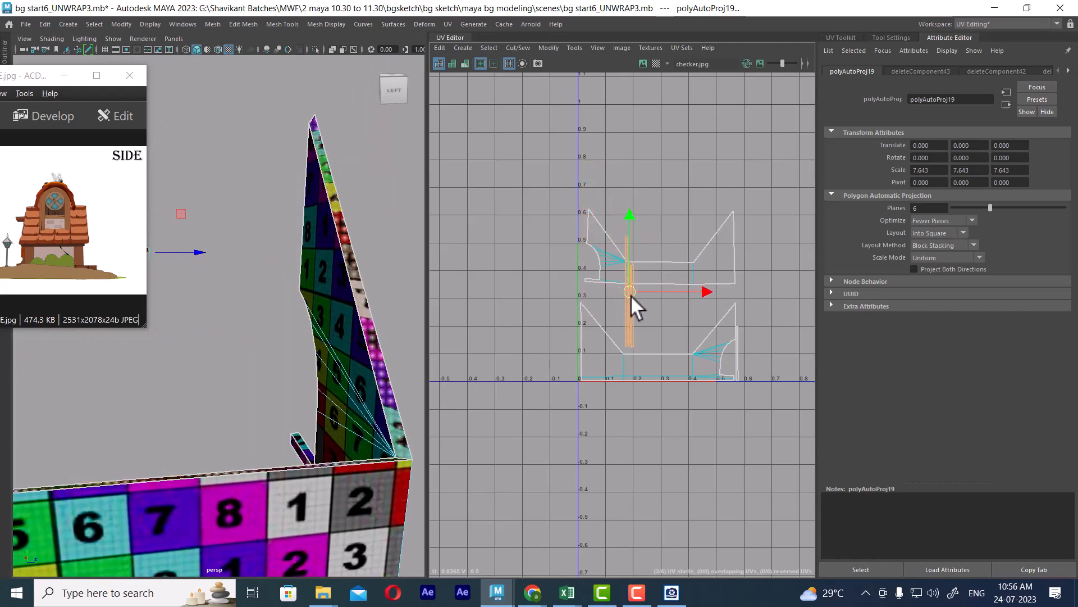
# - Move the strip shells beside the right end of the lower wall shell, just above the U axis
pyautogui.keyDown('alt'); pyautogui.moveTo(348, 281); pyautogui.dragTo(281, 285); pyautogui.keyUp('alt')
pyautogui.scroll(5, 577, 356)
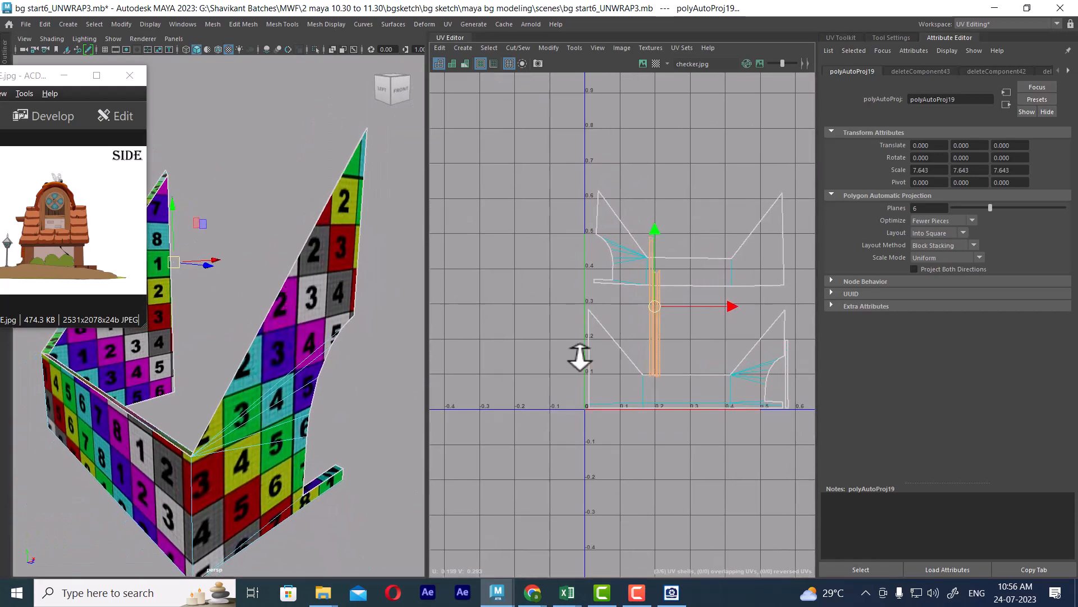
pyautogui.moveTo(644, 274); pyautogui.dragTo(550, 326)
pyautogui.press('r')
pyautogui.press('w')
pyautogui.scroll(-3, 480, 265)
pyautogui.scroll(1, 480, 265)
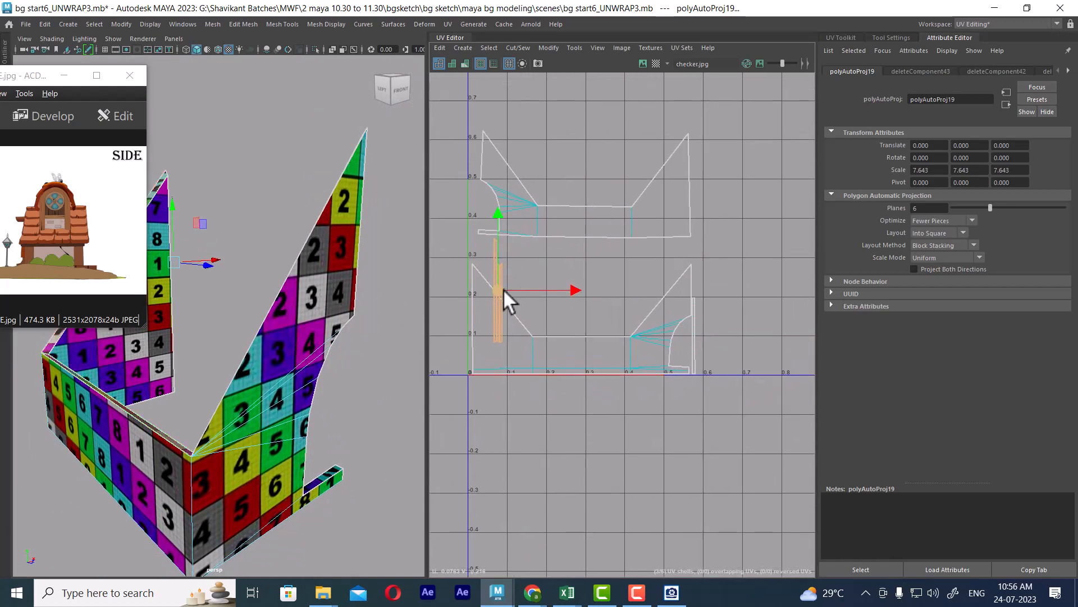
pyautogui.moveTo(502, 288); pyautogui.dragTo(701, 317)
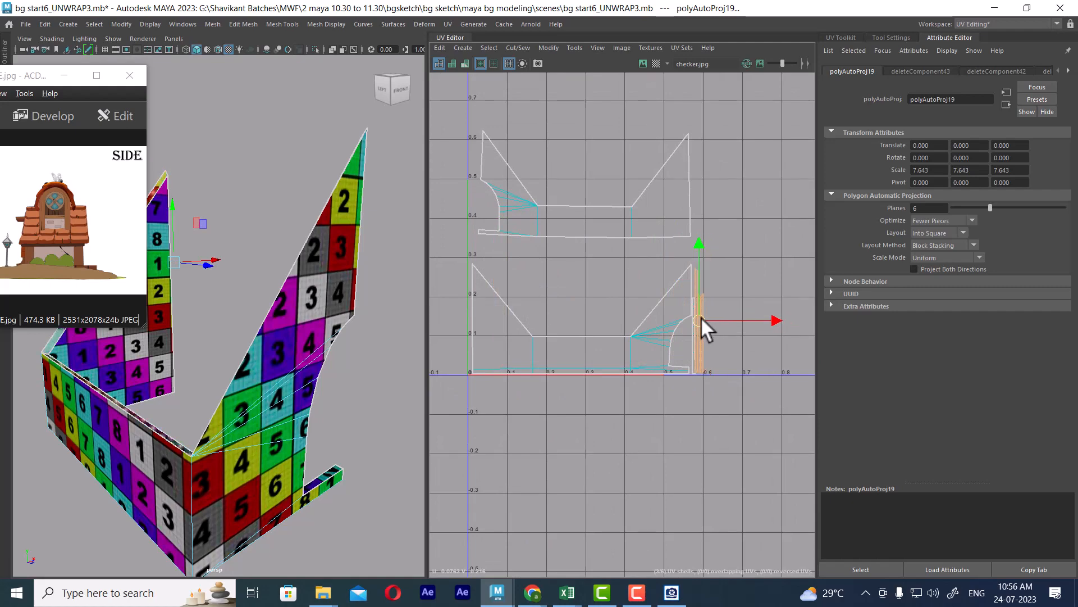
# - Delete the UVs of the selected bridged strips
pyautogui.keyDown('alt'); pyautogui.moveTo(272, 328); pyautogui.dragTo(309, 329, button='middle'); pyautogui.keyUp('alt')
pyautogui.keyDown('alt'); pyautogui.moveTo(308, 329); pyautogui.dragTo(280, 358); pyautogui.keyUp('alt')
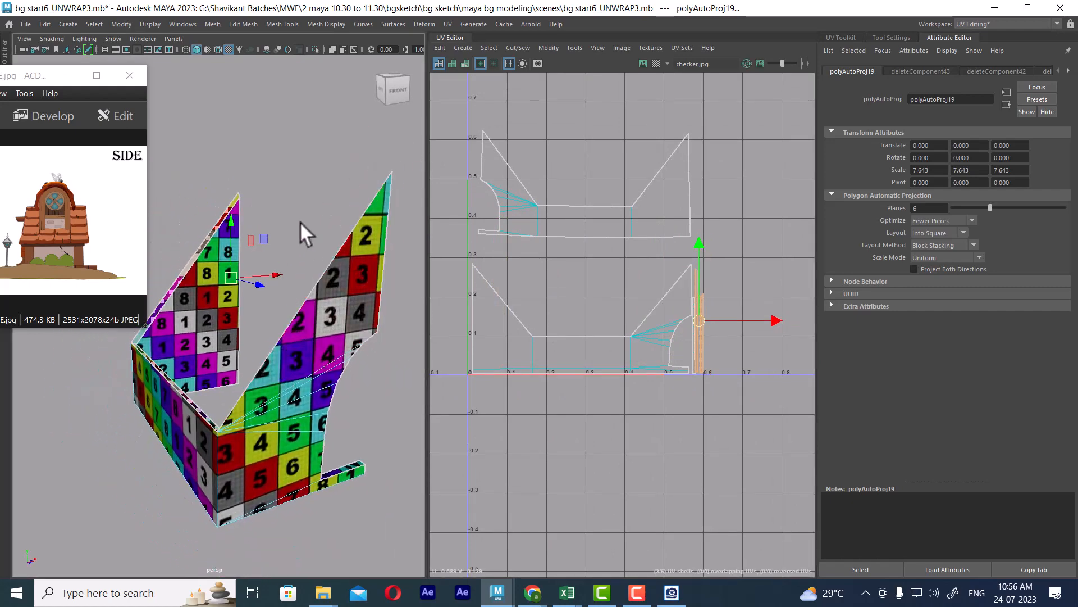
pyautogui.click(439, 47)
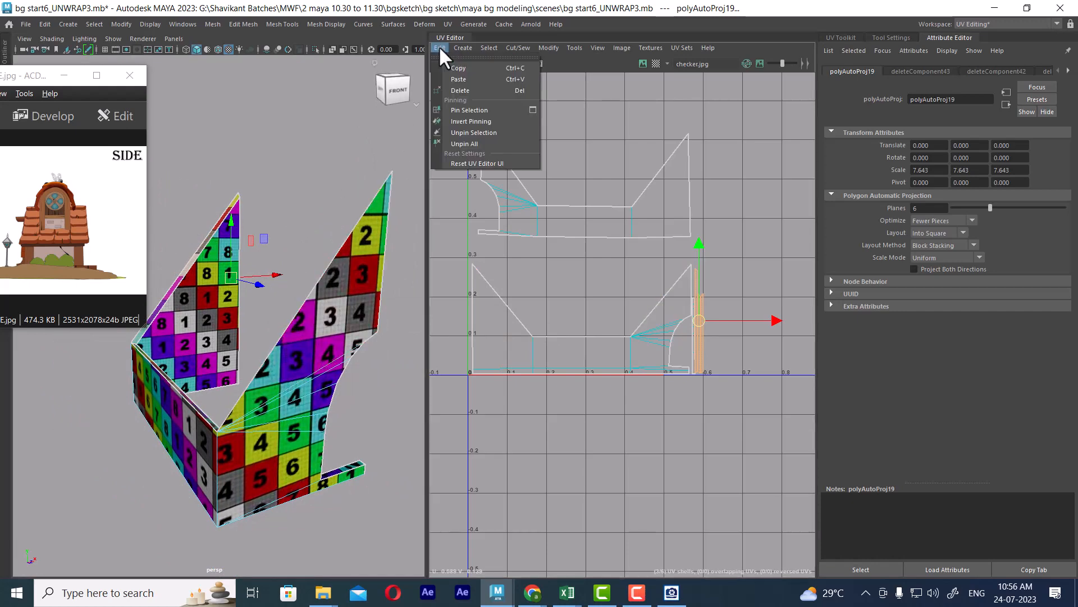
pyautogui.click(455, 89)
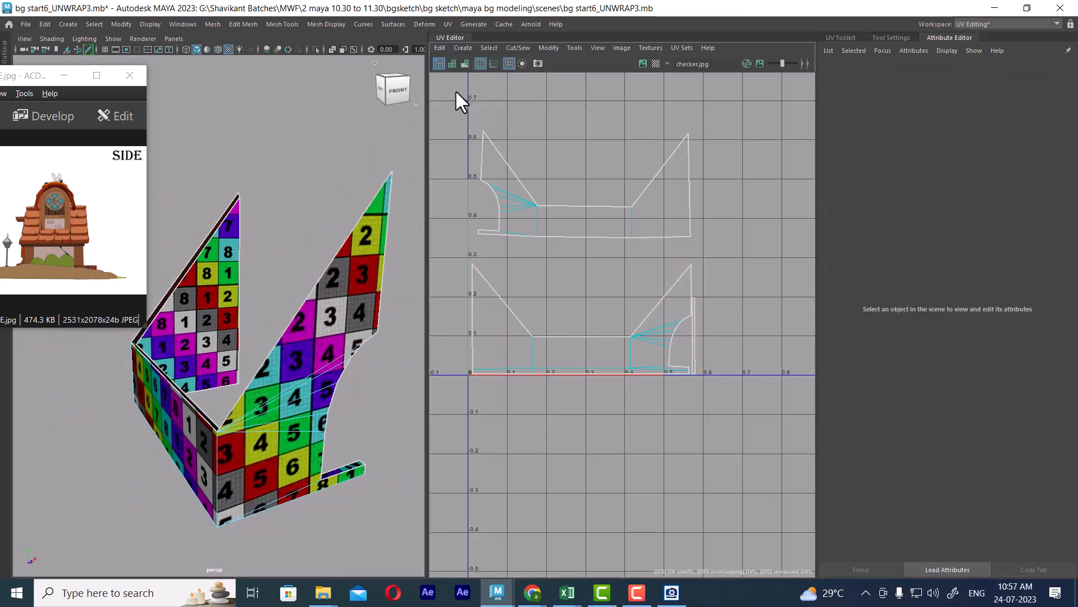
# - Minimize the reference image window and select the half house body in object mode
pyautogui.keyDown('alt'); pyautogui.moveTo(264, 375); pyautogui.dragTo(268, 399); pyautogui.keyUp('alt')
pyautogui.click(64, 76)
pyautogui.moveTo(153, 237); pyautogui.dragTo(208, 189, button='right')
pyautogui.click(213, 192)
pyautogui.click(173, 254)
pyautogui.keyDown('alt'); pyautogui.moveTo(221, 310); pyautogui.dragTo(144, 300); pyautogui.keyUp('alt')
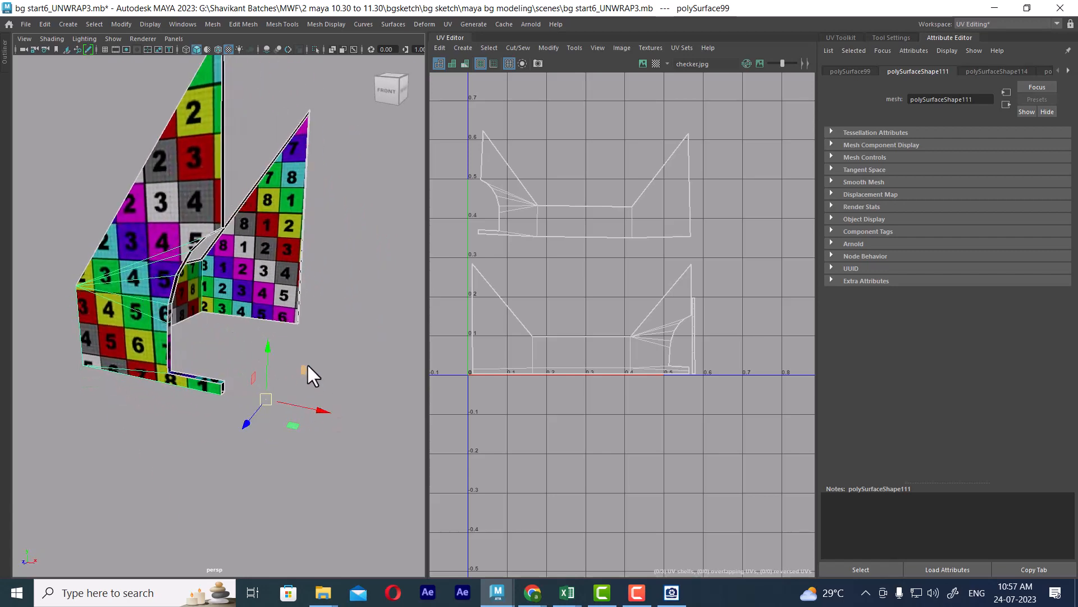
# - Select the upper wall's whole UV shell and move it down and slightly left, close above the lower shell
pyautogui.moveTo(729, 237); pyautogui.dragTo(726, 173, button='right')
pyautogui.click(688, 133)
pyautogui.keyDown('shift'); pyautogui.moveTo(589, 206); pyautogui.dragTo(654, 245, button='right'); pyautogui.keyUp('shift')
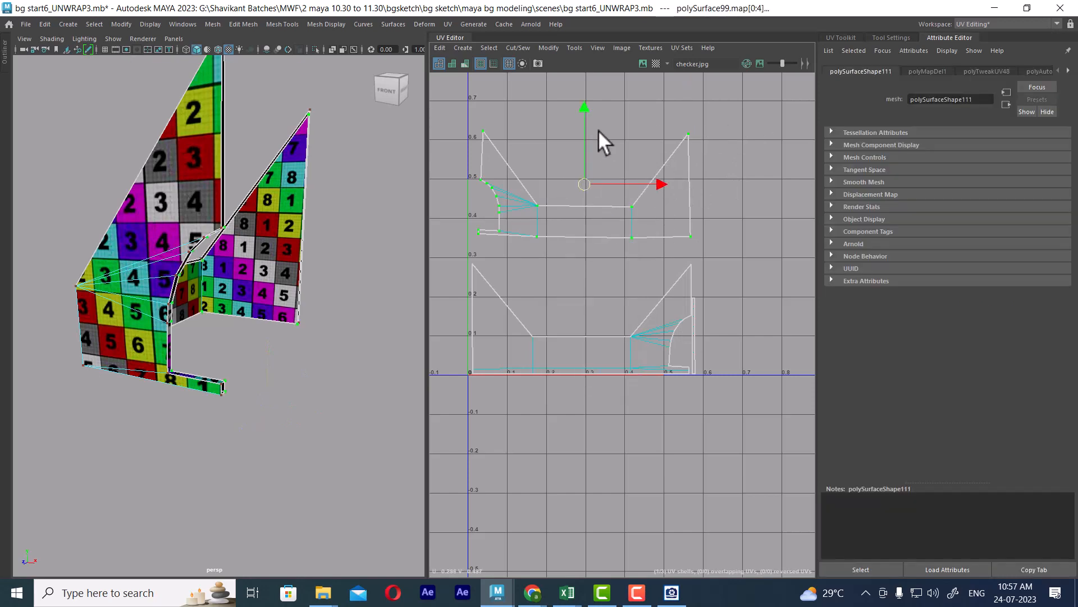
pyautogui.moveTo(582, 104); pyautogui.dragTo(580, 132)
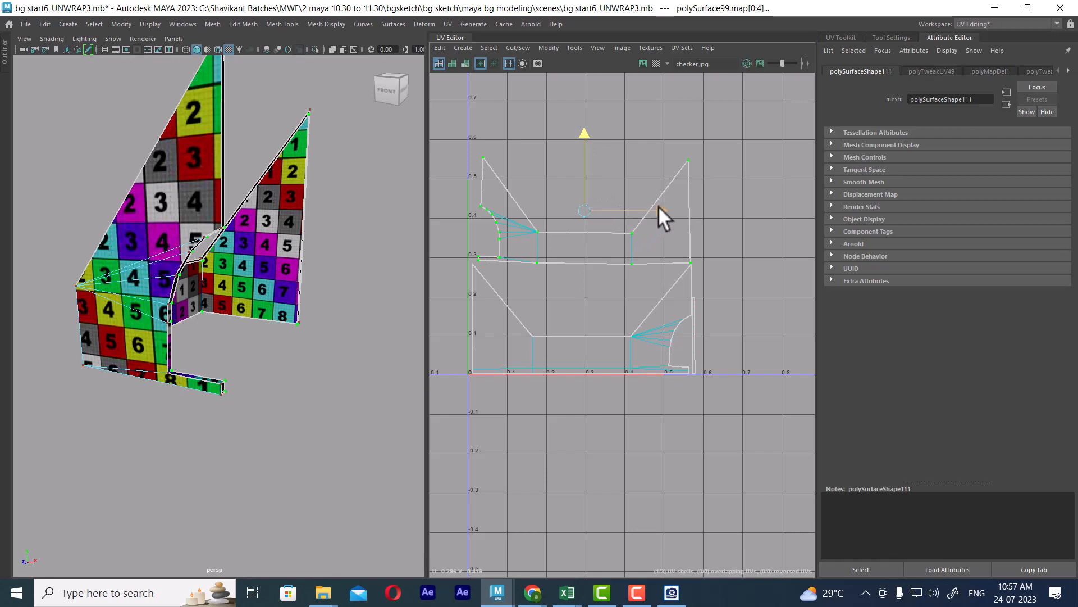
pyautogui.moveTo(658, 206); pyautogui.dragTo(650, 207)
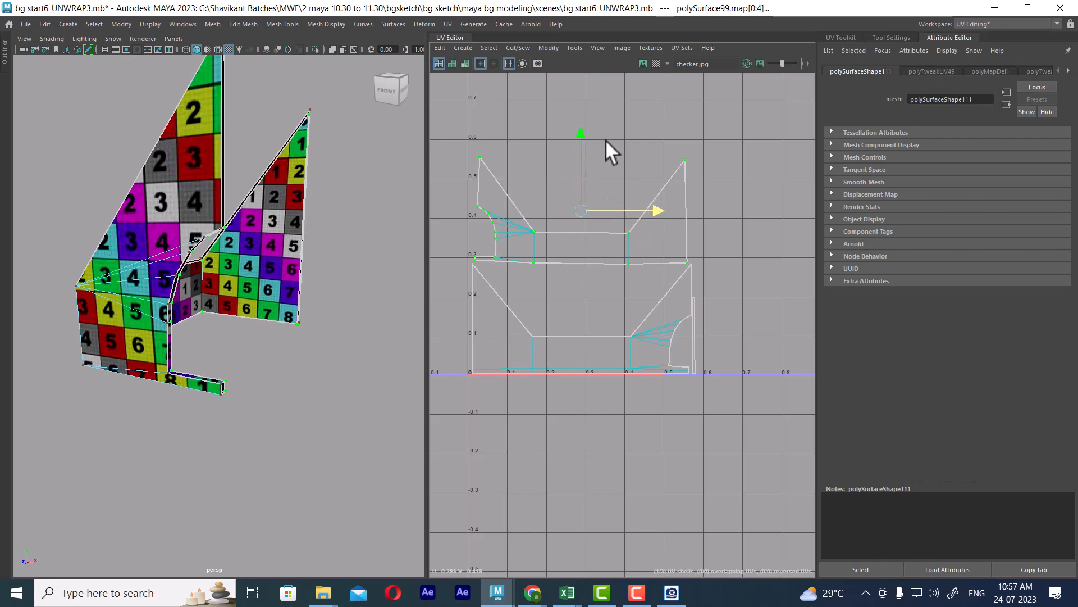
pyautogui.moveTo(582, 130); pyautogui.dragTo(582, 133)
# - Mirror the half house body across the world X axis in the positive direction, with geometry cutting and border merging enabled
pyautogui.moveTo(308, 217); pyautogui.dragTo(346, 160, button='right')
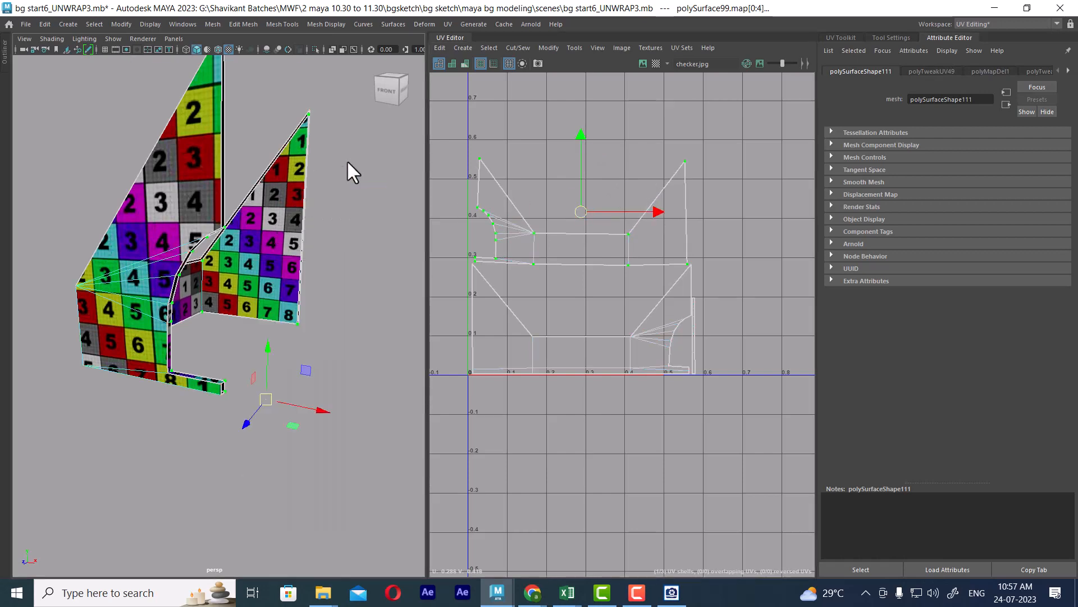
pyautogui.click(346, 159)
pyautogui.click(292, 217)
pyautogui.scroll(-4, 285, 350)
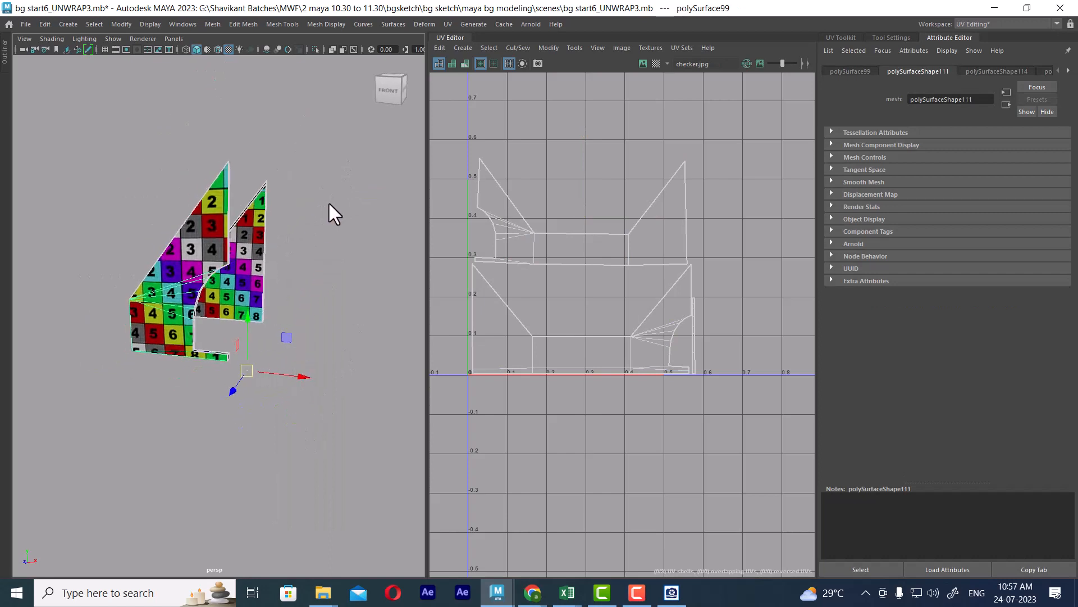
pyautogui.keyDown('shift'); pyautogui.moveTo(328, 201); pyautogui.dragTo(335, 447, button='right'); pyautogui.keyUp('shift')
pyautogui.keyDown('shift'); pyautogui.moveTo(321, 385); pyautogui.dragTo(313, 328, button='right'); pyautogui.keyUp('shift')
pyautogui.click(400, 366)
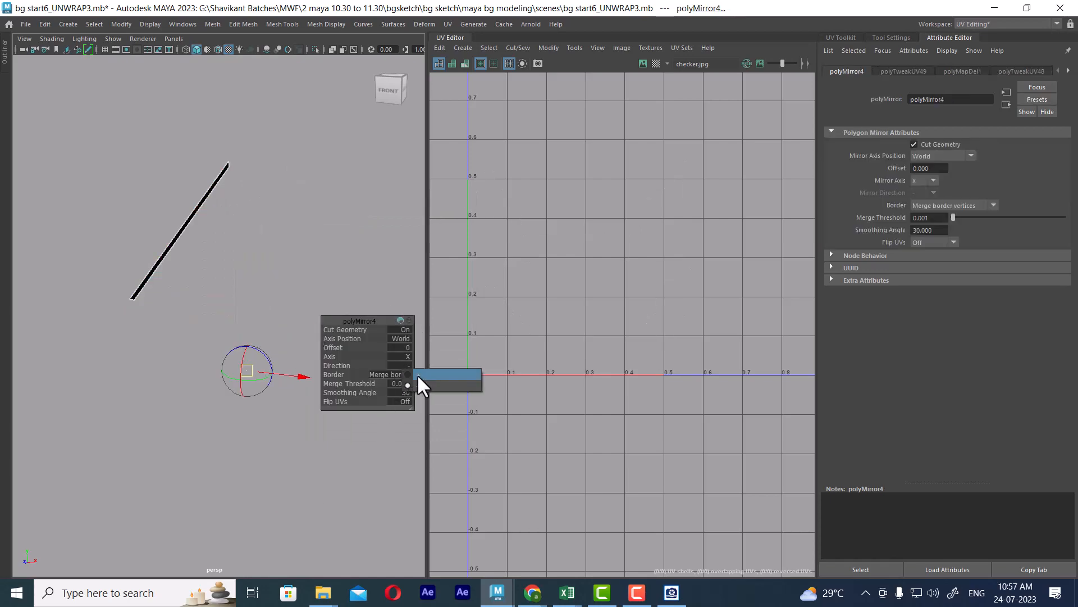
pyautogui.click(425, 372)
# - Show the mirrored house body in untextured shaded display and examine its walls, corners and centre seam from several angles
pyautogui.keyDown('alt'); pyautogui.moveTo(232, 328); pyautogui.dragTo(87, 337); pyautogui.keyUp('alt')
pyautogui.keyDown('alt'); pyautogui.moveTo(180, 338); pyautogui.dragTo(188, 315); pyautogui.keyUp('alt')
pyautogui.keyDown('alt'); pyautogui.moveTo(187, 315); pyautogui.dragTo(243, 436, button='right'); pyautogui.keyUp('alt')
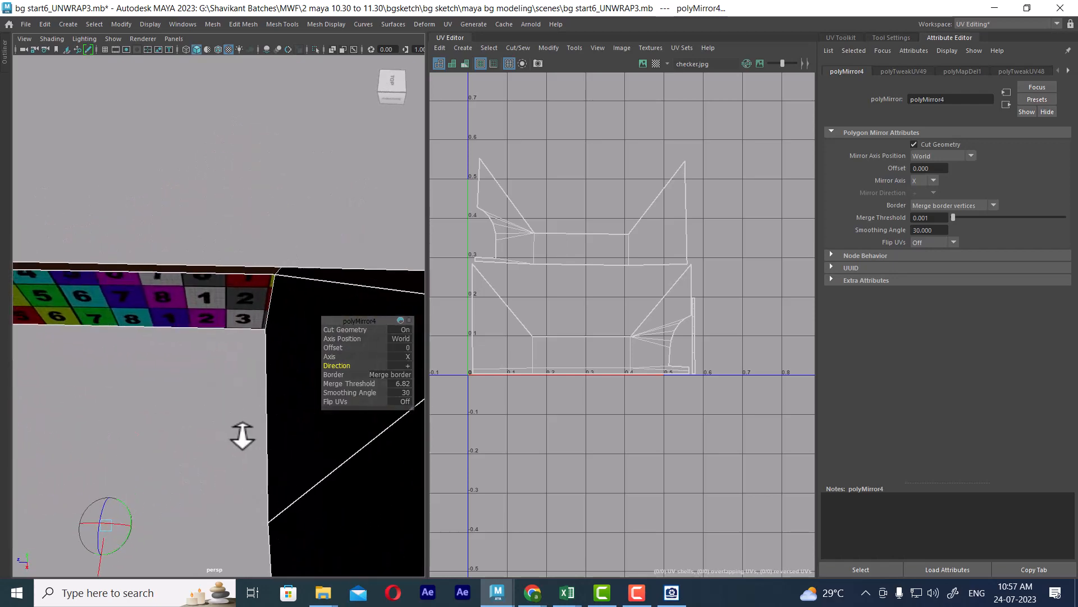
pyautogui.keyDown('alt'); pyautogui.moveTo(213, 365); pyautogui.dragTo(139, 365, button='middle'); pyautogui.keyUp('alt')
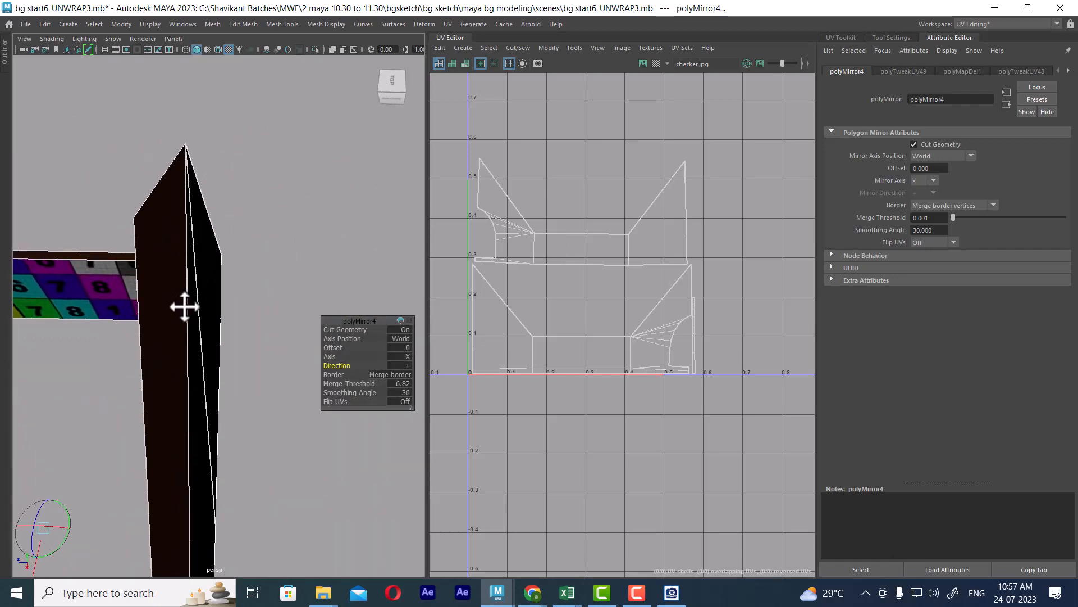
pyautogui.moveTo(184, 307)
pyautogui.keyDown('alt'); pyautogui.mouseDown()
pyautogui.moveTo(181, 250)
pyautogui.moveTo(190, 250)
pyautogui.mouseUp(); pyautogui.keyUp('alt')
pyautogui.press('4')
pyautogui.press('5')
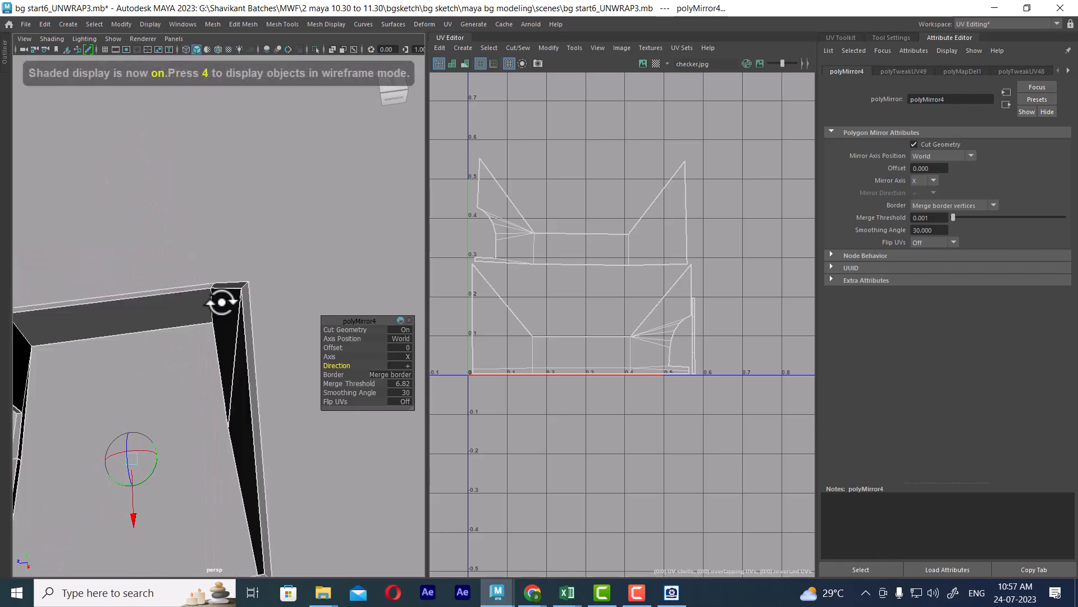
pyautogui.keyDown('alt'); pyautogui.moveTo(207, 331); pyautogui.dragTo(202, 309); pyautogui.keyUp('alt')
pyautogui.keyDown('alt'); pyautogui.moveTo(219, 337); pyautogui.dragTo(200, 284, button='right'); pyautogui.keyUp('alt')
pyautogui.keyDown('alt'); pyautogui.moveTo(201, 269); pyautogui.dragTo(289, 265); pyautogui.keyUp('alt')
pyautogui.keyDown('alt'); pyautogui.moveTo(285, 275); pyautogui.dragTo(221, 232, button='middle'); pyautogui.keyUp('alt')
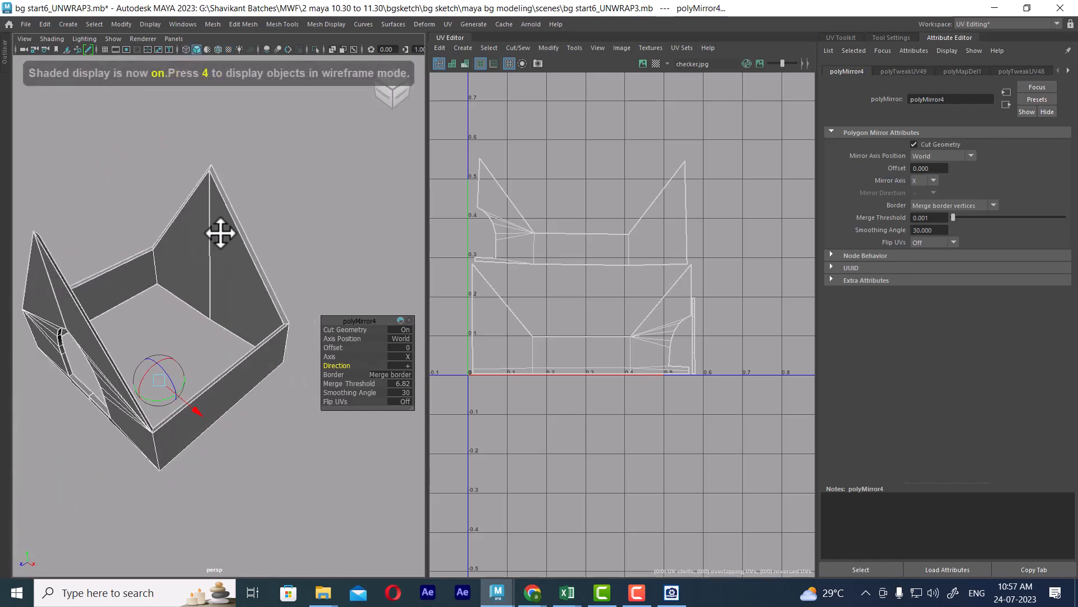
pyautogui.keyDown('alt'); pyautogui.moveTo(227, 335); pyautogui.dragTo(291, 288); pyautogui.keyUp('alt')
# - Return to object mode, select the whole mirrored house body and turn off its isolation so the full scene shows
pyautogui.moveTo(243, 222); pyautogui.dragTo(306, 179, button='right')
pyautogui.click(332, 158)
pyautogui.moveTo(230, 326)
pyautogui.keyDown('alt'); pyautogui.mouseDown()
pyautogui.moveTo(248, 198)
pyautogui.moveTo(301, 288)
pyautogui.moveTo(242, 334)
pyautogui.mouseUp(); pyautogui.keyUp('alt')
pyautogui.click(285, 313)
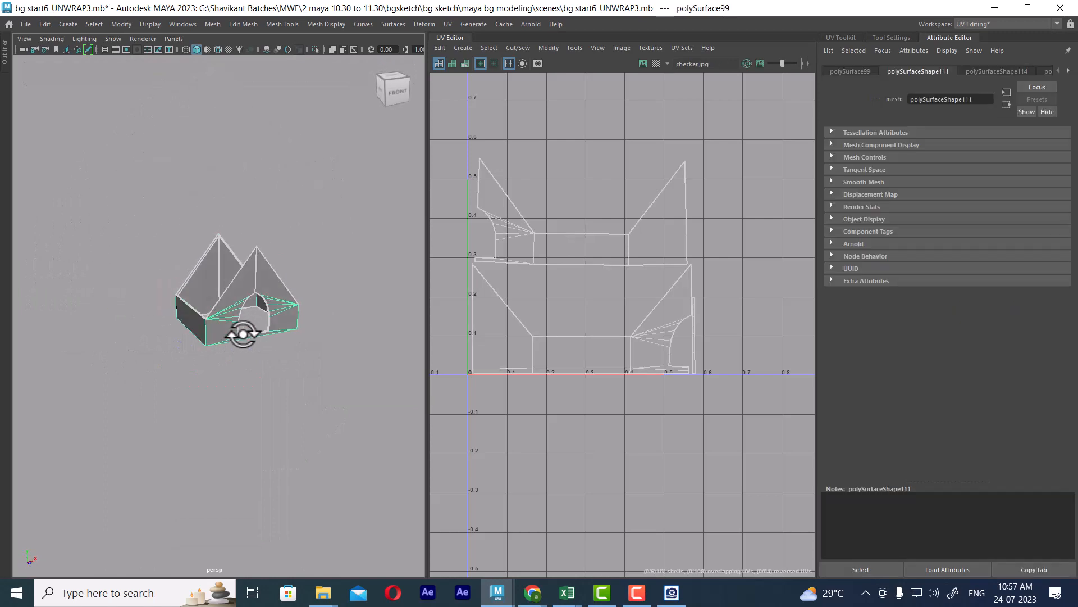
pyautogui.hotkey('ctrl', '1')
# - Examine the complete house model with its base from the front, the side and underneath
pyautogui.keyDown('alt'); pyautogui.moveTo(261, 335); pyautogui.dragTo(241, 289, button='right'); pyautogui.keyUp('alt')
pyautogui.keyDown('alt'); pyautogui.moveTo(241, 288); pyautogui.dragTo(220, 321); pyautogui.keyUp('alt')
pyautogui.keyDown('alt'); pyautogui.moveTo(220, 321); pyautogui.dragTo(262, 392, button='right'); pyautogui.keyUp('alt')
pyautogui.keyDown('alt'); pyautogui.moveTo(300, 390); pyautogui.dragTo(267, 369); pyautogui.keyUp('alt')
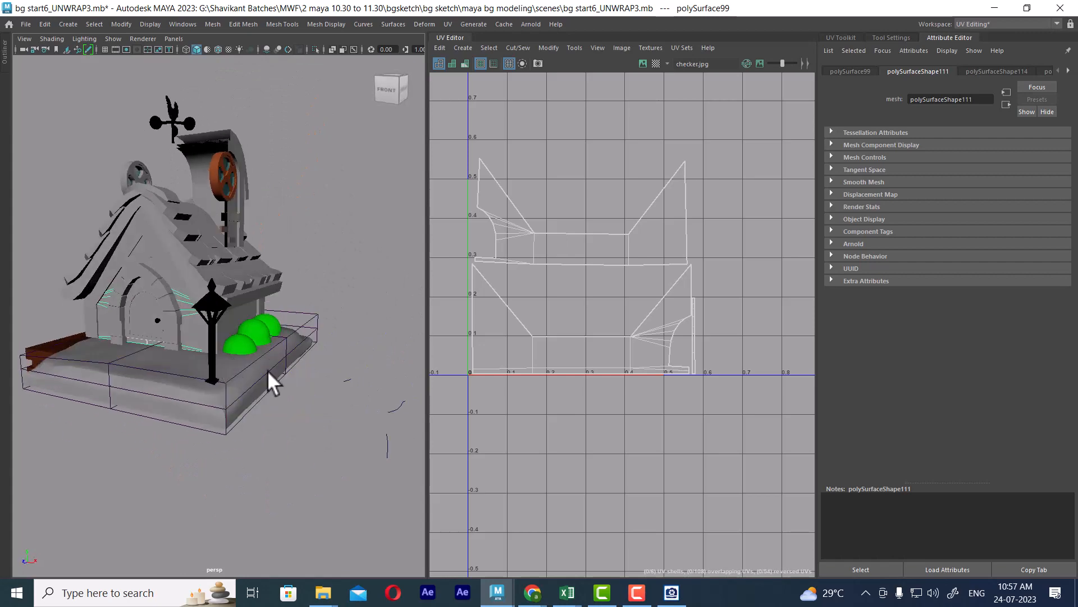
pyautogui.keyDown('alt'); pyautogui.moveTo(207, 317); pyautogui.dragTo(227, 242); pyautogui.keyUp('alt')
pyautogui.keyDown('alt'); pyautogui.moveTo(227, 242); pyautogui.dragTo(226, 298, button='right'); pyautogui.keyUp('alt')
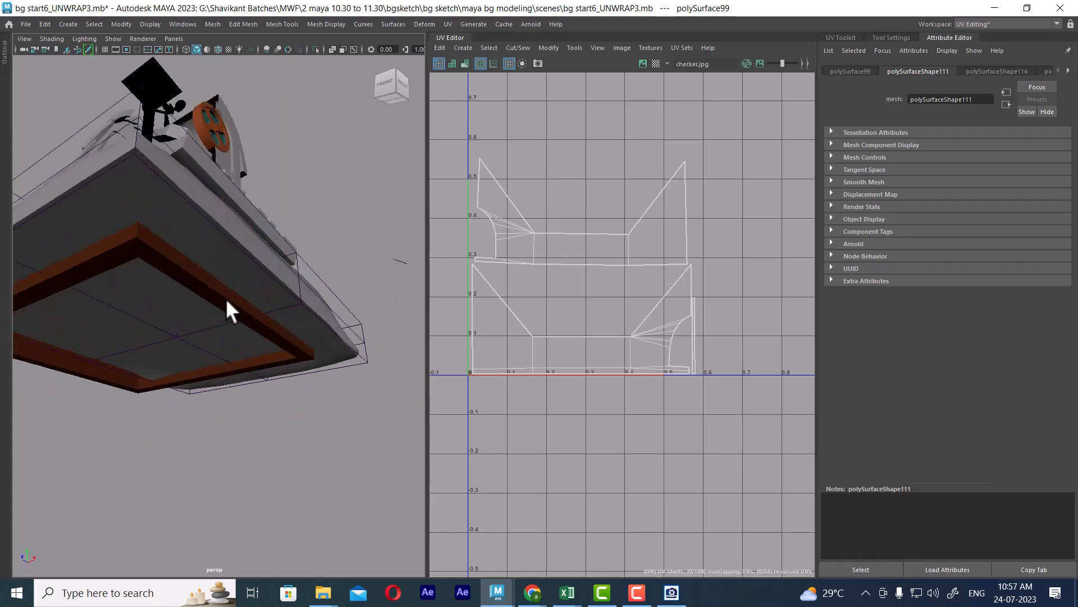
pyautogui.keyDown('alt'); pyautogui.moveTo(225, 298); pyautogui.dragTo(221, 326); pyautogui.keyUp('alt')
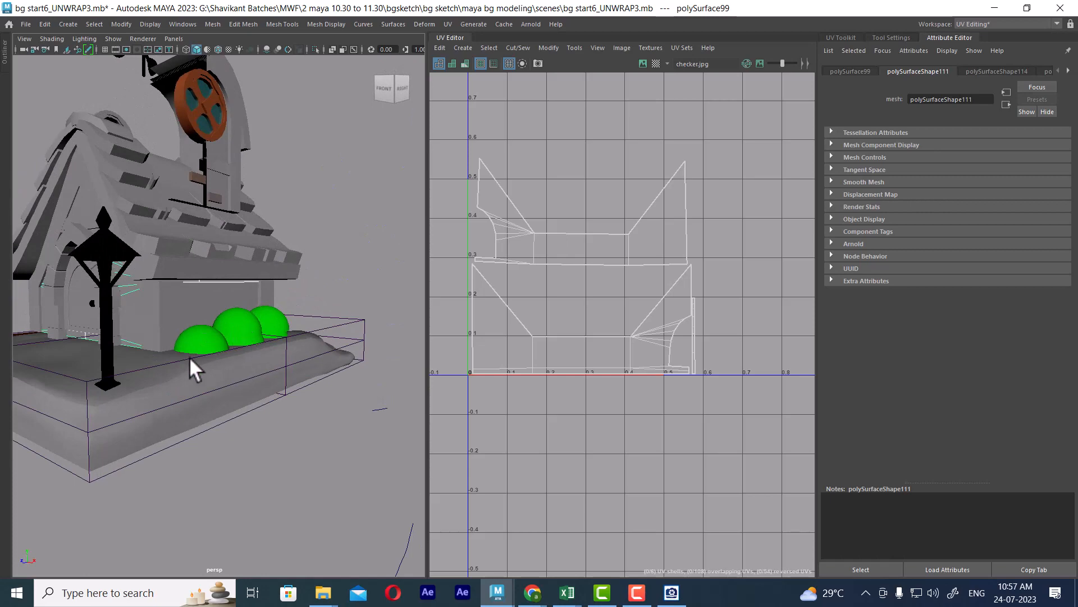
pyautogui.keyDown('alt'); pyautogui.moveTo(190, 358); pyautogui.dragTo(293, 435); pyautogui.keyUp('alt')
# - Select the parent group holding the body and dormer, and display all its shells in UV selection mode
pyautogui.press('Up')
pyautogui.press('Up')
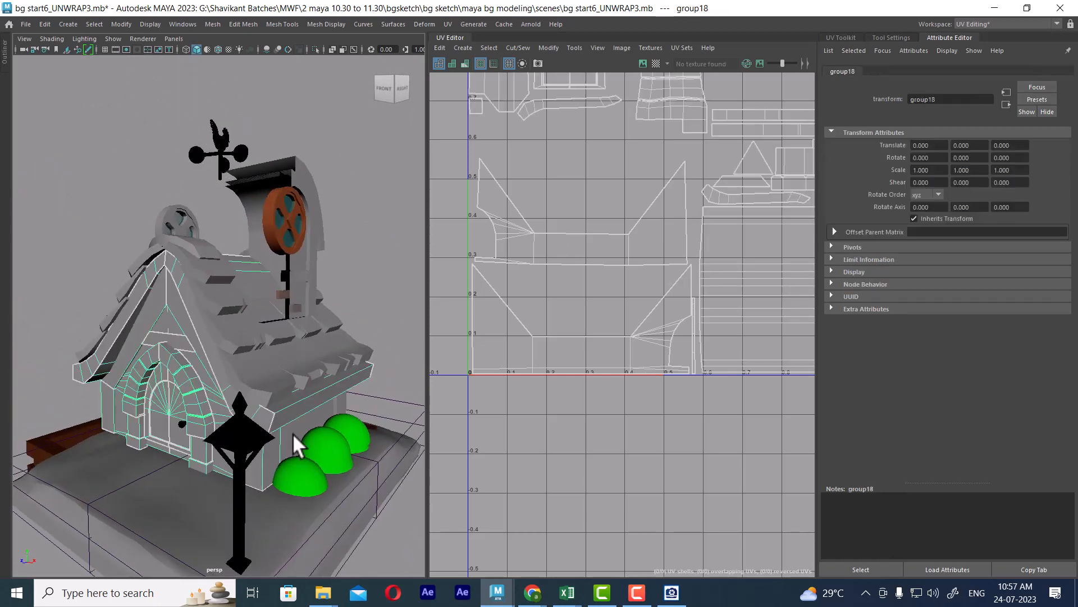
pyautogui.keyDown('alt'); pyautogui.moveTo(659, 303); pyautogui.dragTo(580, 194, button='right'); pyautogui.keyUp('alt')
pyautogui.keyDown('alt'); pyautogui.moveTo(685, 270); pyautogui.dragTo(555, 282, button='middle'); pyautogui.keyUp('alt')
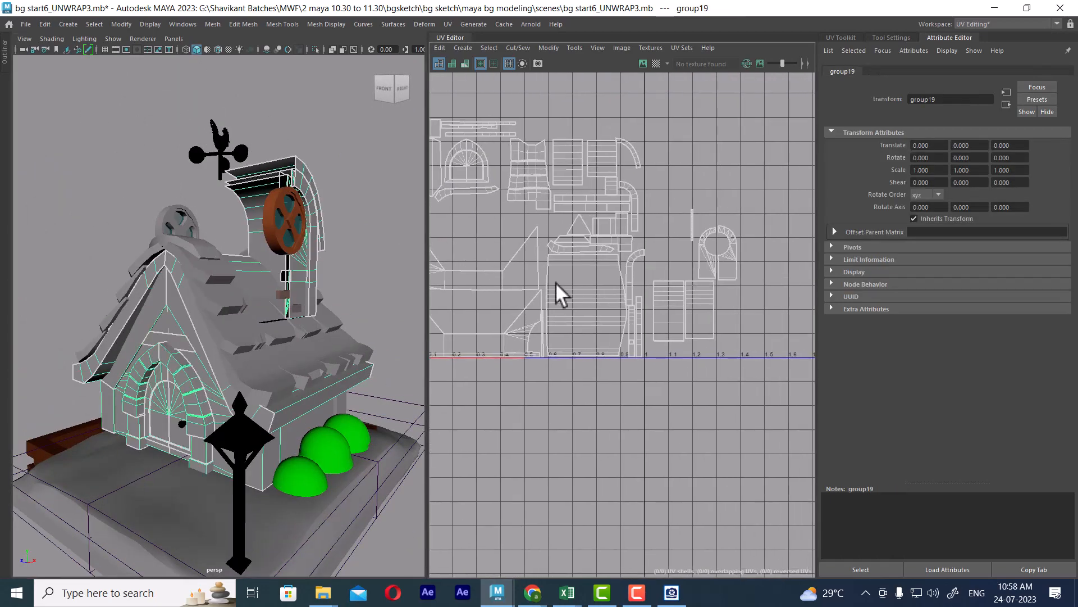
pyautogui.keyDown('alt'); pyautogui.moveTo(555, 283); pyautogui.dragTo(537, 270, button='right'); pyautogui.keyUp('alt')
pyautogui.keyDown('alt'); pyautogui.moveTo(625, 293); pyautogui.dragTo(702, 258, button='middle'); pyautogui.keyUp('alt')
pyautogui.moveTo(716, 225); pyautogui.dragTo(757, 223, button='right')
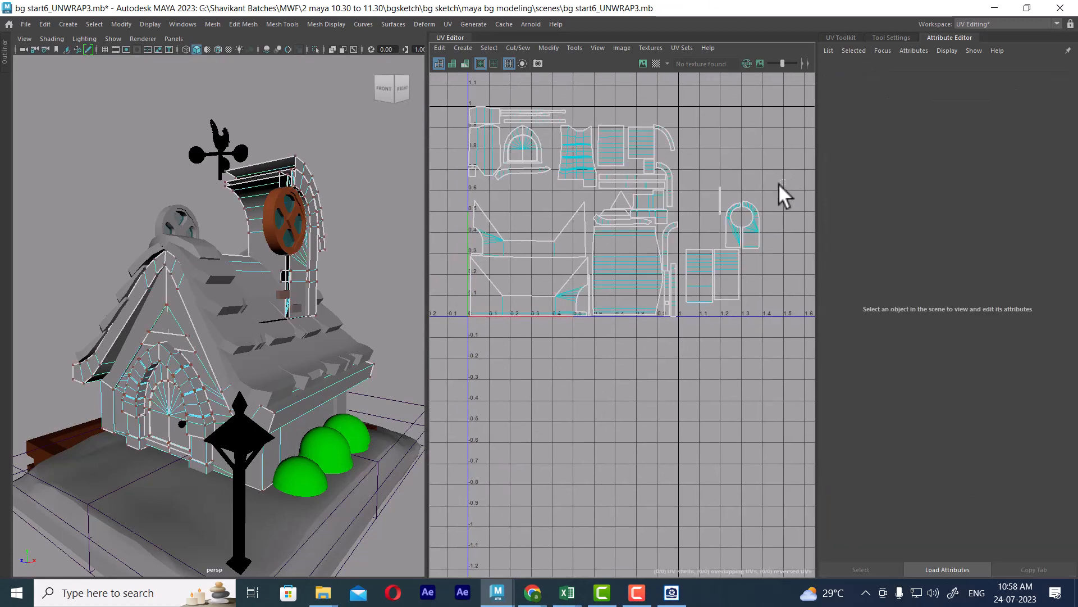
# - Select the upper UVs of the round-hole shell outside the UV square and locate them on the dormer's front wall
pyautogui.moveTo(779, 184); pyautogui.dragTo(735, 215)
pyautogui.keyDown('alt'); pyautogui.moveTo(325, 360); pyautogui.dragTo(117, 350); pyautogui.keyUp('alt')
pyautogui.keyDown('alt'); pyautogui.moveTo(233, 287); pyautogui.dragTo(337, 309, button='middle'); pyautogui.keyUp('alt')
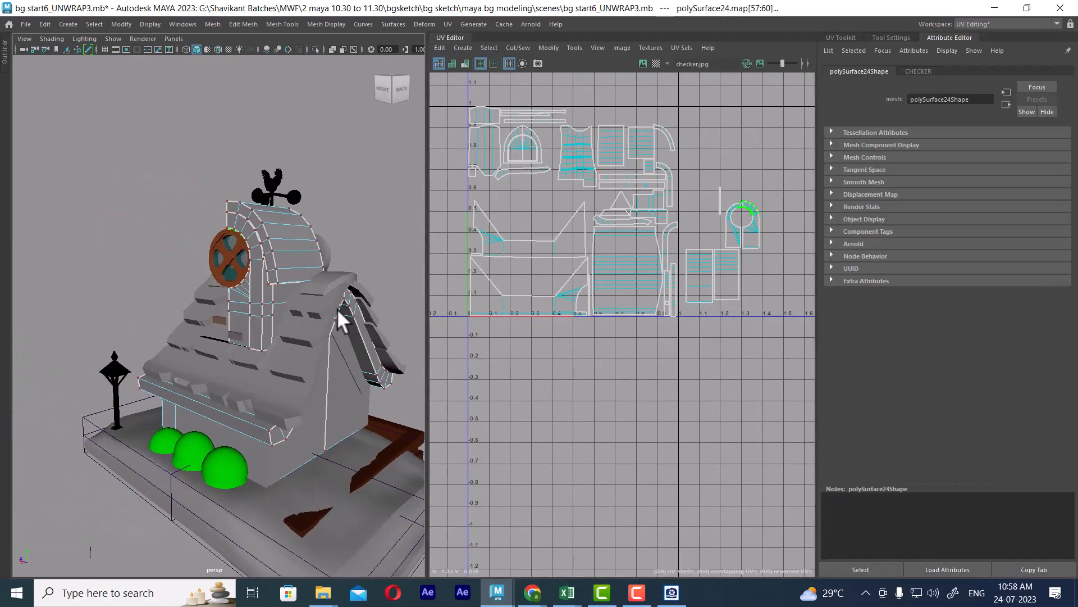
pyautogui.keyDown('alt'); pyautogui.moveTo(230, 315); pyautogui.dragTo(320, 324); pyautogui.keyUp('alt')
pyautogui.keyDown('alt'); pyautogui.moveTo(320, 325); pyautogui.dragTo(361, 332, button='right'); pyautogui.keyUp('alt')
pyautogui.keyDown('alt'); pyautogui.moveTo(361, 332); pyautogui.dragTo(318, 353, button='middle'); pyautogui.keyUp('alt')
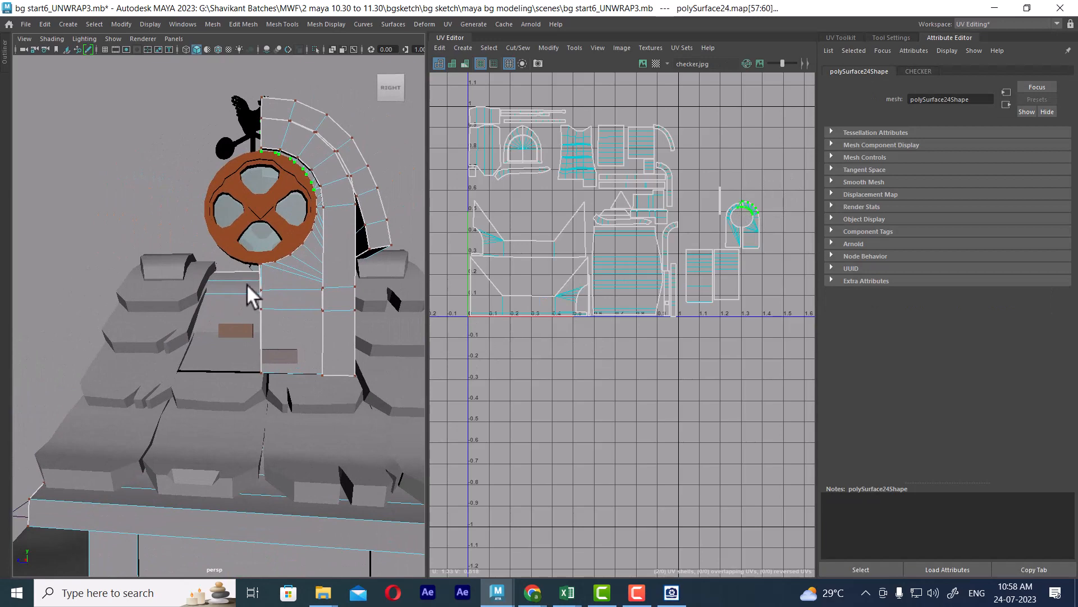
pyautogui.keyDown('alt'); pyautogui.moveTo(247, 284); pyautogui.dragTo(303, 336, button='right'); pyautogui.keyUp('alt')
# - Bring up the reference image and zoom in on the dormer in the coloured side view
pyautogui.click(672, 593)
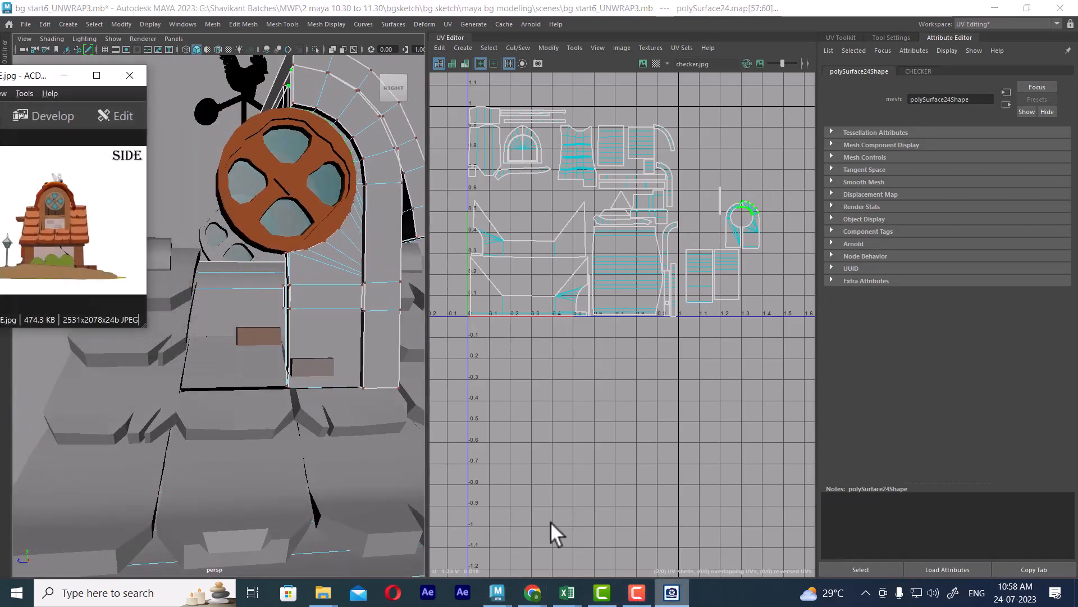
pyautogui.scroll(1, 65, 235)
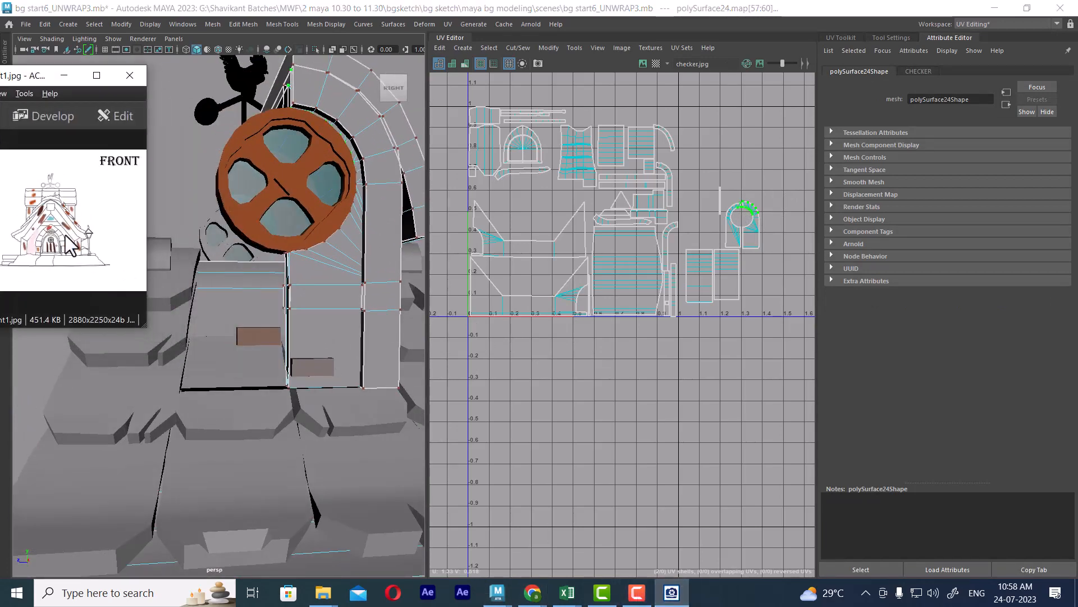
pyautogui.scroll(-1, 69, 234)
pyautogui.keyDown('ctrl'); pyautogui.scroll(3, 68, 234); pyautogui.keyUp('ctrl')
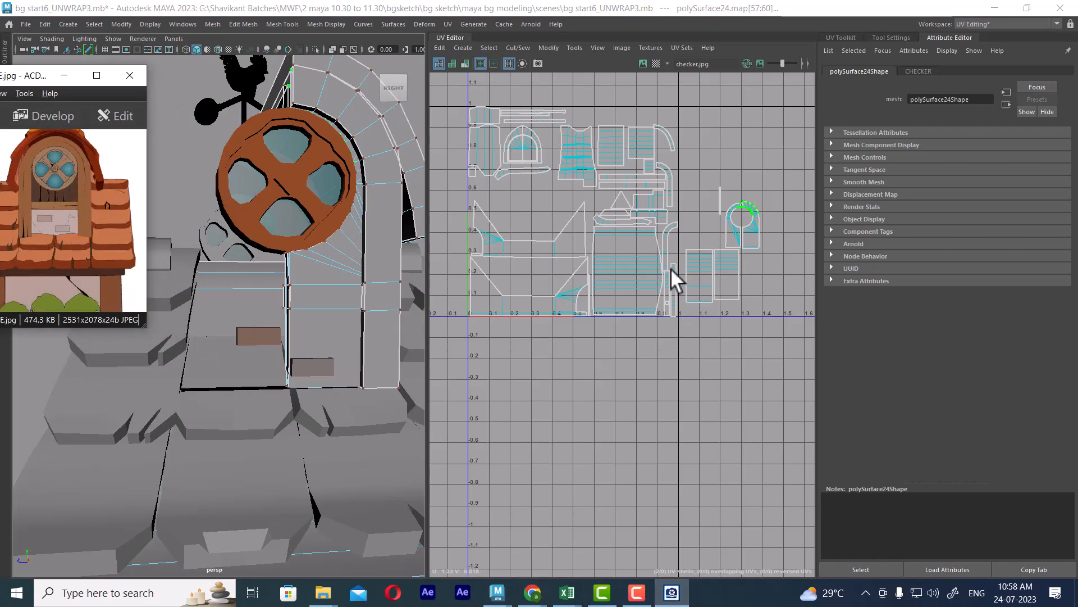
# - Select the whole round-hole dormer shell and move it into the gap between the two peaks of the upper wall shell
pyautogui.scroll(2, 759, 272)
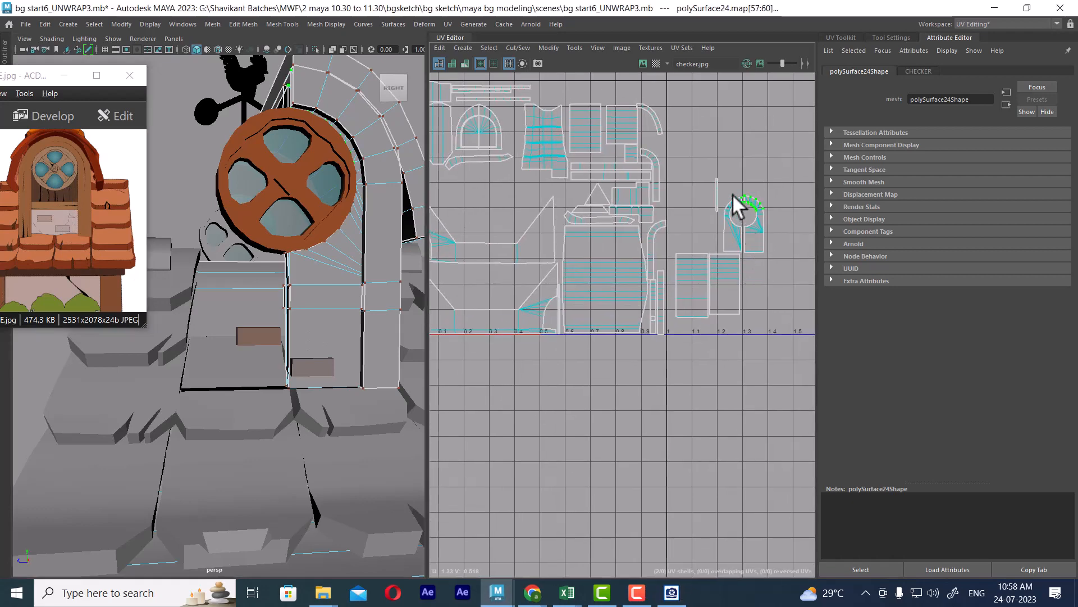
pyautogui.click(732, 221)
pyautogui.keyDown('ctrl'); pyautogui.moveTo(733, 221); pyautogui.dragTo(781, 252, button='right'); pyautogui.keyUp('ctrl')
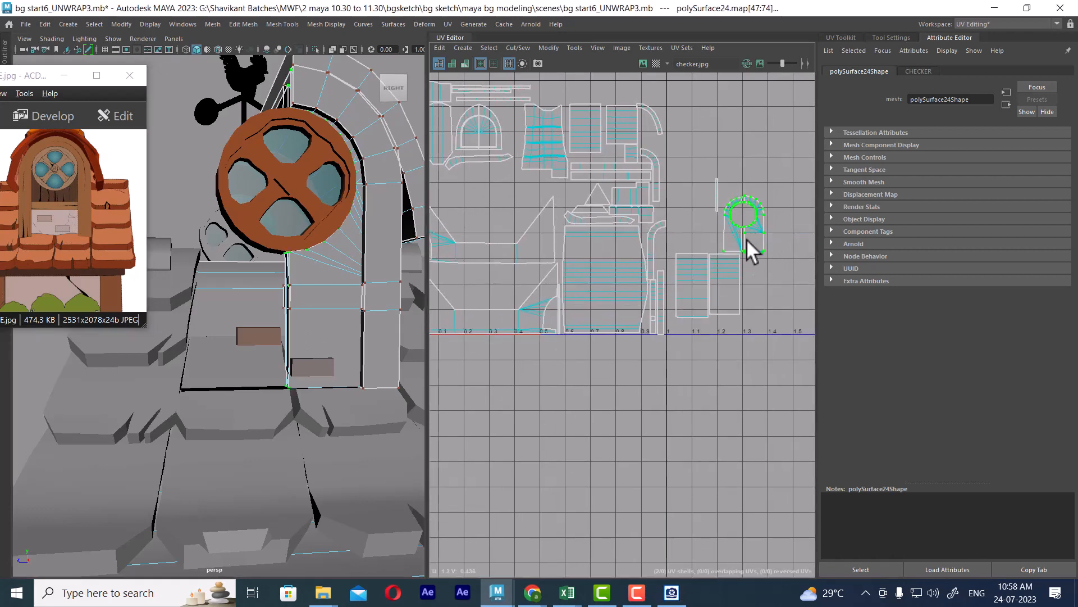
pyautogui.press('w')
pyautogui.moveTo(743, 230); pyautogui.dragTo(484, 215)
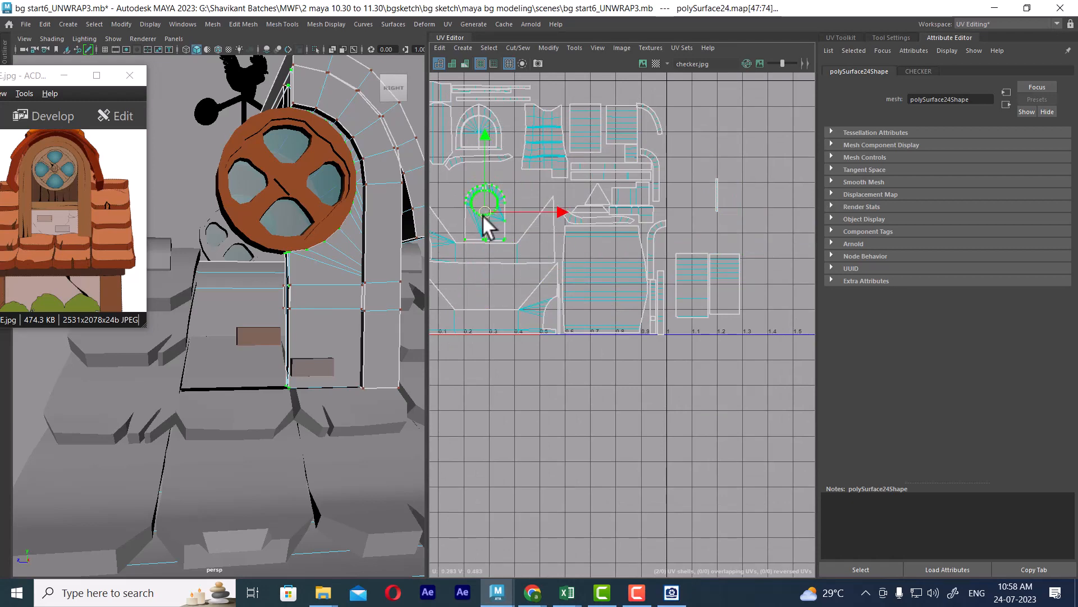
pyautogui.keyDown('alt'); pyautogui.moveTo(484, 215); pyautogui.dragTo(676, 274, button='middle'); pyautogui.keyUp('alt')
pyautogui.scroll(5, 676, 274)
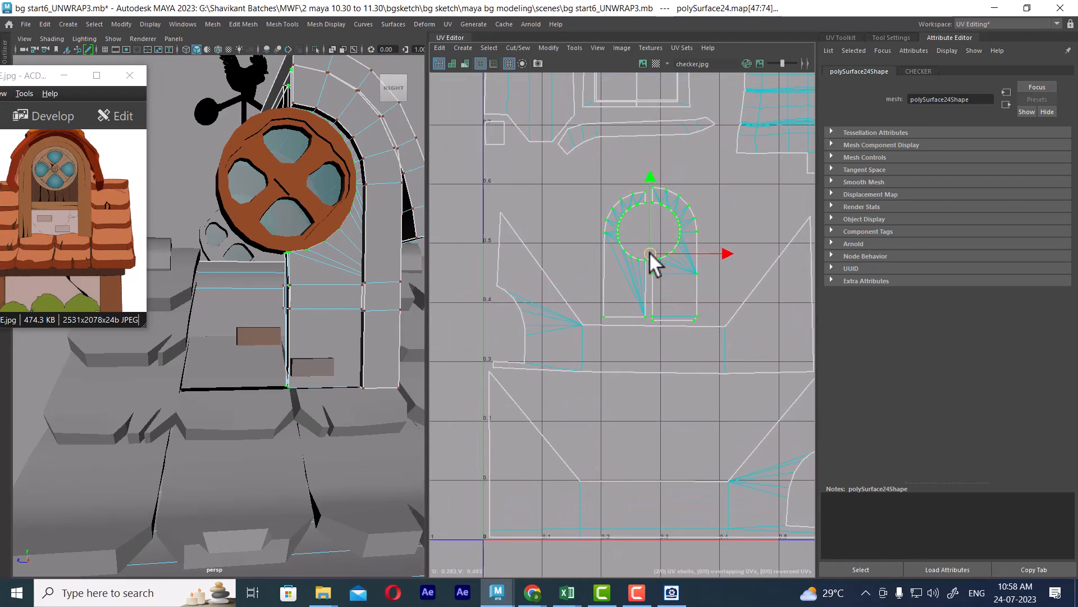
pyautogui.moveTo(650, 252); pyautogui.dragTo(641, 253)
pyautogui.scroll(-2, 330, 292)
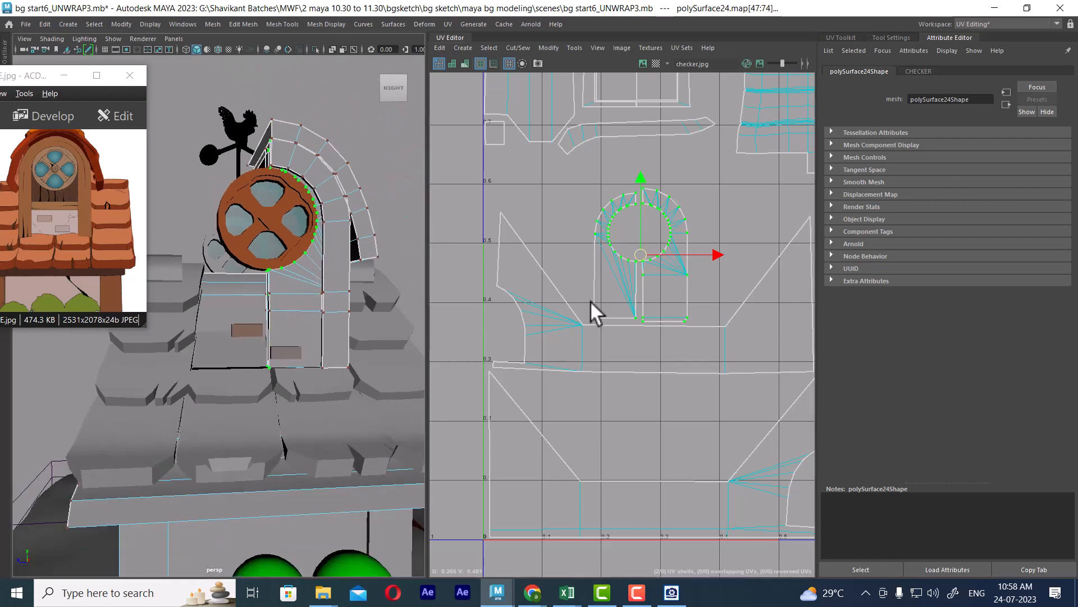
pyautogui.moveTo(636, 254); pyautogui.dragTo(630, 254)
# - Select the edge UVs of the right rectangular shell outside the UV square and show the dormer with its checker texture
pyautogui.scroll(-4, 631, 278)
pyautogui.keyDown('alt'); pyautogui.moveTo(652, 279); pyautogui.dragTo(596, 212, button='middle'); pyautogui.keyUp('alt')
pyautogui.scroll(-2, 629, 212)
pyautogui.scroll(1, 661, 267)
pyautogui.keyDown('alt'); pyautogui.moveTo(753, 272); pyautogui.dragTo(688, 267, button='middle'); pyautogui.keyUp('alt')
pyautogui.scroll(1, 661, 267)
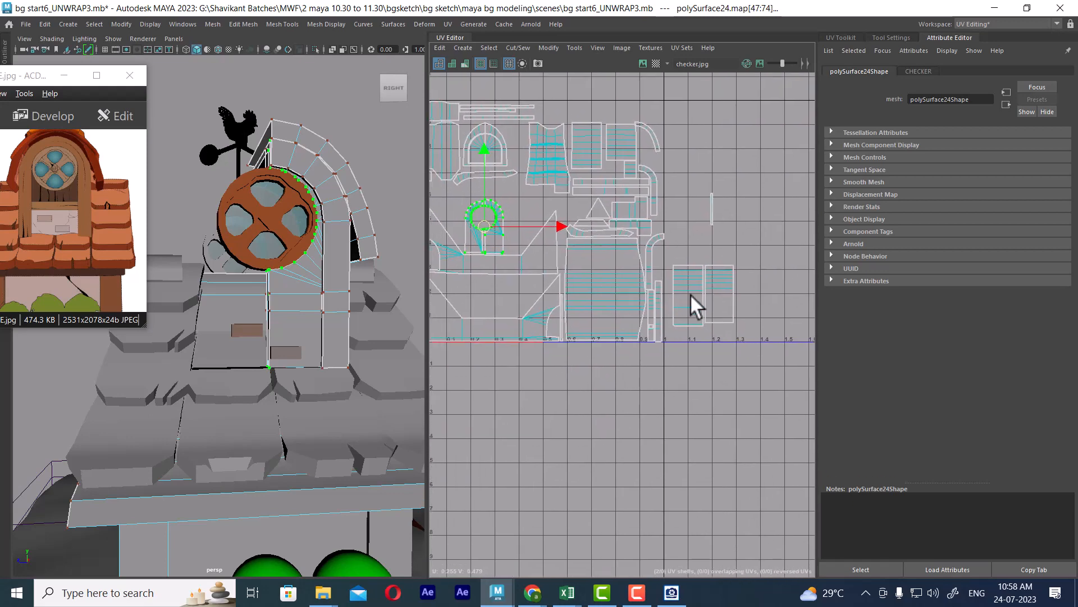
pyautogui.moveTo(740, 262); pyautogui.dragTo(716, 326)
pyautogui.keyDown('alt'); pyautogui.moveTo(351, 306); pyautogui.dragTo(236, 300); pyautogui.keyUp('alt')
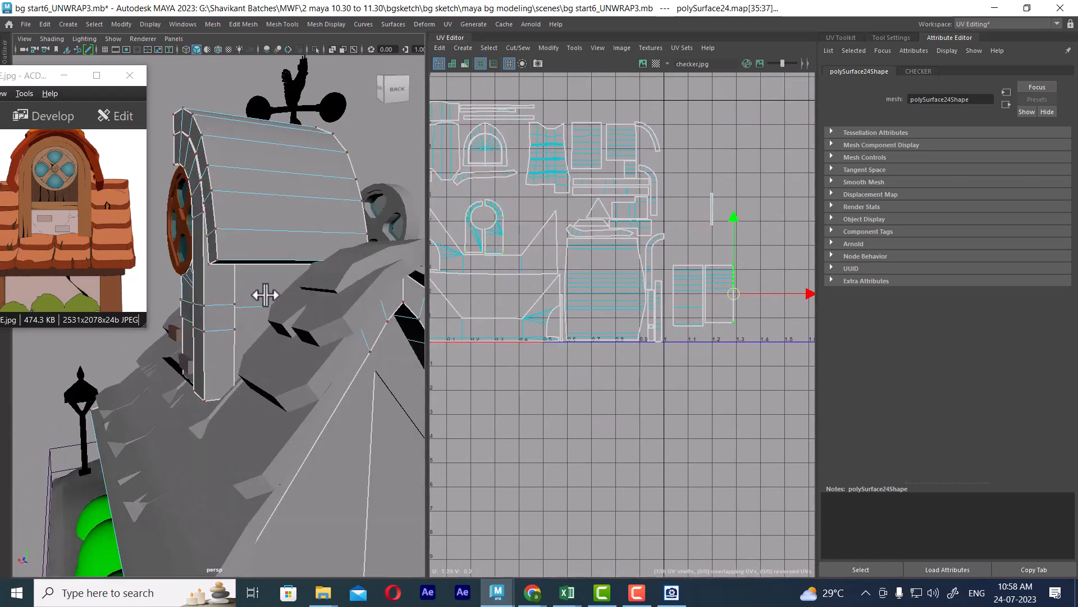
pyautogui.press('4')
pyautogui.press('5')
pyautogui.press('6')
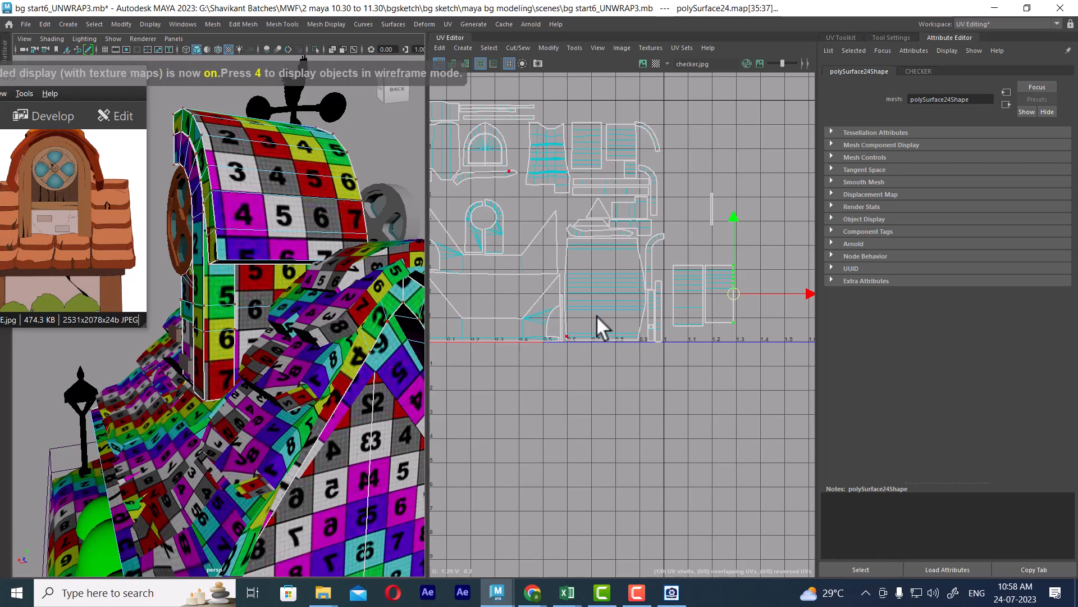
# - Move the entire right rectangular shell close beside the round-hole shell, and nudge the round-hole shell's left half slightly
pyautogui.keyDown('ctrl'); pyautogui.moveTo(716, 287); pyautogui.dragTo(779, 329, button='right'); pyautogui.keyUp('ctrl')
pyautogui.moveTo(722, 293); pyautogui.dragTo(518, 214)
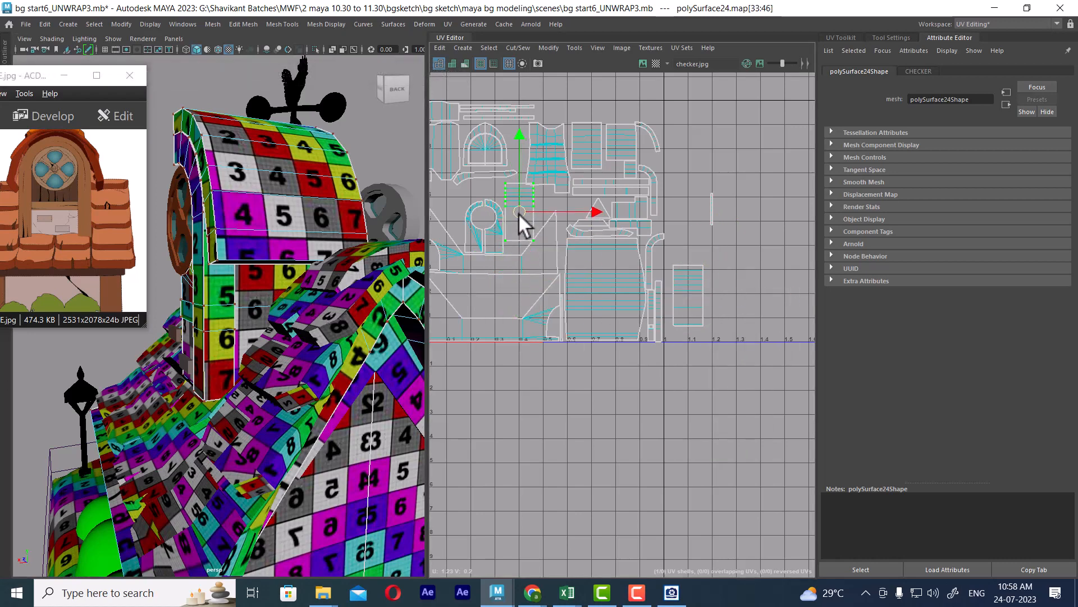
pyautogui.keyDown('alt'); pyautogui.moveTo(484, 258); pyautogui.dragTo(549, 245, button='middle'); pyautogui.keyUp('alt')
pyautogui.keyDown('alt'); pyautogui.moveTo(549, 245); pyautogui.dragTo(576, 328, button='right'); pyautogui.keyUp('alt')
pyautogui.click(541, 198)
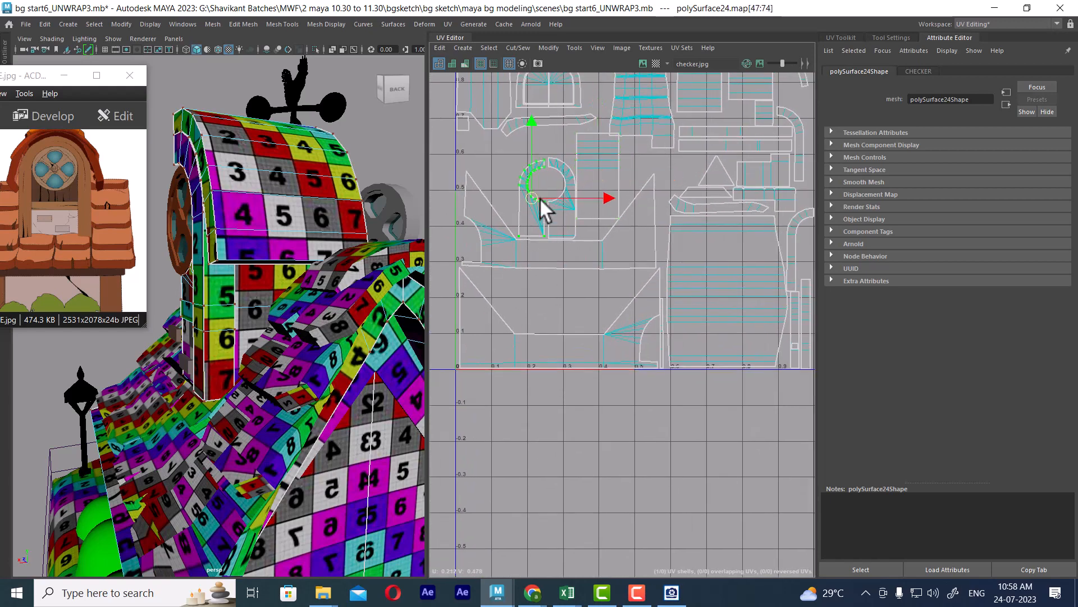
pyautogui.moveTo(530, 198)
pyautogui.mouseDown()
pyautogui.moveTo(541, 298)
pyautogui.moveTo(532, 200)
pyautogui.mouseUp()
# - Examine the packed UV layout and the remaining shells outside the UV square for free space
pyautogui.keyDown('alt'); pyautogui.moveTo(553, 239); pyautogui.dragTo(562, 203, button='middle'); pyautogui.keyUp('alt')
pyautogui.keyDown('alt'); pyautogui.moveTo(622, 248); pyautogui.dragTo(584, 225, button='right'); pyautogui.keyUp('alt')
pyautogui.keyDown('alt'); pyautogui.moveTo(572, 291); pyautogui.dragTo(570, 296, button='middle'); pyautogui.keyUp('alt')
pyautogui.keyDown('alt'); pyautogui.moveTo(604, 311); pyautogui.dragTo(594, 259, button='right'); pyautogui.keyUp('alt')
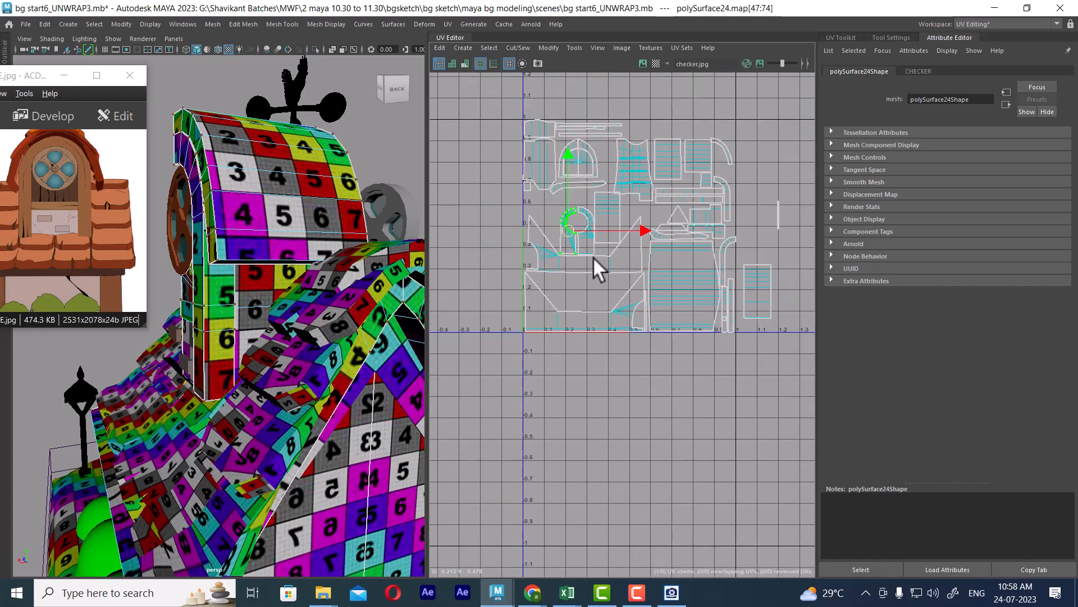
pyautogui.keyDown('alt'); pyautogui.moveTo(349, 267); pyautogui.dragTo(286, 312); pyautogui.keyUp('alt')
pyautogui.keyDown('alt'); pyautogui.moveTo(605, 292); pyautogui.dragTo(632, 280, button='right'); pyautogui.keyUp('alt')
pyautogui.keyDown('alt'); pyautogui.moveTo(607, 259); pyautogui.dragTo(640, 322, button='middle'); pyautogui.keyUp('alt')
pyautogui.keyDown('alt'); pyautogui.moveTo(640, 323); pyautogui.dragTo(685, 299, button='right'); pyautogui.keyUp('alt')
pyautogui.keyDown('alt'); pyautogui.moveTo(685, 299); pyautogui.dragTo(642, 277, button='middle'); pyautogui.keyUp('alt')
pyautogui.keyDown('alt'); pyautogui.moveTo(641, 278); pyautogui.dragTo(587, 256, button='right'); pyautogui.keyUp('alt')
pyautogui.keyDown('alt'); pyautogui.moveTo(618, 291); pyautogui.dragTo(567, 287, button='middle'); pyautogui.keyUp('alt')
pyautogui.keyDown('alt'); pyautogui.moveTo(567, 287); pyautogui.dragTo(709, 262, button='right'); pyautogui.keyUp('alt')
# - Select the whole remaining rectangular shell outside the UV square and check where it lies on the house
pyautogui.moveTo(703, 373); pyautogui.dragTo(704, 373)
pyautogui.keyDown('ctrl'); pyautogui.moveTo(732, 355); pyautogui.dragTo(790, 382, button='right'); pyautogui.keyUp('ctrl')
pyautogui.keyDown('alt'); pyautogui.moveTo(248, 356); pyautogui.dragTo(494, 338); pyautogui.keyUp('alt')
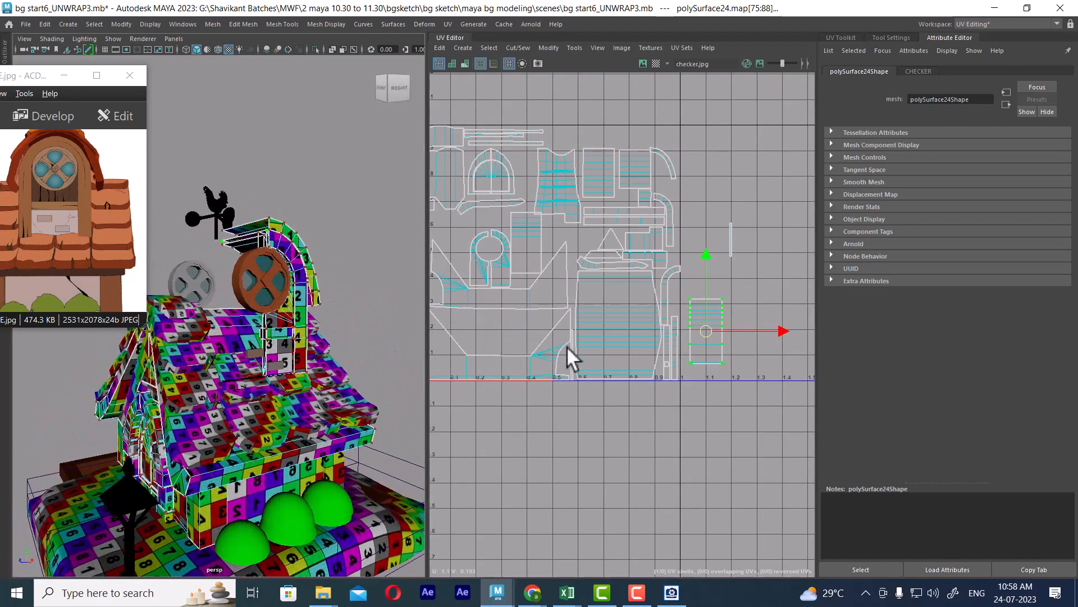
pyautogui.keyDown('alt'); pyautogui.moveTo(590, 348); pyautogui.dragTo(689, 352, button='right'); pyautogui.keyUp('alt')
pyautogui.keyDown('alt'); pyautogui.moveTo(688, 351); pyautogui.dragTo(722, 340, button='middle'); pyautogui.keyUp('alt')
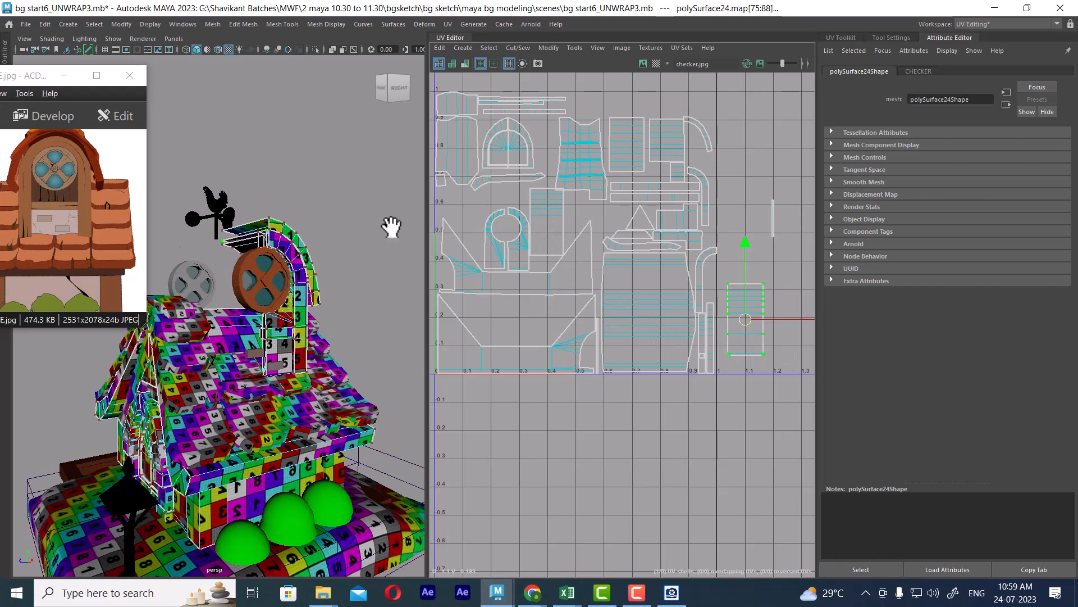
# - Select both rectangular UV shells, one beside the round-hole shell and one outside the UV square, and try Stack Similar on them
pyautogui.click(561, 213)
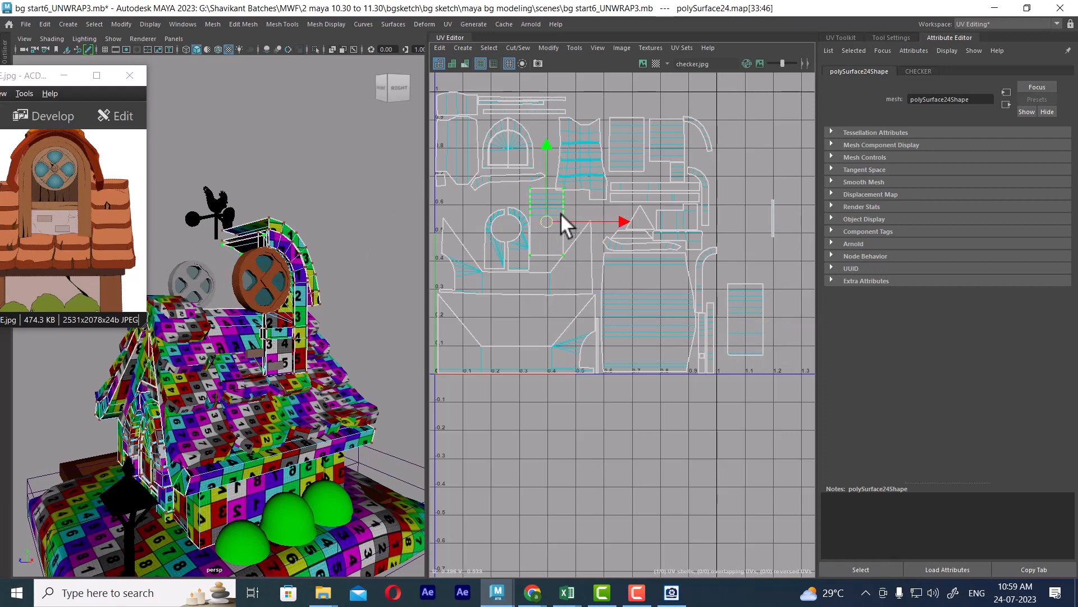
pyautogui.click(763, 315)
pyautogui.click(844, 38)
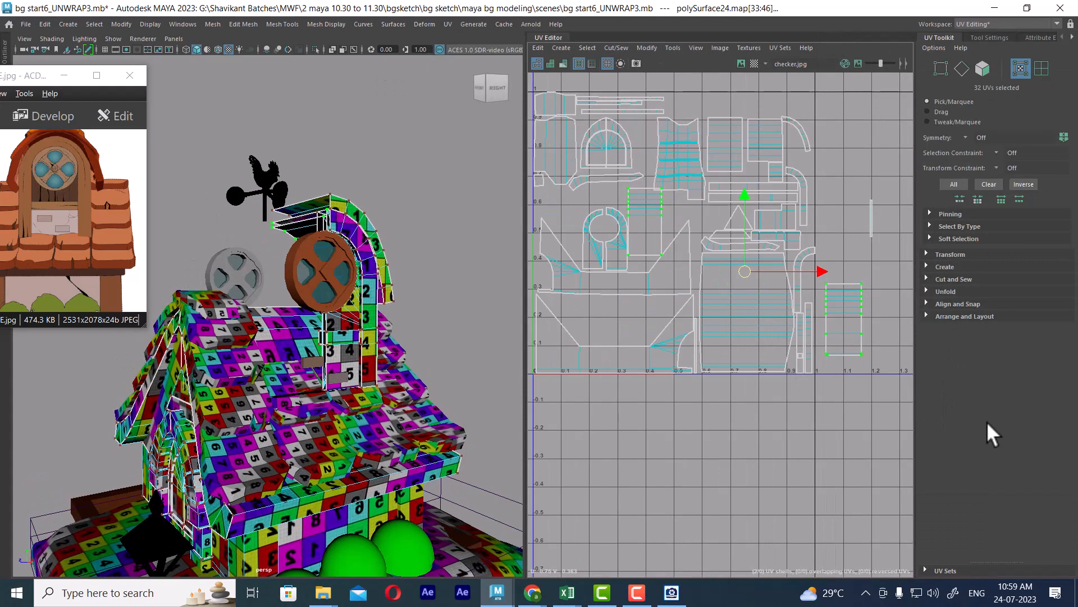
pyautogui.click(965, 316)
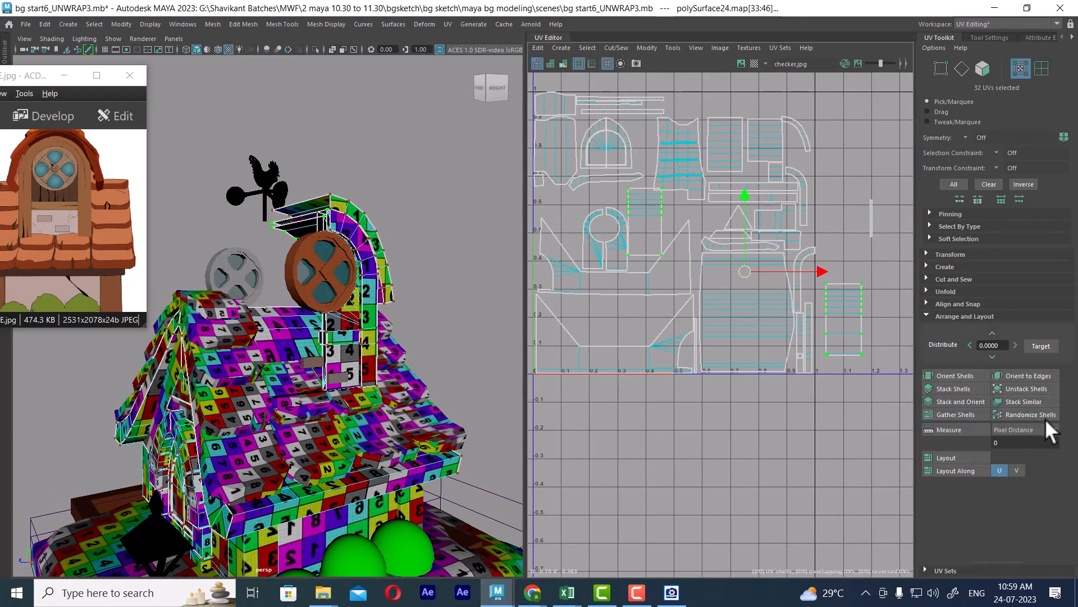
pyautogui.click(1049, 401)
# - Move both selected rectangular shells well clear of the packed layout into the empty area outside the UV square
pyautogui.keyDown('alt'); pyautogui.moveTo(793, 362); pyautogui.dragTo(723, 372, button='middle'); pyautogui.keyUp('alt')
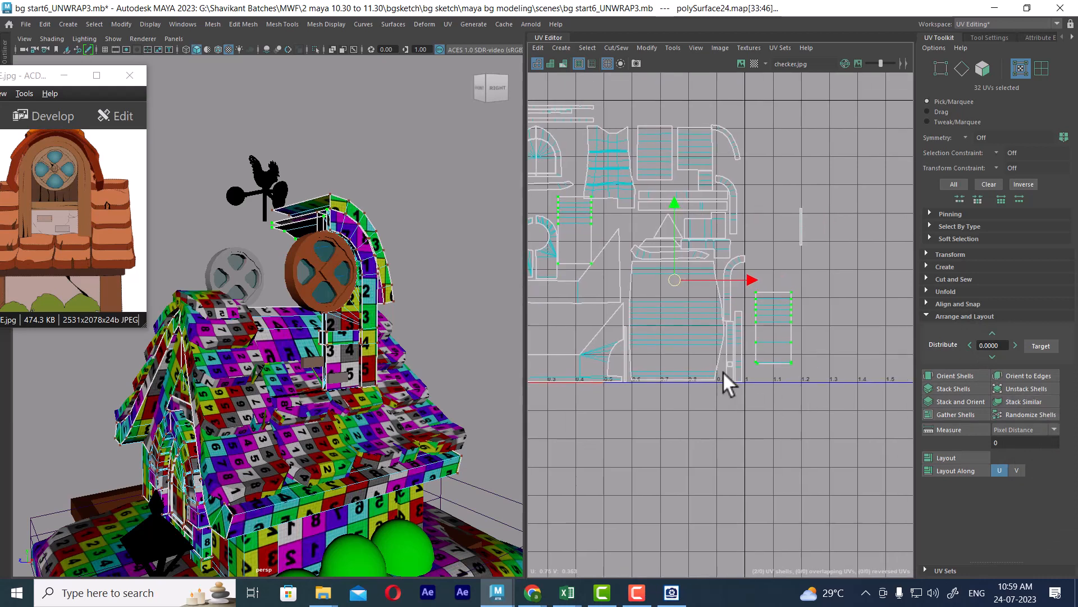
pyautogui.moveTo(678, 271); pyautogui.dragTo(850, 250)
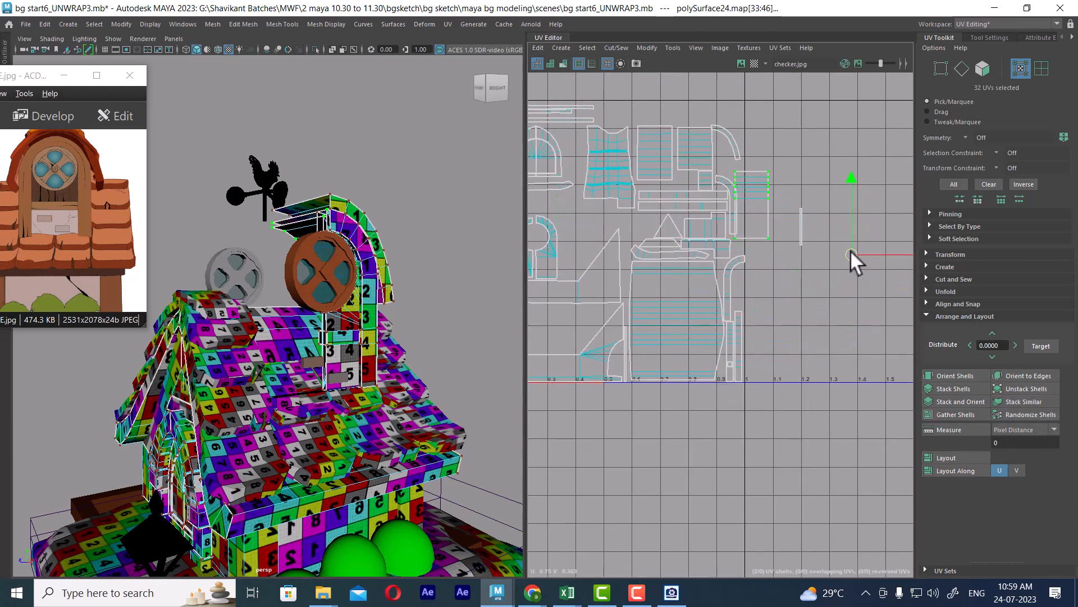
pyautogui.scroll(-3, 850, 250)
pyautogui.keyDown('alt'); pyautogui.moveTo(850, 250); pyautogui.dragTo(709, 265, button='middle'); pyautogui.keyUp('alt')
pyautogui.moveTo(708, 265); pyautogui.dragTo(765, 248)
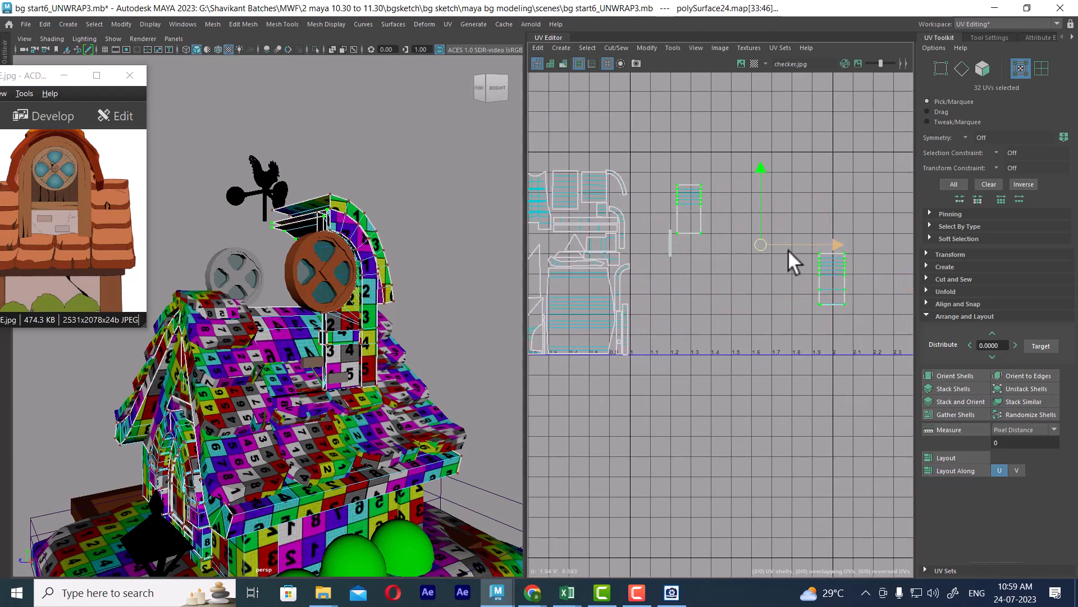
# - Switch to UV shell selection and select the two rectangular shells outside the UV square
pyautogui.click(834, 318)
pyautogui.moveTo(850, 245); pyautogui.dragTo(796, 365)
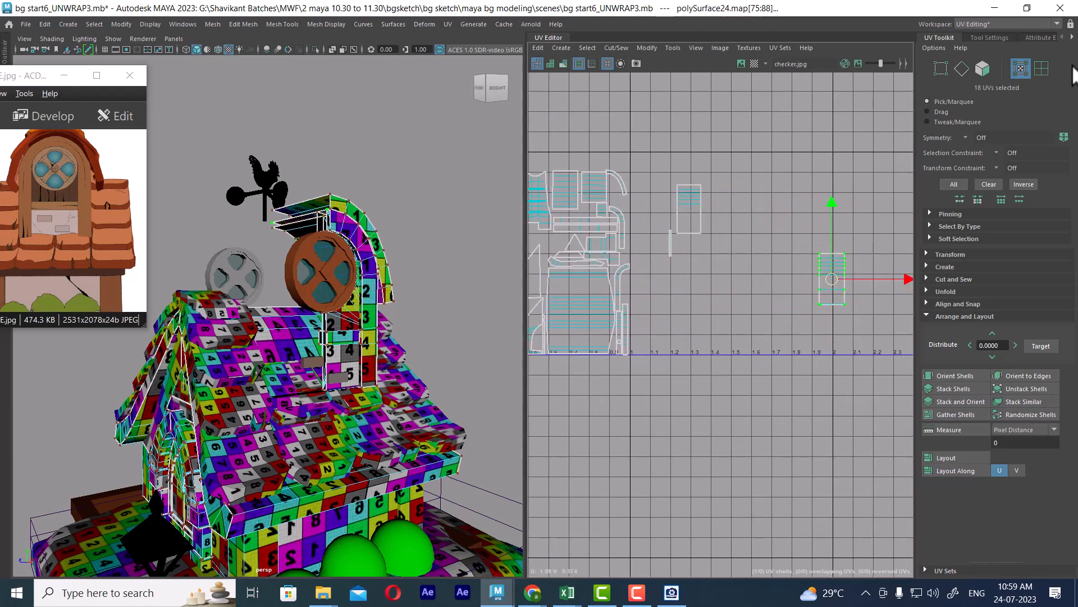
pyautogui.click(1042, 67)
pyautogui.click(837, 293)
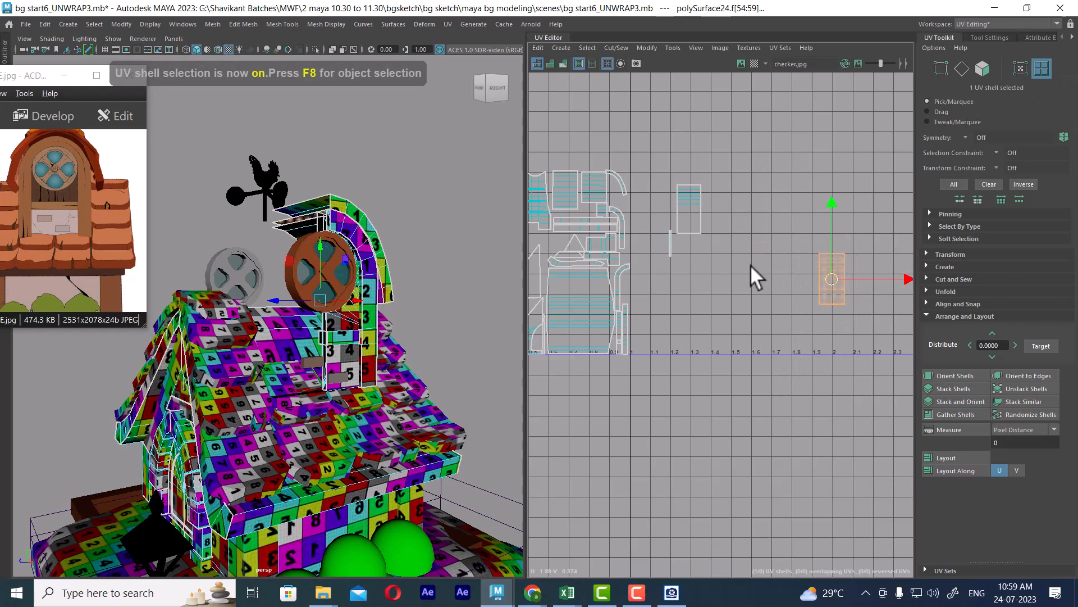
pyautogui.keyDown('shift'); pyautogui.click(685, 205); pyautogui.keyUp('shift')
# - Try the Randomize, Gather, and Stack and Orient arrangements on the two rectangular shells and undo the unwanted result
pyautogui.scroll(2, 765, 303)
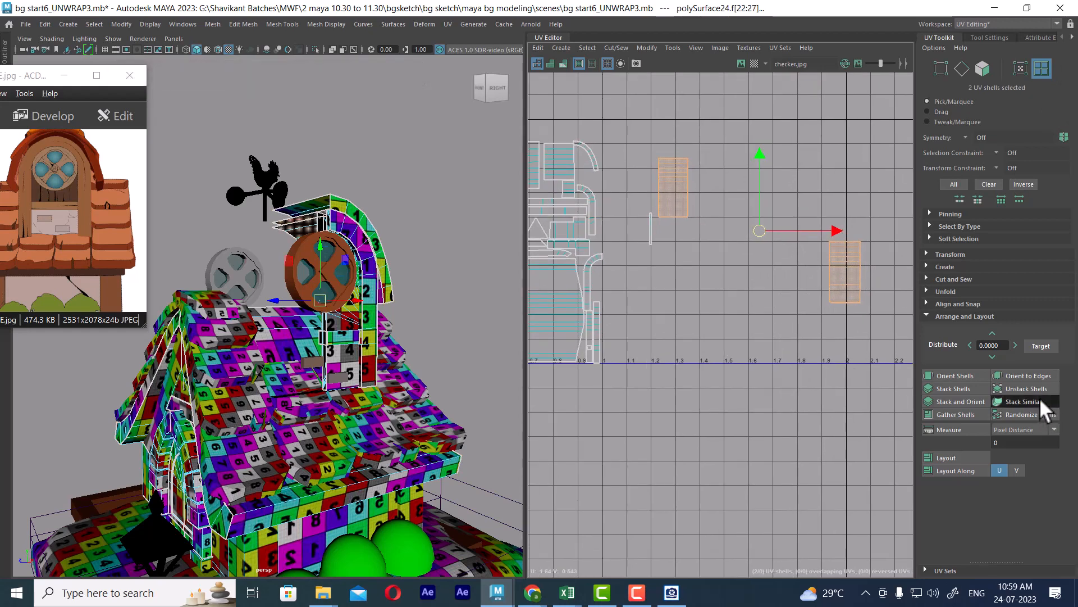
pyautogui.click(1040, 414)
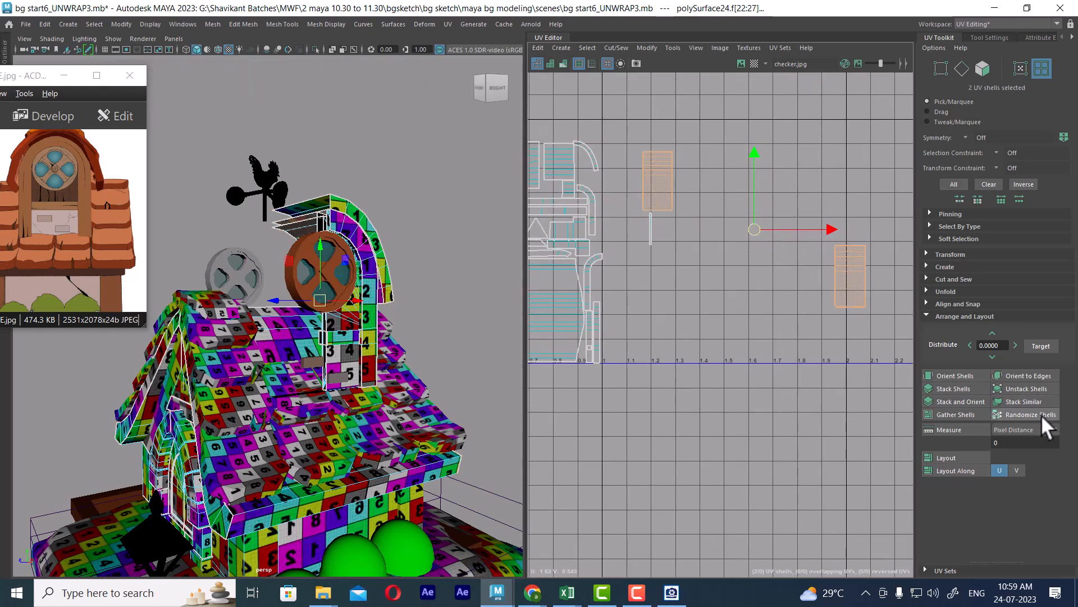
pyautogui.click(969, 413)
pyautogui.scroll(-3, 702, 290)
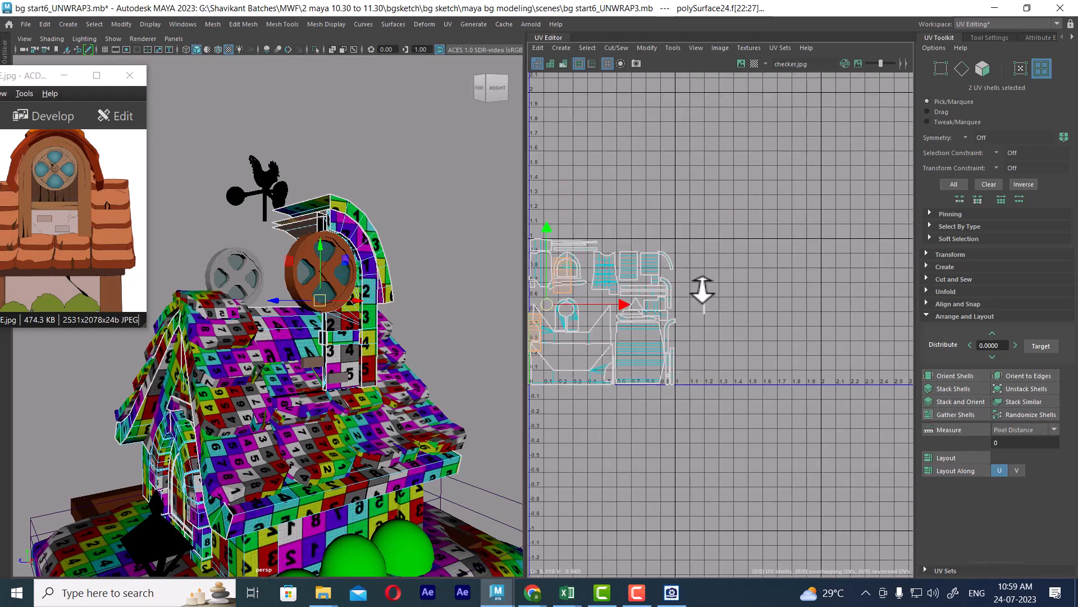
pyautogui.scroll(2, 702, 291)
pyautogui.click(1001, 411)
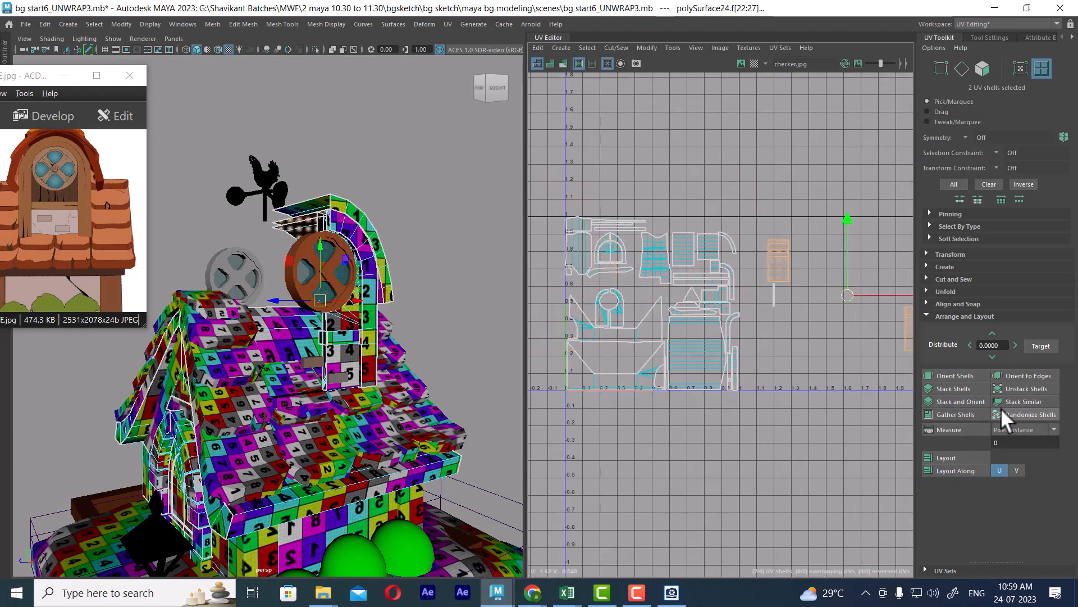
pyautogui.click(970, 400)
pyautogui.keyDown('alt'); pyautogui.moveTo(814, 360); pyautogui.dragTo(682, 332, button='middle'); pyautogui.keyUp('alt')
pyautogui.keyDown('alt'); pyautogui.moveTo(682, 332); pyautogui.dragTo(806, 413, button='right'); pyautogui.keyUp('alt')
pyautogui.hotkey('ctrl', 'z')
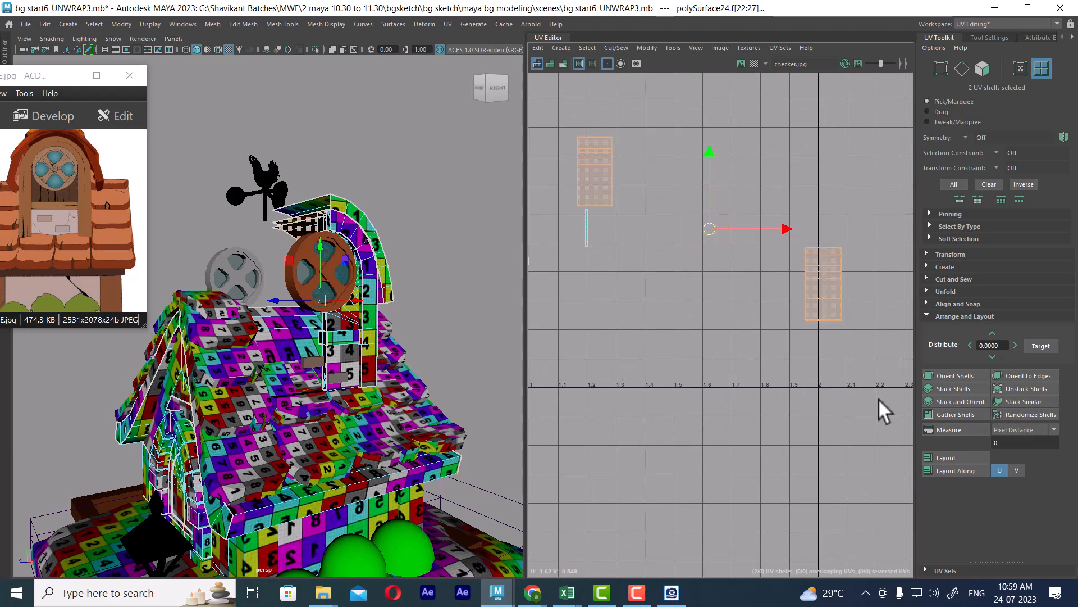
# - Stack the two rectangular shells on top of each other and move the stack nearer to the UV square
pyautogui.click(966, 385)
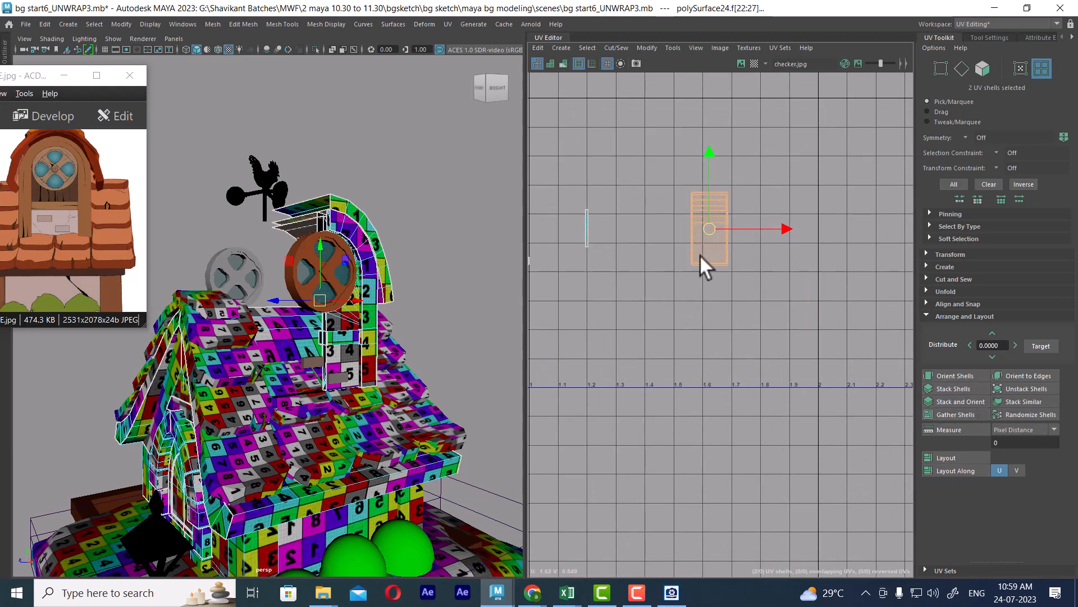
pyautogui.keyDown('alt'); pyautogui.moveTo(700, 264); pyautogui.dragTo(750, 334, button='middle'); pyautogui.keyUp('alt')
pyautogui.moveTo(749, 333); pyautogui.dragTo(725, 347)
pyautogui.keyDown('alt'); pyautogui.moveTo(661, 340); pyautogui.dragTo(781, 290, button='middle'); pyautogui.keyUp('alt')
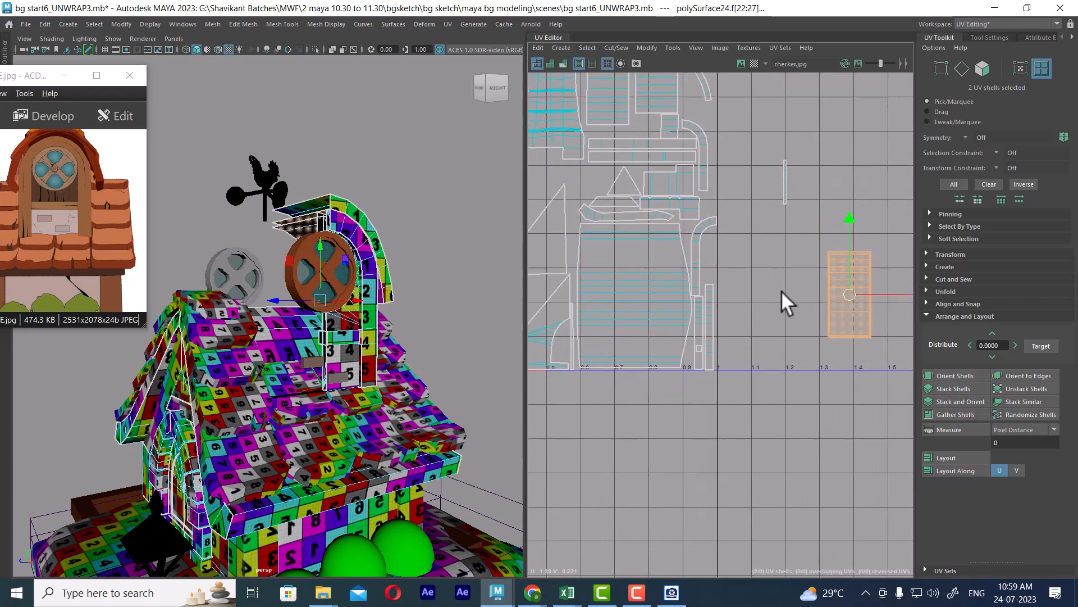
pyautogui.scroll(-3, 805, 389)
# - Move the stacked rectangular shells into the UV square, into the free space close beside the right half of the round-hole shell
pyautogui.moveTo(847, 323); pyautogui.dragTo(652, 318)
pyautogui.keyDown('alt'); pyautogui.moveTo(643, 359); pyautogui.dragTo(747, 349, button='middle'); pyautogui.keyUp('alt')
pyautogui.scroll(4, 746, 350)
pyautogui.keyDown('alt'); pyautogui.moveTo(734, 291); pyautogui.dragTo(756, 336, button='middle'); pyautogui.keyUp('alt')
pyautogui.scroll(1, 755, 336)
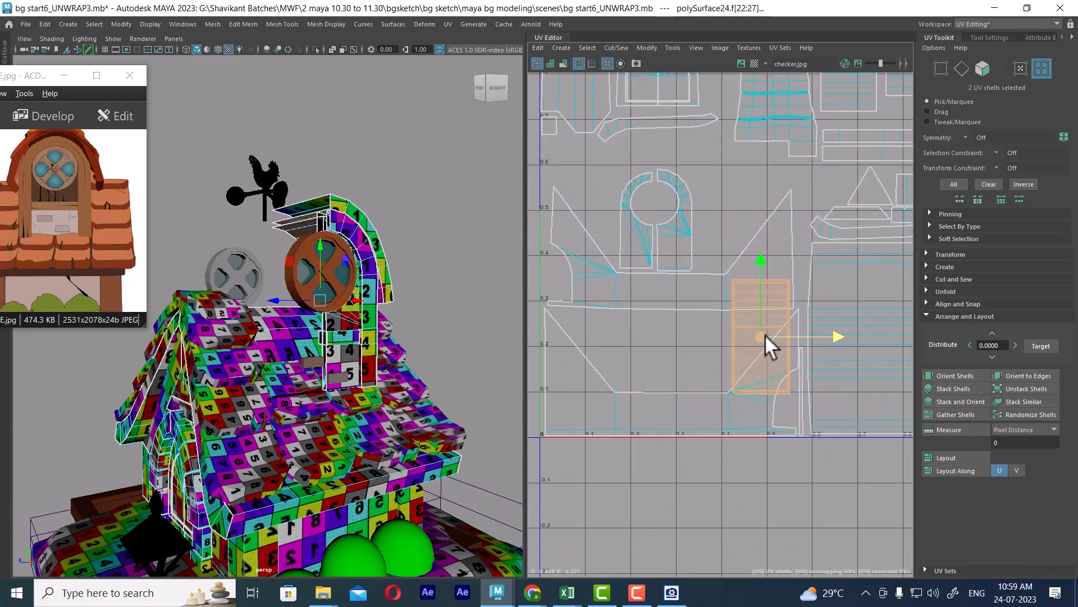
pyautogui.moveTo(766, 344); pyautogui.dragTo(727, 199)
pyautogui.scroll(3, 715, 192)
pyautogui.scroll(2, 766, 291)
pyautogui.keyDown('alt'); pyautogui.moveTo(775, 254); pyautogui.dragTo(770, 337, button='middle'); pyautogui.keyUp('alt')
pyautogui.scroll(-3, 797, 313)
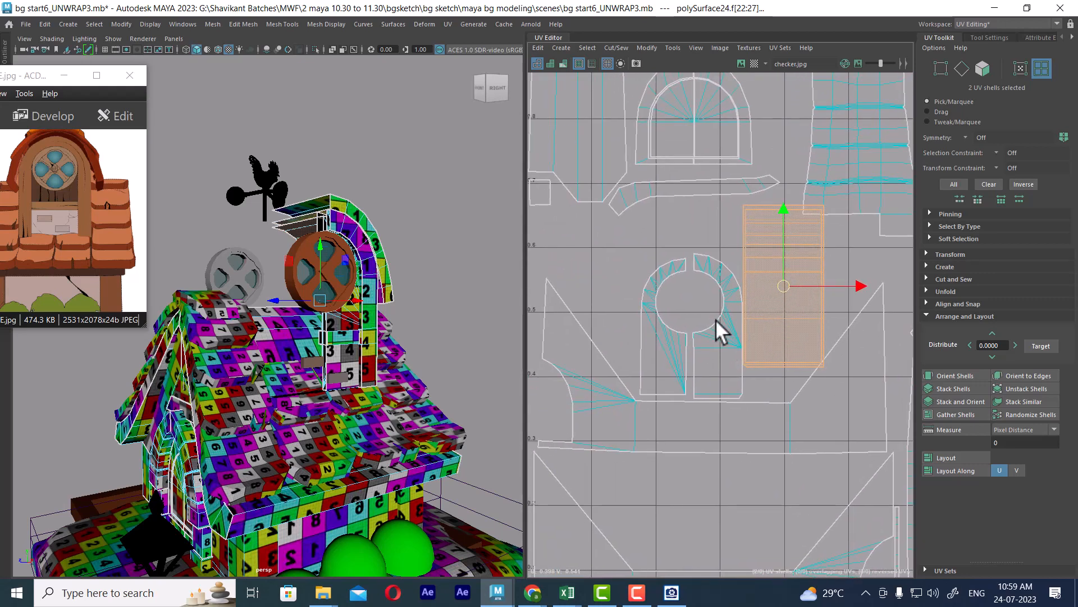
# - Move the right half of the round-hole shell across to the upper left of its left half
pyautogui.click(707, 264)
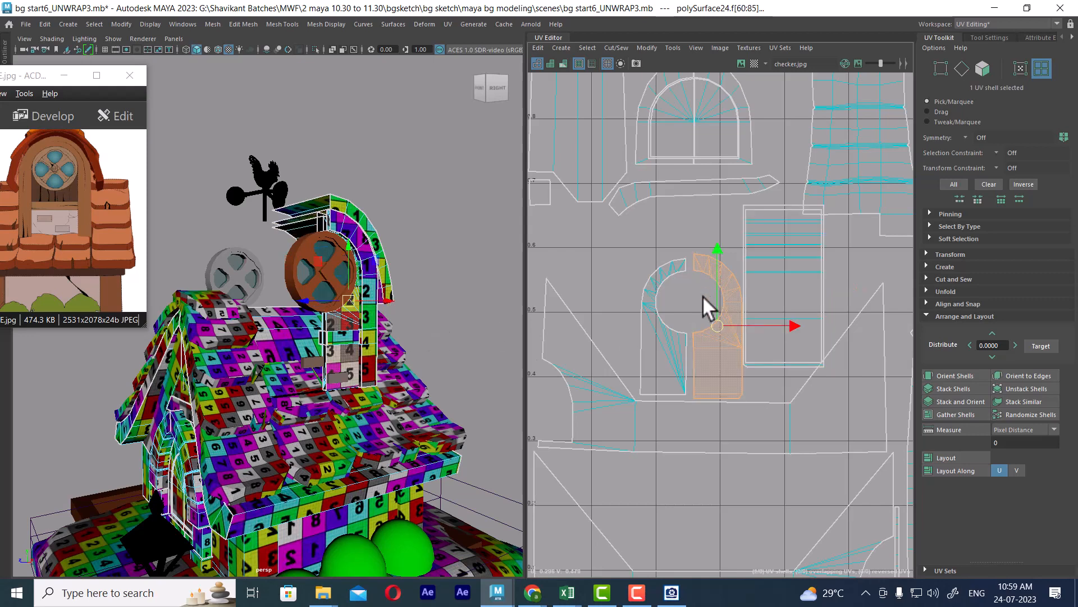
pyautogui.moveTo(722, 327); pyautogui.dragTo(639, 273)
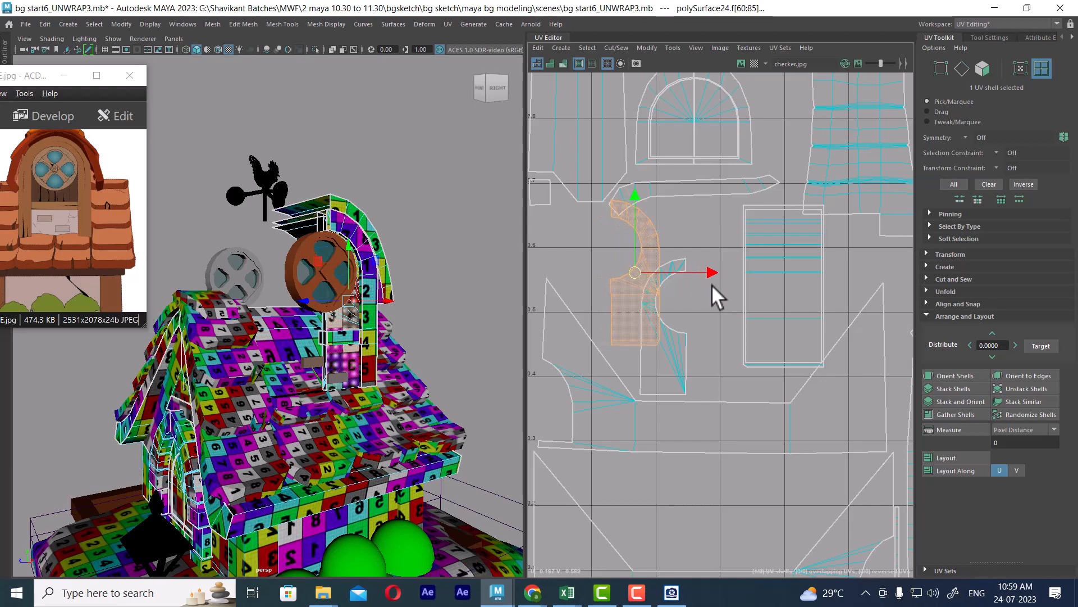
pyautogui.moveTo(757, 272); pyautogui.dragTo(766, 282)
pyautogui.keyDown('alt'); pyautogui.moveTo(777, 351); pyautogui.dragTo(731, 260, button='right'); pyautogui.keyUp('alt')
pyautogui.keyDown('alt'); pyautogui.moveTo(731, 260); pyautogui.dragTo(714, 243, button='middle'); pyautogui.keyUp('alt')
pyautogui.keyDown('alt'); pyautogui.moveTo(714, 244); pyautogui.dragTo(752, 312, button='right'); pyautogui.keyUp('alt')
pyautogui.keyDown('alt'); pyautogui.moveTo(753, 312); pyautogui.dragTo(780, 282, button='middle'); pyautogui.keyUp('alt')
pyautogui.keyDown('alt'); pyautogui.moveTo(822, 420); pyautogui.dragTo(698, 305, button='right'); pyautogui.keyUp('alt')
# - Place the right half of the round-hole shell beside the stacked rectangles and set the left half close against it
pyautogui.click(694, 291)
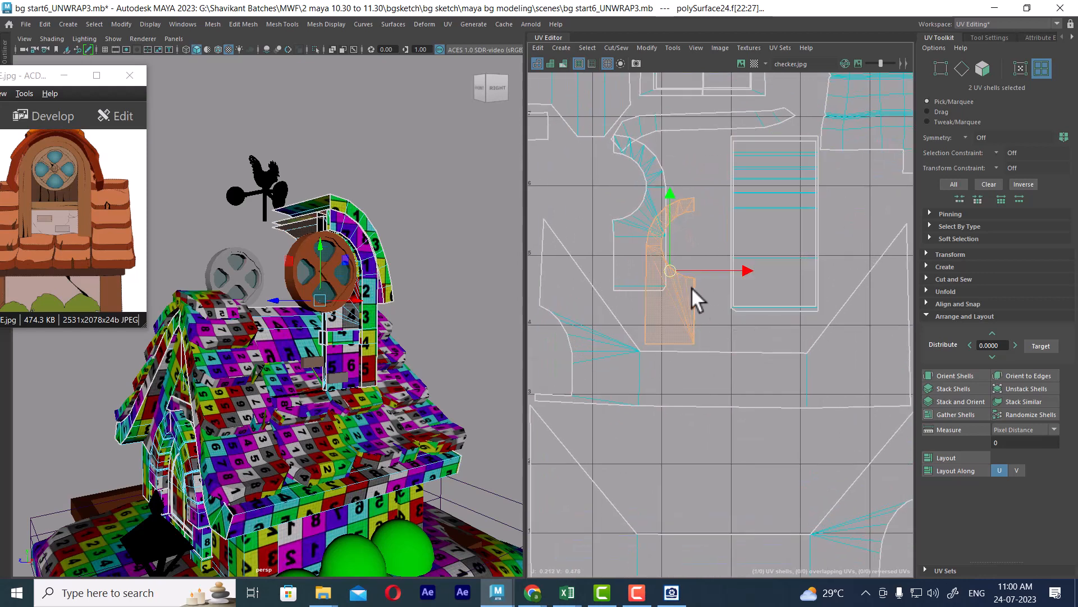
pyautogui.keyDown('alt'); pyautogui.moveTo(676, 272); pyautogui.dragTo(605, 200, button='middle'); pyautogui.keyUp('alt')
pyautogui.moveTo(603, 206); pyautogui.dragTo(698, 217)
pyautogui.click(660, 233)
pyautogui.click(621, 211)
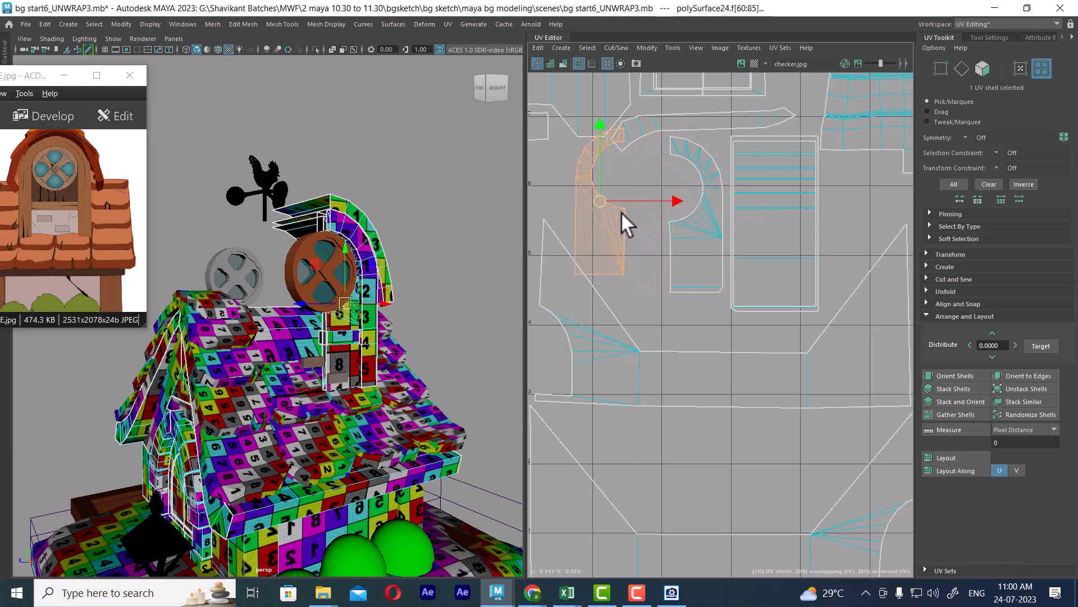
pyautogui.moveTo(607, 204); pyautogui.dragTo(643, 213)
# - Select the narrow strip shell outside the UV square and locate it on the dormer in wireframe display
pyautogui.keyDown('alt'); pyautogui.moveTo(371, 360); pyautogui.dragTo(314, 348); pyautogui.keyUp('alt')
pyautogui.scroll(-6, 693, 387)
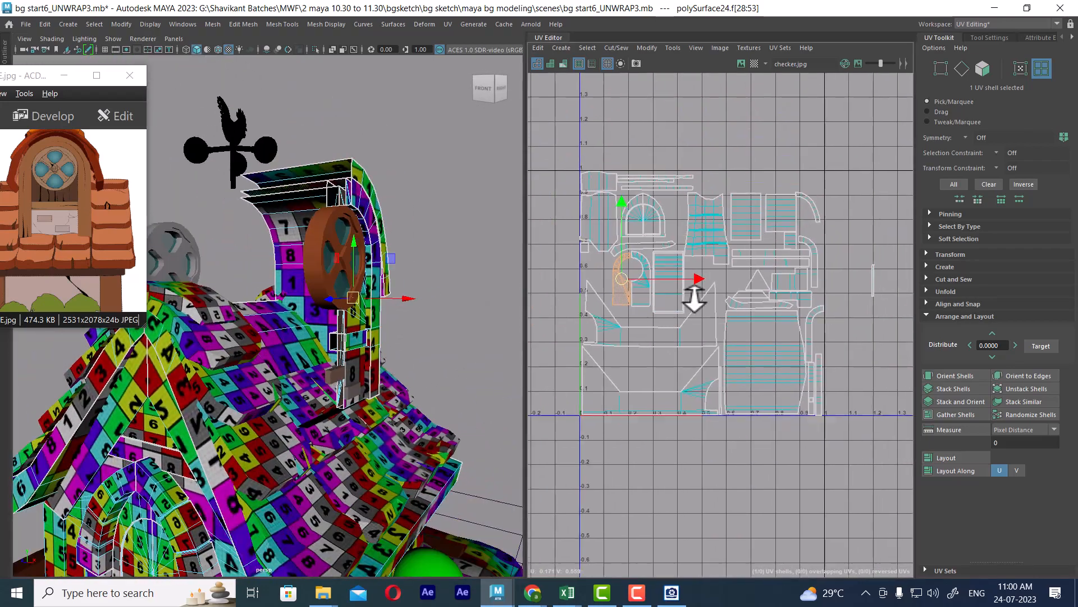
pyautogui.click(800, 297)
pyautogui.keyDown('alt'); pyautogui.moveTo(404, 356); pyautogui.dragTo(359, 371); pyautogui.keyUp('alt')
pyautogui.press('4')
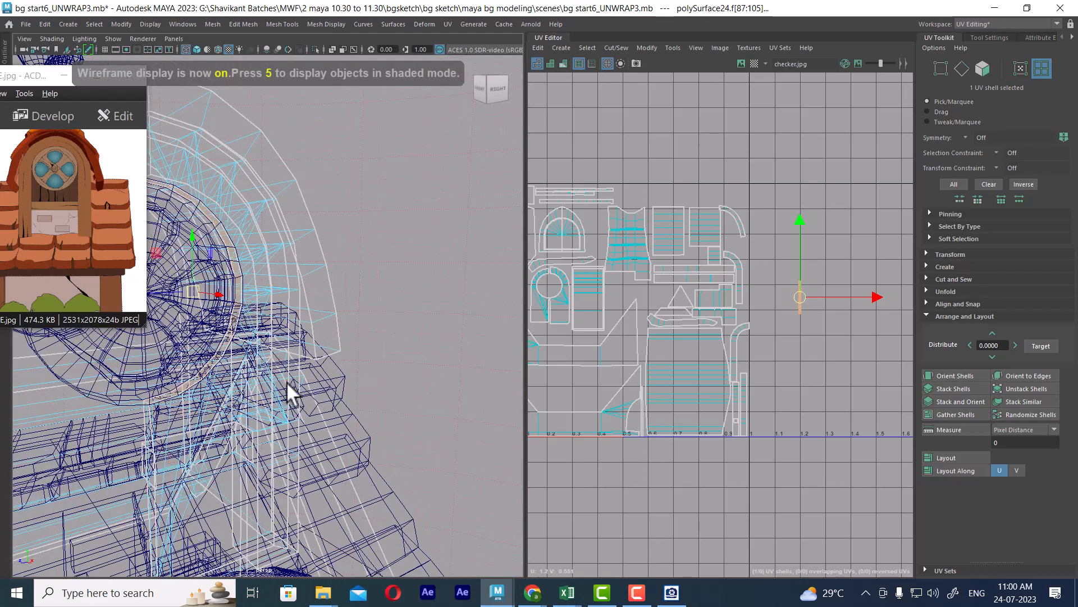
pyautogui.keyDown('alt'); pyautogui.moveTo(286, 382); pyautogui.dragTo(342, 376); pyautogui.keyUp('alt')
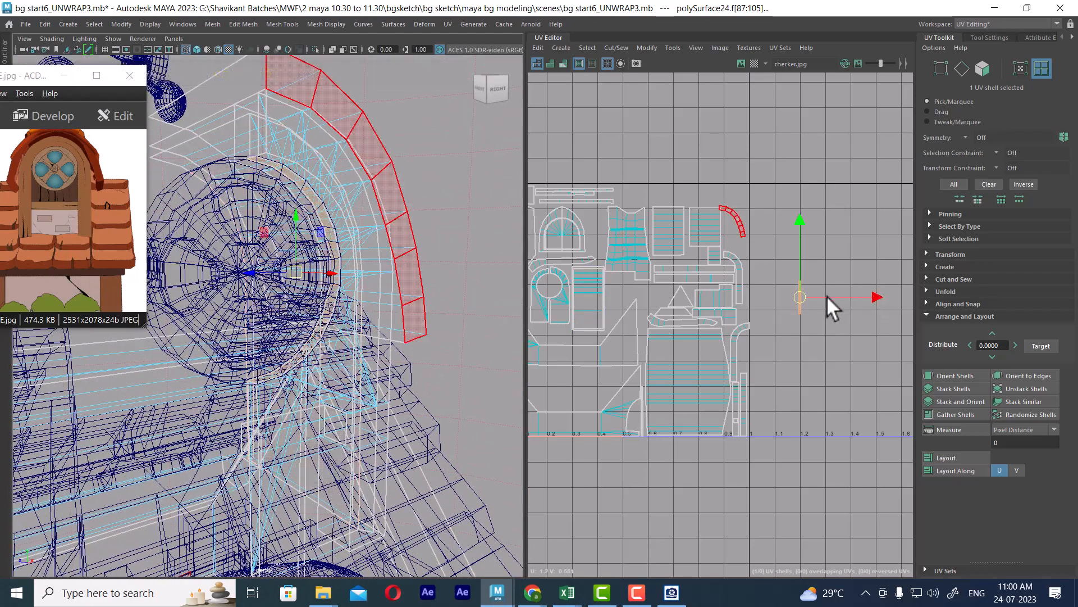
# - Move the narrow strip shell into the UV square over the stacked rectangles and show the dormer in plain shaded display
pyautogui.moveTo(799, 298); pyautogui.dragTo(633, 298)
pyautogui.scroll(5, 633, 299)
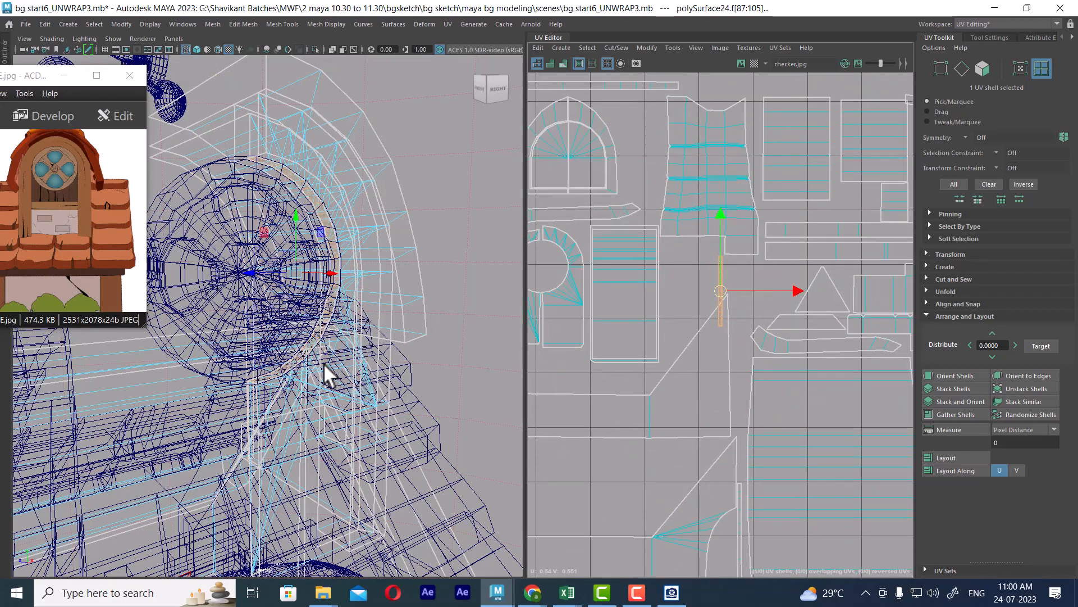
pyautogui.keyDown('alt'); pyautogui.moveTo(330, 372); pyautogui.dragTo(379, 349); pyautogui.keyUp('alt')
pyautogui.keyDown('alt'); pyautogui.moveTo(379, 349); pyautogui.dragTo(396, 347, button='right'); pyautogui.keyUp('alt')
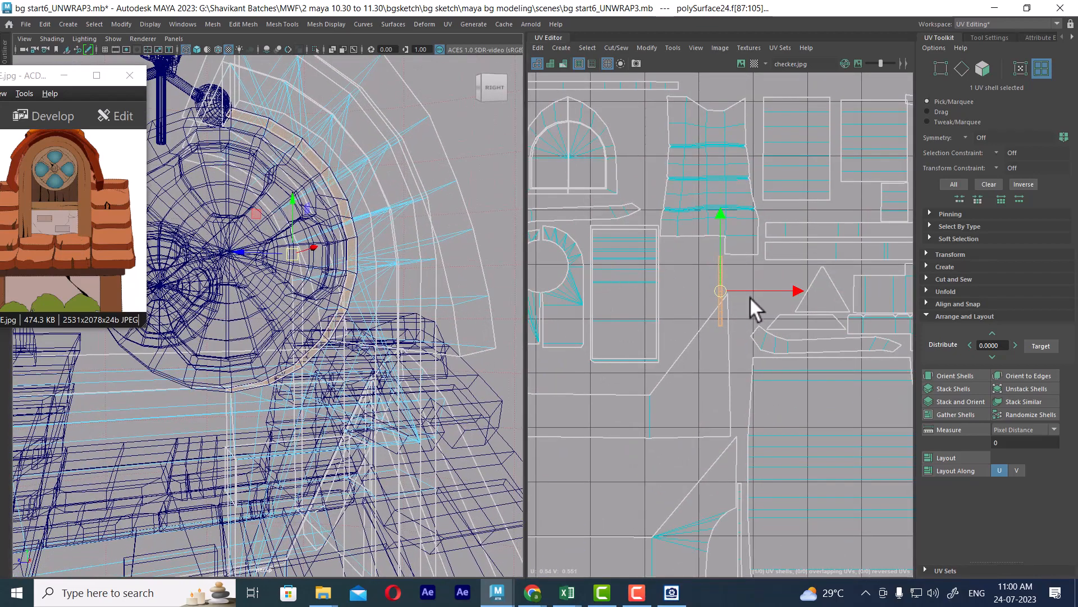
pyautogui.moveTo(725, 292); pyautogui.dragTo(631, 265)
pyautogui.press('f')
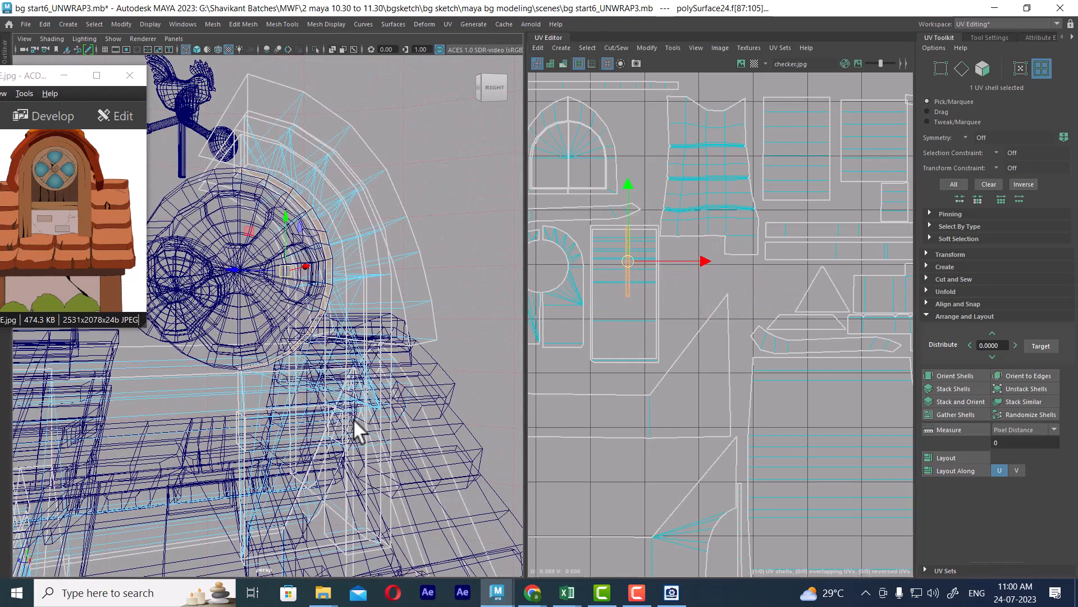
pyautogui.press('6')
pyautogui.click(298, 433)
pyautogui.press('5')
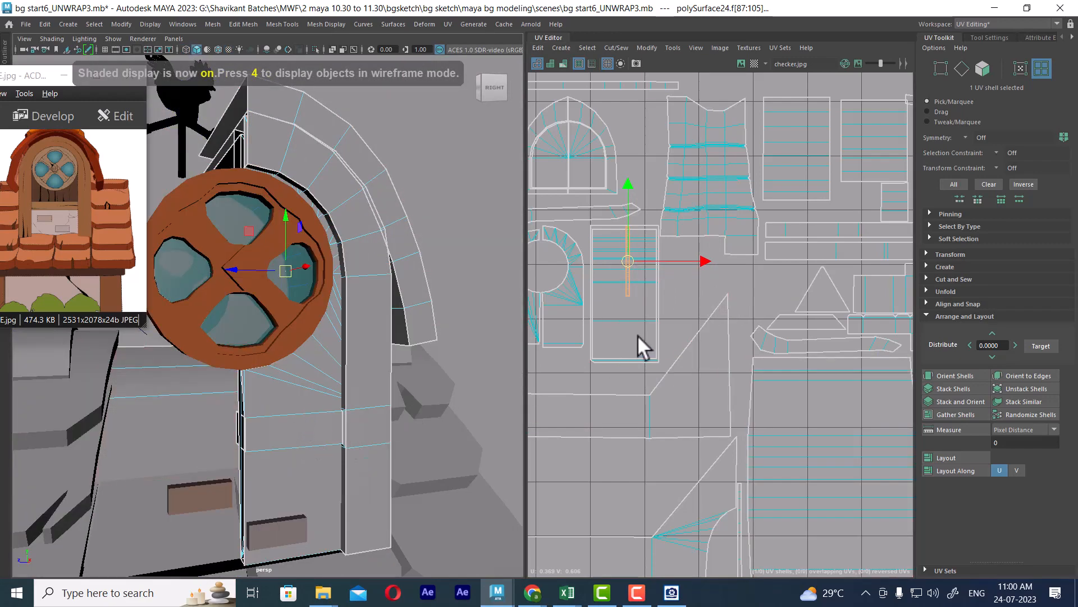
# - Move the narrow strip shell onto the curved side of the round-hole shell's right half and scale it down slightly
pyautogui.keyDown('alt'); pyautogui.moveTo(651, 294); pyautogui.dragTo(720, 309, button='middle'); pyautogui.keyUp('alt')
pyautogui.moveTo(698, 275); pyautogui.dragTo(648, 281)
pyautogui.keyDown('alt'); pyautogui.moveTo(648, 282); pyautogui.dragTo(702, 333, button='right'); pyautogui.keyUp('alt')
pyautogui.moveTo(641, 301)
pyautogui.mouseDown()
pyautogui.moveTo(629, 309)
pyautogui.moveTo(638, 325)
pyautogui.moveTo(642, 310)
pyautogui.mouseUp()
pyautogui.press('r')
pyautogui.press('w')
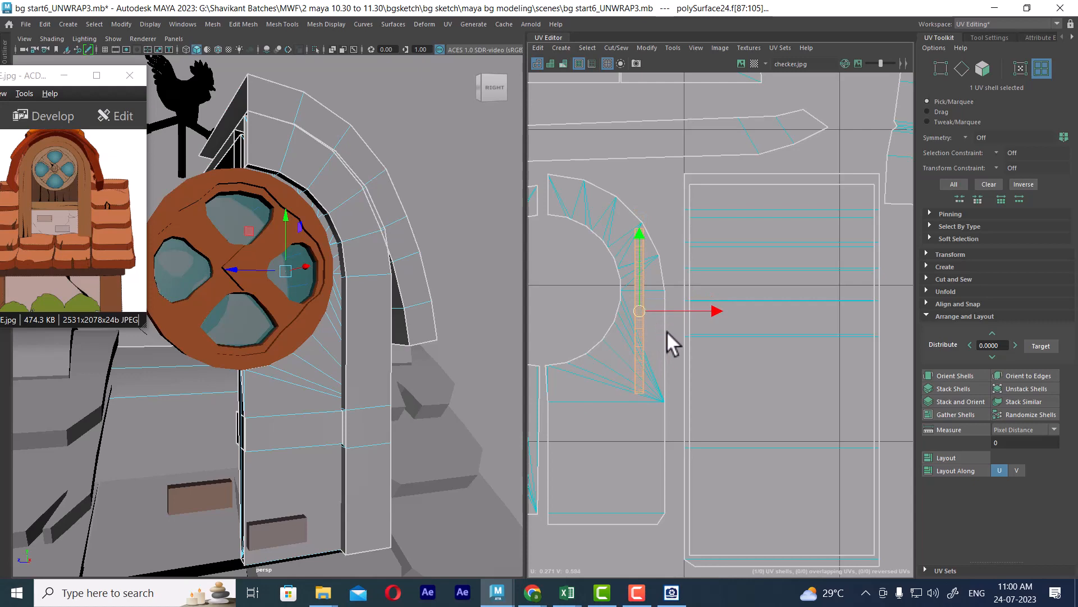
# - Return to object mode, select the dormer body and show the house with its checker texture
pyautogui.scroll(-10, 734, 356)
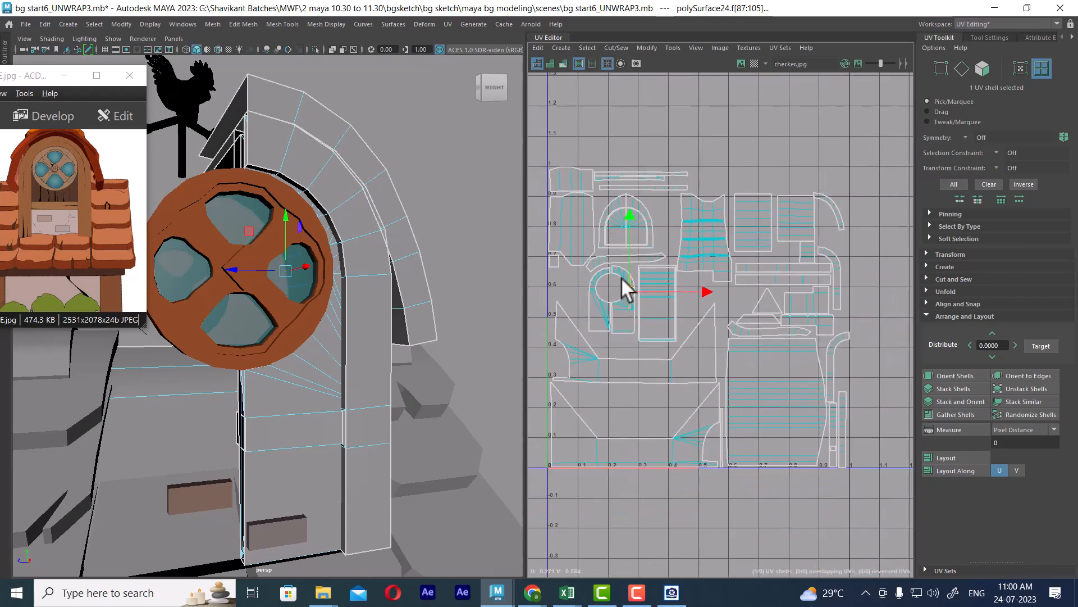
pyautogui.keyDown('alt'); pyautogui.moveTo(664, 286); pyautogui.dragTo(671, 281, button='middle'); pyautogui.keyUp('alt')
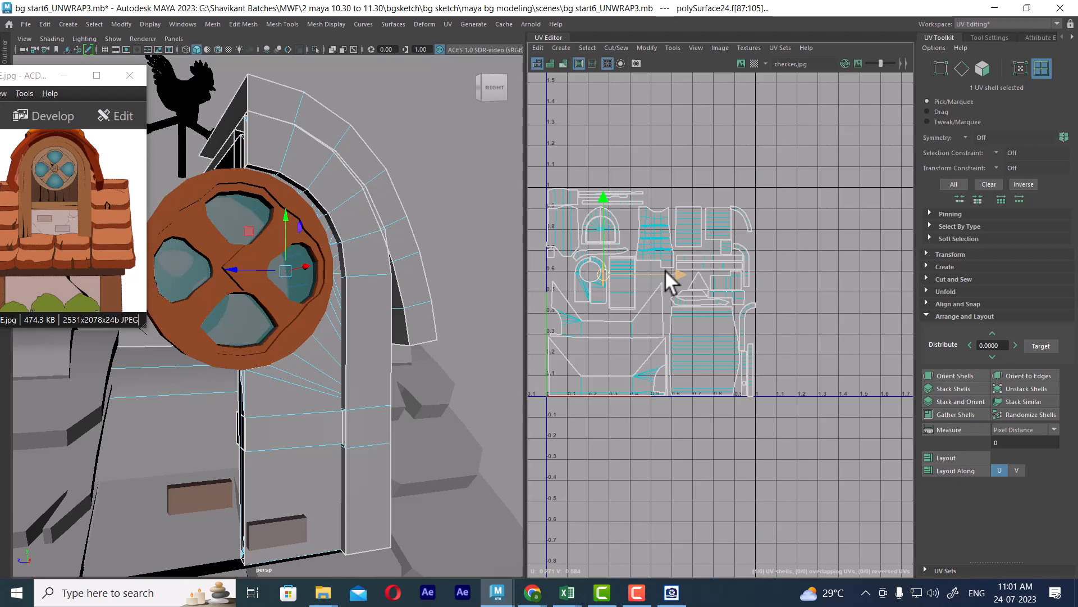
pyautogui.keyDown('alt'); pyautogui.moveTo(639, 335); pyautogui.dragTo(705, 277, button='middle'); pyautogui.keyUp('alt')
pyautogui.keyDown('alt'); pyautogui.moveTo(705, 277); pyautogui.dragTo(716, 339, button='right'); pyautogui.keyUp('alt')
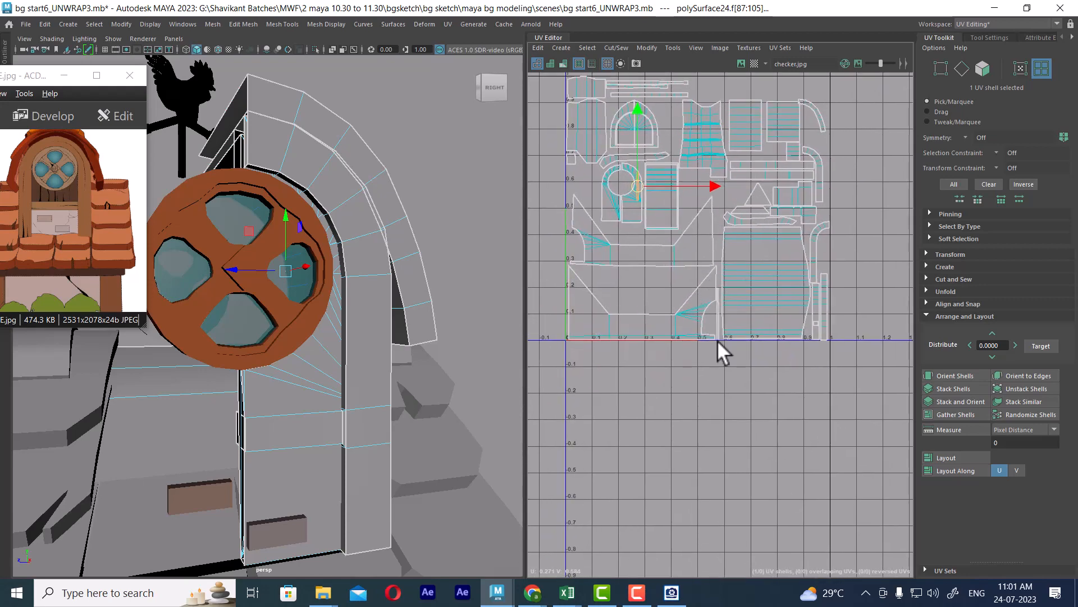
pyautogui.keyDown('alt'); pyautogui.moveTo(739, 193); pyautogui.dragTo(737, 342, button='right'); pyautogui.keyUp('alt')
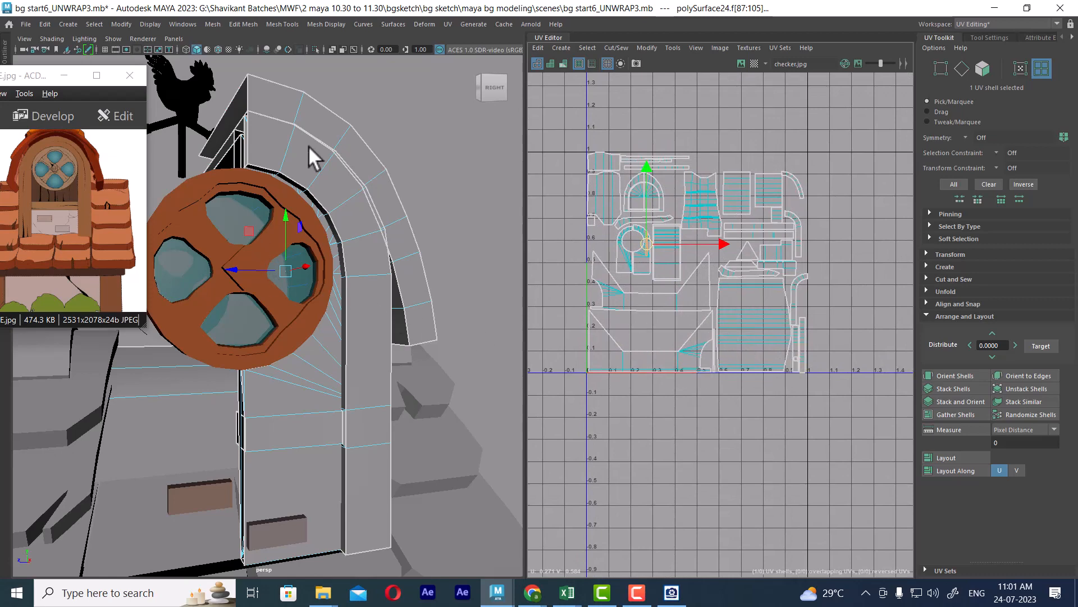
pyautogui.moveTo(309, 144); pyautogui.dragTo(419, 115, button='right')
pyautogui.click(384, 216)
pyautogui.scroll(-6, 351, 281)
pyautogui.keyDown('alt'); pyautogui.moveTo(351, 281); pyautogui.dragTo(359, 299); pyautogui.keyUp('alt')
pyautogui.keyDown('alt'); pyautogui.moveTo(359, 299); pyautogui.dragTo(366, 260, button='middle'); pyautogui.keyUp('alt')
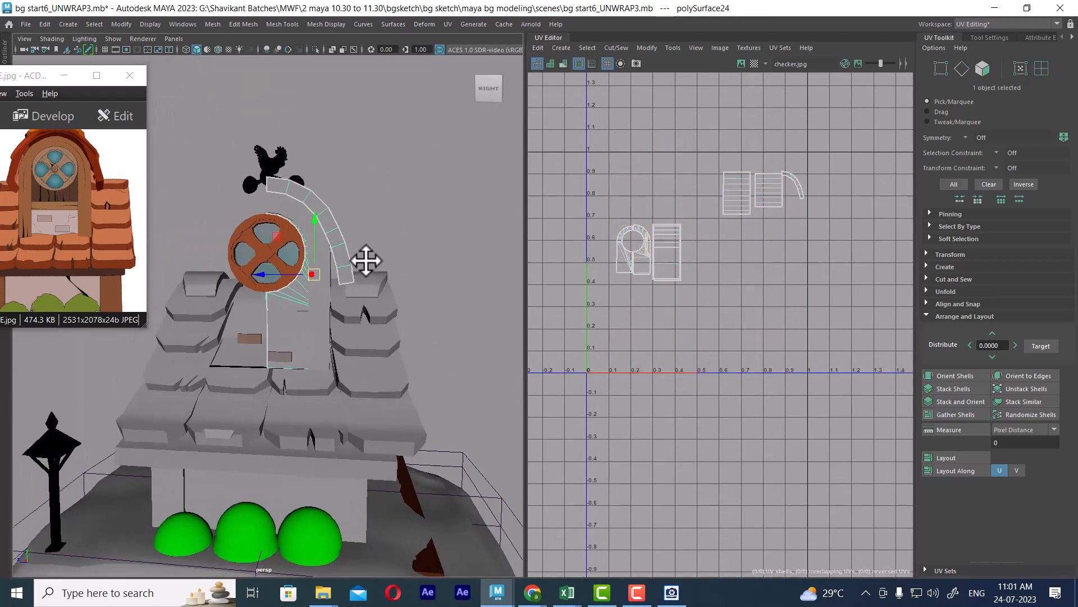
pyautogui.scroll(2, 393, 313)
pyautogui.press('5')
pyautogui.press('6')
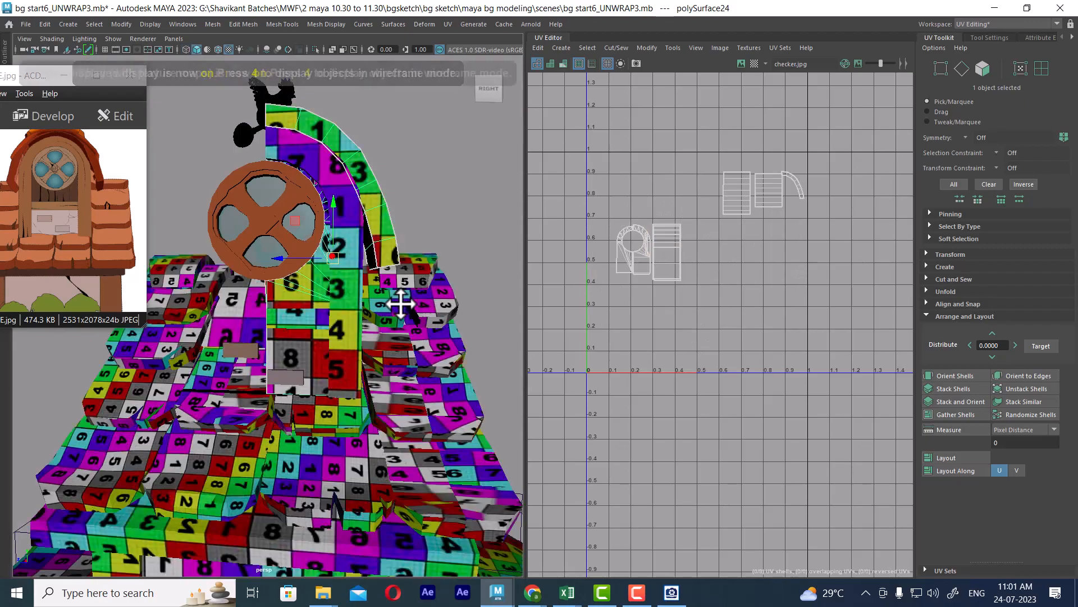
# - Select both small brick blocks on the dormer wall below the round window and apply automatic UV projection to them
pyautogui.scroll(-5, 380, 303)
pyautogui.keyDown('alt'); pyautogui.moveTo(380, 304); pyautogui.dragTo(405, 255, button='middle'); pyautogui.keyUp('alt')
pyautogui.keyDown('alt'); pyautogui.moveTo(354, 259); pyautogui.dragTo(386, 331); pyautogui.keyUp('alt')
pyautogui.scroll(5, 385, 332)
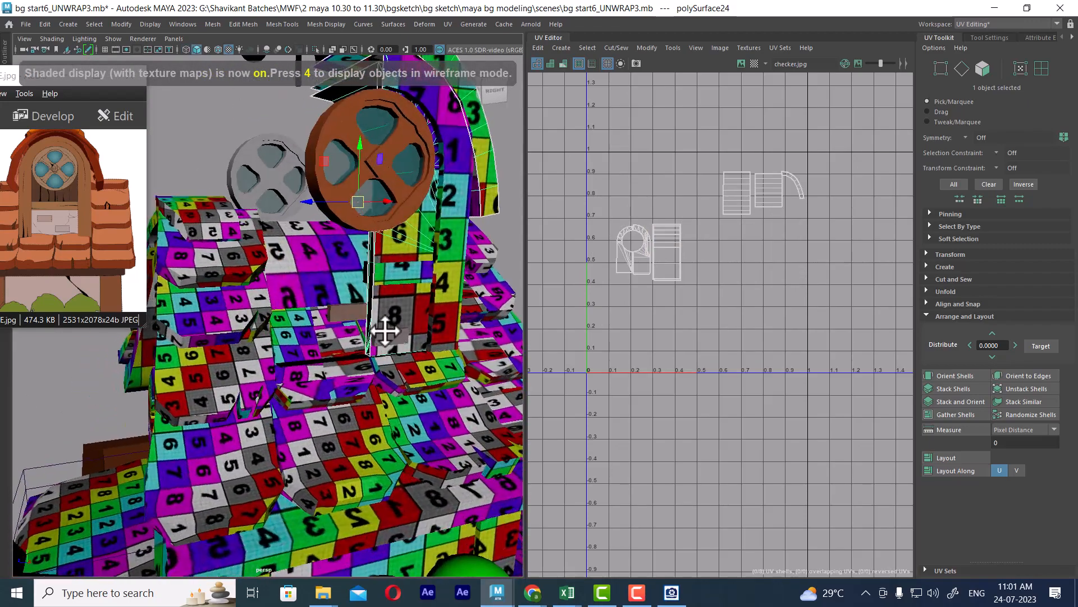
pyautogui.scroll(3, 385, 332)
pyautogui.click(429, 340)
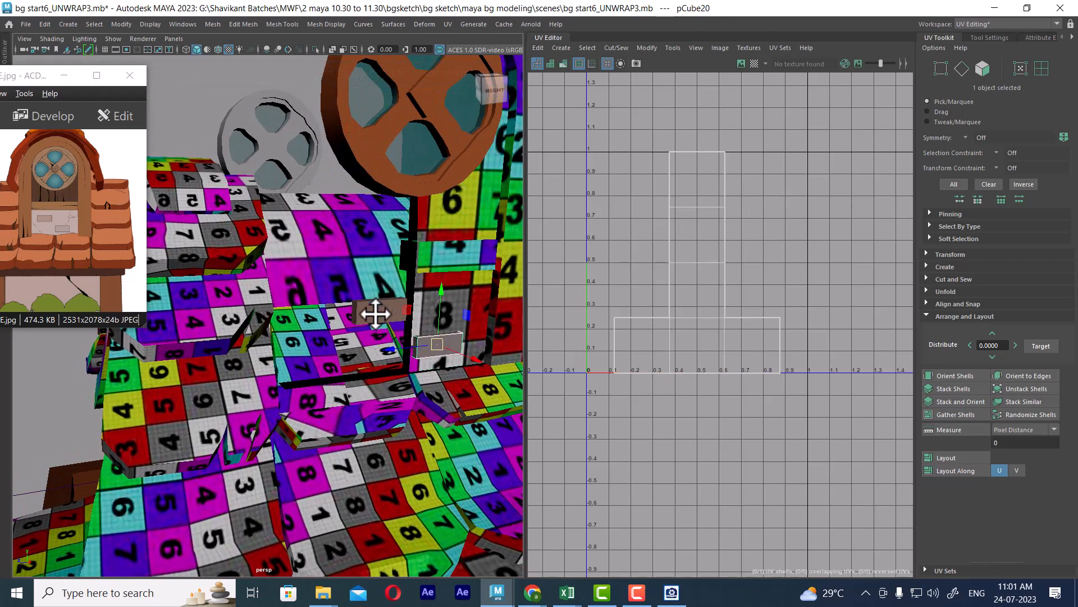
pyautogui.keyDown('shift'); pyautogui.click(375, 313); pyautogui.keyUp('shift')
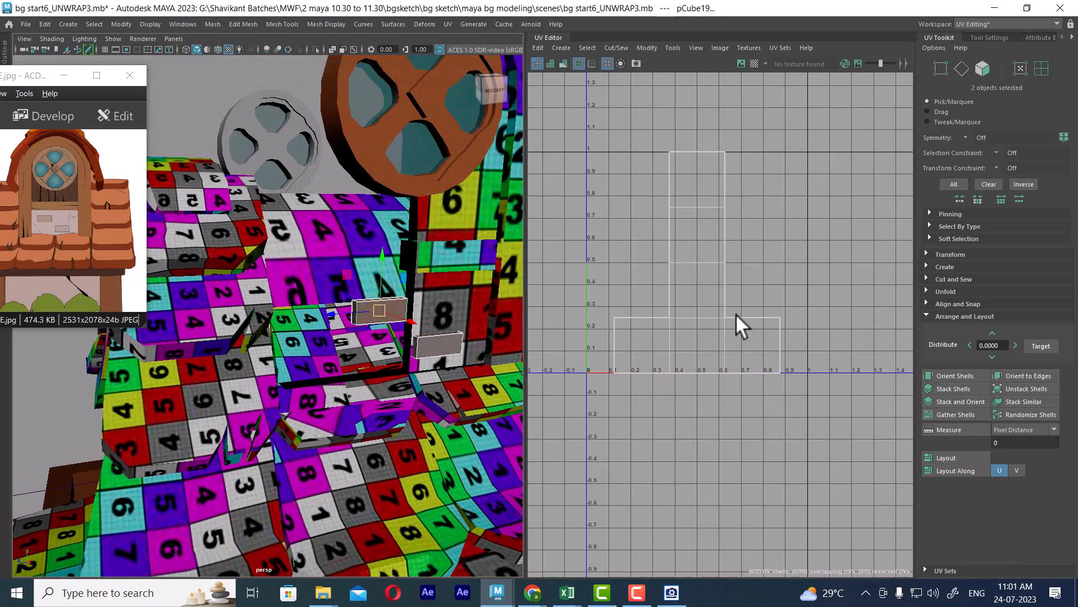
pyautogui.click(449, 24)
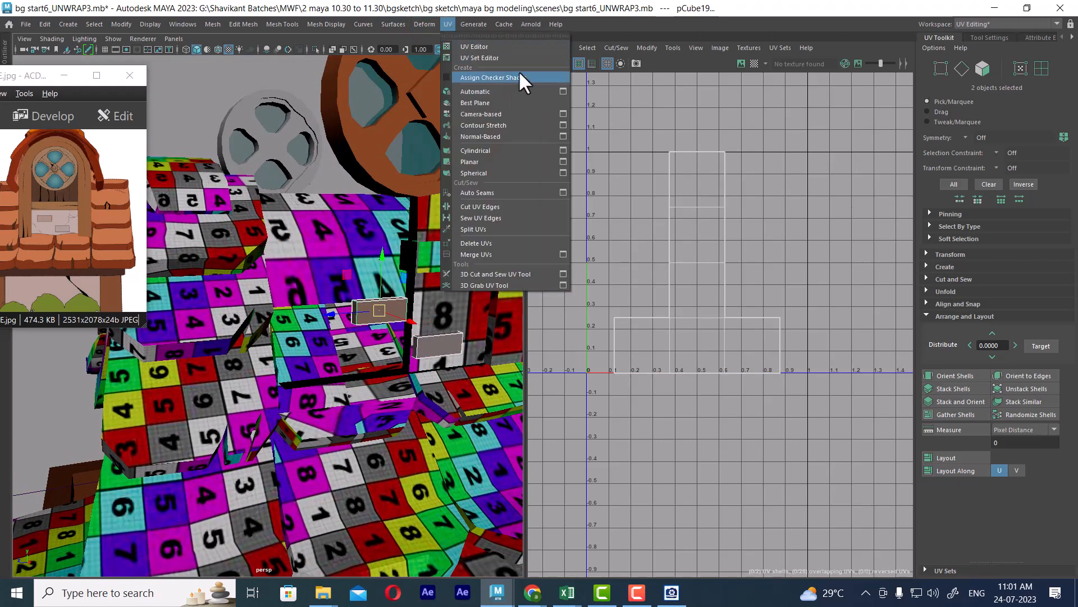
pyautogui.click(515, 99)
pyautogui.keyDown('alt'); pyautogui.moveTo(801, 267); pyautogui.dragTo(749, 296, button='right'); pyautogui.keyUp('alt')
pyautogui.keyDown('alt'); pyautogui.moveTo(749, 296); pyautogui.dragTo(739, 246, button='middle'); pyautogui.keyUp('alt')
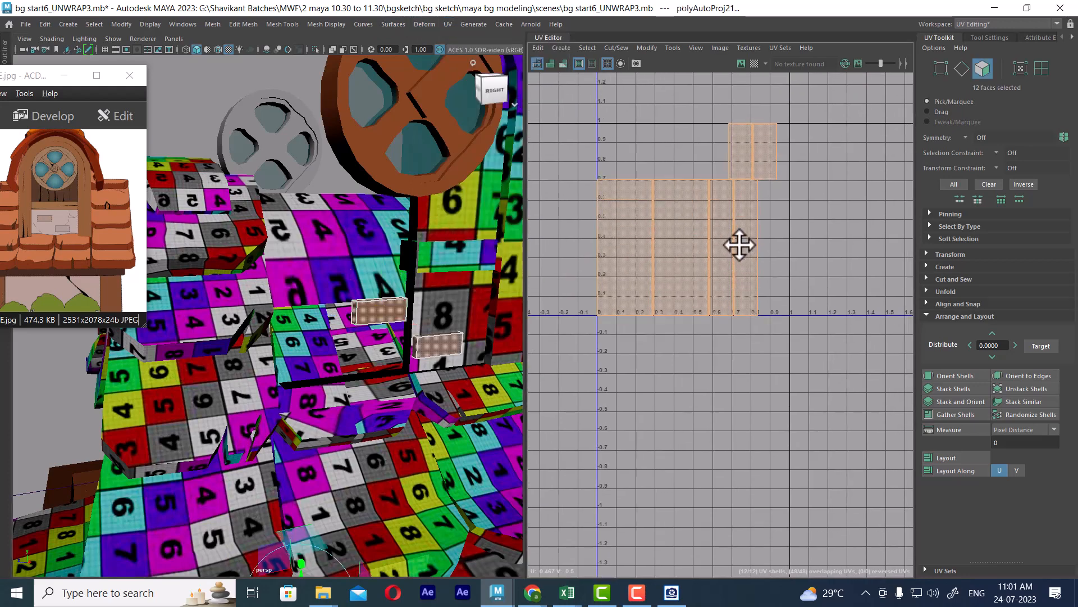
# - Select only the lower brick block and switch its UV shells to edge selection
pyautogui.keyDown('alt'); pyautogui.moveTo(739, 245); pyautogui.dragTo(752, 278, button='right'); pyautogui.keyUp('alt')
pyautogui.rightClick(745, 351)
pyautogui.click(745, 320)
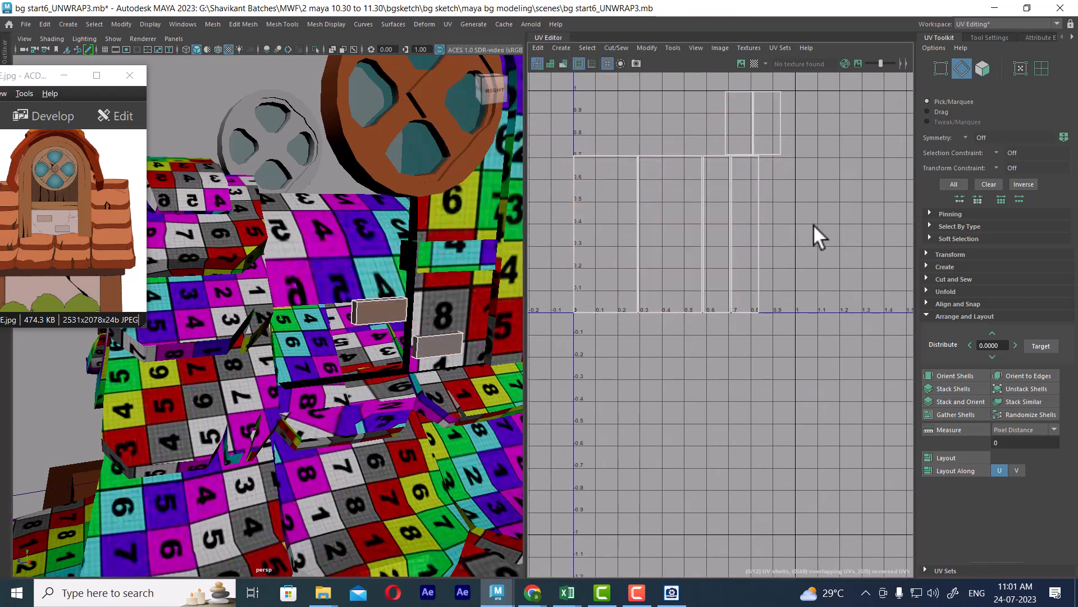
pyautogui.moveTo(448, 257); pyautogui.dragTo(506, 283, button='right')
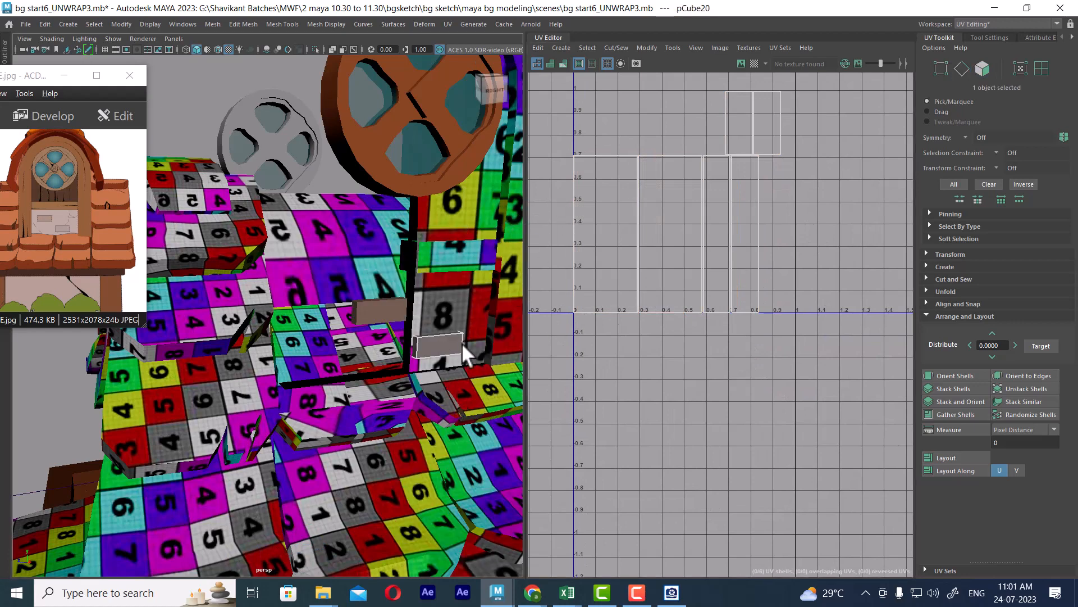
pyautogui.moveTo(757, 264); pyautogui.dragTo(767, 158, button='right')
# - Try to move and sew several long vertical UV edges of the lower brick block at once, and undo it
pyautogui.moveTo(772, 217); pyautogui.dragTo(666, 235)
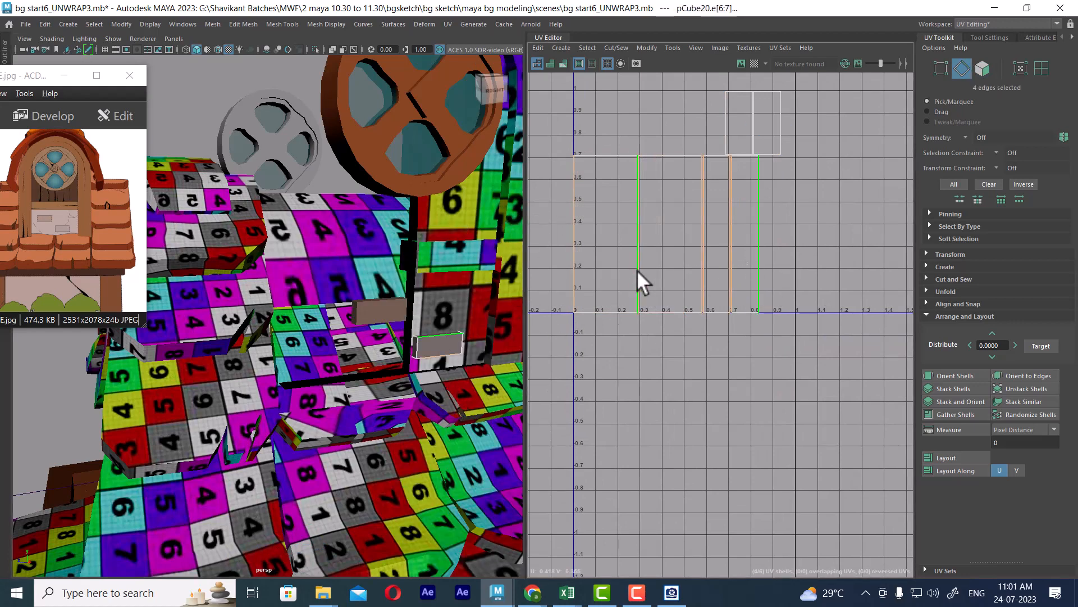
pyautogui.keyDown('shift'); pyautogui.moveTo(662, 110); pyautogui.dragTo(663, 110, button='right'); pyautogui.keyUp('shift')
pyautogui.hotkey('ctrl', 'z')
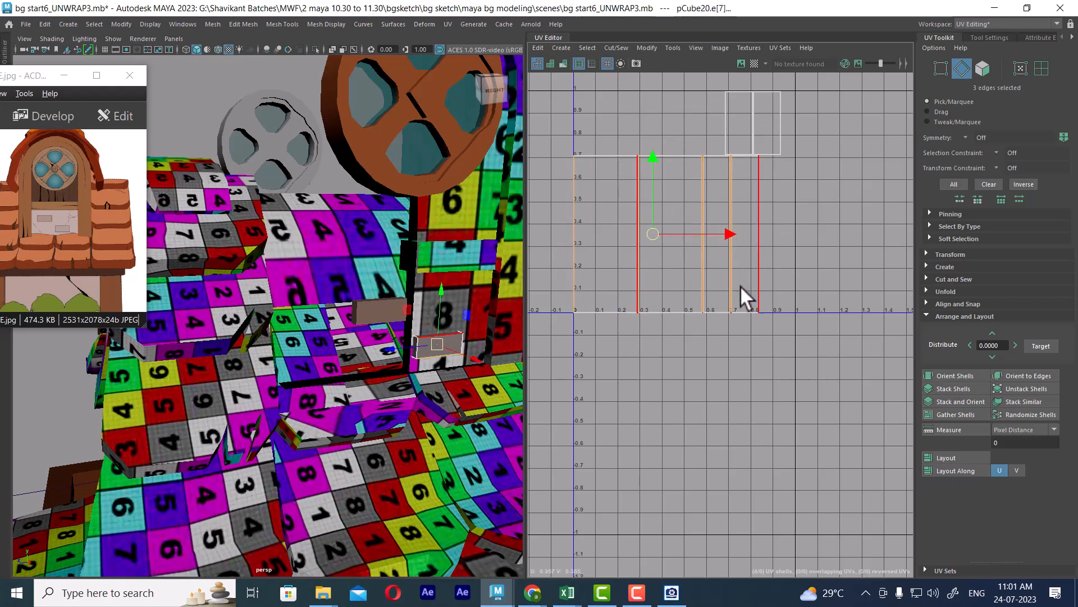
pyautogui.scroll(3, 438, 370)
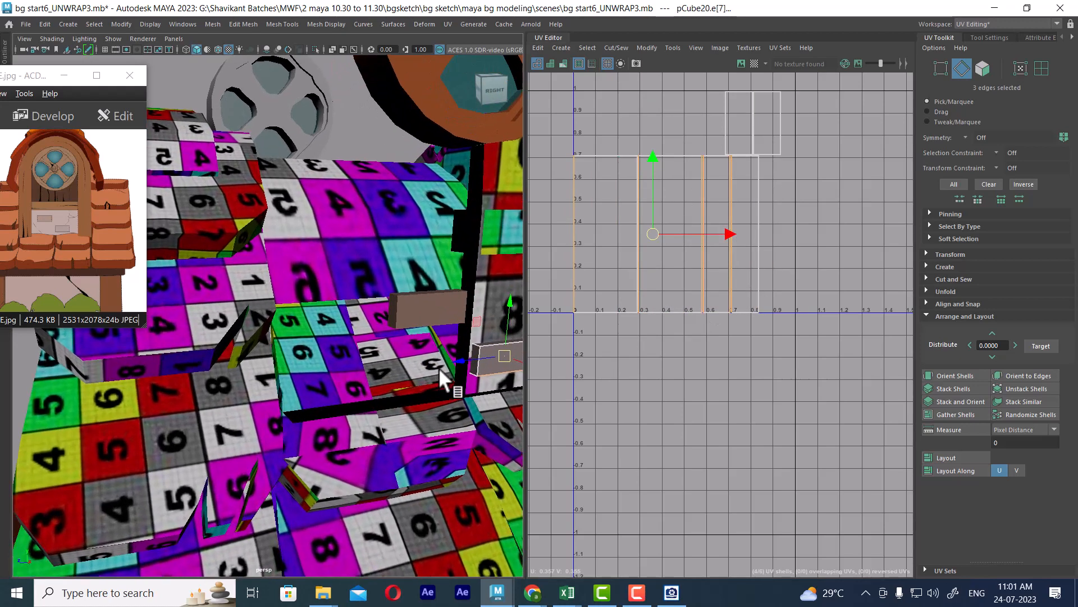
pyautogui.click(578, 241)
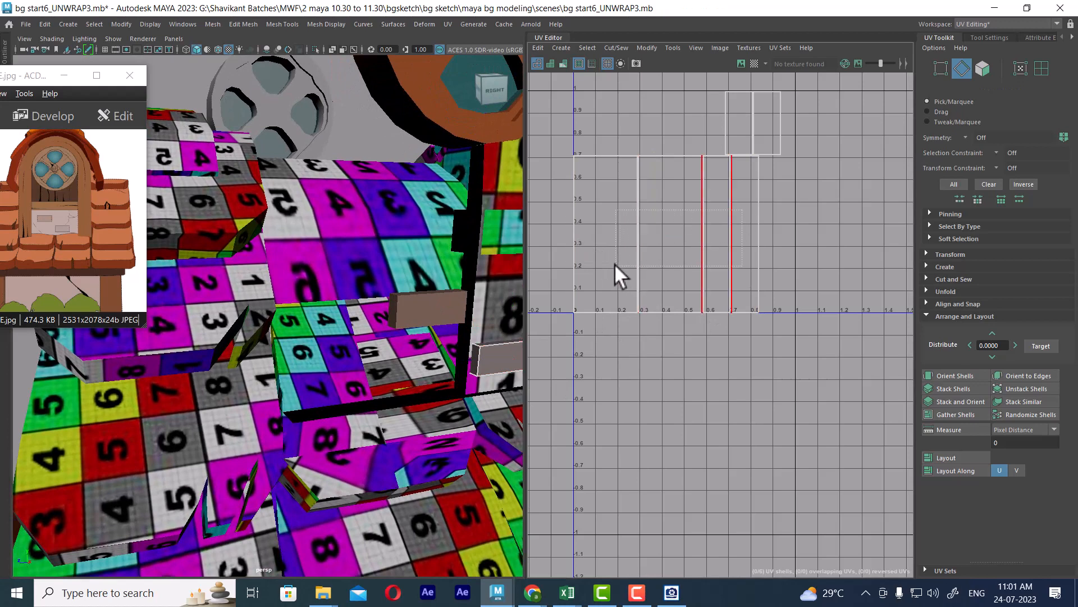
pyautogui.moveTo(615, 264); pyautogui.dragTo(615, 265)
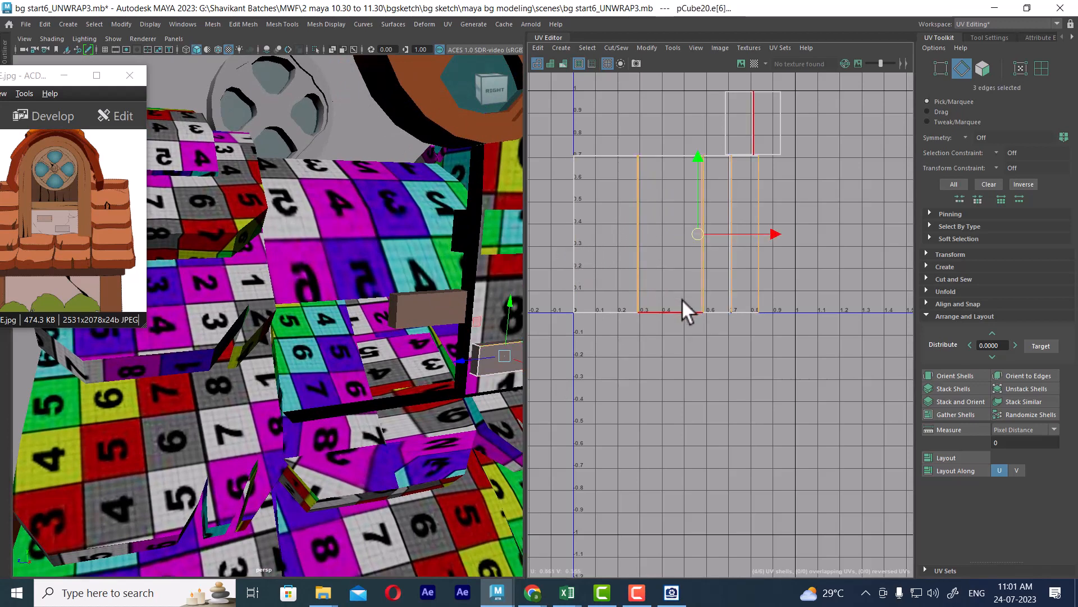
pyautogui.click(642, 266)
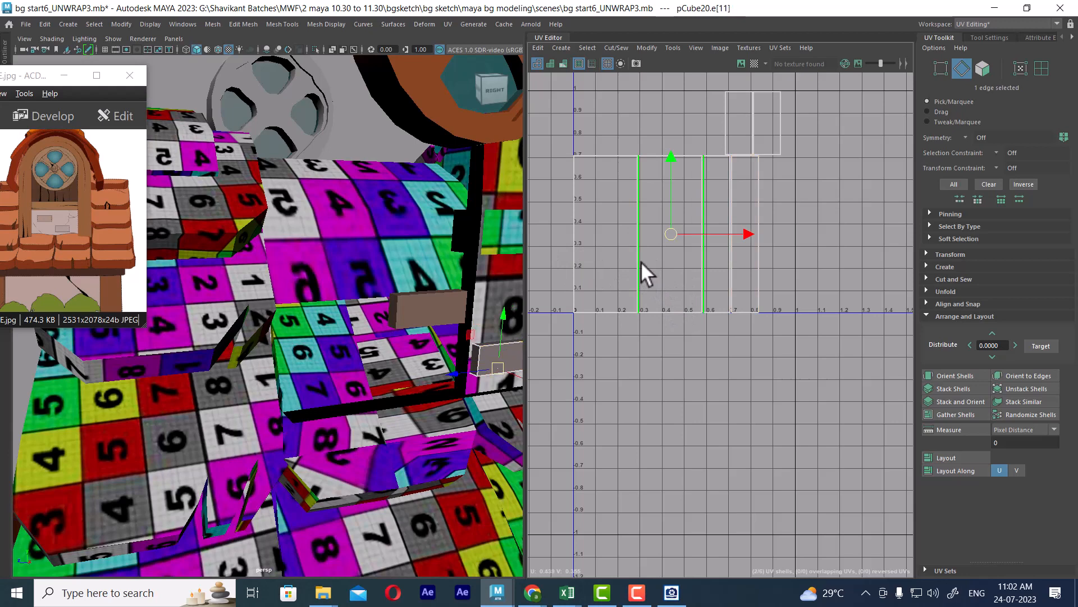
# - Move and sew the lower brick block's four long side rectangles into one strip, one vertical edge at a time
pyautogui.click(568, 245)
pyautogui.press('g')
pyautogui.click(790, 230)
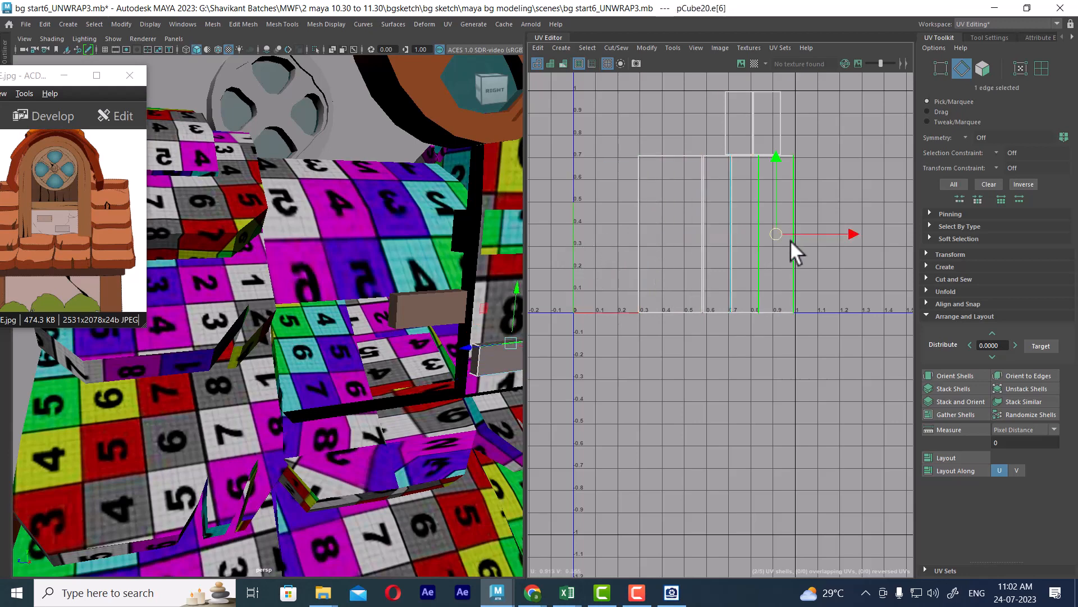
pyautogui.press('g')
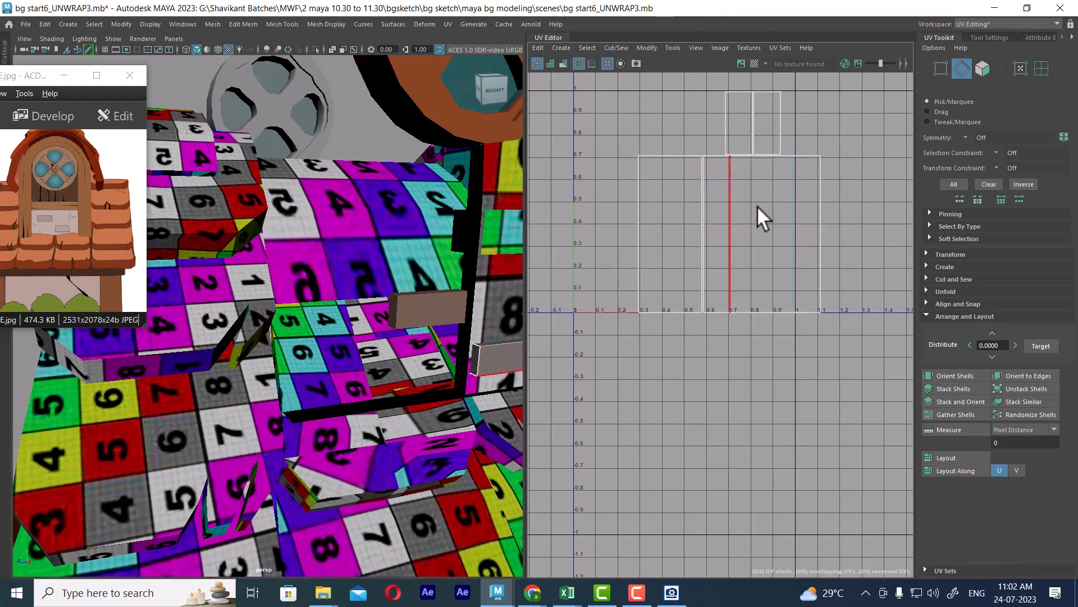
pyautogui.click(705, 224)
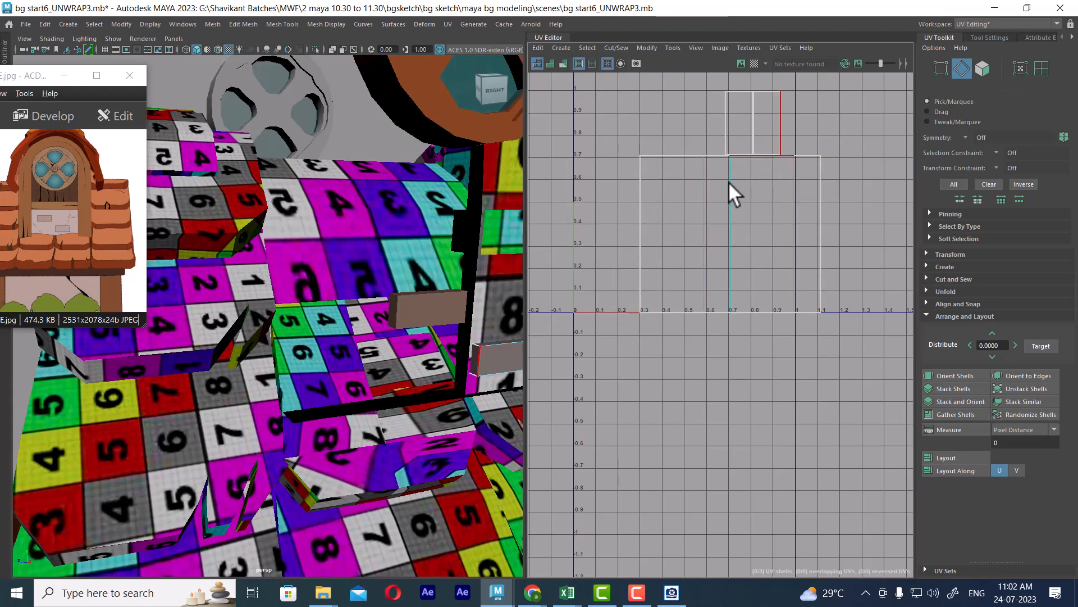
# - Move and sew the lower brick block's two small cap shells onto the upper and lower ends of a side rectangle
pyautogui.keyDown('alt'); pyautogui.moveTo(715, 158); pyautogui.dragTo(736, 204, button='middle'); pyautogui.keyUp('alt')
pyautogui.scroll(1, 736, 204)
pyautogui.click(686, 189)
pyautogui.keyDown('shift'); pyautogui.moveTo(738, 234); pyautogui.dragTo(731, 152, button='right'); pyautogui.keyUp('shift')
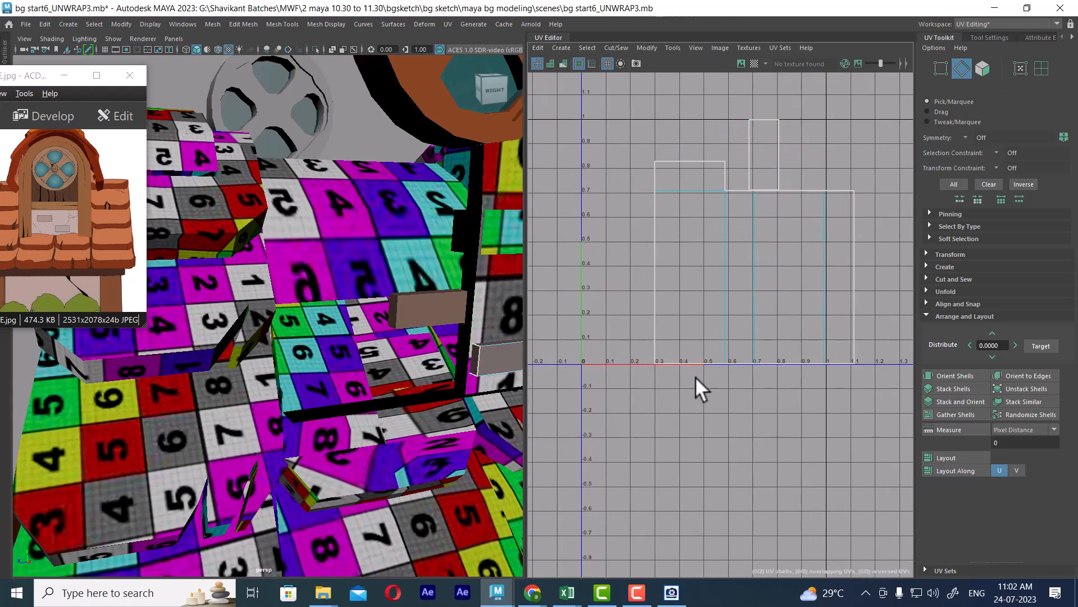
pyautogui.click(693, 364)
pyautogui.keyDown('shift'); pyautogui.moveTo(737, 316); pyautogui.dragTo(722, 166, button='right'); pyautogui.keyUp('shift')
pyautogui.keyDown('alt'); pyautogui.moveTo(800, 365); pyautogui.dragTo(772, 289, button='right'); pyautogui.keyUp('alt')
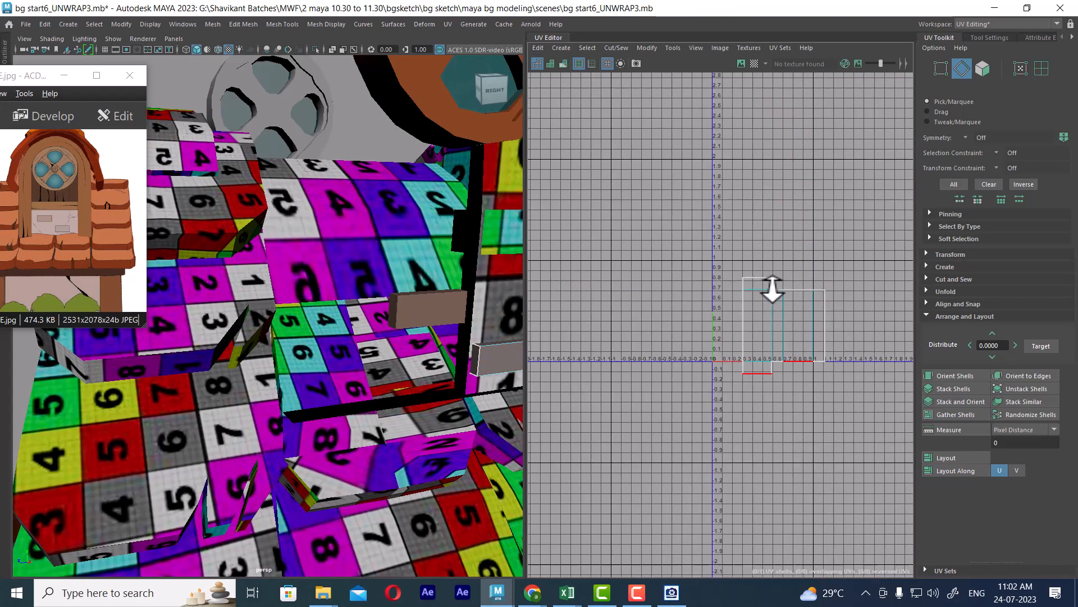
# - Select the upper brick block and move and sew its four long side rectangles into one strip along their vertical edges
pyautogui.keyDown('alt'); pyautogui.moveTo(477, 293); pyautogui.dragTo(477, 365, button='right'); pyautogui.keyUp('alt')
pyautogui.keyDown('alt'); pyautogui.moveTo(478, 365); pyautogui.dragTo(362, 312, button='middle'); pyautogui.keyUp('alt')
pyautogui.moveTo(372, 302); pyautogui.dragTo(488, 208, button='right')
pyautogui.click(281, 247)
pyautogui.keyDown('alt'); pyautogui.moveTo(758, 313); pyautogui.dragTo(780, 336, button='right'); pyautogui.keyUp('alt')
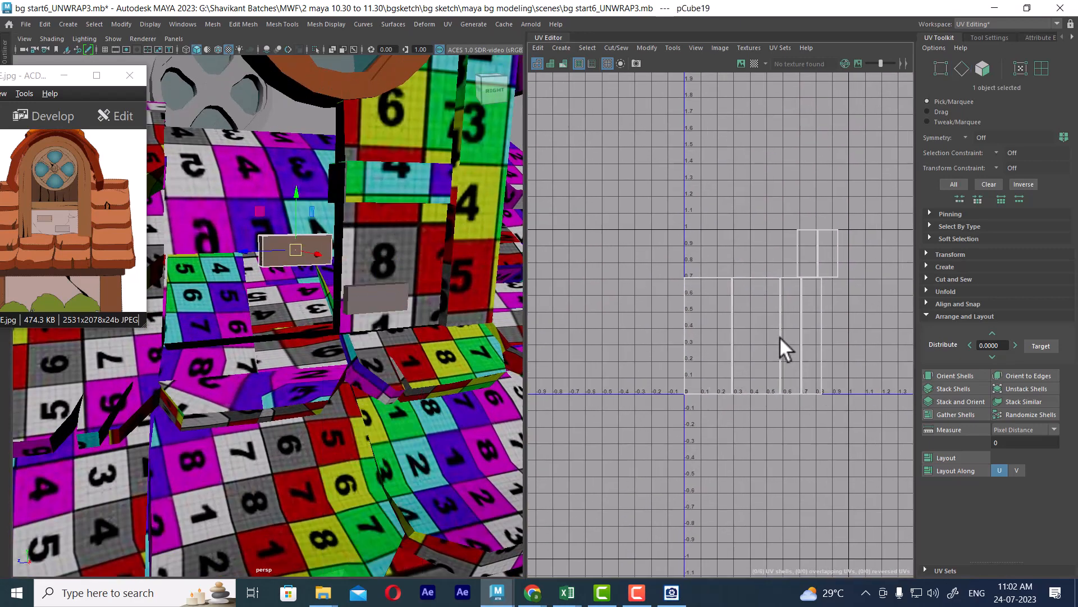
pyautogui.moveTo(790, 167); pyautogui.dragTo(791, 166, button='right')
pyautogui.click(692, 338)
pyautogui.press('g')
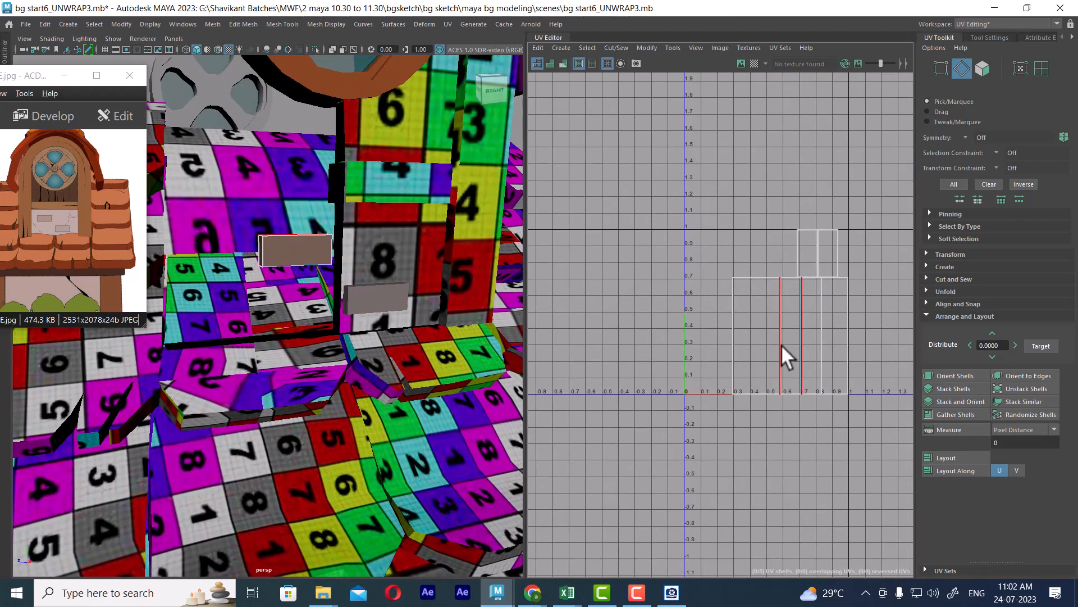
pyautogui.click(850, 345)
pyautogui.press('g')
pyautogui.keyDown('alt'); pyautogui.moveTo(826, 315); pyautogui.dragTo(752, 282, button='middle'); pyautogui.keyUp('alt')
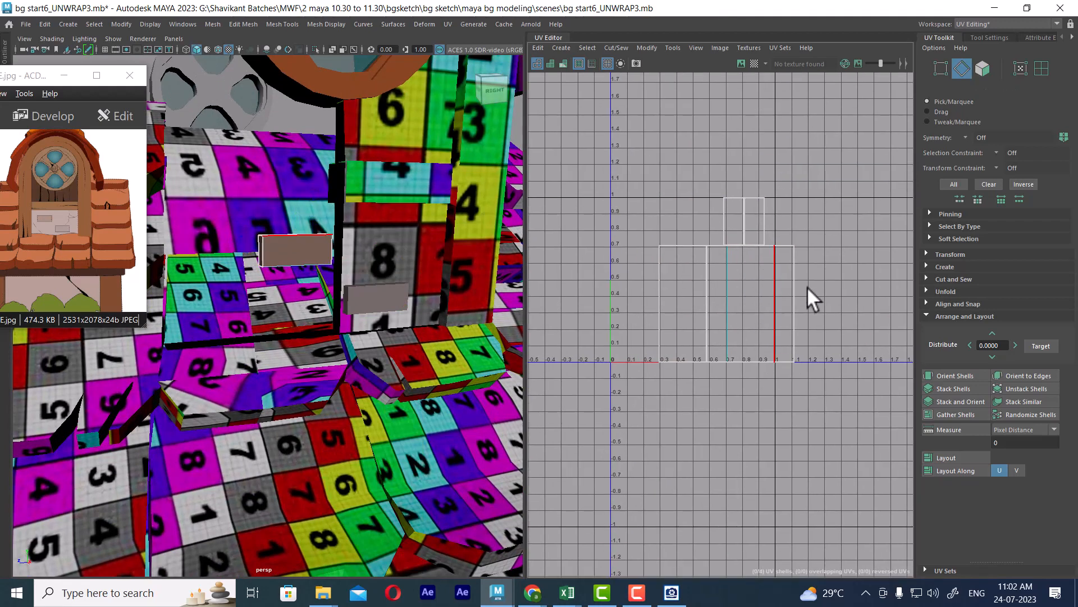
pyautogui.click(794, 288)
pyautogui.press('g')
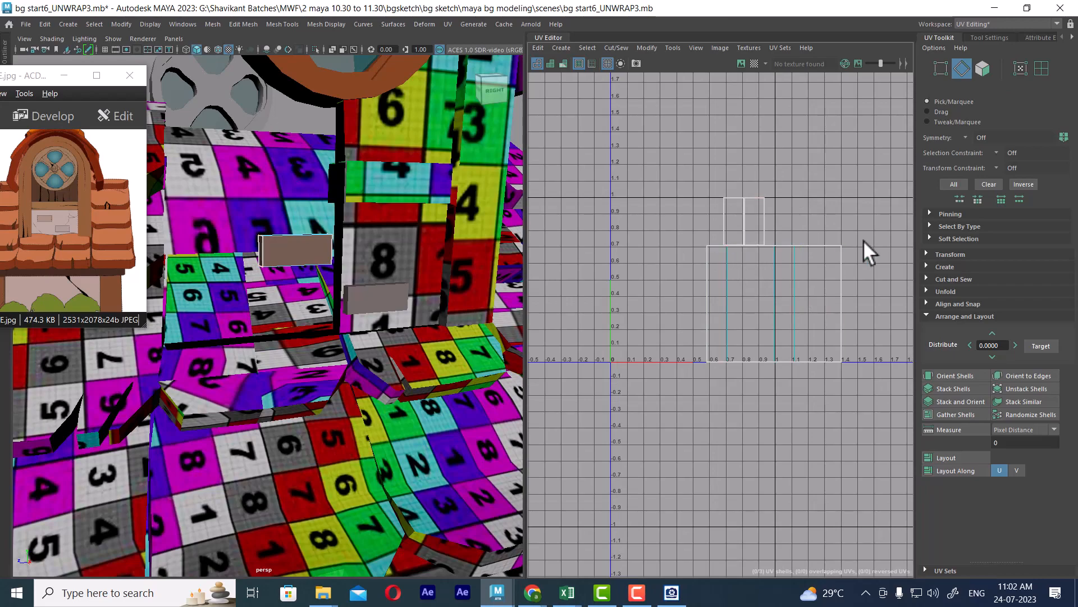
# - Move and sew the upper brick block's two small cap shells onto the outermost rectangle's ends and return to object mode
pyautogui.click(820, 360)
pyautogui.press('g')
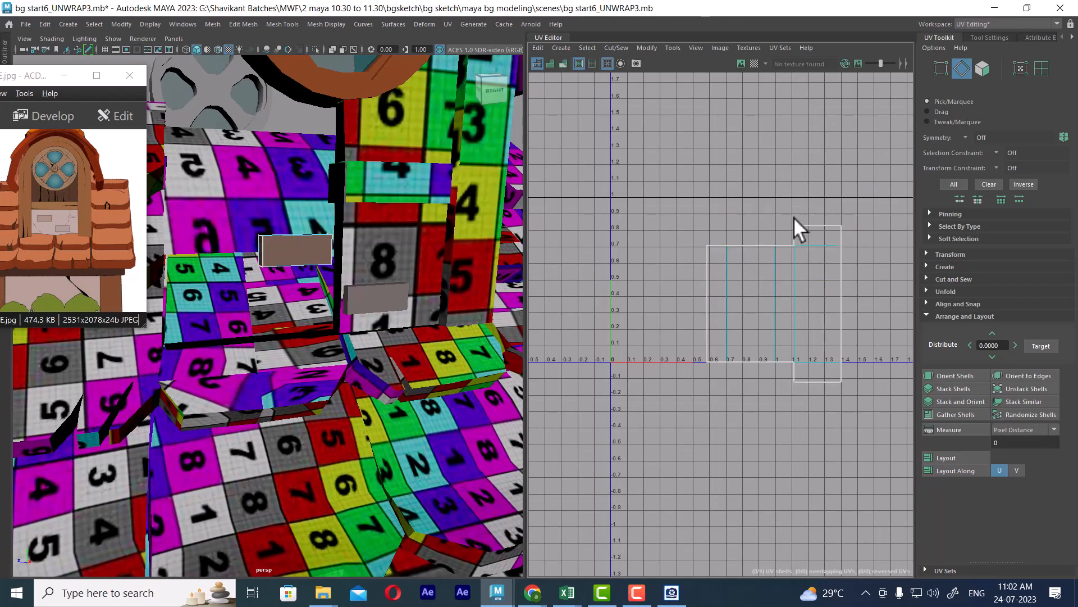
pyautogui.keyDown('alt'); pyautogui.moveTo(322, 332); pyautogui.dragTo(298, 180, button='right'); pyautogui.keyUp('alt')
pyautogui.moveTo(440, 137); pyautogui.dragTo(443, 135, button='right')
# - Select the brown round window frame at the front of the dormer
pyautogui.keyDown('alt'); pyautogui.moveTo(365, 168); pyautogui.dragTo(425, 223); pyautogui.keyUp('alt')
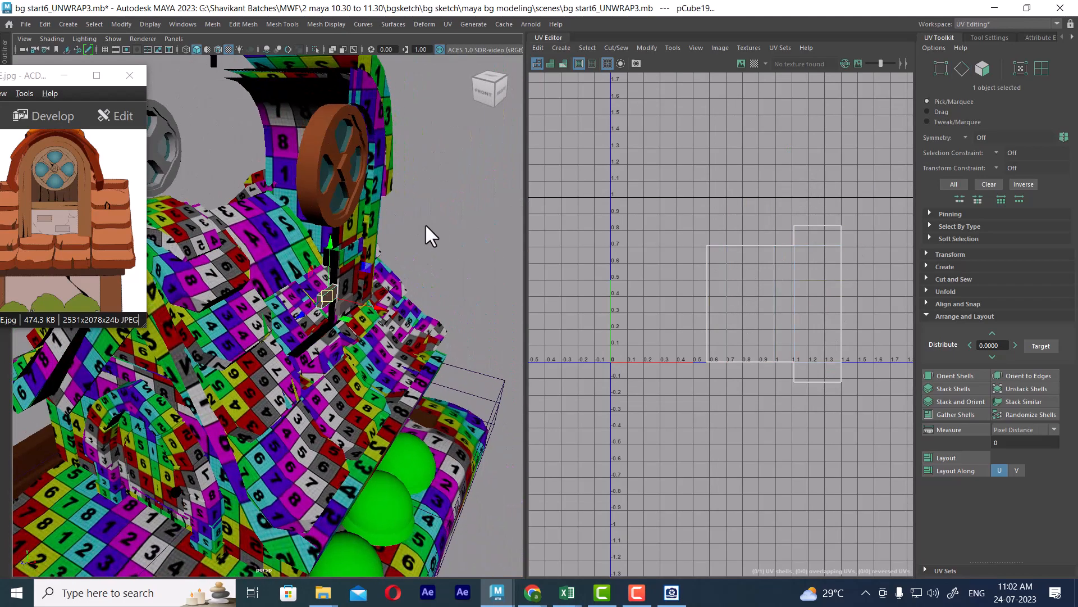
pyautogui.keyDown('alt'); pyautogui.moveTo(425, 223); pyautogui.dragTo(308, 217, button='right'); pyautogui.keyUp('alt')
pyautogui.keyDown('alt'); pyautogui.moveTo(308, 217); pyautogui.dragTo(242, 194); pyautogui.keyUp('alt')
pyautogui.keyDown('alt'); pyautogui.moveTo(241, 194); pyautogui.dragTo(291, 241, button='right'); pyautogui.keyUp('alt')
pyautogui.keyDown('alt'); pyautogui.moveTo(287, 150); pyautogui.dragTo(308, 176, button='middle'); pyautogui.keyUp('alt')
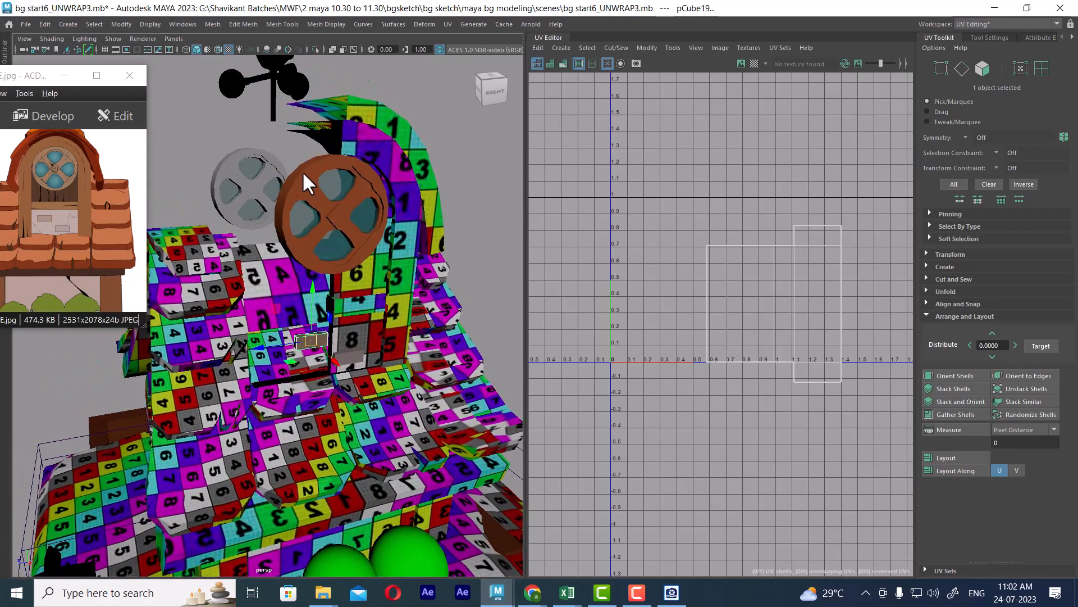
pyautogui.click(303, 170)
# - Examine the round window frame's front, rim and four openings close up from several angles
pyautogui.keyDown('alt'); pyautogui.moveTo(407, 200); pyautogui.dragTo(401, 229, button='middle'); pyautogui.keyUp('alt')
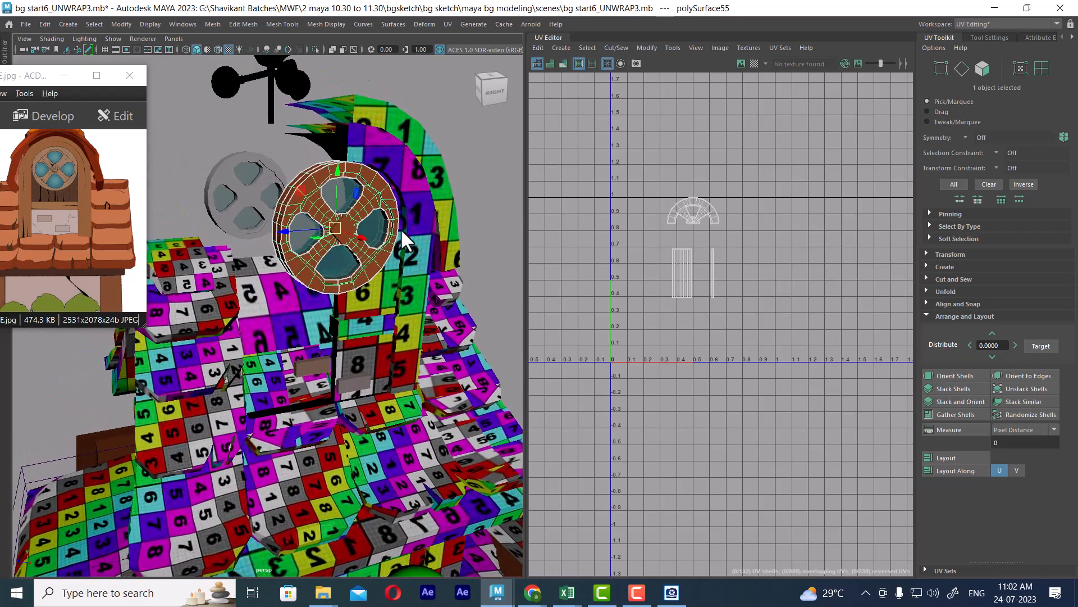
pyautogui.keyDown('alt'); pyautogui.moveTo(401, 229); pyautogui.dragTo(405, 228); pyautogui.keyUp('alt')
pyautogui.keyDown('alt'); pyautogui.moveTo(406, 229); pyautogui.dragTo(408, 251, button='right'); pyautogui.keyUp('alt')
pyautogui.keyDown('alt'); pyautogui.moveTo(408, 250); pyautogui.dragTo(390, 256, button='middle'); pyautogui.keyUp('alt')
pyautogui.keyDown('alt'); pyautogui.moveTo(390, 257); pyautogui.dragTo(430, 265, button='right'); pyautogui.keyUp('alt')
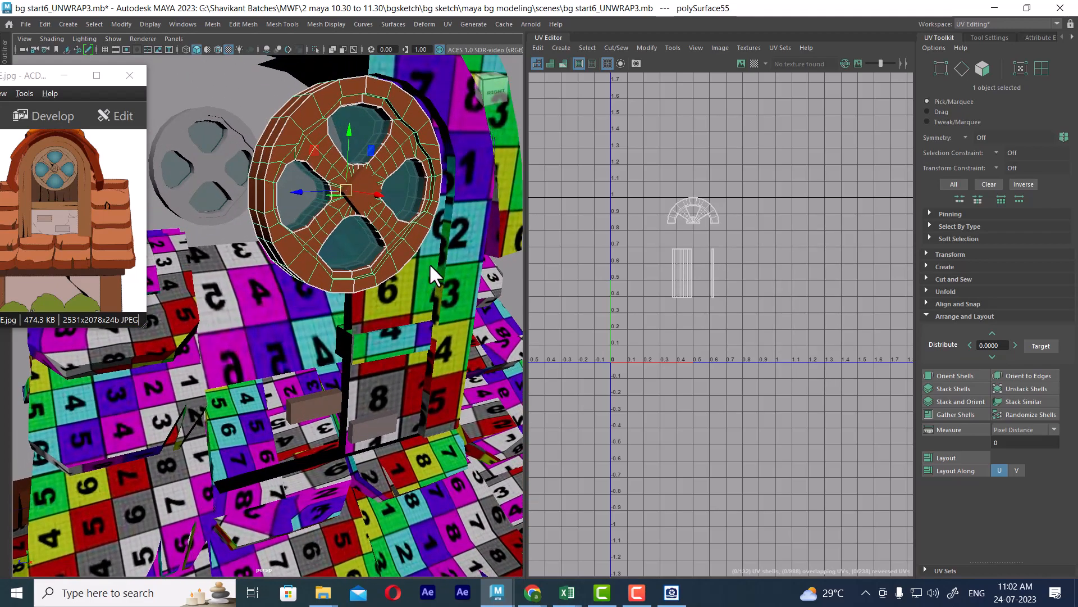
pyautogui.moveTo(318, 197)
pyautogui.keyDown('alt'); pyautogui.mouseDown()
pyautogui.moveTo(342, 194)
pyautogui.moveTo(315, 198)
pyautogui.mouseUp(); pyautogui.keyUp('alt')
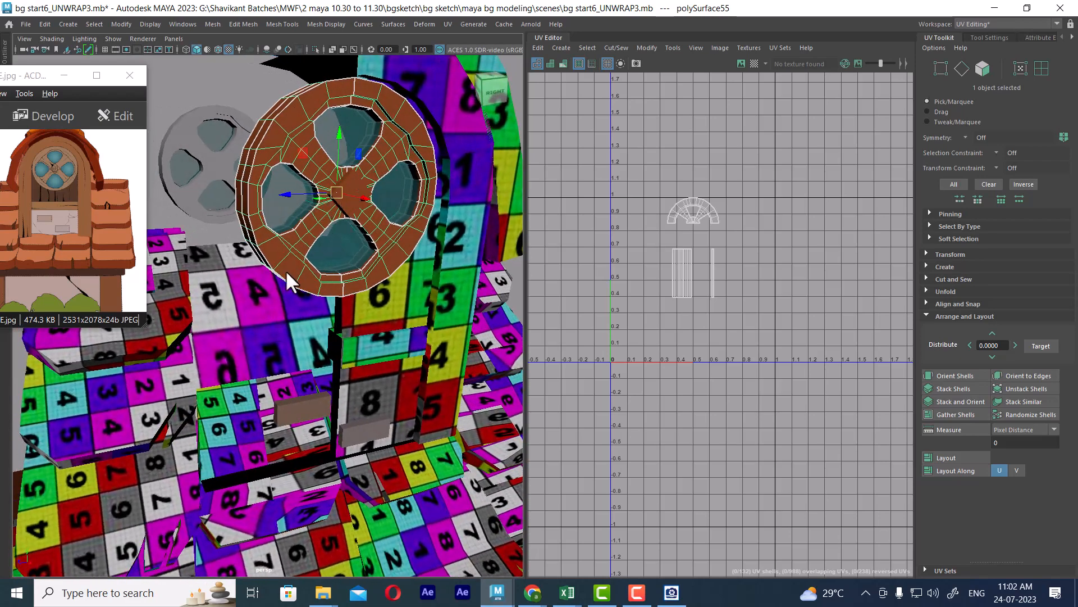
pyautogui.keyDown('alt'); pyautogui.moveTo(352, 210); pyautogui.dragTo(323, 199); pyautogui.keyUp('alt')
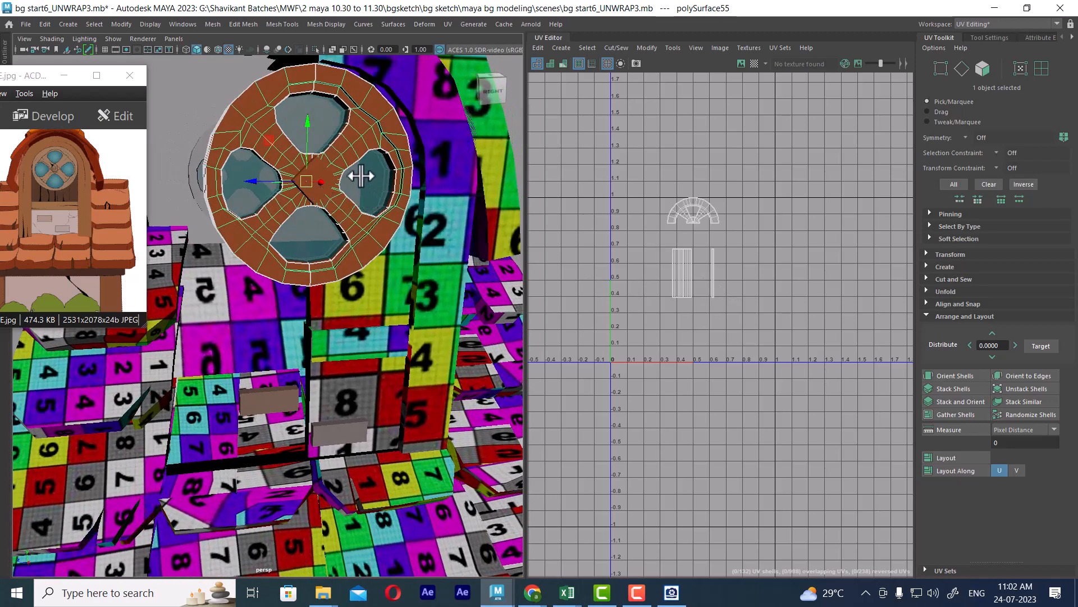
pyautogui.keyDown('alt'); pyautogui.moveTo(360, 177); pyautogui.dragTo(392, 223, button='right'); pyautogui.keyUp('alt')
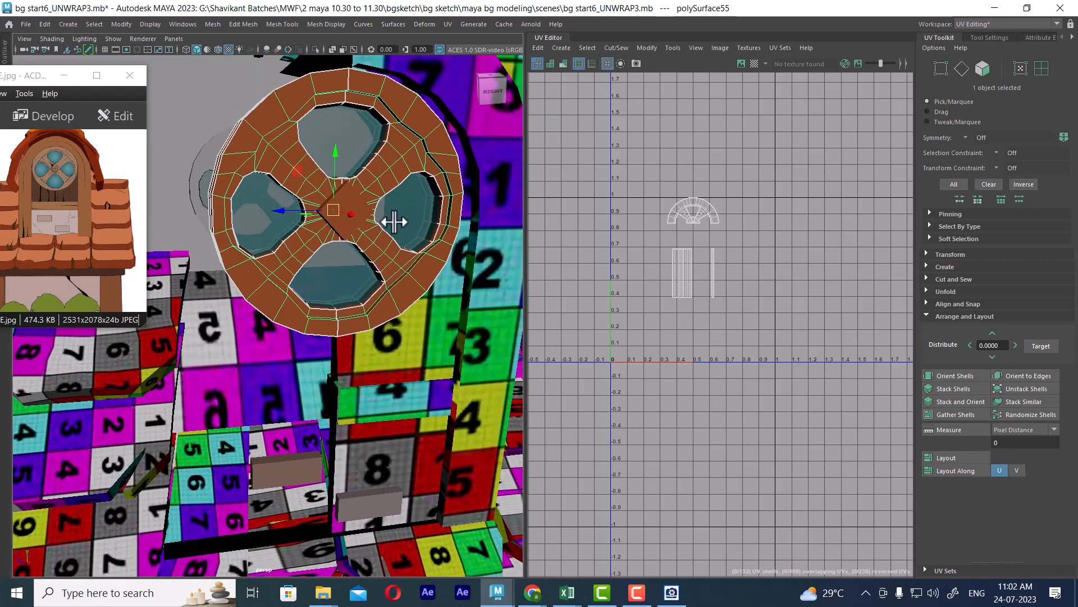
# - Hide everything except the round window frame and its centre piece, and select only the frame
pyautogui.keyDown('alt'); pyautogui.moveTo(402, 248); pyautogui.dragTo(414, 284); pyautogui.keyUp('alt')
pyautogui.keyDown('shift'); pyautogui.click(434, 225); pyautogui.keyUp('shift')
pyautogui.hotkey('alt', 'h')
pyautogui.keyDown('alt'); pyautogui.moveTo(374, 343); pyautogui.dragTo(381, 384, button='middle'); pyautogui.keyUp('alt')
pyautogui.click(637, 592)
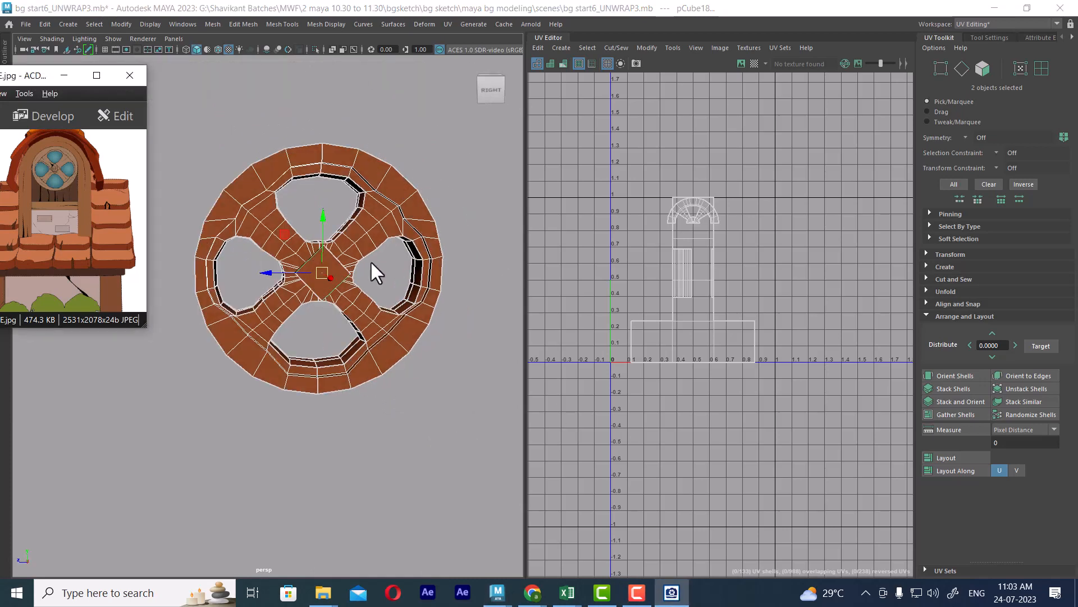
pyautogui.click(371, 260)
pyautogui.click(395, 236)
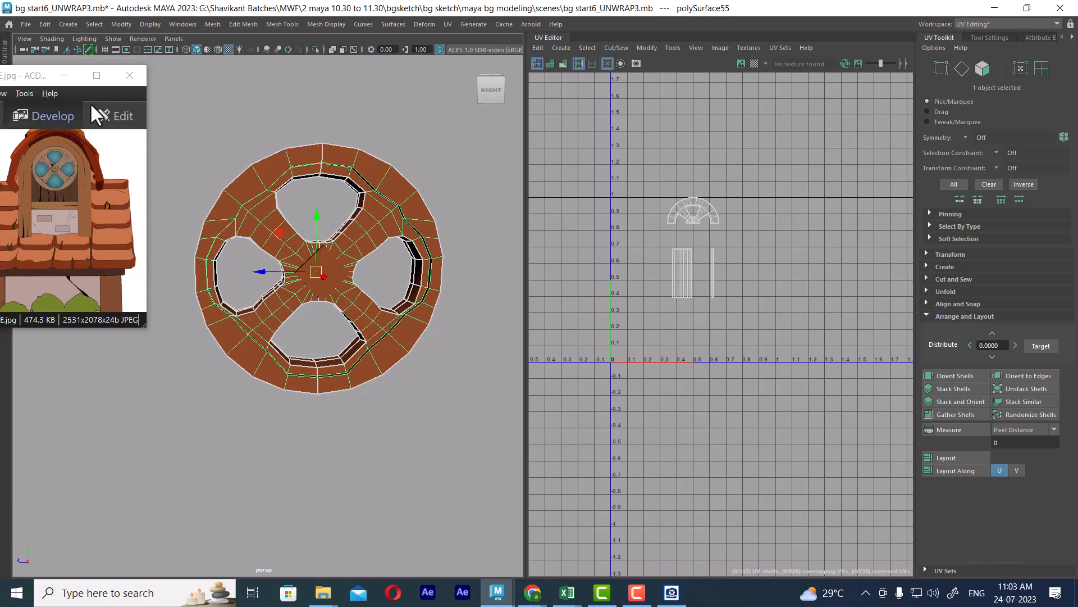
# - Enlarge the SIDE.jpg reference in ACDSee, examine the round window's frame and centre, and return to the Maya scene
pyautogui.click(98, 75)
pyautogui.scroll(5, 584, 289)
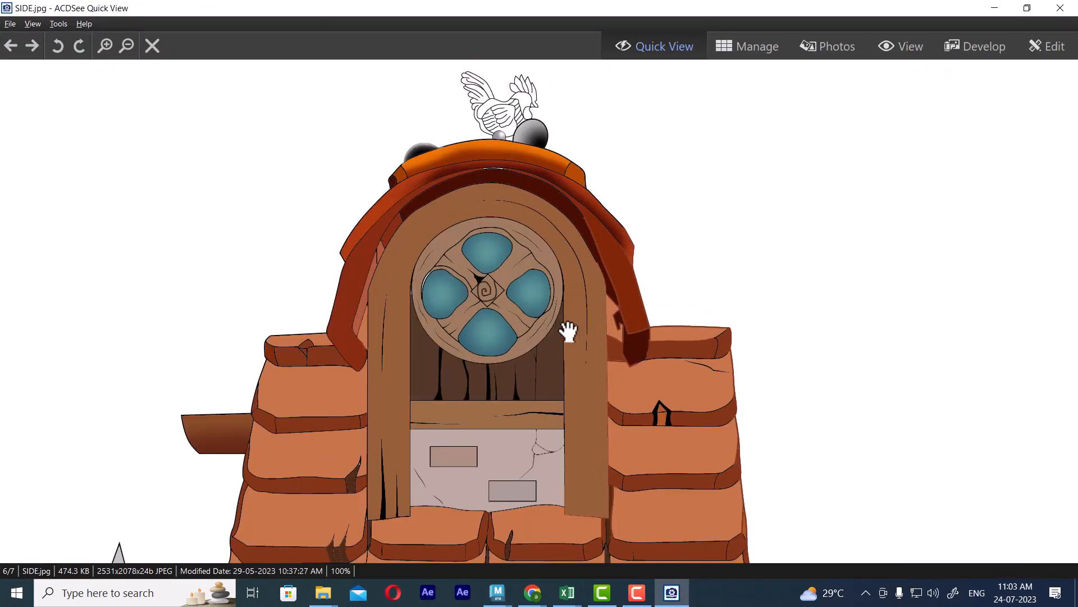
pyautogui.scroll(2, 568, 331)
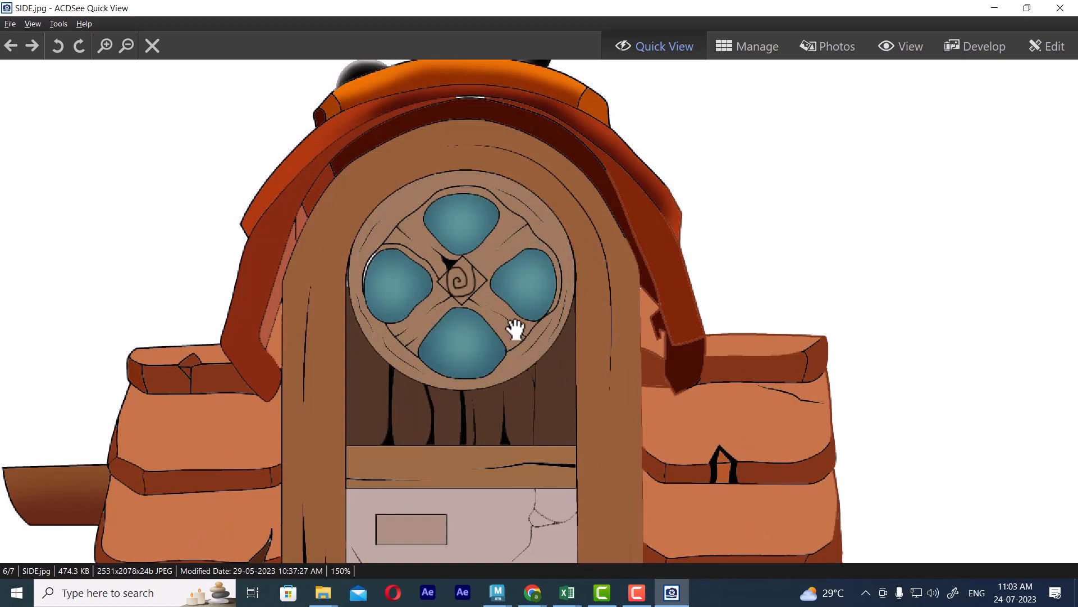
pyautogui.click(1030, 7)
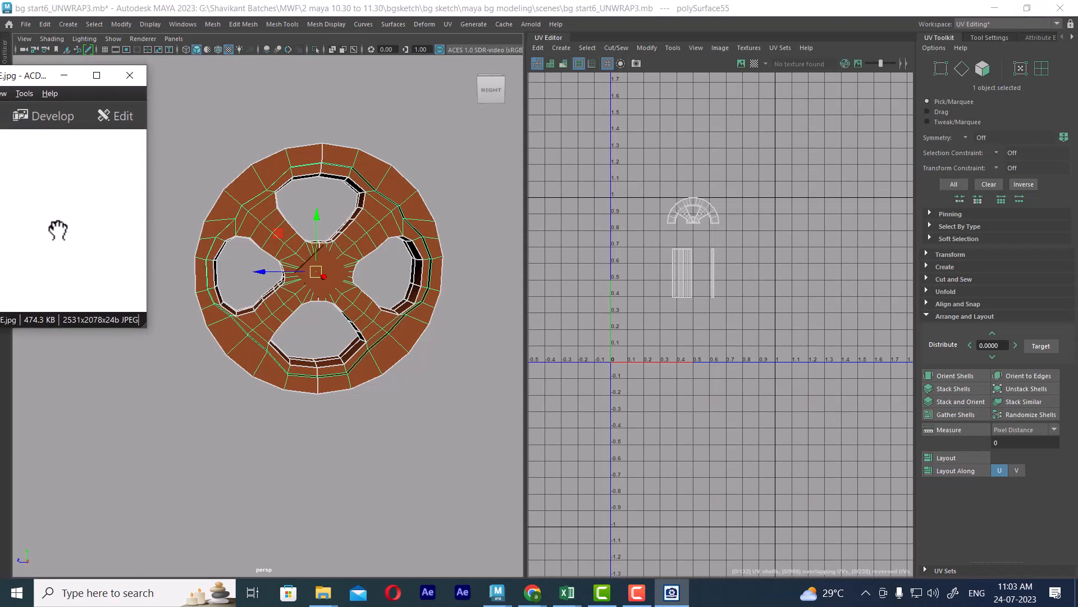
# - Compare the round window frame with the enlarged SIDE.jpg reference in ACDSee, and minimize the reference
pyautogui.moveTo(148, 328); pyautogui.dragTo(436, 453)
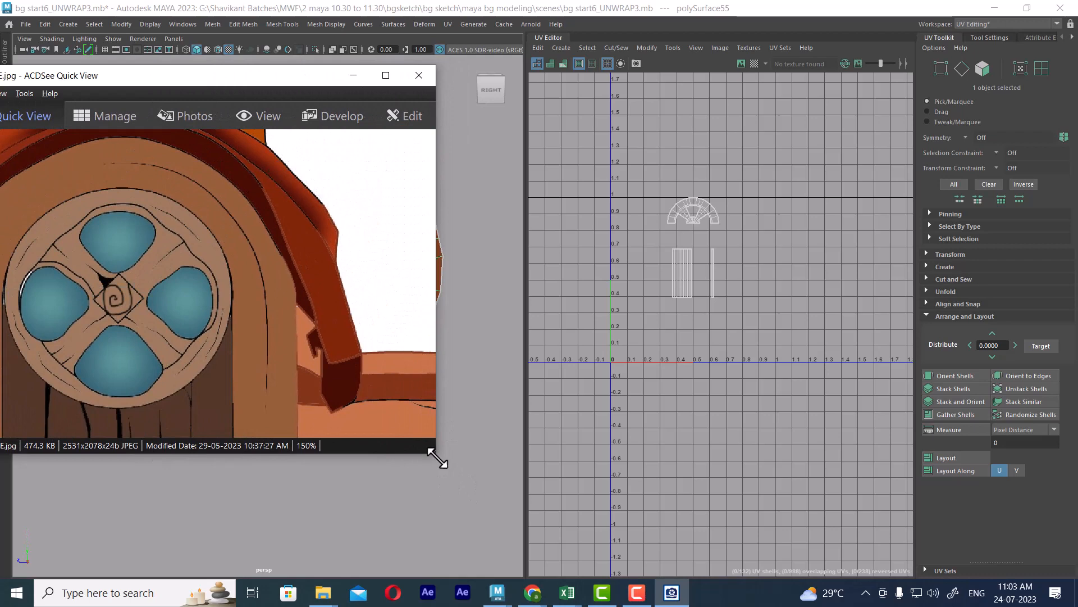
pyautogui.moveTo(436, 453); pyautogui.dragTo(305, 439)
pyautogui.keyDown('alt'); pyautogui.moveTo(432, 324); pyautogui.dragTo(470, 340, button='middle'); pyautogui.keyUp('alt')
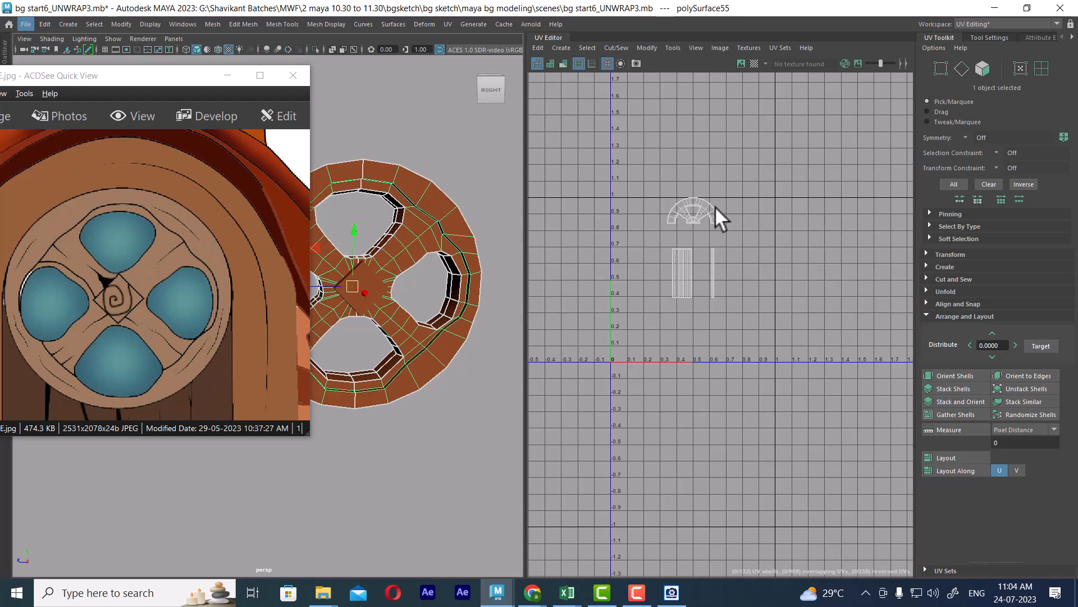
pyautogui.click(226, 75)
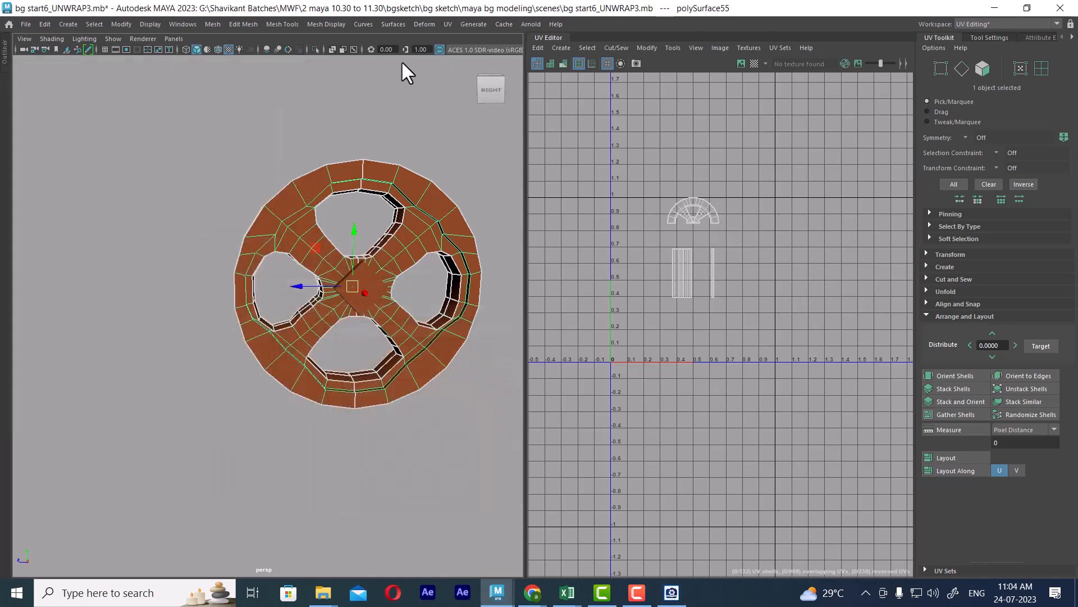
# - Apply Automatic UV mapping to the round window frame and reselect the frame in the viewport
pyautogui.click(447, 24)
pyautogui.click(508, 91)
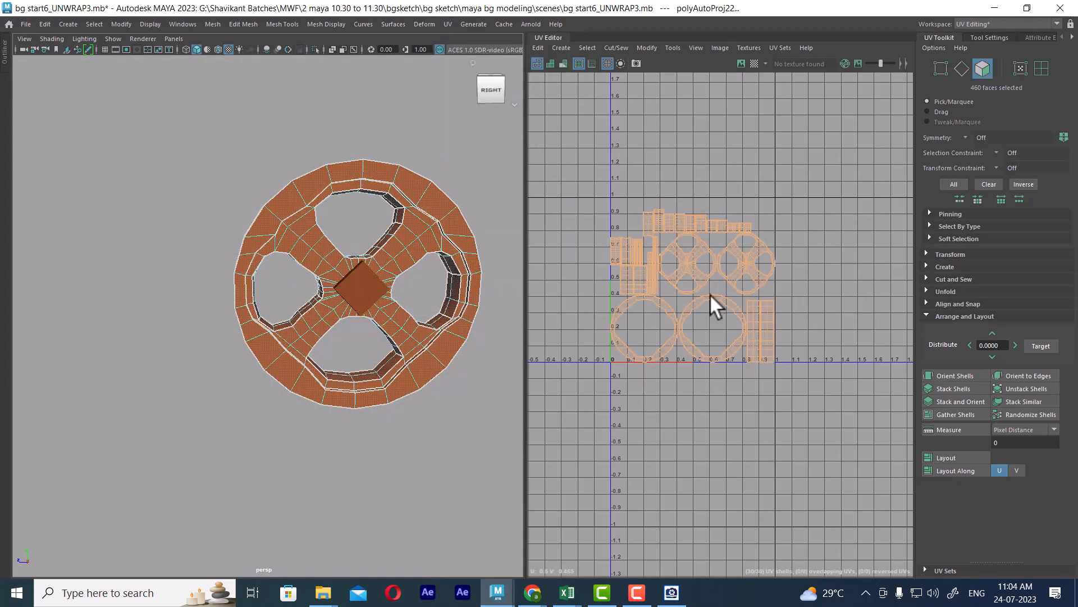
pyautogui.scroll(1, 787, 288)
pyautogui.moveTo(365, 233); pyautogui.dragTo(473, 132, button='right')
pyautogui.click(473, 132)
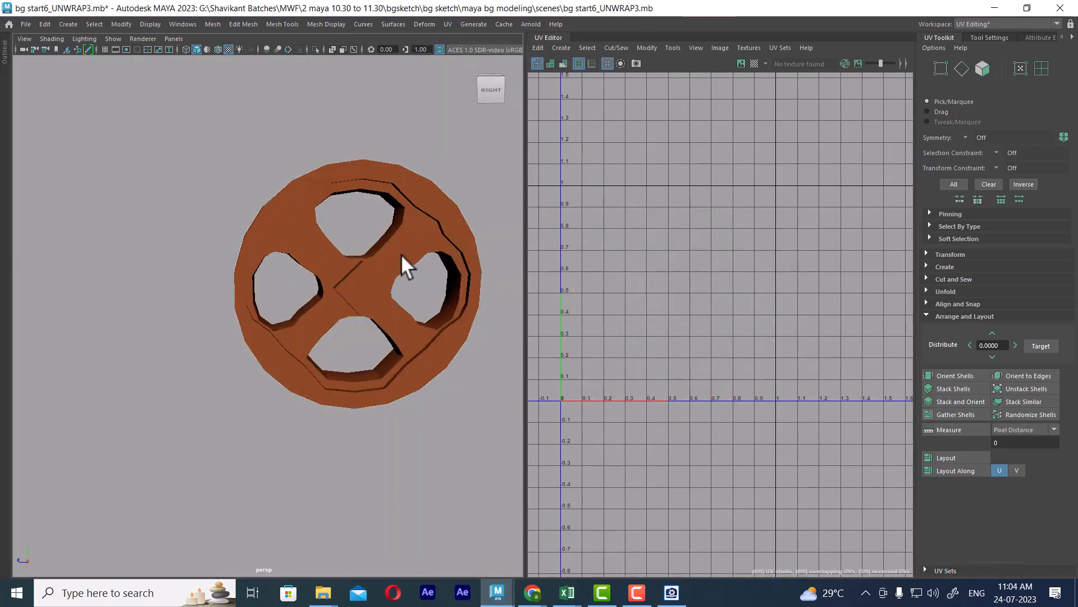
pyautogui.click(400, 253)
pyautogui.scroll(2, 814, 281)
pyautogui.moveTo(365, 254); pyautogui.dragTo(396, 257, button='right')
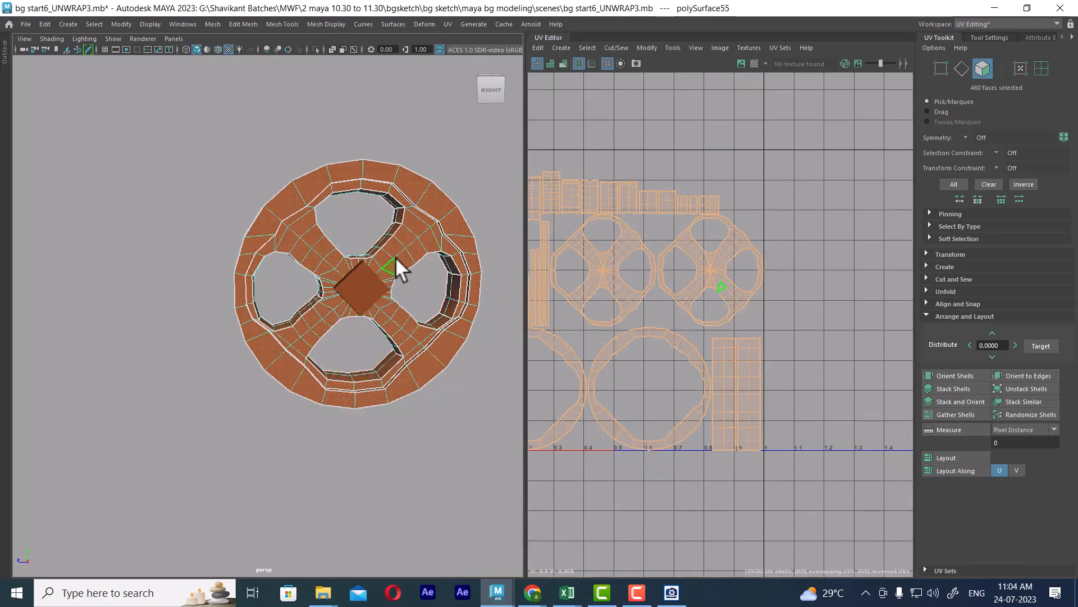
# - Stack the two UV shells of the frame's spoked faces and move them beyond the right edge of the 0–1 UV tile
pyautogui.click(1041, 68)
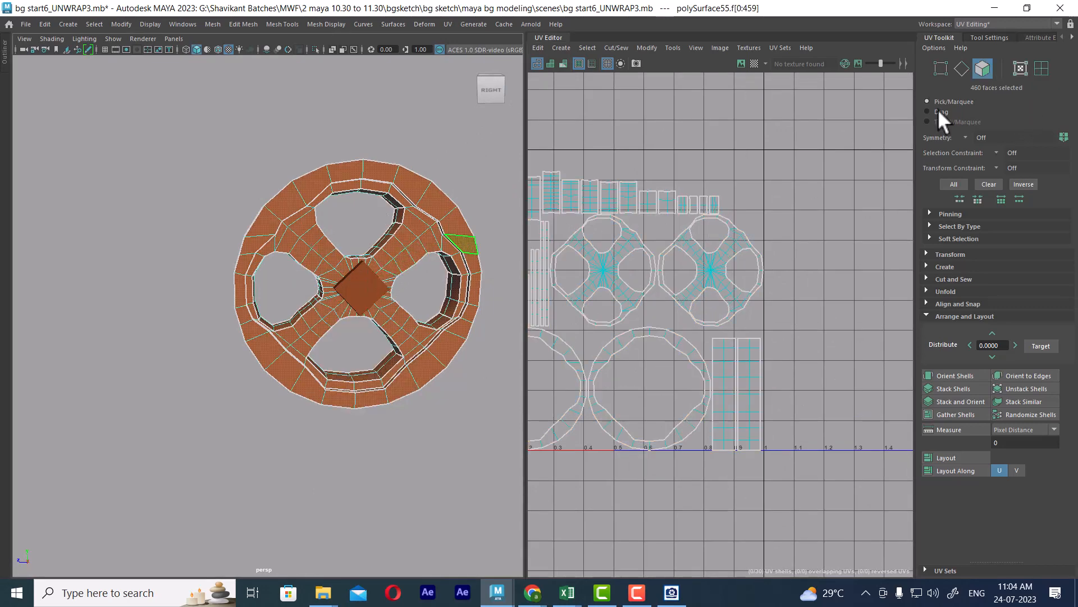
pyautogui.click(742, 247)
pyautogui.press('w')
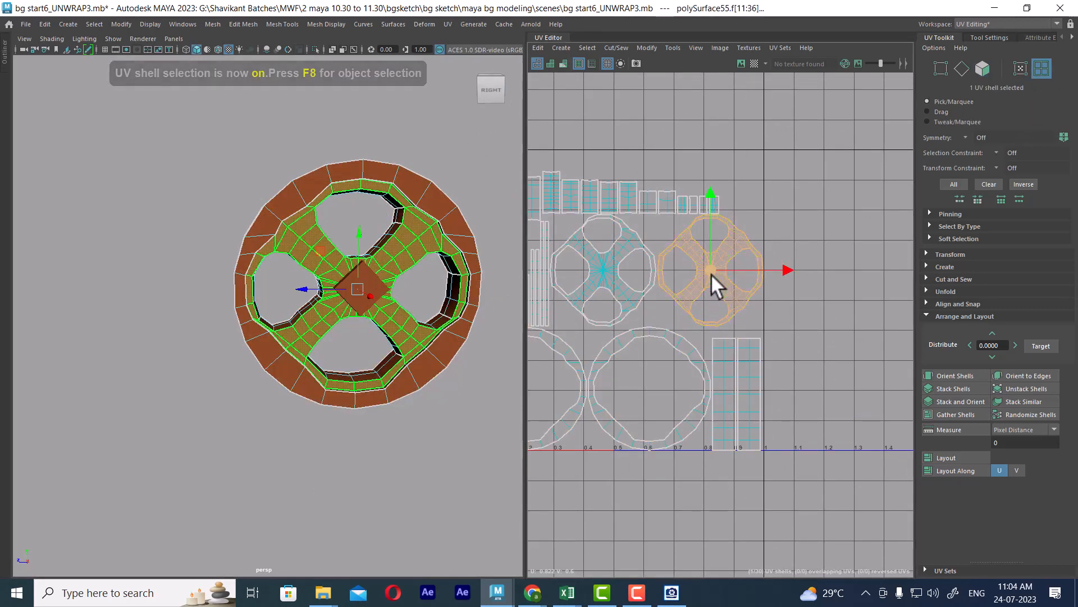
pyautogui.moveTo(713, 275); pyautogui.dragTo(812, 262)
pyautogui.click(608, 277)
pyautogui.click(803, 267)
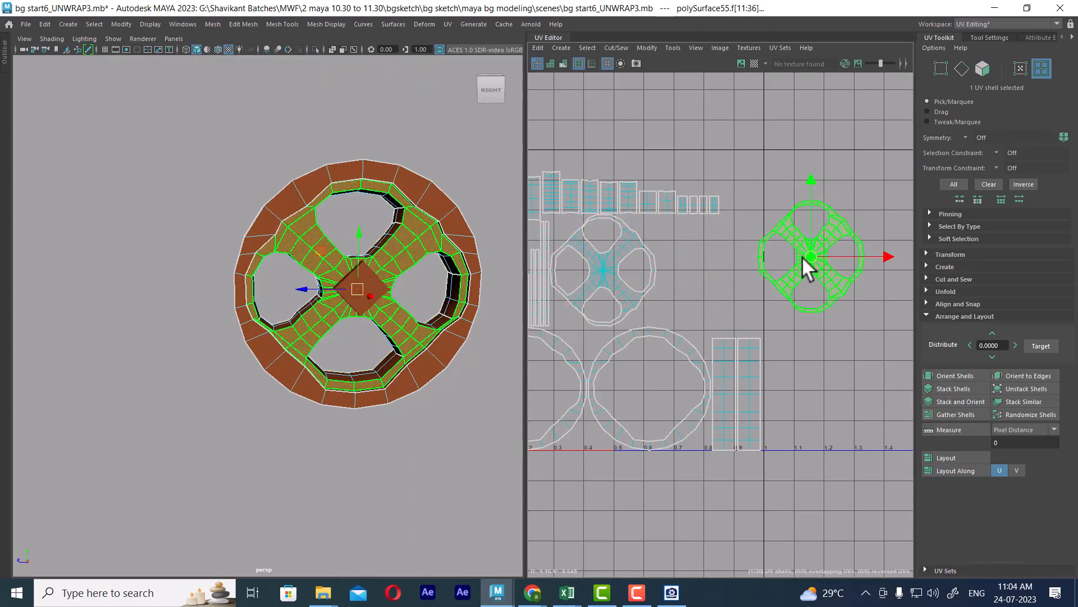
pyautogui.keyDown('shift'); pyautogui.click(624, 276); pyautogui.keyUp('shift')
pyautogui.click(955, 401)
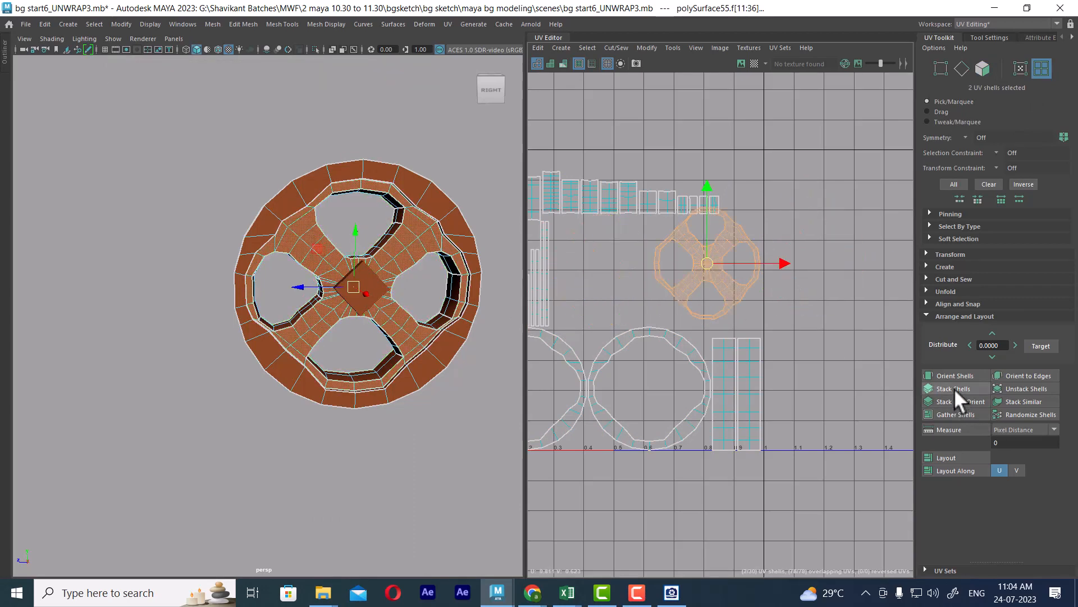
pyautogui.moveTo(712, 280); pyautogui.dragTo(827, 246)
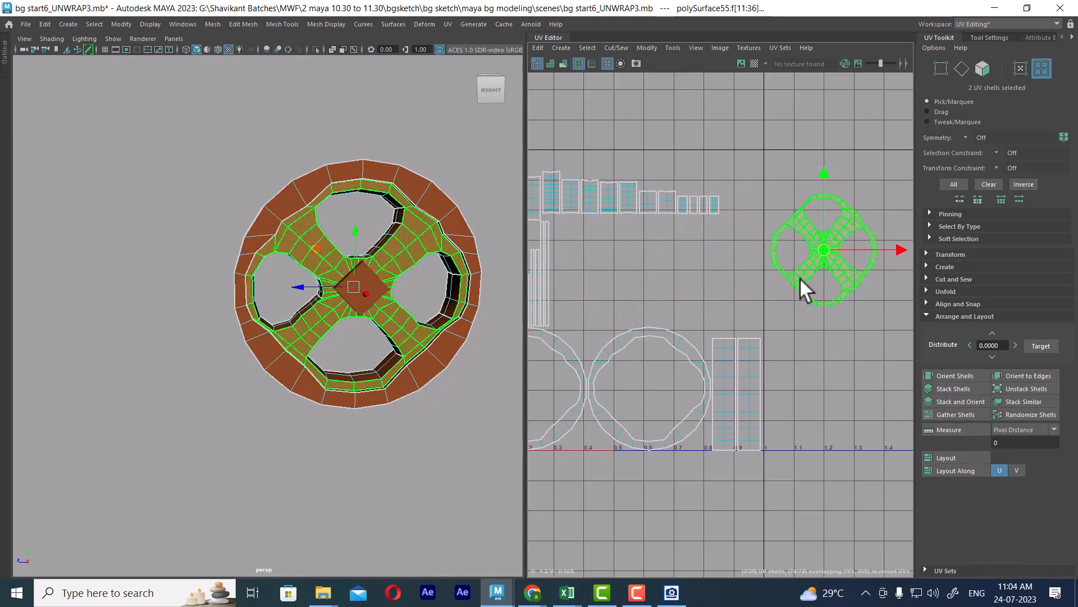
# - Stack the two UV shells of the frame's outer ring and move them over the stacked spoked-face shells
pyautogui.keyDown('alt'); pyautogui.moveTo(258, 321); pyautogui.dragTo(273, 303); pyautogui.keyUp('alt')
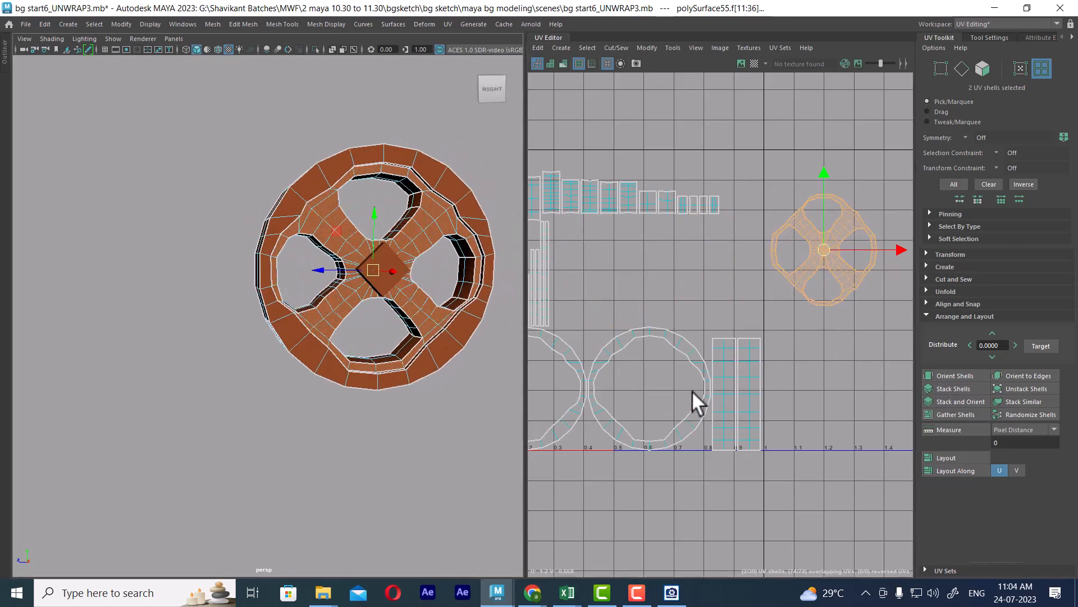
pyautogui.keyDown('alt'); pyautogui.moveTo(692, 390); pyautogui.dragTo(707, 374, button='middle'); pyautogui.keyUp('alt')
pyautogui.click(702, 332)
pyautogui.keyDown('shift'); pyautogui.click(571, 328); pyautogui.keyUp('shift')
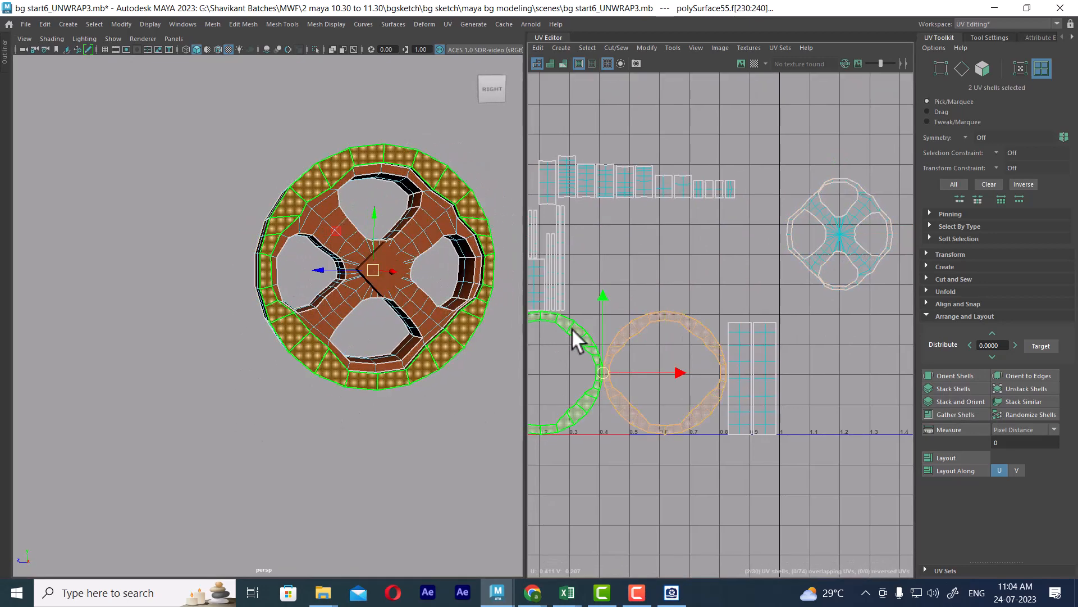
pyautogui.click(949, 389)
pyautogui.moveTo(611, 393); pyautogui.dragTo(834, 322)
pyautogui.keyDown('alt'); pyautogui.moveTo(846, 312); pyautogui.dragTo(742, 315, button='middle'); pyautogui.keyUp('alt')
pyautogui.moveTo(742, 314); pyautogui.dragTo(737, 230)
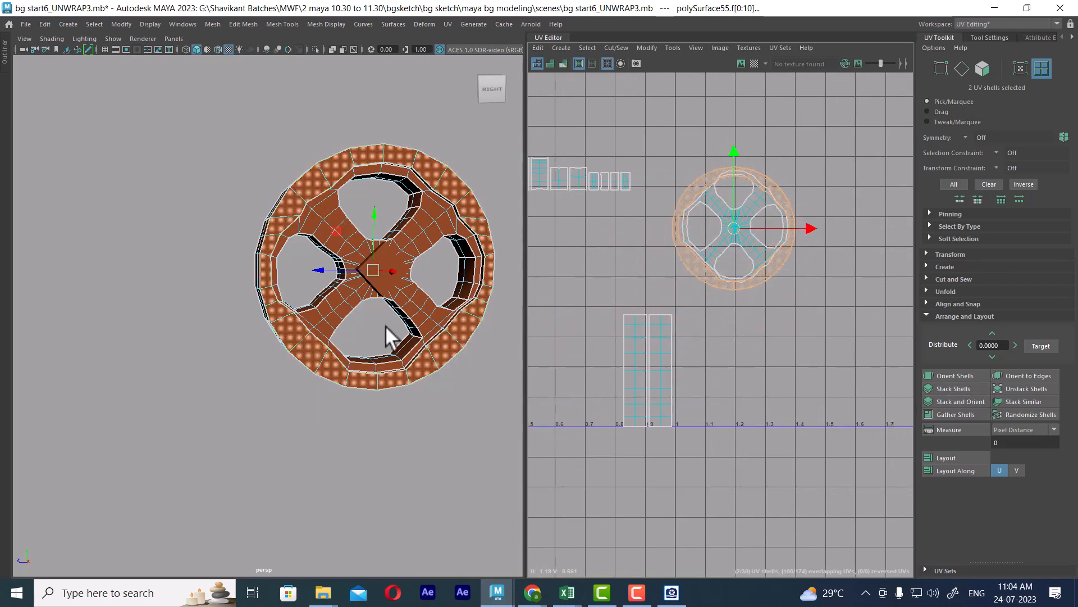
# - Scale up the stacked outer-ring shells slightly so they surround the spoked-face shells, and return to object selection
pyautogui.keyDown('alt'); pyautogui.moveTo(351, 313); pyautogui.dragTo(314, 336, button='middle'); pyautogui.keyUp('alt')
pyautogui.scroll(2, 314, 336)
pyautogui.keyDown('alt'); pyautogui.moveTo(778, 317); pyautogui.dragTo(771, 333, button='middle'); pyautogui.keyUp('alt')
pyautogui.scroll(3, 772, 334)
pyautogui.scroll(1, 772, 333)
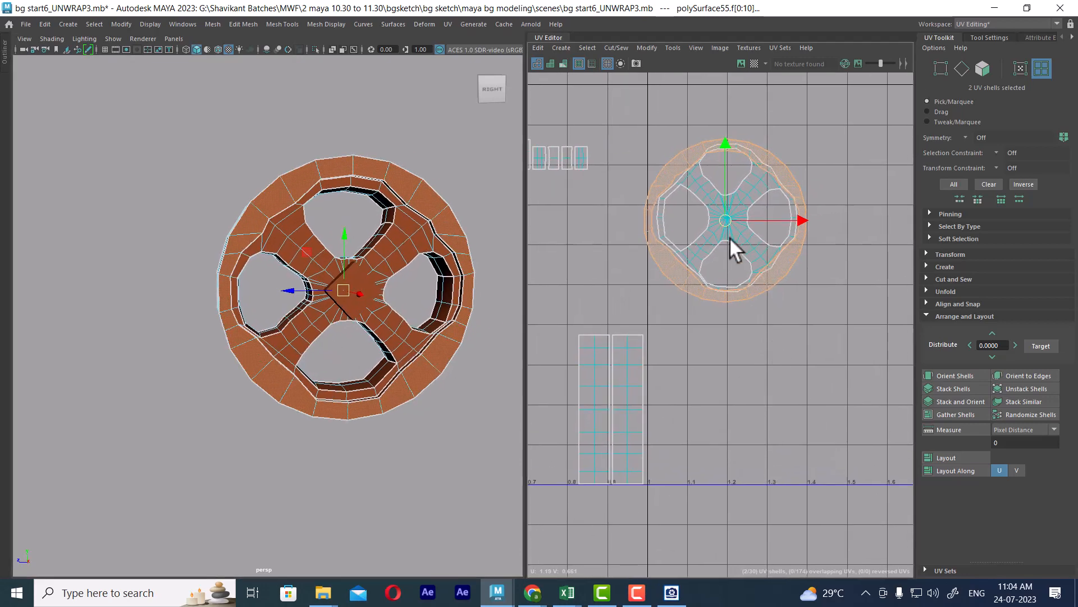
pyautogui.click(746, 240)
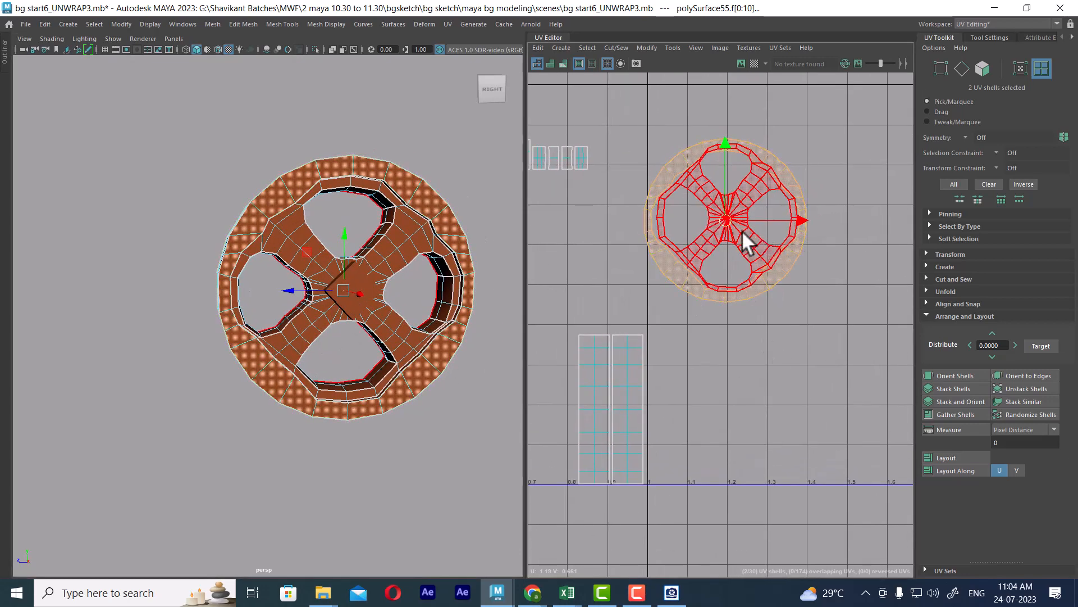
pyautogui.keyDown('alt'); pyautogui.moveTo(747, 240); pyautogui.dragTo(744, 262, button='middle'); pyautogui.keyUp('alt')
pyautogui.moveTo(729, 248); pyautogui.dragTo(739, 244)
pyautogui.press('w')
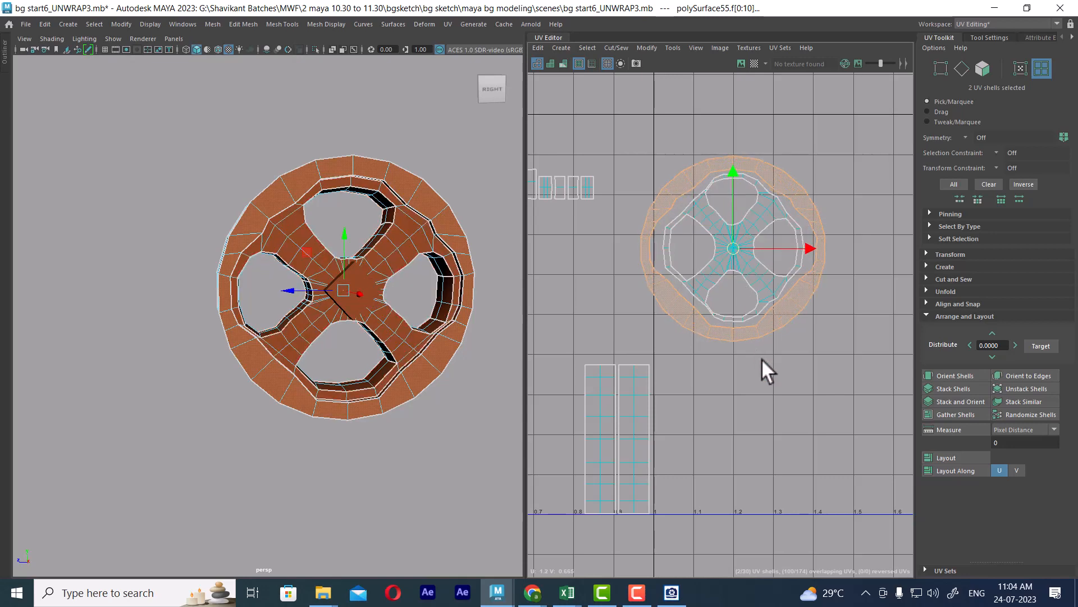
pyautogui.scroll(-3, 762, 358)
pyautogui.keyDown('alt'); pyautogui.moveTo(740, 279); pyautogui.dragTo(787, 280, button='middle'); pyautogui.keyUp('alt')
pyautogui.moveTo(352, 295); pyautogui.dragTo(376, 186, button='right')
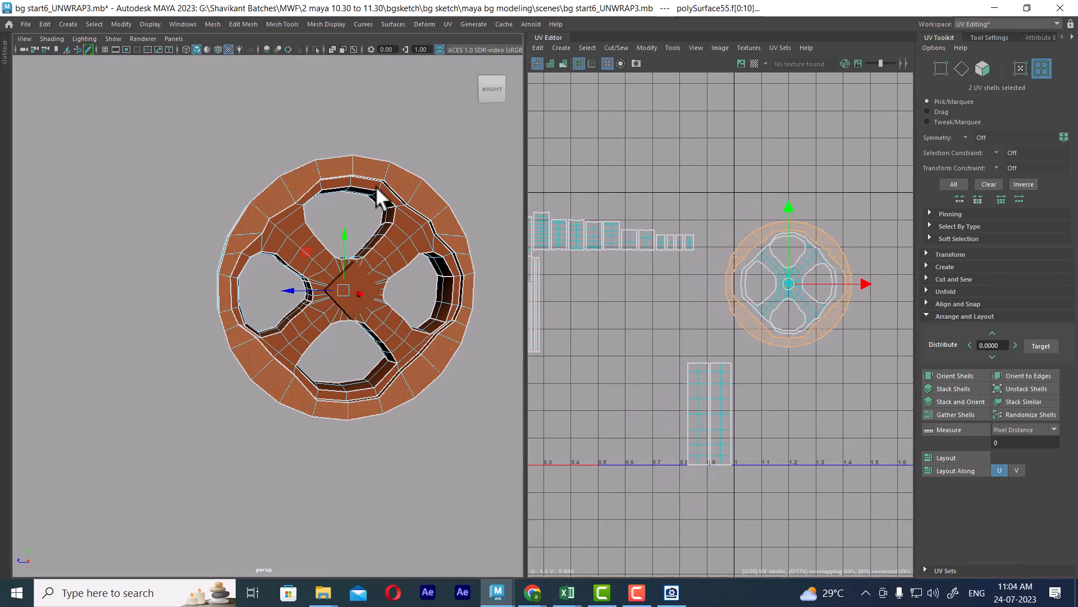
# - Select edges on the inner wall of the window frame's right-hand opening, and check the opening and rim from the side
pyautogui.keyDown('alt'); pyautogui.moveTo(663, 279); pyautogui.dragTo(765, 260, button='middle'); pyautogui.keyUp('alt')
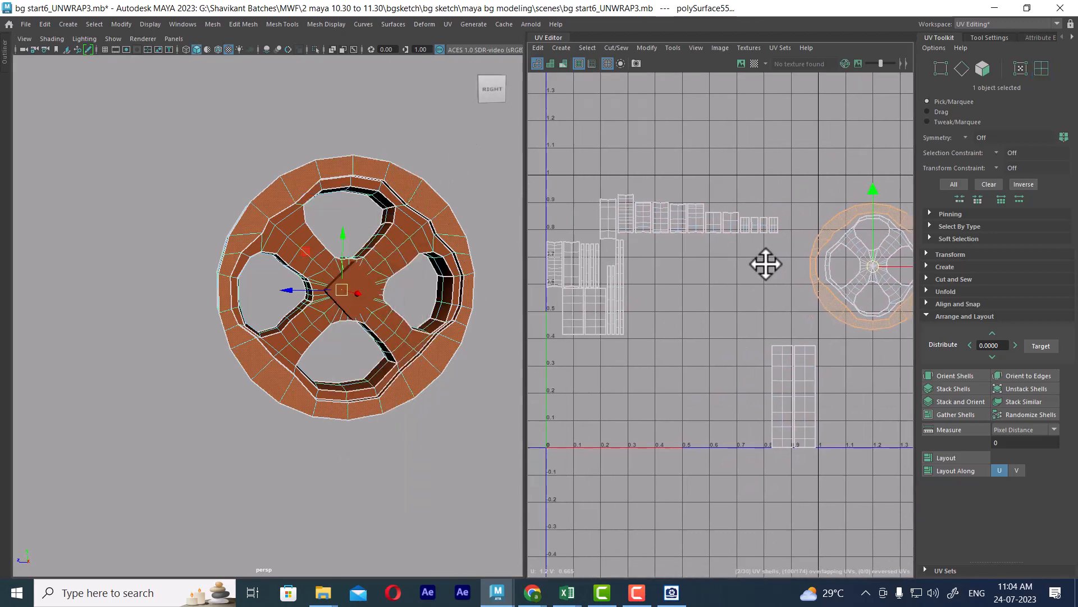
pyautogui.keyDown('alt'); pyautogui.moveTo(303, 373); pyautogui.dragTo(399, 266); pyautogui.keyUp('alt')
pyautogui.moveTo(400, 266); pyautogui.dragTo(423, 229, button='right')
pyautogui.click(385, 291)
pyautogui.click(387, 312)
pyautogui.keyDown('shift'); pyautogui.moveTo(388, 312); pyautogui.dragTo(373, 268, button='right'); pyautogui.keyUp('shift')
pyautogui.keyDown('alt'); pyautogui.moveTo(401, 308); pyautogui.dragTo(332, 337); pyautogui.keyUp('alt')
pyautogui.keyDown('alt'); pyautogui.moveTo(253, 329); pyautogui.dragTo(298, 332, button='middle'); pyautogui.keyUp('alt')
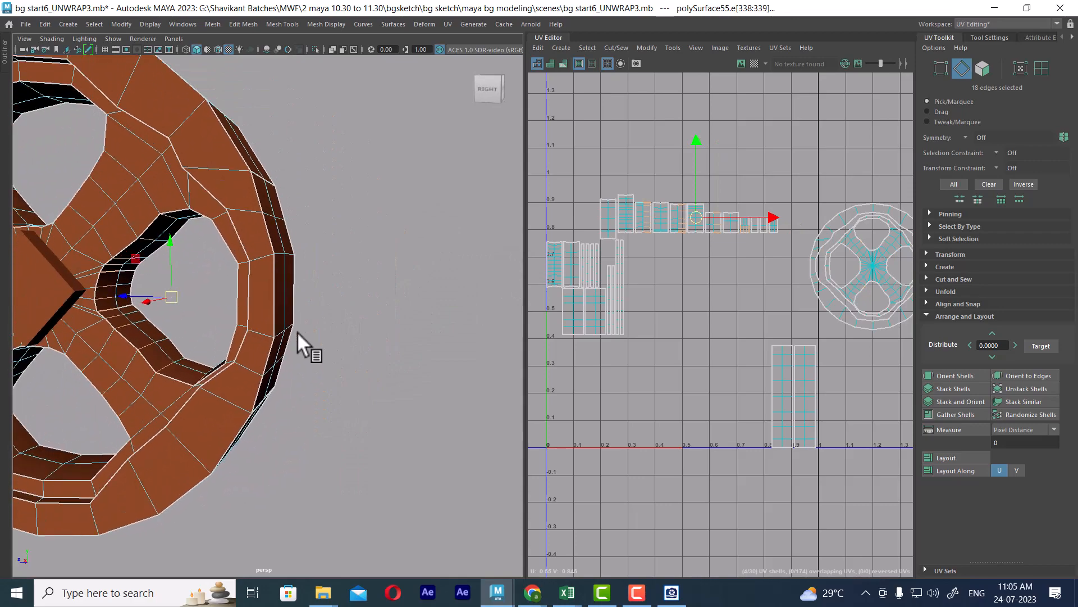
pyautogui.keyDown('alt'); pyautogui.moveTo(298, 332); pyautogui.dragTo(360, 331, button='right'); pyautogui.keyUp('alt')
pyautogui.keyDown('alt'); pyautogui.moveTo(756, 216); pyautogui.dragTo(781, 292, button='right'); pyautogui.keyUp('alt')
pyautogui.keyDown('alt'); pyautogui.moveTo(213, 346); pyautogui.dragTo(278, 327); pyautogui.keyUp('alt')
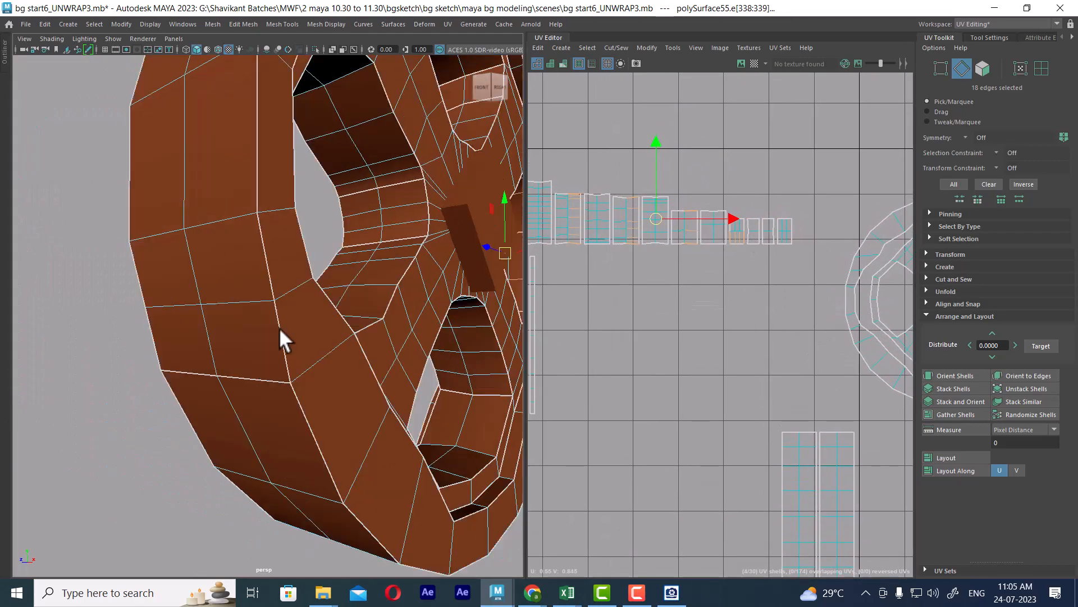
# - Try to Move and Sew the edge loops crossing the wheel opening's inner wall all at once
pyautogui.keyDown('alt'); pyautogui.moveTo(279, 327); pyautogui.dragTo(185, 348, button='middle'); pyautogui.keyUp('alt')
pyautogui.keyDown('alt'); pyautogui.moveTo(186, 348); pyautogui.dragTo(249, 401, button='right'); pyautogui.keyUp('alt')
pyautogui.click(236, 326)
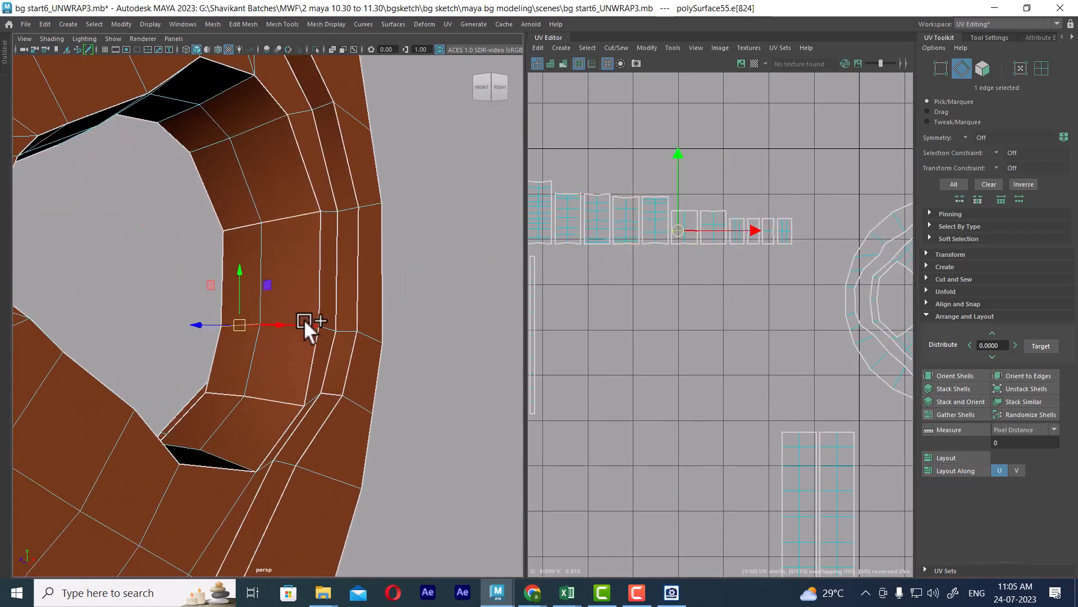
pyautogui.keyDown('shift'); pyautogui.moveTo(304, 319); pyautogui.dragTo(313, 291, button='right'); pyautogui.keyUp('shift')
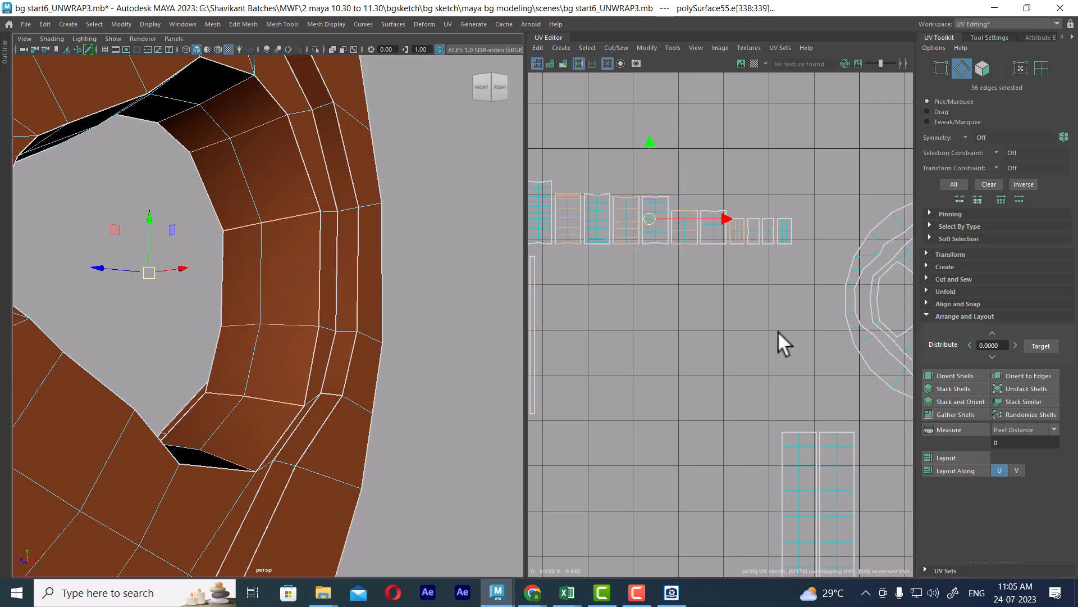
pyautogui.keyDown('alt'); pyautogui.moveTo(216, 315); pyautogui.dragTo(243, 378); pyautogui.keyUp('alt')
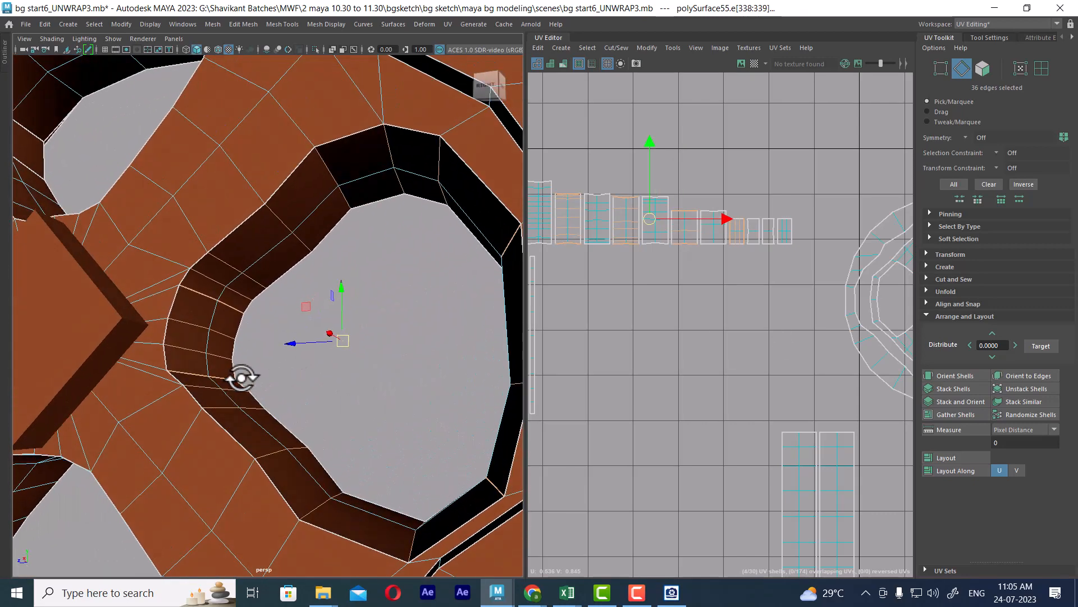
pyautogui.keyDown('ctrl'); pyautogui.click(220, 332); pyautogui.keyUp('ctrl')
pyautogui.keyDown('shift'); pyautogui.moveTo(726, 292); pyautogui.dragTo(724, 177, button='right'); pyautogui.keyUp('shift')
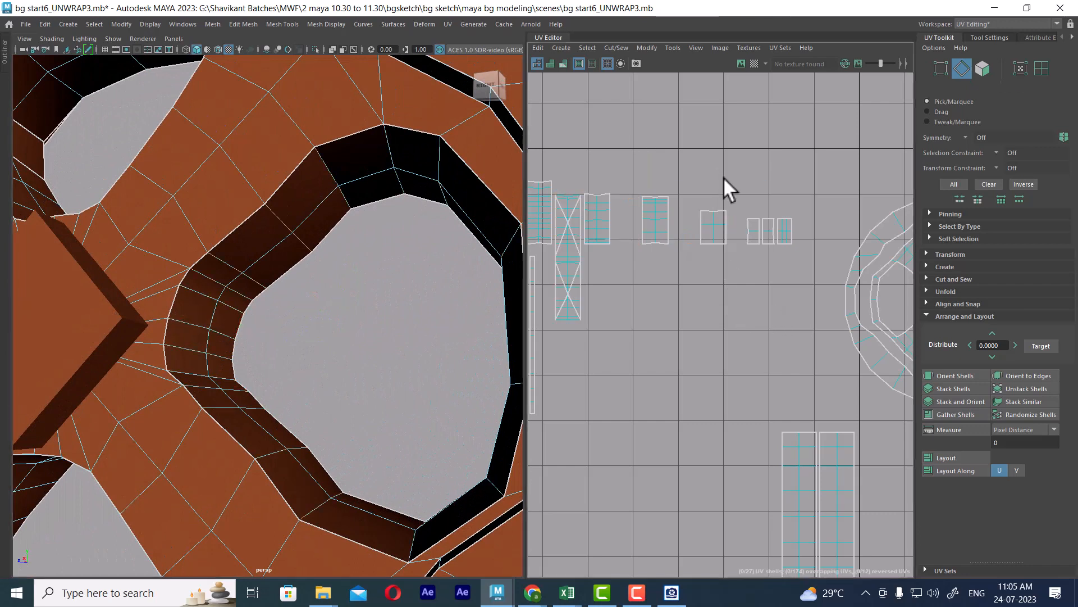
pyautogui.hotkey('ctrl', 'z')
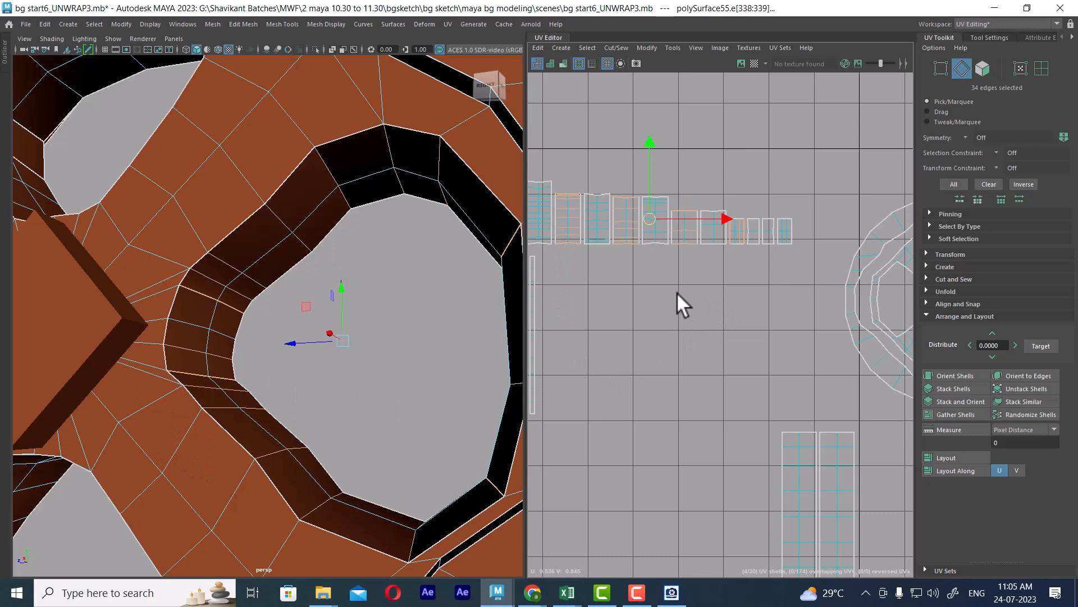
pyautogui.keyDown('alt'); pyautogui.moveTo(676, 292); pyautogui.dragTo(720, 317, button='middle'); pyautogui.keyUp('alt')
pyautogui.keyDown('shift'); pyautogui.moveTo(743, 339); pyautogui.dragTo(739, 207, button='right'); pyautogui.keyUp('shift')
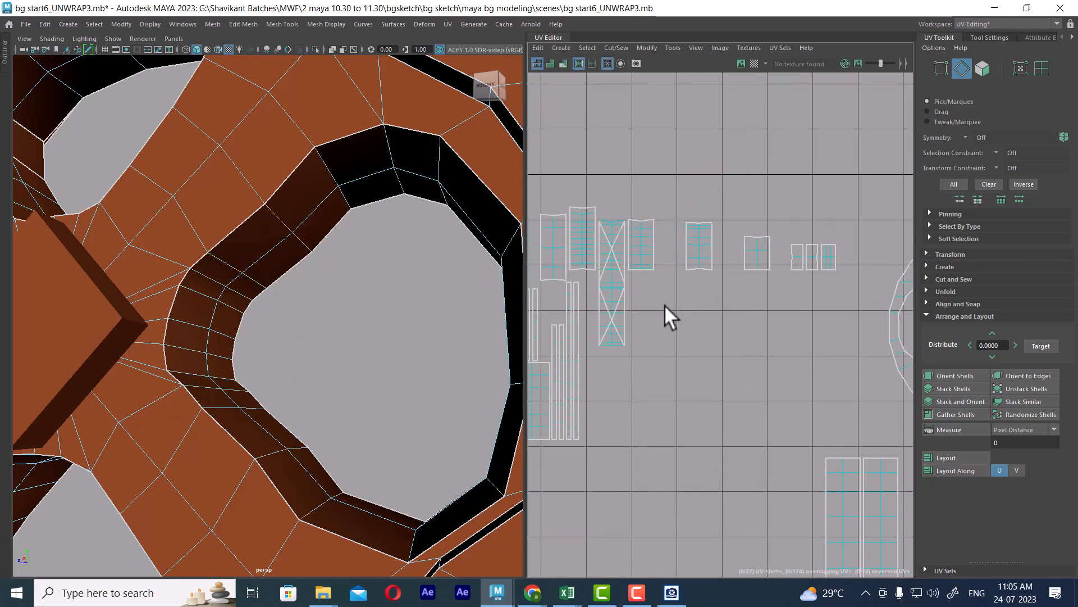
pyautogui.hotkey('ctrl', 'z')
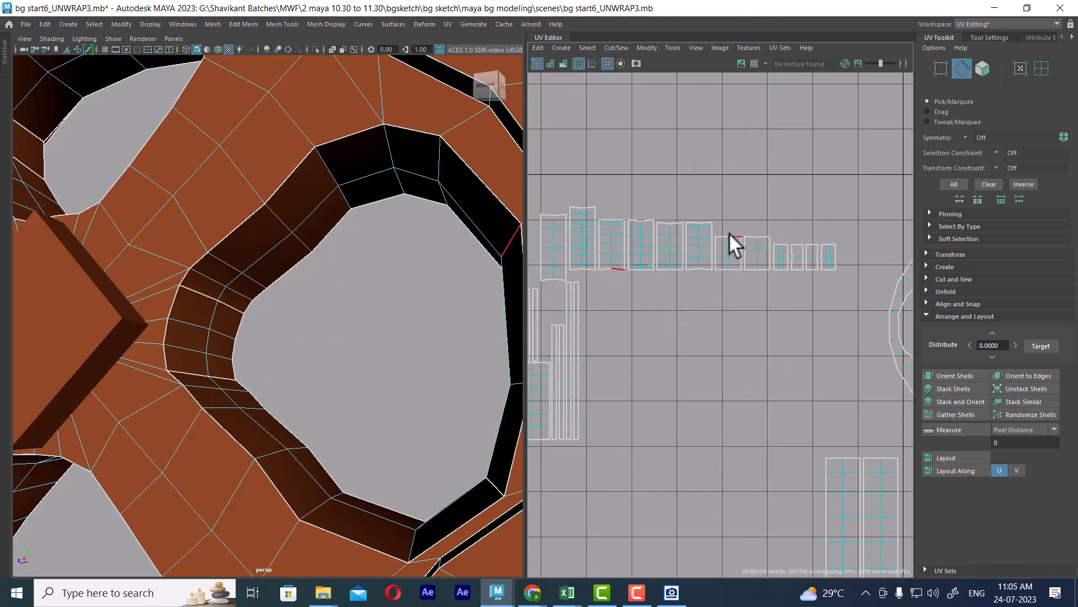
# - Move and Sew the top border edges of a short wall shell onto the matching end of its neighbouring shell in the UV layout
pyautogui.click(723, 238)
pyautogui.keyDown('shift'); pyautogui.moveTo(729, 231); pyautogui.dragTo(719, 272, button='right'); pyautogui.keyUp('shift')
pyautogui.keyDown('alt'); pyautogui.moveTo(612, 247); pyautogui.dragTo(690, 291, button='right'); pyautogui.keyUp('alt')
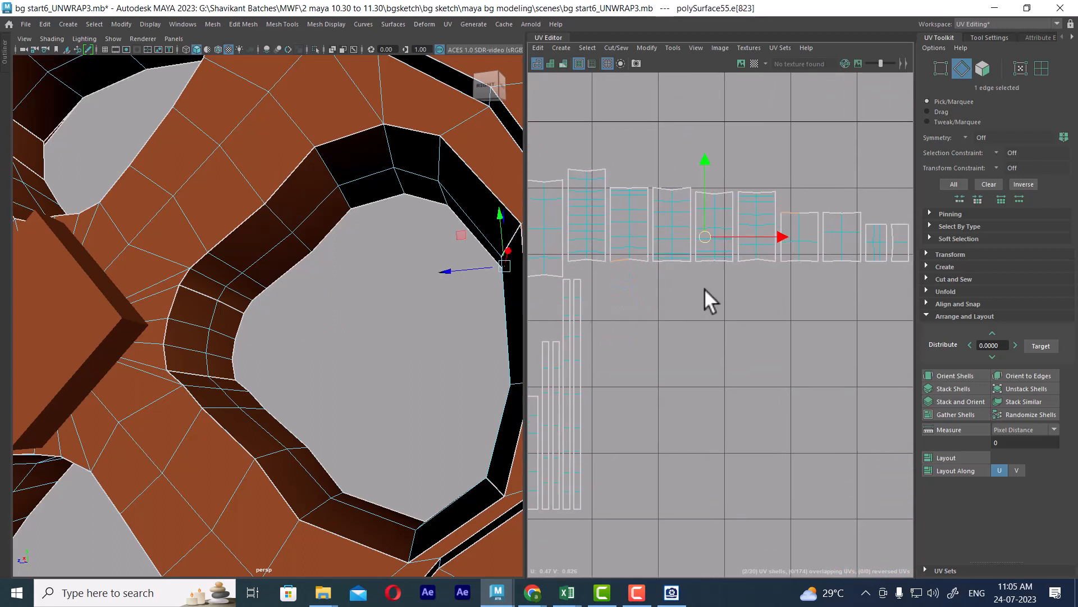
pyautogui.click(802, 210)
pyautogui.moveTo(802, 217); pyautogui.dragTo(803, 218)
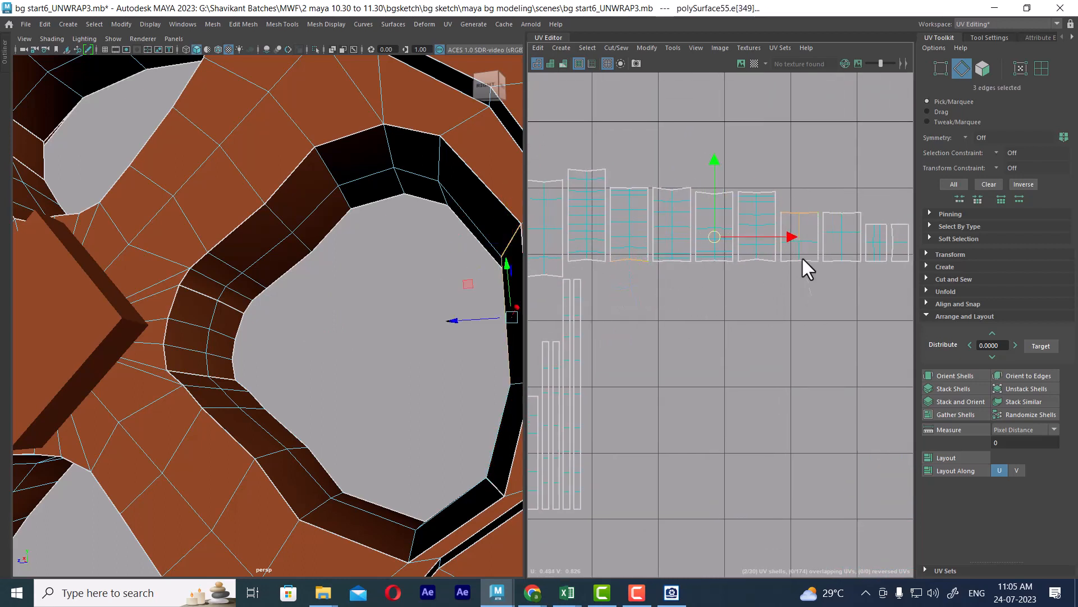
pyautogui.press('g')
# - Extend the joined shell downward by moving and sewing the remaining wall shells of that opening into one vertical UV strip
pyautogui.moveTo(625, 300); pyautogui.dragTo(634, 322)
pyautogui.keyDown('shift'); pyautogui.moveTo(713, 259); pyautogui.dragTo(758, 210, button='right'); pyautogui.keyUp('shift')
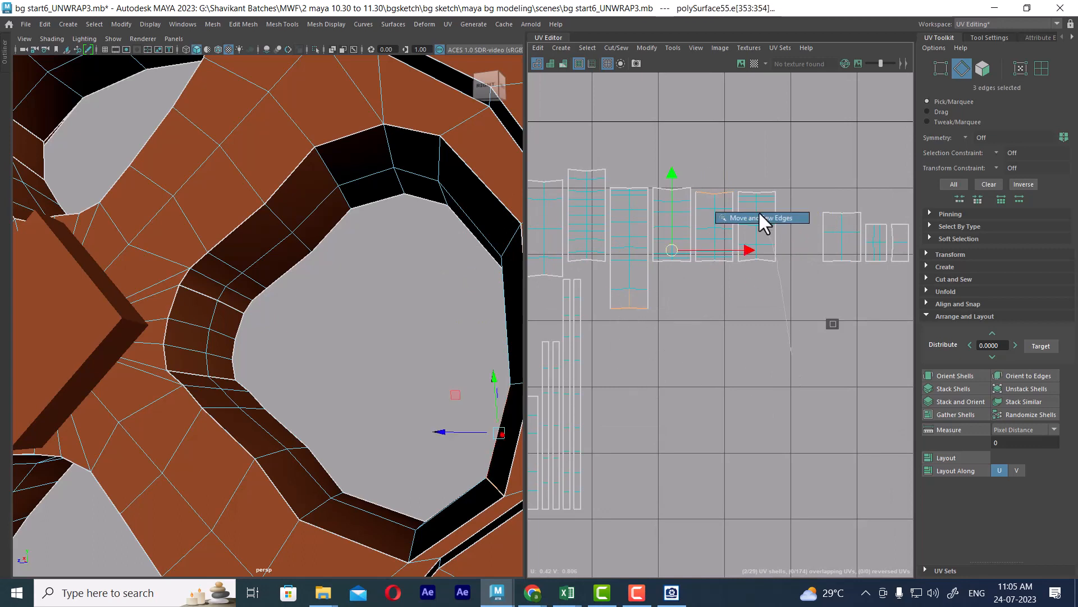
pyautogui.moveTo(622, 368); pyautogui.dragTo(631, 381)
pyautogui.press('g')
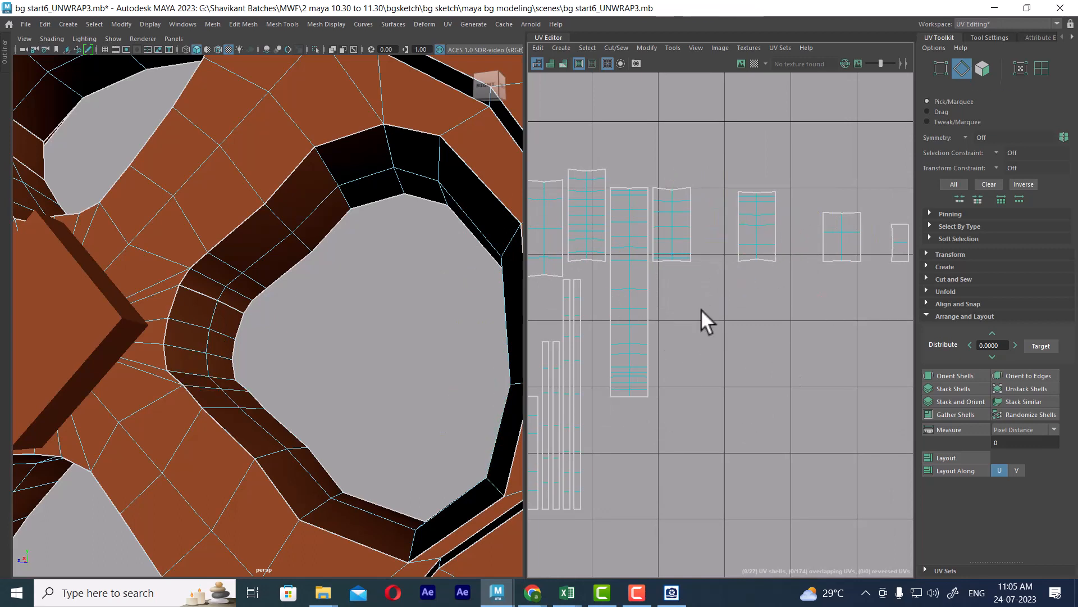
# - Select the sewn strip as a UV shell and examine which faces of the opening's inner wall it covers
pyautogui.doubleClick(626, 296)
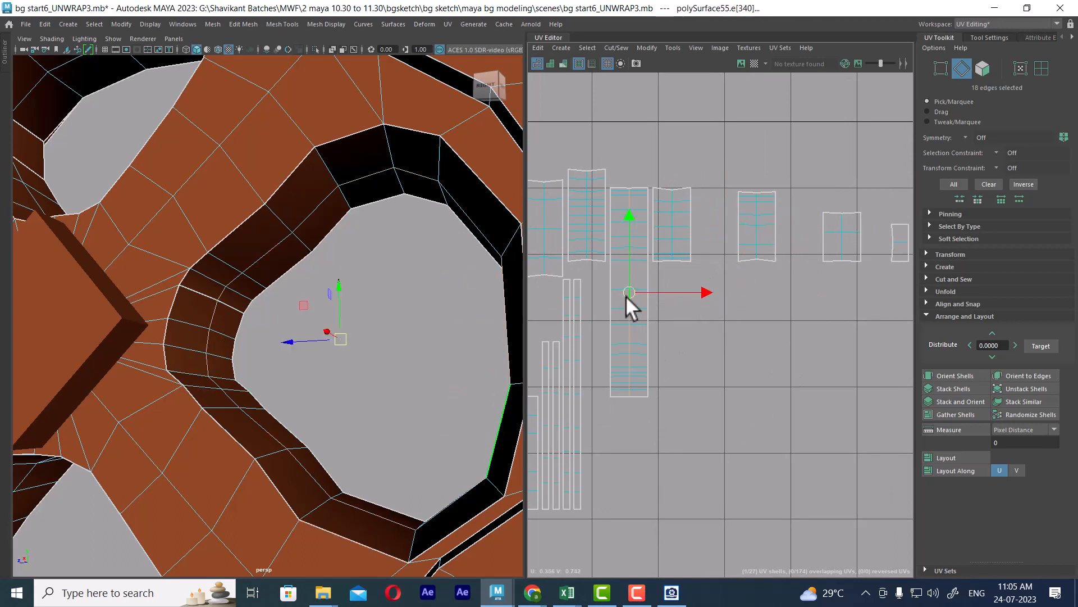
pyautogui.click(1041, 68)
pyautogui.keyDown('alt'); pyautogui.moveTo(453, 389); pyautogui.dragTo(162, 394); pyautogui.keyUp('alt')
pyautogui.press('f')
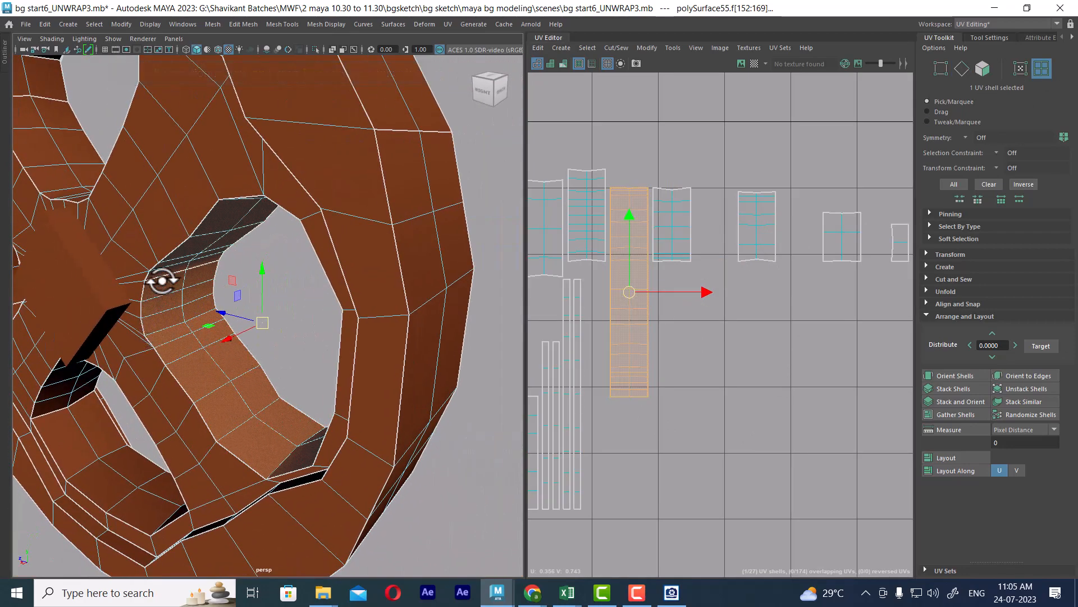
pyautogui.keyDown('alt'); pyautogui.moveTo(688, 417); pyautogui.dragTo(746, 446, button='middle'); pyautogui.keyUp('alt')
pyautogui.scroll(-2, 784, 422)
pyautogui.keyDown('alt'); pyautogui.moveTo(788, 335); pyautogui.dragTo(781, 282, button='middle'); pyautogui.keyUp('alt')
pyautogui.scroll(1, 797, 321)
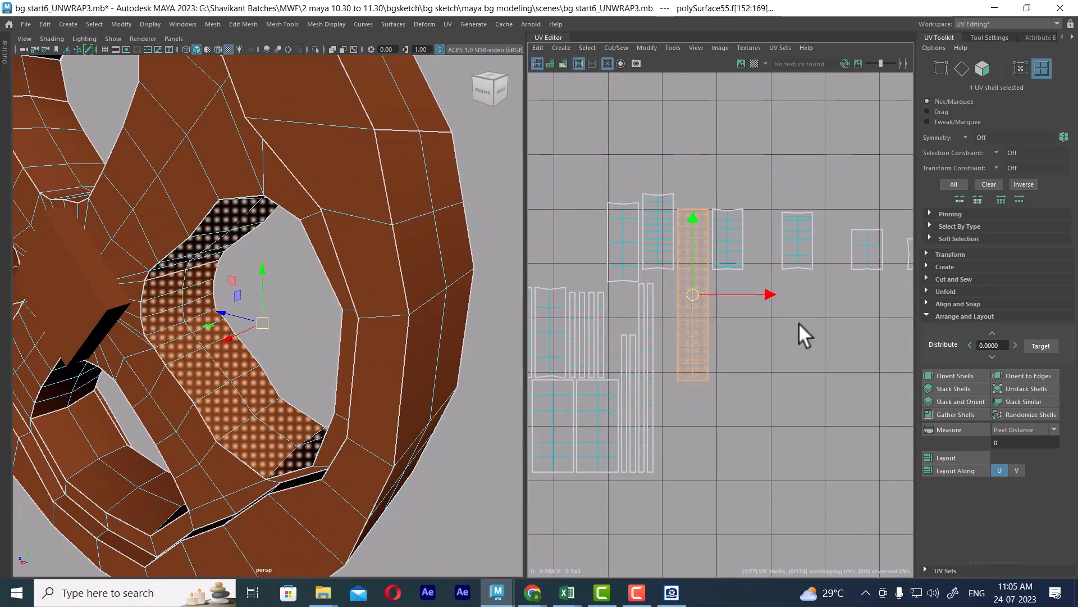
# - Move and Sew the matching wall shells of the second opening onto the top of the shell beside the finished strip
pyautogui.scroll(-2, 779, 332)
pyautogui.keyDown('alt'); pyautogui.moveTo(765, 320); pyautogui.dragTo(733, 298, button='middle'); pyautogui.keyUp('alt')
pyautogui.keyDown('alt'); pyautogui.moveTo(769, 275); pyautogui.dragTo(767, 242, button='right'); pyautogui.keyUp('alt')
pyautogui.moveTo(677, 199); pyautogui.dragTo(685, 218)
pyautogui.keyDown('shift'); pyautogui.moveTo(685, 213); pyautogui.dragTo(674, 151, button='right'); pyautogui.keyUp('shift')
pyautogui.moveTo(689, 177); pyautogui.dragTo(691, 181)
pyautogui.keyDown('shift'); pyautogui.moveTo(688, 185); pyautogui.dragTo(665, 146, button='right'); pyautogui.keyUp('shift')
# - Move and Sew the last short shell onto the top of the second strip and select its new top edges
pyautogui.keyDown('alt'); pyautogui.moveTo(660, 189); pyautogui.dragTo(667, 211, button='middle'); pyautogui.keyUp('alt')
pyautogui.moveTo(694, 129); pyautogui.dragTo(695, 132)
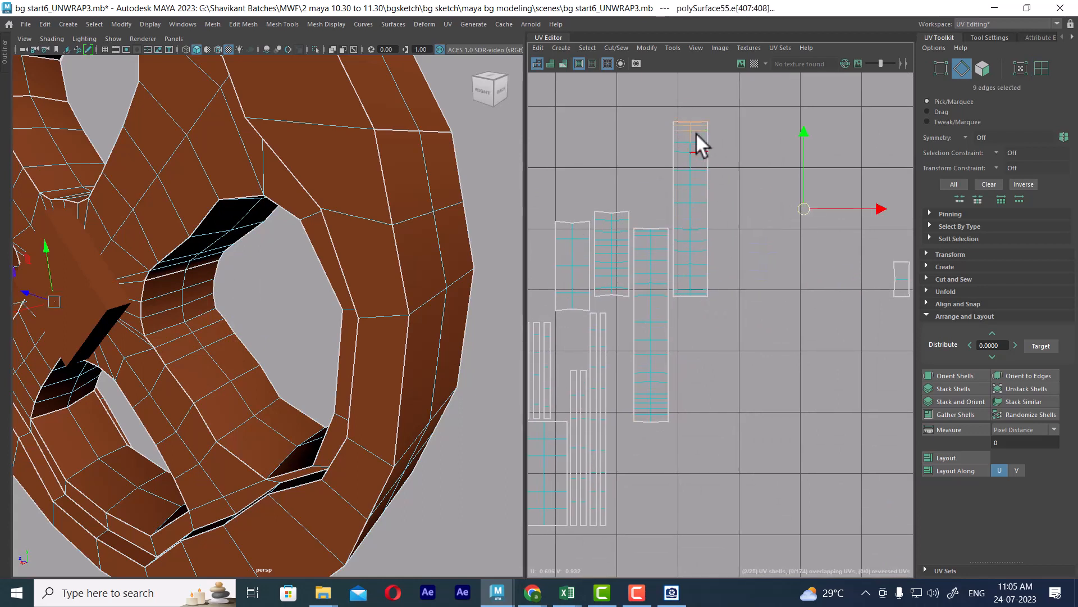
pyautogui.keyDown('shift'); pyautogui.moveTo(752, 252); pyautogui.dragTo(729, 216, button='right'); pyautogui.keyUp('shift')
pyautogui.moveTo(680, 92); pyautogui.dragTo(695, 116)
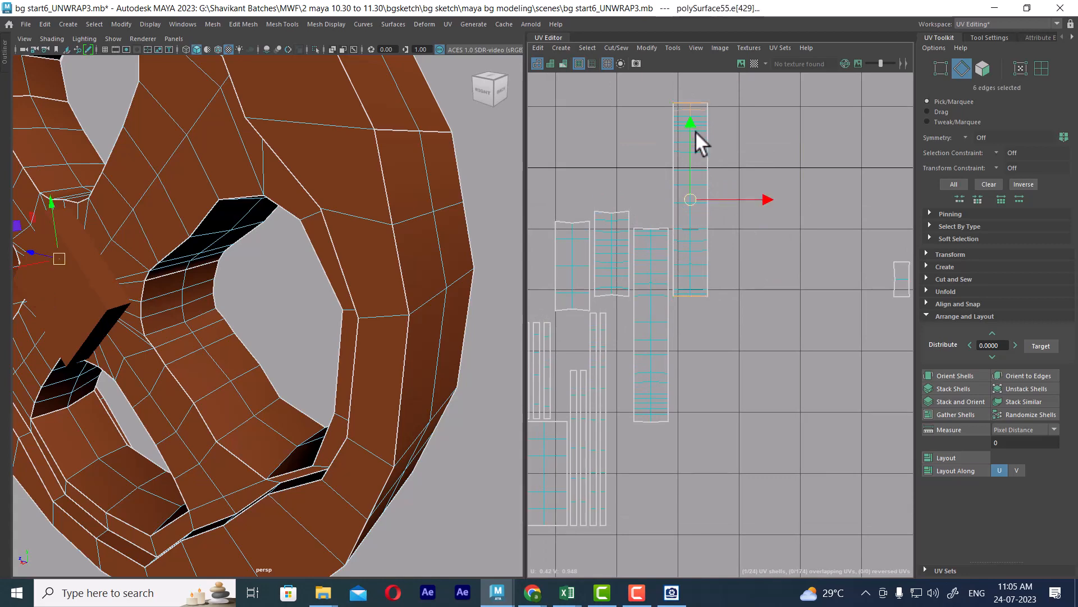
# - Select the second strip as a UV shell and examine its faces on the wheel model
pyautogui.scroll(-3, 690, 309)
pyautogui.keyDown('alt'); pyautogui.moveTo(197, 365); pyautogui.dragTo(289, 393, button='middle'); pyautogui.keyUp('alt')
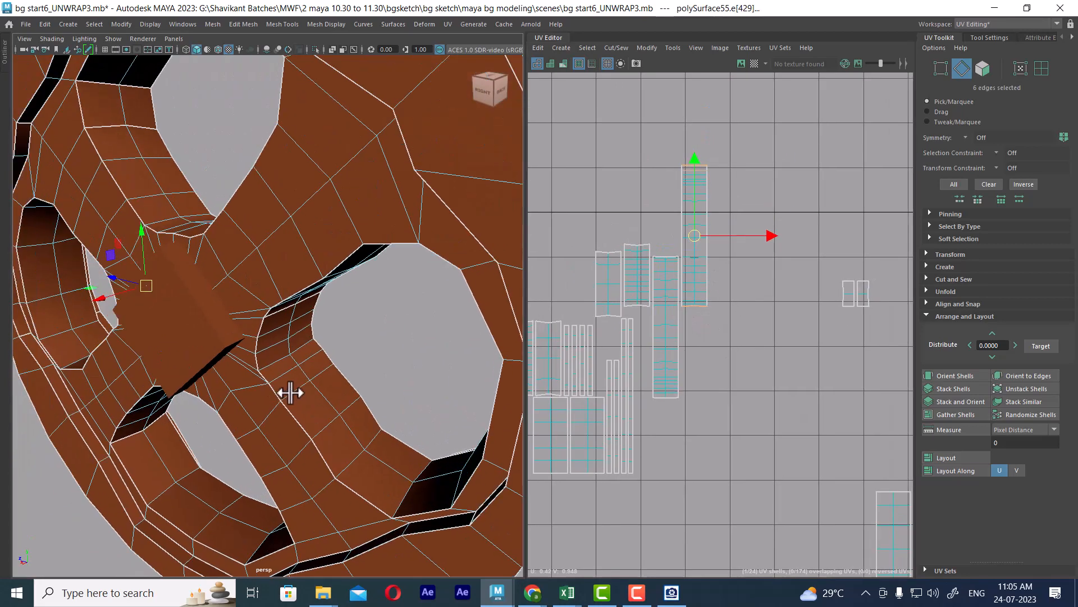
pyautogui.click(1041, 68)
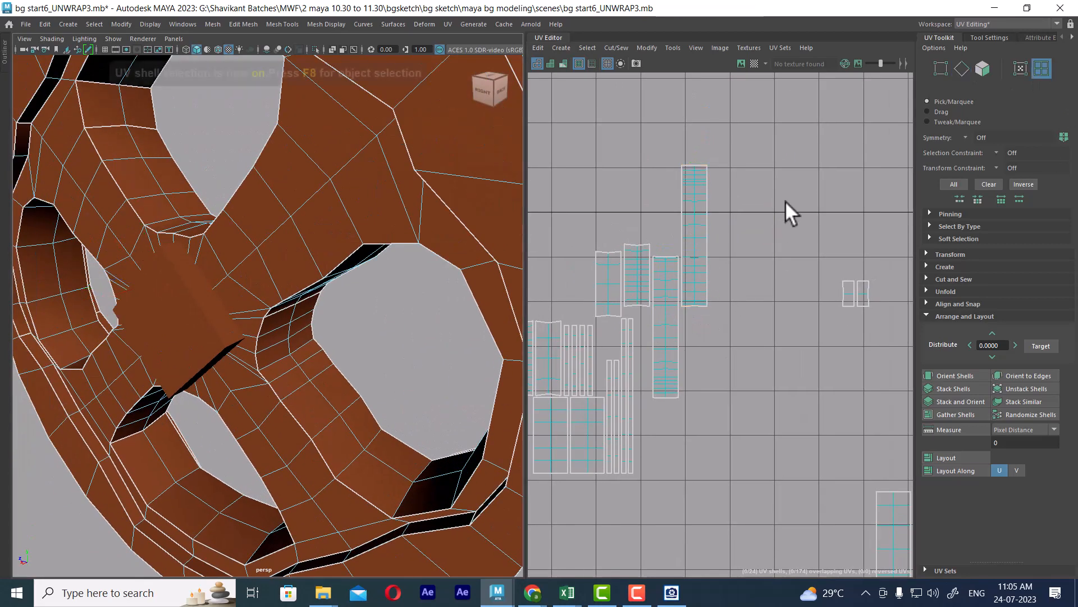
pyautogui.click(691, 196)
pyautogui.scroll(-5, 264, 320)
pyautogui.keyDown('alt'); pyautogui.moveTo(255, 299); pyautogui.dragTo(315, 359); pyautogui.keyUp('alt')
# - Switch to edge selection and Move and Sew the third opening's wall shells end to end into one vertical UV strip
pyautogui.keyDown('alt'); pyautogui.moveTo(717, 361); pyautogui.dragTo(796, 292, button='middle'); pyautogui.keyUp('alt')
pyautogui.keyDown('alt'); pyautogui.moveTo(678, 184); pyautogui.dragTo(728, 270, button='right'); pyautogui.keyUp('alt')
pyautogui.moveTo(710, 227); pyautogui.dragTo(729, 131, button='right')
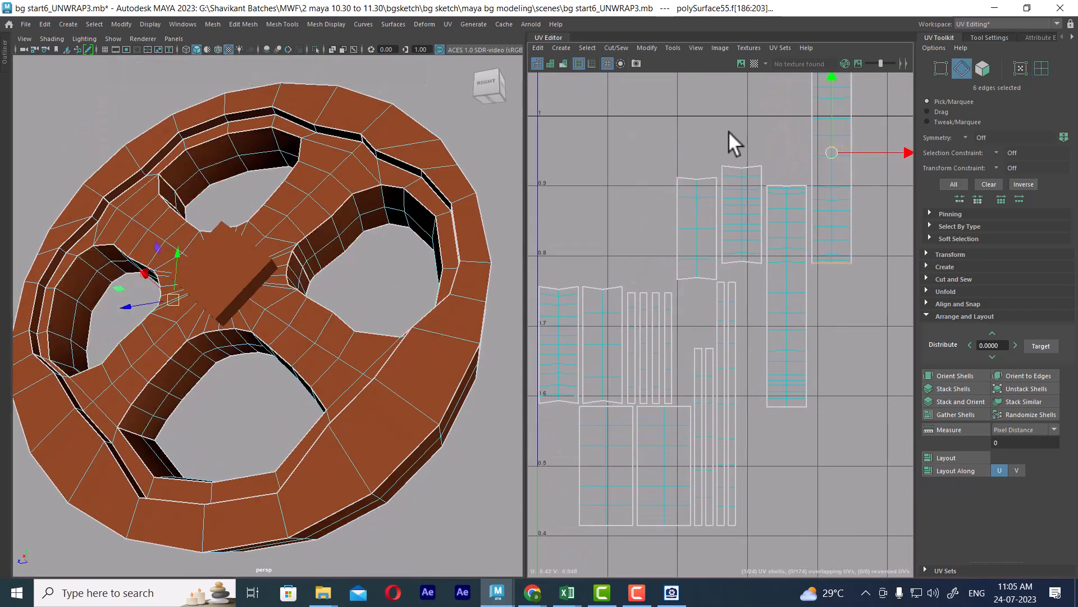
pyautogui.moveTo(736, 162); pyautogui.dragTo(751, 184)
pyautogui.click(737, 168)
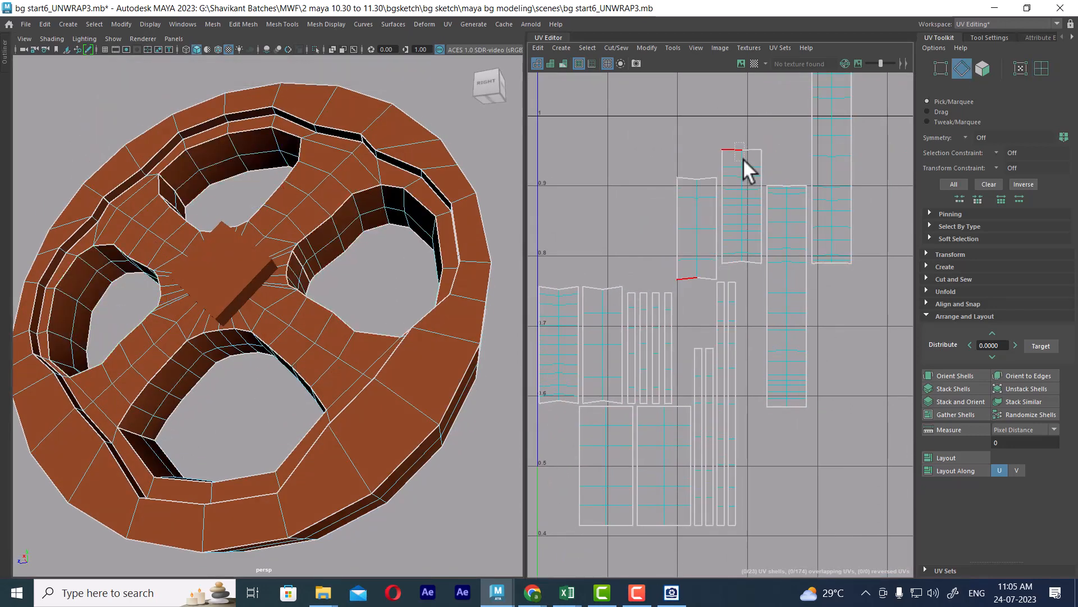
pyautogui.click(735, 164)
pyautogui.keyDown('shift'); pyautogui.moveTo(730, 159); pyautogui.dragTo(728, 112, button='right'); pyautogui.keyUp('shift')
pyautogui.keyDown('alt'); pyautogui.moveTo(738, 93); pyautogui.dragTo(750, 202, button='middle'); pyautogui.keyUp('alt')
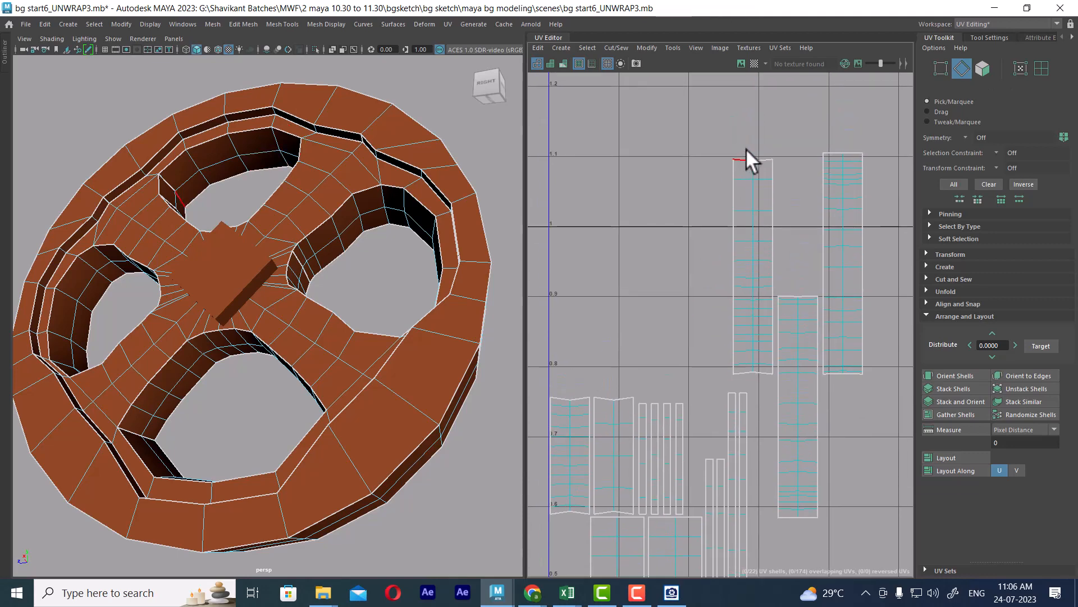
pyautogui.moveTo(746, 148); pyautogui.dragTo(760, 171)
pyautogui.keyDown('shift'); pyautogui.moveTo(756, 245); pyautogui.dragTo(734, 165, button='right'); pyautogui.keyUp('shift')
pyautogui.moveTo(745, 133); pyautogui.dragTo(762, 152)
# - Move and Sew the two adjacent wall shells beside the V axis into a fourth vertical UV strip
pyautogui.keyDown('alt'); pyautogui.moveTo(763, 373); pyautogui.dragTo(710, 255, button='right'); pyautogui.keyUp('alt')
pyautogui.keyDown('alt'); pyautogui.moveTo(752, 329); pyautogui.dragTo(715, 275, button='middle'); pyautogui.keyUp('alt')
pyautogui.keyDown('alt'); pyautogui.moveTo(783, 349); pyautogui.dragTo(758, 252, button='middle'); pyautogui.keyUp('alt')
pyautogui.keyDown('alt'); pyautogui.moveTo(778, 310); pyautogui.dragTo(649, 270, button='middle'); pyautogui.keyUp('alt')
pyautogui.keyDown('alt'); pyautogui.moveTo(704, 315); pyautogui.dragTo(795, 258, button='middle'); pyautogui.keyUp('alt')
pyautogui.keyDown('alt'); pyautogui.moveTo(635, 299); pyautogui.dragTo(713, 308, button='middle'); pyautogui.keyUp('alt')
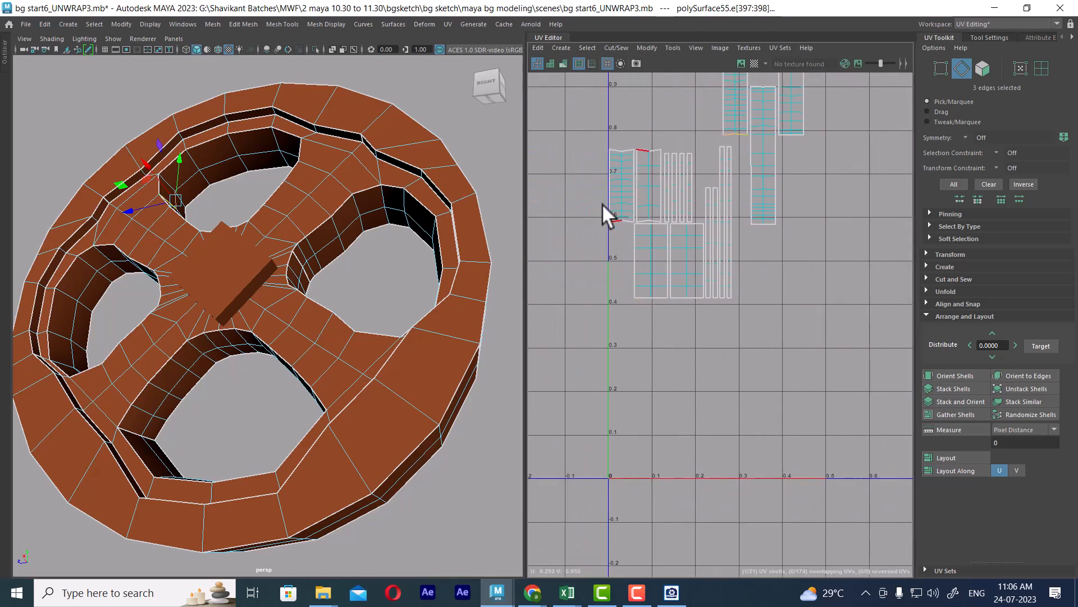
pyautogui.keyDown('alt'); pyautogui.moveTo(602, 203); pyautogui.dragTo(676, 309, button='middle'); pyautogui.keyUp('alt')
pyautogui.keyDown('alt'); pyautogui.moveTo(668, 308); pyautogui.dragTo(718, 289, button='right'); pyautogui.keyUp('alt')
pyautogui.moveTo(672, 193); pyautogui.dragTo(681, 210)
pyautogui.keyDown('shift'); pyautogui.moveTo(683, 215); pyautogui.dragTo(715, 249, button='right'); pyautogui.keyUp('shift')
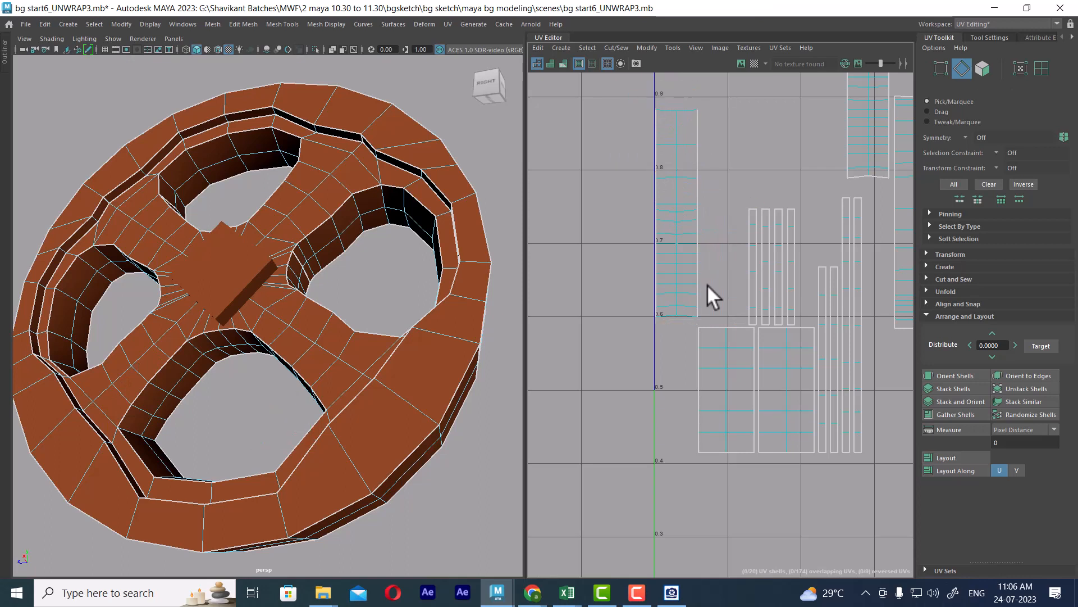
# - Undo the last sewing on the fourth strip's ends and reselect its top border edges
pyautogui.keyDown('alt'); pyautogui.moveTo(694, 226); pyautogui.dragTo(703, 319, button='middle'); pyautogui.keyUp('alt')
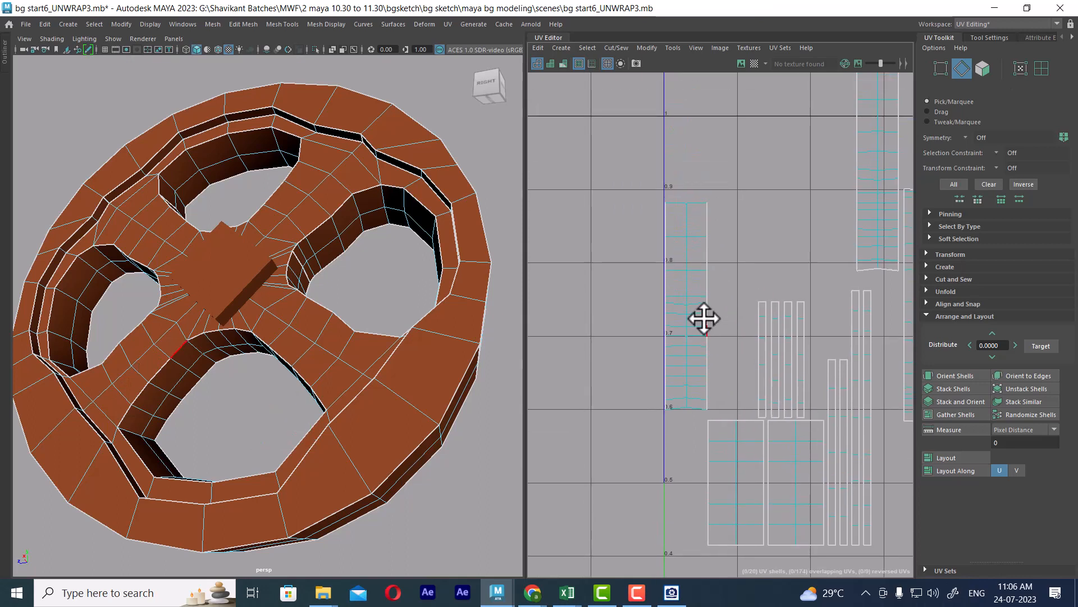
pyautogui.moveTo(675, 188); pyautogui.dragTo(680, 221)
pyautogui.click(686, 184)
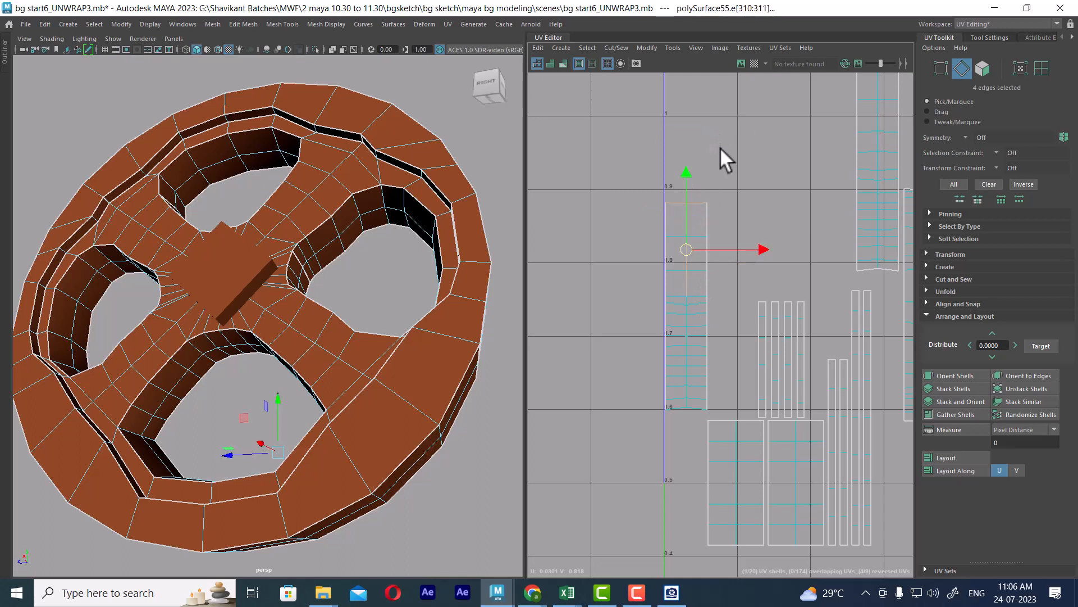
pyautogui.hotkey('ctrl', 'z')
pyautogui.hotkey('ctrl', 'z')
pyautogui.hotkey('ctrl', 'z')
pyautogui.hotkey('ctrl', 'z')
pyautogui.hotkey('ctrl', 'z')
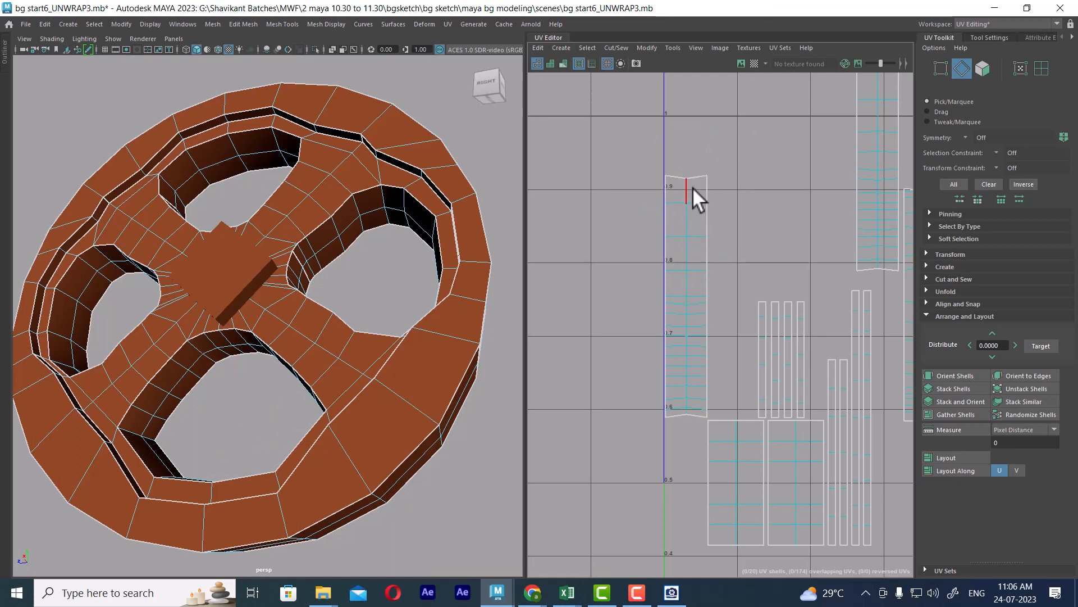
pyautogui.moveTo(678, 184); pyautogui.dragTo(679, 186)
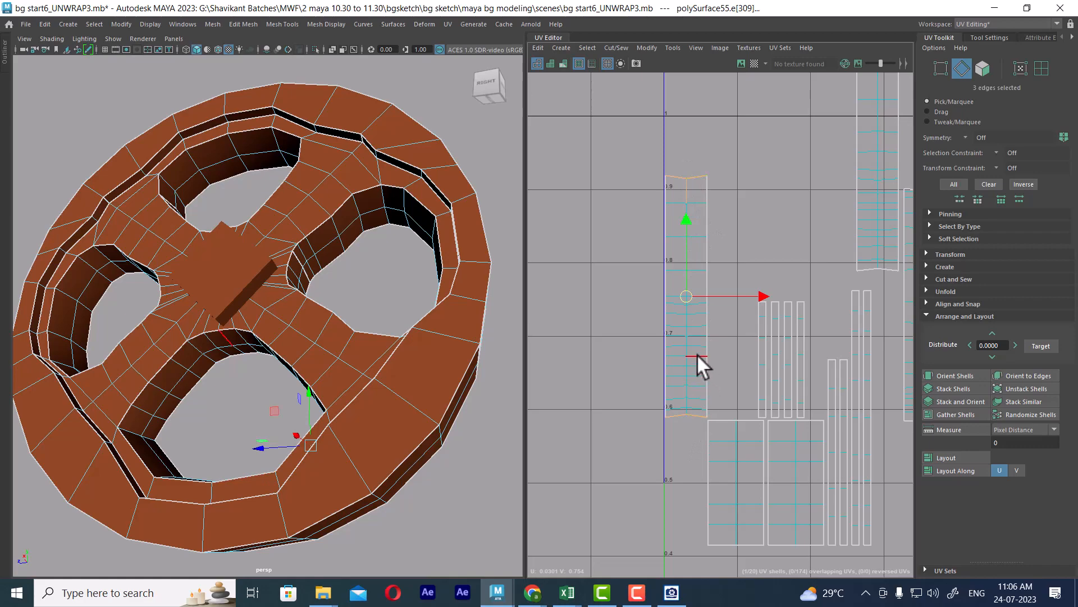
# - Review the four sewn UV strips in the layout against the openings on the wheel
pyautogui.scroll(-2, 697, 354)
pyautogui.scroll(-2, 730, 299)
pyautogui.keyDown('alt'); pyautogui.moveTo(731, 284); pyautogui.dragTo(664, 210, button='middle'); pyautogui.keyUp('alt')
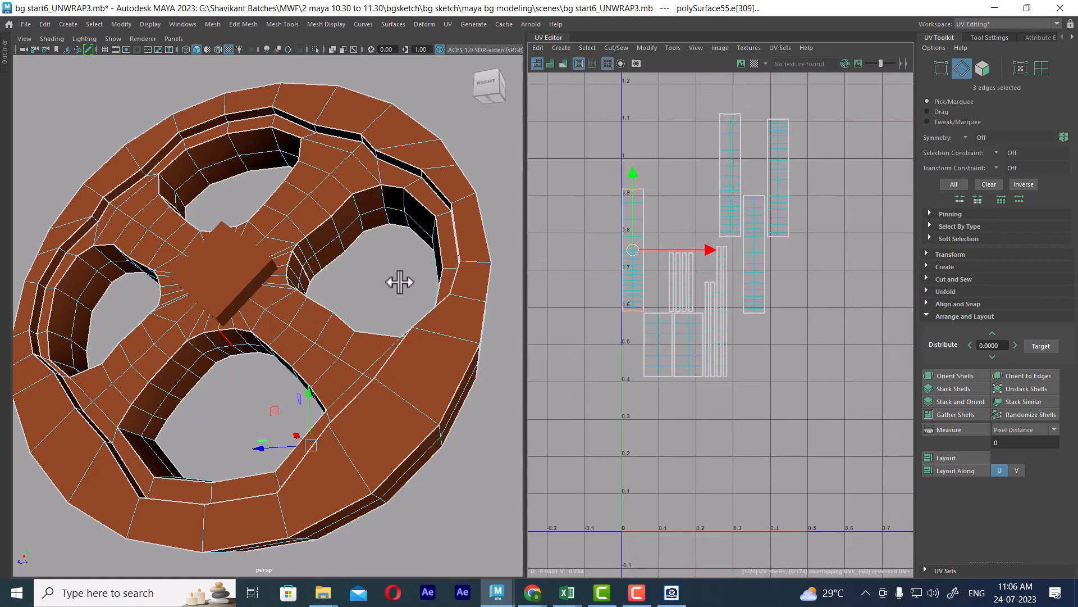
pyautogui.keyDown('alt'); pyautogui.moveTo(235, 287); pyautogui.dragTo(296, 294); pyautogui.keyUp('alt')
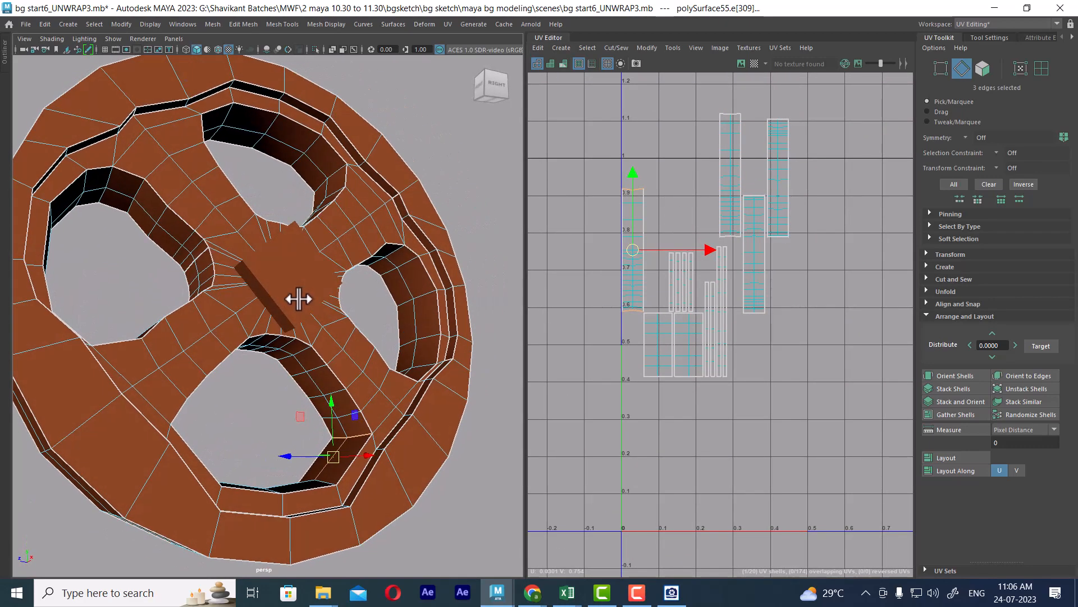
pyautogui.scroll(2, 750, 240)
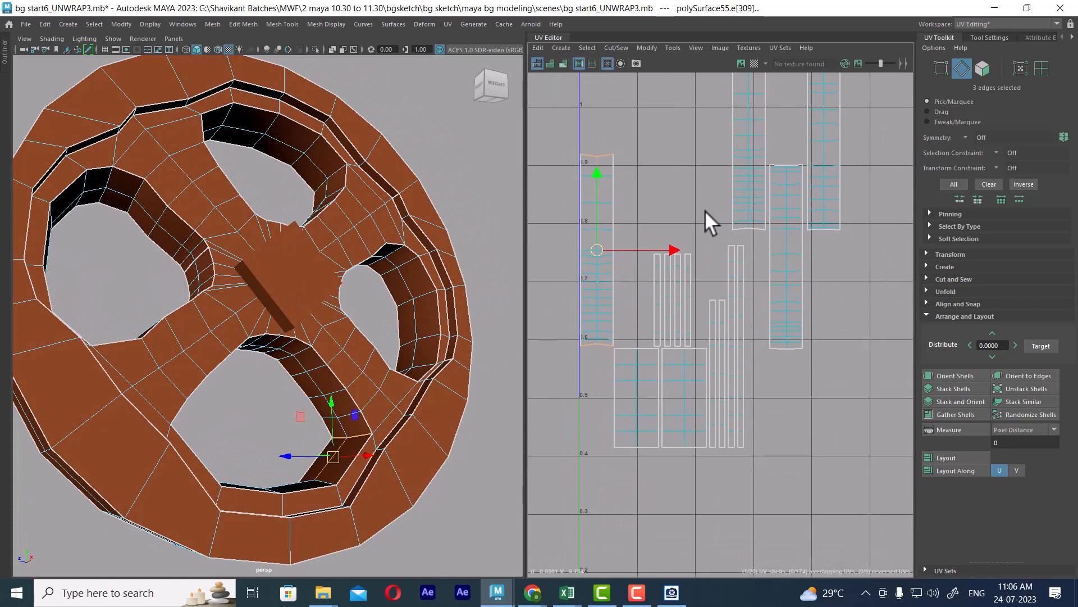
pyautogui.keyDown('alt'); pyautogui.moveTo(705, 210); pyautogui.dragTo(728, 240, button='middle'); pyautogui.keyUp('alt')
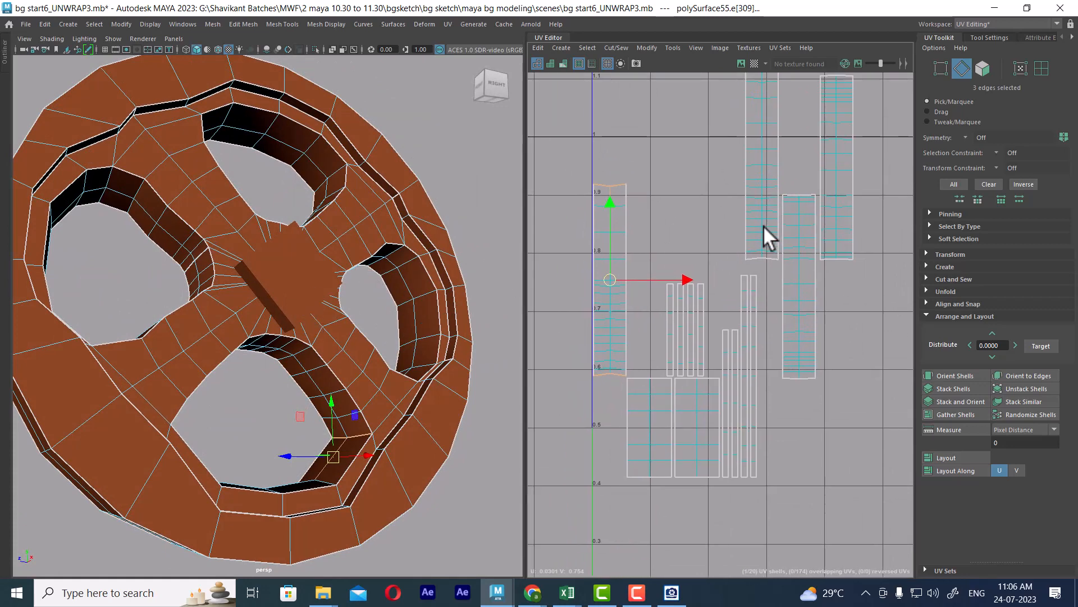
pyautogui.scroll(2, 753, 238)
pyautogui.keyDown('alt'); pyautogui.moveTo(740, 270); pyautogui.dragTo(739, 285, button='middle'); pyautogui.keyUp('alt')
# - Select the crosswise edges at the middle of the first opening's inner wall, on the side facing the hub
pyautogui.keyDown('alt'); pyautogui.moveTo(356, 298); pyautogui.dragTo(363, 331); pyautogui.keyUp('alt')
pyautogui.keyDown('alt'); pyautogui.moveTo(404, 298); pyautogui.dragTo(353, 309); pyautogui.keyUp('alt')
pyautogui.keyDown('shift'); pyautogui.click(268, 300); pyautogui.keyUp('shift')
pyautogui.keyDown('alt'); pyautogui.moveTo(352, 308); pyautogui.dragTo(318, 308, button='right'); pyautogui.keyUp('alt')
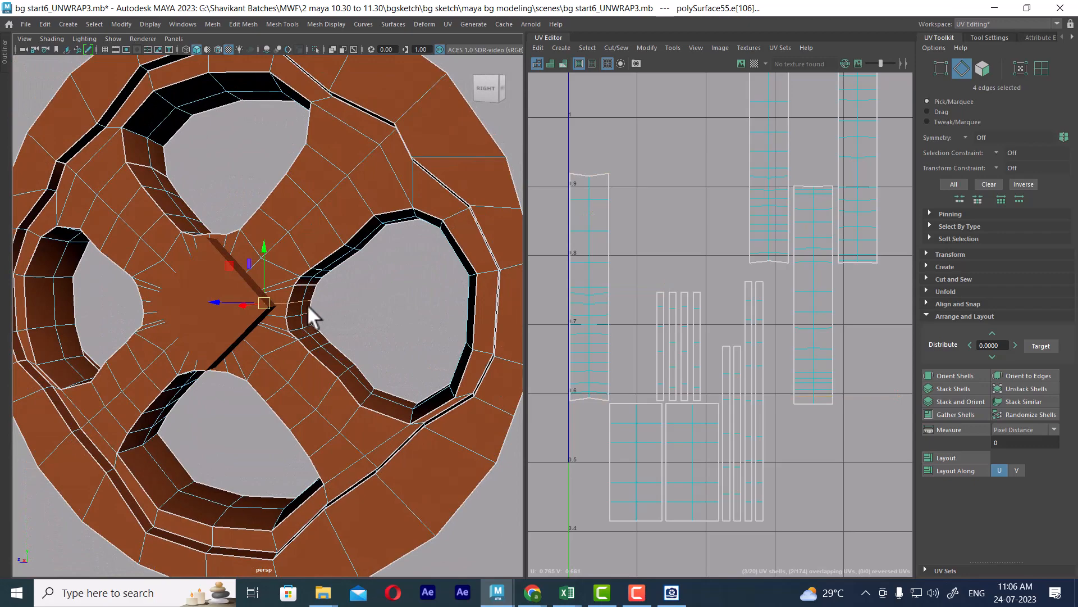
pyautogui.click(298, 297)
pyautogui.keyDown('alt'); pyautogui.moveTo(298, 296); pyautogui.dragTo(338, 332); pyautogui.keyUp('alt')
pyautogui.keyDown('alt'); pyautogui.moveTo(338, 331); pyautogui.dragTo(359, 338, button='right'); pyautogui.keyUp('alt')
pyautogui.keyDown('shift'); pyautogui.click(302, 275); pyautogui.keyUp('shift')
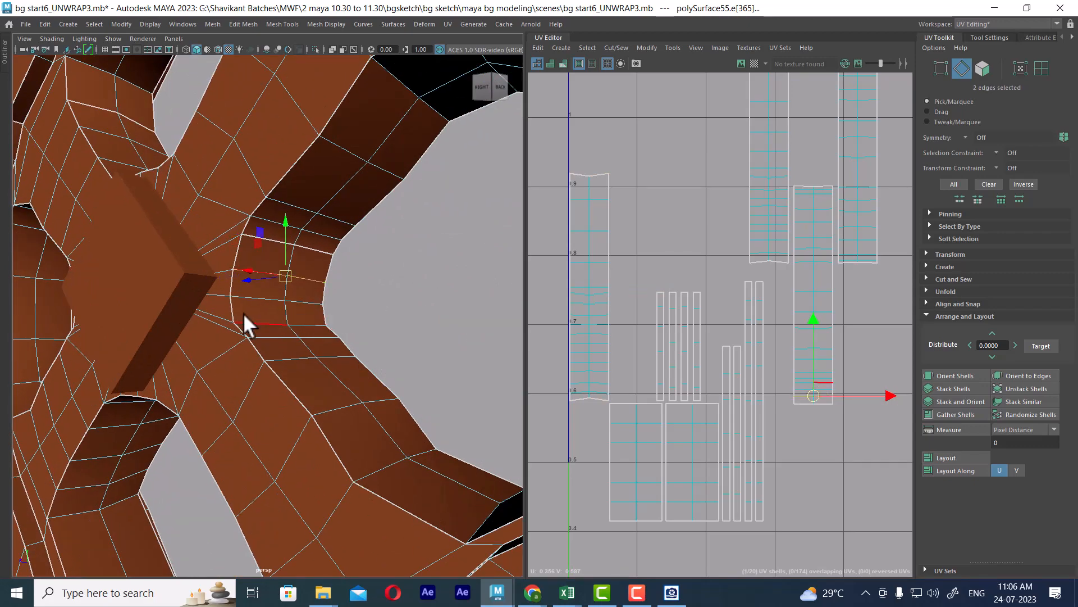
# - Add the middle crosswise edges of the hub-facing inner walls in the other three openings to the selection and cut the UVs along them
pyautogui.keyDown('alt'); pyautogui.moveTo(243, 312); pyautogui.dragTo(367, 316); pyautogui.keyUp('alt')
pyautogui.keyDown('shift'); pyautogui.click(210, 281); pyautogui.keyUp('shift')
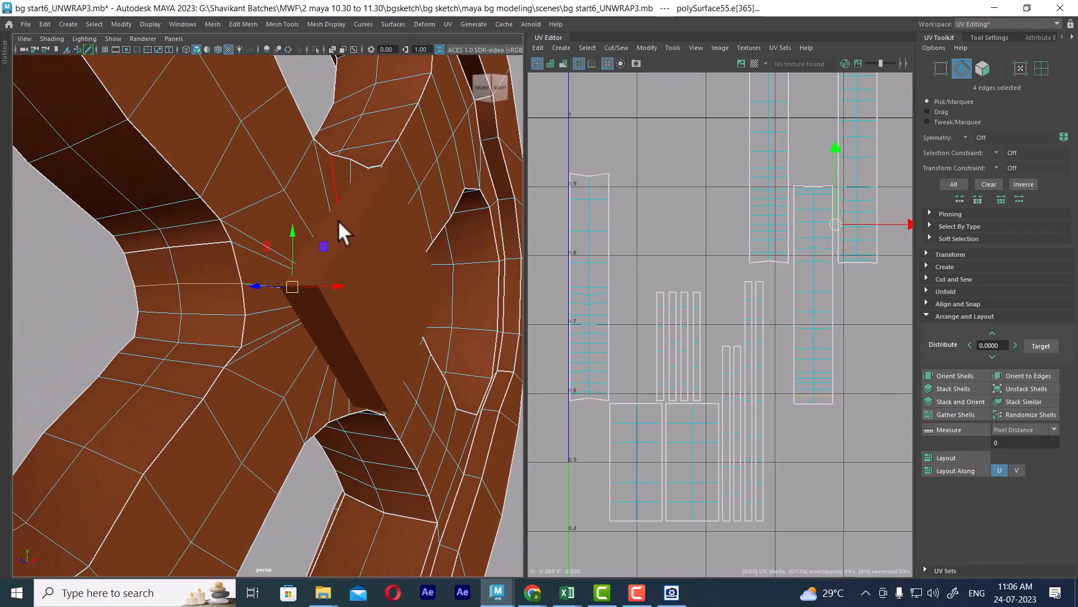
pyautogui.keyDown('alt'); pyautogui.moveTo(338, 220); pyautogui.dragTo(298, 253); pyautogui.keyUp('alt')
pyautogui.keyDown('shift'); pyautogui.click(281, 249); pyautogui.keyUp('shift')
pyautogui.keyDown('shift'); pyautogui.click(255, 220); pyautogui.keyUp('shift')
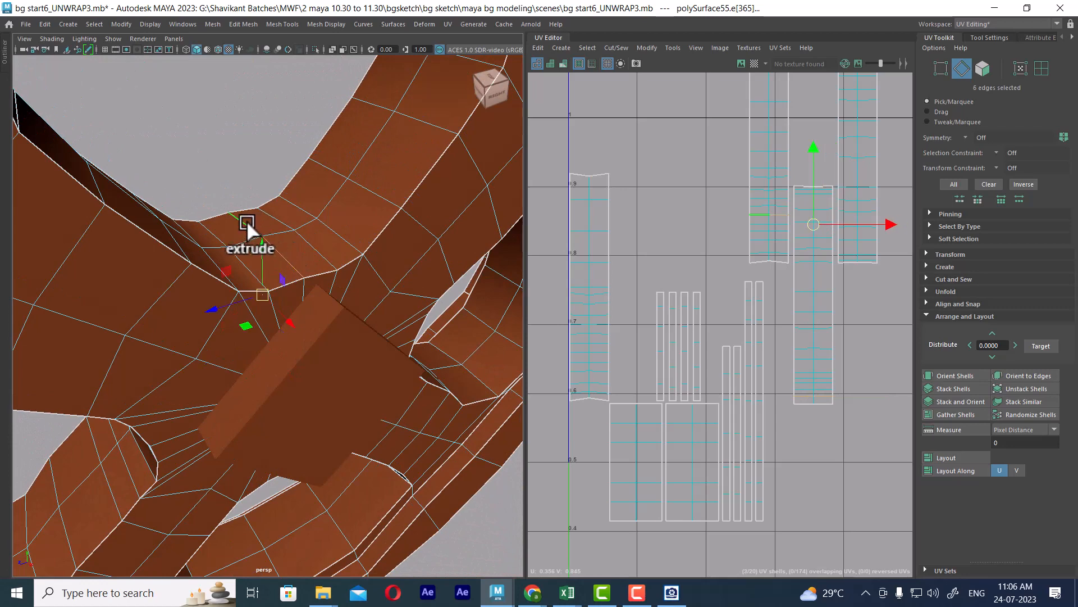
pyautogui.keyDown('alt'); pyautogui.moveTo(247, 220); pyautogui.dragTo(221, 254); pyautogui.keyUp('alt')
pyautogui.keyDown('shift'); pyautogui.click(230, 254); pyautogui.keyUp('shift')
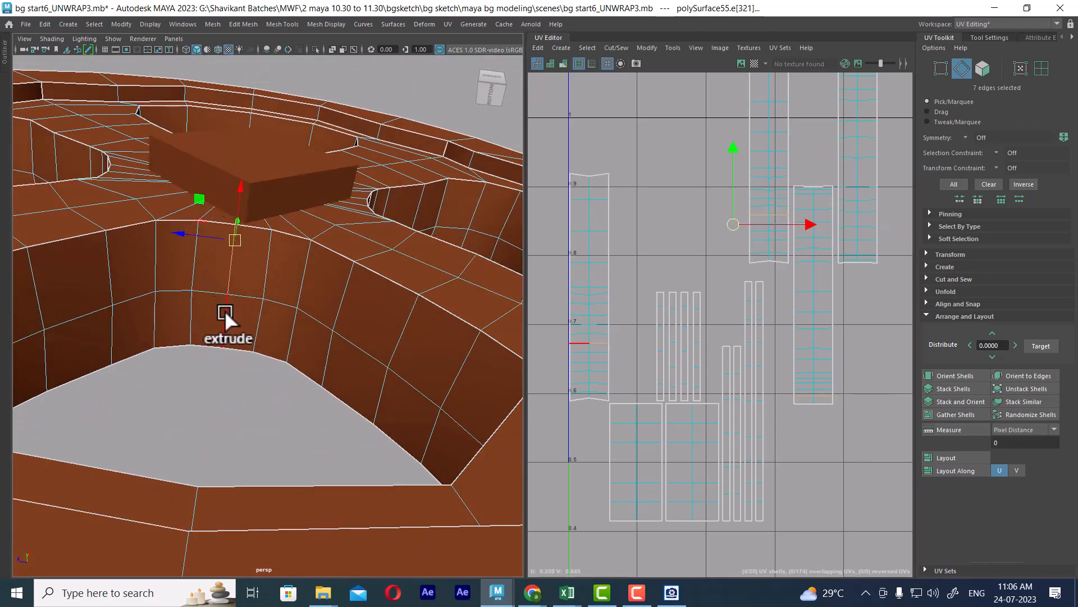
pyautogui.keyDown('shift'); pyautogui.click(225, 311); pyautogui.keyUp('shift')
pyautogui.scroll(-3, 739, 197)
pyautogui.keyDown('alt'); pyautogui.moveTo(837, 293); pyautogui.dragTo(760, 243, button='middle'); pyautogui.keyUp('alt')
pyautogui.scroll(-3, 753, 185)
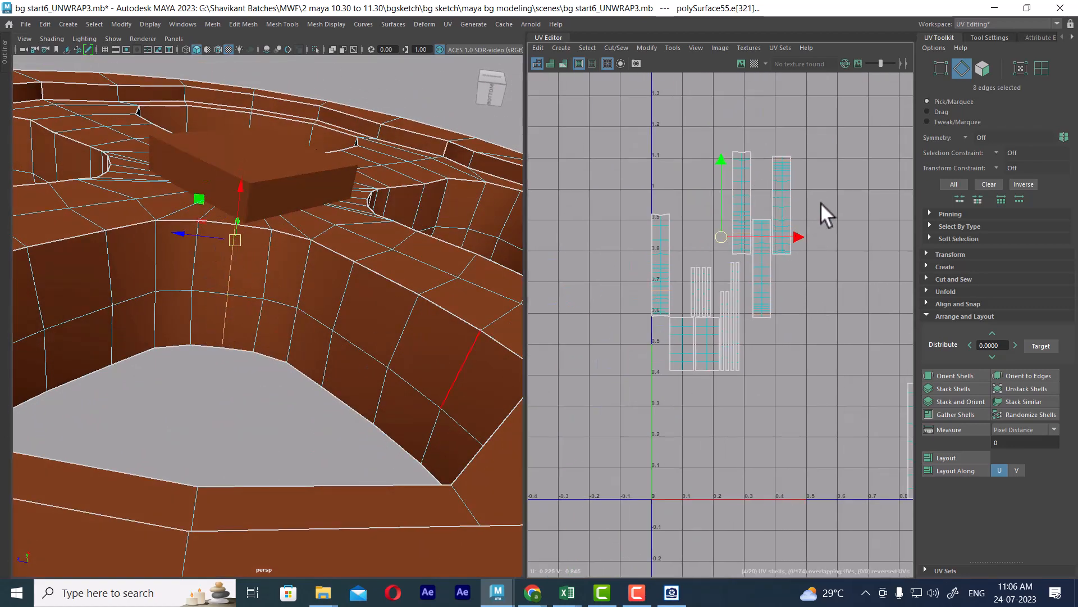
pyautogui.keyDown('shift'); pyautogui.moveTo(821, 202); pyautogui.dragTo(775, 222, button='right'); pyautogui.keyUp('shift')
# - Move and Sew the notched end borders of the strip beside the V axis and of the tallest-placed wall strip
pyautogui.scroll(2, 777, 361)
pyautogui.scroll(4, 756, 231)
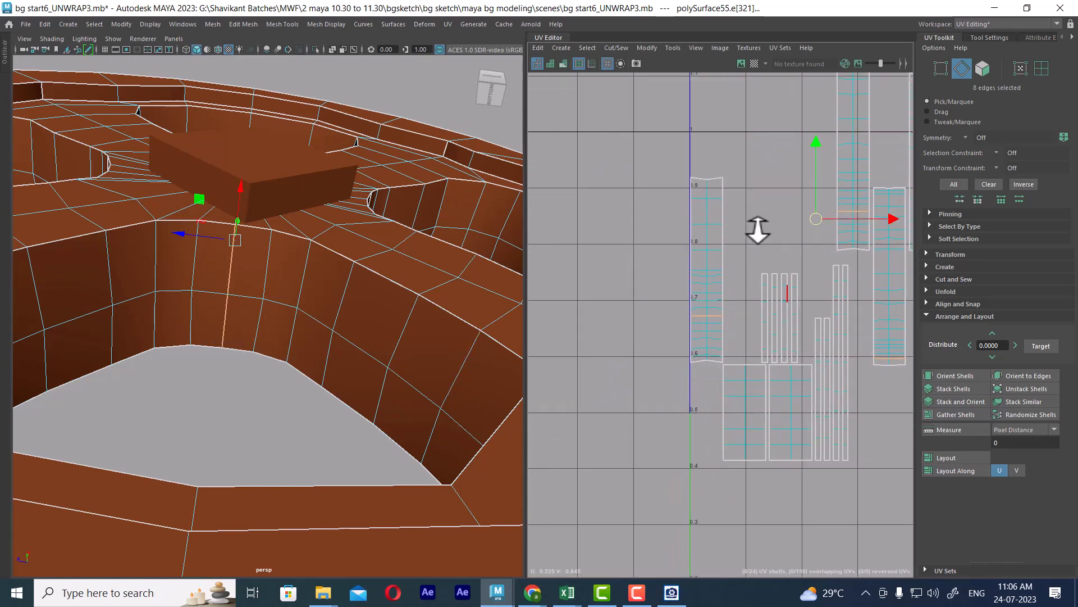
pyautogui.moveTo(696, 186); pyautogui.dragTo(698, 188)
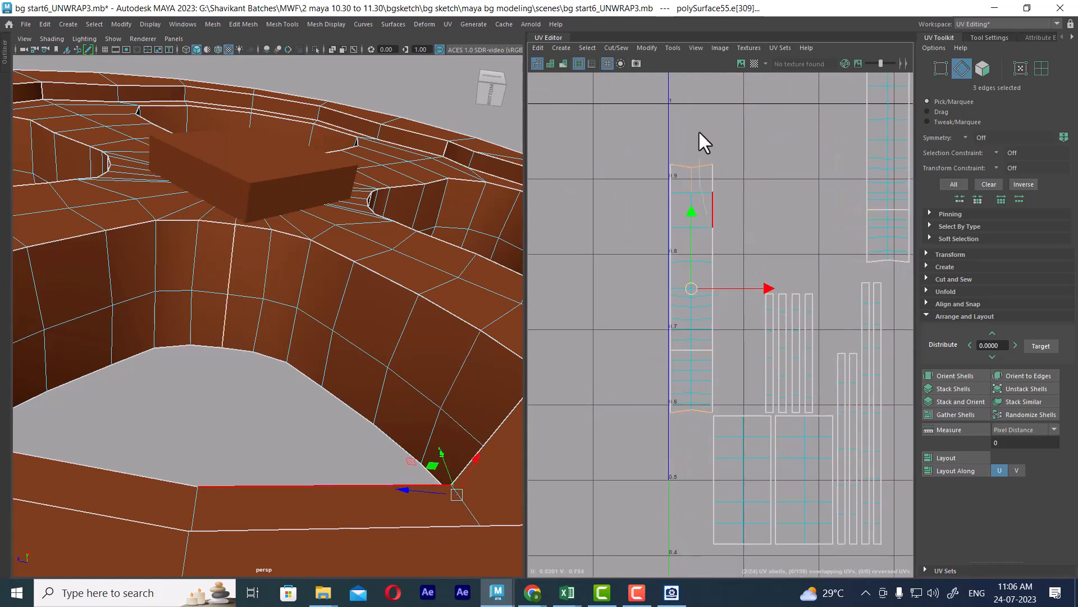
pyautogui.keyDown('shift'); pyautogui.moveTo(699, 130); pyautogui.dragTo(755, 169, button='right'); pyautogui.keyUp('shift')
pyautogui.keyDown('alt'); pyautogui.moveTo(903, 148); pyautogui.dragTo(829, 268, button='middle'); pyautogui.keyUp('alt')
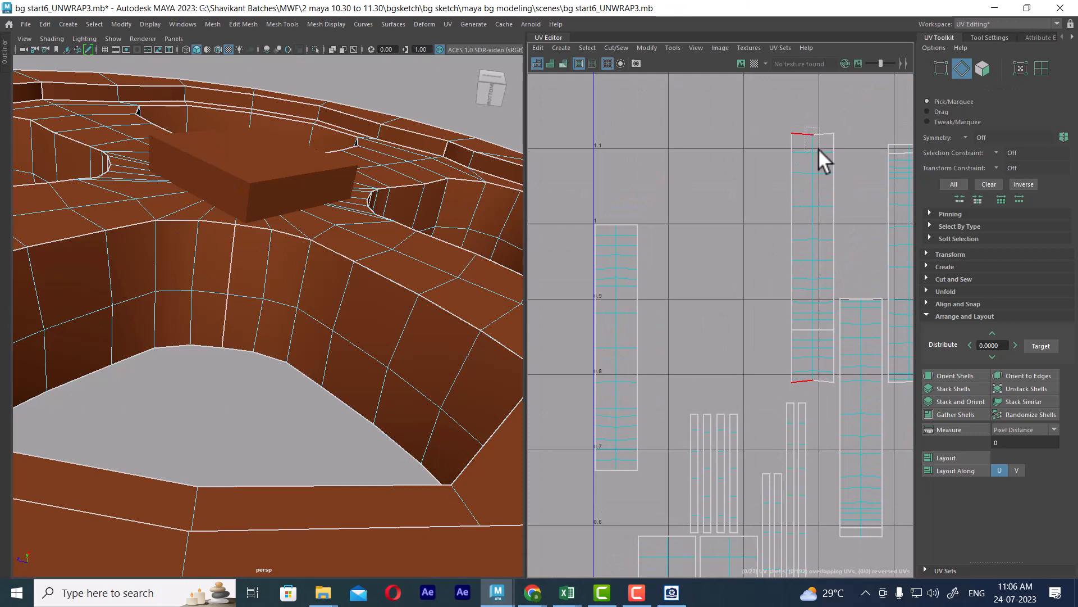
pyautogui.keyDown('shift'); pyautogui.moveTo(818, 148); pyautogui.dragTo(809, 113, button='right'); pyautogui.keyUp('shift')
# - Move and Sew the end borders of the remaining two wall strips, the outermost one and the lower one beside it
pyautogui.keyDown('alt'); pyautogui.moveTo(811, 271); pyautogui.dragTo(739, 288, button='middle'); pyautogui.keyUp('alt')
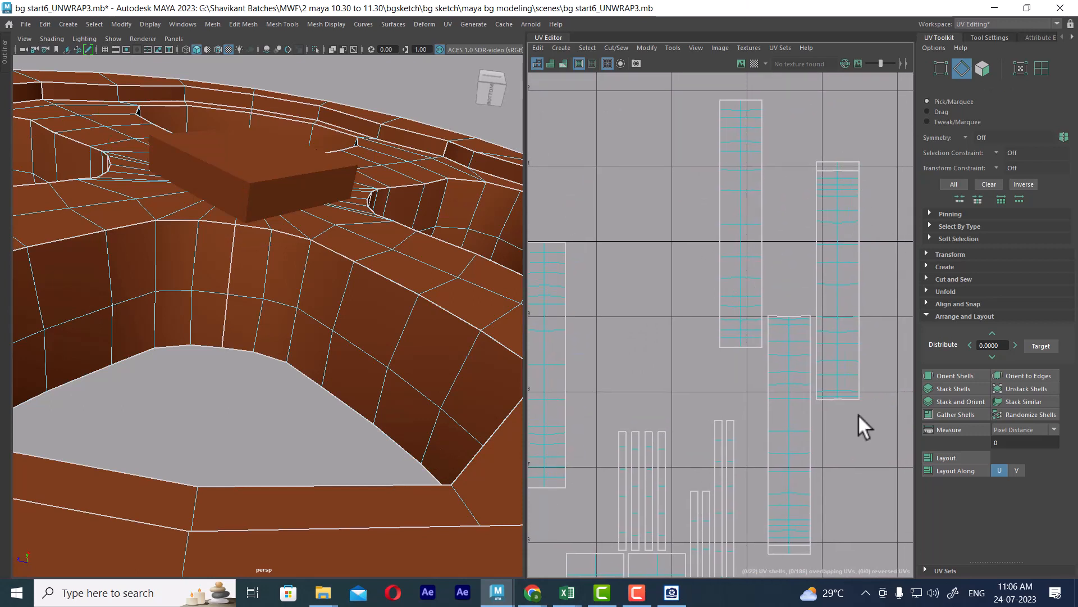
pyautogui.moveTo(835, 387); pyautogui.dragTo(834, 385)
pyautogui.keyDown('shift'); pyautogui.moveTo(834, 384); pyautogui.dragTo(850, 414, button='right'); pyautogui.keyUp('shift')
pyautogui.keyDown('alt'); pyautogui.moveTo(849, 414); pyautogui.dragTo(818, 260, button='middle'); pyautogui.keyUp('alt')
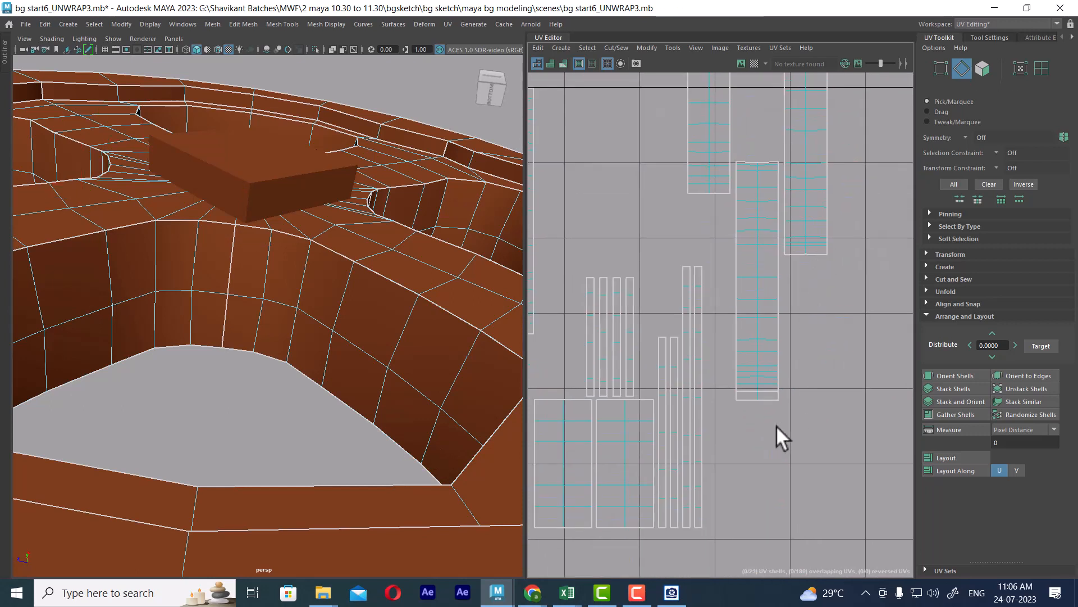
pyautogui.moveTo(764, 153); pyautogui.dragTo(754, 170)
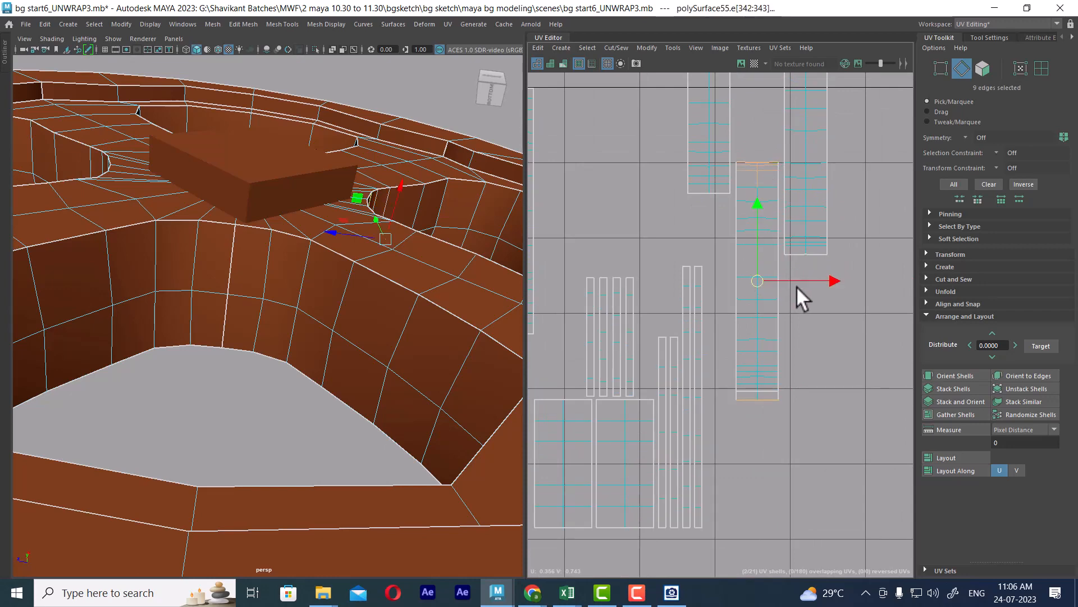
pyautogui.keyDown('shift'); pyautogui.moveTo(796, 285); pyautogui.dragTo(782, 213, button='right'); pyautogui.keyUp('shift')
# - Select the four sewn wall strips as whole UV shells and stack them on top of each other
pyautogui.keyDown('alt'); pyautogui.moveTo(781, 211); pyautogui.dragTo(750, 146, button='middle'); pyautogui.keyUp('alt')
pyautogui.keyDown('alt'); pyautogui.moveTo(756, 163); pyautogui.dragTo(804, 236, button='right'); pyautogui.keyUp('alt')
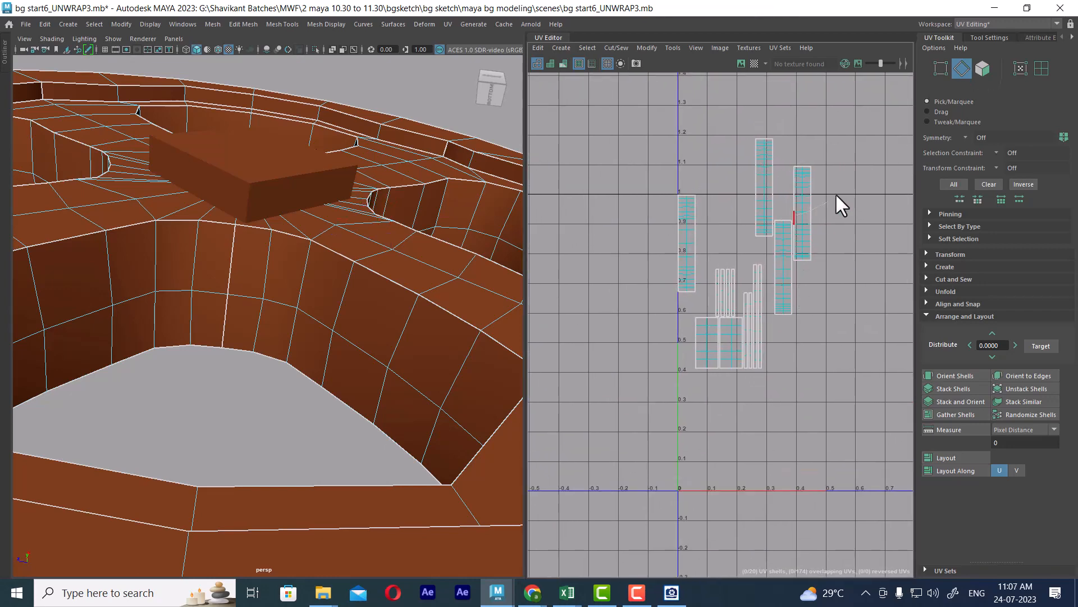
pyautogui.moveTo(834, 193); pyautogui.dragTo(852, 192, button='right')
pyautogui.click(1042, 68)
pyautogui.moveTo(827, 193); pyautogui.dragTo(765, 201)
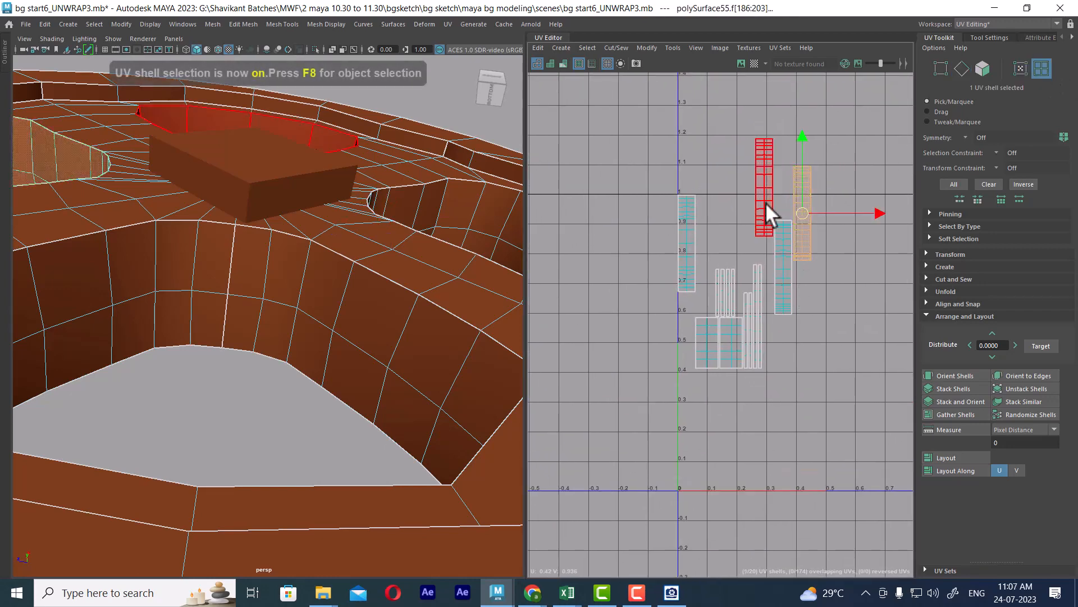
pyautogui.keyDown('shift'); pyautogui.click(781, 242); pyautogui.keyUp('shift')
pyautogui.keyDown('shift'); pyautogui.click(684, 242); pyautogui.keyUp('shift')
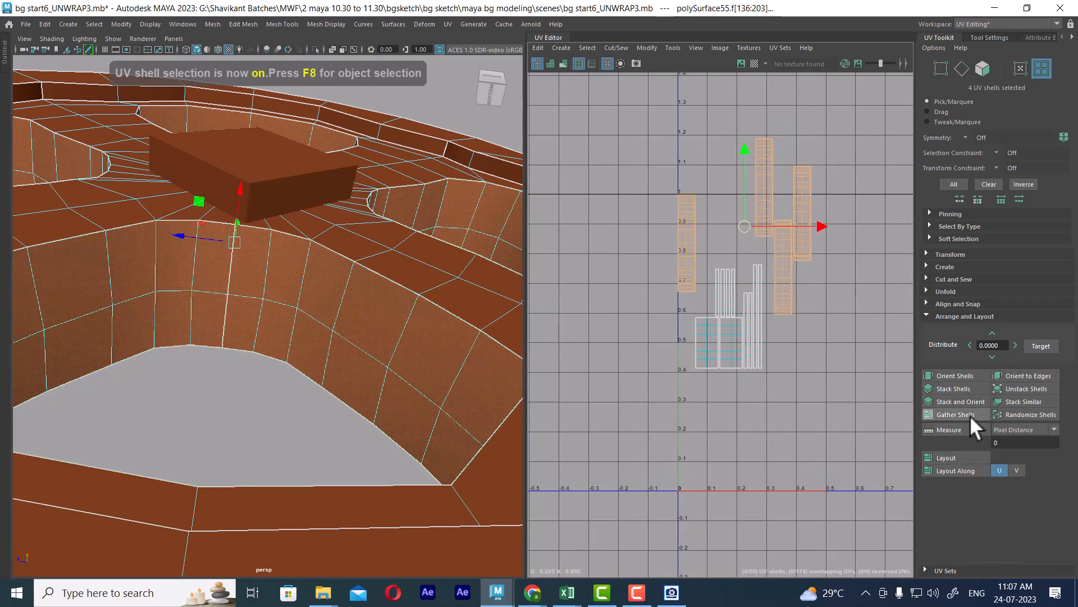
pyautogui.click(960, 388)
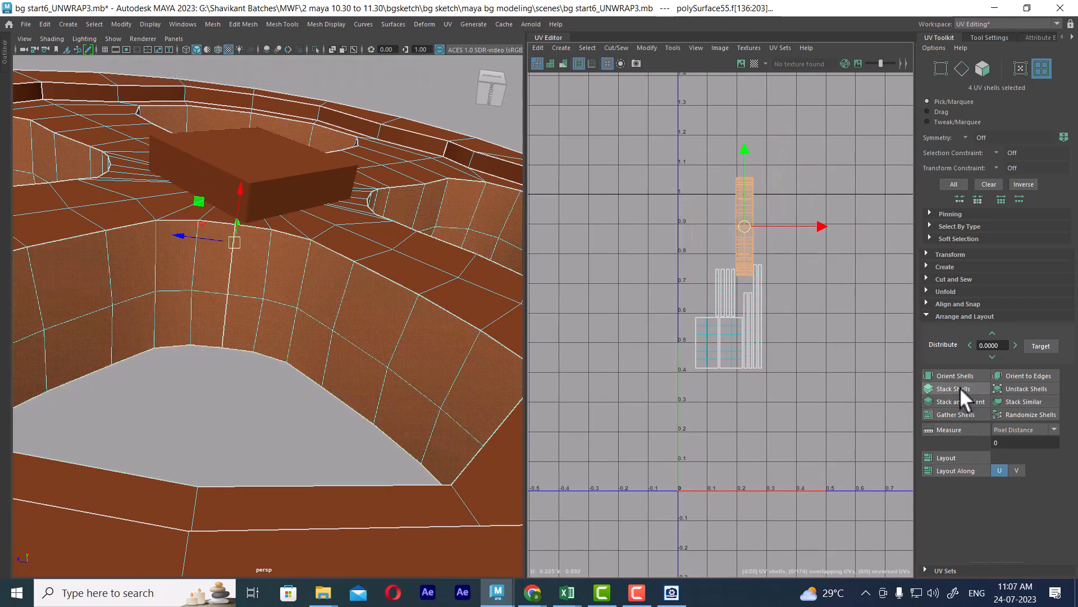
# - Move the stacked wall strips away from the unfinished shells to the space beside the round wheel shell, above the two tall rectangular shells
pyautogui.keyDown('alt'); pyautogui.moveTo(718, 230); pyautogui.dragTo(821, 413, button='right'); pyautogui.keyUp('alt')
pyautogui.keyDown('alt'); pyautogui.moveTo(821, 413); pyautogui.dragTo(690, 403, button='middle'); pyautogui.keyUp('alt')
pyautogui.moveTo(650, 218); pyautogui.dragTo(798, 240)
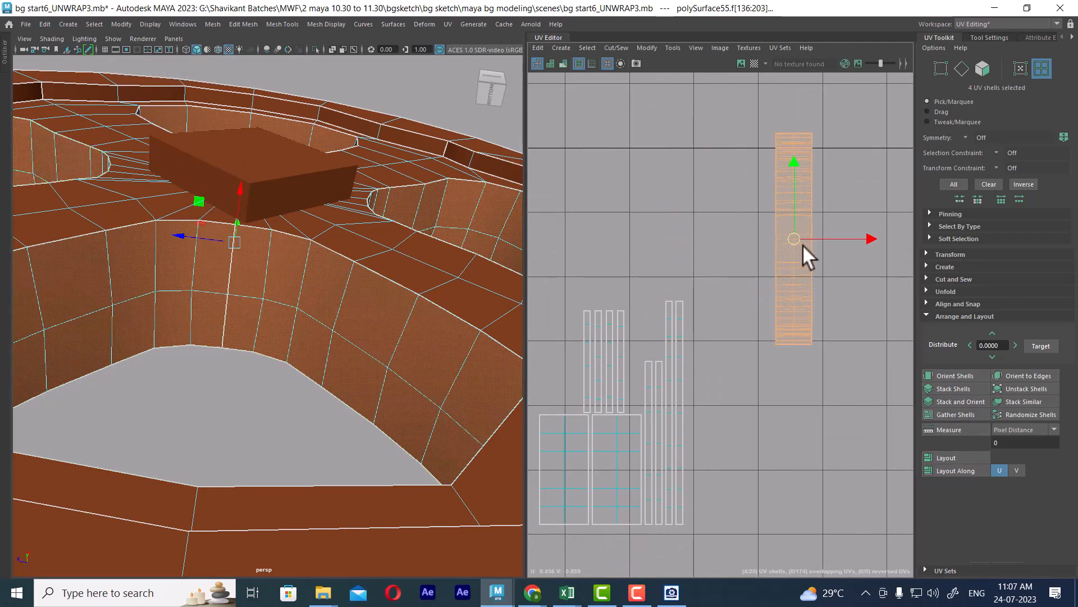
pyautogui.keyDown('alt'); pyautogui.moveTo(840, 381); pyautogui.dragTo(766, 399, button='right'); pyautogui.keyUp('alt')
pyautogui.keyDown('alt'); pyautogui.moveTo(410, 256); pyautogui.dragTo(399, 364); pyautogui.keyUp('alt')
pyautogui.keyDown('alt'); pyautogui.moveTo(399, 364); pyautogui.dragTo(292, 337, button='right'); pyautogui.keyUp('alt')
pyautogui.keyDown('alt'); pyautogui.moveTo(858, 334); pyautogui.dragTo(778, 293, button='right'); pyautogui.keyUp('alt')
pyautogui.keyDown('alt'); pyautogui.moveTo(778, 293); pyautogui.dragTo(621, 217, button='middle'); pyautogui.keyUp('alt')
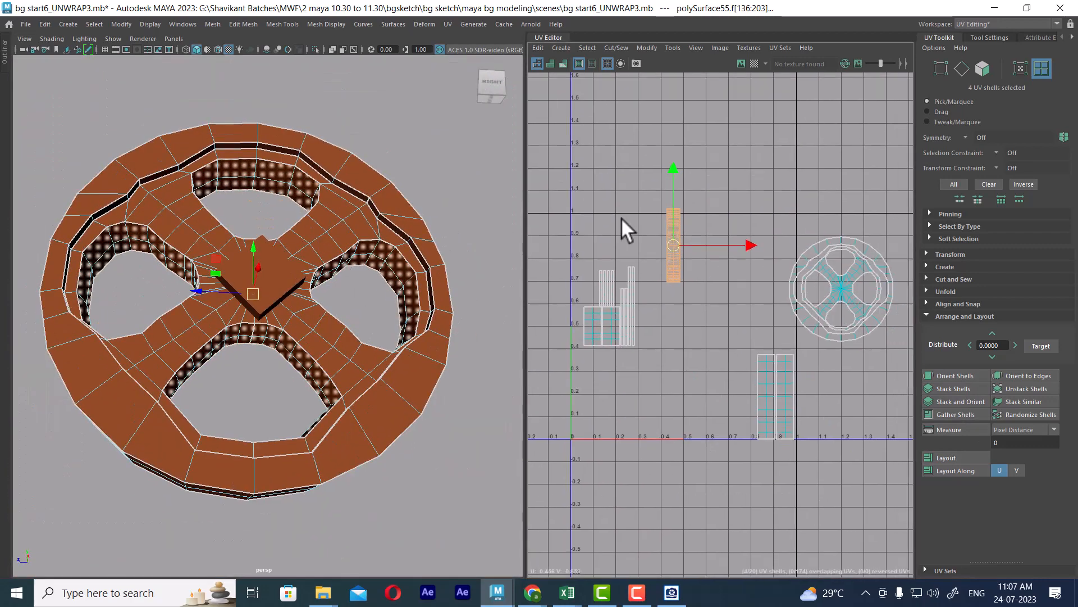
pyautogui.keyDown('alt'); pyautogui.moveTo(621, 217); pyautogui.dragTo(666, 257, button='right'); pyautogui.keyUp('alt')
pyautogui.moveTo(686, 243); pyautogui.dragTo(814, 294)
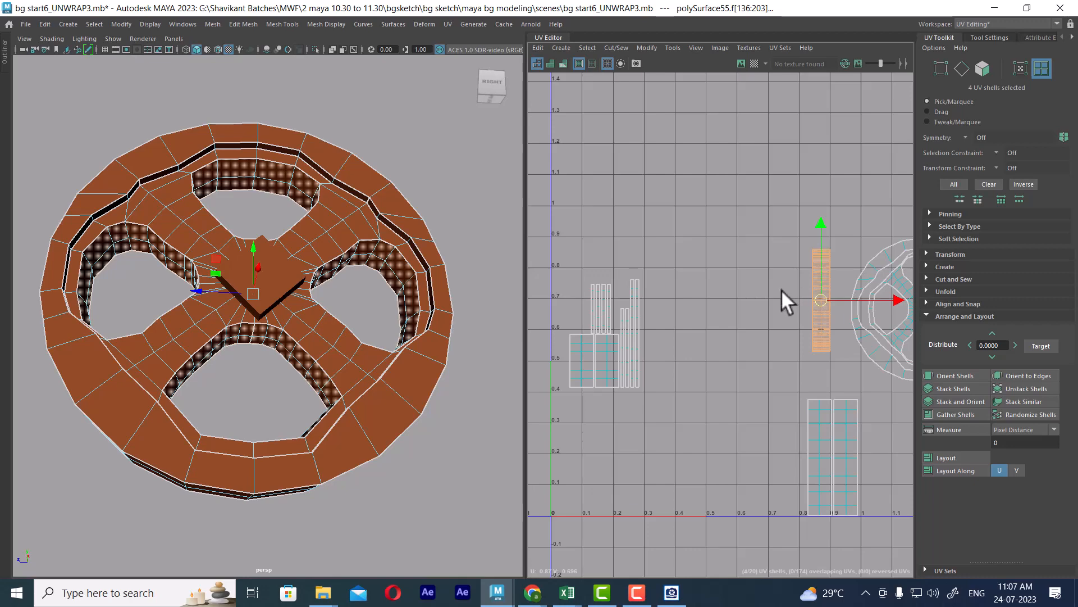
# - Review the wheel from several angles and compare it with the finished and remaining shells in the UV layout
pyautogui.keyDown('alt'); pyautogui.moveTo(326, 363); pyautogui.dragTo(495, 400); pyautogui.keyUp('alt')
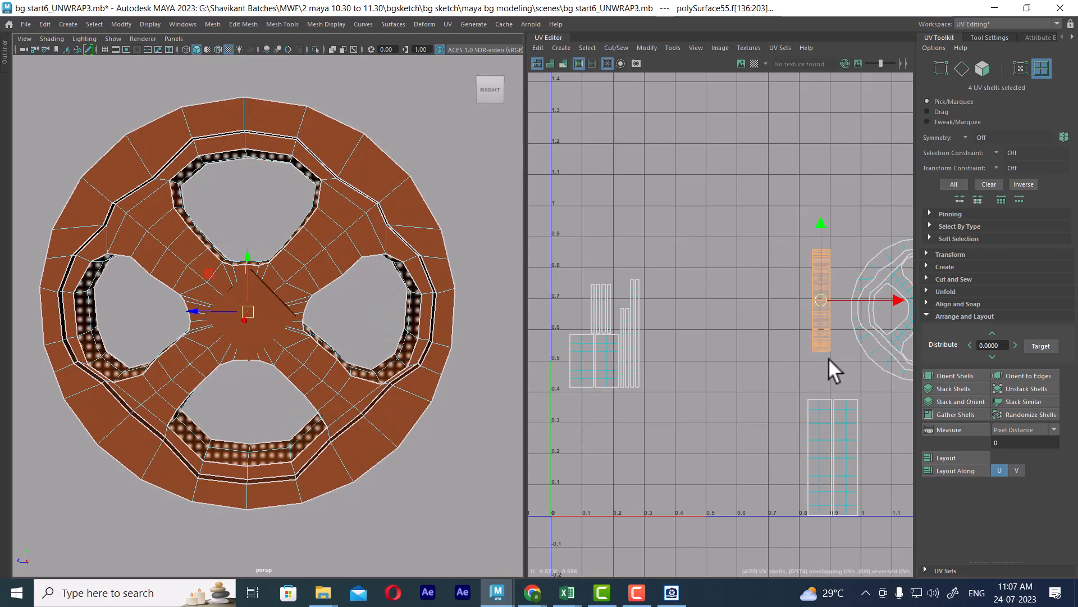
pyautogui.keyDown('alt'); pyautogui.moveTo(828, 298); pyautogui.dragTo(699, 235, button='middle'); pyautogui.keyUp('alt')
pyautogui.keyDown('alt'); pyautogui.moveTo(775, 305); pyautogui.dragTo(856, 306, button='middle'); pyautogui.keyUp('alt')
pyautogui.scroll(-3, 802, 260)
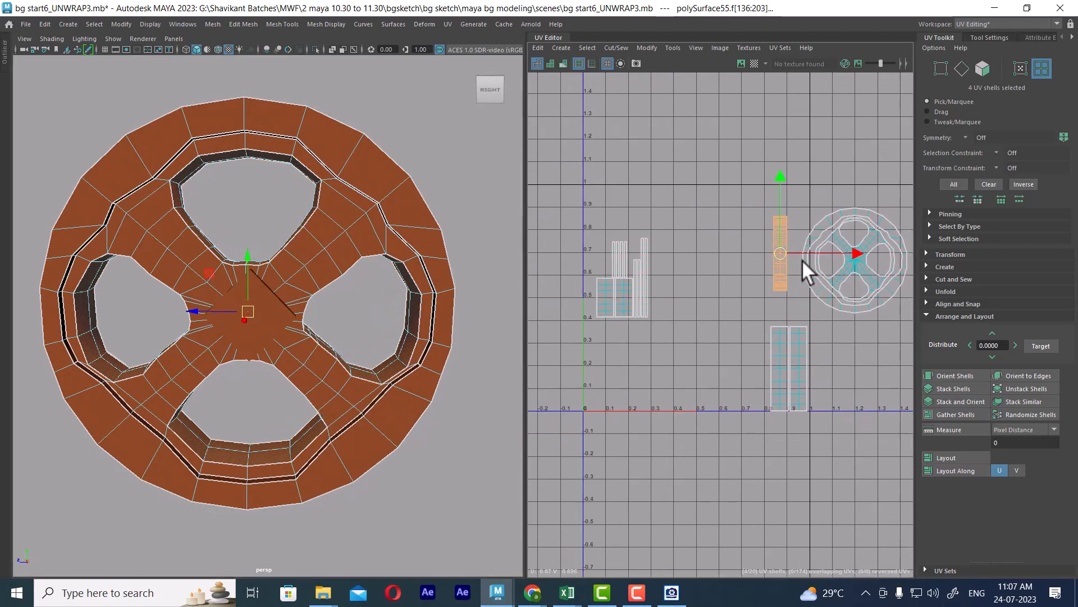
pyautogui.keyDown('alt'); pyautogui.moveTo(699, 333); pyautogui.dragTo(777, 289, button='middle'); pyautogui.keyUp('alt')
pyautogui.keyDown('alt'); pyautogui.moveTo(777, 289); pyautogui.dragTo(799, 349, button='right'); pyautogui.keyUp('alt')
pyautogui.keyDown('alt'); pyautogui.moveTo(338, 388); pyautogui.dragTo(360, 372); pyautogui.keyUp('alt')
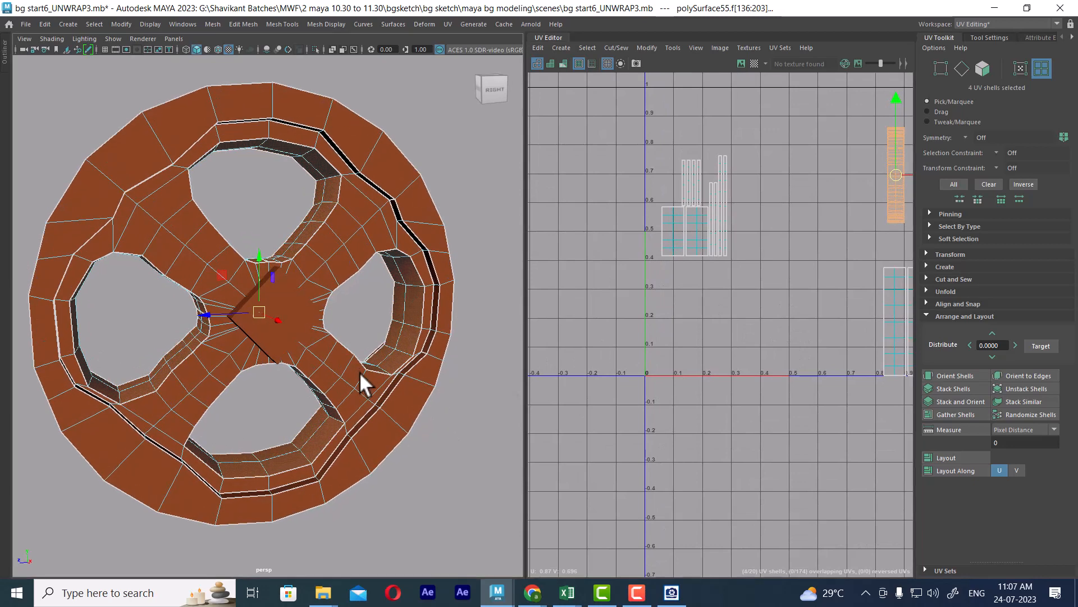
pyautogui.scroll(2, 359, 372)
pyautogui.moveTo(349, 254); pyautogui.dragTo(429, 201, button='right')
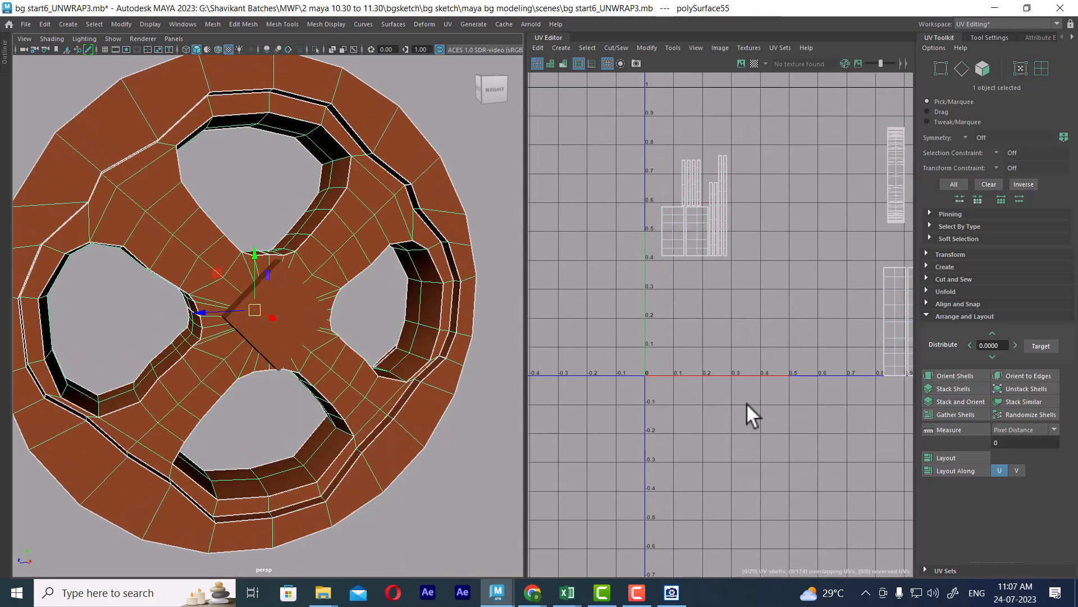
pyautogui.scroll(2, 761, 293)
pyautogui.keyDown('alt'); pyautogui.moveTo(761, 296); pyautogui.dragTo(774, 342, button='middle'); pyautogui.keyUp('alt')
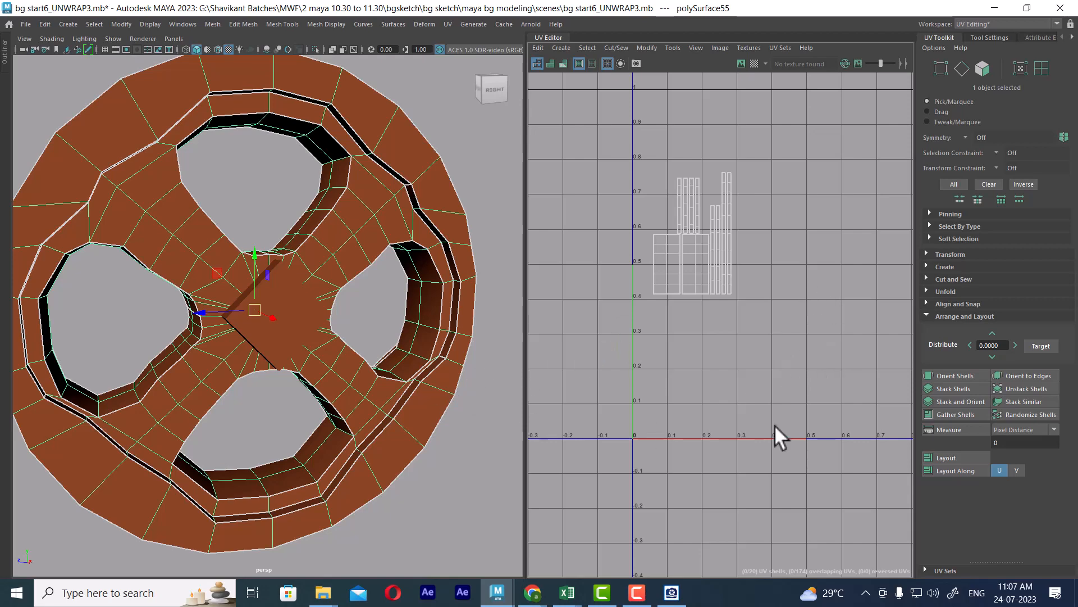
pyautogui.scroll(-5, 427, 332)
pyautogui.keyDown('alt'); pyautogui.moveTo(427, 332); pyautogui.dragTo(349, 396); pyautogui.keyUp('alt')
pyautogui.scroll(2, 349, 396)
# - Select the faces of the remaining rectangular and narrow shells to examine where they lie on the wheel
pyautogui.moveTo(761, 233); pyautogui.dragTo(766, 271, button='right')
pyautogui.moveTo(755, 155); pyautogui.dragTo(635, 332)
pyautogui.keyDown('alt'); pyautogui.moveTo(247, 286); pyautogui.dragTo(413, 331); pyautogui.keyUp('alt')
pyautogui.scroll(4, 204, 280)
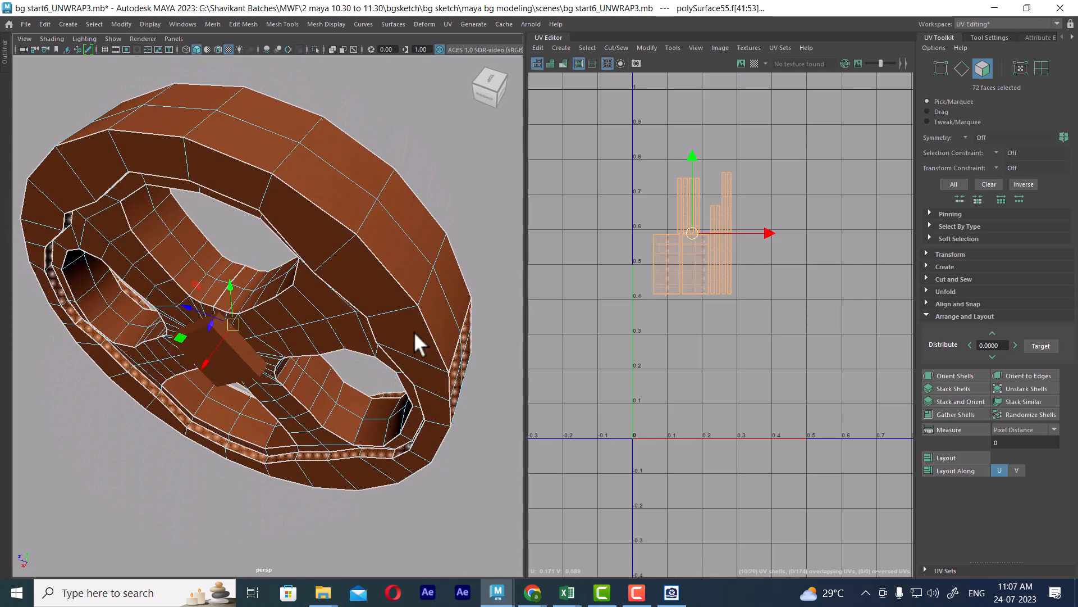
pyautogui.scroll(6, 820, 366)
pyautogui.click(779, 254)
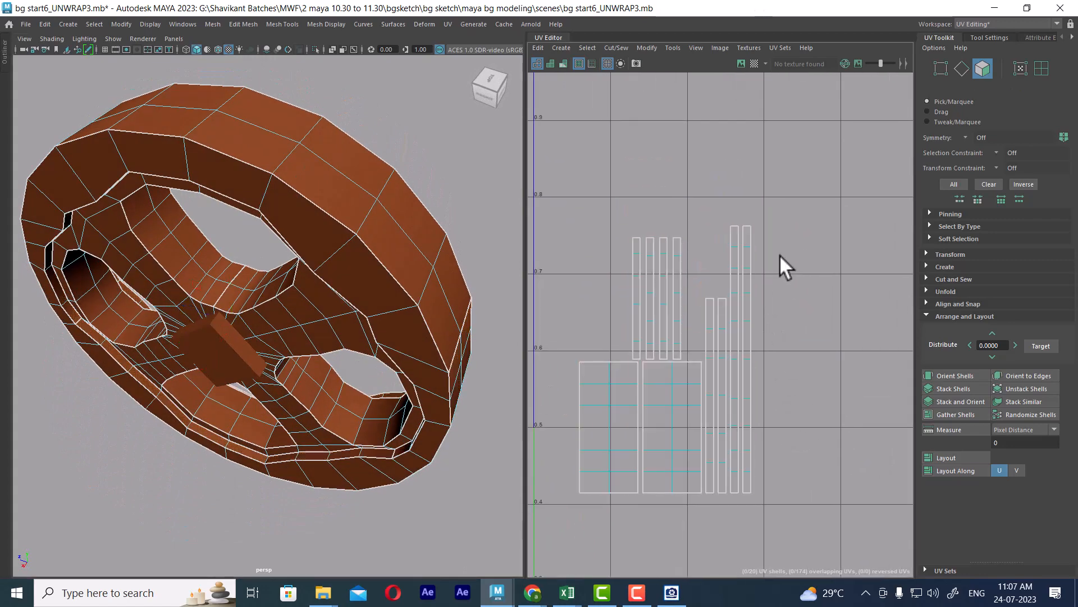
# - Move and Sew the matching narrow shells end to end onto the outermost narrow shell to form one long strip, checking its end edges
pyautogui.moveTo(747, 223); pyautogui.dragTo(754, 205, button='right')
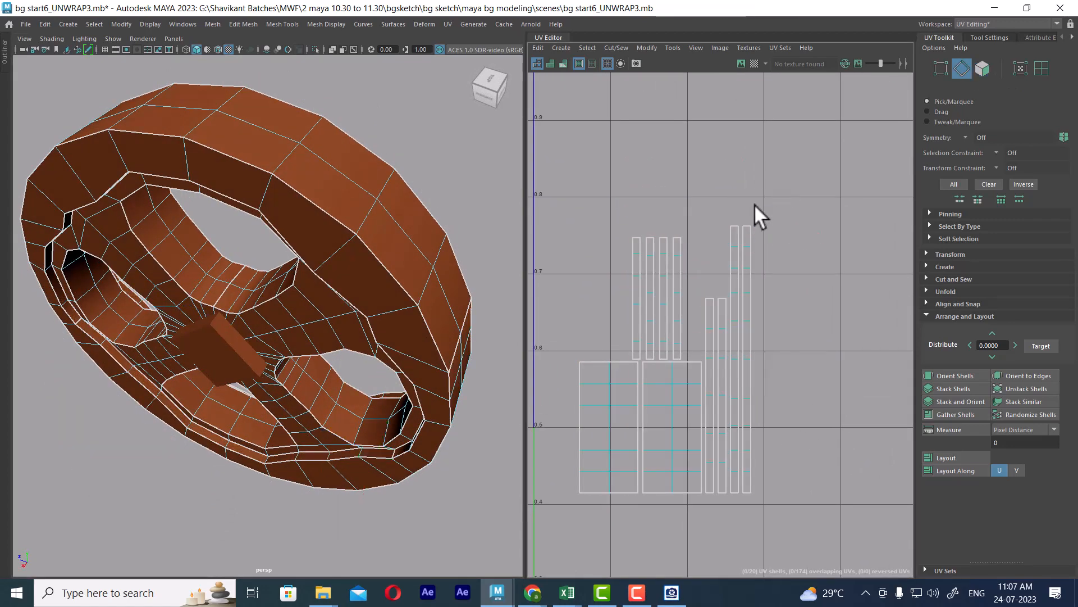
pyautogui.click(748, 224)
pyautogui.press('g')
pyautogui.click(794, 291)
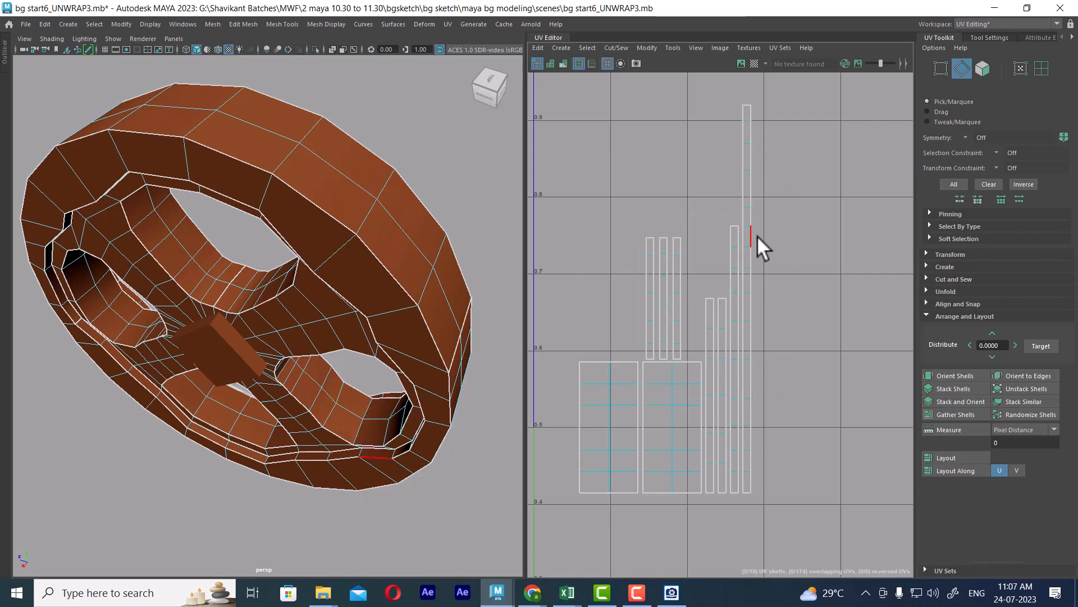
pyautogui.click(746, 105)
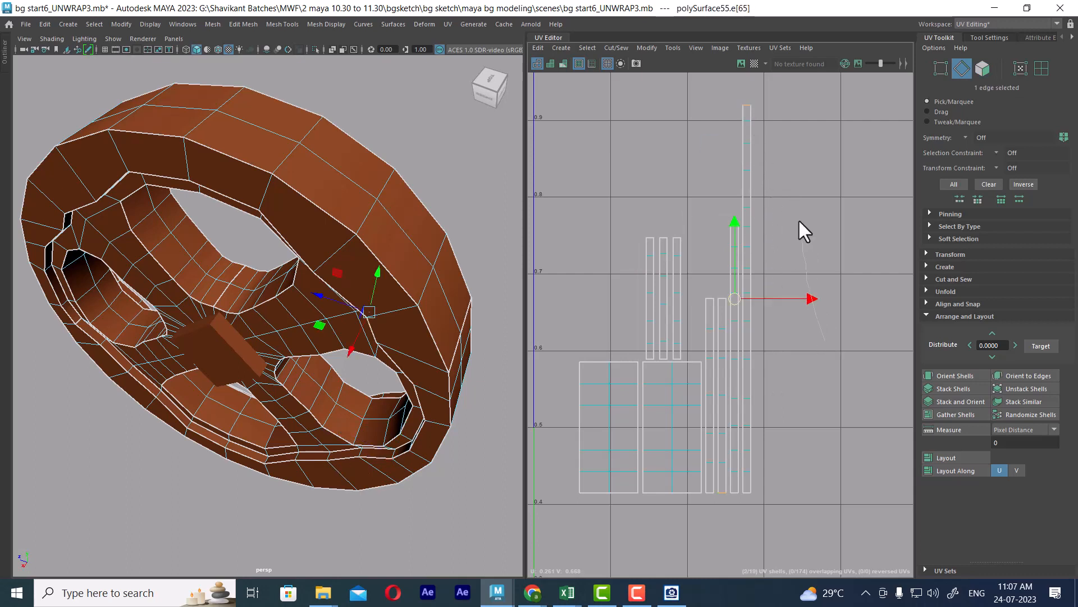
pyautogui.press('g')
pyautogui.scroll(-5, 781, 264)
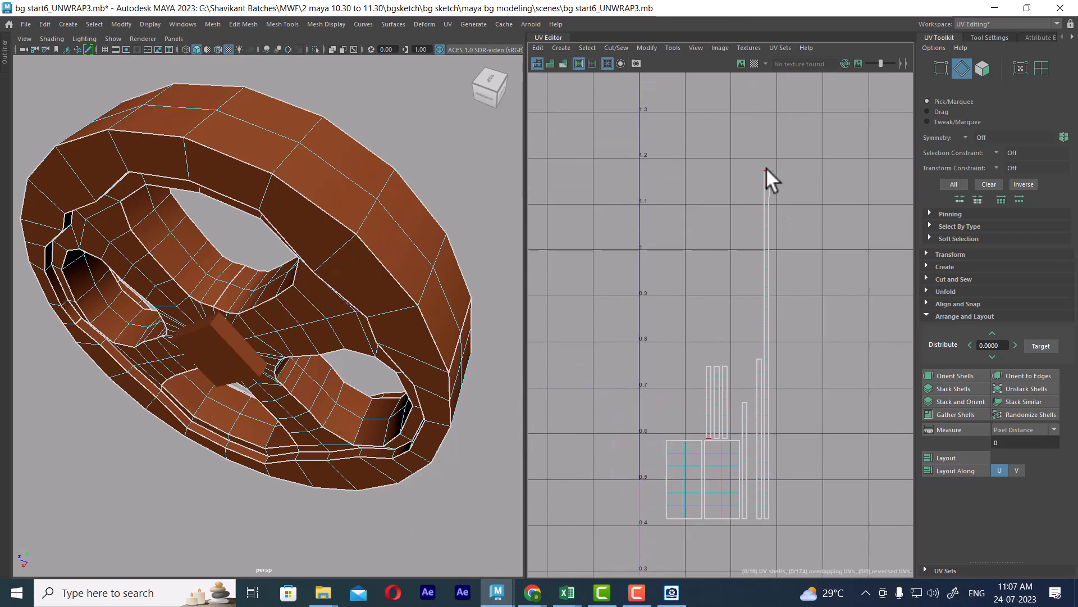
pyautogui.click(766, 168)
pyautogui.press('g')
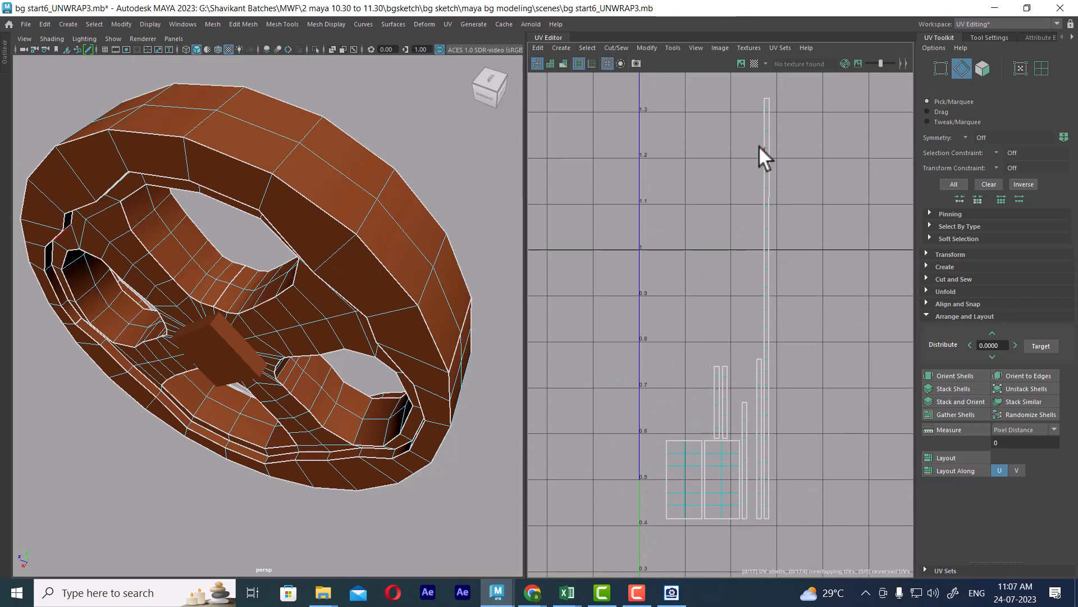
pyautogui.click(767, 97)
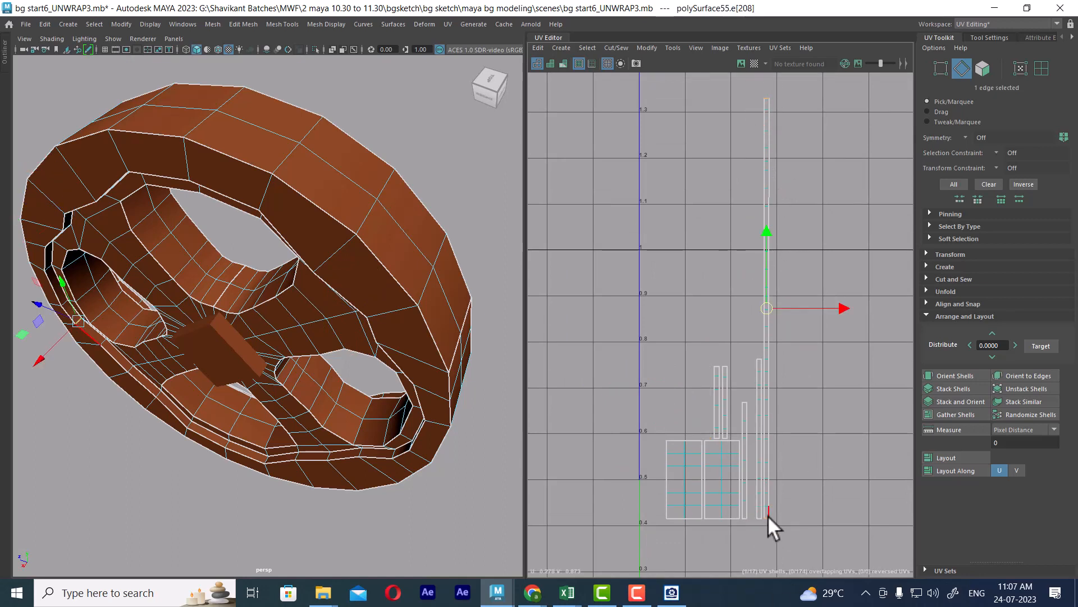
pyautogui.scroll(4, 764, 506)
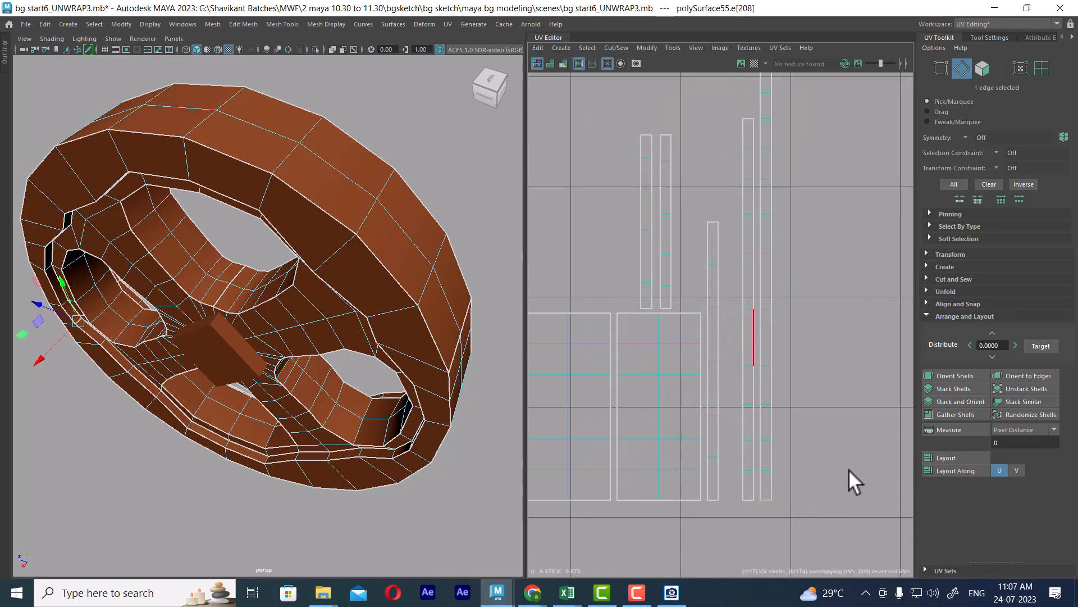
# - Move and Sew the remaining narrow shells end to end onto the neighbouring narrow shell to form a second long strip
pyautogui.click(747, 117)
pyautogui.press('g')
pyautogui.keyDown('alt'); pyautogui.moveTo(803, 168); pyautogui.dragTo(808, 358, button='middle'); pyautogui.keyUp('alt')
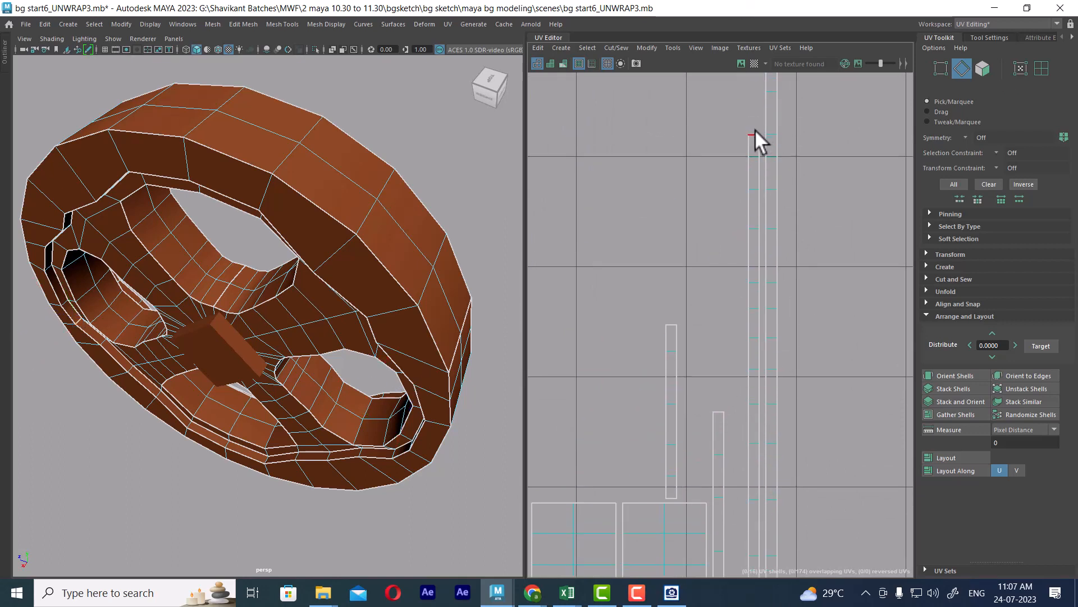
pyautogui.click(755, 129)
pyautogui.press('g')
pyautogui.keyDown('alt'); pyautogui.moveTo(748, 168); pyautogui.dragTo(769, 153, button='middle'); pyautogui.keyUp('alt')
pyautogui.click(795, 198)
pyautogui.press('g')
pyautogui.scroll(-1, 800, 281)
pyautogui.scroll(-2, 800, 281)
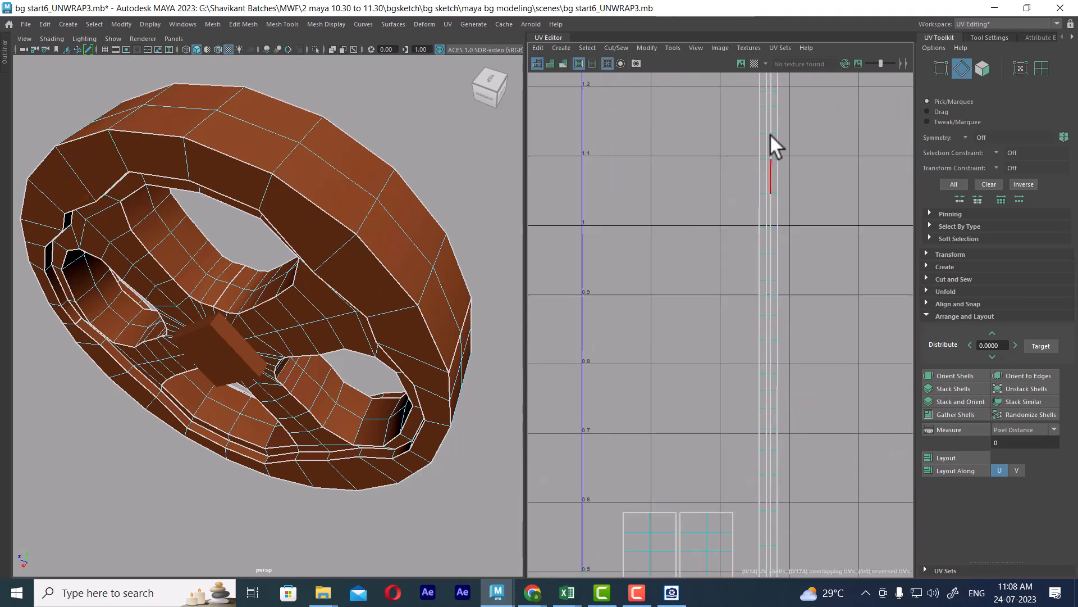
# - Stack the two long narrow strip shells on top of each other and move them beside the finished shells
pyautogui.scroll(-3, 782, 341)
pyautogui.keyDown('alt'); pyautogui.moveTo(783, 345); pyautogui.dragTo(752, 272, button='middle'); pyautogui.keyUp('alt')
pyautogui.moveTo(773, 167); pyautogui.dragTo(722, 221)
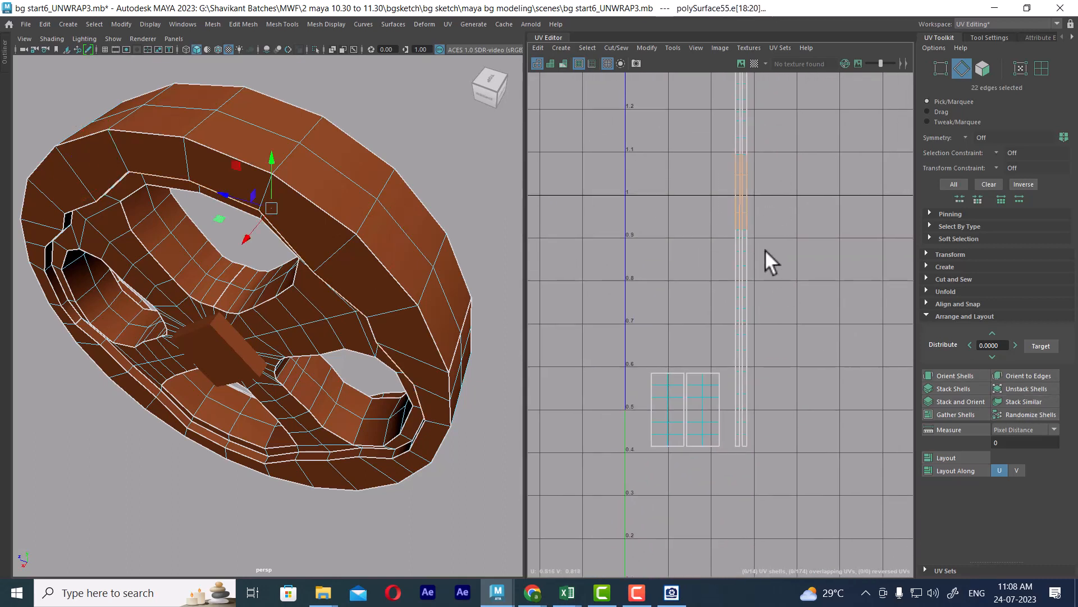
pyautogui.moveTo(765, 249); pyautogui.dragTo(814, 204, button='right')
pyautogui.click(1040, 68)
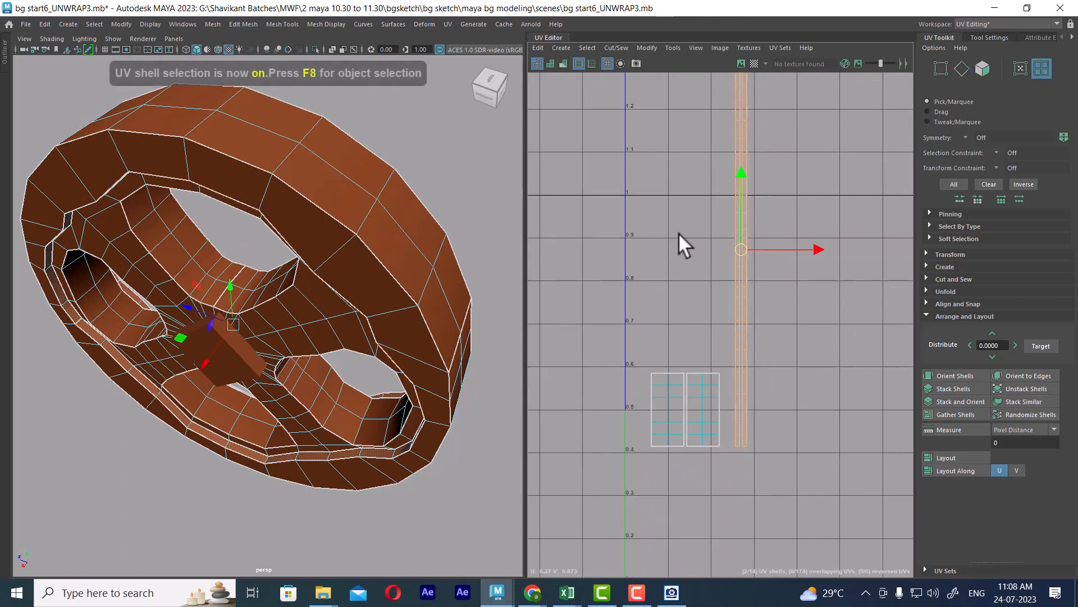
pyautogui.click(954, 387)
pyautogui.scroll(-3, 772, 386)
pyautogui.keyDown('alt'); pyautogui.moveTo(710, 251); pyautogui.dragTo(611, 212, button='middle'); pyautogui.keyUp('alt')
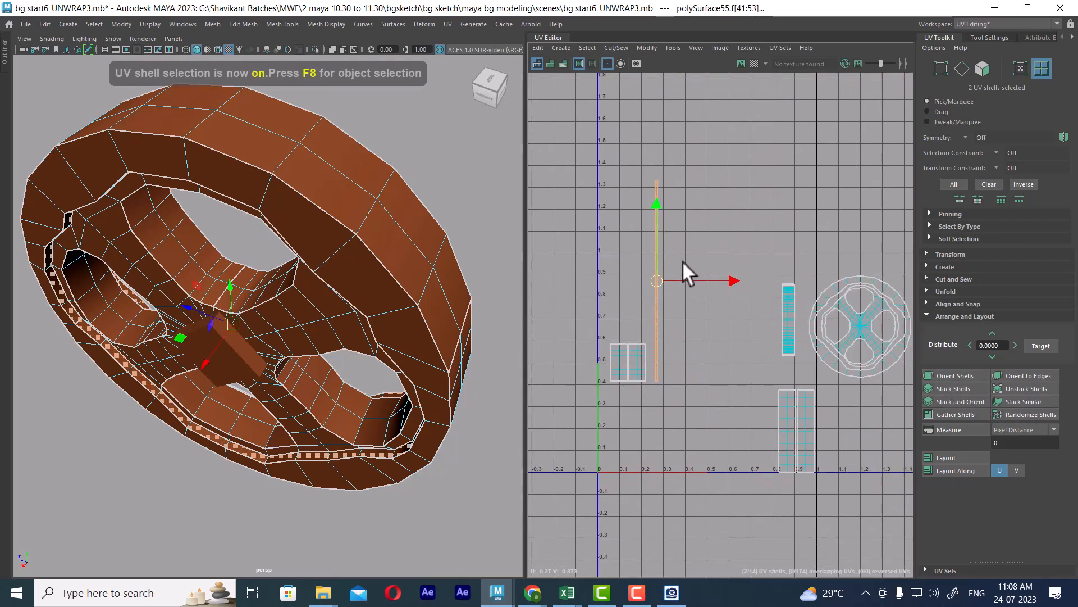
pyautogui.moveTo(656, 280); pyautogui.dragTo(760, 385)
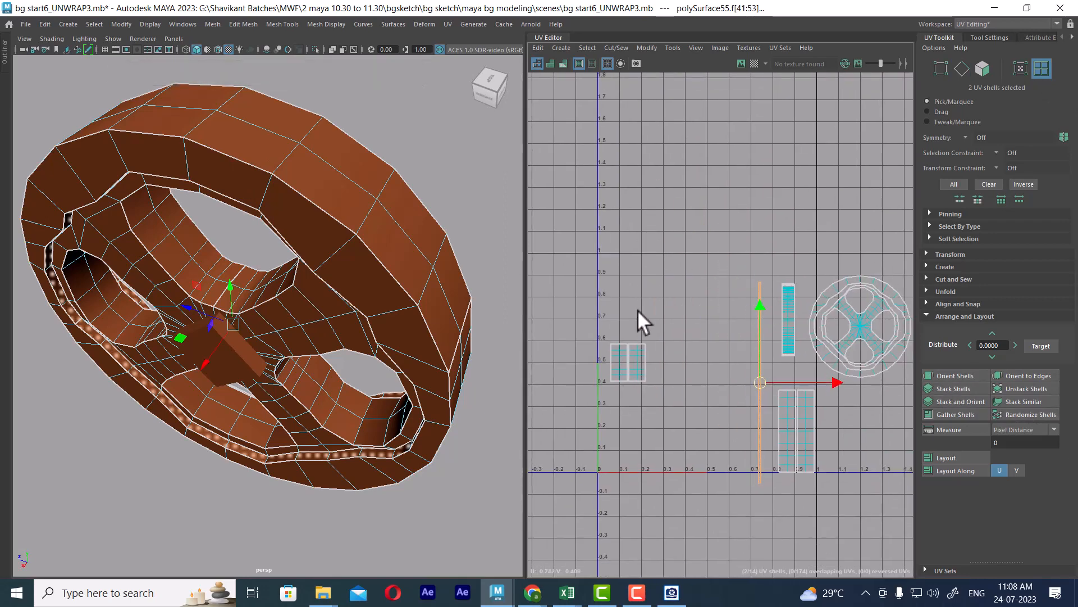
# - Select the two small rectangular shells and a tall rim shell to examine where they lie on the wheel
pyautogui.scroll(3, 638, 309)
pyautogui.moveTo(656, 366); pyautogui.dragTo(614, 438)
pyautogui.keyDown('alt'); pyautogui.moveTo(407, 364); pyautogui.dragTo(637, 328); pyautogui.keyUp('alt')
pyautogui.keyDown('alt'); pyautogui.moveTo(699, 337); pyautogui.dragTo(724, 325, button='middle'); pyautogui.keyUp('alt')
pyautogui.keyDown('alt'); pyautogui.moveTo(337, 306); pyautogui.dragTo(306, 382); pyautogui.keyUp('alt')
pyautogui.scroll(-3, 787, 405)
pyautogui.keyDown('alt'); pyautogui.moveTo(737, 339); pyautogui.dragTo(663, 257, button='middle'); pyautogui.keyUp('alt')
pyautogui.scroll(2, 663, 256)
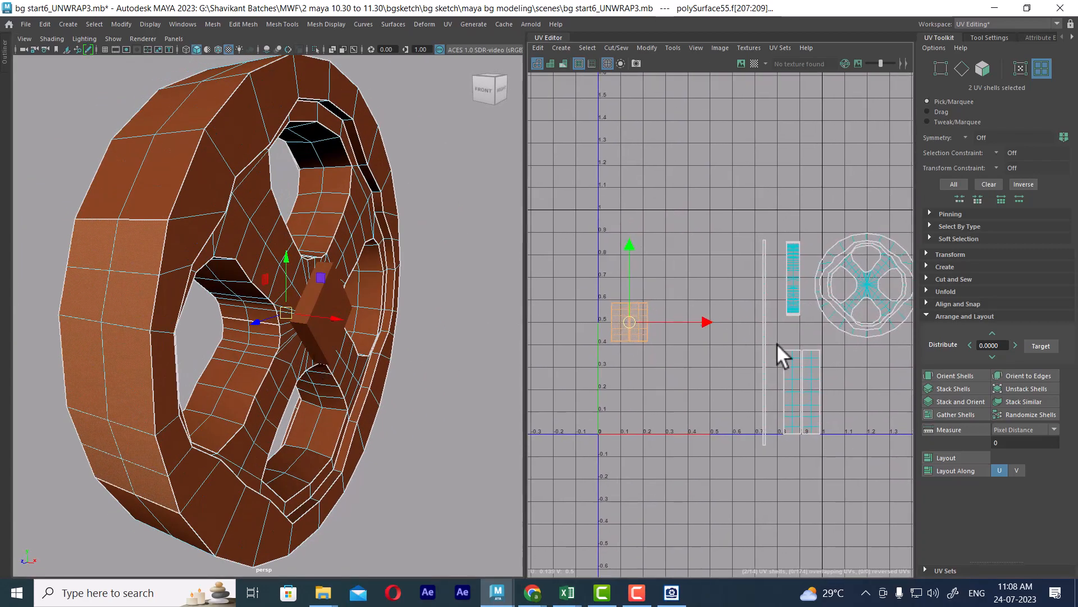
pyautogui.click(813, 352)
pyautogui.scroll(3, 800, 360)
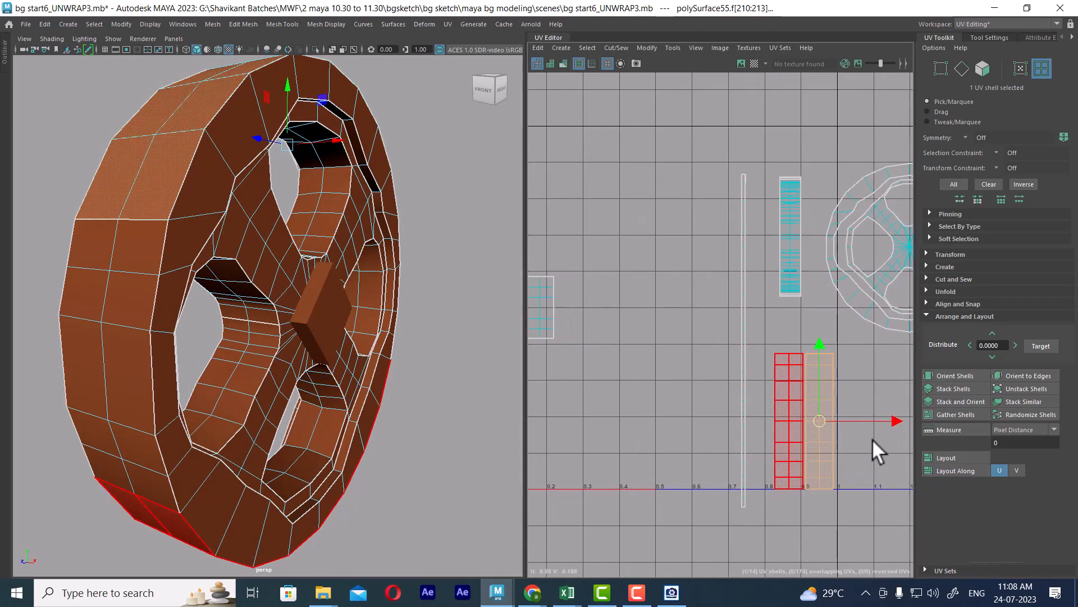
# - Move and Sew the two tall rim shells and the two small rectangular shells end to end into one long strip
pyautogui.scroll(3, 843, 469)
pyautogui.keyDown('alt'); pyautogui.moveTo(839, 470); pyautogui.dragTo(843, 440, button='middle'); pyautogui.keyUp('alt')
pyautogui.moveTo(842, 440); pyautogui.dragTo(841, 337, button='right')
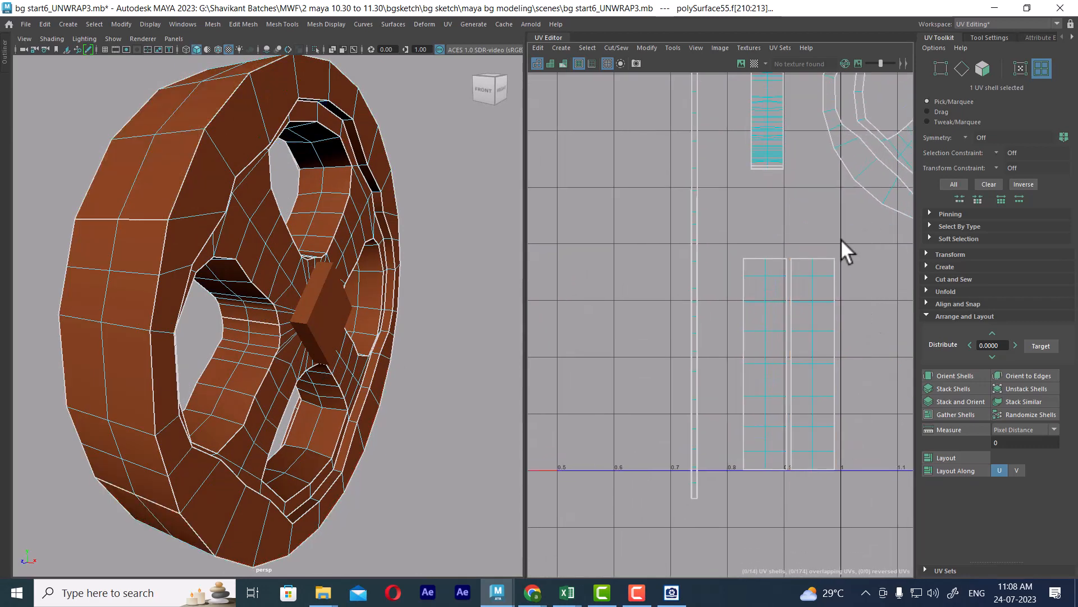
pyautogui.keyDown('shift'); pyautogui.click(807, 258); pyautogui.keyUp('shift')
pyautogui.keyDown('shift'); pyautogui.moveTo(813, 262); pyautogui.dragTo(830, 203, button='right'); pyautogui.keyUp('shift')
pyautogui.scroll(-2, 839, 341)
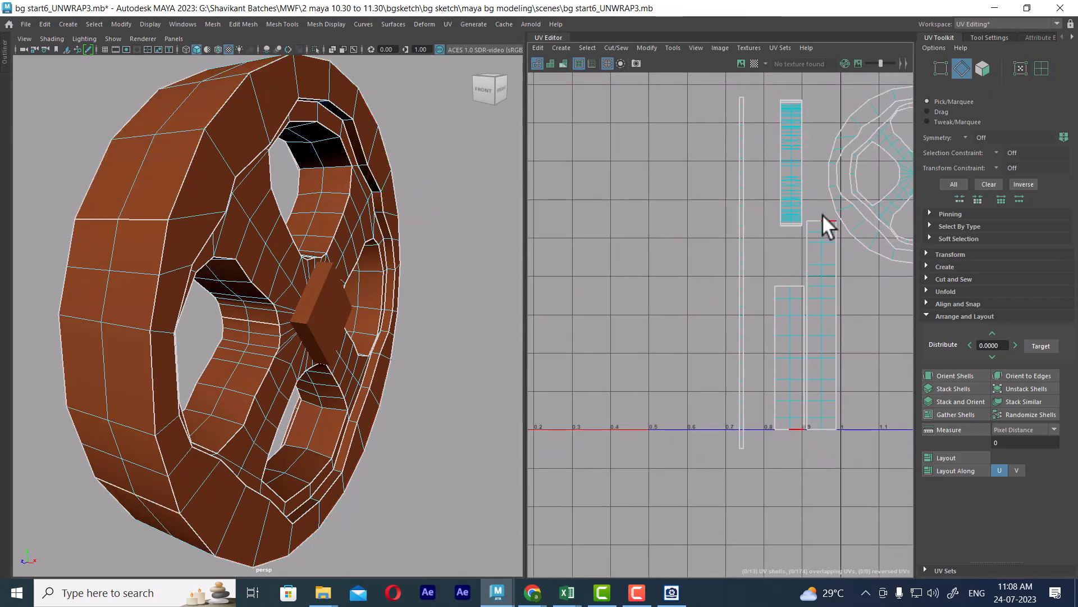
pyautogui.moveTo(828, 215); pyautogui.dragTo(815, 228)
pyautogui.keyDown('shift'); pyautogui.moveTo(836, 354); pyautogui.dragTo(744, 186, button='right'); pyautogui.keyUp('shift')
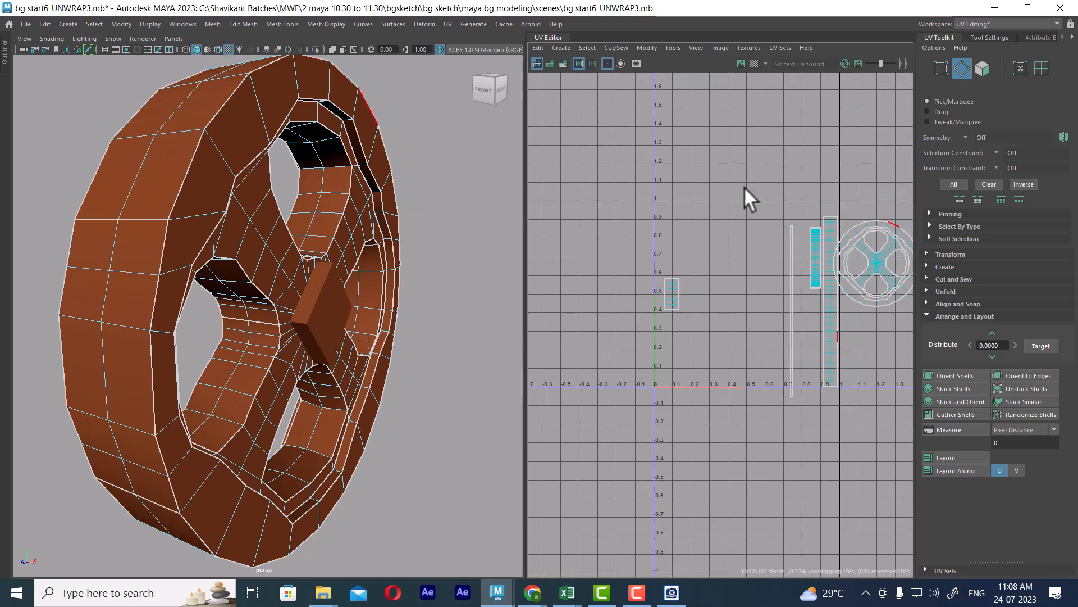
pyautogui.keyDown('alt'); pyautogui.moveTo(798, 258); pyautogui.dragTo(848, 330, button='right'); pyautogui.keyUp('alt')
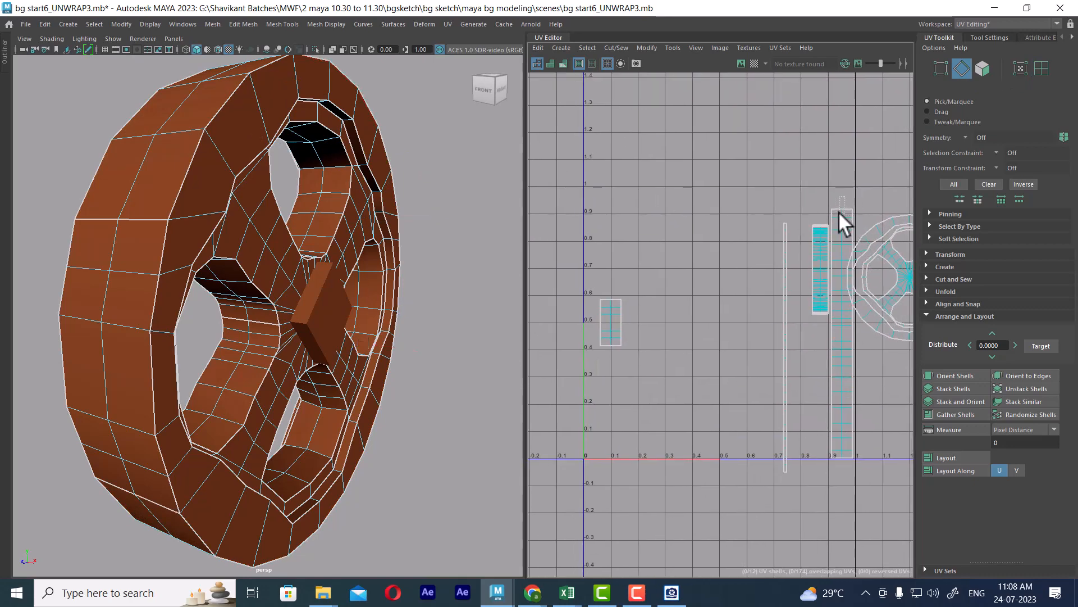
pyautogui.moveTo(838, 211); pyautogui.dragTo(838, 214)
pyautogui.keyDown('shift'); pyautogui.moveTo(845, 281); pyautogui.dragTo(839, 181, button='right'); pyautogui.keyUp('shift')
# - Select all of the wheel's UVs and move them together along U, outside the 0 to 1 UV tile
pyautogui.keyDown('alt'); pyautogui.moveTo(806, 313); pyautogui.dragTo(699, 246, button='middle'); pyautogui.keyUp('alt')
pyautogui.scroll(-2, 699, 246)
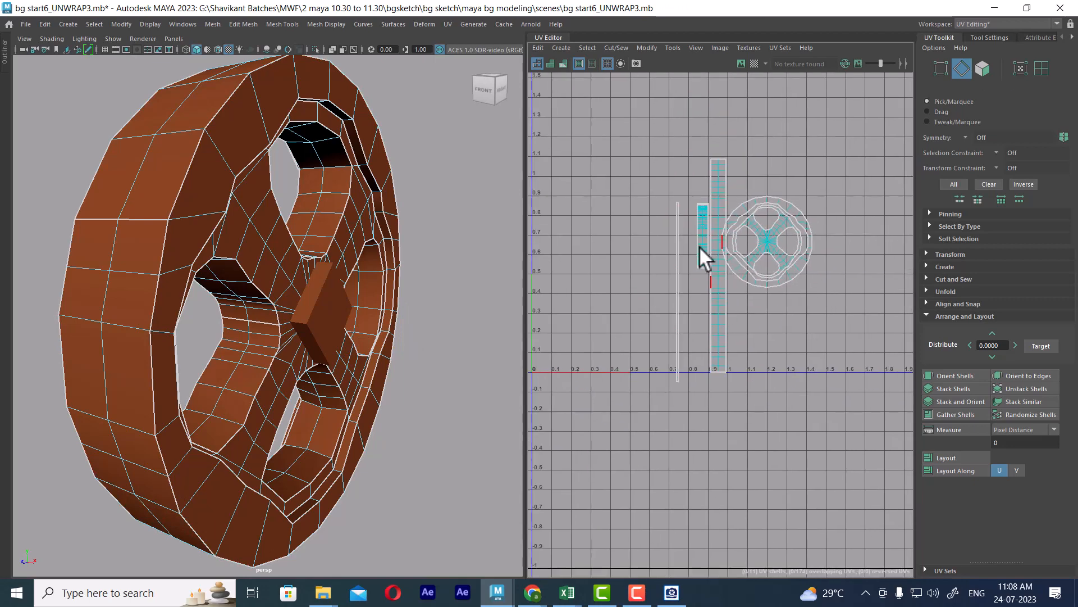
pyautogui.keyDown('alt'); pyautogui.moveTo(702, 306); pyautogui.dragTo(686, 238, button='middle'); pyautogui.keyUp('alt')
pyautogui.keyDown('alt'); pyautogui.moveTo(686, 238); pyautogui.dragTo(715, 249, button='right'); pyautogui.keyUp('alt')
pyautogui.keyDown('alt'); pyautogui.moveTo(707, 233); pyautogui.dragTo(692, 276, button='middle'); pyautogui.keyUp('alt')
pyautogui.moveTo(697, 273); pyautogui.dragTo(783, 263, button='right')
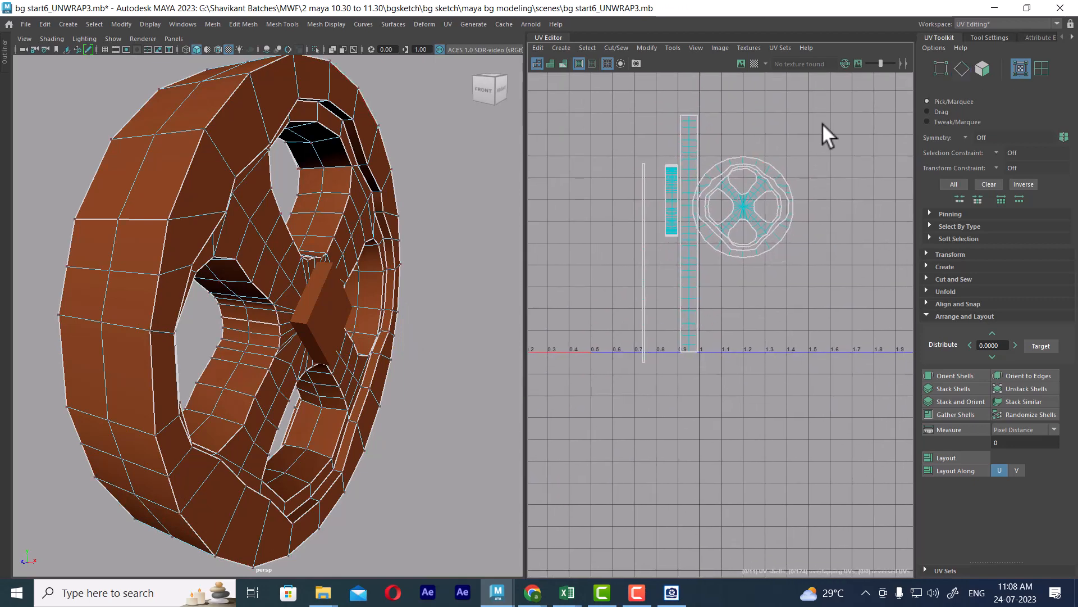
pyautogui.moveTo(830, 96); pyautogui.dragTo(568, 384)
pyautogui.moveTo(718, 239); pyautogui.dragTo(785, 222)
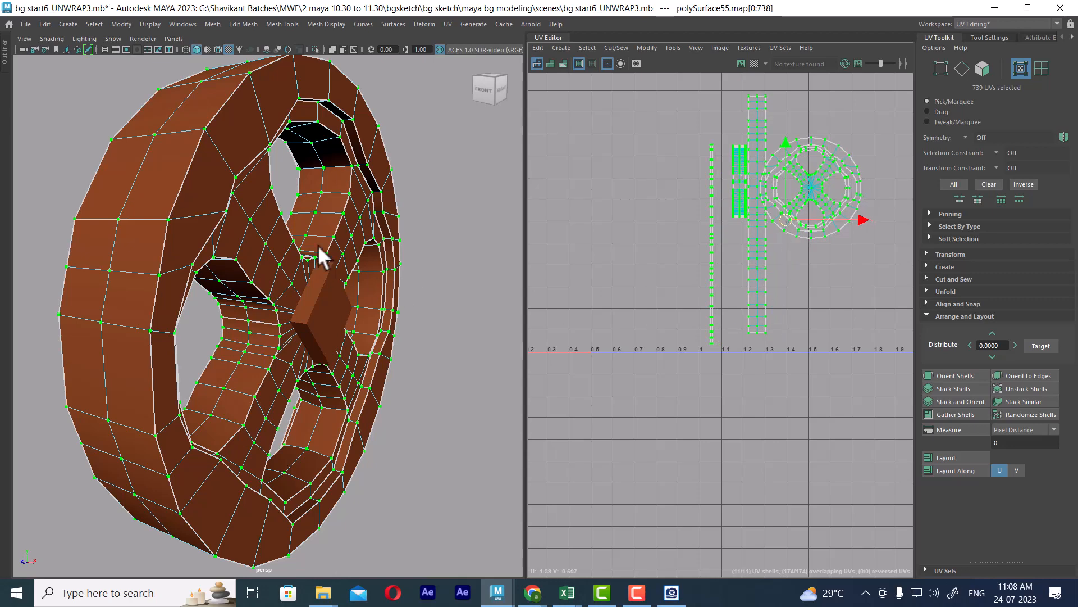
# - Assign the existing CHECKER material to the whole wheel object
pyautogui.keyDown('alt'); pyautogui.moveTo(318, 245); pyautogui.dragTo(185, 163); pyautogui.keyUp('alt')
pyautogui.moveTo(184, 163); pyautogui.dragTo(289, 157, button='right')
pyautogui.rightClick(148, 121)
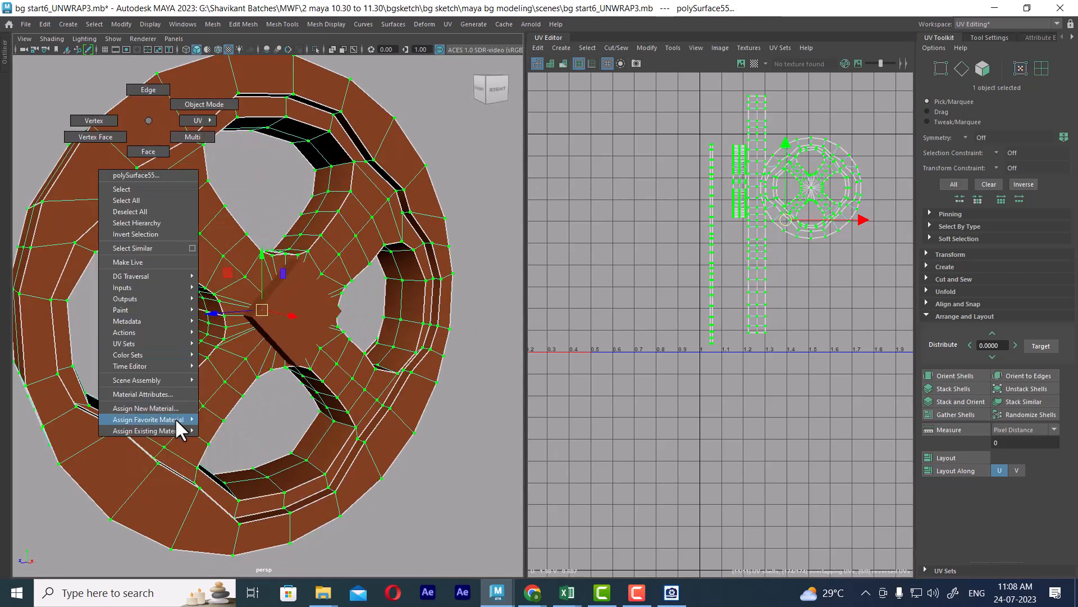
pyautogui.moveTo(173, 428)
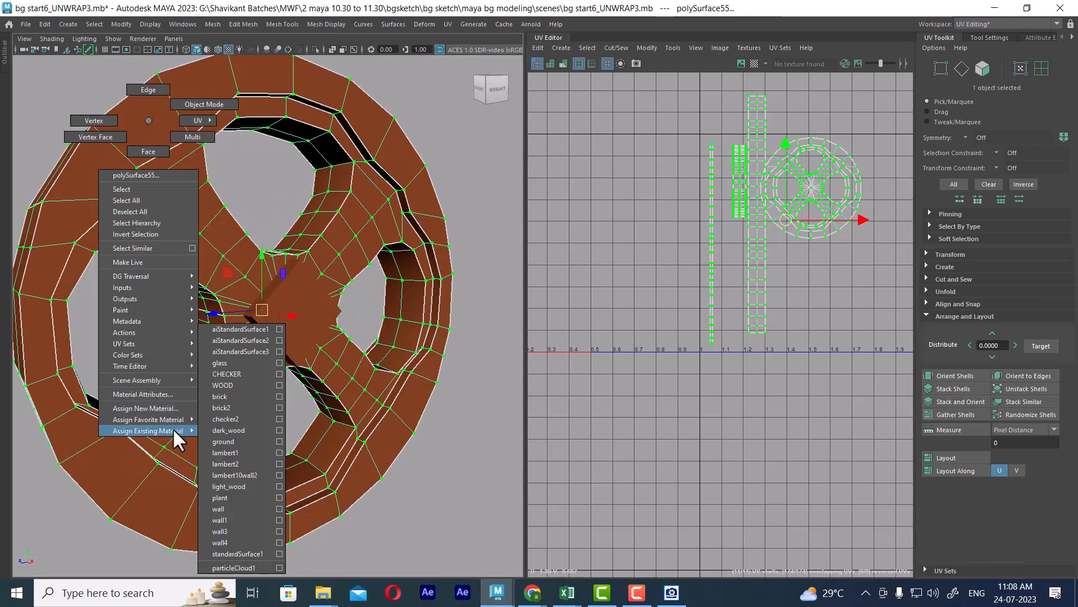
pyautogui.click(245, 374)
pyautogui.keyDown('alt'); pyautogui.moveTo(293, 332); pyautogui.dragTo(416, 263); pyautogui.keyUp('alt')
# - Apply an Automatic UV projection to the square hub cube at the wheel's centre
pyautogui.click(297, 308)
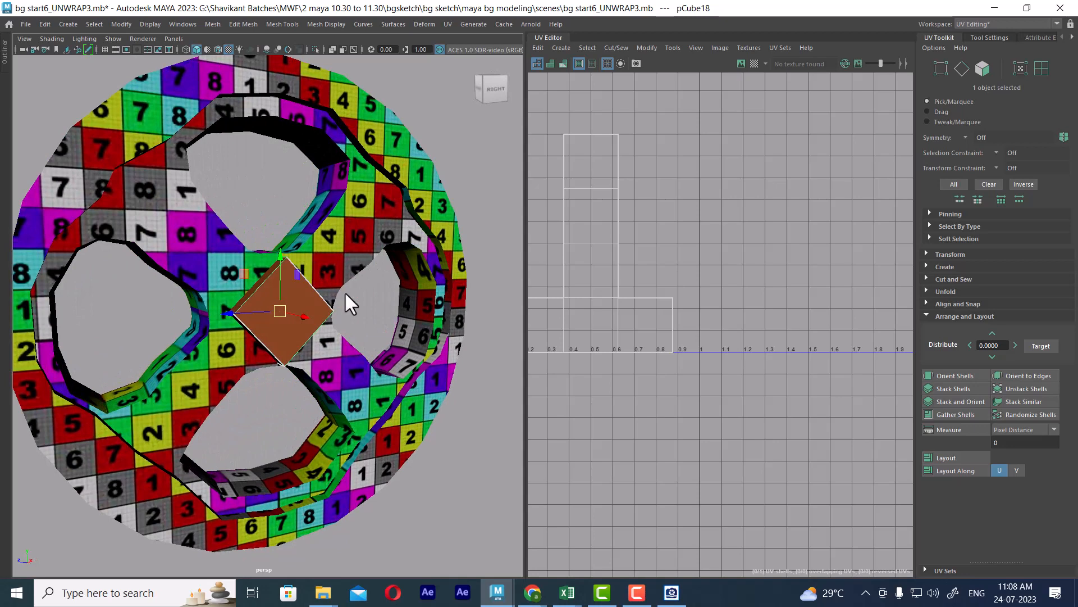
pyautogui.click(450, 25)
pyautogui.click(491, 90)
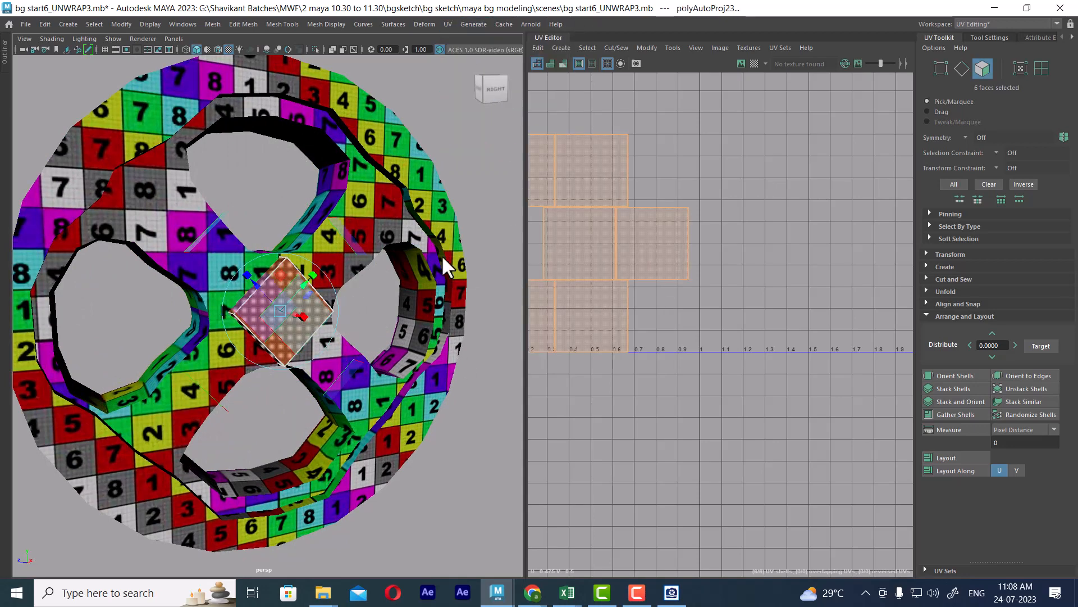
# - Select the wheel and one of its faces to review its shell layout
pyautogui.moveTo(441, 254); pyautogui.dragTo(476, 117, button='right')
pyautogui.click(237, 303)
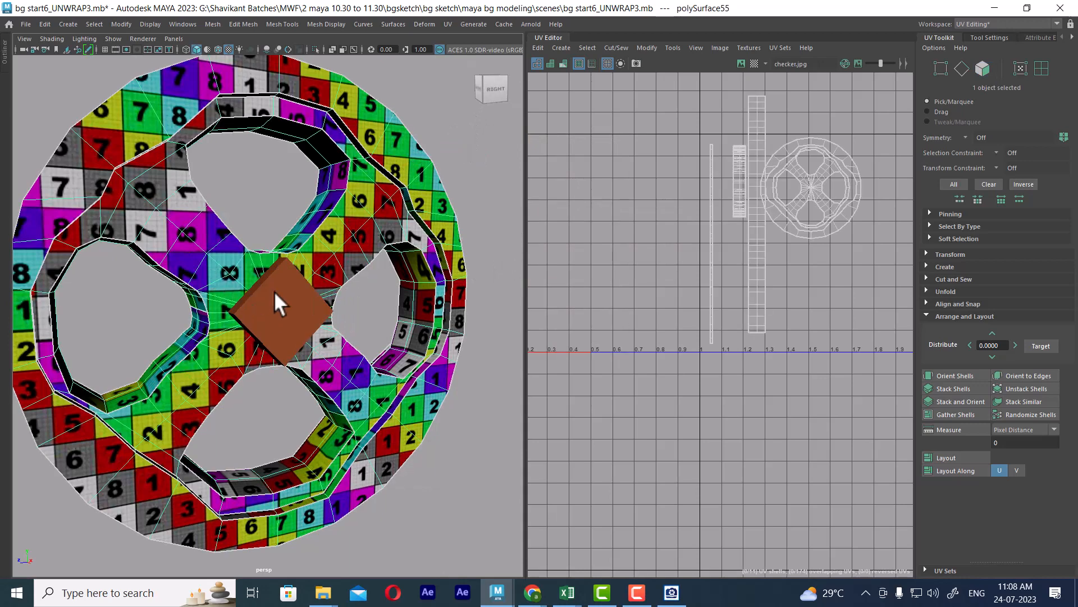
pyautogui.moveTo(274, 290); pyautogui.dragTo(276, 307, button='right')
pyautogui.click(214, 282)
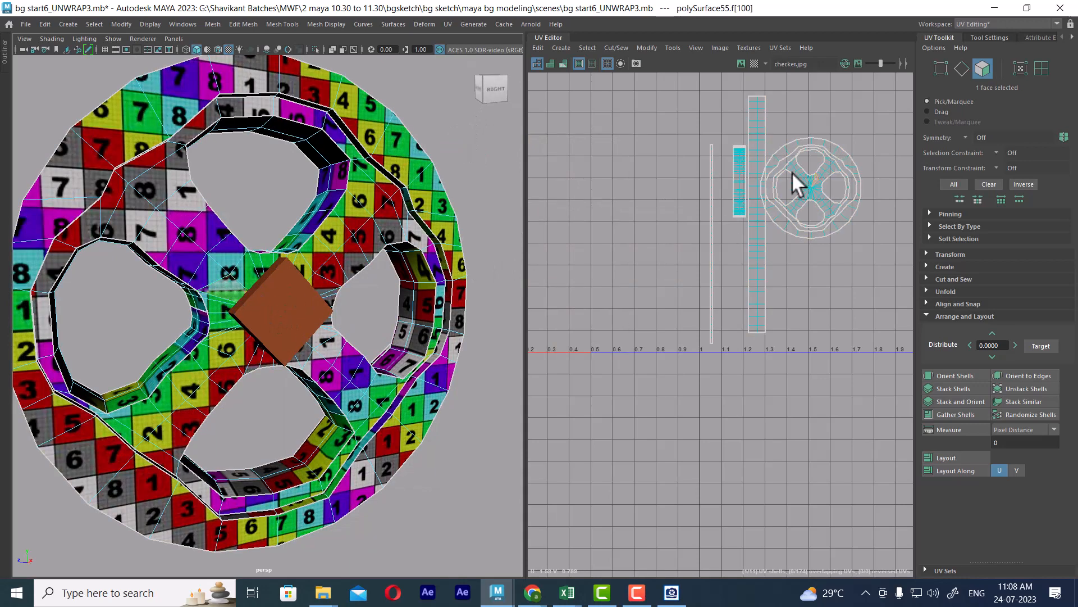
pyautogui.keyDown('alt'); pyautogui.moveTo(792, 172); pyautogui.dragTo(825, 222, button='middle'); pyautogui.keyUp('alt')
pyautogui.keyDown('alt'); pyautogui.moveTo(689, 225); pyautogui.dragTo(773, 211, button='middle'); pyautogui.keyUp('alt')
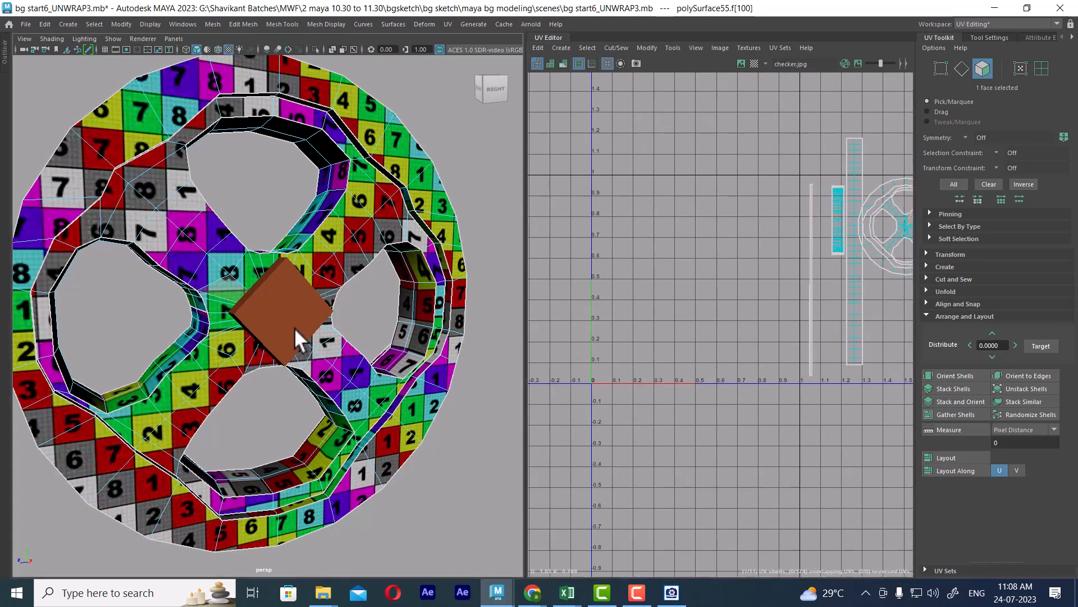
# - Move and Sew the hub cube's UVs along the four edges of its front face to form a cross
pyautogui.click(283, 316)
pyautogui.scroll(2, 733, 286)
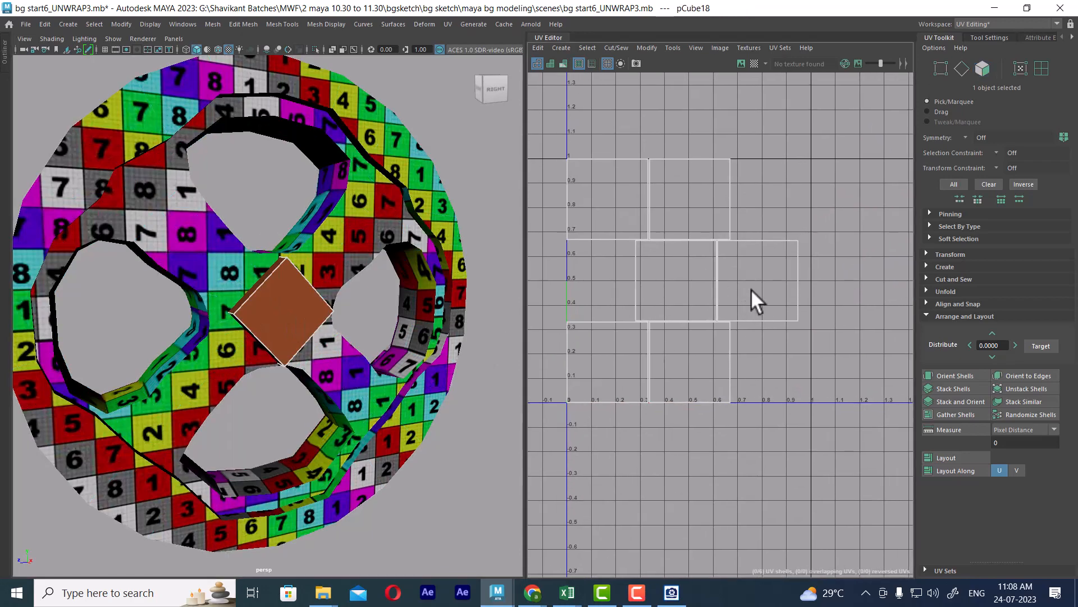
pyautogui.moveTo(750, 289); pyautogui.dragTo(747, 258, button='right')
pyautogui.click(685, 159)
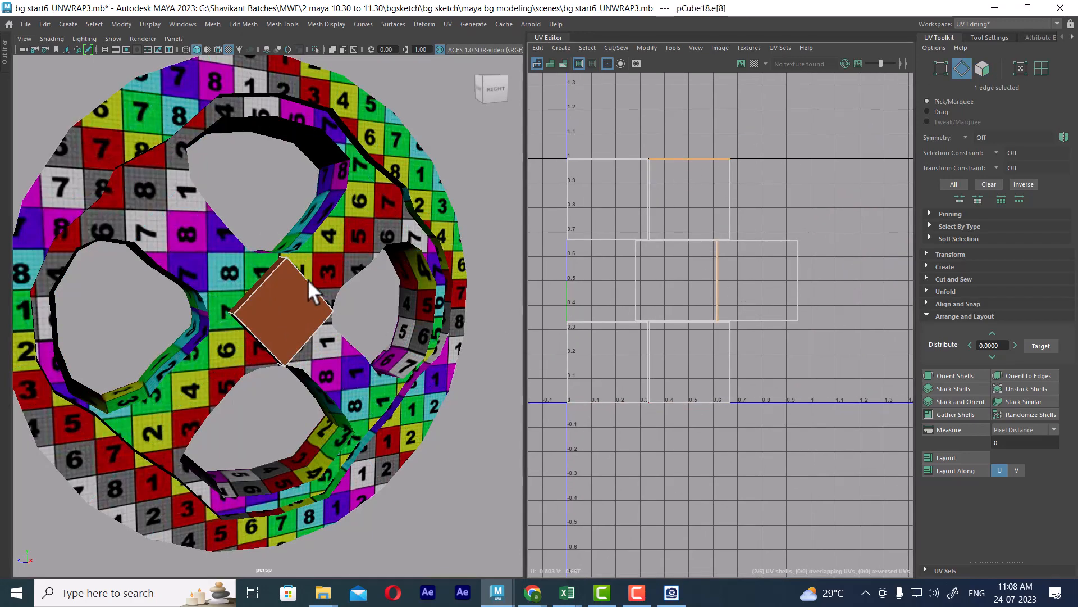
pyautogui.scroll(5, 320, 281)
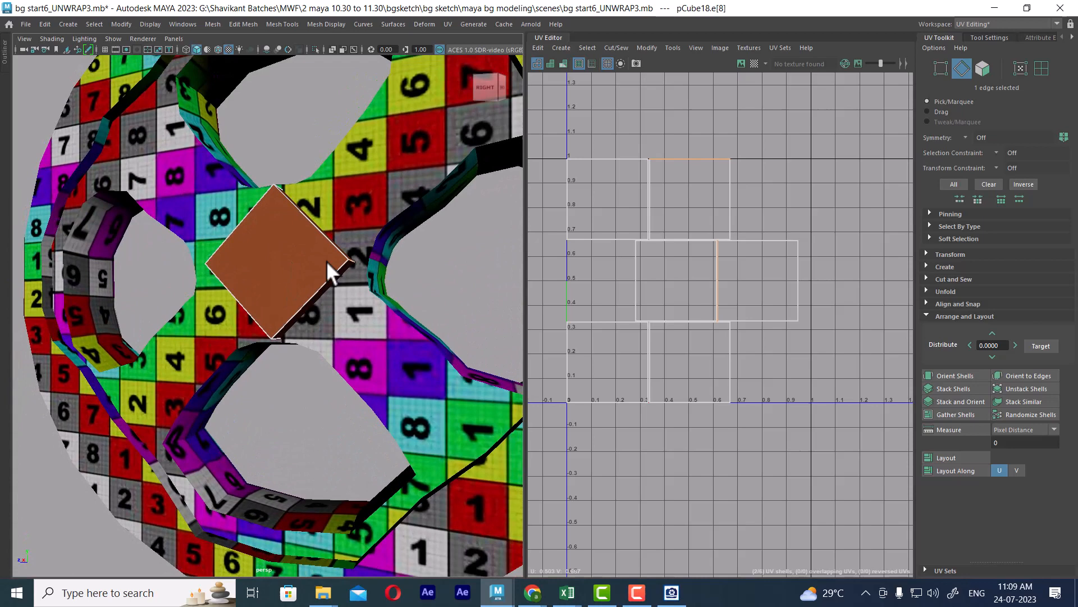
pyautogui.click(313, 221)
pyautogui.keyDown('shift'); pyautogui.click(244, 218); pyautogui.keyUp('shift')
pyautogui.keyDown('shift'); pyautogui.click(240, 308); pyautogui.keyUp('shift')
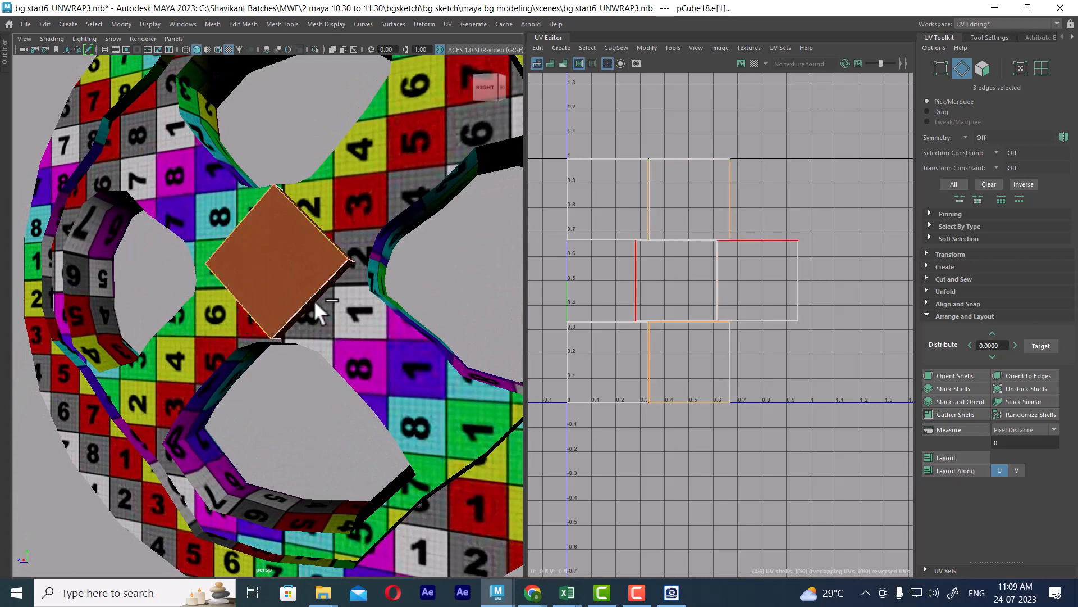
pyautogui.keyDown('shift'); pyautogui.click(314, 300); pyautogui.keyUp('shift')
pyautogui.keyDown('shift'); pyautogui.moveTo(709, 224); pyautogui.dragTo(720, 130, button='right'); pyautogui.keyUp('shift')
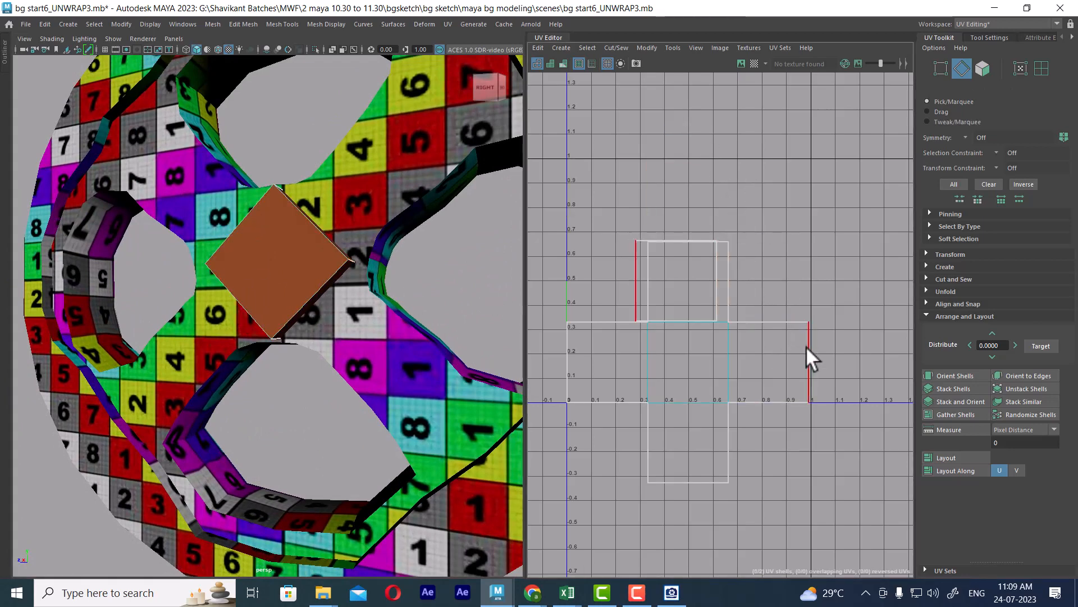
# - Move and Sew the hub's remaining square shell onto the end of one arm of the cross
pyautogui.scroll(-4, 734, 301)
pyautogui.keyDown('alt'); pyautogui.moveTo(745, 296); pyautogui.dragTo(714, 241, button='middle'); pyautogui.keyUp('alt')
pyautogui.scroll(2, 715, 253)
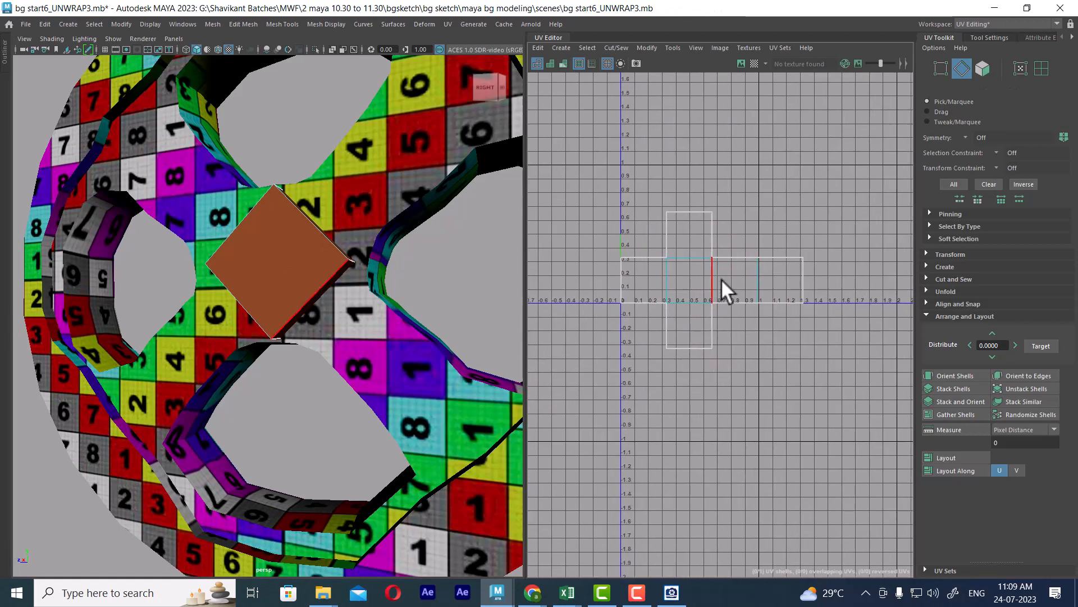
# - Assign the existing CHECKER material to the hub cube
pyautogui.moveTo(720, 277); pyautogui.dragTo(812, 223, button='right')
pyautogui.moveTo(242, 274); pyautogui.dragTo(330, 165, button='right')
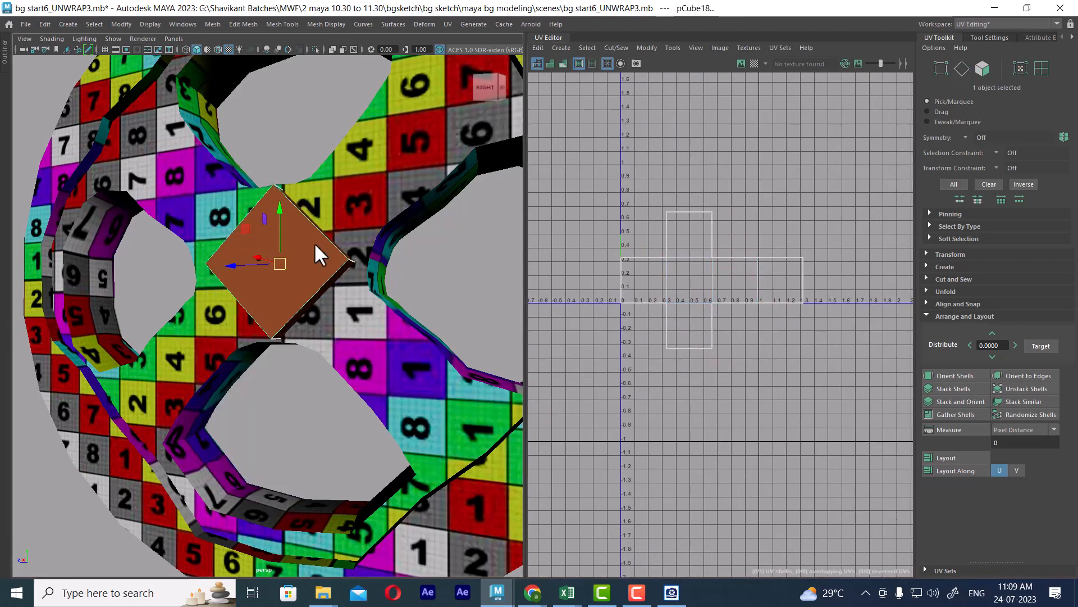
pyautogui.moveTo(304, 237); pyautogui.dragTo(376, 371, button='right')
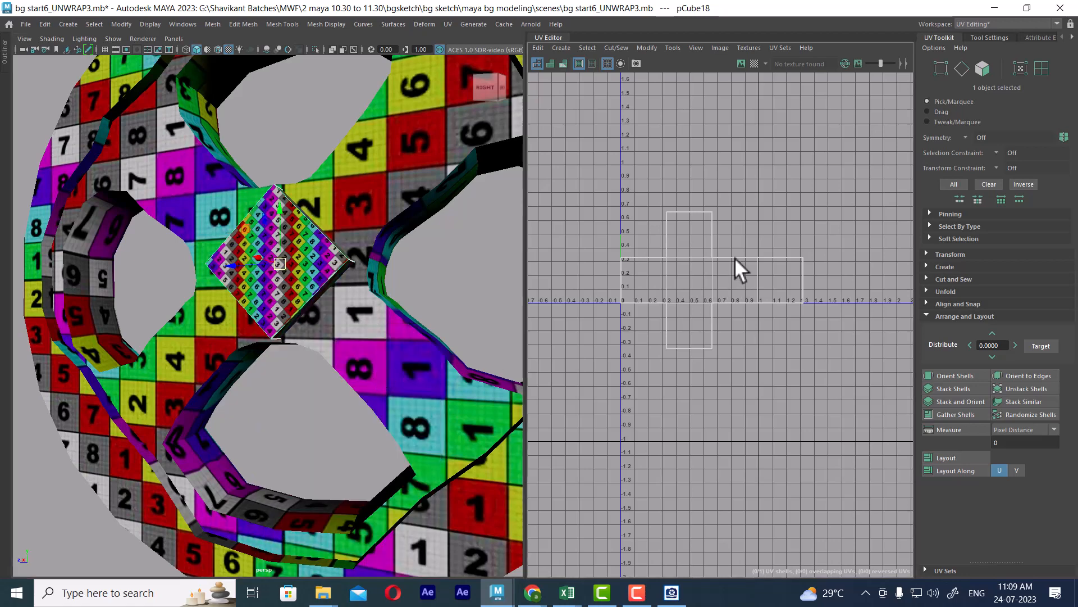
pyautogui.moveTo(719, 259); pyautogui.dragTo(760, 257, button='right')
pyautogui.click(1044, 66)
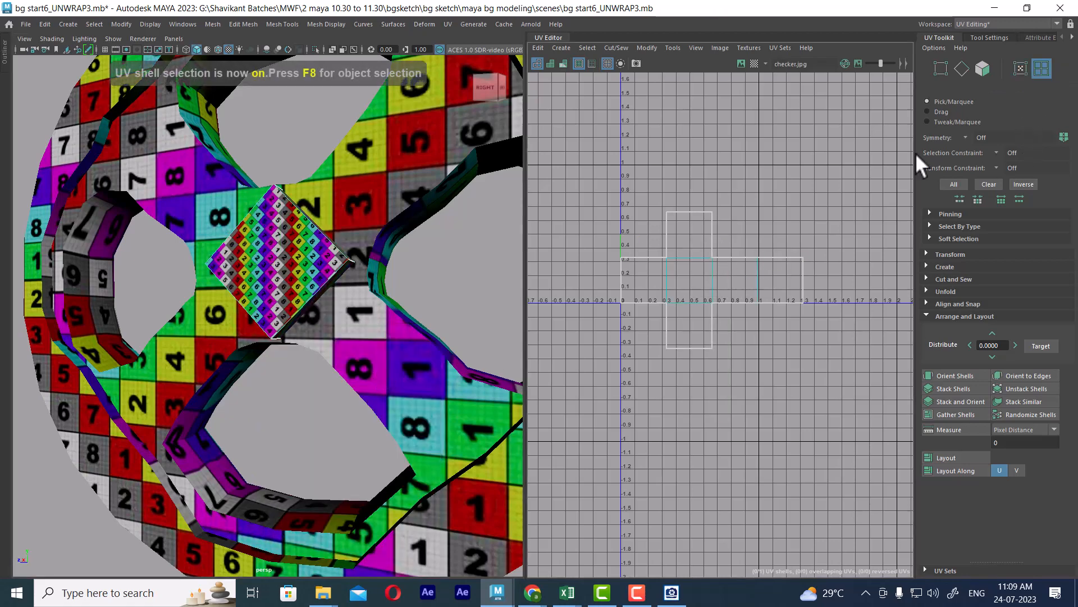
pyautogui.click(708, 264)
pyautogui.scroll(-3, 659, 254)
pyautogui.scroll(-1, 631, 267)
pyautogui.keyDown('alt'); pyautogui.moveTo(616, 283); pyautogui.dragTo(622, 313, button='middle'); pyautogui.keyUp('alt')
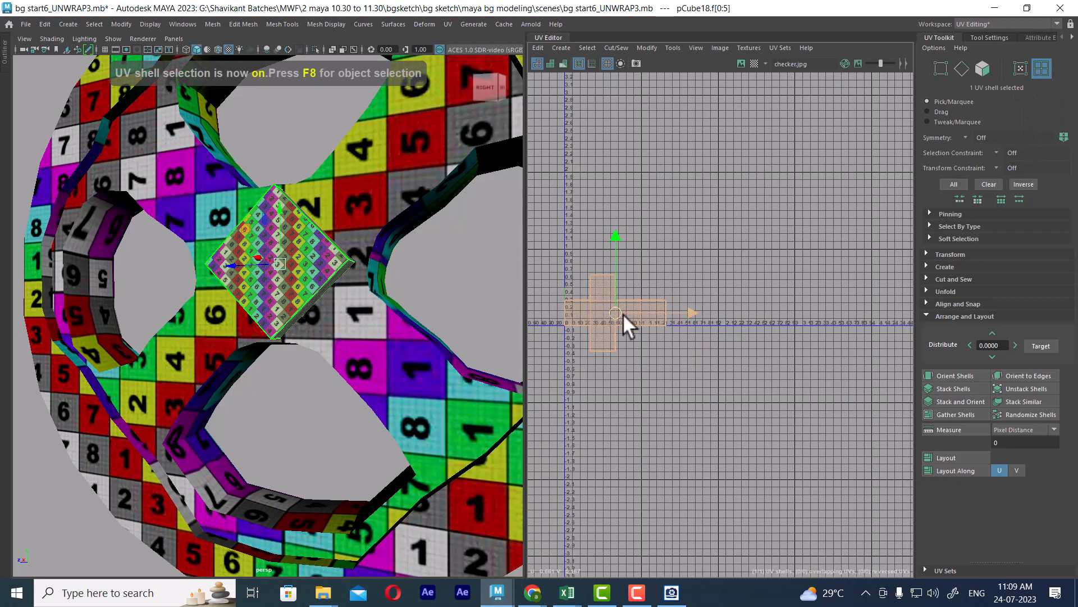
# - Combine the wheel and the hub cube into one object
pyautogui.moveTo(409, 184); pyautogui.dragTo(480, 112, button='right')
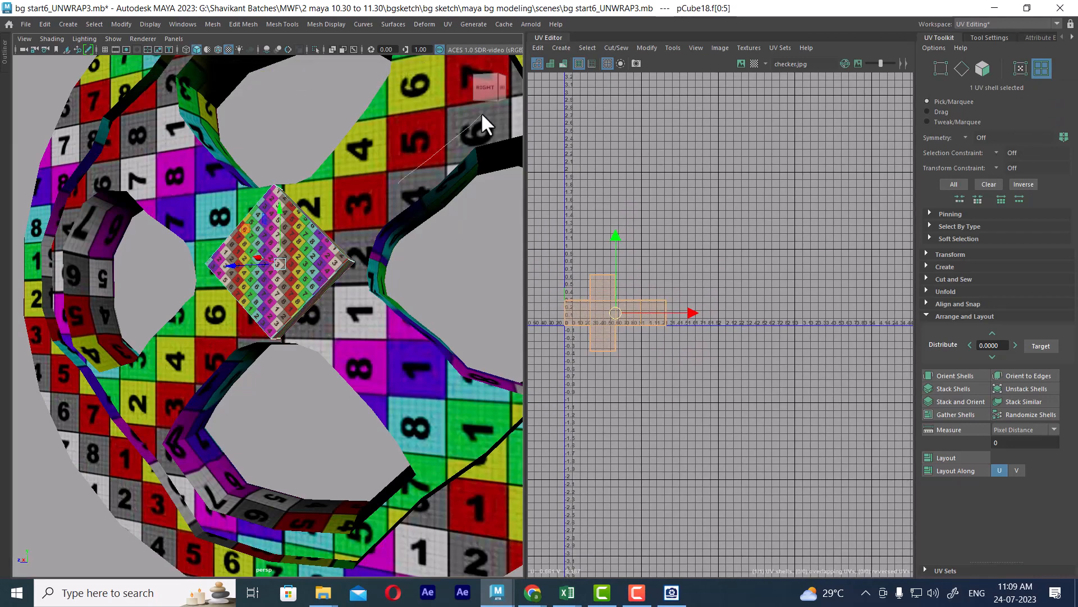
pyautogui.click(416, 216)
pyautogui.keyDown('shift'); pyautogui.click(323, 253); pyautogui.keyUp('shift')
pyautogui.keyDown('shift'); pyautogui.moveTo(363, 213); pyautogui.dragTo(355, 450, button='right'); pyautogui.keyUp('shift')
# - Select the faces of the hub's cross-shaped shell and move them over to the wheel's circular shell
pyautogui.scroll(3, 719, 342)
pyautogui.rightClick(638, 256)
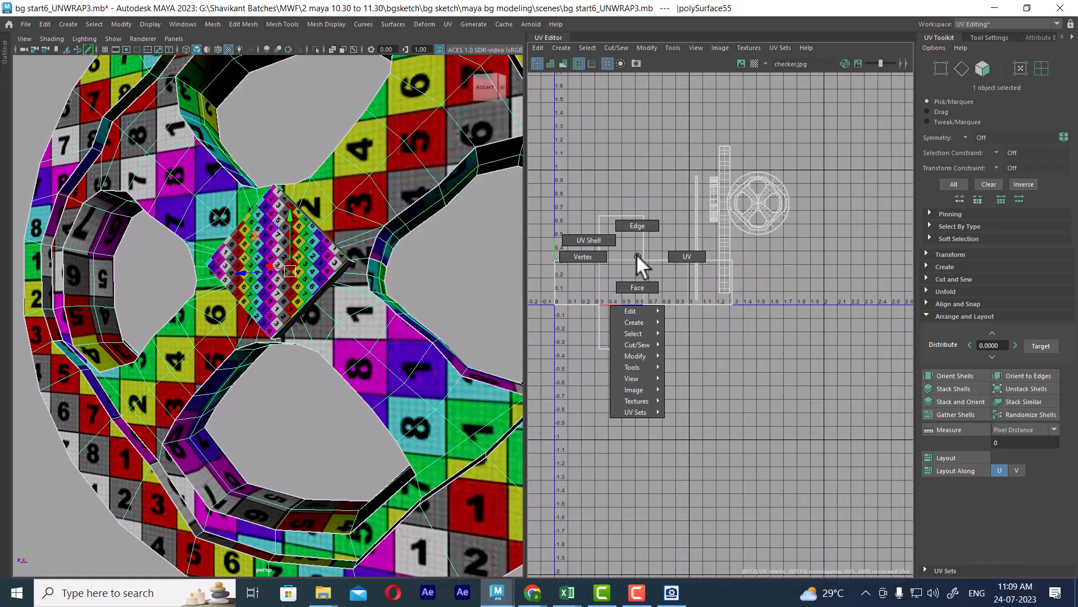
pyautogui.click(636, 290)
pyautogui.click(621, 288)
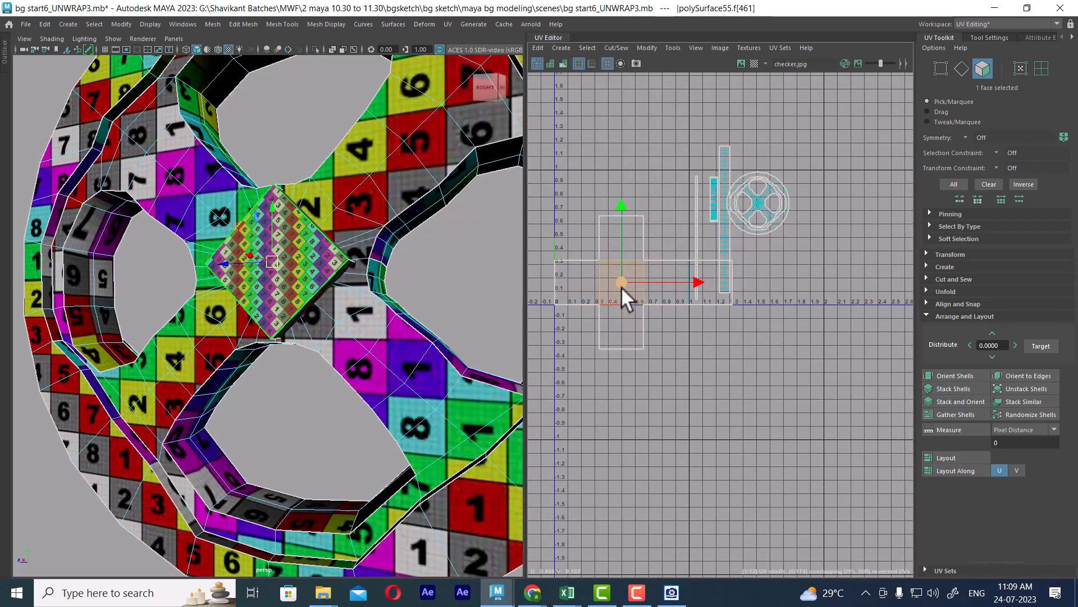
pyautogui.moveTo(652, 277); pyautogui.dragTo(723, 222)
# - Scale down the hub's cross-shaped shell so its checker squares approach the wheel's, and inspect the match on the model
pyautogui.press('r')
pyautogui.keyDown('alt'); pyautogui.moveTo(749, 194); pyautogui.dragTo(887, 353, button='right'); pyautogui.keyUp('alt')
pyautogui.moveTo(809, 222); pyautogui.dragTo(782, 235)
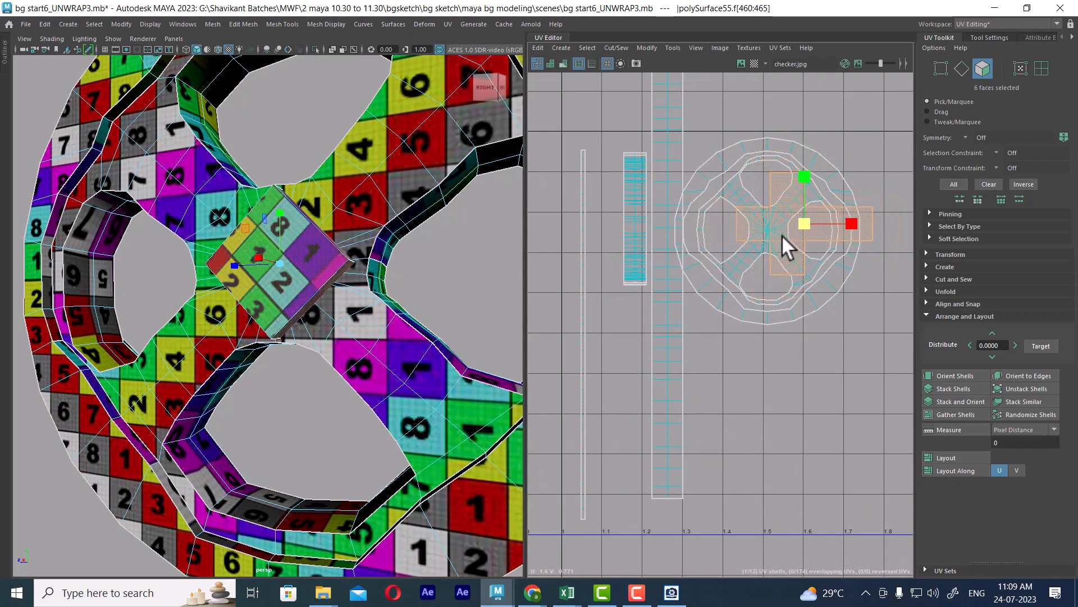
pyautogui.keyDown('alt'); pyautogui.moveTo(242, 291); pyautogui.dragTo(282, 285); pyautogui.keyUp('alt')
pyautogui.keyDown('alt'); pyautogui.moveTo(282, 285); pyautogui.dragTo(359, 307, button='right'); pyautogui.keyUp('alt')
pyautogui.keyDown('alt'); pyautogui.moveTo(732, 243); pyautogui.dragTo(703, 266, button='middle'); pyautogui.keyUp('alt')
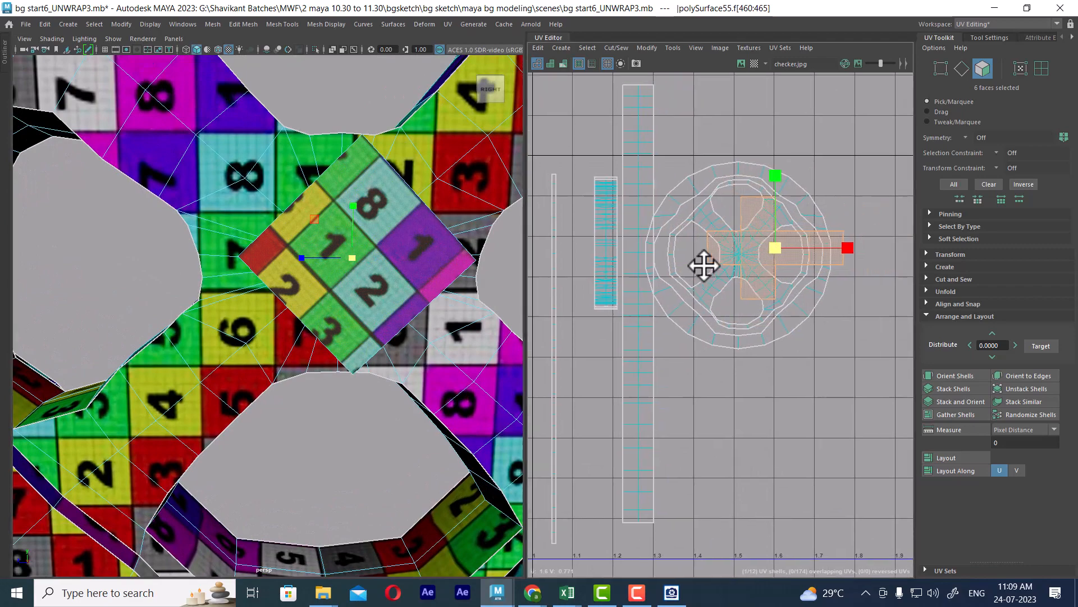
# - Move the hub's cross-shaped shell off the wheel's circular shell and place it directly below it
pyautogui.keyDown('alt'); pyautogui.moveTo(703, 267); pyautogui.dragTo(799, 297, button='right'); pyautogui.keyUp('alt')
pyautogui.moveTo(832, 242); pyautogui.dragTo(793, 245)
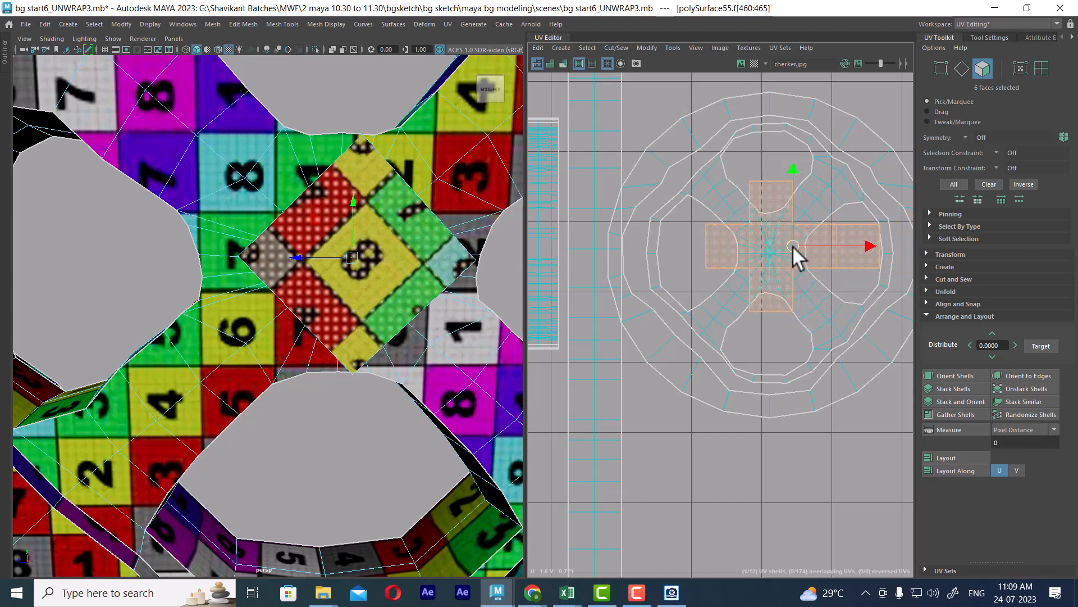
pyautogui.scroll(-5, 233, 419)
pyautogui.scroll(-5, 723, 292)
pyautogui.scroll(1, 730, 230)
pyautogui.keyDown('alt'); pyautogui.moveTo(730, 230); pyautogui.dragTo(733, 193, button='middle'); pyautogui.keyUp('alt')
pyautogui.moveTo(757, 213); pyautogui.dragTo(743, 353)
pyautogui.keyDown('alt'); pyautogui.moveTo(452, 387); pyautogui.dragTo(347, 276); pyautogui.keyUp('alt')
pyautogui.scroll(5, 354, 377)
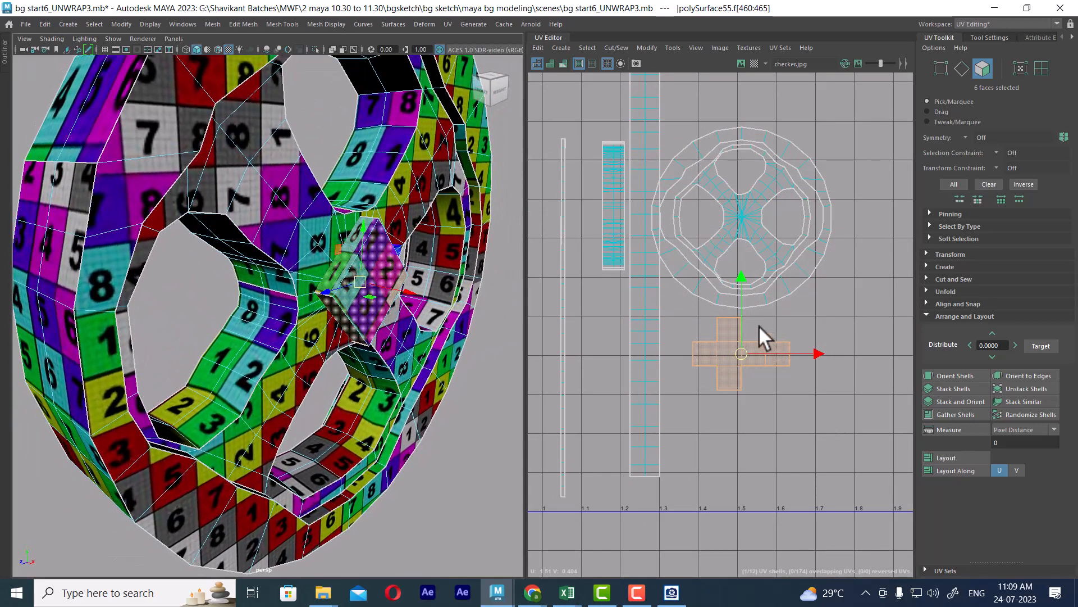
# - Unfold the hub's cross-shaped shell and clear the selection
pyautogui.scroll(3, 764, 337)
pyautogui.keyDown('alt'); pyautogui.moveTo(773, 388); pyautogui.dragTo(737, 299, button='middle'); pyautogui.keyUp('alt')
pyautogui.keyDown('shift'); pyautogui.moveTo(792, 251); pyautogui.dragTo(654, 251, button='right'); pyautogui.keyUp('shift')
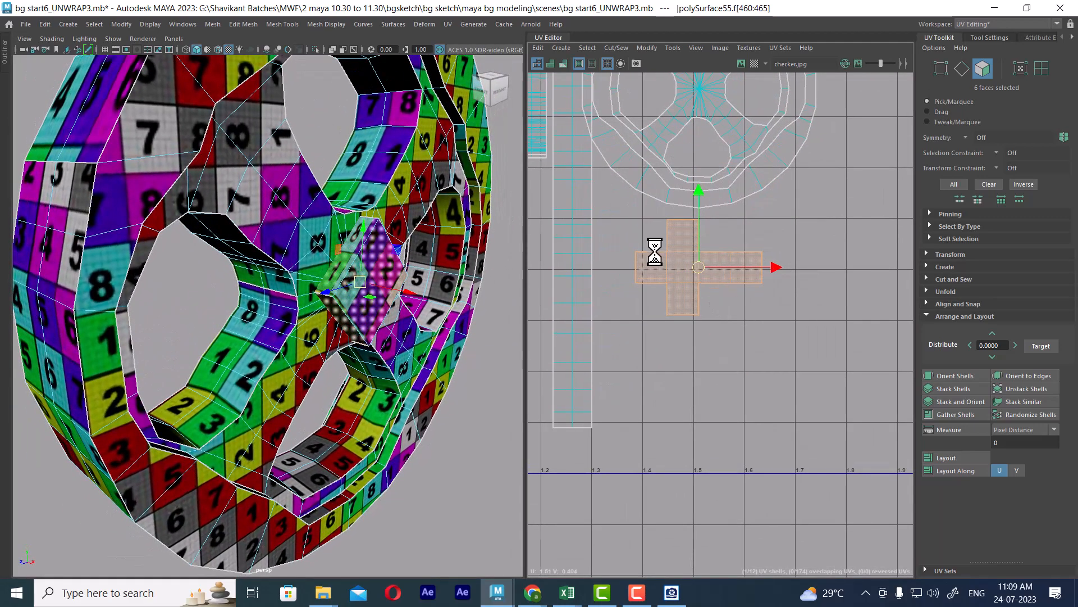
pyautogui.scroll(2, 764, 337)
pyautogui.keyDown('alt'); pyautogui.moveTo(763, 336); pyautogui.dragTo(769, 345, button='middle'); pyautogui.keyUp('alt')
pyautogui.click(769, 346)
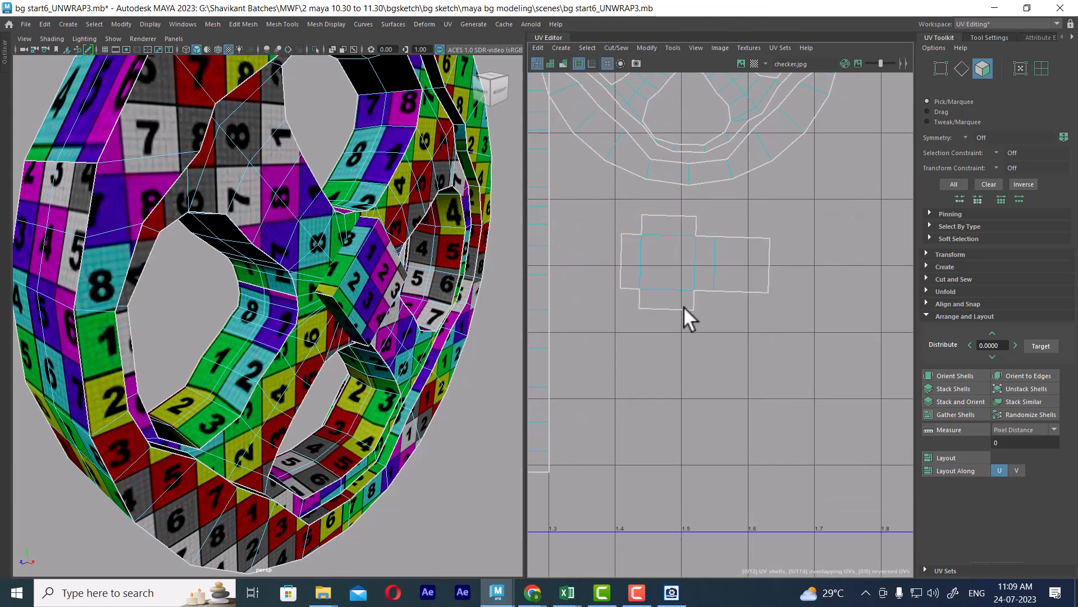
# - Straighten the UVs of the hub's cross-shaped shell in U and V at 30, and return to object mode
pyautogui.doubleClick(672, 272)
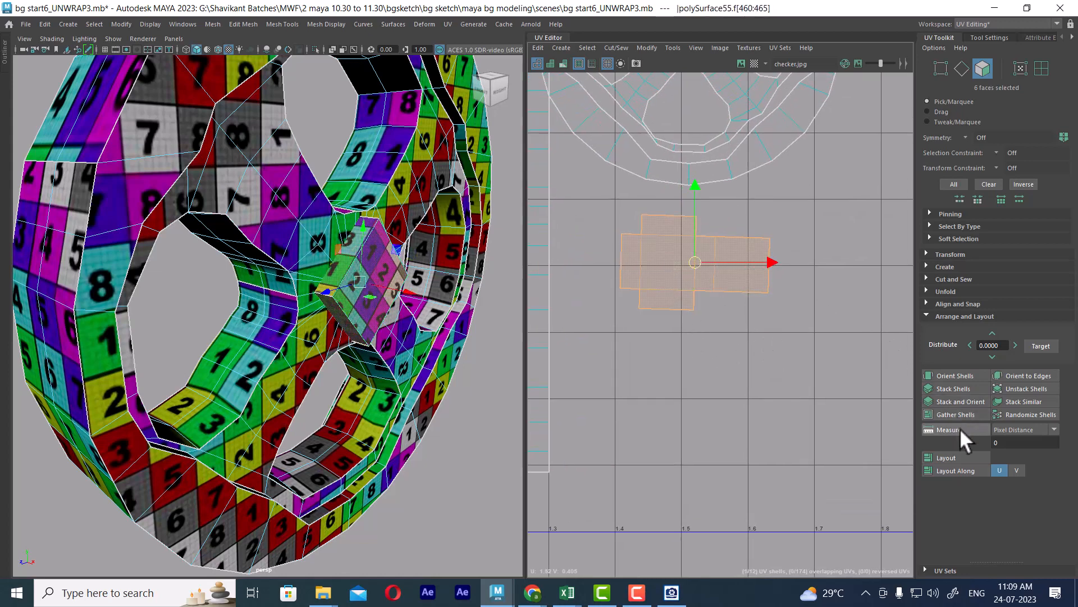
pyautogui.click(963, 303)
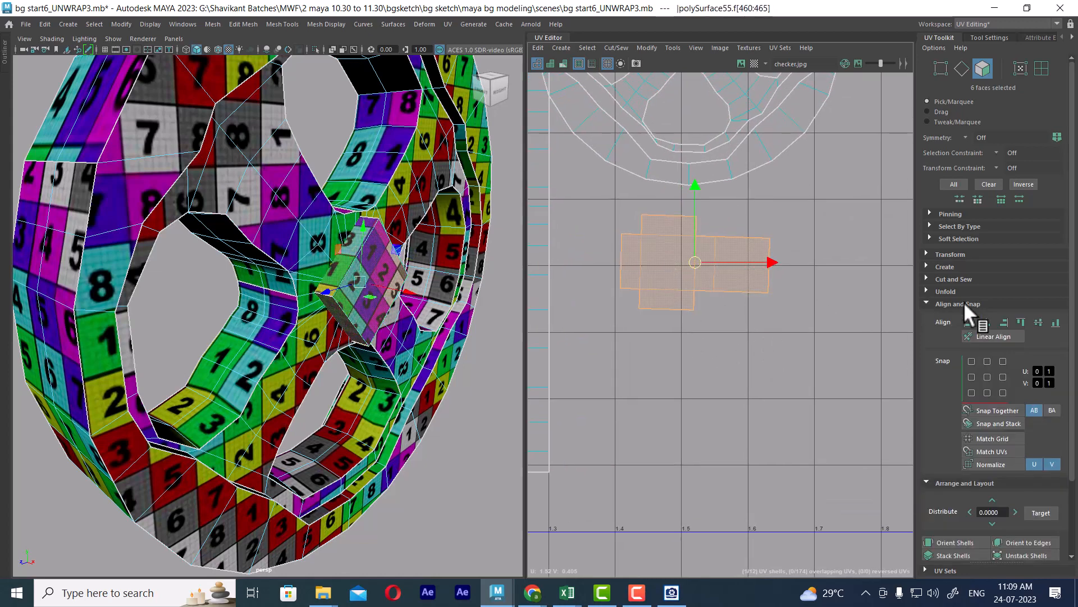
pyautogui.click(955, 291)
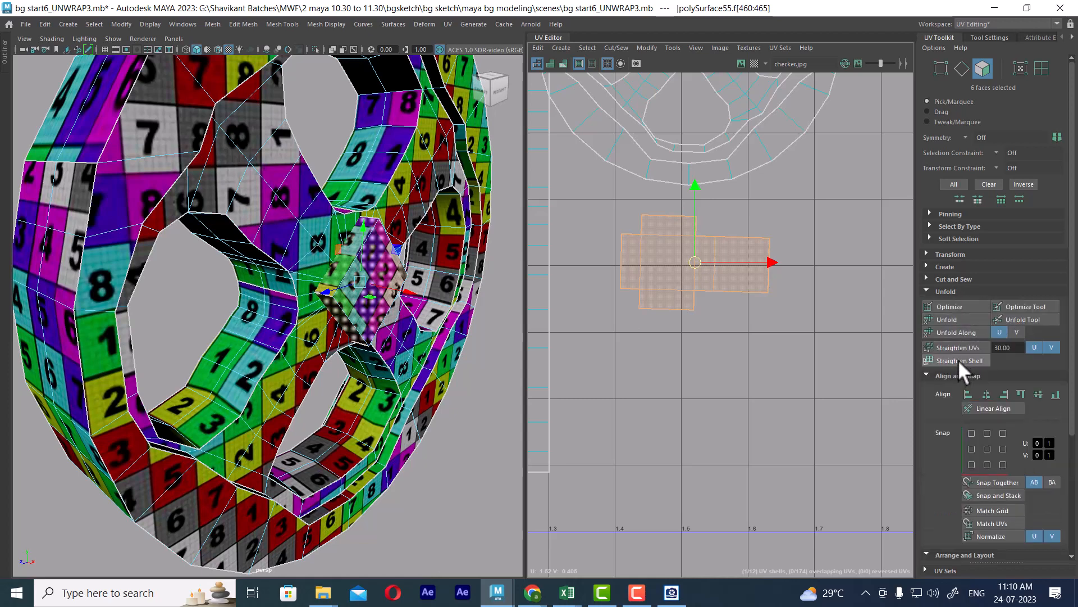
pyautogui.click(963, 343)
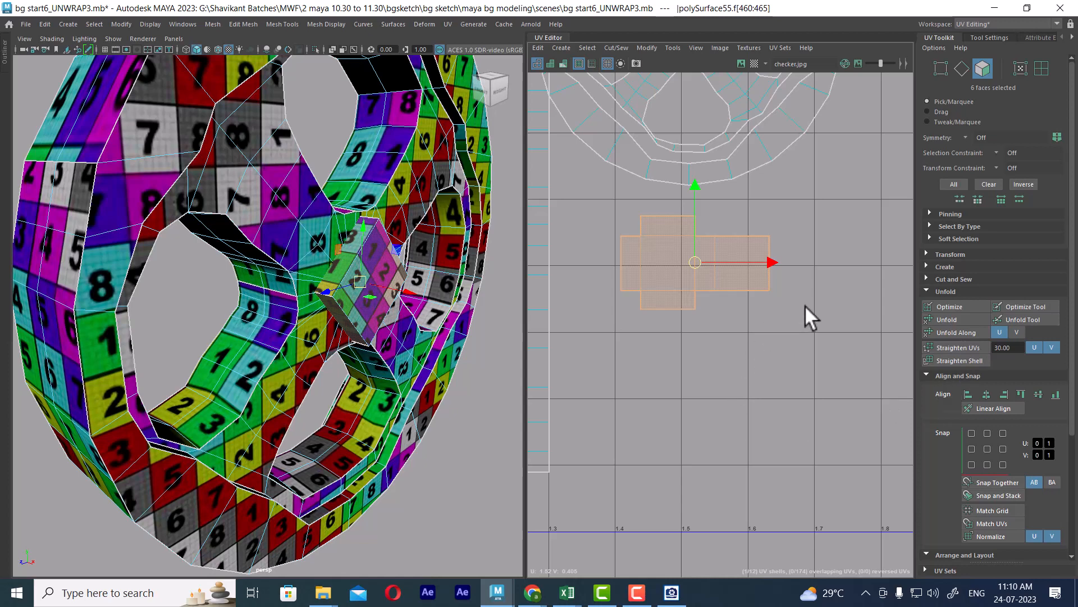
pyautogui.moveTo(375, 249); pyautogui.dragTo(427, 234, button='right')
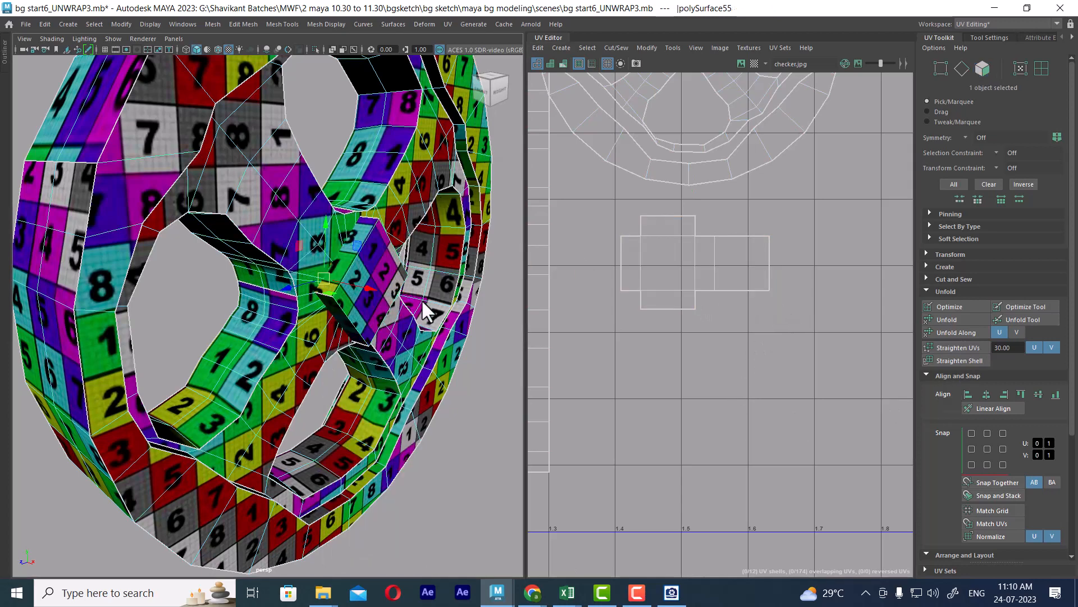
pyautogui.scroll(-3, 421, 300)
pyautogui.scroll(-3, 808, 315)
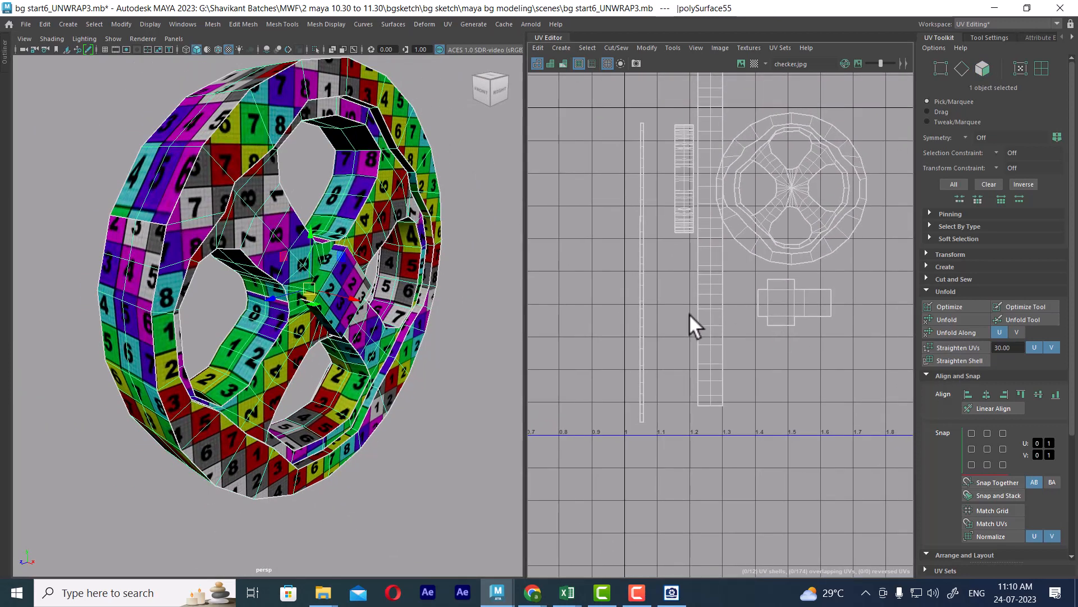
# - Select the whole thin strip shell of the wheel and move it onto the tall, wide strip shell
pyautogui.moveTo(638, 238); pyautogui.dragTo(678, 241, button='right')
pyautogui.moveTo(658, 282); pyautogui.dragTo(629, 318)
pyautogui.keyDown('ctrl'); pyautogui.moveTo(625, 321); pyautogui.dragTo(669, 349, button='right'); pyautogui.keyUp('ctrl')
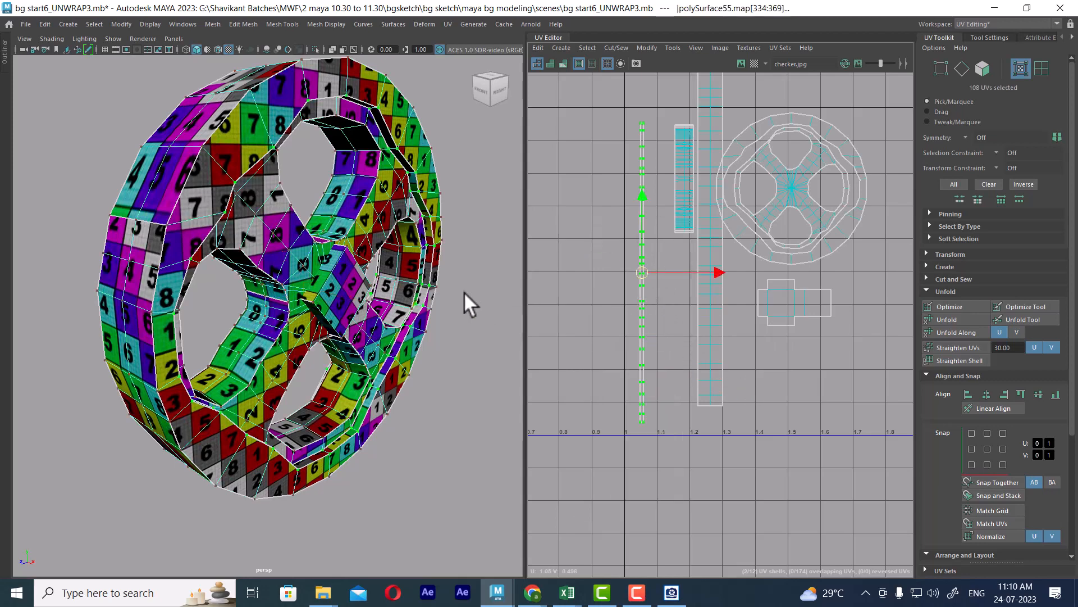
pyautogui.keyDown('alt'); pyautogui.moveTo(340, 324); pyautogui.dragTo(331, 336); pyautogui.keyUp('alt')
pyautogui.moveTo(642, 271); pyautogui.dragTo(700, 243)
pyautogui.scroll(-3, 704, 306)
pyautogui.keyDown('alt'); pyautogui.moveTo(423, 315); pyautogui.dragTo(392, 210); pyautogui.keyUp('alt')
pyautogui.keyDown('alt'); pyautogui.moveTo(392, 210); pyautogui.dragTo(402, 287, button='middle'); pyautogui.keyUp('alt')
pyautogui.moveTo(403, 298)
pyautogui.keyDown('alt'); pyautogui.mouseDown()
pyautogui.moveTo(385, 277)
pyautogui.moveTo(385, 309)
pyautogui.mouseUp(); pyautogui.keyUp('alt')
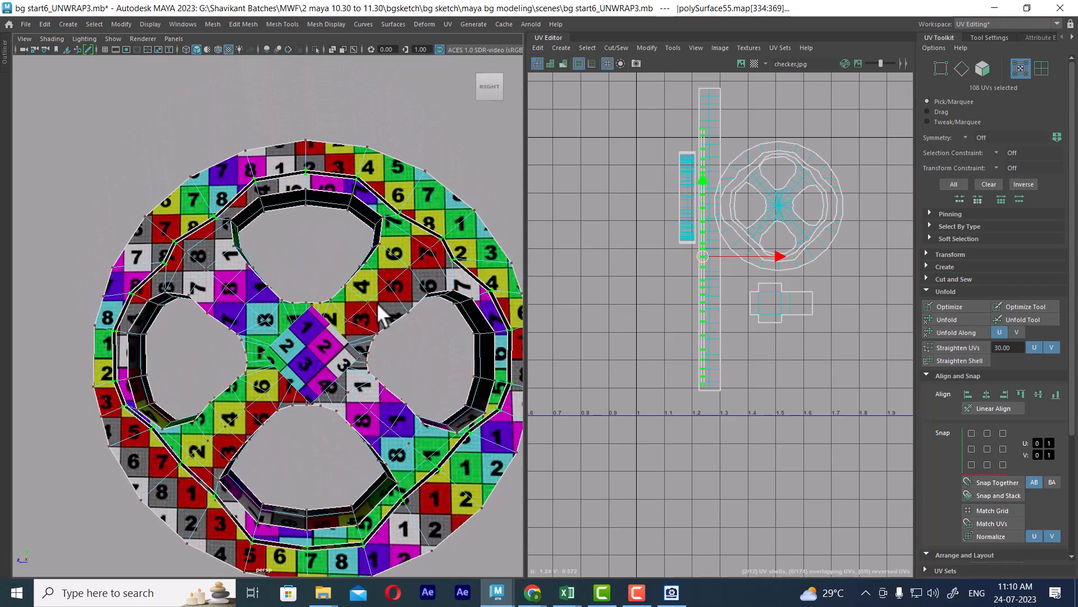
pyautogui.scroll(-3, 756, 203)
pyautogui.scroll(2, 756, 203)
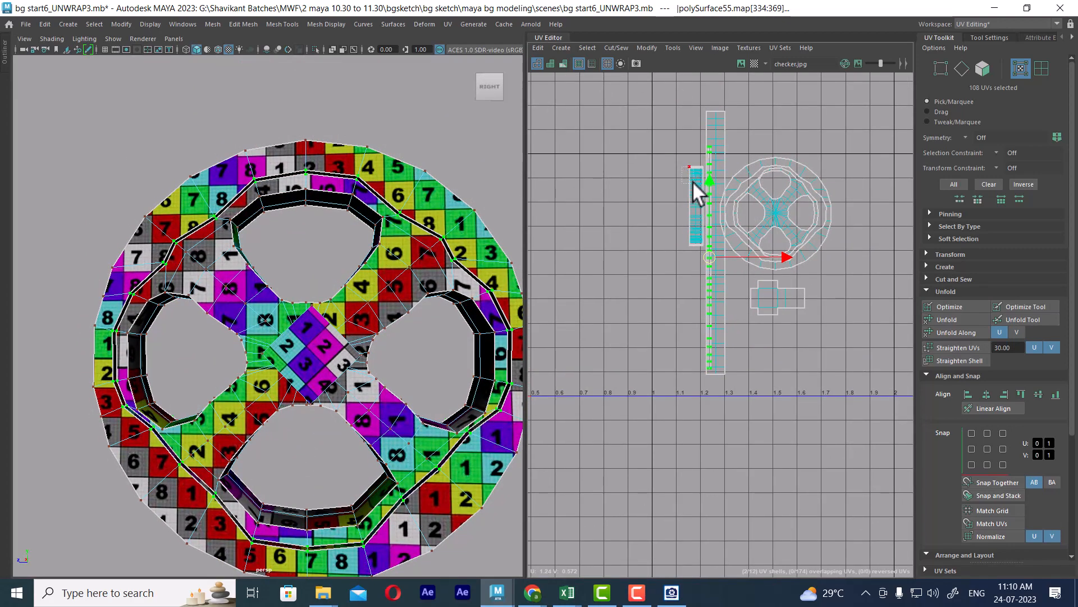
# - Move the short, dense strip shell to the far side of the hub's cross-shaped shell and return to object mode
pyautogui.moveTo(693, 182); pyautogui.dragTo(695, 186)
pyautogui.keyDown('ctrl'); pyautogui.moveTo(695, 210); pyautogui.dragTo(775, 247, button='right'); pyautogui.keyUp('ctrl')
pyautogui.moveTo(700, 204); pyautogui.dragTo(847, 278)
pyautogui.moveTo(309, 258); pyautogui.dragTo(362, 242, button='right')
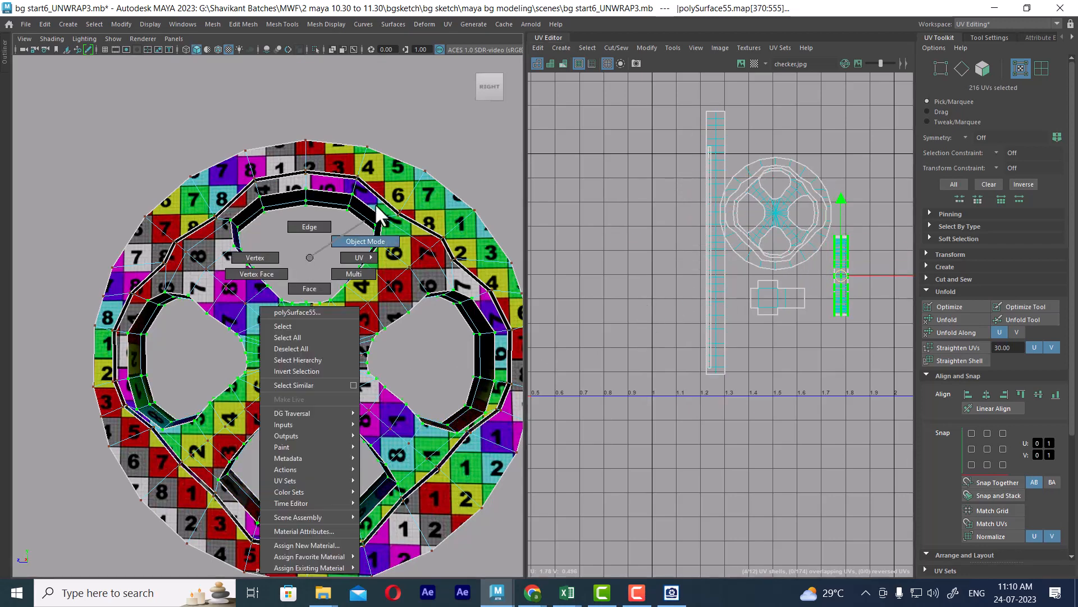
# - Leave the wheel's isolated view, then isolate the object with the four rounded pieces and frame its UVs
pyautogui.scroll(-4, 332, 198)
pyautogui.keyDown('alt'); pyautogui.moveTo(332, 198); pyautogui.dragTo(414, 378); pyautogui.keyUp('alt')
pyautogui.hotkey('ctrl', '1')
pyautogui.click(380, 349)
pyautogui.hotkey('ctrl', '1')
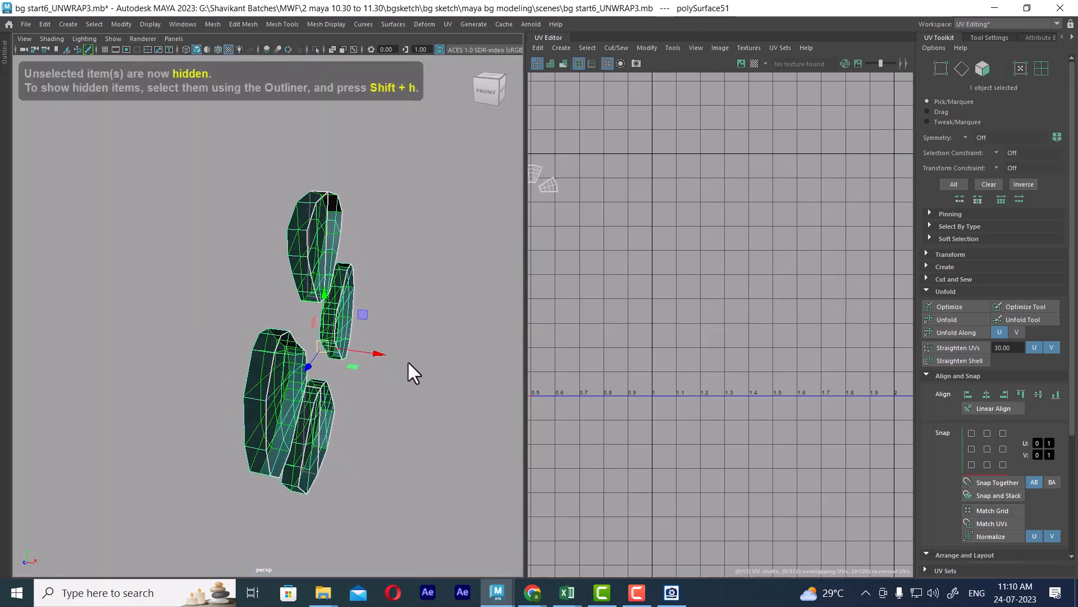
pyautogui.press('f')
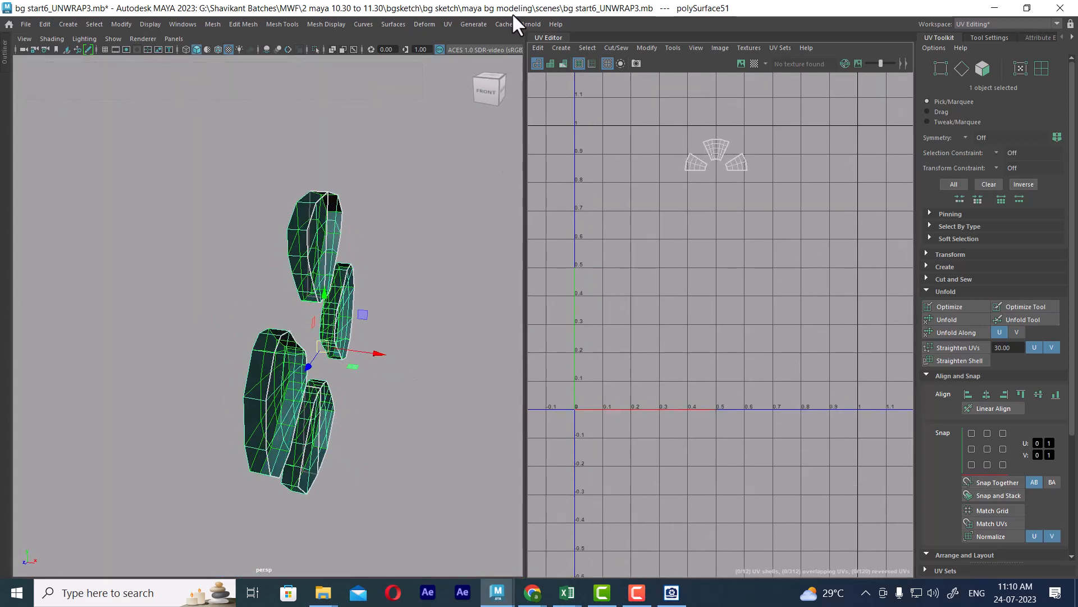
# - Apply Automatic UV mapping to the four rounded pieces and switch to edge selection
pyautogui.click(447, 25)
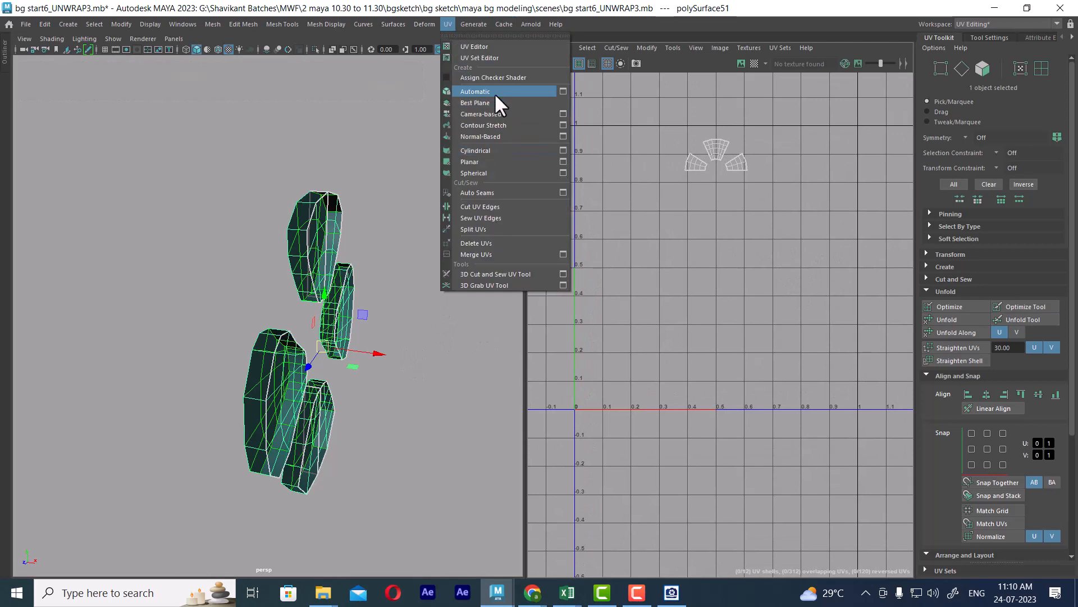
pyautogui.click(495, 92)
pyautogui.keyDown('alt'); pyautogui.moveTo(456, 270); pyautogui.dragTo(315, 258); pyautogui.keyUp('alt')
pyautogui.moveTo(315, 255); pyautogui.dragTo(412, 171, button='right')
pyautogui.click(412, 171)
pyautogui.click(363, 223)
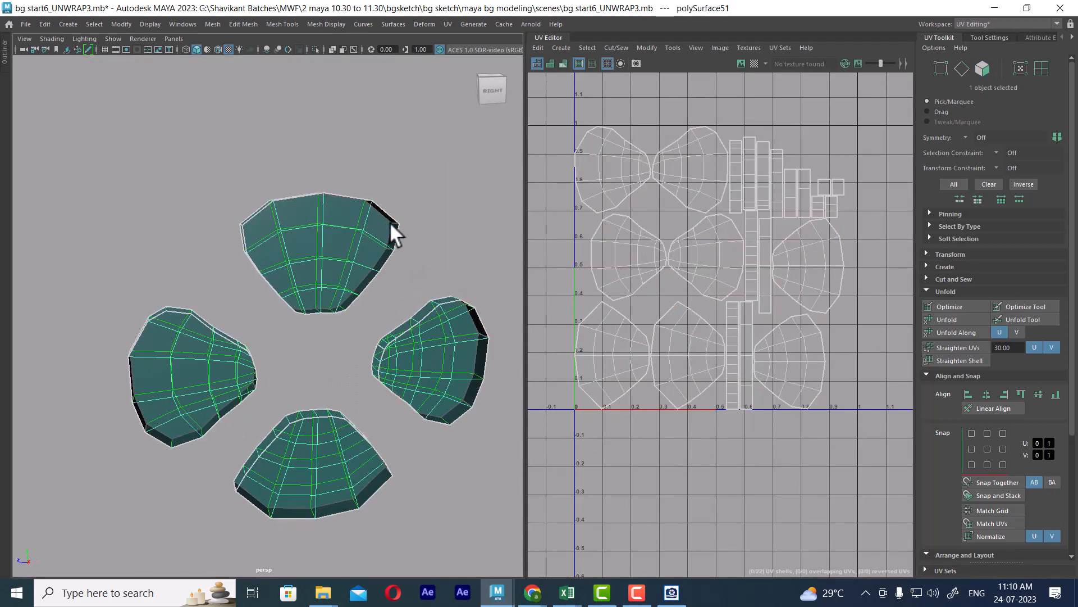
pyautogui.keyDown('alt'); pyautogui.moveTo(389, 221); pyautogui.dragTo(352, 290); pyautogui.keyUp('alt')
pyautogui.moveTo(336, 195); pyautogui.dragTo(333, 163, button='right')
pyautogui.keyDown('alt'); pyautogui.moveTo(329, 215); pyautogui.dragTo(321, 253); pyautogui.keyUp('alt')
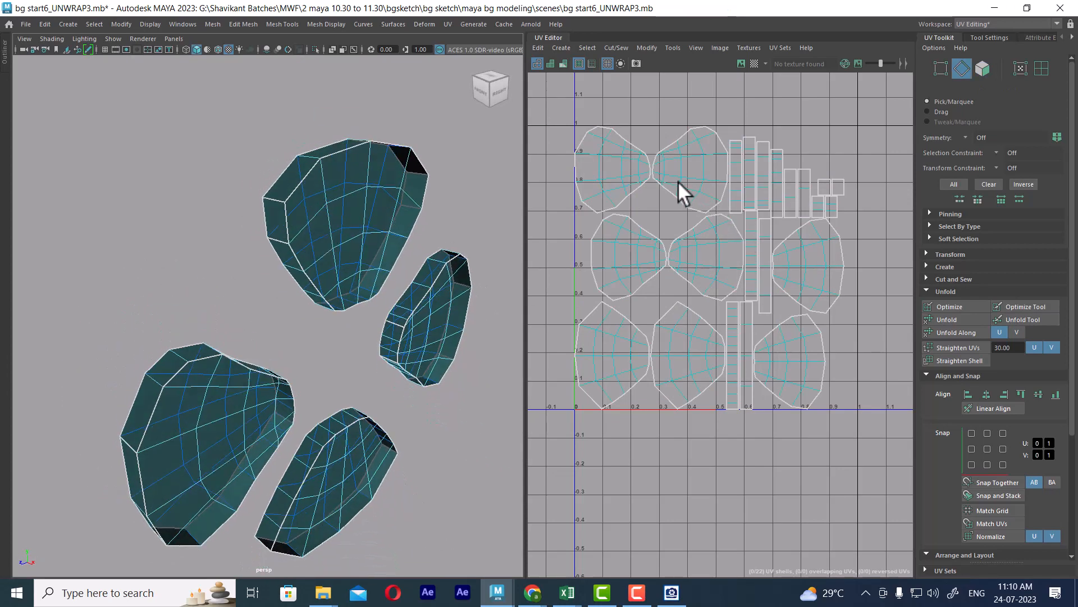
# - Switch to UV shell selection and move one large face shell diagonally outside the 0–1 UV tile
pyautogui.moveTo(681, 176); pyautogui.dragTo(682, 207, button='right')
pyautogui.click(1039, 72)
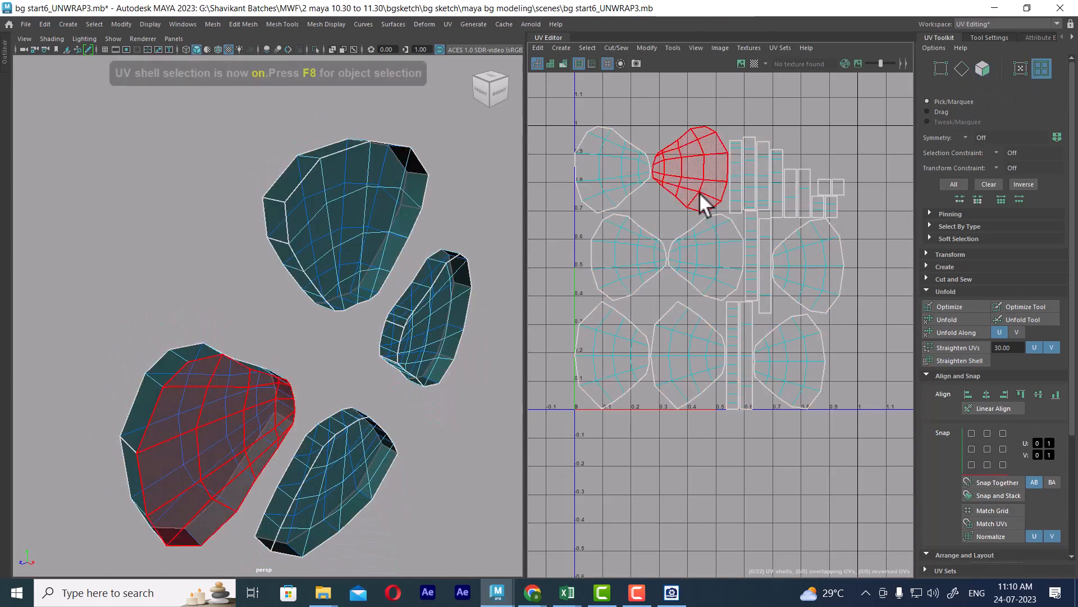
pyautogui.click(700, 193)
pyautogui.scroll(-3, 699, 261)
pyautogui.press('w')
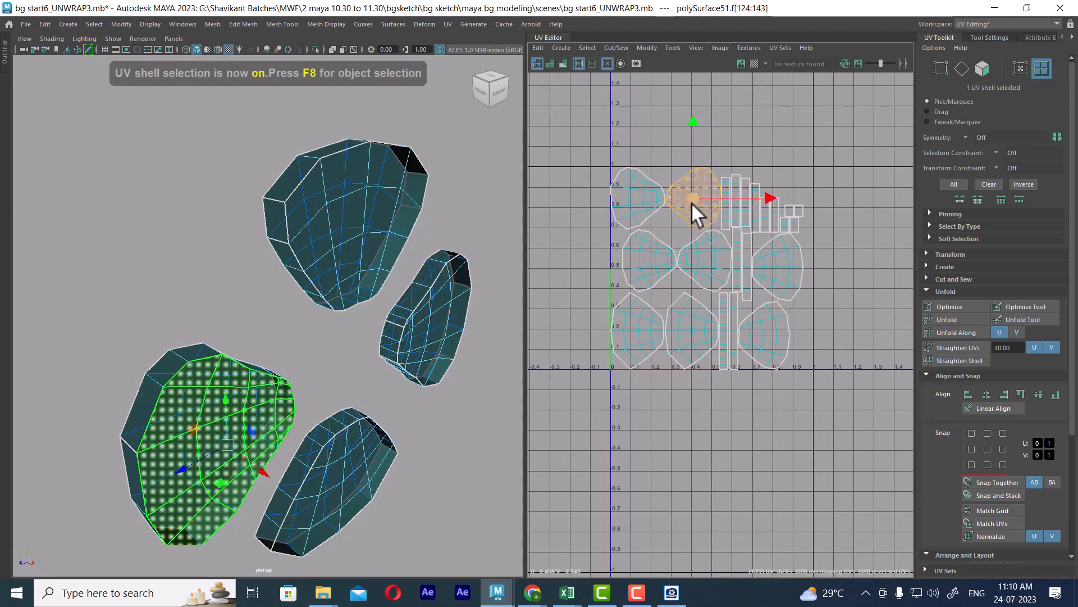
pyautogui.moveTo(692, 202); pyautogui.dragTo(841, 159)
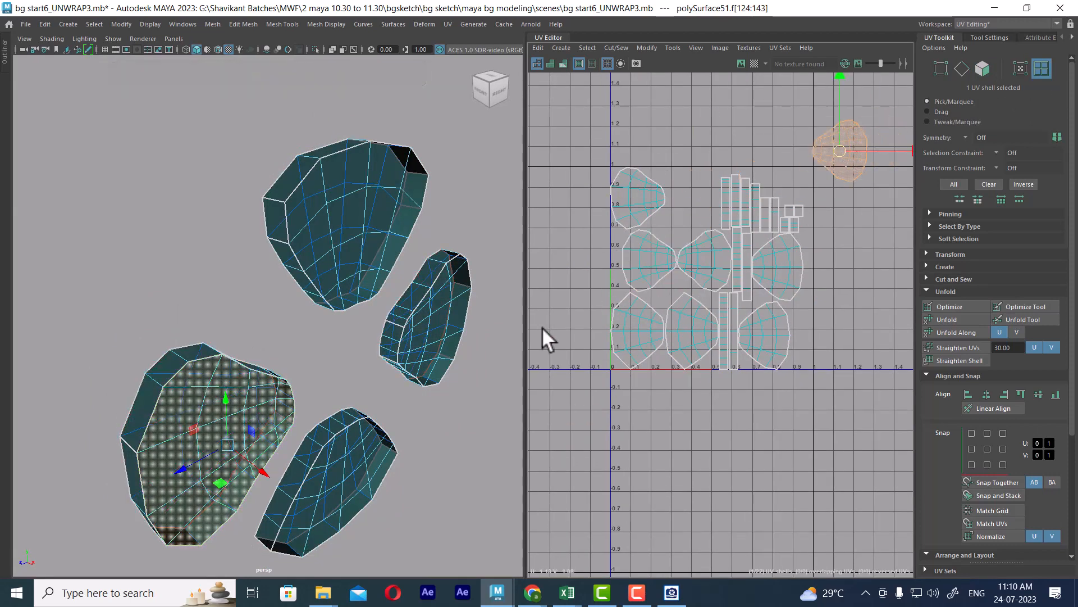
# - Examine which UV shells cover the opposite sides of the same rounded piece, and look through the toolkit's arranging and transform options
pyautogui.keyDown('alt'); pyautogui.moveTo(354, 367); pyautogui.dragTo(421, 368); pyautogui.keyUp('alt')
pyautogui.click(383, 421)
pyautogui.scroll(1, 837, 205)
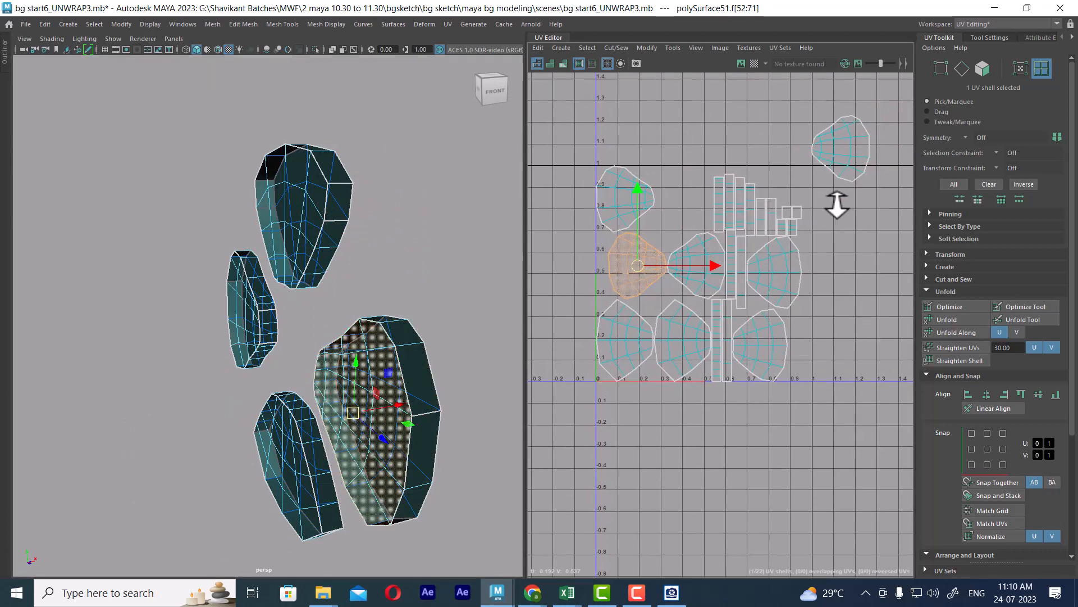
pyautogui.click(847, 151)
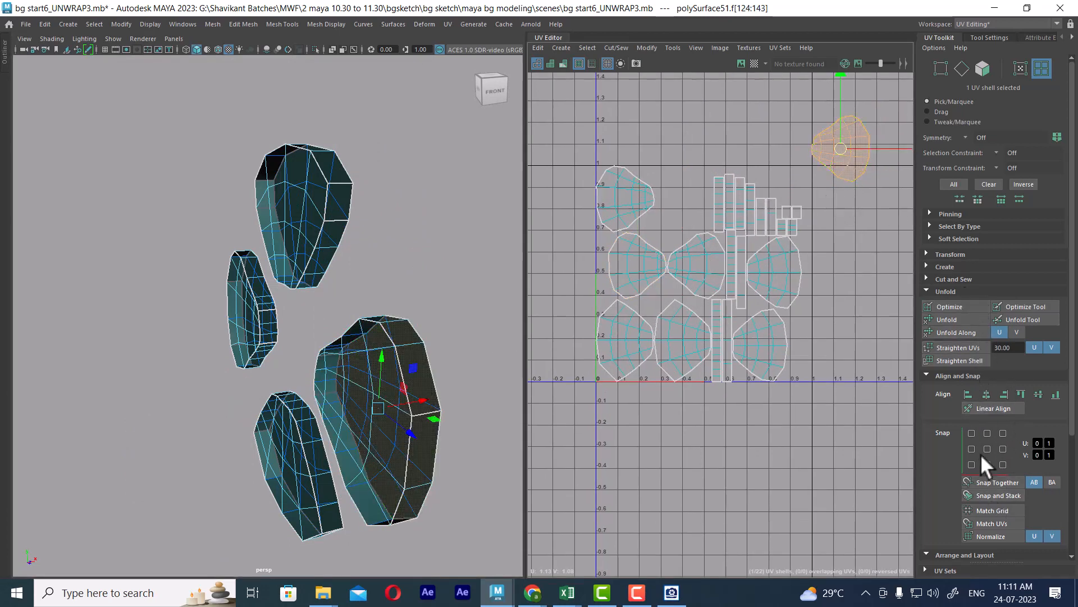
pyautogui.scroll(-5, 983, 465)
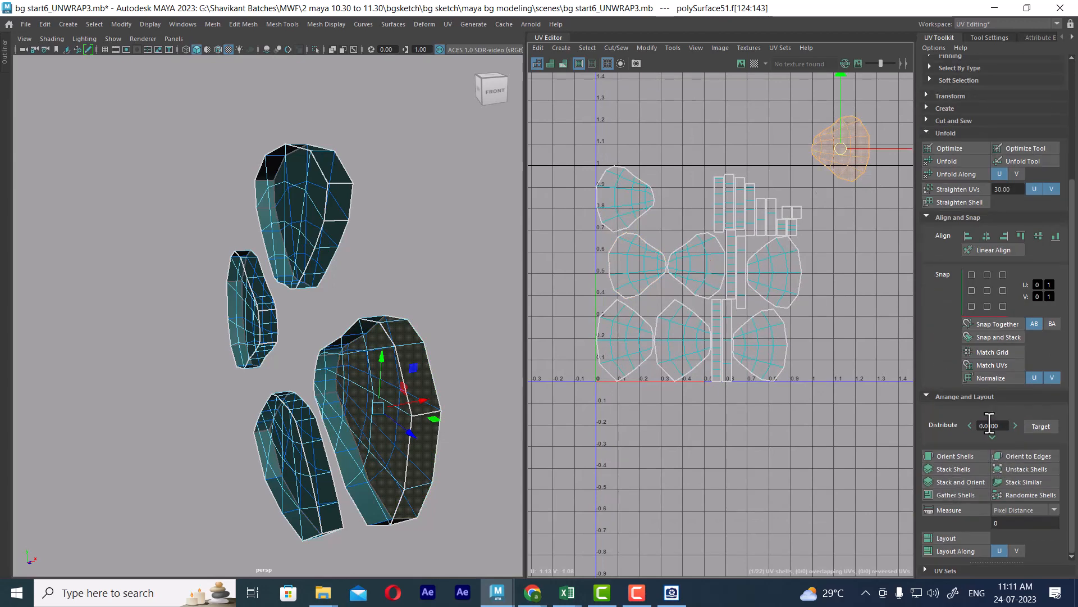
pyautogui.scroll(3, 960, 218)
pyautogui.click(960, 198)
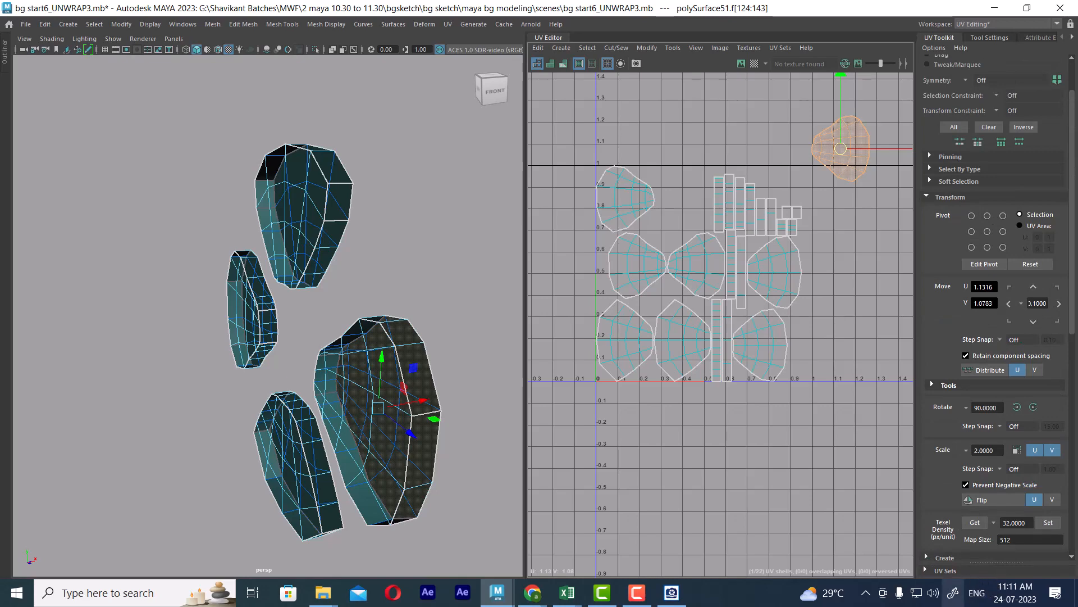
pyautogui.click(637, 593)
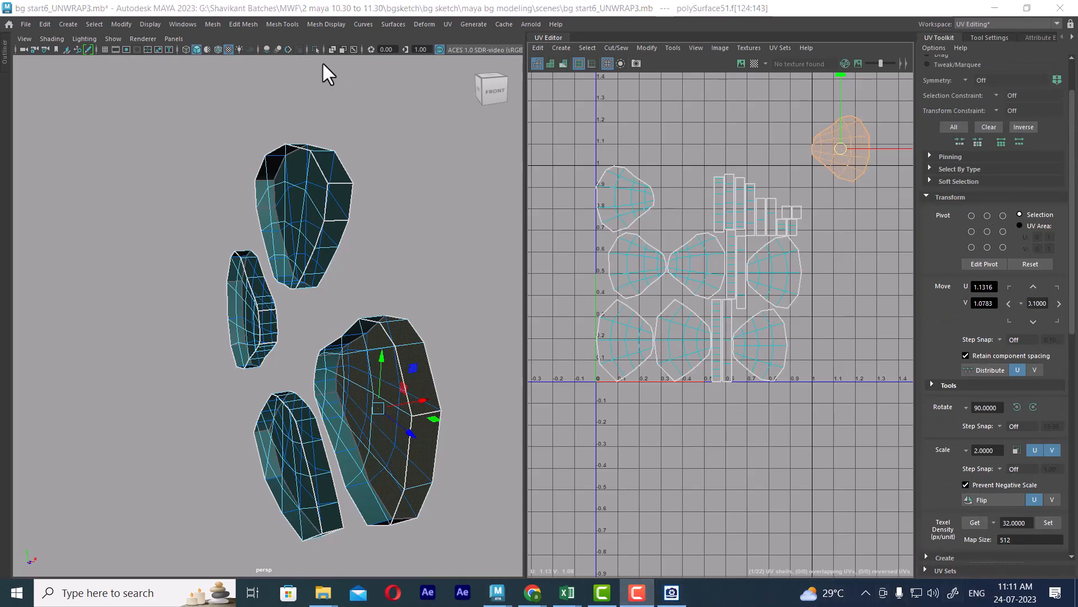
pyautogui.scroll(-2, 782, 270)
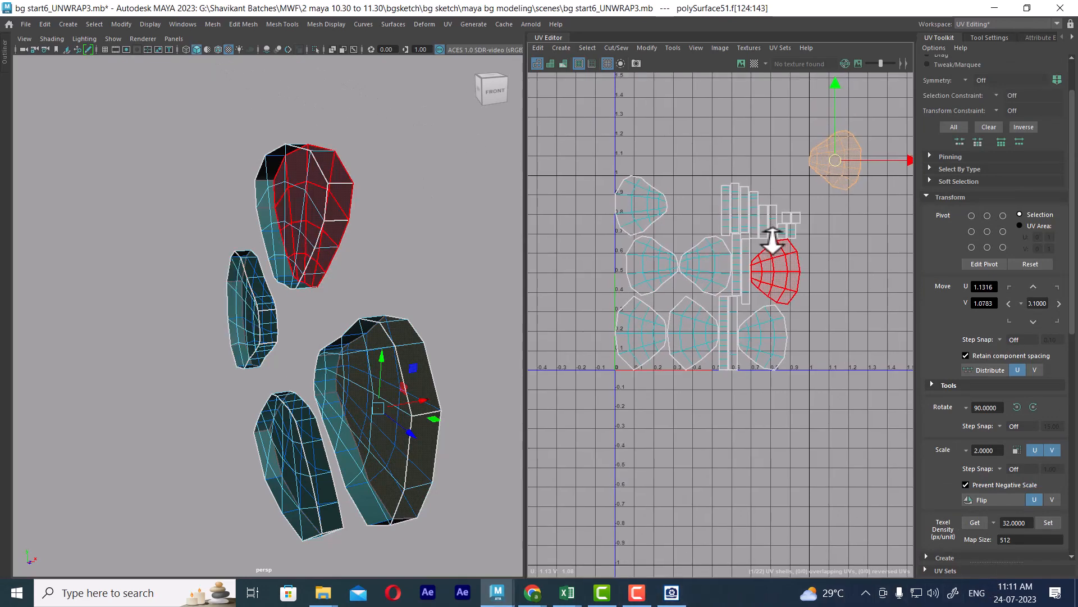
pyautogui.keyDown('alt'); pyautogui.moveTo(302, 212); pyautogui.dragTo(339, 263); pyautogui.keyUp('alt')
pyautogui.click(656, 203)
pyautogui.click(823, 158)
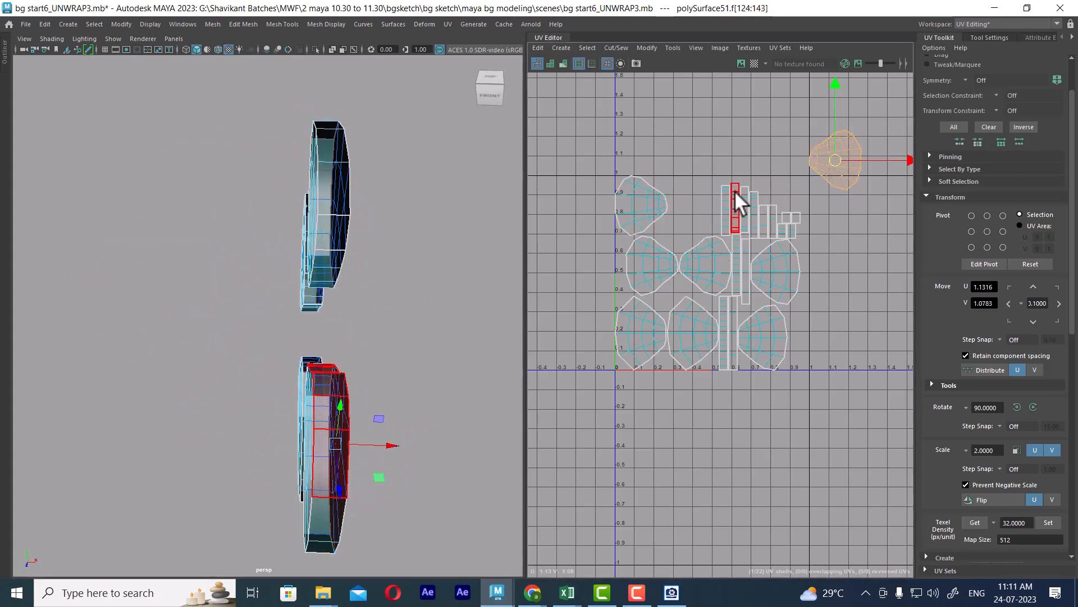
# - Stack the two large opposite-side shells of the same rounded piece and move the pair outside the 0–1 UV tile
pyautogui.keyDown('alt'); pyautogui.moveTo(399, 355); pyautogui.dragTo(477, 370); pyautogui.keyUp('alt')
pyautogui.click(434, 436)
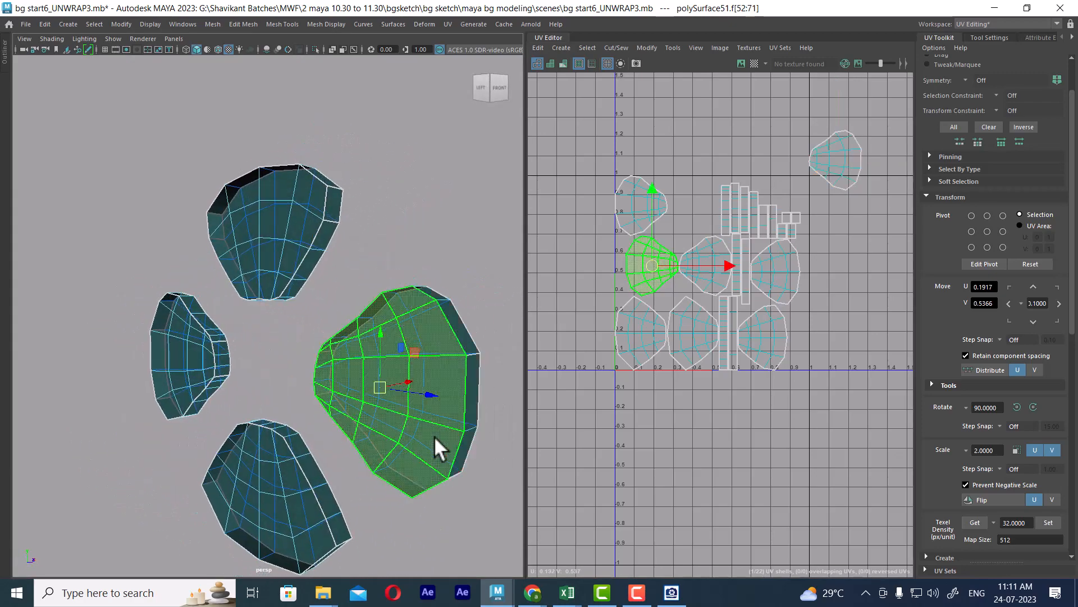
pyautogui.click(852, 157)
pyautogui.keyDown('shift'); pyautogui.click(643, 271); pyautogui.keyUp('shift')
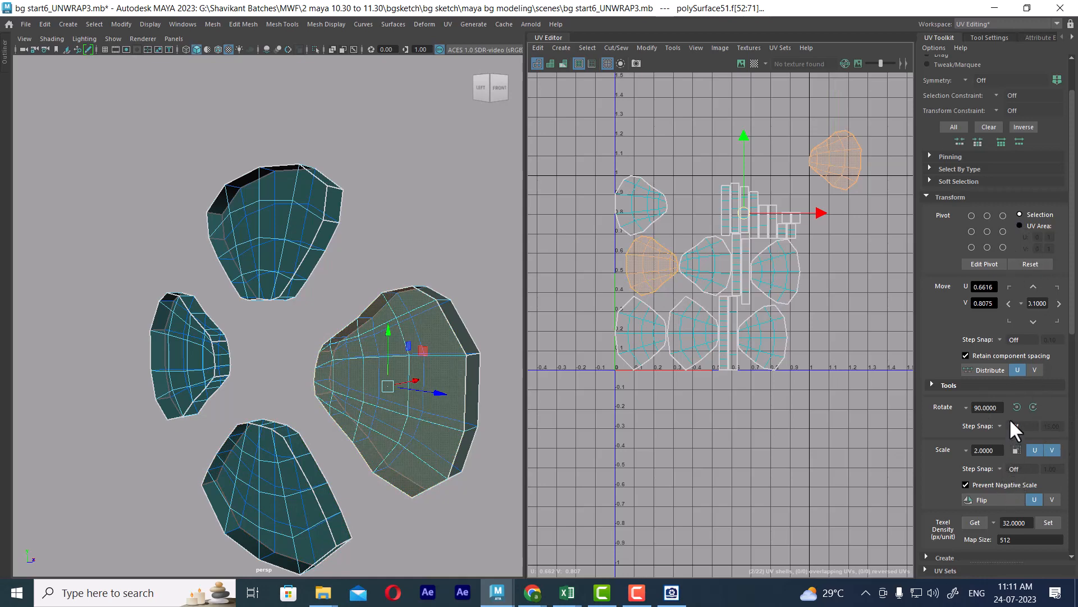
pyautogui.scroll(-10, 1011, 422)
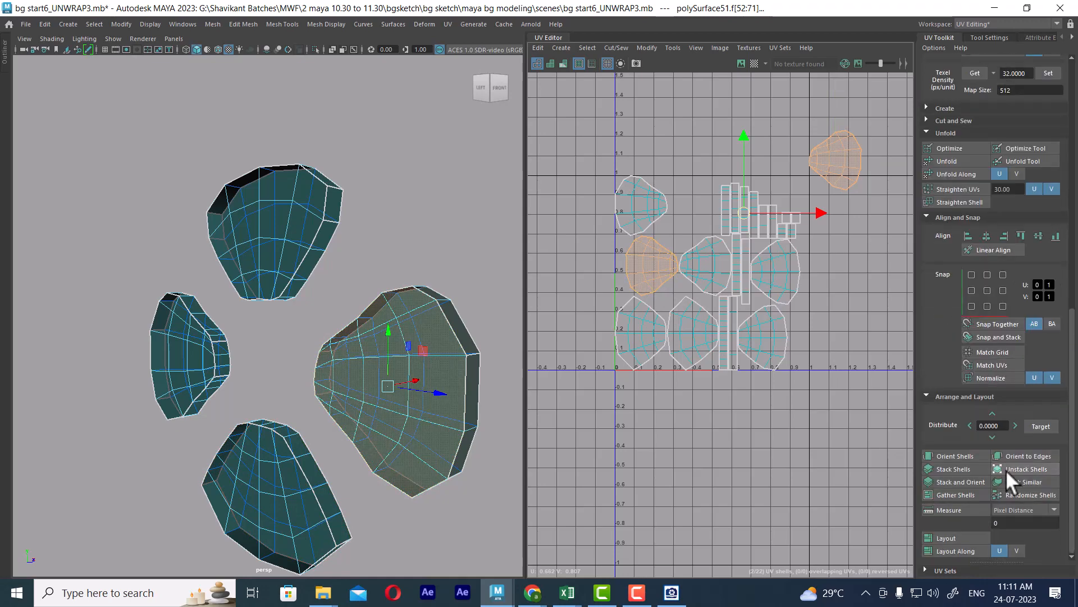
pyautogui.click(970, 469)
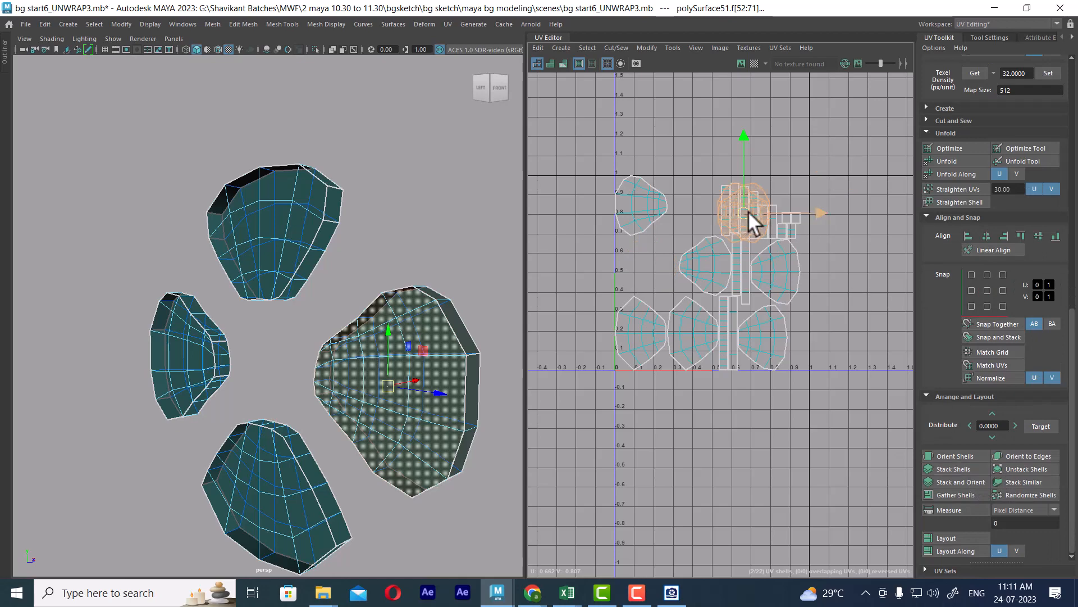
pyautogui.moveTo(748, 210); pyautogui.dragTo(855, 124)
pyautogui.keyDown('alt'); pyautogui.moveTo(847, 176); pyautogui.dragTo(788, 223, button='middle'); pyautogui.keyUp('alt')
pyautogui.keyDown('alt'); pyautogui.moveTo(788, 223); pyautogui.dragTo(829, 264, button='right'); pyautogui.keyUp('alt')
pyautogui.click(851, 271)
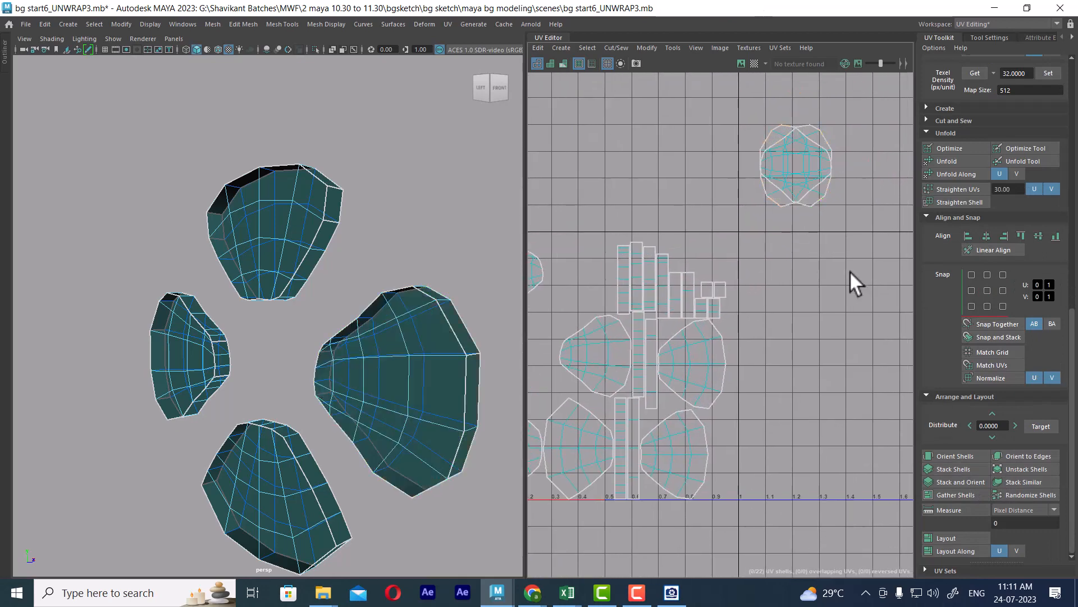
# - Rotate one of the two stacked large shells until its narrow end points down, and move it clear of its match
pyautogui.click(818, 194)
pyautogui.press('e')
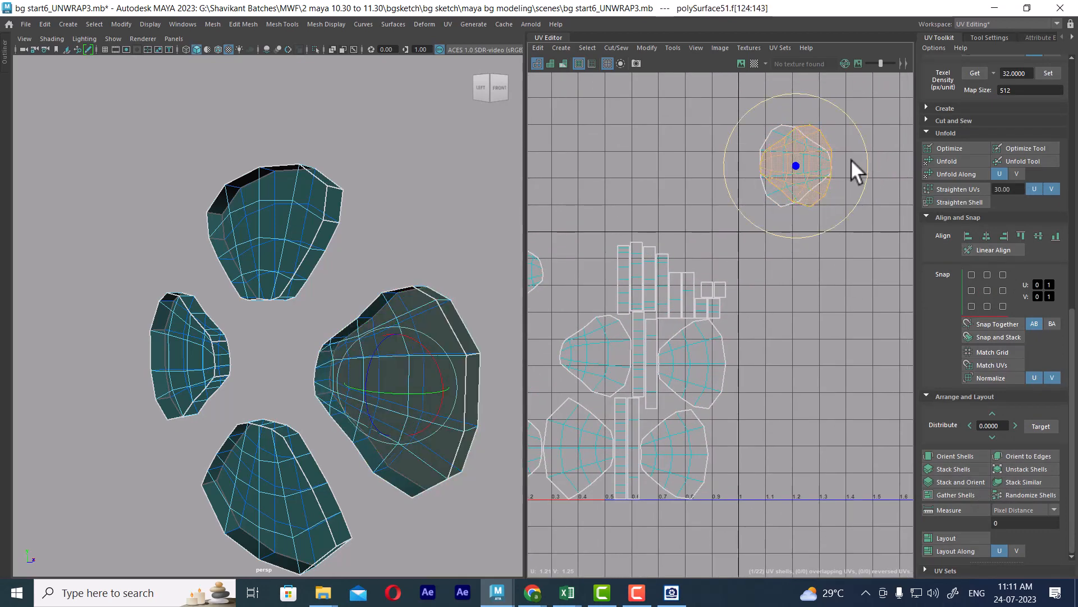
pyautogui.moveTo(857, 127); pyautogui.dragTo(756, 92)
pyautogui.click(975, 188)
pyautogui.click(975, 188)
pyautogui.keyDown('alt'); pyautogui.moveTo(836, 202); pyautogui.dragTo(834, 216, button='middle'); pyautogui.keyUp('alt')
pyautogui.press('w')
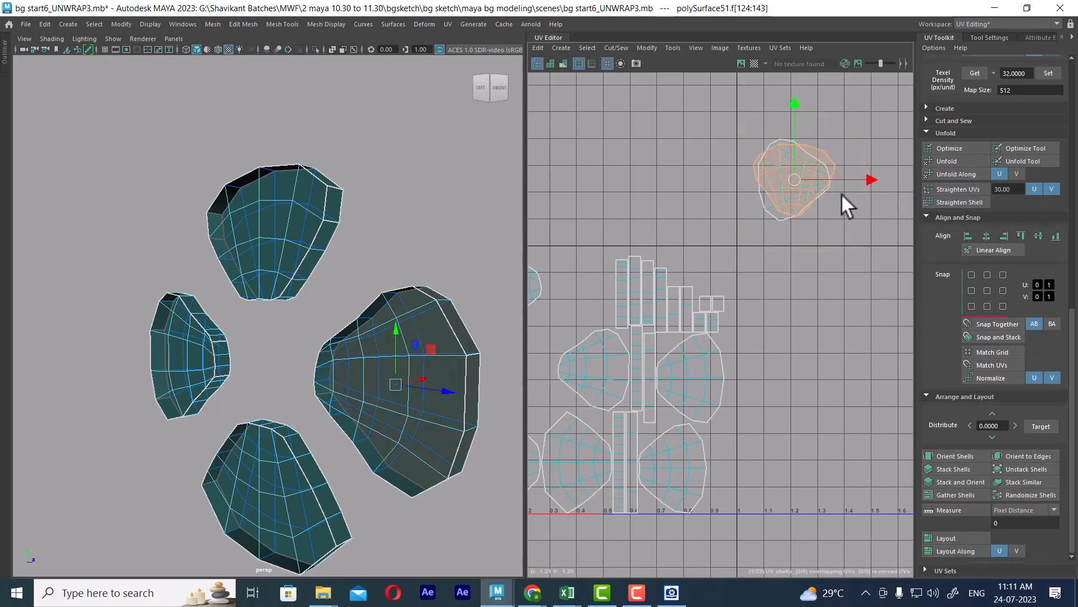
pyautogui.moveTo(796, 180); pyautogui.dragTo(881, 214)
pyautogui.keyDown('alt'); pyautogui.moveTo(844, 216); pyautogui.dragTo(753, 214, button='middle'); pyautogui.keyUp('alt')
pyautogui.scroll(2, 754, 215)
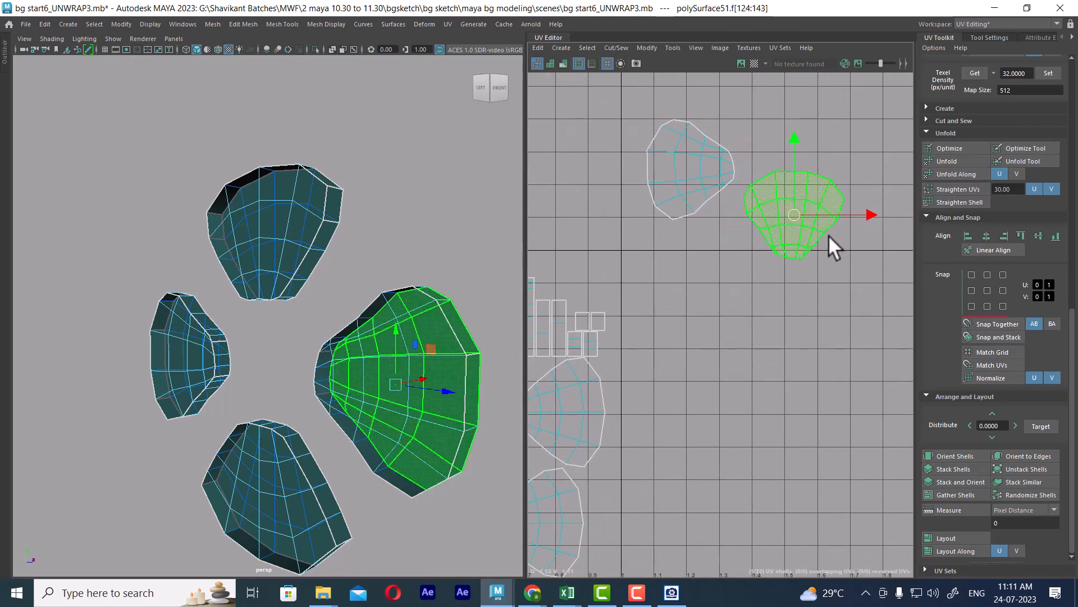
# - Rotate the other large shell outside the 0–1 tile until its narrow end also points down
pyautogui.keyDown('shift'); pyautogui.moveTo(840, 193); pyautogui.dragTo(622, 194, button='right'); pyautogui.keyUp('shift')
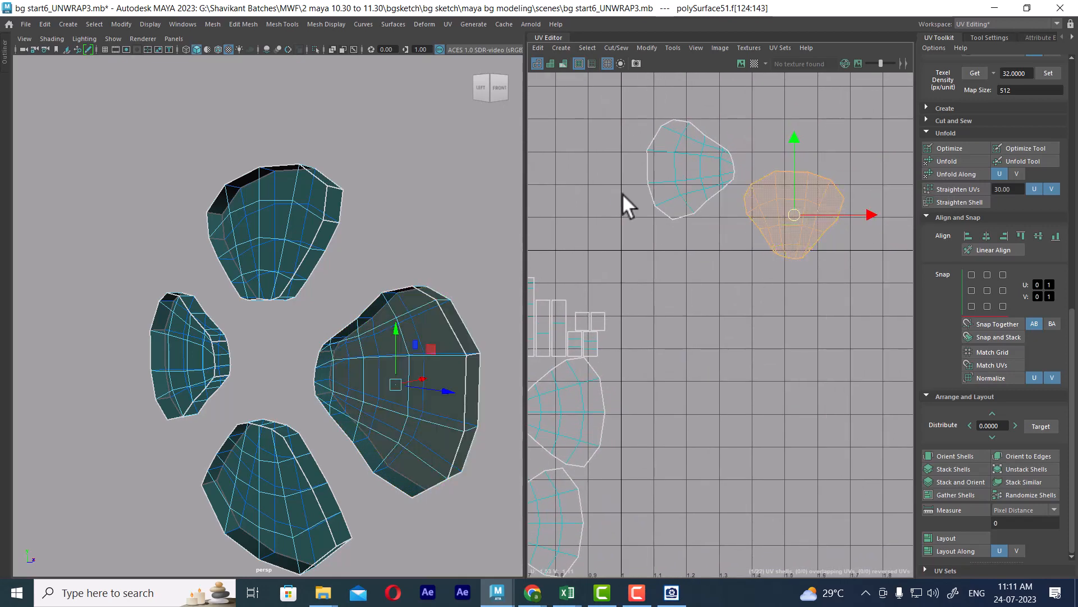
pyautogui.moveTo(820, 227); pyautogui.dragTo(815, 175, button='right')
pyautogui.doubleClick(718, 170)
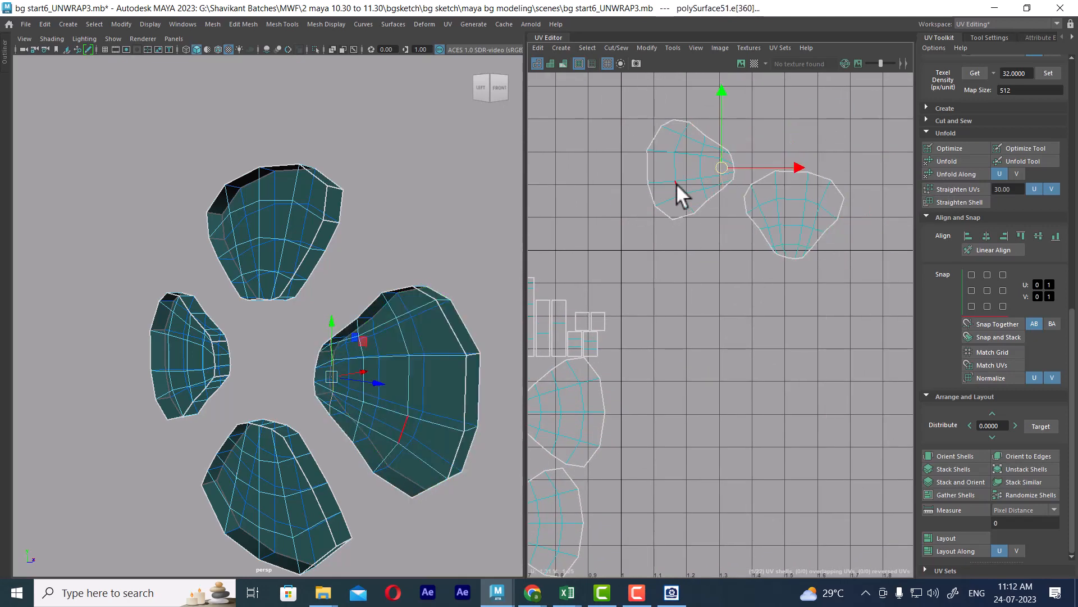
pyautogui.moveTo(669, 170); pyautogui.dragTo(678, 201, button='right')
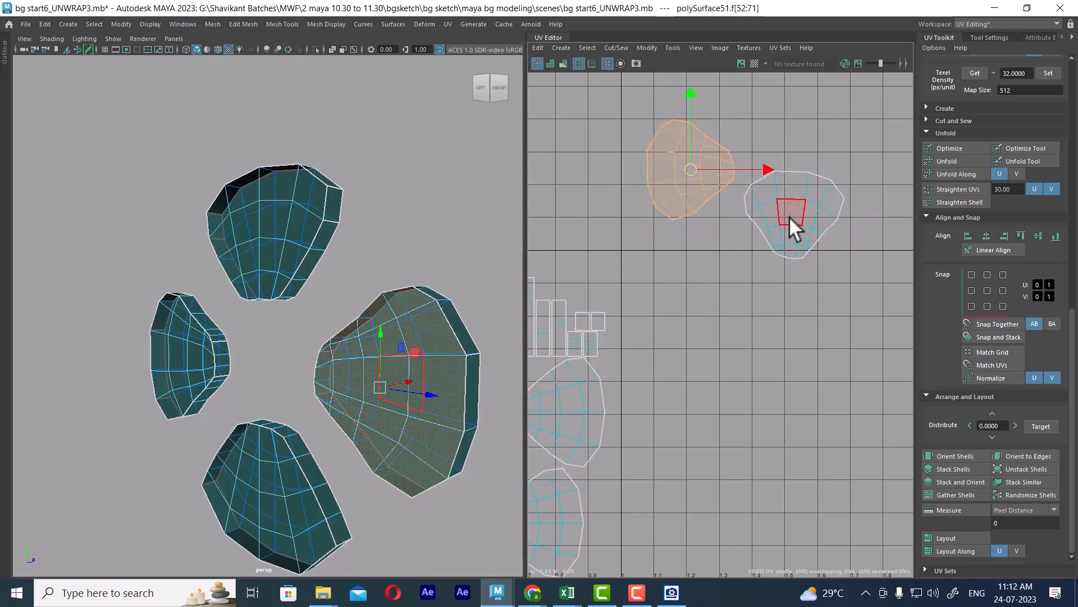
pyautogui.press('e')
pyautogui.moveTo(754, 127); pyautogui.dragTo(753, 164)
pyautogui.press('w')
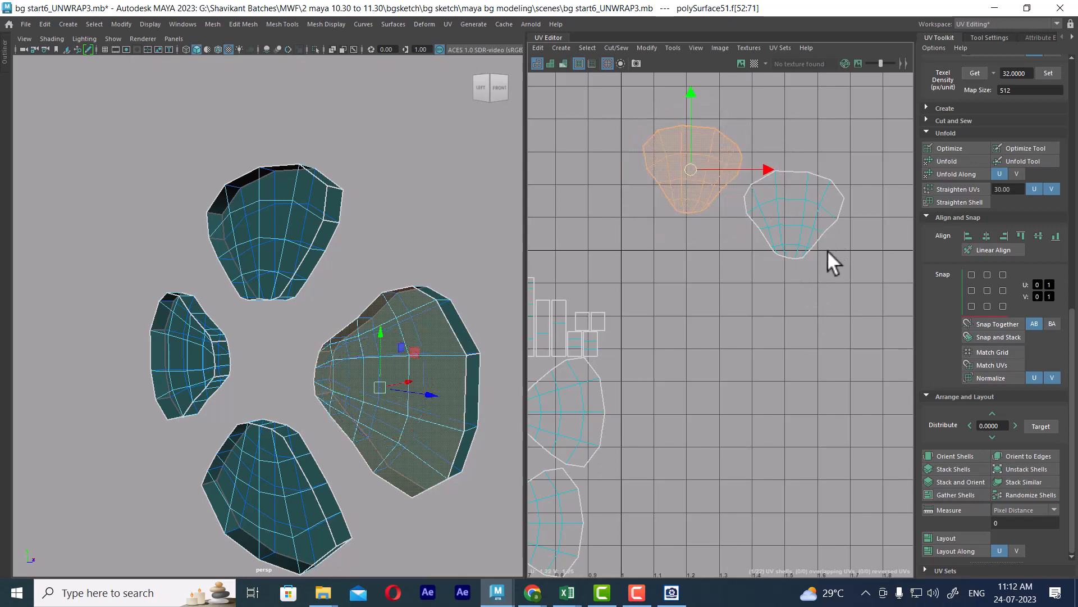
# - Stack the two aligned large shells on top of each other outside the 0–1 tile and clear the selection
pyautogui.keyDown('shift'); pyautogui.click(803, 224); pyautogui.keyUp('shift')
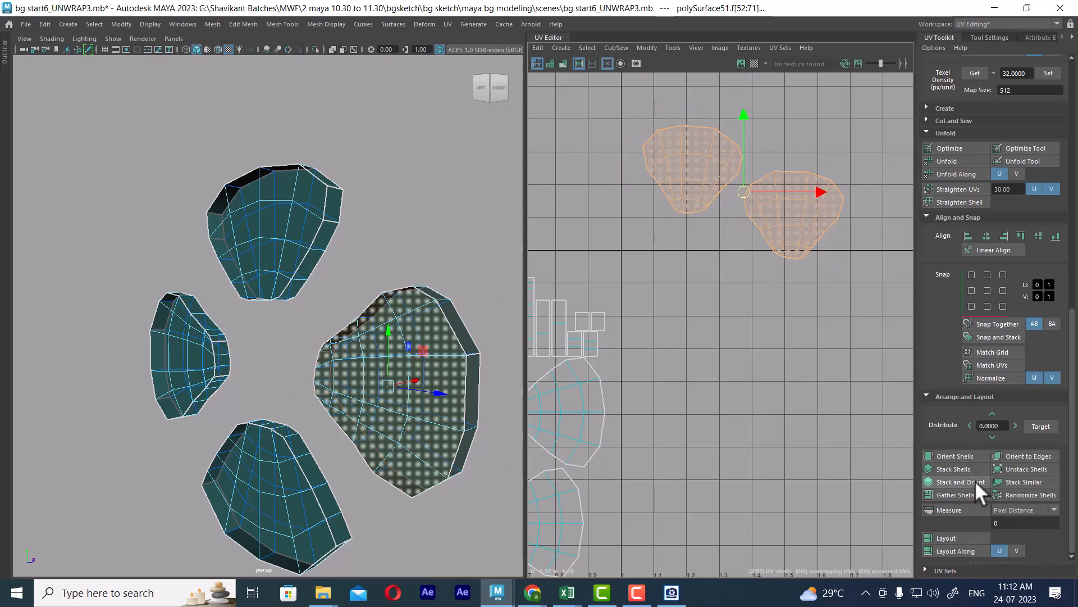
pyautogui.click(961, 469)
pyautogui.scroll(3, 837, 319)
pyautogui.scroll(2, 836, 319)
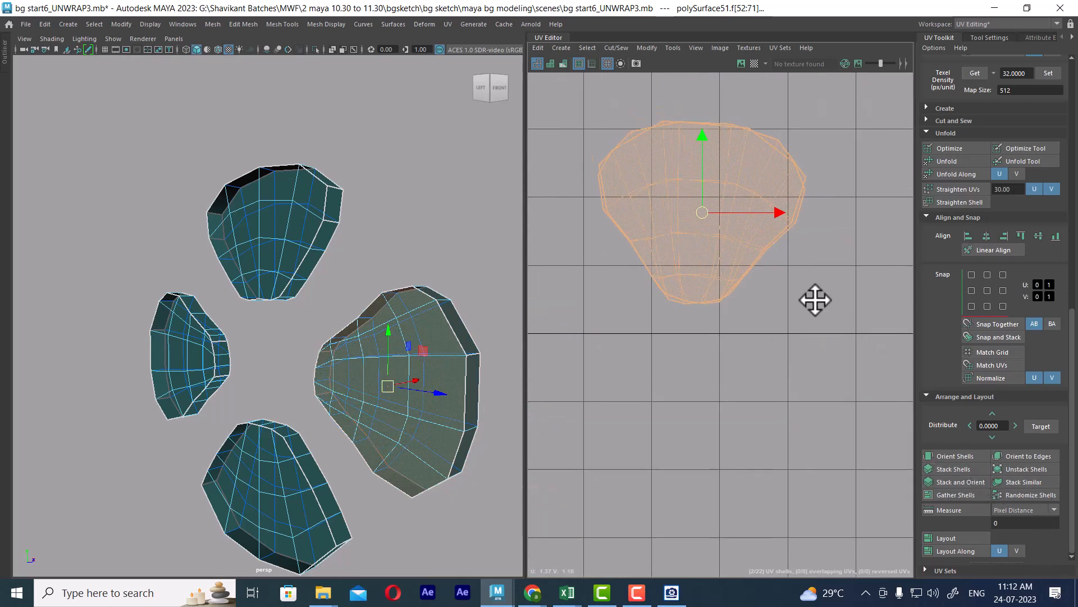
pyautogui.click(808, 404)
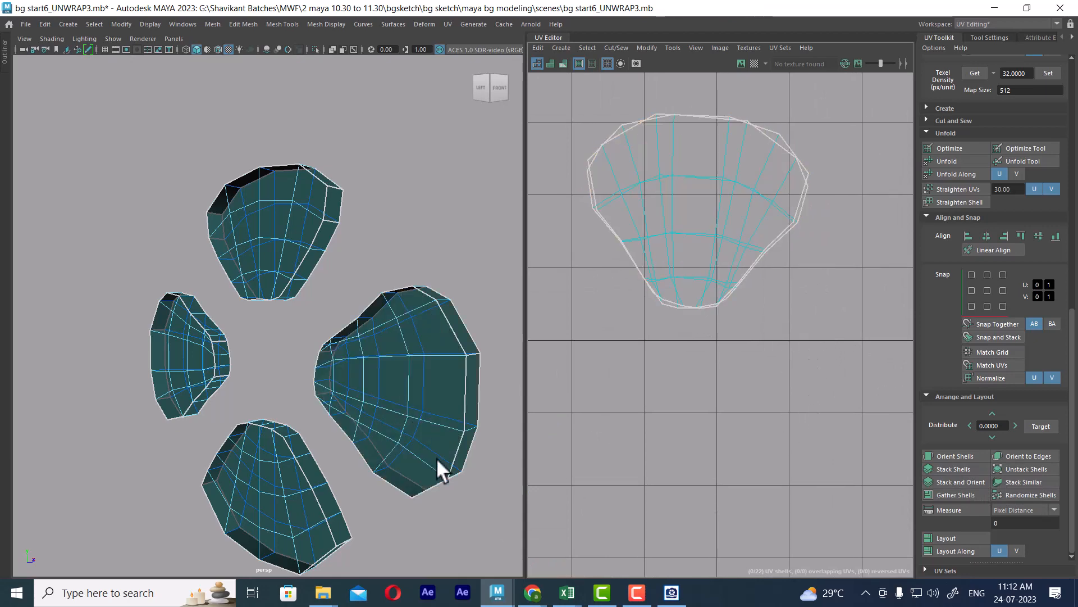
# - Select the ring of short edges across the upper piece's rim except one, and move and sew them into one strip
pyautogui.keyDown('alt'); pyautogui.moveTo(707, 361); pyautogui.dragTo(669, 217, button='right'); pyautogui.keyUp('alt')
pyautogui.keyDown('alt'); pyautogui.moveTo(697, 348); pyautogui.dragTo(742, 262, button='middle'); pyautogui.keyUp('alt')
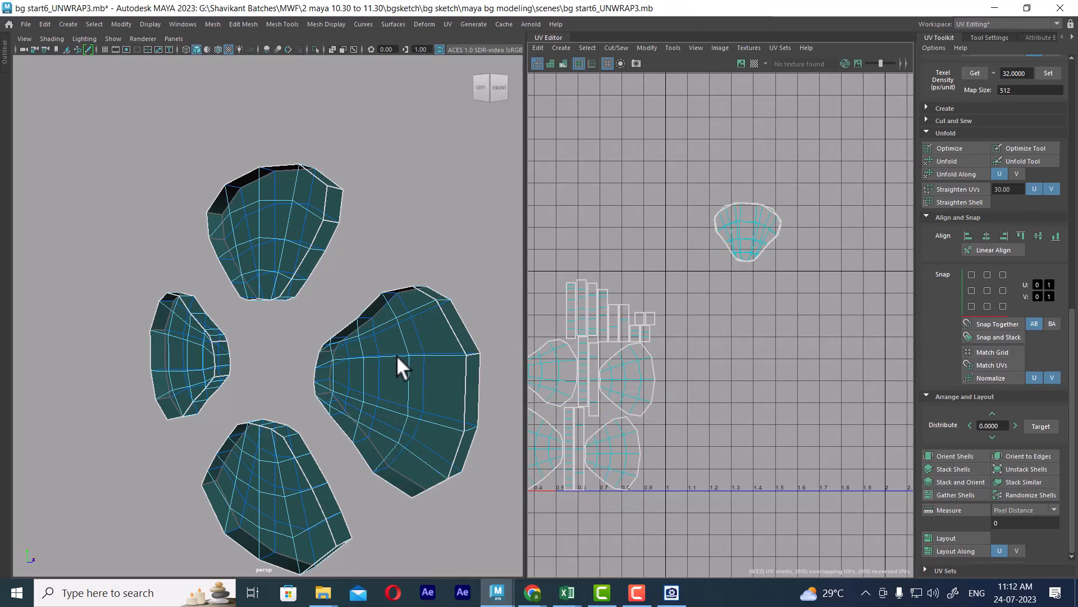
pyautogui.keyDown('alt'); pyautogui.moveTo(397, 355); pyautogui.dragTo(244, 345); pyautogui.keyUp('alt')
pyautogui.keyDown('alt'); pyautogui.moveTo(645, 343); pyautogui.dragTo(706, 282, button='middle'); pyautogui.keyUp('alt')
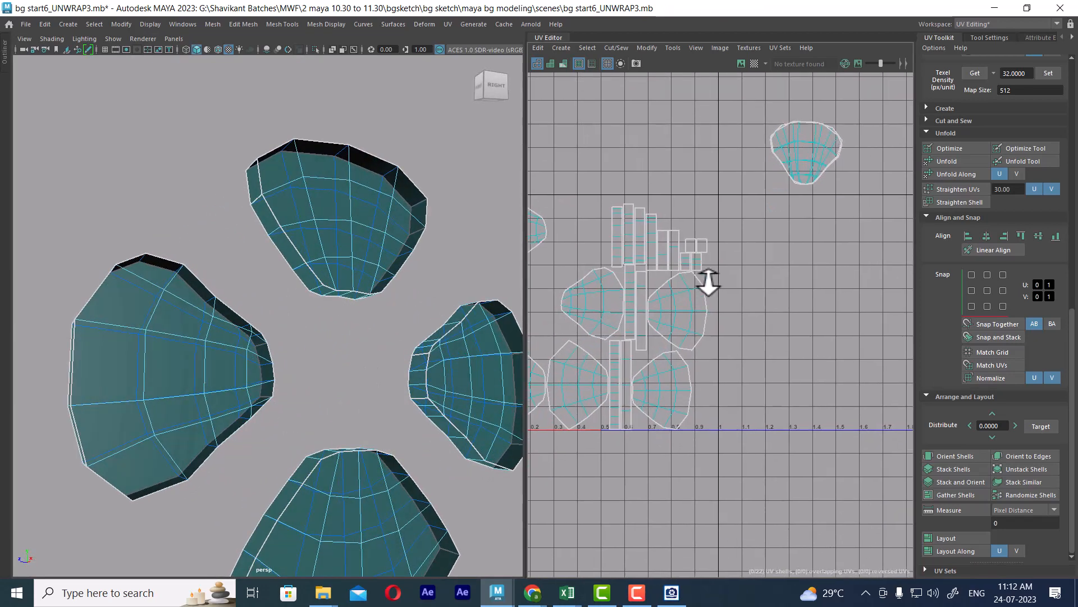
pyautogui.keyDown('alt'); pyautogui.moveTo(708, 281); pyautogui.dragTo(686, 326, button='right'); pyautogui.keyUp('alt')
pyautogui.keyDown('alt'); pyautogui.moveTo(425, 283); pyautogui.dragTo(386, 309); pyautogui.keyUp('alt')
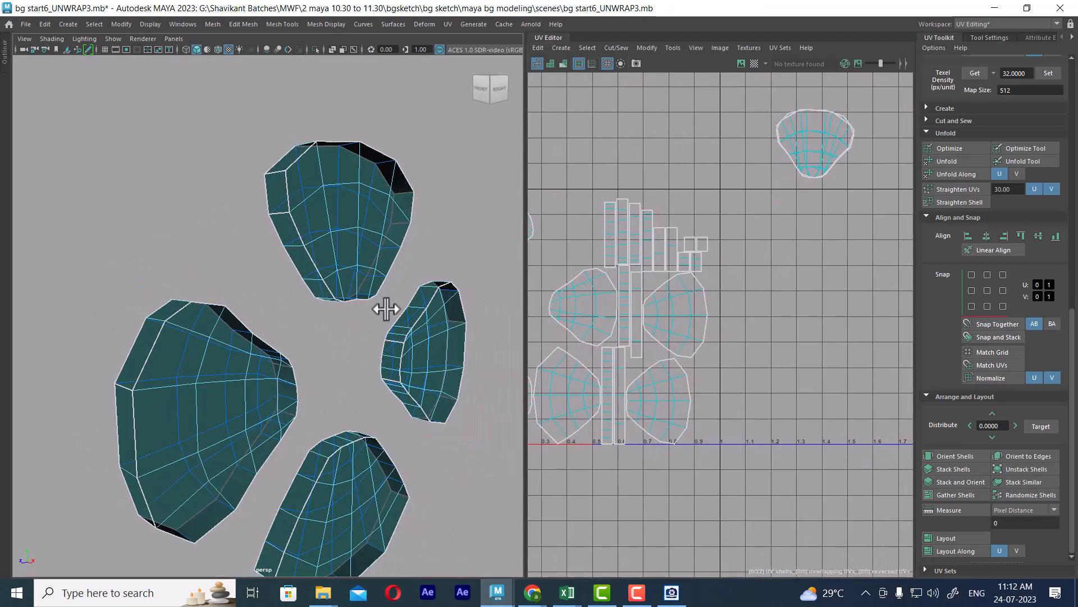
pyautogui.click(273, 210)
pyautogui.keyDown('ctrl'); pyautogui.rightClick(417, 194); pyautogui.keyUp('ctrl')
pyautogui.keyDown('ctrl'); pyautogui.moveTo(417, 194); pyautogui.dragTo(114, 312, button='right'); pyautogui.keyUp('ctrl')
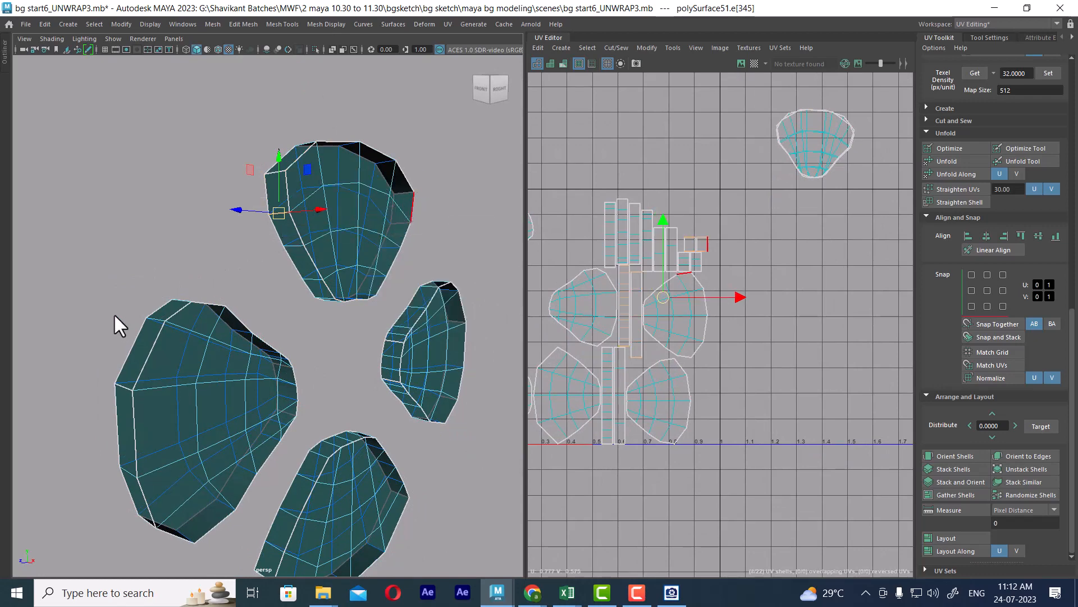
pyautogui.keyDown('alt'); pyautogui.moveTo(321, 199); pyautogui.dragTo(316, 237); pyautogui.keyUp('alt')
pyautogui.keyDown('ctrl'); pyautogui.click(290, 187); pyautogui.keyUp('ctrl')
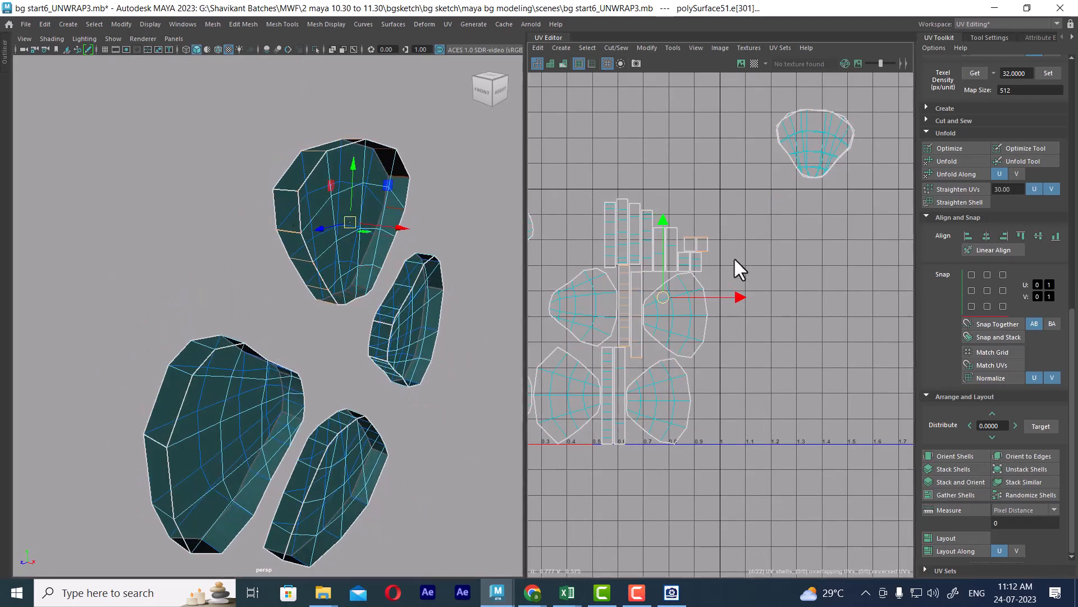
pyautogui.keyDown('shift'); pyautogui.moveTo(733, 257); pyautogui.dragTo(624, 268, button='right'); pyautogui.keyUp('shift')
# - Try to move and sew the short rim edges of the adjacent large piece with one edge left out, and undo the sew
pyautogui.click(183, 367)
pyautogui.keyDown('alt'); pyautogui.moveTo(183, 368); pyautogui.dragTo(345, 275); pyautogui.keyUp('alt')
pyautogui.keyDown('ctrl'); pyautogui.moveTo(101, 406); pyautogui.dragTo(96, 409, button='right'); pyautogui.keyUp('ctrl')
pyautogui.keyDown('alt'); pyautogui.moveTo(359, 301); pyautogui.dragTo(294, 323); pyautogui.keyUp('alt')
pyautogui.keyDown('ctrl'); pyautogui.click(191, 284); pyautogui.keyUp('ctrl')
pyautogui.keyDown('shift'); pyautogui.moveTo(612, 321); pyautogui.dragTo(621, 191, button='right'); pyautogui.keyUp('shift')
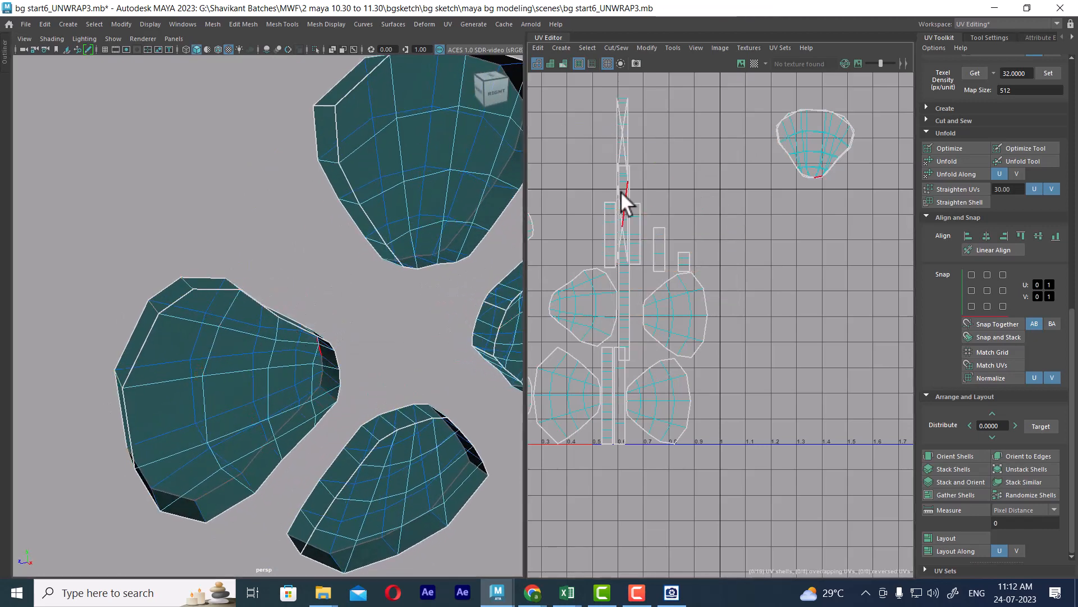
pyautogui.keyDown('alt'); pyautogui.moveTo(224, 363); pyautogui.dragTo(217, 294, button='middle'); pyautogui.keyUp('alt')
pyautogui.hotkey('ctrl', 'z')
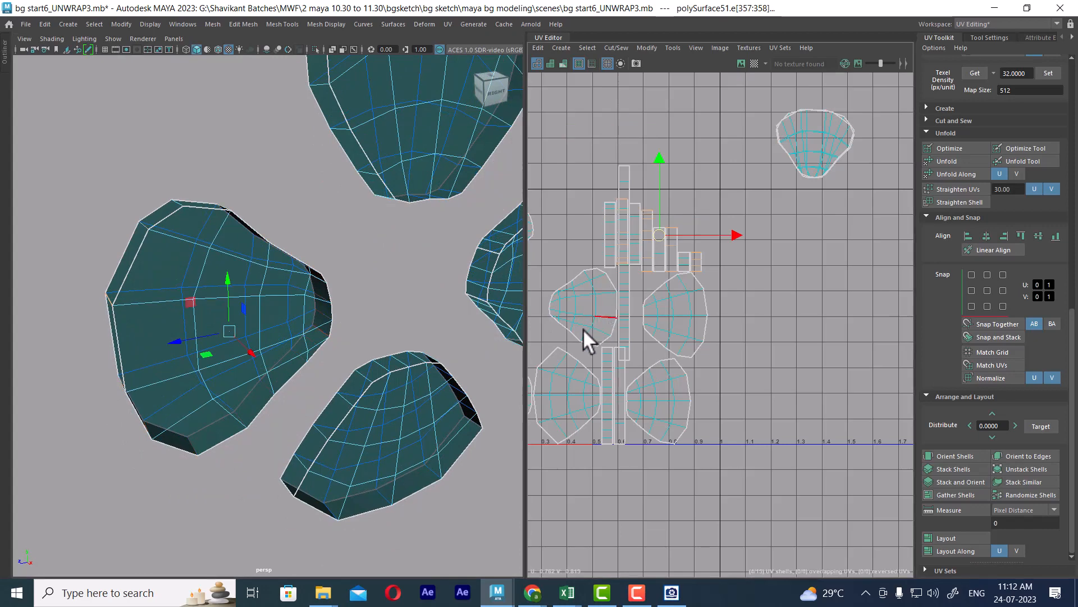
# - Retry sewing the same piece's rim edges with a different seam edge and try moving the selection, undoing both attempts
pyautogui.keyDown('alt'); pyautogui.moveTo(408, 349); pyautogui.dragTo(414, 292, button='middle'); pyautogui.keyUp('alt')
pyautogui.keyDown('alt'); pyautogui.moveTo(338, 329); pyautogui.dragTo(341, 277); pyautogui.keyUp('alt')
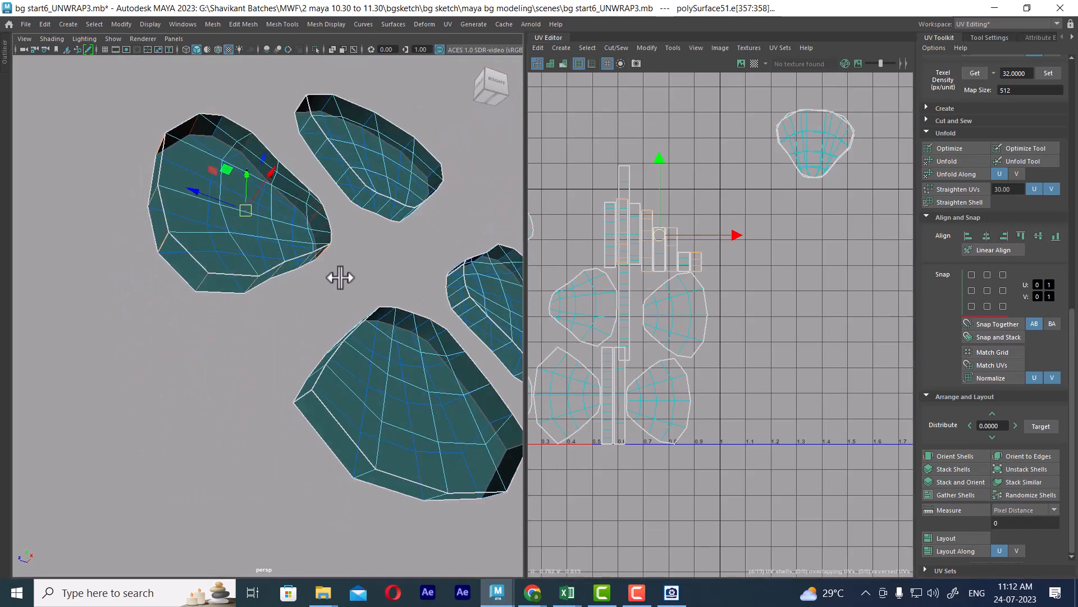
pyautogui.click(200, 284)
pyautogui.keyDown('ctrl'); pyautogui.moveTo(379, 265); pyautogui.dragTo(160, 334, button='right'); pyautogui.keyUp('ctrl')
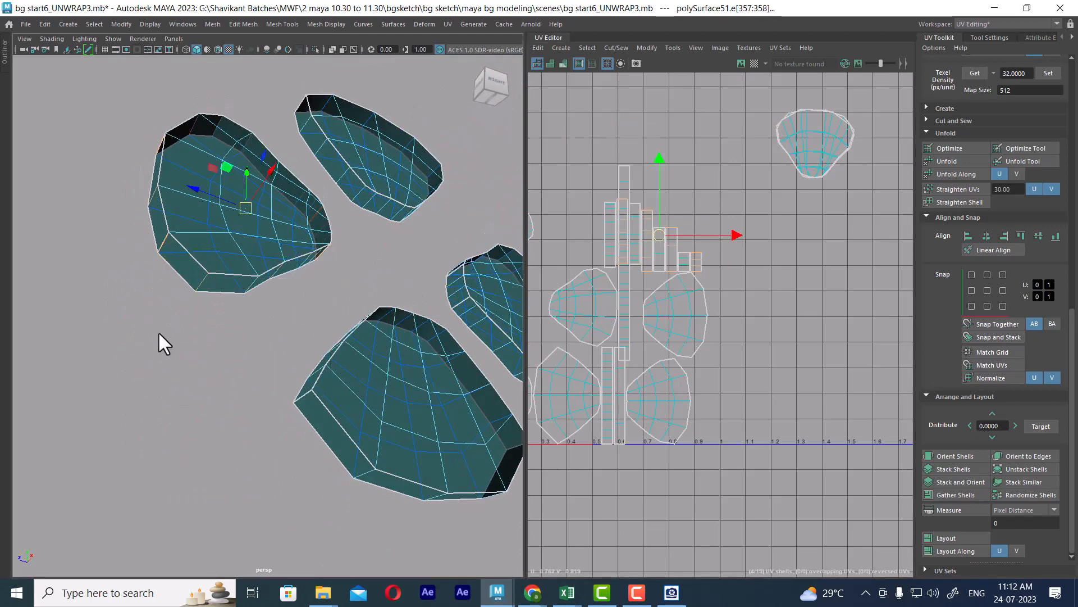
pyautogui.keyDown('shift'); pyautogui.moveTo(811, 286); pyautogui.dragTo(730, 120, button='right'); pyautogui.keyUp('shift')
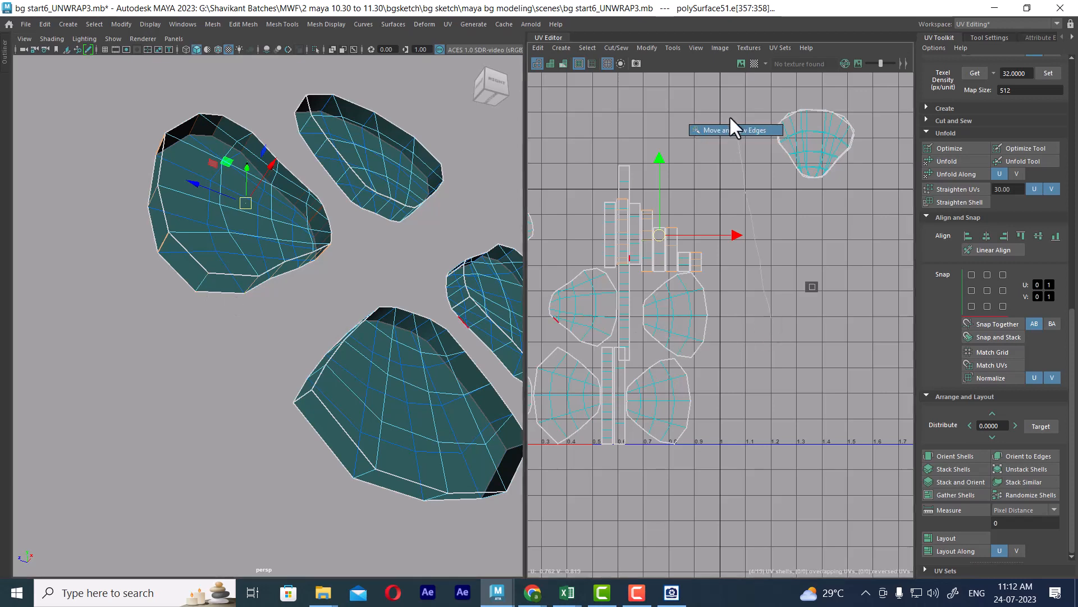
pyautogui.hotkey('ctrl', 'z')
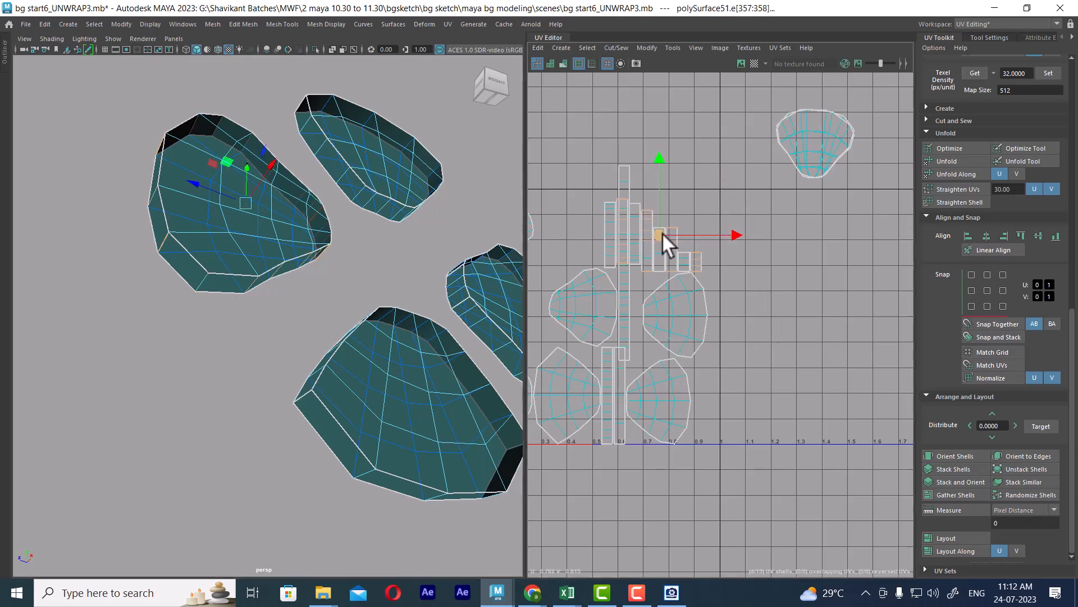
pyautogui.rightClick(661, 237)
pyautogui.moveTo(659, 232); pyautogui.dragTo(759, 251)
pyautogui.hotkey('ctrl', 'z')
# - Move and sew the short rim edges of the lower piece into one strip, leaving one seam edge out
pyautogui.keyDown('alt'); pyautogui.moveTo(343, 261); pyautogui.dragTo(256, 287); pyautogui.keyUp('alt')
pyautogui.keyDown('alt'); pyautogui.moveTo(350, 426); pyautogui.dragTo(308, 293); pyautogui.keyUp('alt')
pyautogui.click(308, 279)
pyautogui.keyDown('ctrl'); pyautogui.moveTo(370, 257); pyautogui.dragTo(219, 272, button='right'); pyautogui.keyUp('ctrl')
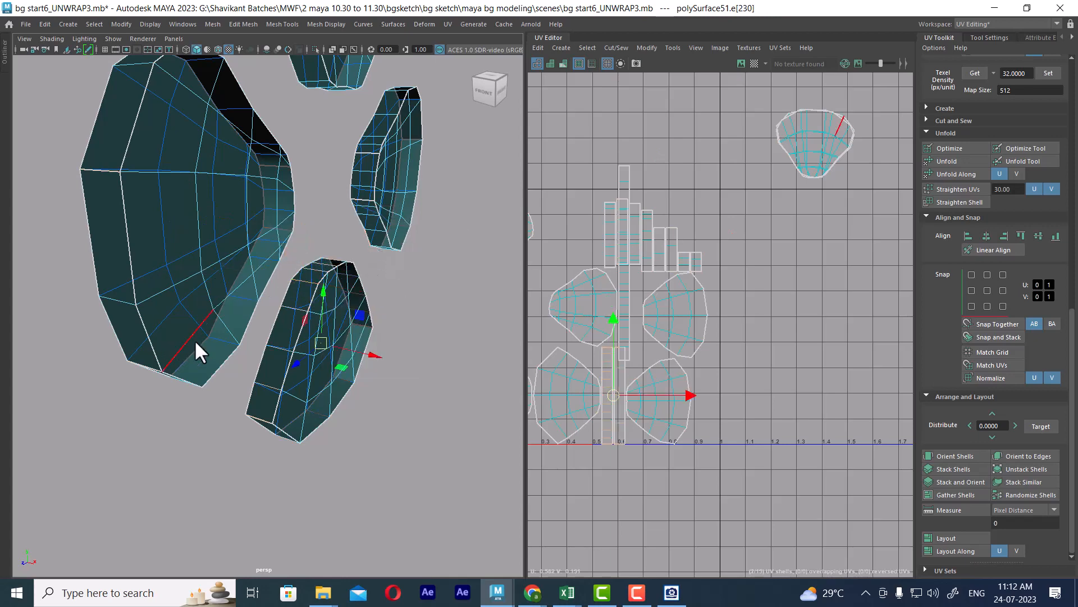
pyautogui.keyDown('ctrl'); pyautogui.click(262, 419); pyautogui.keyUp('ctrl')
pyautogui.keyDown('shift'); pyautogui.moveTo(770, 332); pyautogui.dragTo(744, 186, button='right'); pyautogui.keyUp('shift')
# - Try to move and sew the full ring of short rim edges on the next unsewn piece, and undo the sew
pyautogui.keyDown('alt'); pyautogui.moveTo(426, 353); pyautogui.dragTo(312, 277); pyautogui.keyUp('alt')
pyautogui.click(390, 311)
pyautogui.keyDown('ctrl'); pyautogui.moveTo(451, 271); pyautogui.dragTo(314, 333, button='right'); pyautogui.keyUp('ctrl')
pyautogui.keyDown('alt'); pyautogui.moveTo(786, 260); pyautogui.dragTo(810, 282, button='middle'); pyautogui.keyUp('alt')
pyautogui.keyDown('alt'); pyautogui.moveTo(326, 307); pyautogui.dragTo(430, 349); pyautogui.keyUp('alt')
pyautogui.click(792, 320)
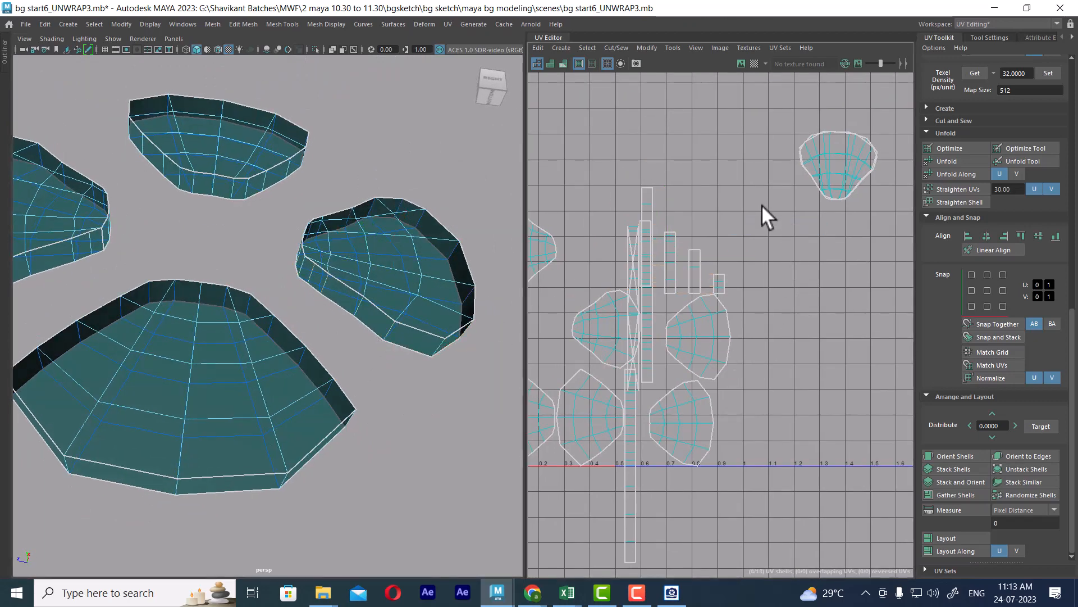
pyautogui.hotkey('ctrl', 'z')
pyautogui.hotkey('ctrl', 'z')
# - Switch to UV shell selection and select the large face shell in the upper-left corner of the 0–1 tile
pyautogui.scroll(-5, 259, 298)
pyautogui.keyDown('alt'); pyautogui.moveTo(259, 296); pyautogui.dragTo(303, 328); pyautogui.keyUp('alt')
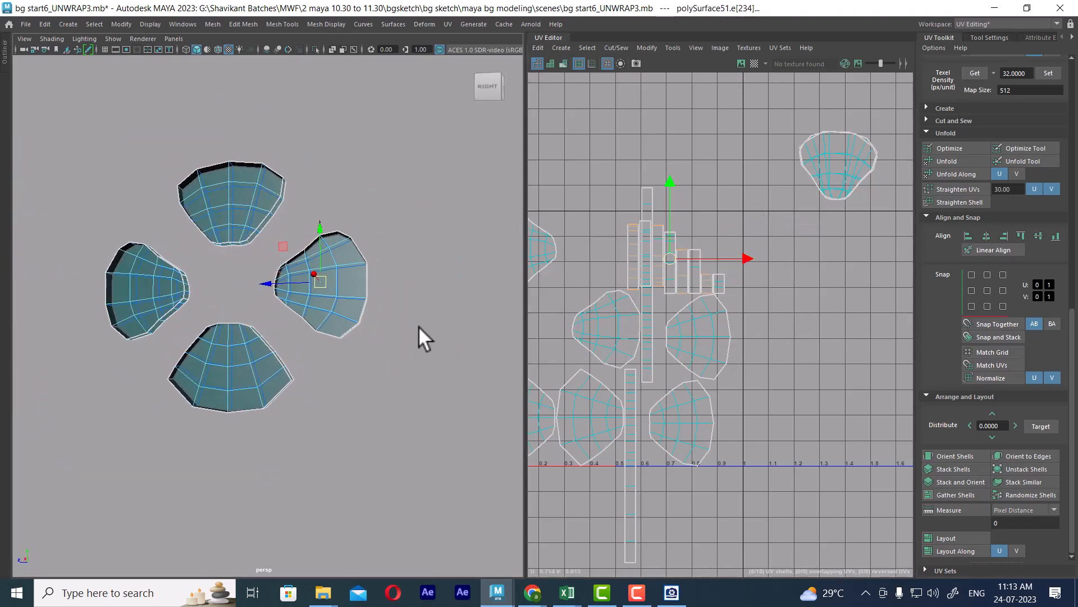
pyautogui.scroll(-3, 709, 296)
pyautogui.keyDown('alt'); pyautogui.moveTo(699, 292); pyautogui.dragTo(736, 227, button='middle'); pyautogui.keyUp('alt')
pyautogui.scroll(1, 724, 235)
pyautogui.click(635, 181)
pyautogui.moveTo(594, 177); pyautogui.dragTo(594, 197, button='right')
pyautogui.doubleClick(591, 178)
pyautogui.click(590, 181)
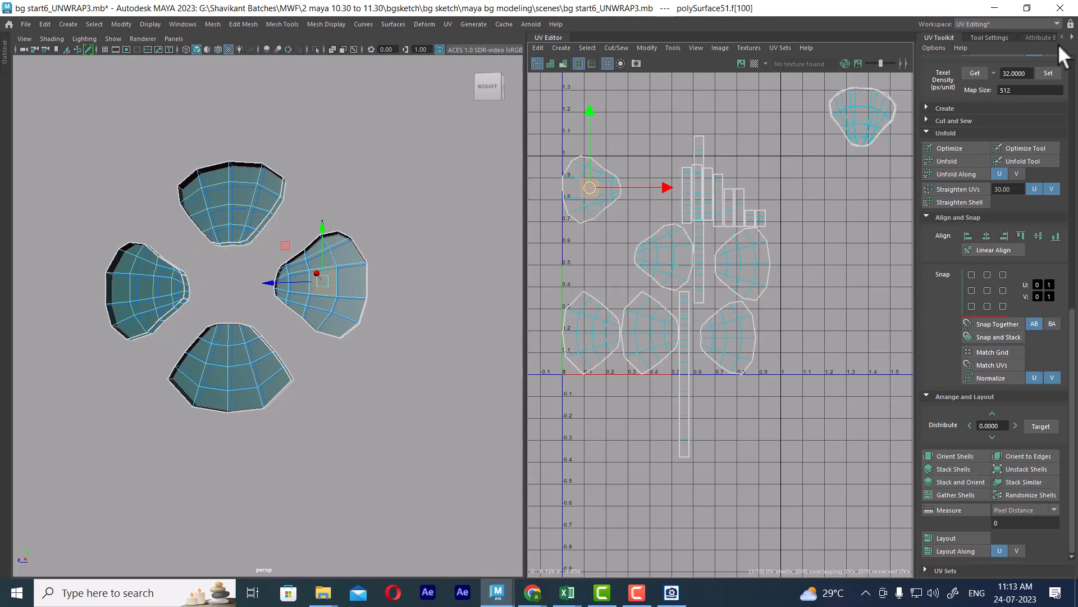
pyautogui.scroll(5, 1056, 165)
pyautogui.scroll(8, 1056, 165)
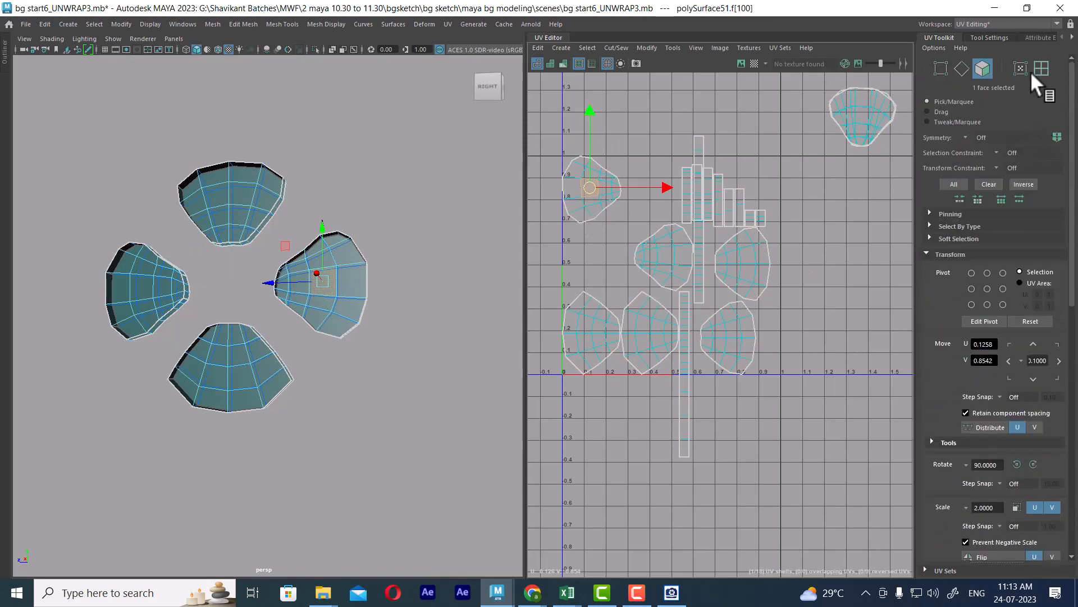
pyautogui.click(1042, 68)
pyautogui.click(583, 212)
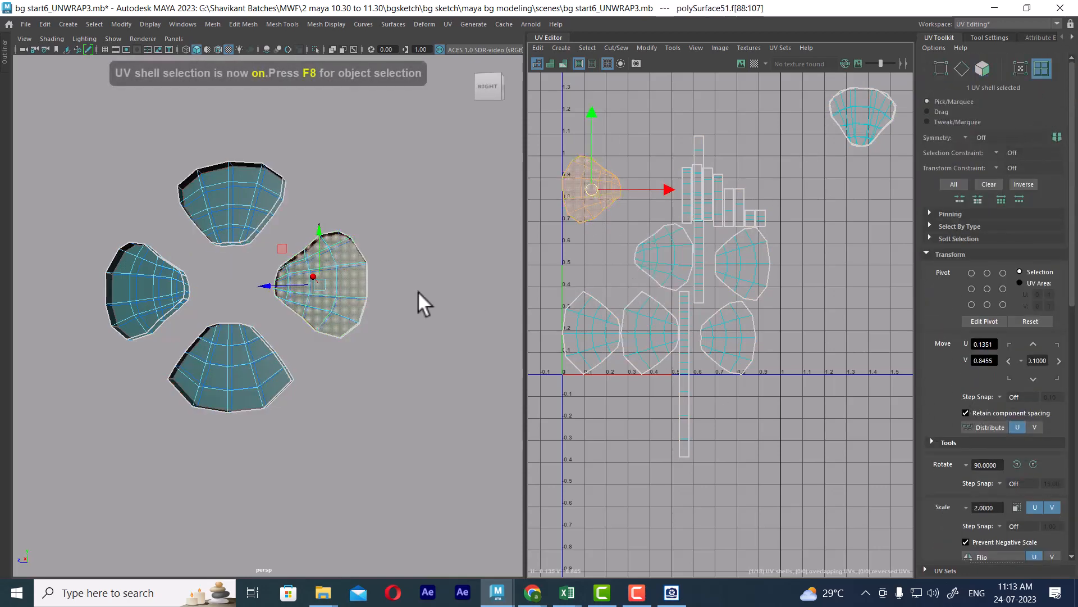
# - Identify the shell on the opposite side of the same piece, and stack the two matching large shells
pyautogui.keyDown('alt'); pyautogui.moveTo(418, 292); pyautogui.dragTo(227, 304); pyautogui.keyUp('alt')
pyautogui.click(230, 312)
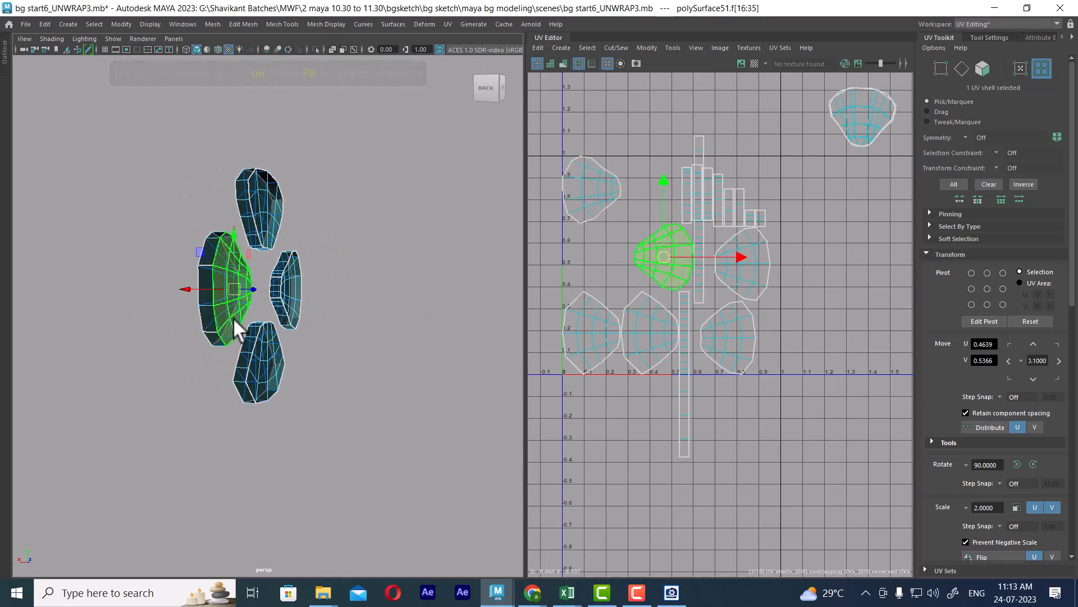
pyautogui.click(584, 213)
pyautogui.keyDown('shift'); pyautogui.click(670, 261); pyautogui.keyUp('shift')
pyautogui.scroll(-10, 1046, 450)
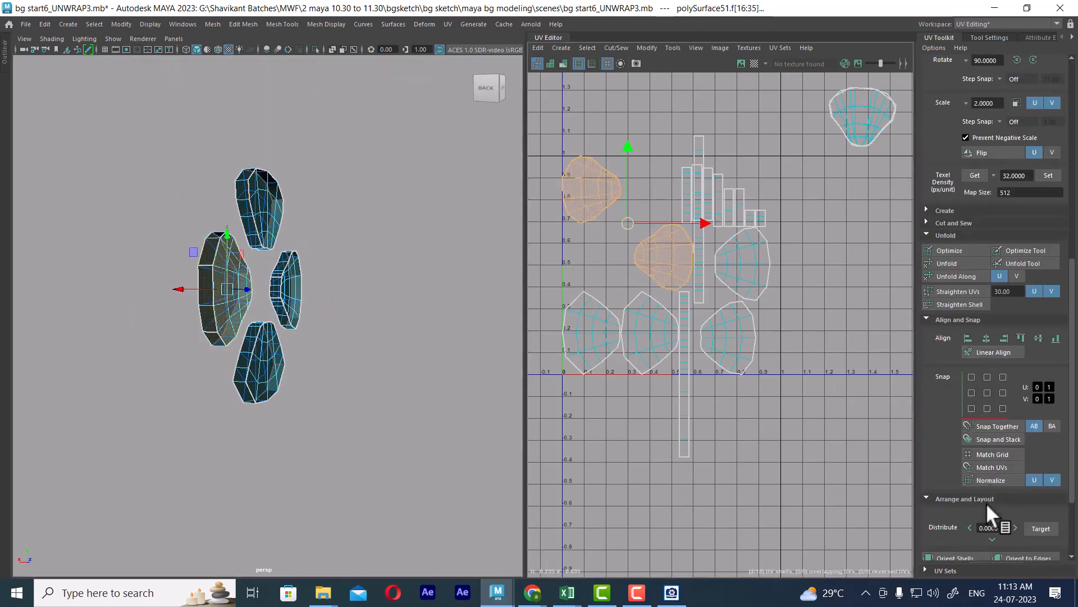
pyautogui.click(959, 467)
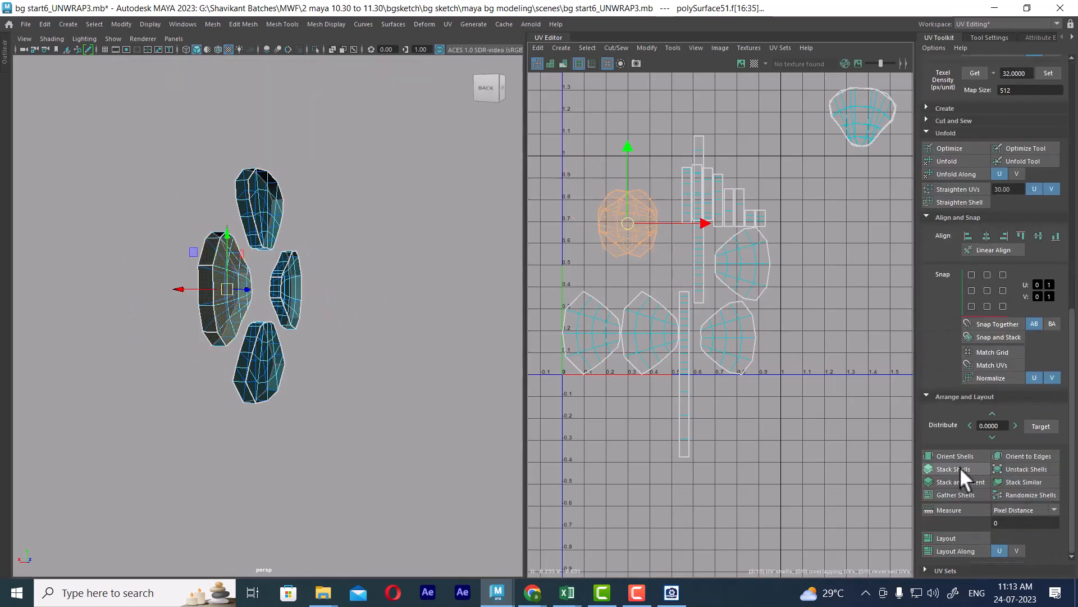
# - Unstack and randomize the two large shells, and try the Stack and Orient, Stack Shells and Orient Shells commands on them
pyautogui.click(1025, 470)
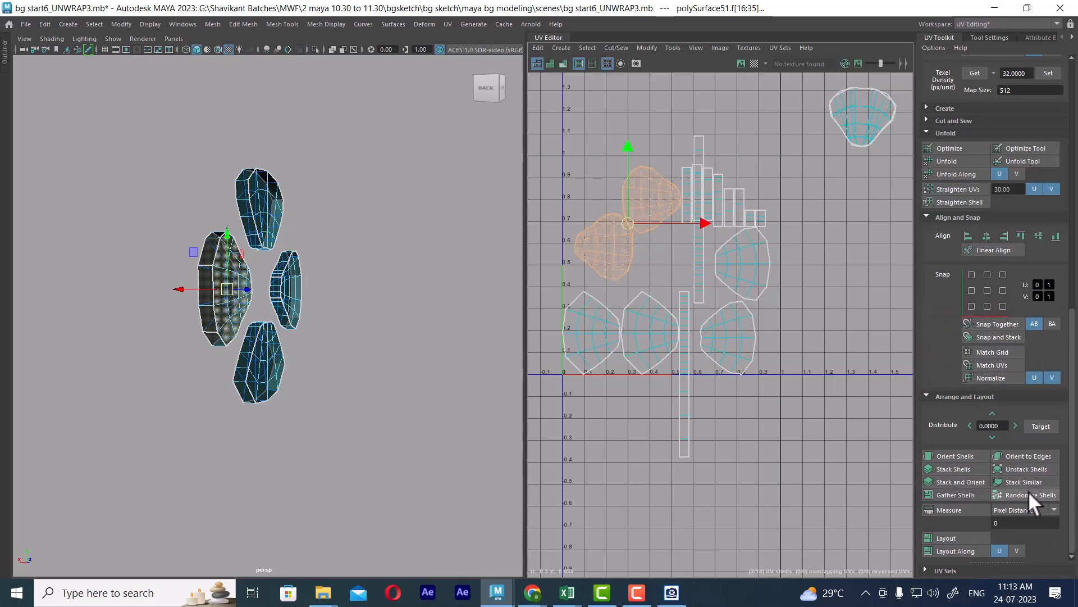
pyautogui.click(1029, 492)
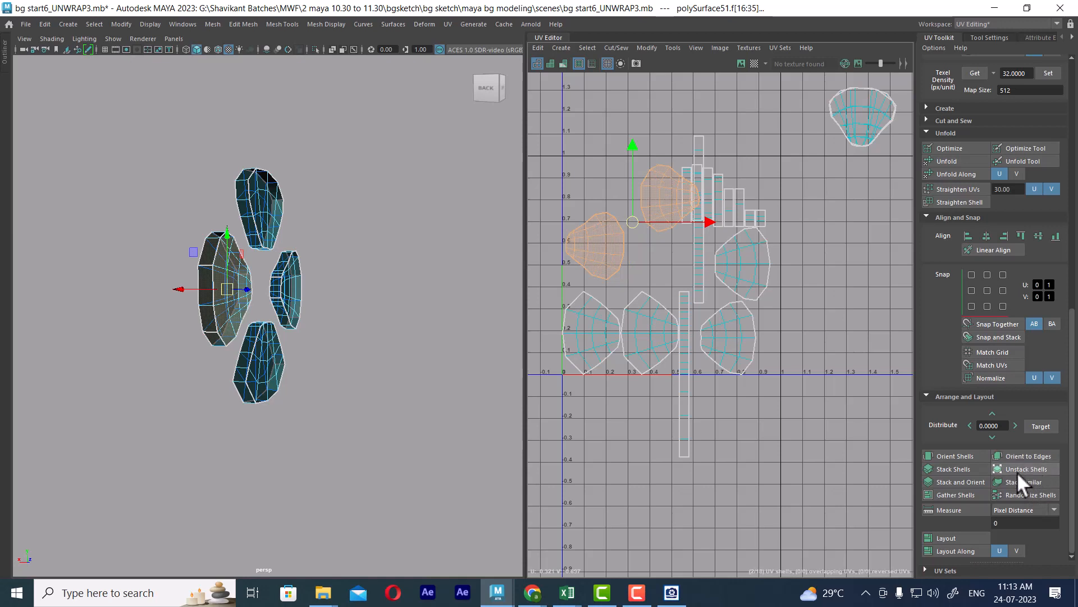
pyautogui.click(962, 481)
pyautogui.click(963, 467)
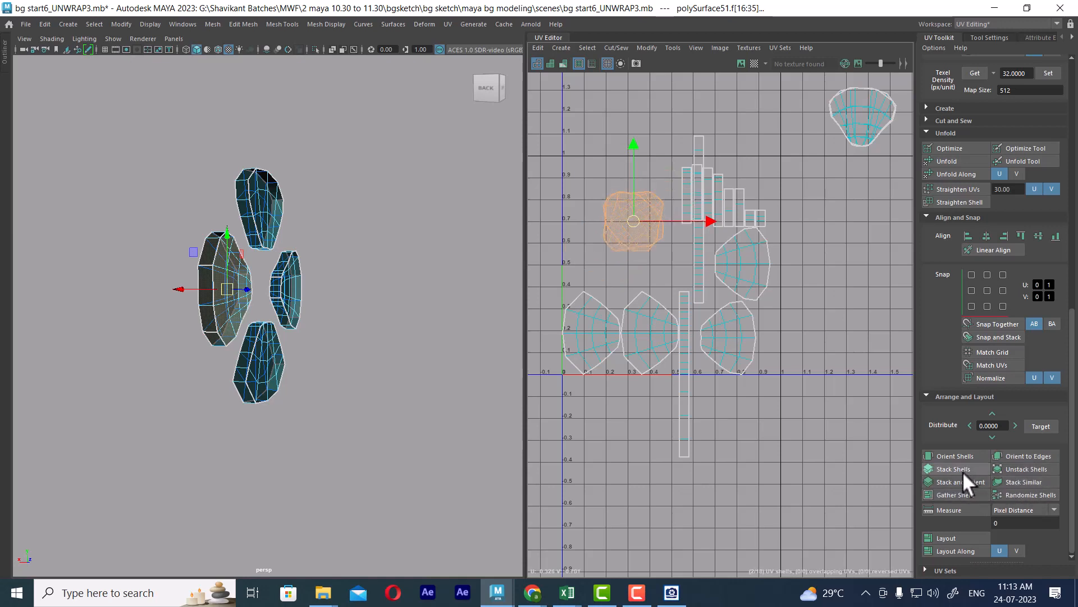
pyautogui.click(966, 454)
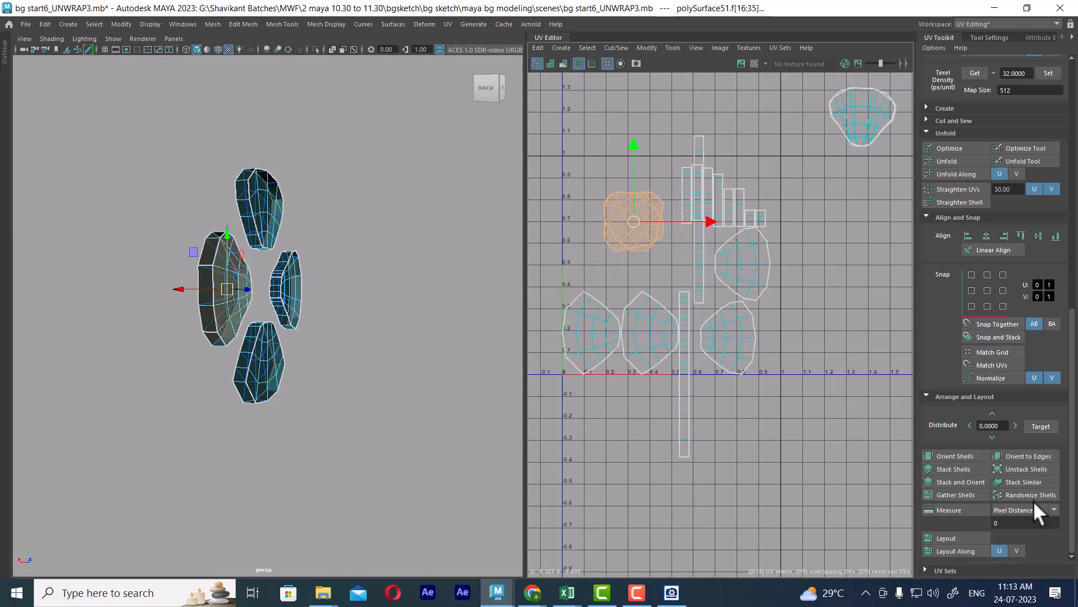
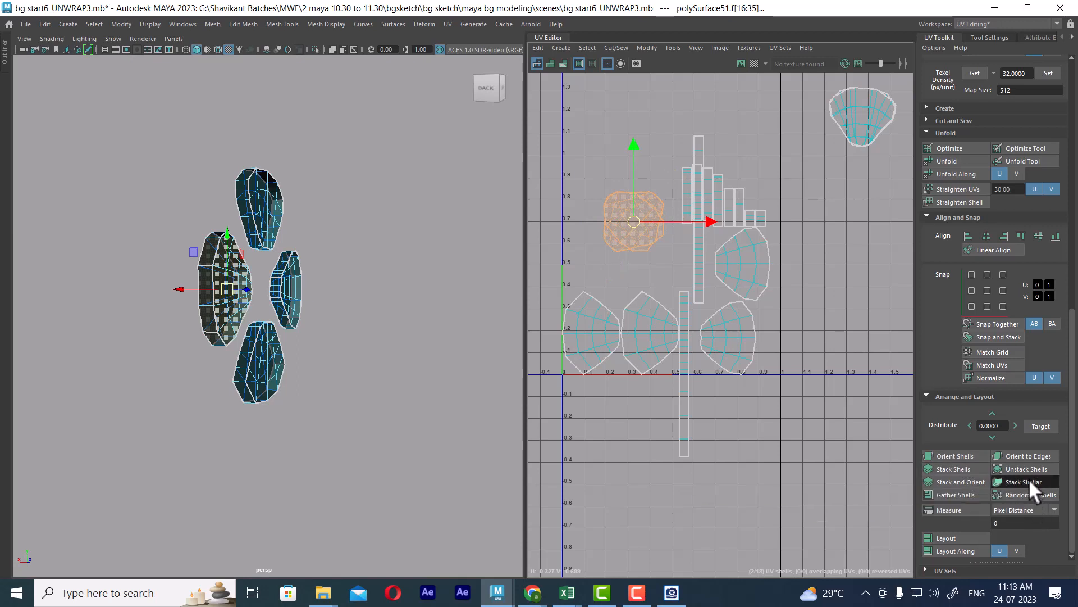
# - Move the misaligned pair of shells outside the 0–1 tile, and stack the upper piece's two matching large shells
pyautogui.moveTo(636, 222); pyautogui.dragTo(872, 234)
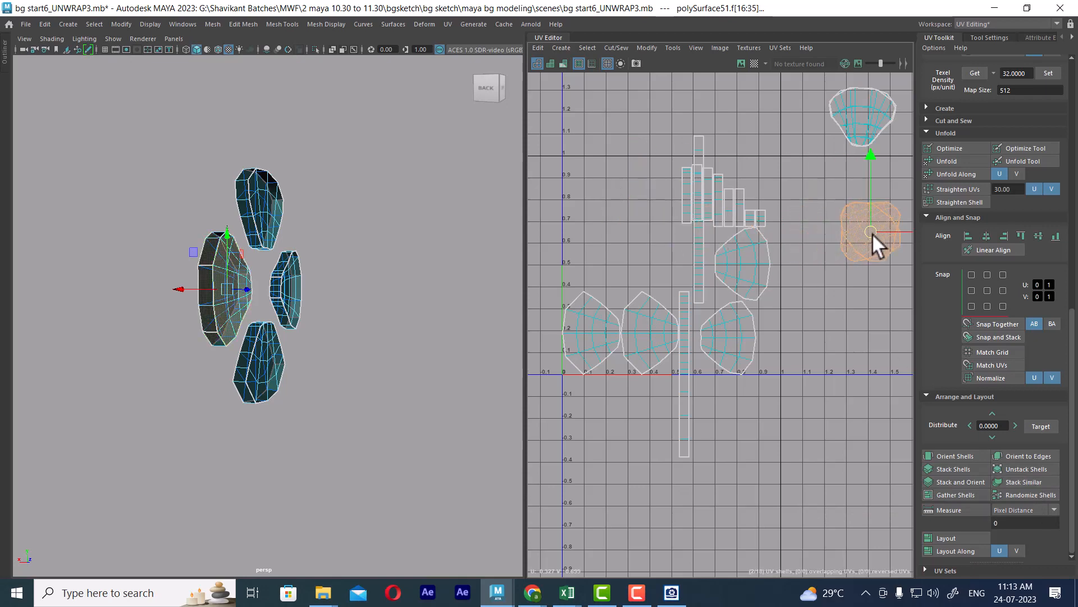
pyautogui.click(753, 267)
pyautogui.moveTo(349, 247)
pyautogui.keyDown('alt'); pyautogui.mouseDown()
pyautogui.moveTo(275, 242)
pyautogui.moveTo(339, 275)
pyautogui.moveTo(395, 280)
pyautogui.moveTo(360, 264)
pyautogui.mouseUp(); pyautogui.keyUp('alt')
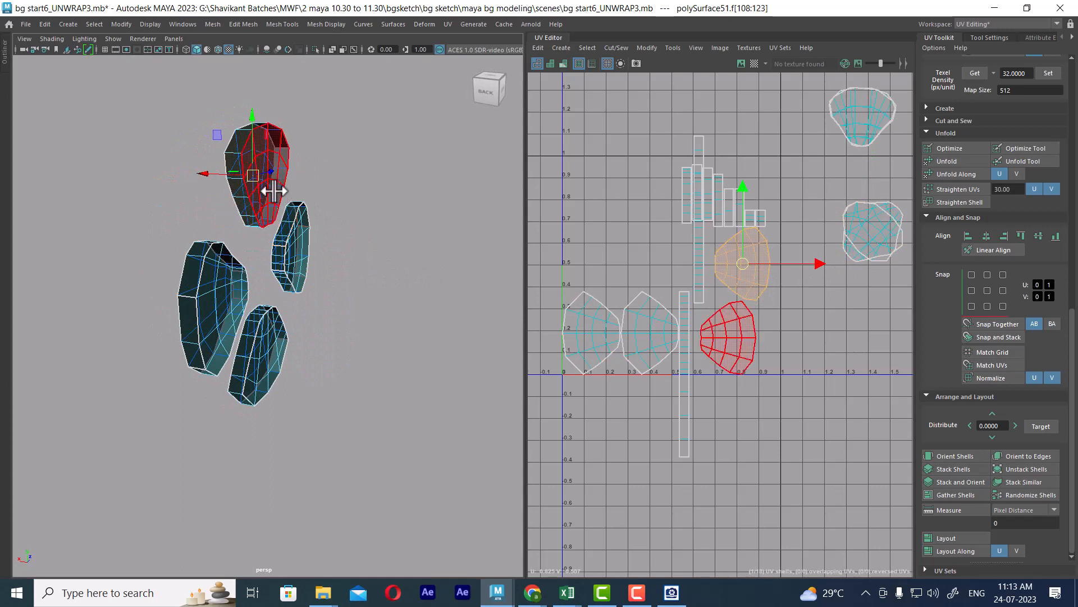
pyautogui.click(272, 181)
pyautogui.keyDown('shift'); pyautogui.click(753, 258); pyautogui.keyUp('shift')
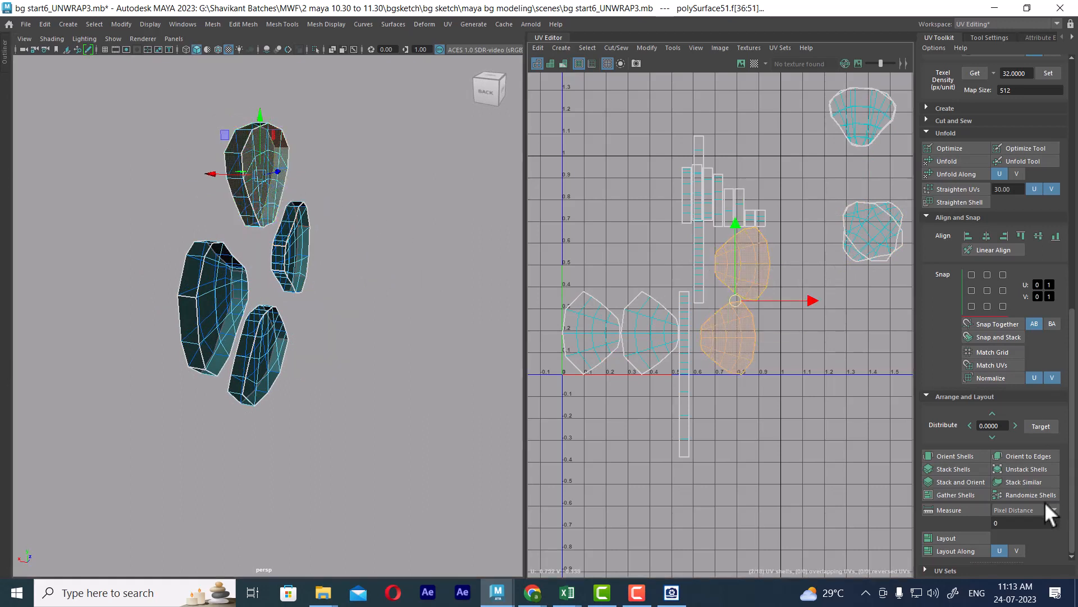
pyautogui.click(962, 468)
# - Place the upper piece's stacked shells outside the 0–1 tile, to the side of the other two shell pairs
pyautogui.keyDown('alt'); pyautogui.moveTo(726, 288); pyautogui.dragTo(642, 294, button='middle'); pyautogui.keyUp('alt')
pyautogui.moveTo(642, 295); pyautogui.dragTo(867, 167)
pyautogui.scroll(2, 823, 212)
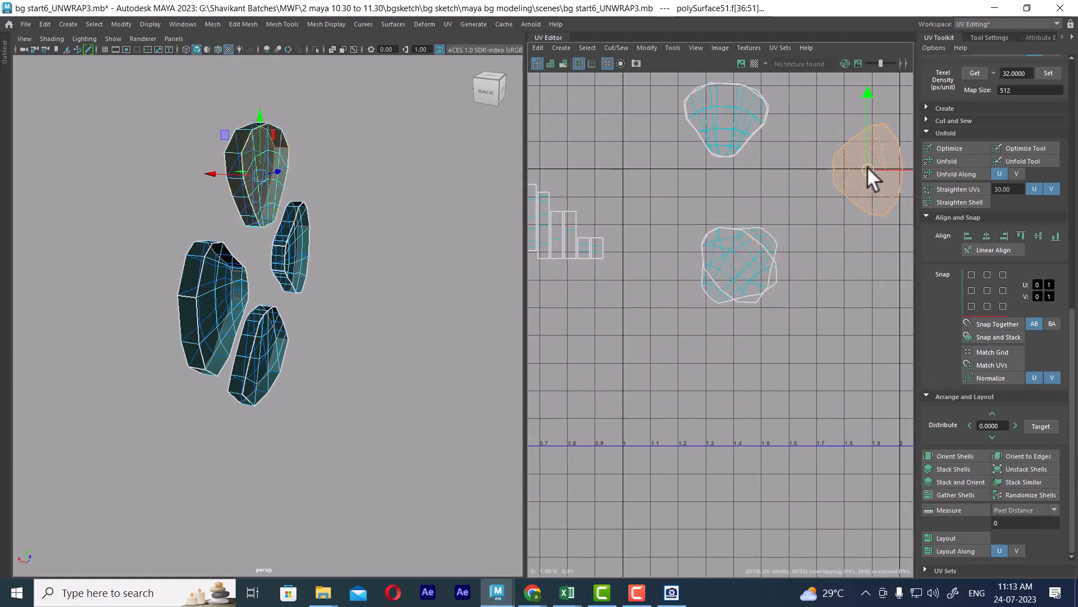
# - Stack the lower piece's two large shells and move the stack outside the 0–1 tile, beside the upright fan-shaped pair
pyautogui.scroll(-2, 825, 221)
pyautogui.keyDown('alt'); pyautogui.moveTo(707, 288); pyautogui.dragTo(777, 242, button='middle'); pyautogui.keyUp('alt')
pyautogui.click(604, 329)
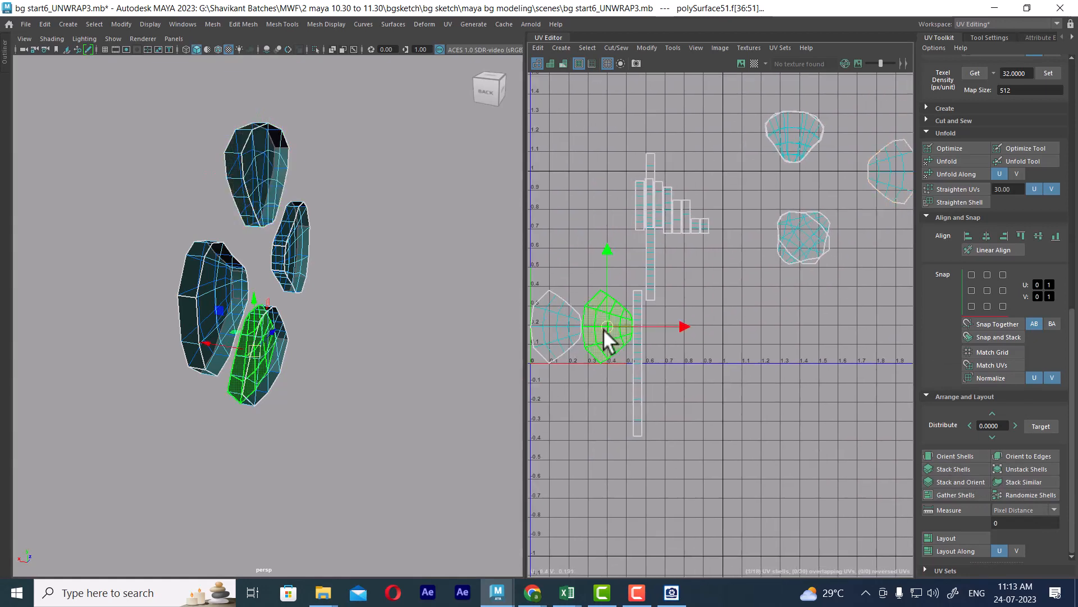
pyautogui.keyDown('shift'); pyautogui.click(555, 330); pyautogui.keyUp('shift')
pyautogui.click(953, 469)
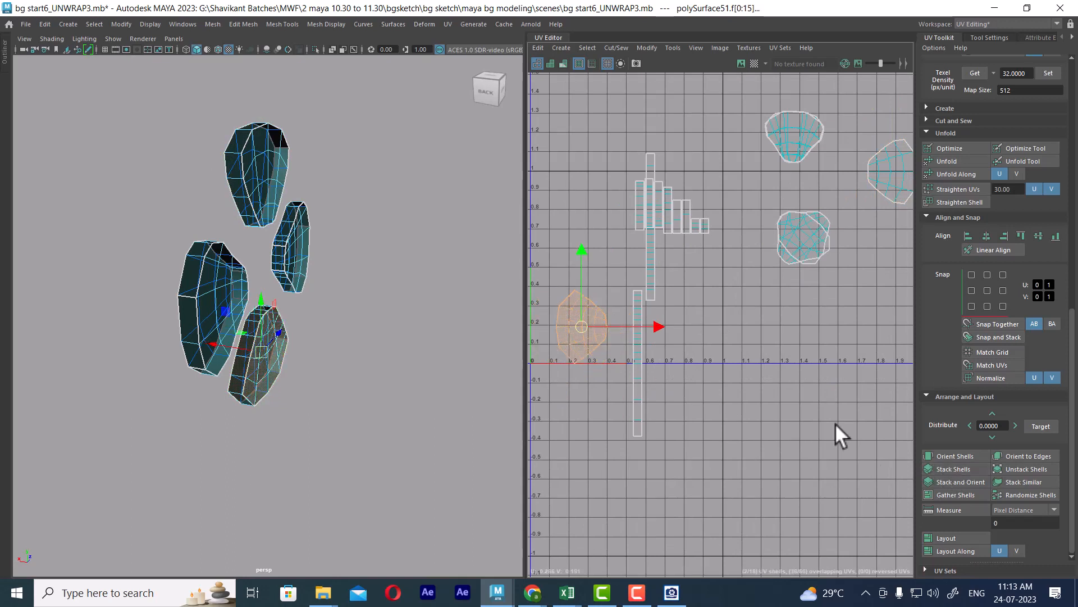
pyautogui.moveTo(578, 337); pyautogui.dragTo(739, 176)
pyautogui.keyDown('alt'); pyautogui.moveTo(739, 176); pyautogui.dragTo(640, 247, button='middle'); pyautogui.keyUp('alt')
pyautogui.scroll(2, 646, 259)
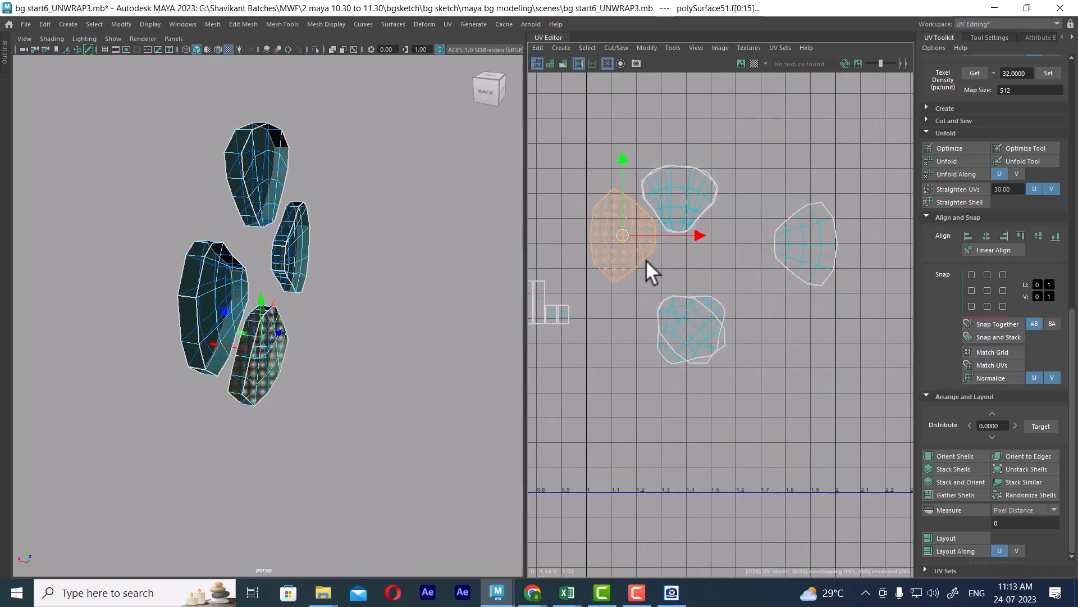
# - Rotate the lower piece's stacked shells 90 degrees clockwise and place them below the sideways stack
pyautogui.scroll(2, 1021, 256)
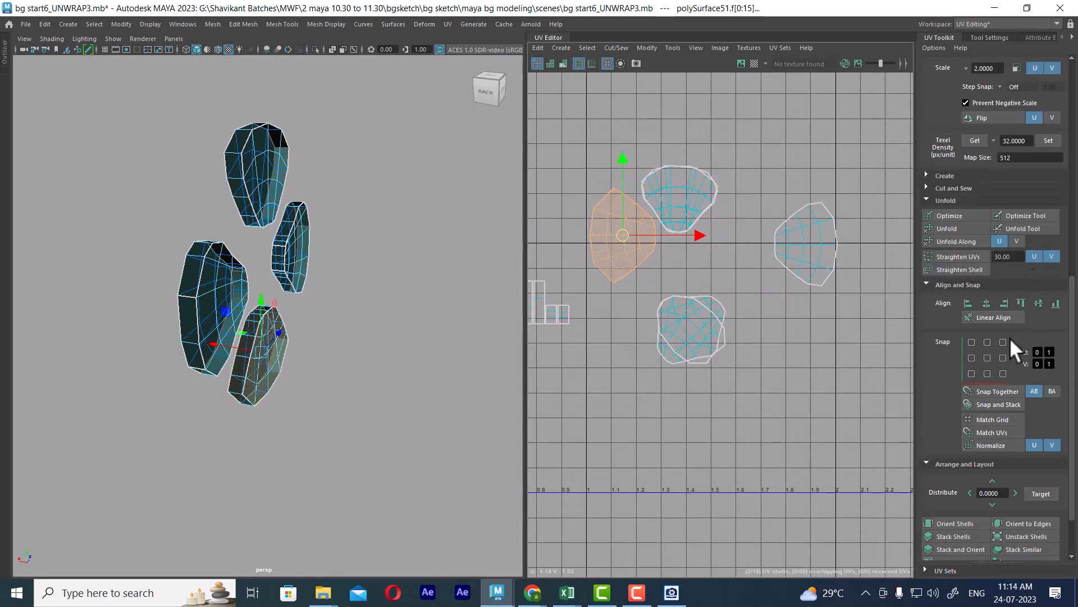
pyautogui.scroll(4, 1003, 320)
pyautogui.click(1034, 160)
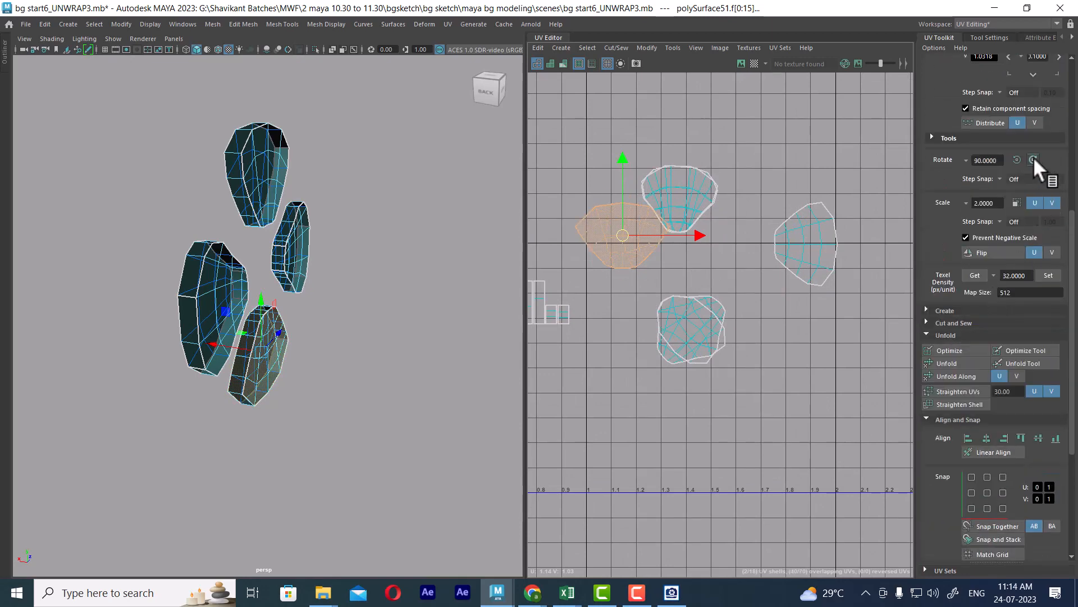
pyautogui.moveTo(619, 234); pyautogui.dragTo(811, 339)
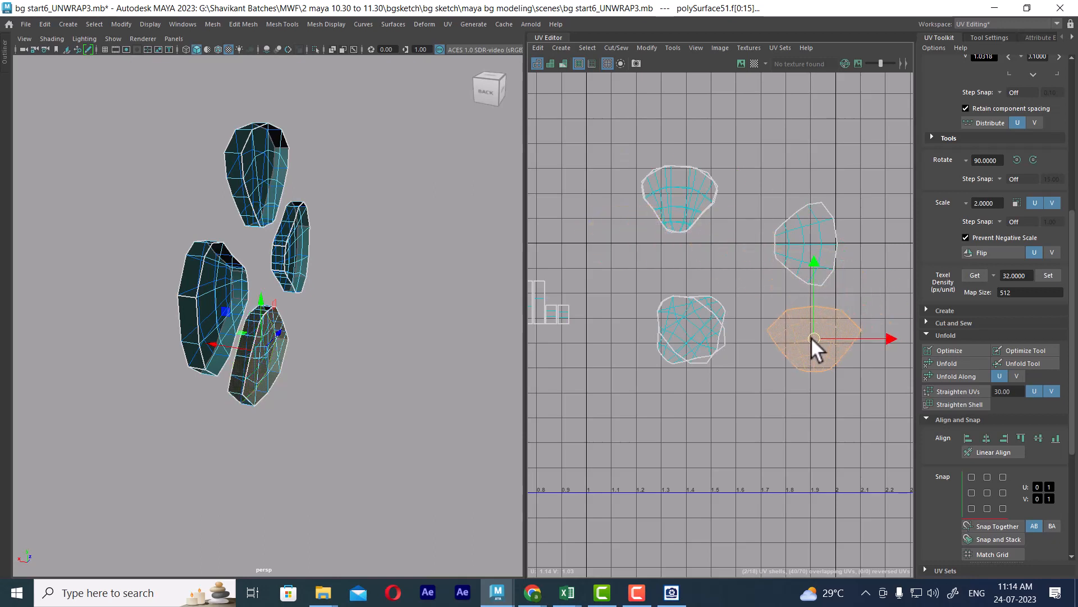
# - Rotate the sideways stack 90 degrees counterclockwise and line it up directly above the stack just placed
pyautogui.click(771, 268)
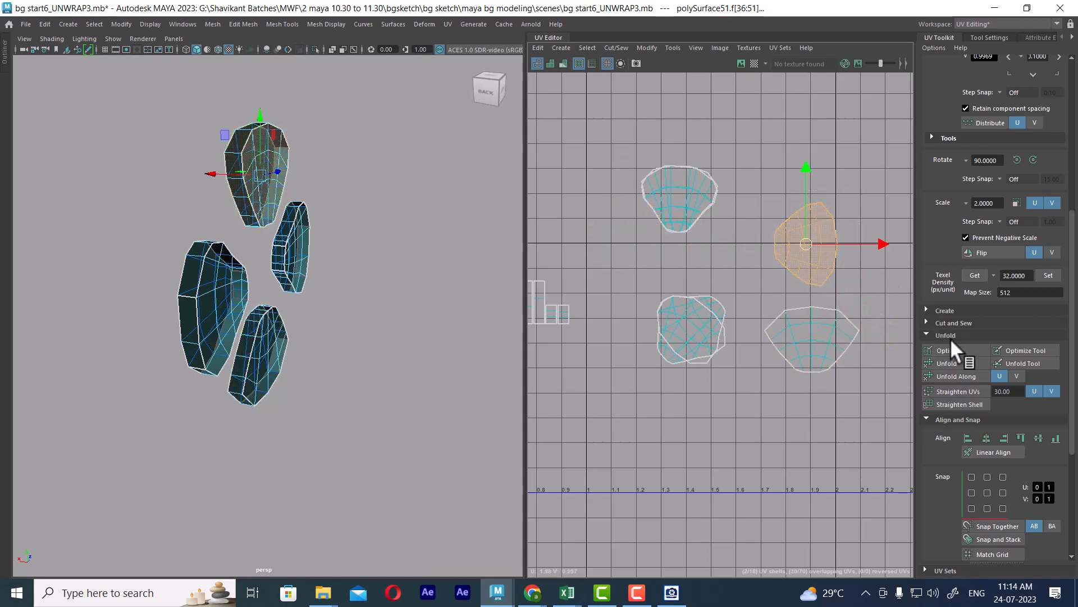
pyautogui.click(1017, 159)
pyautogui.moveTo(808, 246); pyautogui.dragTo(816, 268)
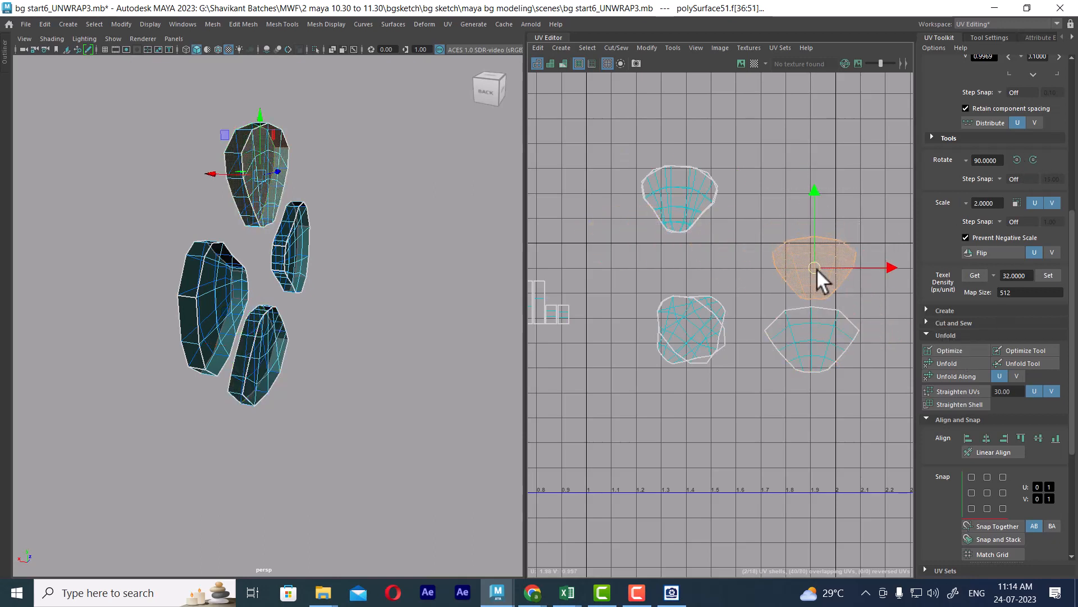
# - Try the Orient Shells, Stack Shells and Stack and Orient commands on the upright fan-shaped shell pair
pyautogui.click(639, 232)
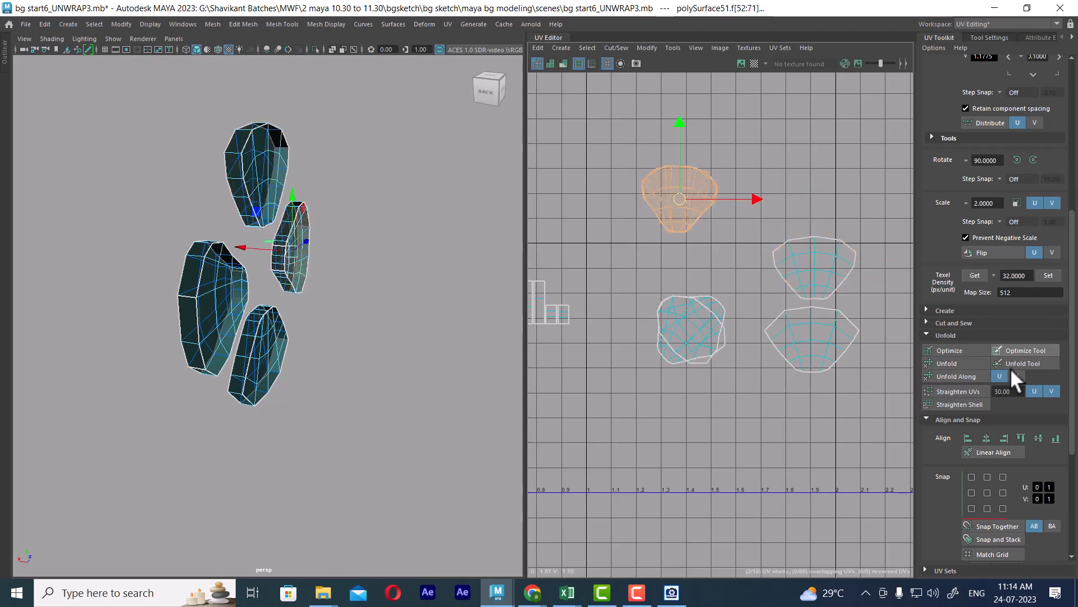
pyautogui.scroll(-3, 958, 466)
pyautogui.scroll(-1, 957, 489)
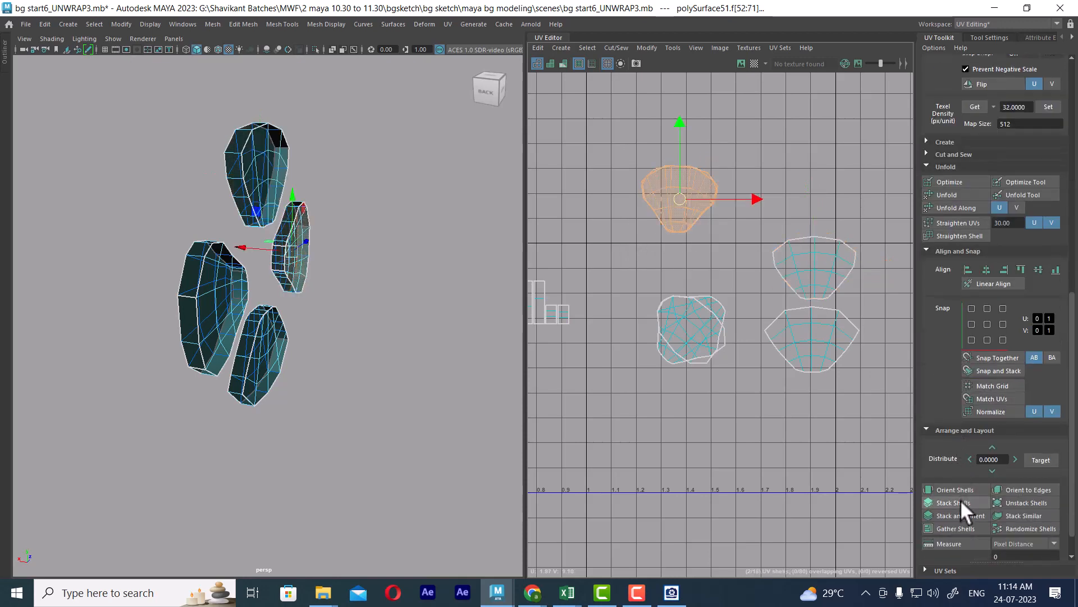
pyautogui.click(961, 490)
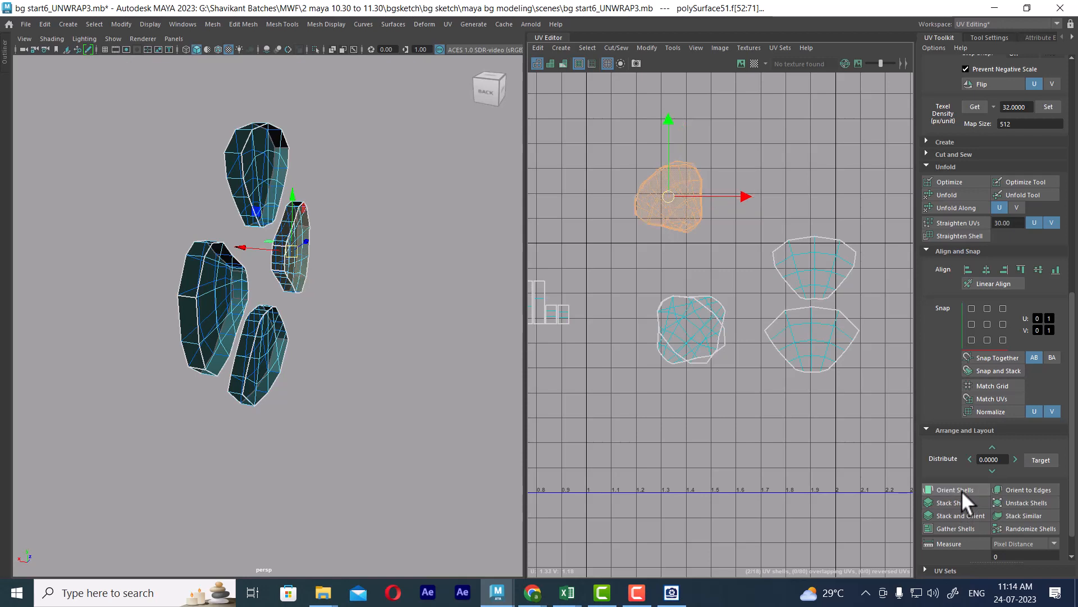
pyautogui.click(964, 498)
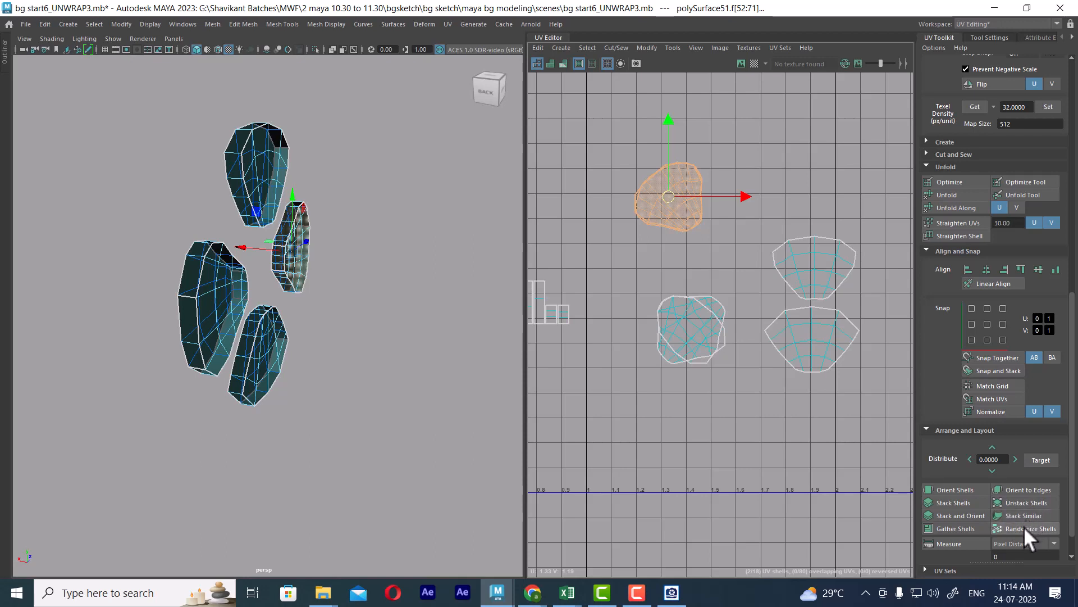
pyautogui.click(949, 516)
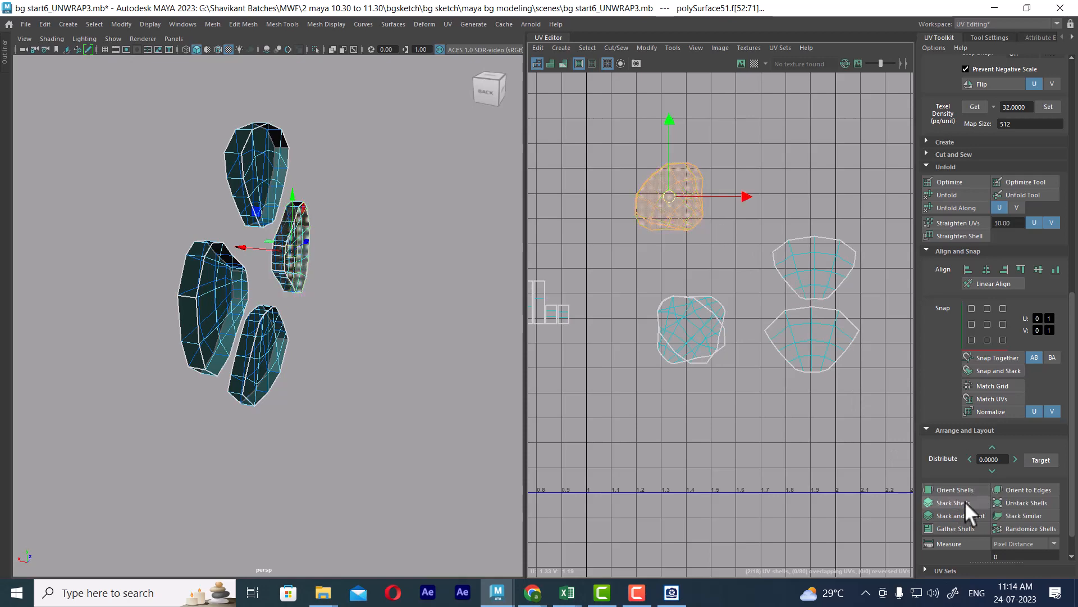
# - Separate the tilted overlapping pair by moving one of its large shells diagonally up and away from the other
pyautogui.keyDown('alt'); pyautogui.moveTo(631, 200); pyautogui.dragTo(758, 303, button='right'); pyautogui.keyUp('alt')
pyautogui.click(773, 316)
pyautogui.click(734, 205)
pyautogui.moveTo(705, 193); pyautogui.dragTo(802, 137)
# - Examine which side of the largest piece each of the two separated shells belongs to
pyautogui.click(719, 198)
pyautogui.click(820, 169)
pyautogui.keyDown('alt'); pyautogui.moveTo(449, 263); pyautogui.dragTo(376, 292); pyautogui.keyUp('alt')
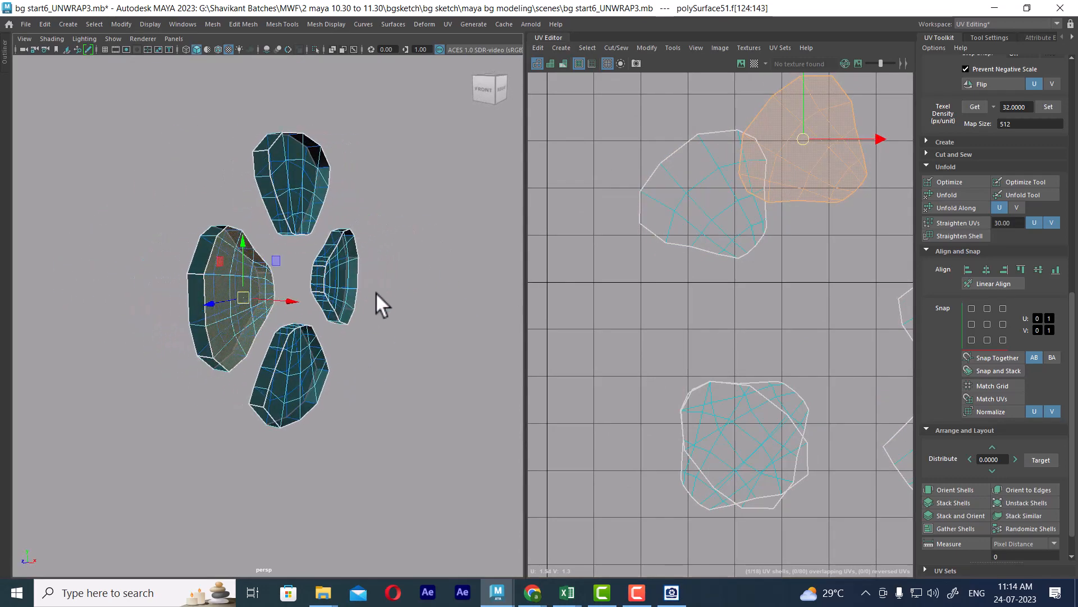
pyautogui.click(726, 195)
pyautogui.click(801, 177)
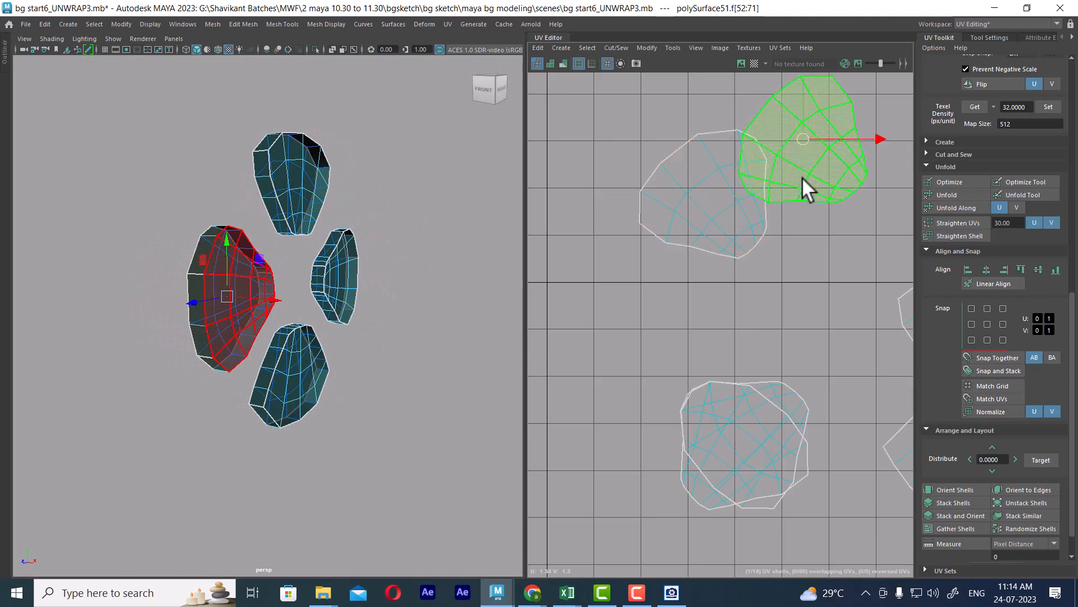
pyautogui.click(701, 204)
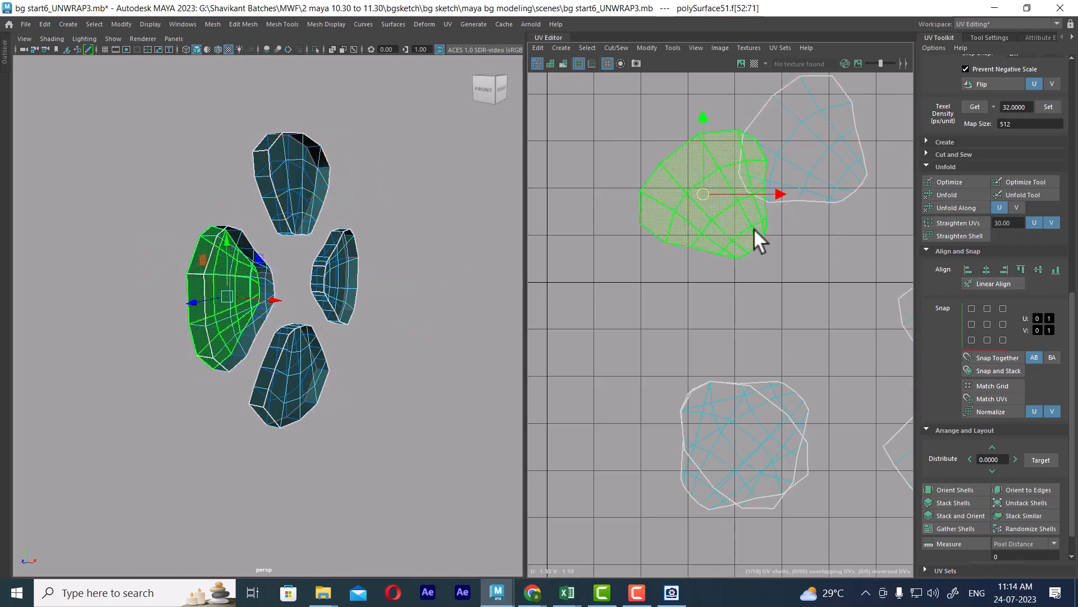
pyautogui.click(807, 139)
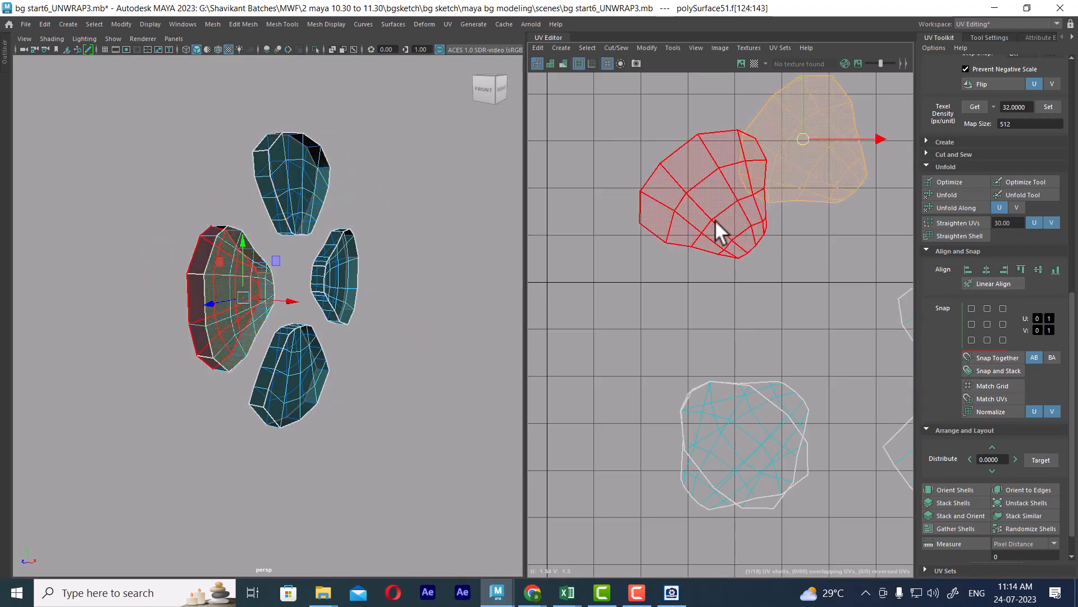
# - Rotate the two separated shells of the largest piece until both stand upright with their narrow ends down
pyautogui.keyDown('shift'); pyautogui.click(715, 220); pyautogui.keyUp('shift')
pyautogui.press('e')
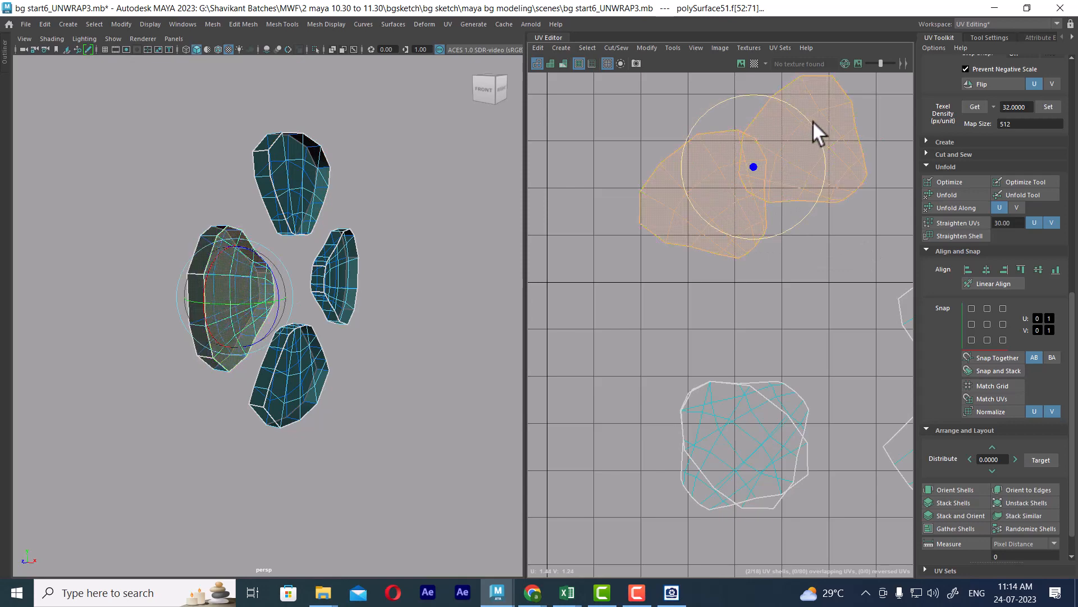
pyautogui.moveTo(813, 122); pyautogui.dragTo(828, 170)
pyautogui.click(680, 143)
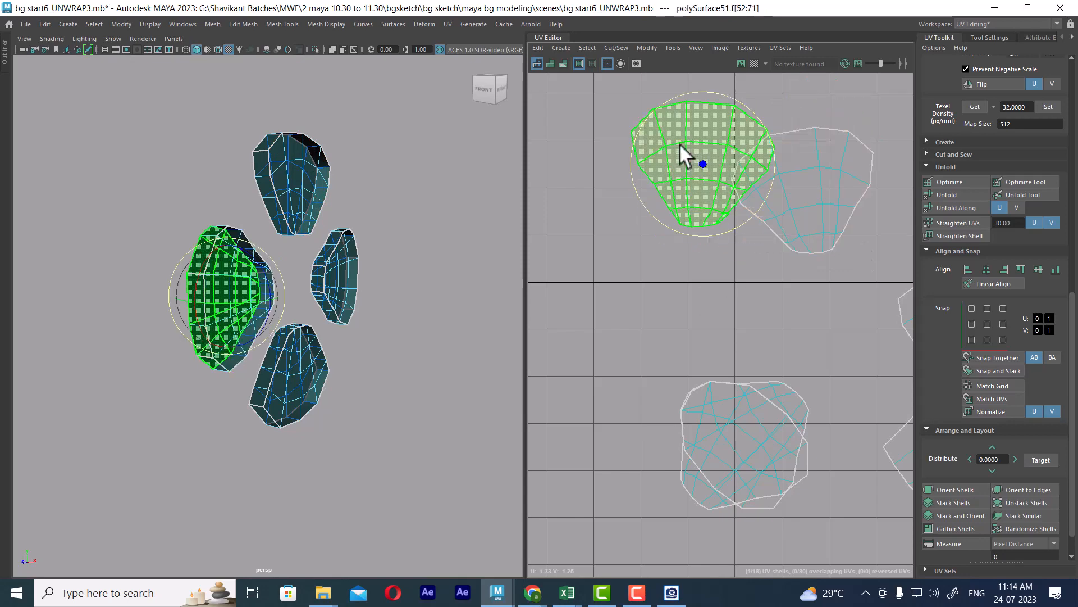
pyautogui.click(819, 185)
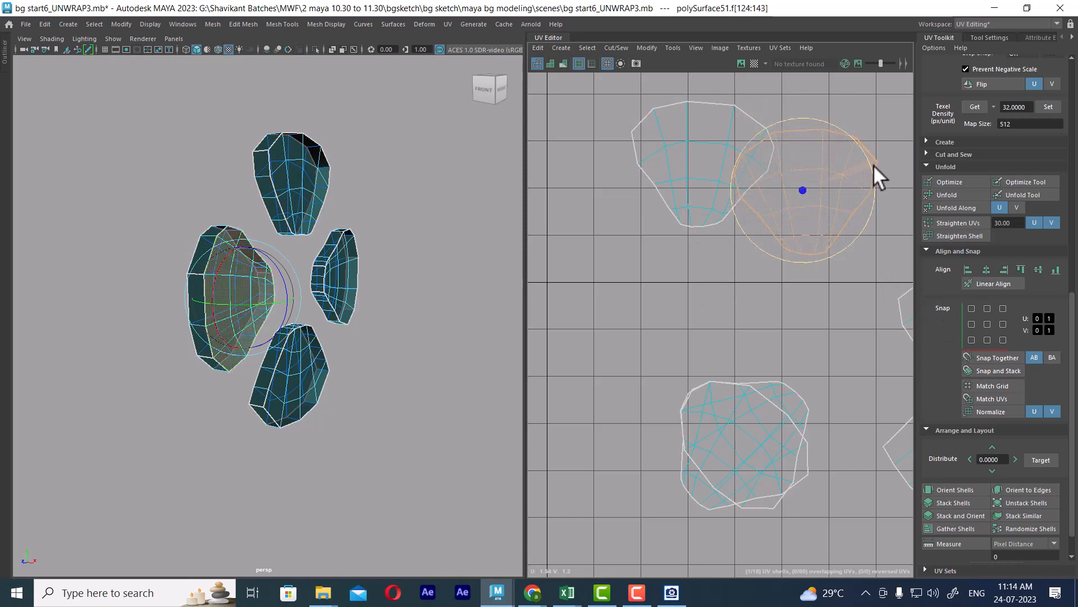
# - Stack the largest piece's two upright shells and place the stack at the head of the shell column
pyautogui.keyDown('shift'); pyautogui.click(675, 161); pyautogui.keyUp('shift')
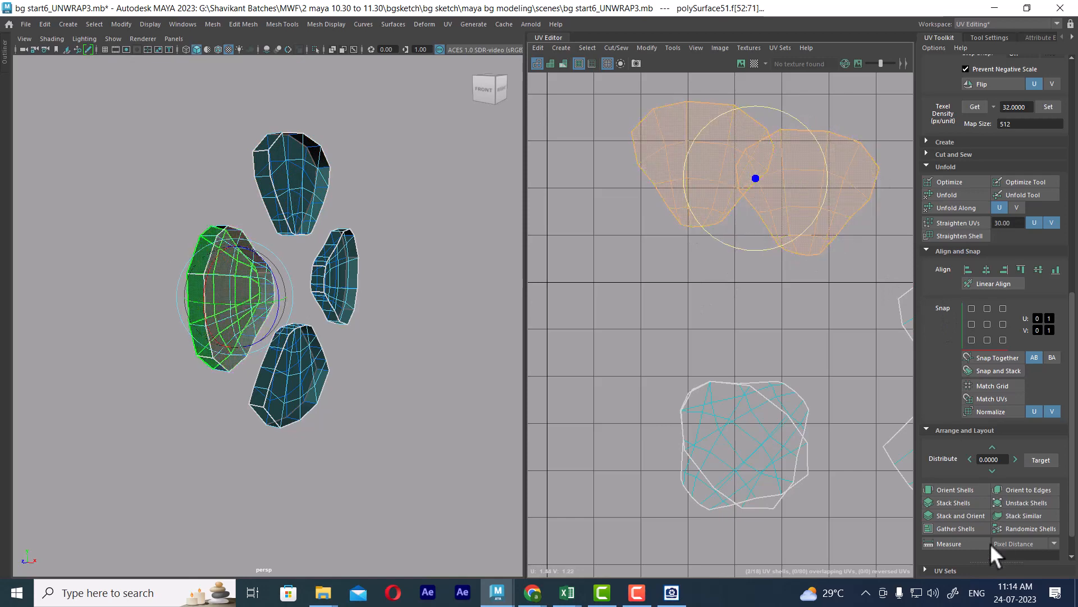
pyautogui.click(951, 498)
pyautogui.scroll(-4, 692, 279)
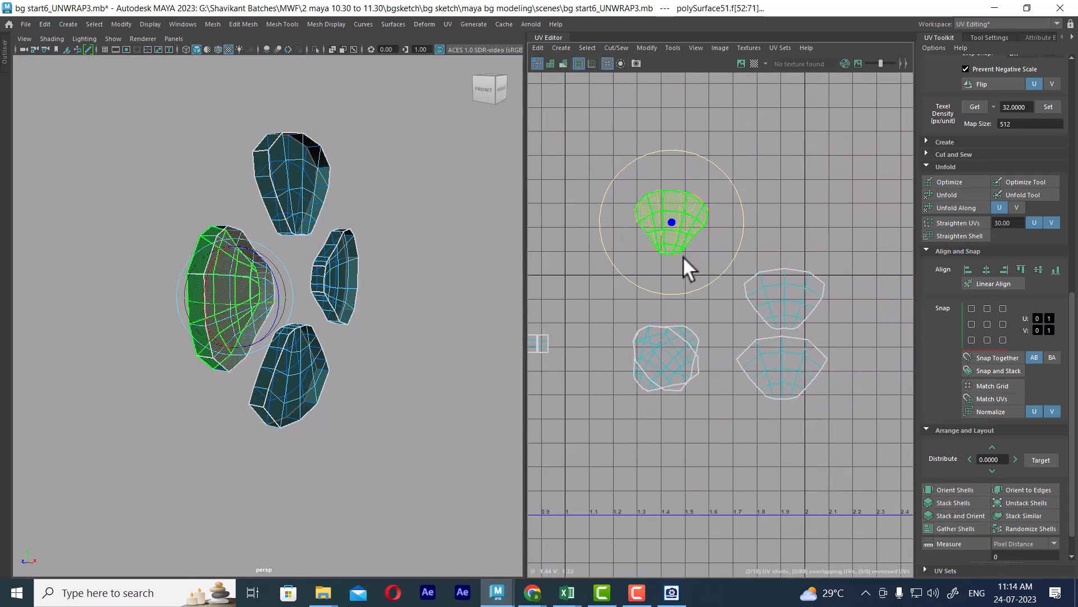
pyautogui.press('w')
pyautogui.moveTo(672, 222); pyautogui.dragTo(783, 225)
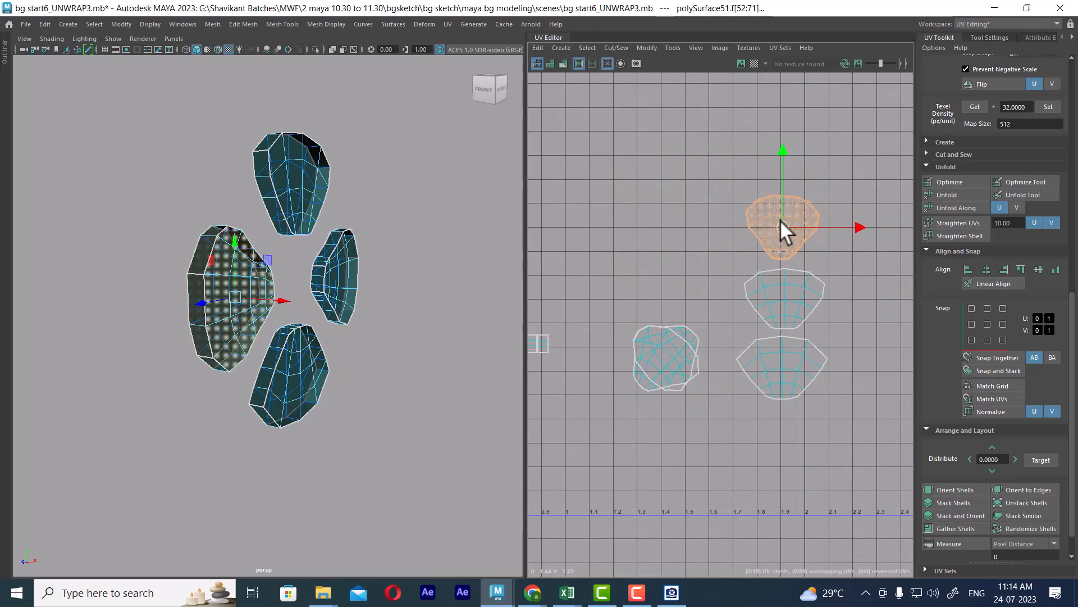
# - Rotate each large shell in the remaining misaligned pair upright, with its narrow end pointing down
pyautogui.click(684, 368)
pyautogui.keyDown('alt'); pyautogui.moveTo(683, 368); pyautogui.dragTo(695, 271, button='middle'); pyautogui.keyUp('alt')
pyautogui.scroll(3, 690, 261)
pyautogui.press('e')
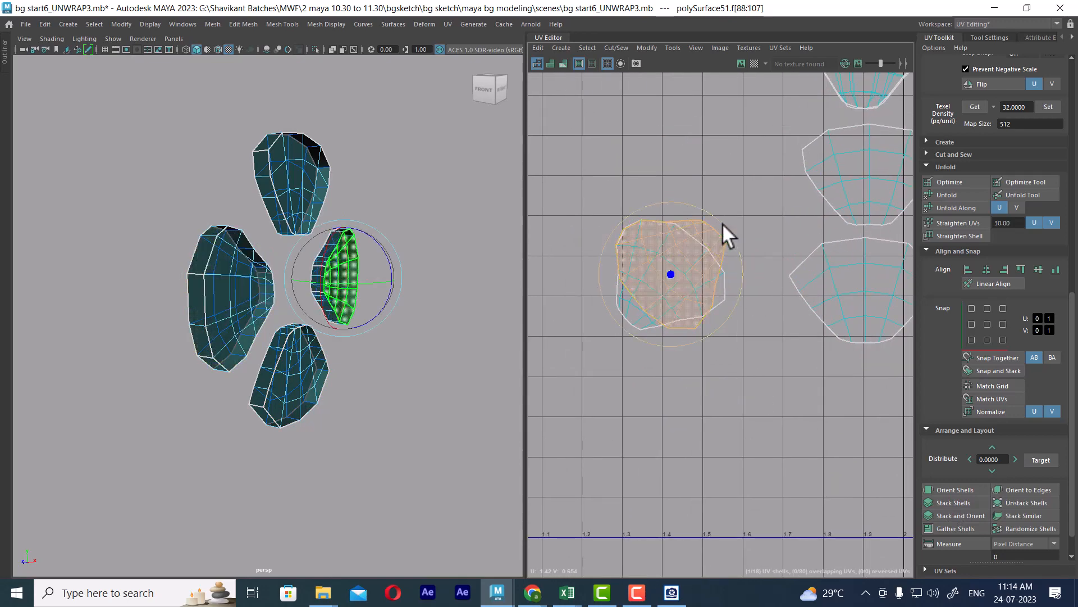
pyautogui.moveTo(722, 224); pyautogui.dragTo(668, 454)
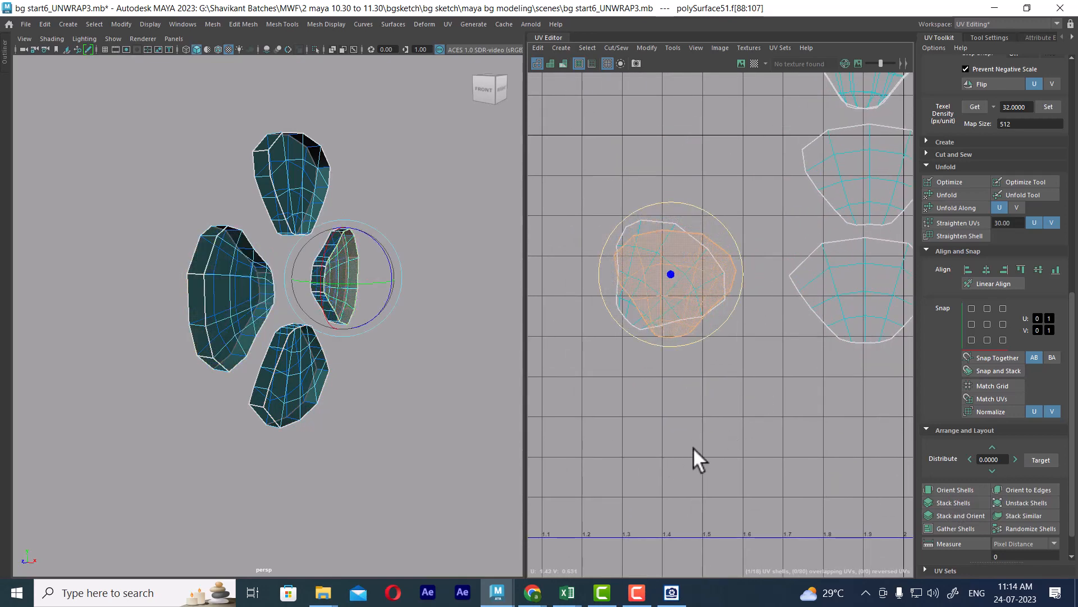
pyautogui.click(693, 447)
pyautogui.click(650, 249)
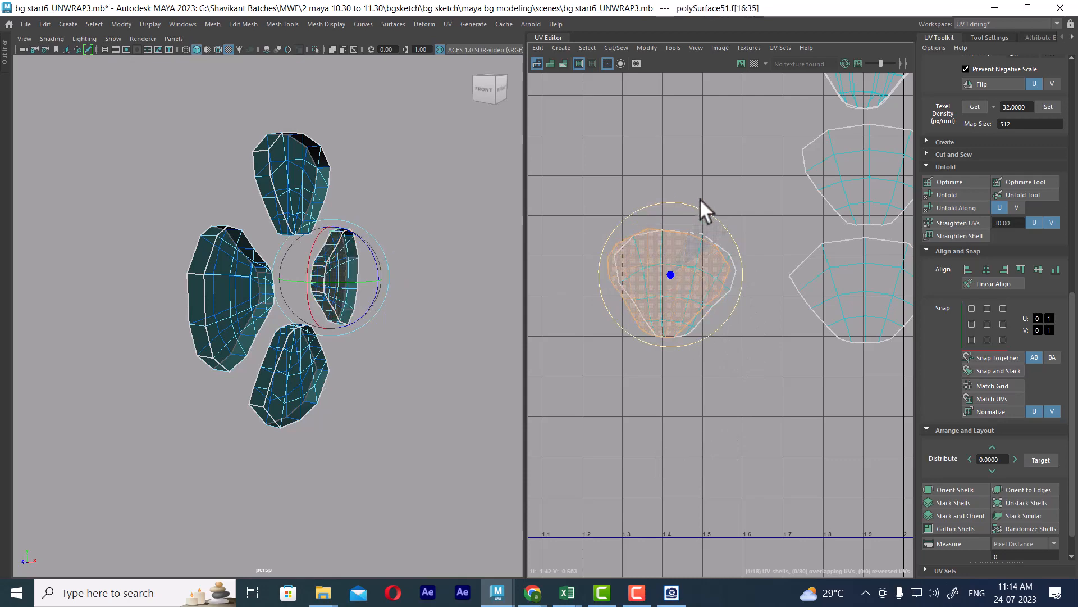
# - Stack the last pair of upright large shells and place the stack above the other stacks in the column
pyautogui.press('w')
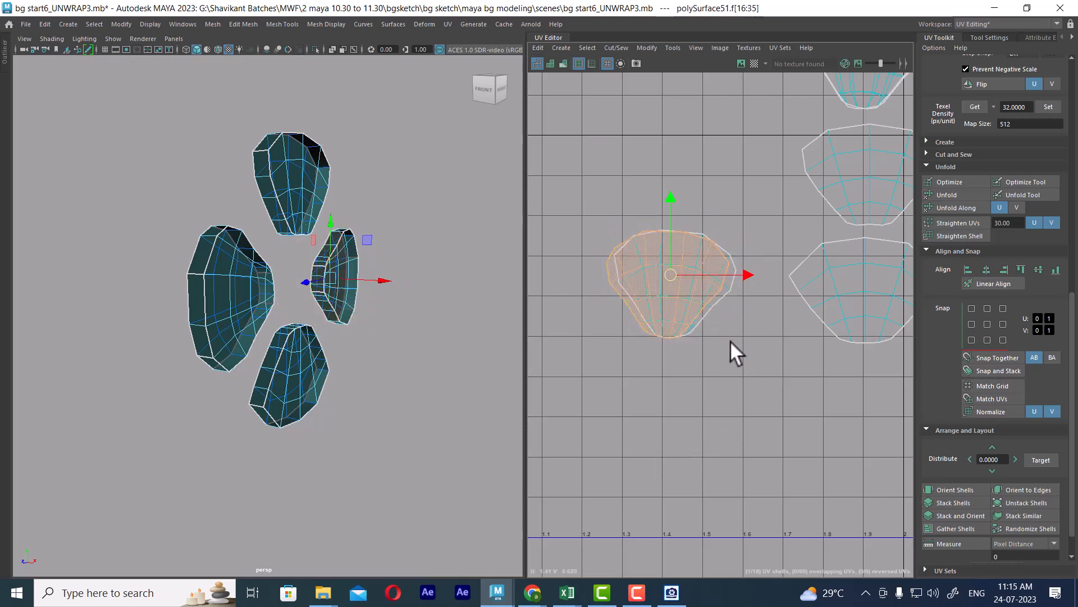
pyautogui.keyDown('shift'); pyautogui.click(722, 288); pyautogui.keyUp('shift')
pyautogui.click(961, 503)
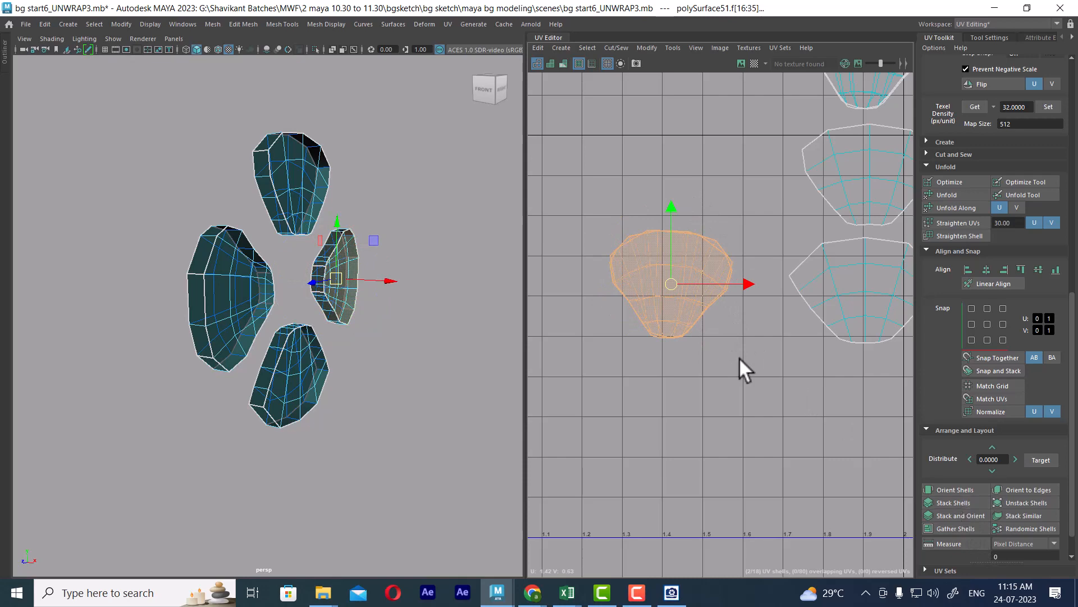
pyautogui.scroll(-3, 739, 357)
pyautogui.moveTo(690, 343); pyautogui.dragTo(803, 148)
# - Move the lowest long rim strip away from the short strips to a free spot beside the shell column
pyautogui.scroll(-3, 823, 375)
pyautogui.keyDown('alt'); pyautogui.moveTo(627, 364); pyautogui.dragTo(658, 306, button='middle'); pyautogui.keyUp('alt')
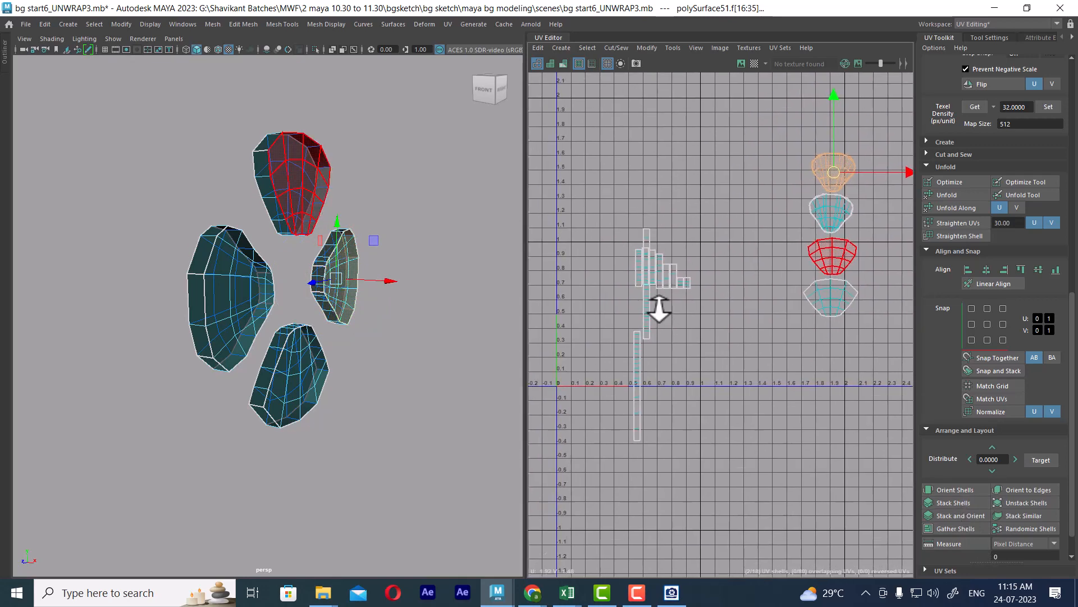
pyautogui.scroll(2, 659, 306)
pyautogui.click(639, 413)
pyautogui.moveTo(630, 419); pyautogui.dragTo(823, 293)
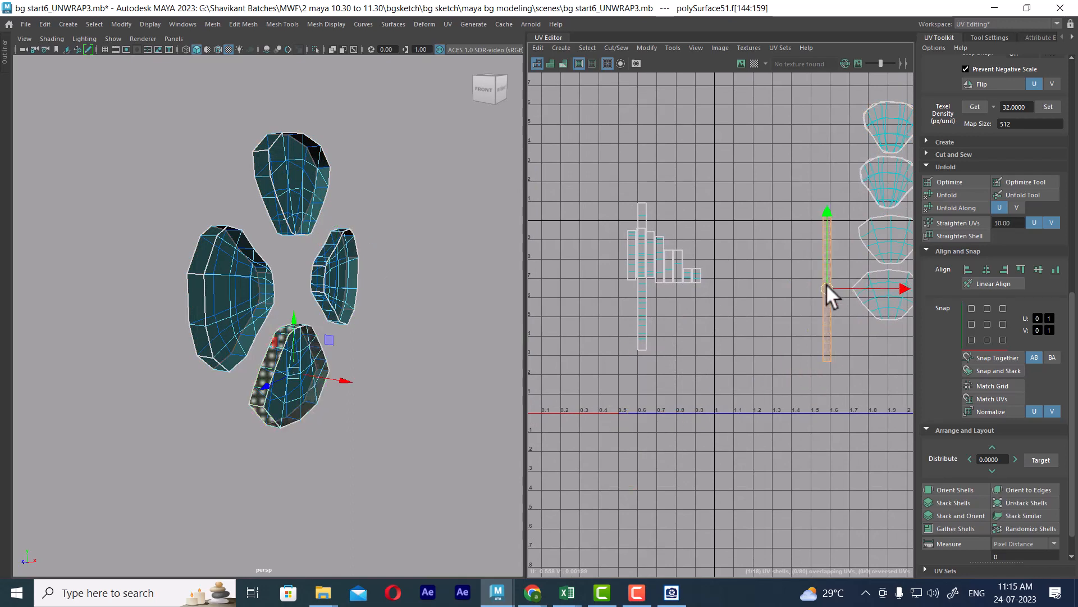
# - Stack the two long rim strips on each other and move the stack over beside the shell column
pyautogui.click(649, 321)
pyautogui.keyDown('shift'); pyautogui.click(818, 318); pyautogui.keyUp('shift')
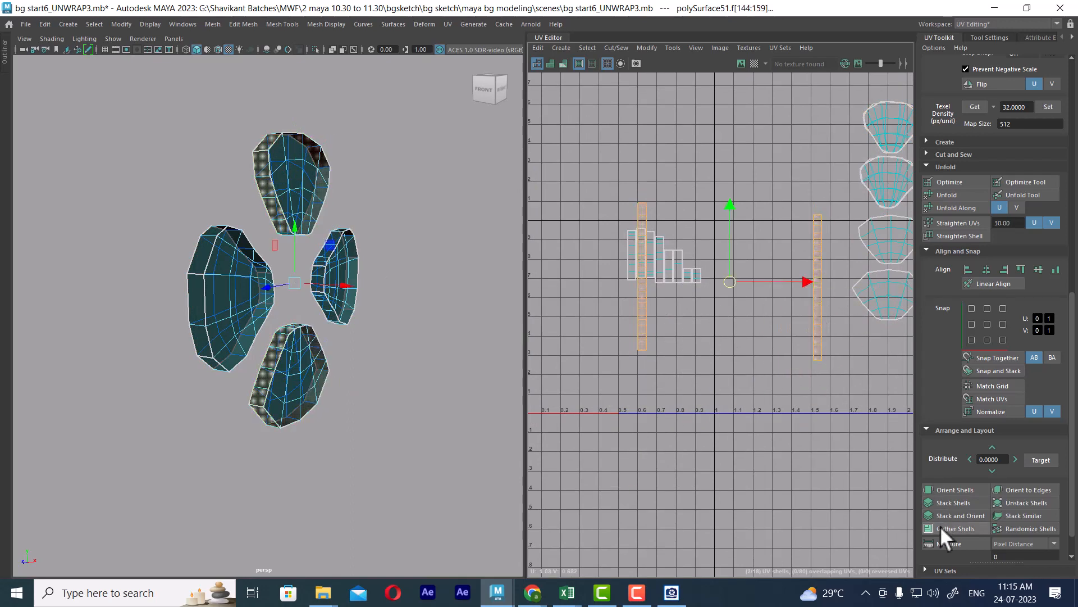
pyautogui.click(954, 501)
pyautogui.moveTo(743, 288); pyautogui.dragTo(831, 226)
# - Sew the adjoining strip segment onto the end of the second rim strip of the group of short strips
pyautogui.scroll(4, 747, 339)
pyautogui.keyDown('alt'); pyautogui.moveTo(704, 297); pyautogui.dragTo(754, 284, button='middle'); pyautogui.keyUp('alt')
pyautogui.scroll(4, 753, 284)
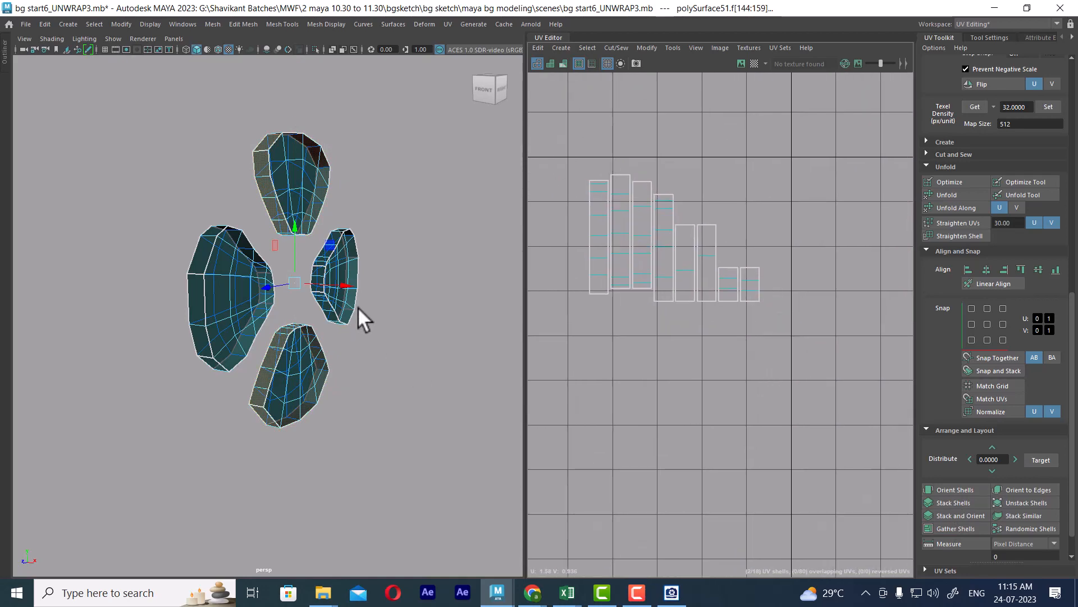
pyautogui.keyDown('alt'); pyautogui.moveTo(326, 316); pyautogui.dragTo(241, 265); pyautogui.keyUp('alt')
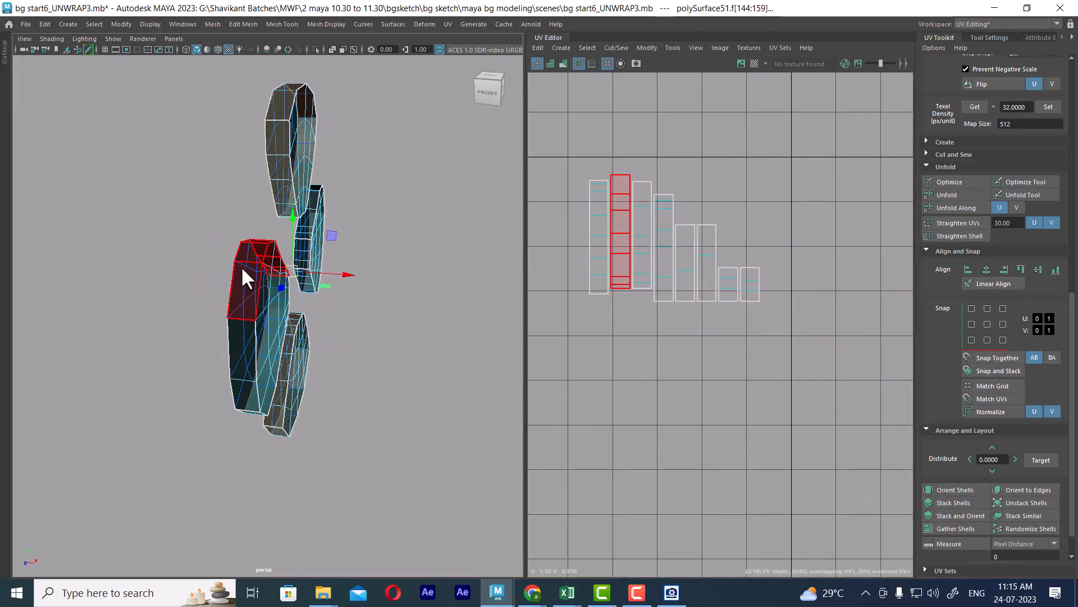
pyautogui.click(246, 262)
pyautogui.scroll(2, 692, 283)
pyautogui.keyDown('ctrl'); pyautogui.moveTo(761, 226); pyautogui.dragTo(696, 252, button='right'); pyautogui.keyUp('ctrl')
pyautogui.keyDown('alt'); pyautogui.moveTo(624, 145); pyautogui.dragTo(690, 198, button='middle'); pyautogui.keyUp('alt')
pyautogui.click(676, 210)
pyautogui.press('g')
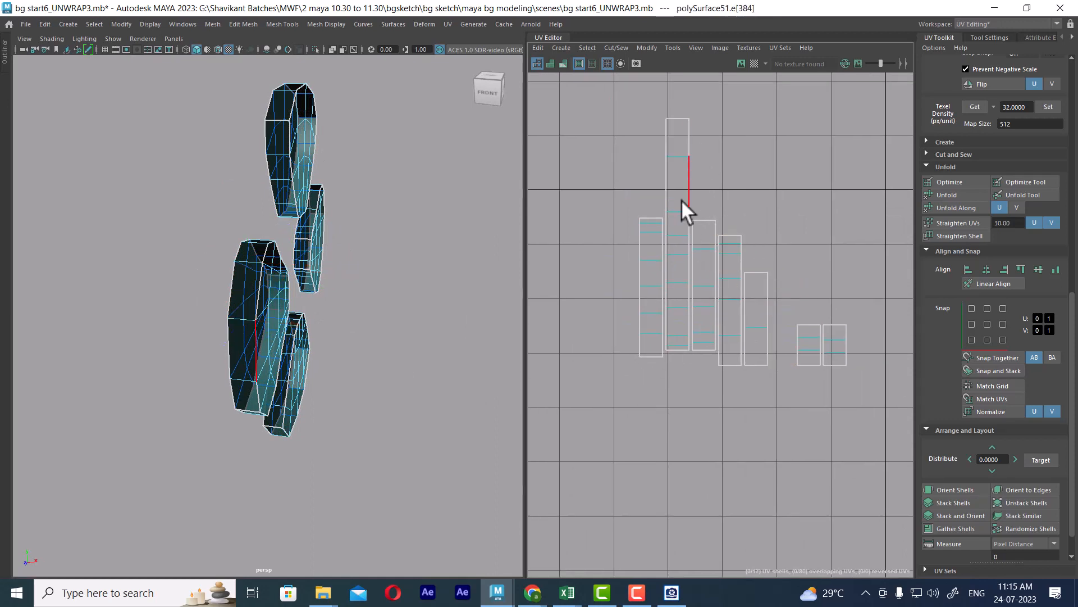
# - Sew two more matching segments onto the end of the growing rim strip to make one continuous strip
pyautogui.click(680, 114)
pyautogui.press('g')
pyautogui.keyDown('alt'); pyautogui.moveTo(702, 302); pyautogui.dragTo(727, 390, button='middle'); pyautogui.keyUp('alt')
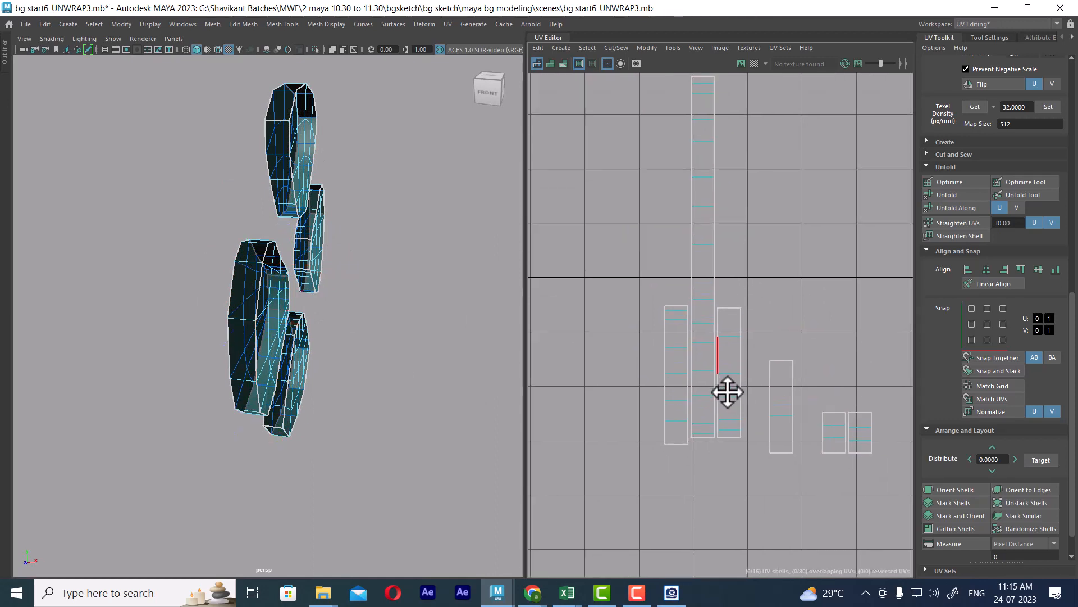
pyautogui.scroll(-2, 737, 338)
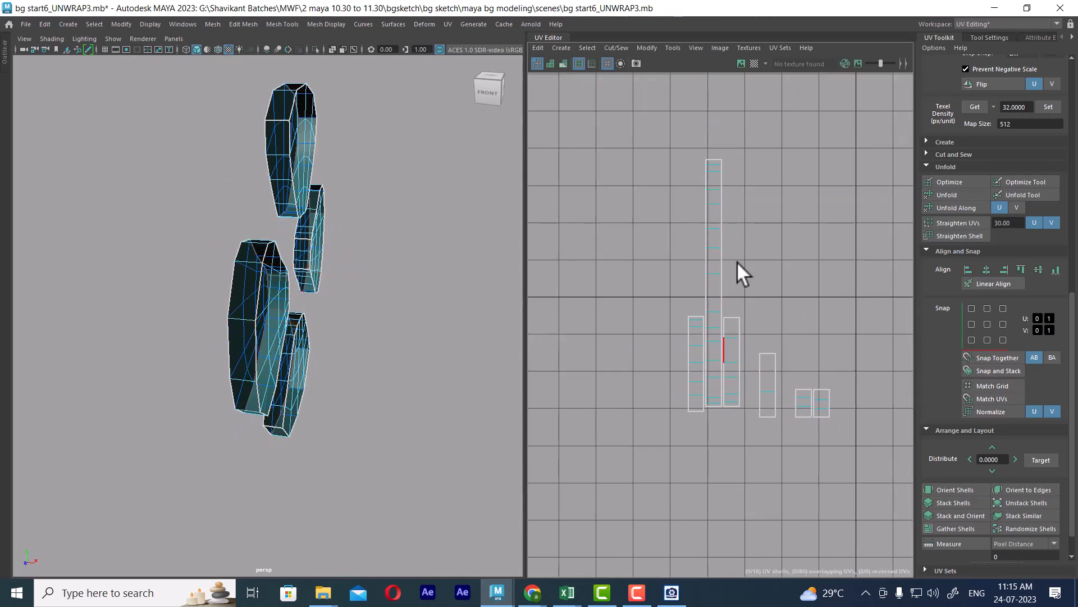
pyautogui.click(712, 160)
pyautogui.press('g')
# - Sew the four leftover short strips end to end into a second continuous rim strip
pyautogui.click(729, 316)
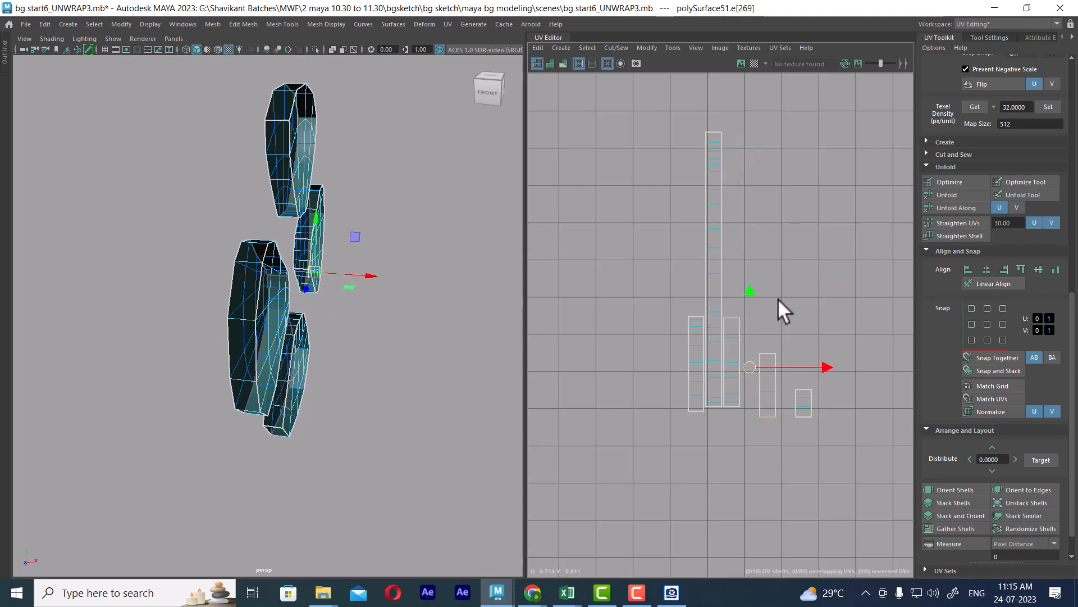
pyautogui.press('g')
pyautogui.click(729, 257)
pyautogui.press('g')
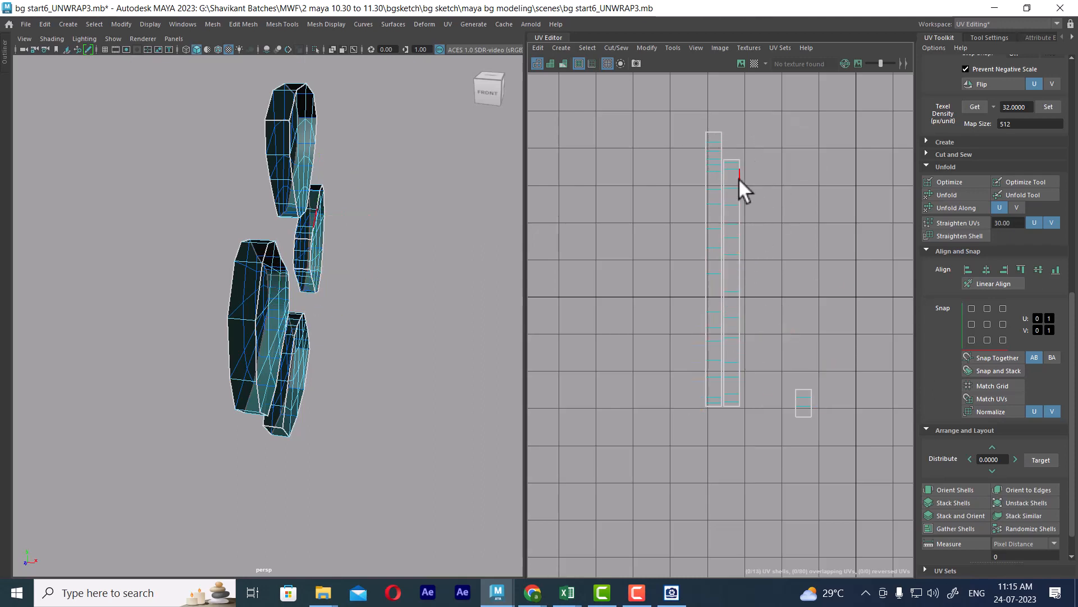
pyautogui.click(731, 162)
pyautogui.click(733, 158)
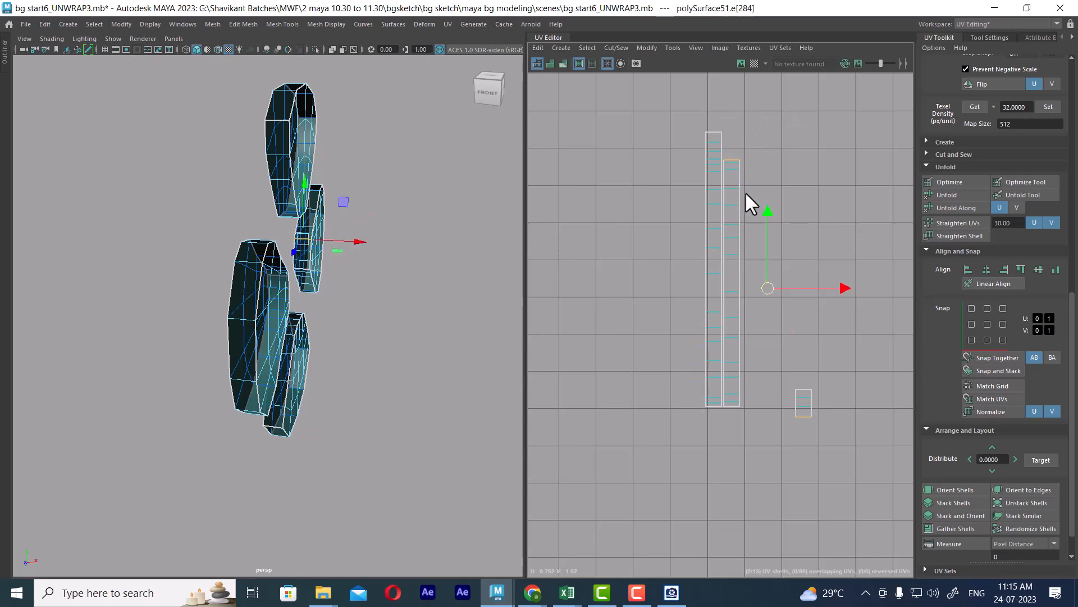
pyautogui.press('g')
# - Try to stack the two newly sewn rim strips from an edge selection
pyautogui.scroll(-5, 730, 175)
pyautogui.keyDown('alt'); pyautogui.moveTo(696, 167); pyautogui.dragTo(672, 200, button='middle'); pyautogui.keyUp('alt')
pyautogui.scroll(3, 708, 216)
pyautogui.moveTo(735, 160); pyautogui.dragTo(665, 413)
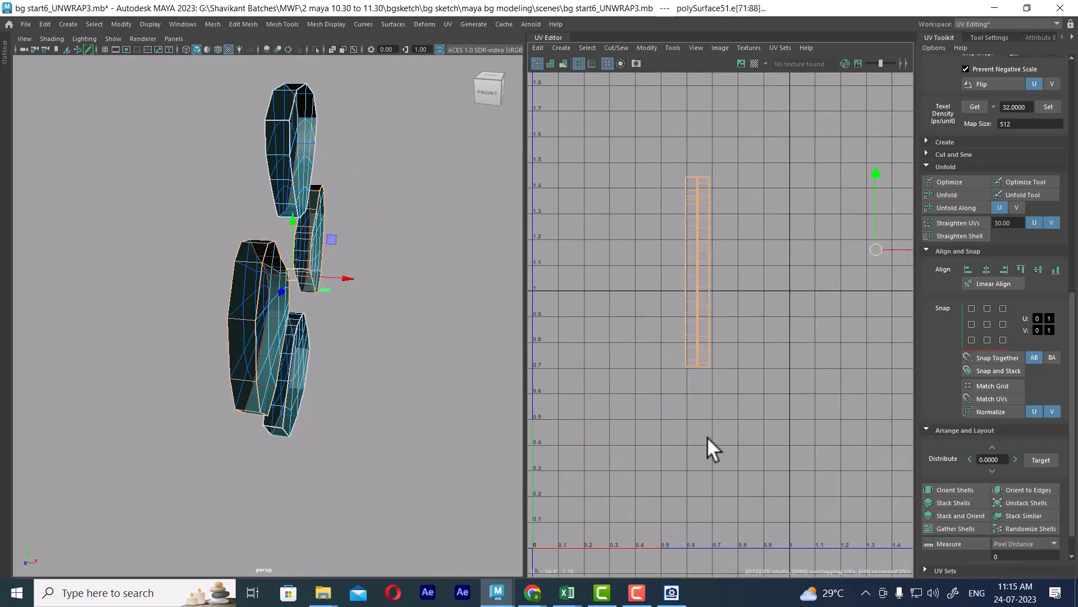
pyautogui.click(961, 501)
pyautogui.keyDown('alt'); pyautogui.moveTo(792, 404); pyautogui.dragTo(666, 373, button='middle'); pyautogui.keyUp('alt')
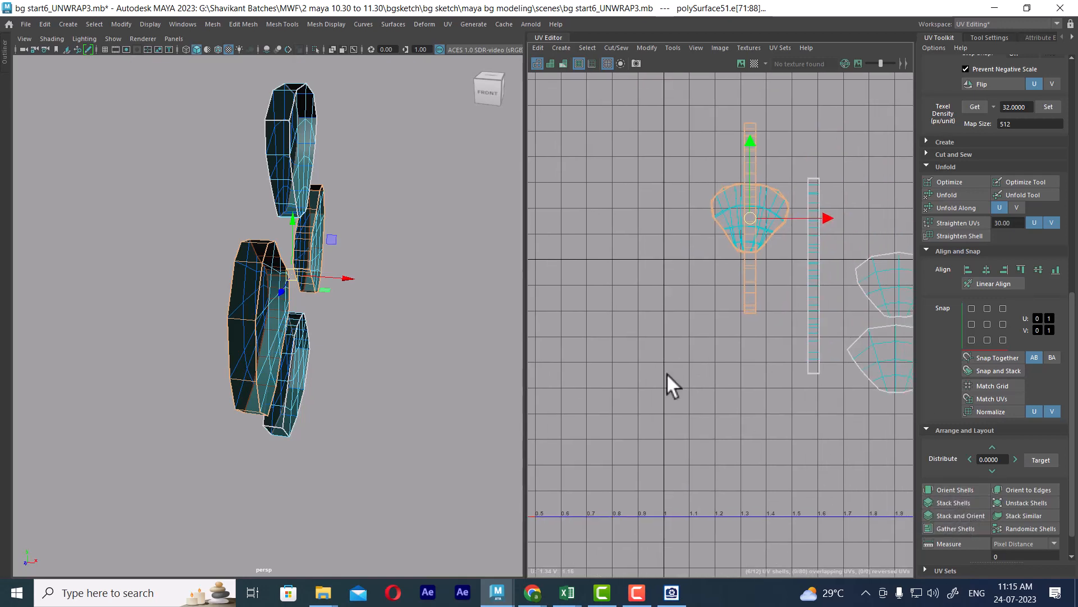
pyautogui.hotkey('ctrl', 'z')
pyautogui.keyDown('alt'); pyautogui.moveTo(696, 368); pyautogui.dragTo(659, 280, button='right'); pyautogui.keyUp('alt')
pyautogui.click(683, 372)
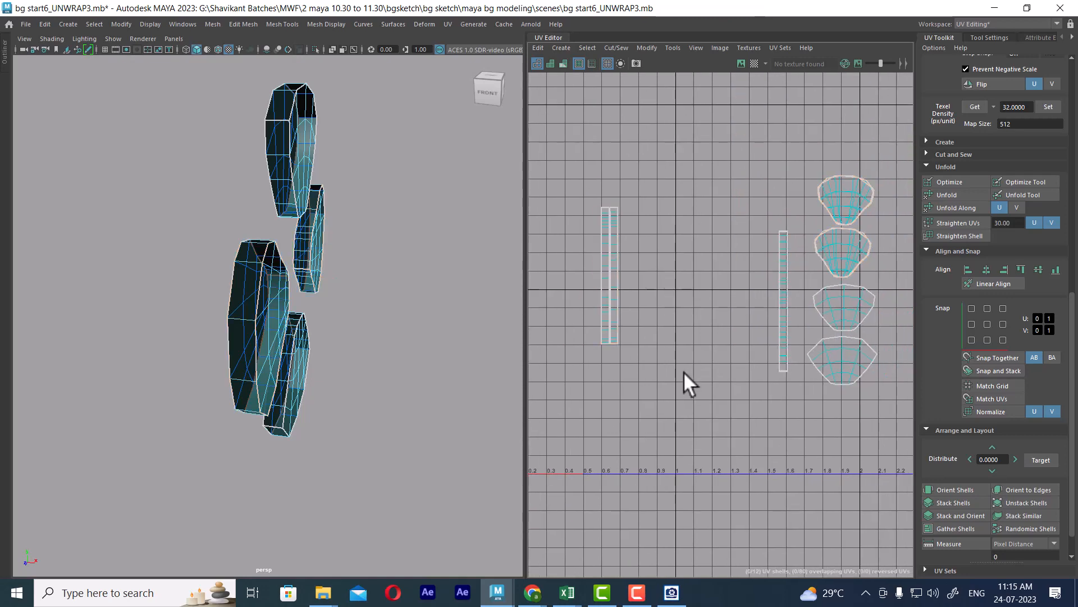
# - Turn on UV shell selection and stack the two newly sewn long rim strips on each other
pyautogui.moveTo(662, 170); pyautogui.dragTo(573, 393)
pyautogui.moveTo(677, 258); pyautogui.dragTo(669, 270, button='right')
pyautogui.click(614, 248)
pyautogui.scroll(10, 982, 132)
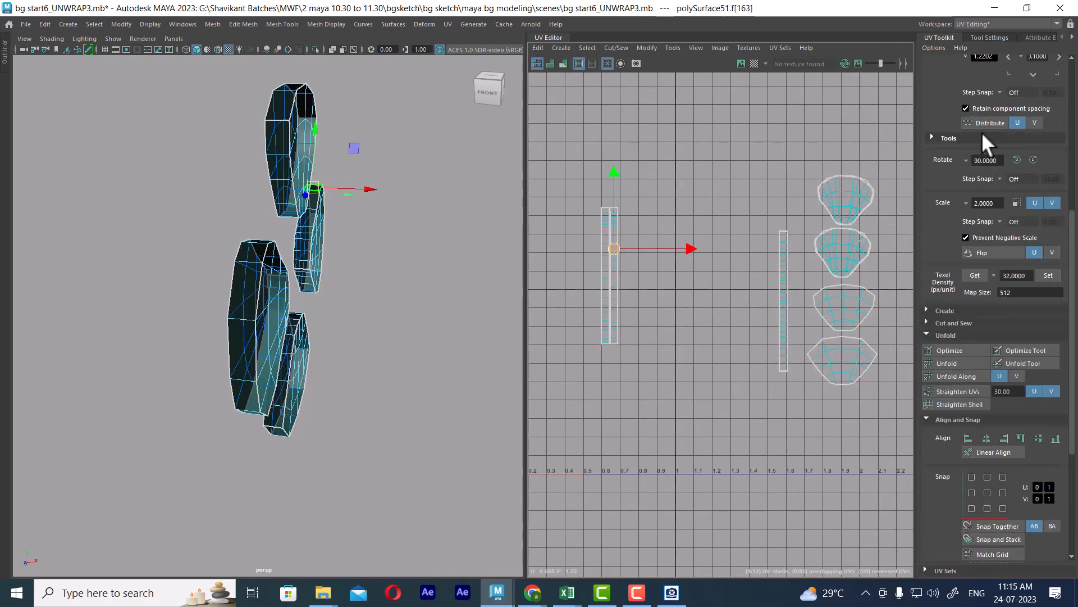
pyautogui.click(1043, 67)
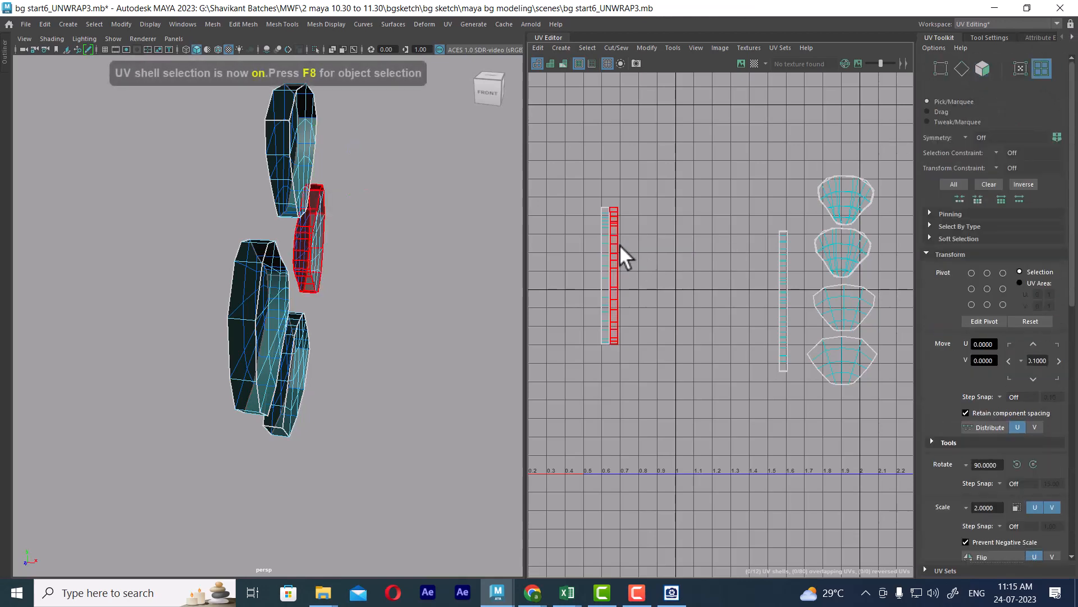
pyautogui.click(605, 258)
pyautogui.scroll(-8, 966, 483)
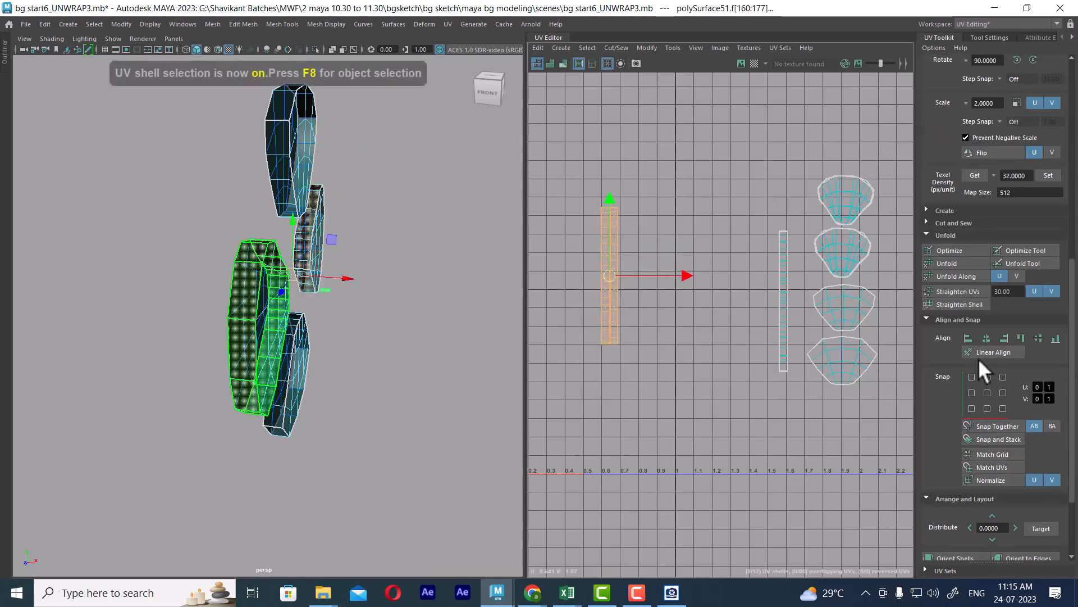
pyautogui.scroll(-3, 978, 358)
pyautogui.click(952, 468)
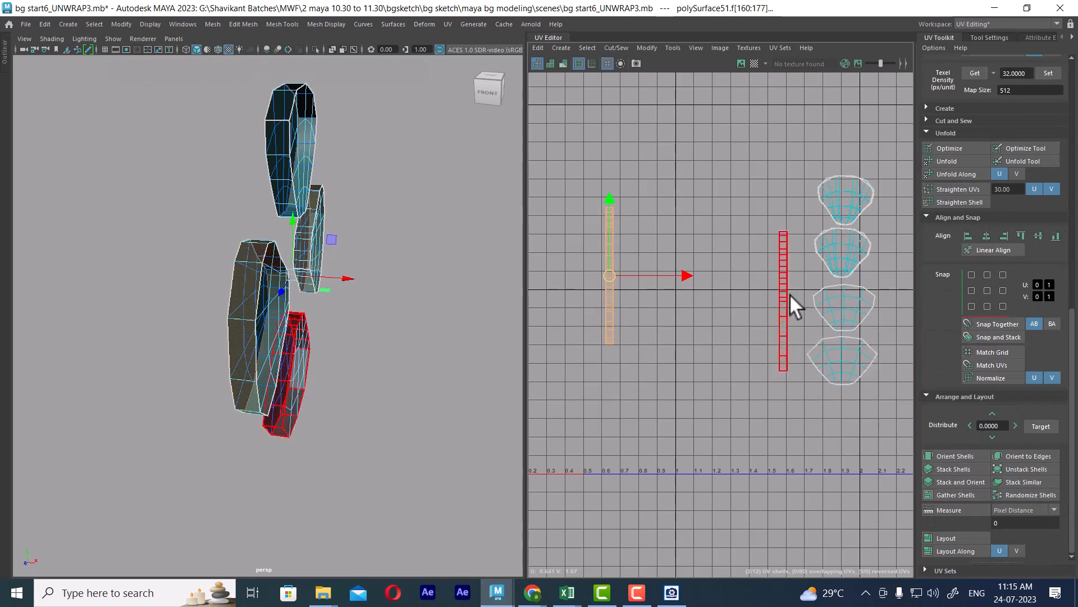
# - Stack both pairs of rim strips together and place the combined stack alongside the large shell column
pyautogui.keyDown('shift'); pyautogui.moveTo(793, 385); pyautogui.dragTo(793, 388); pyautogui.keyUp('shift')
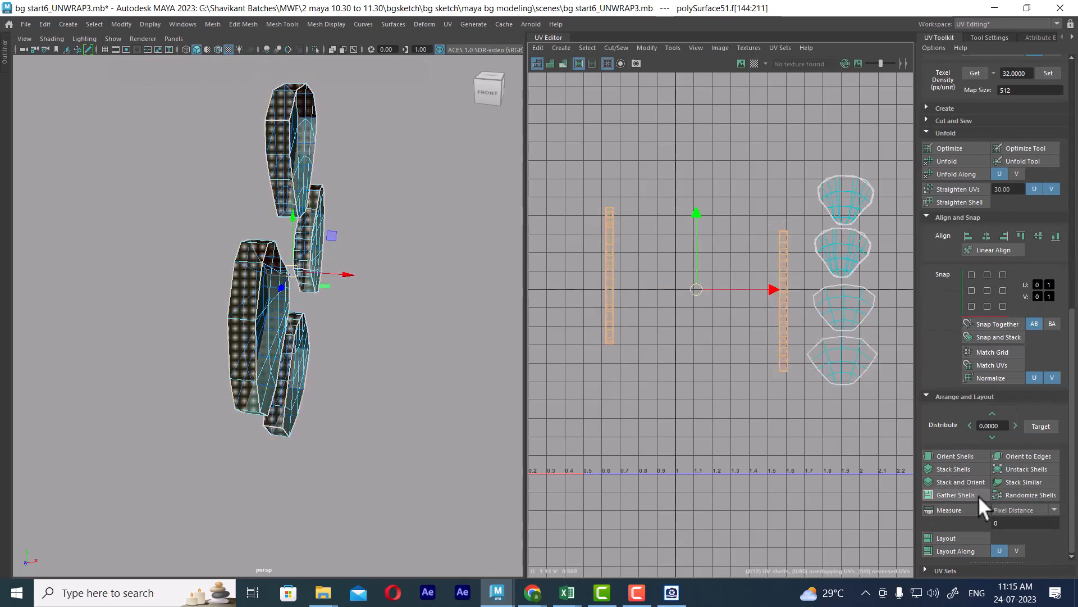
pyautogui.click(966, 469)
pyautogui.keyDown('alt'); pyautogui.moveTo(734, 343); pyautogui.dragTo(650, 298, button='middle'); pyautogui.keyUp('alt')
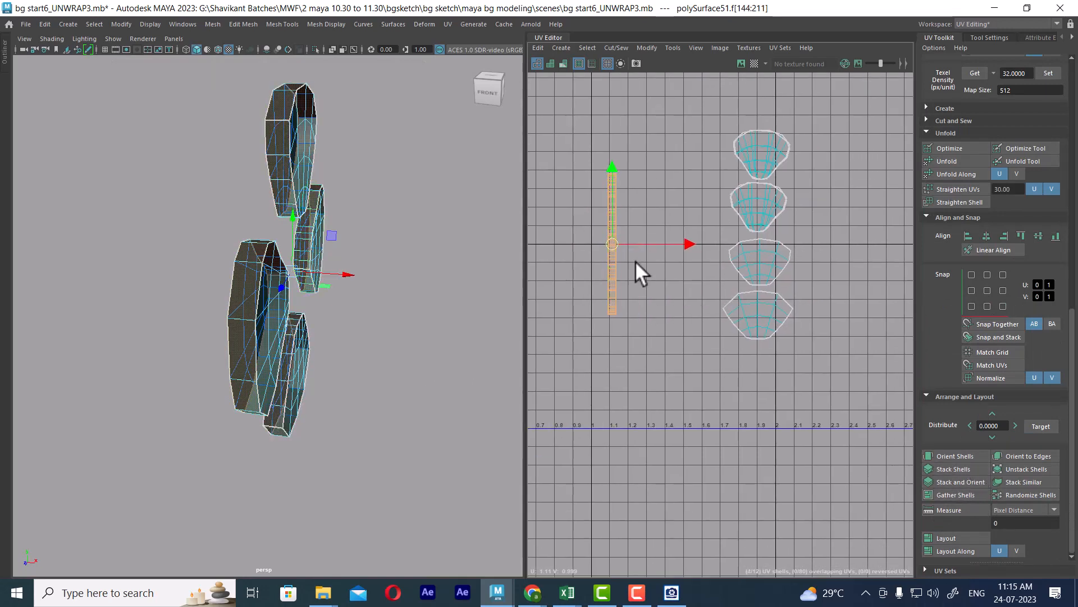
pyautogui.moveTo(643, 248); pyautogui.dragTo(805, 210)
# - Select the whole shell column with the rim strip stack and shift everything further along U past 2
pyautogui.scroll(-2, 756, 392)
pyautogui.keyDown('shift'); pyautogui.moveTo(723, 159); pyautogui.dragTo(777, 326); pyautogui.keyUp('shift')
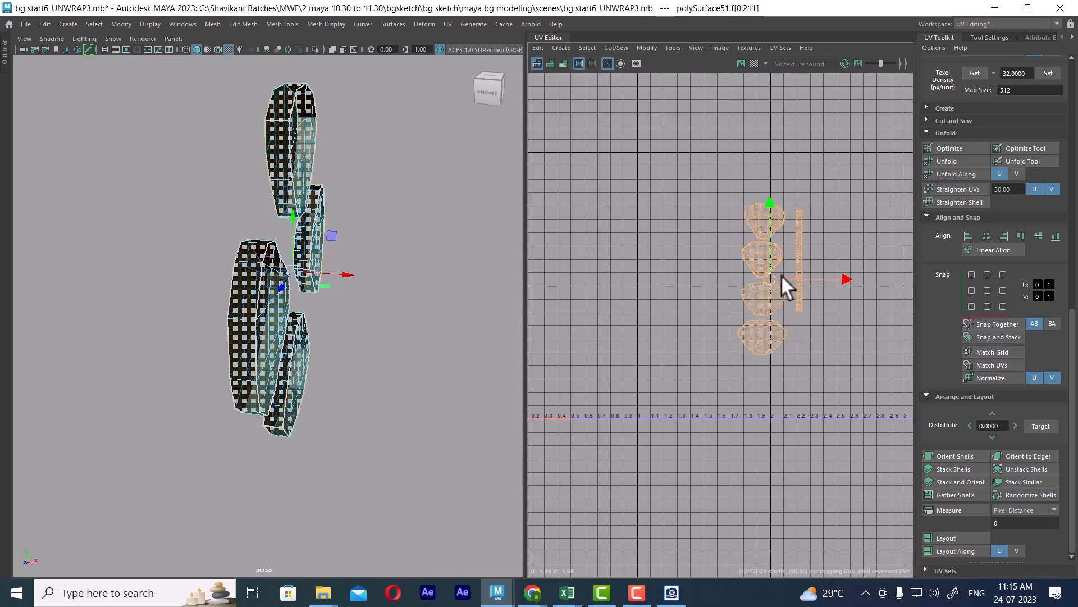
pyautogui.moveTo(781, 275); pyautogui.dragTo(820, 280)
# - Return the mesh to object mode and select the four rounded pieces as one object
pyautogui.keyDown('alt'); pyautogui.moveTo(497, 346); pyautogui.dragTo(349, 332); pyautogui.keyUp('alt')
pyautogui.moveTo(318, 164); pyautogui.dragTo(365, 131, button='right')
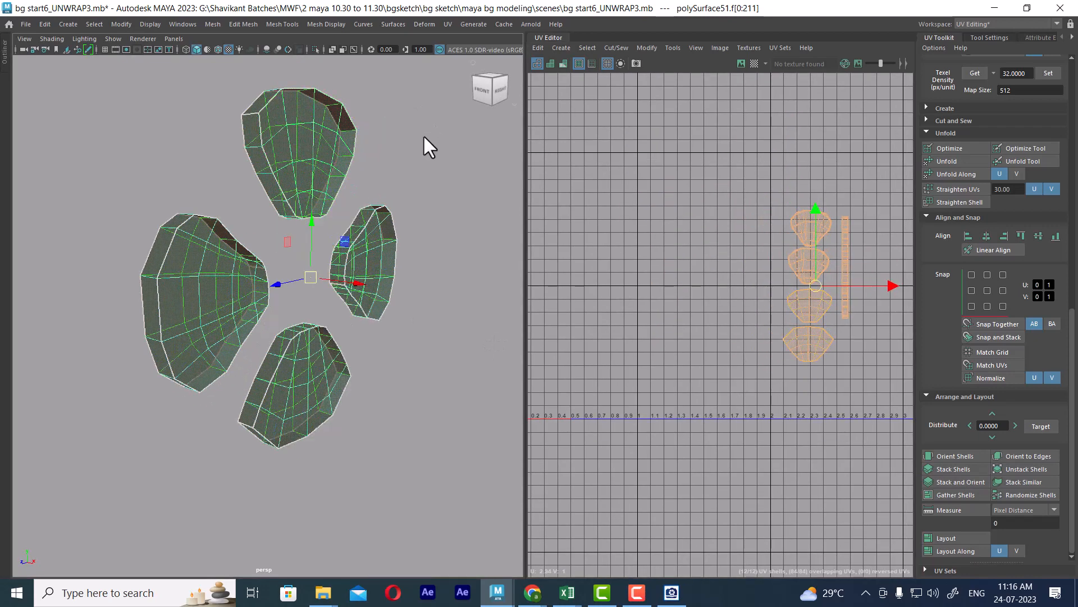
pyautogui.scroll(-4, 369, 248)
pyautogui.scroll(3, 433, 270)
pyautogui.click(405, 143)
pyautogui.click(254, 258)
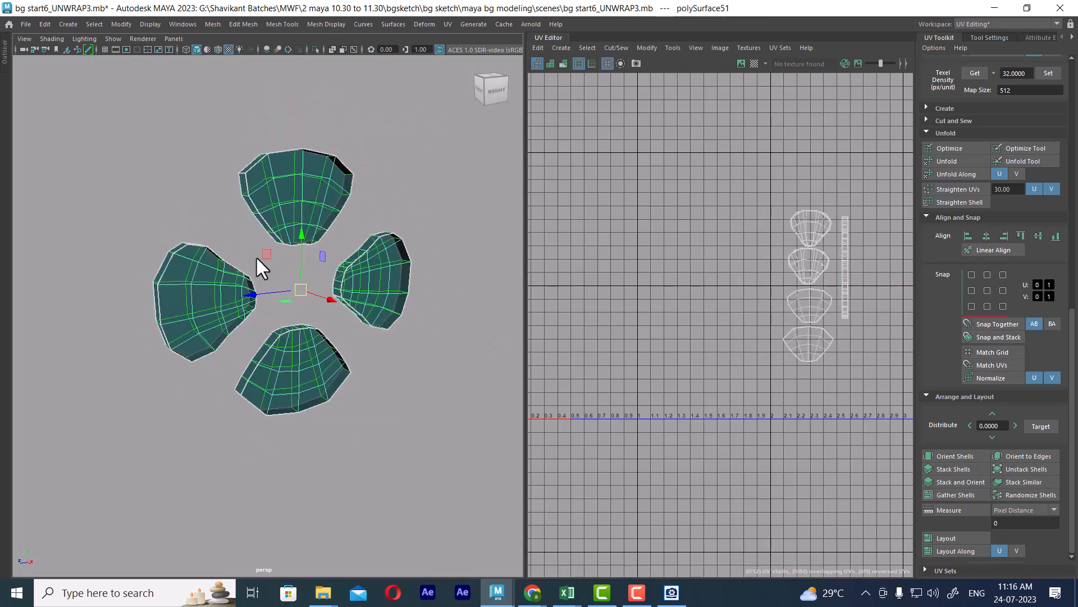
# - Assign the existing CHECKER material to the four pieces and use textured display in the 3D view
pyautogui.moveTo(255, 256); pyautogui.dragTo(326, 371, button='right')
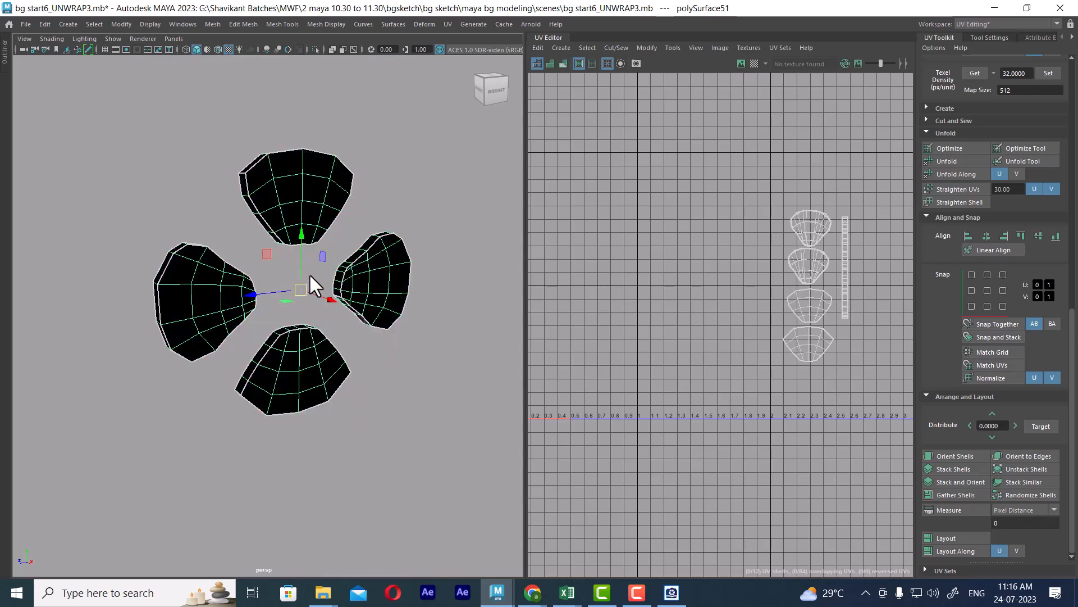
pyautogui.press('6')
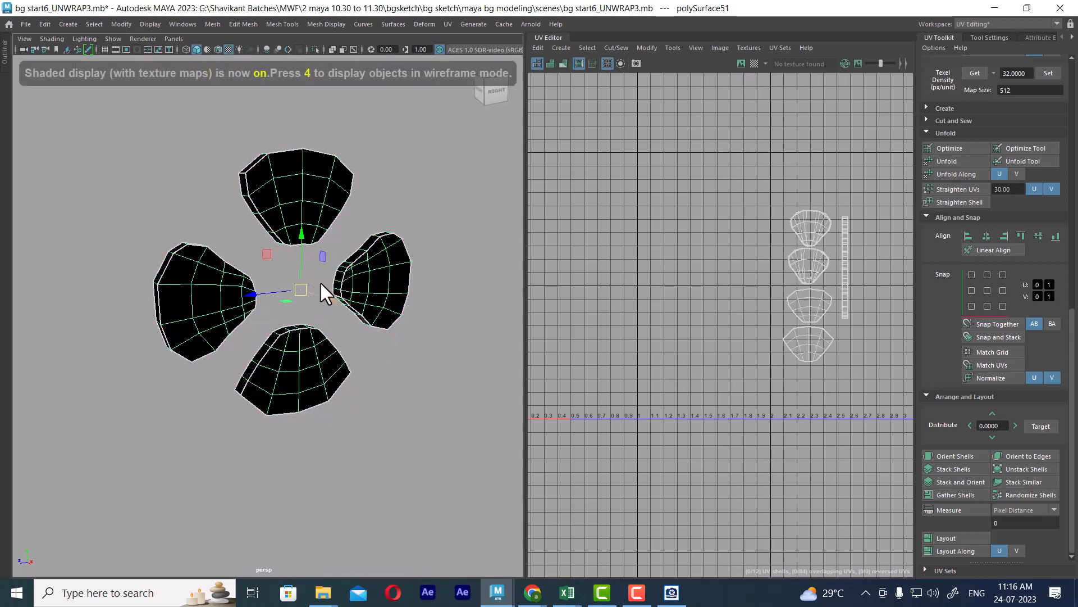
pyautogui.moveTo(319, 281)
pyautogui.mouseDown(button='right')
pyautogui.moveTo(342, 504)
pyautogui.moveTo(357, 512)
pyautogui.moveTo(403, 497)
pyautogui.moveTo(412, 386)
pyautogui.mouseUp(button='right')
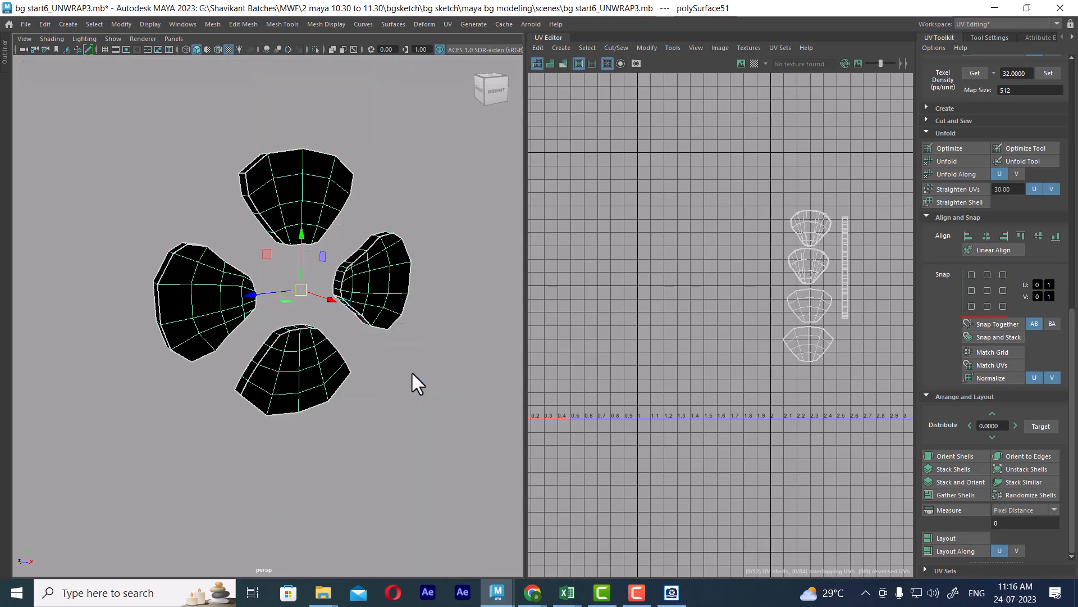
pyautogui.keyDown('alt'); pyautogui.moveTo(411, 371); pyautogui.dragTo(444, 372); pyautogui.keyUp('alt')
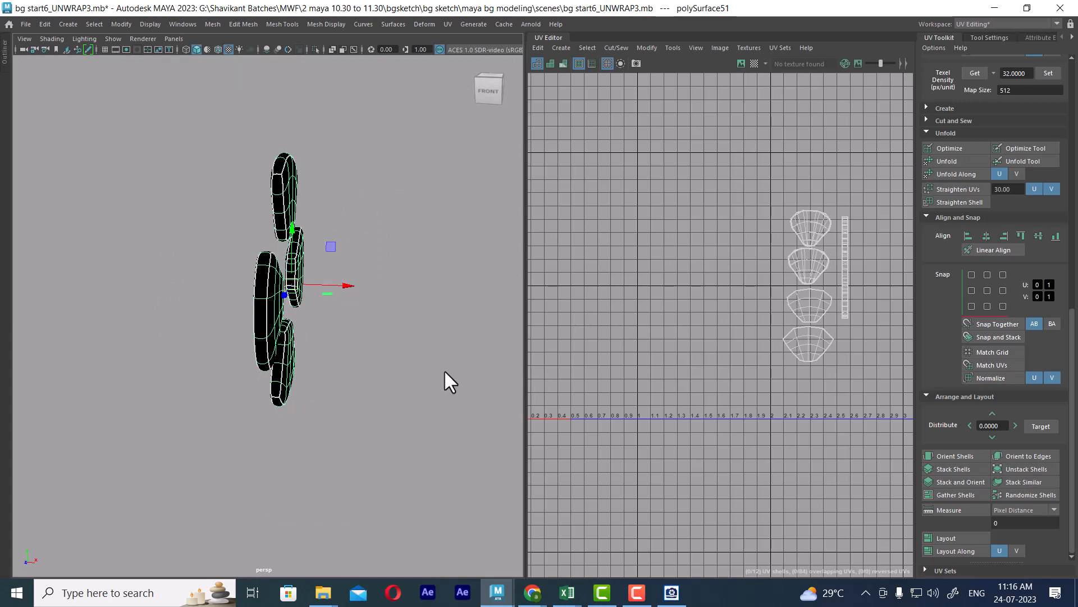
pyautogui.press('4')
pyautogui.press('6')
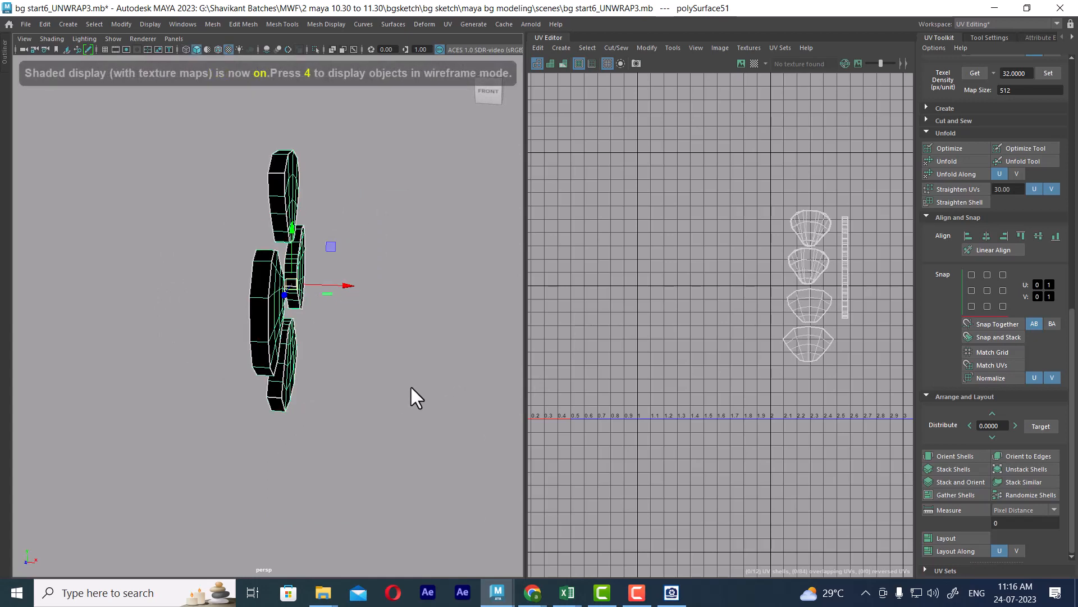
# - Toggle isolation of the four pieces off and on to view them within the full scene
pyautogui.hotkey('ctrl', '1')
pyautogui.keyDown('alt'); pyautogui.moveTo(392, 390); pyautogui.dragTo(322, 325); pyautogui.keyUp('alt')
pyautogui.scroll(-3, 321, 326)
pyautogui.keyDown('alt'); pyautogui.moveTo(321, 326); pyautogui.dragTo(330, 381, button='right'); pyautogui.keyUp('alt')
pyautogui.keyDown('alt'); pyautogui.moveTo(178, 309); pyautogui.dragTo(238, 349); pyautogui.keyUp('alt')
pyautogui.hotkey('ctrl', '1')
pyautogui.click(237, 349)
pyautogui.click(341, 361)
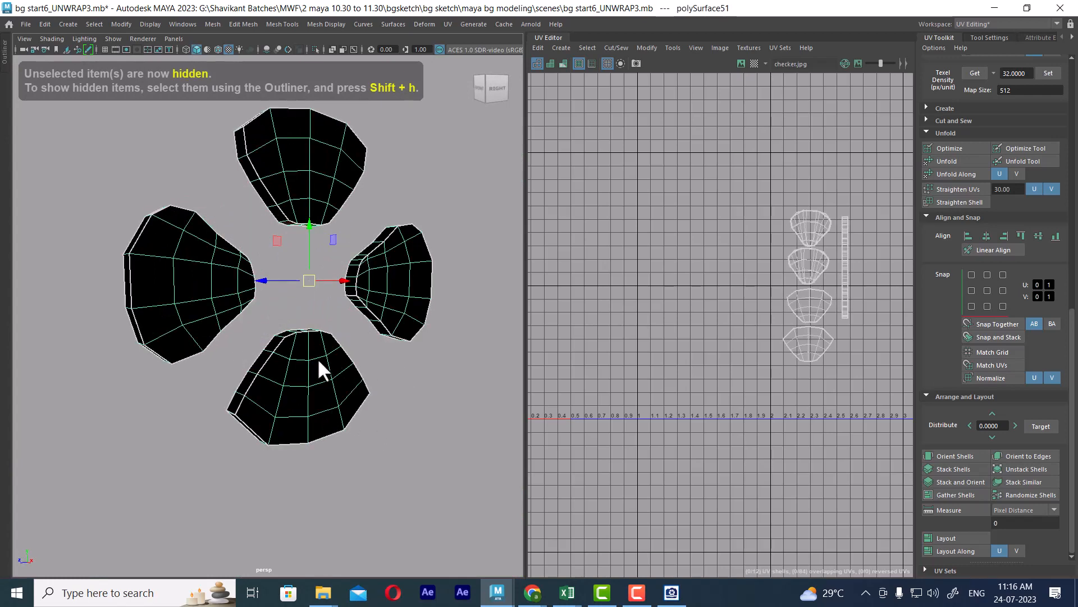
# - Delete the construction history of the four-piece mesh
pyautogui.keyDown('alt'); pyautogui.moveTo(318, 362); pyautogui.dragTo(292, 292); pyautogui.keyUp('alt')
pyautogui.click(40, 25)
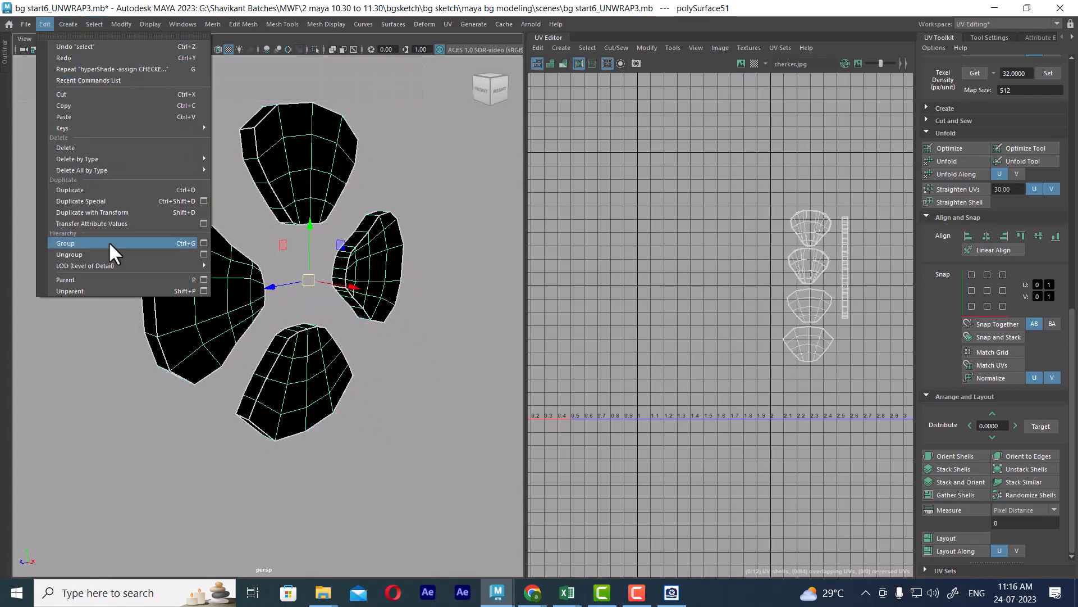
pyautogui.moveTo(166, 159)
pyautogui.click(304, 158)
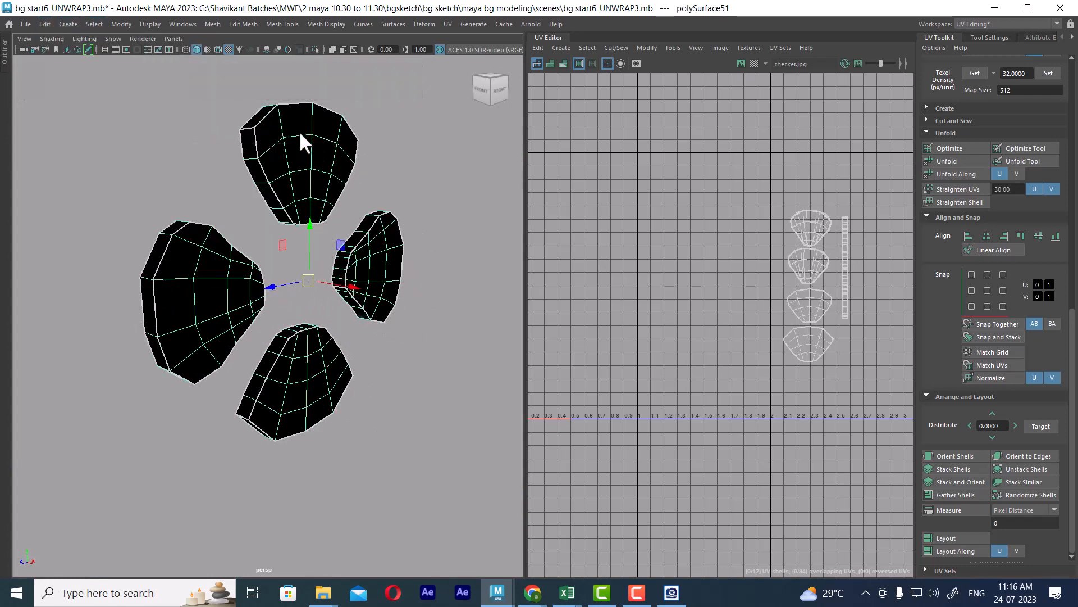
# - Assign the existing WOOD material to the four-piece mesh
pyautogui.rightClick(300, 134)
pyautogui.moveTo(323, 442)
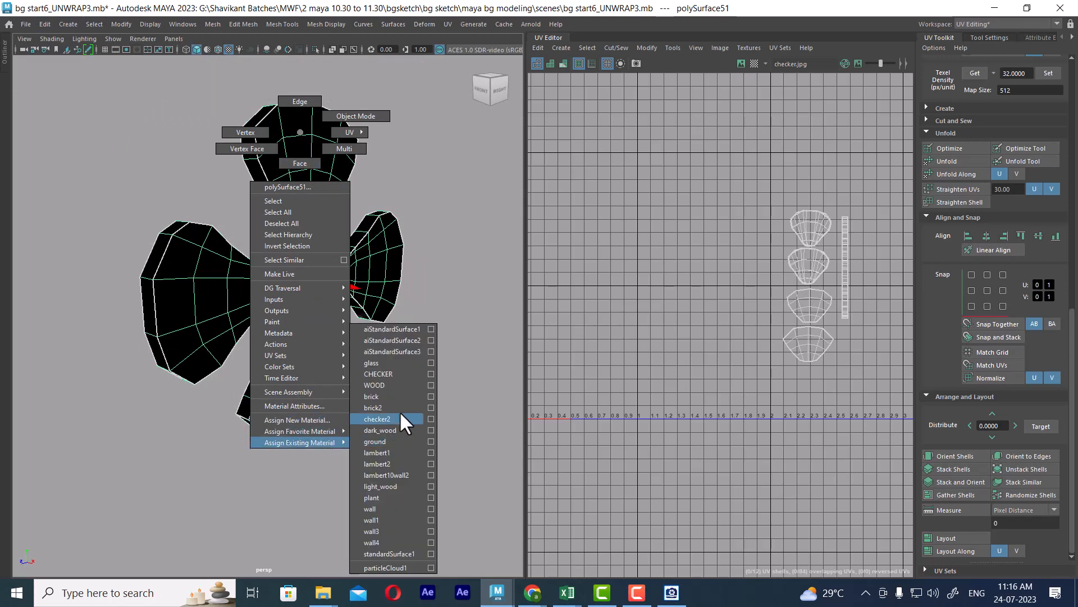
pyautogui.click(391, 385)
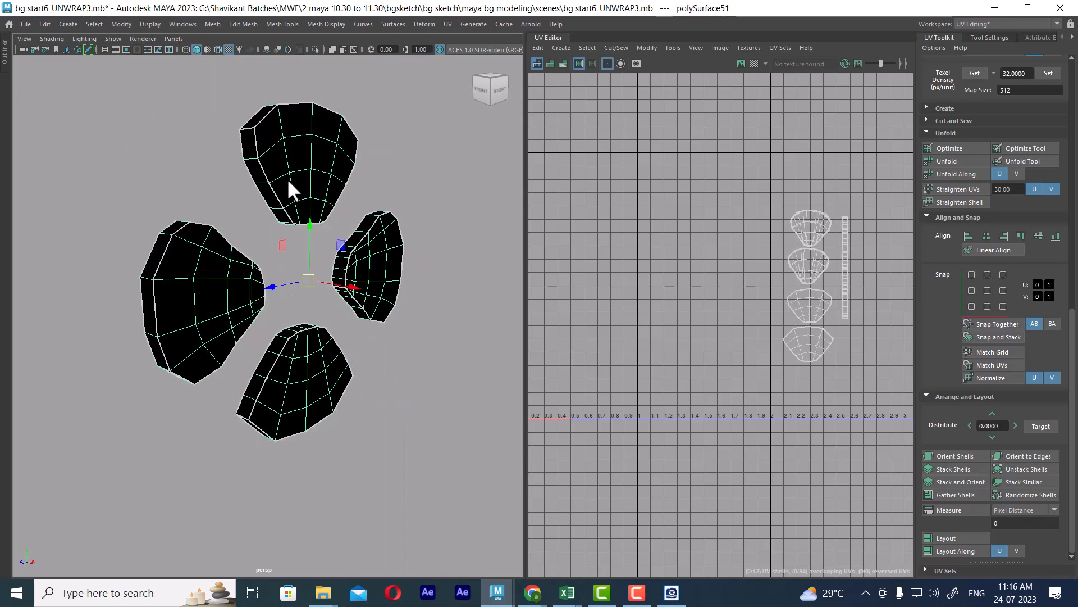
# - Select all faces of the four pieces and turn on the UV distortion display
pyautogui.rightClick(292, 160)
pyautogui.click(303, 179)
pyautogui.keyDown('shift'); pyautogui.moveTo(268, 152); pyautogui.dragTo(323, 176, button='right'); pyautogui.keyUp('shift')
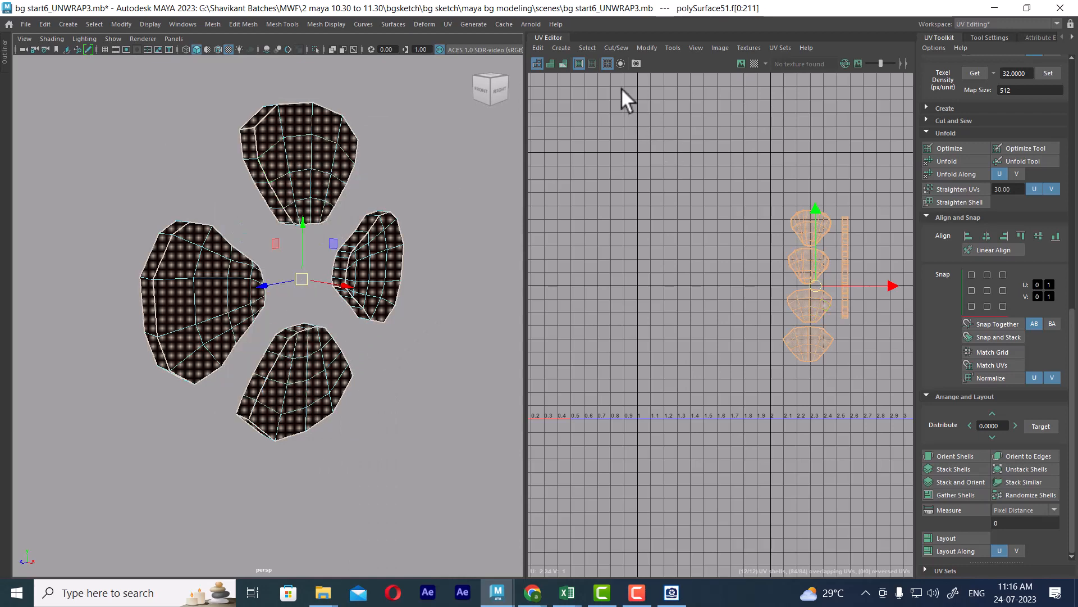
pyautogui.click(560, 63)
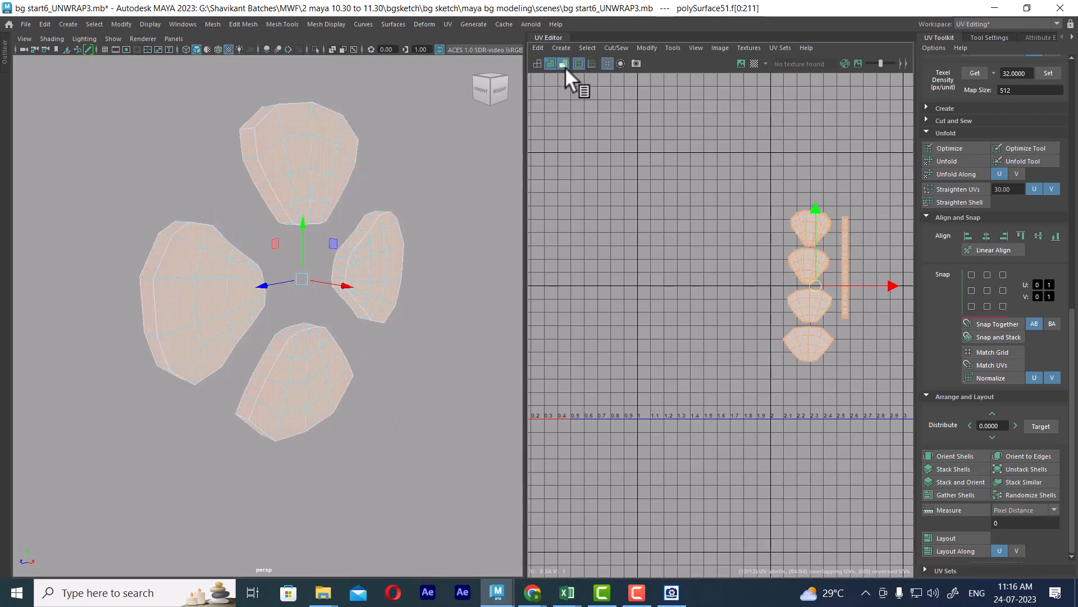
# - Turn off the UV distortion display and reverse the normals of all faces on the four pieces
pyautogui.click(563, 63)
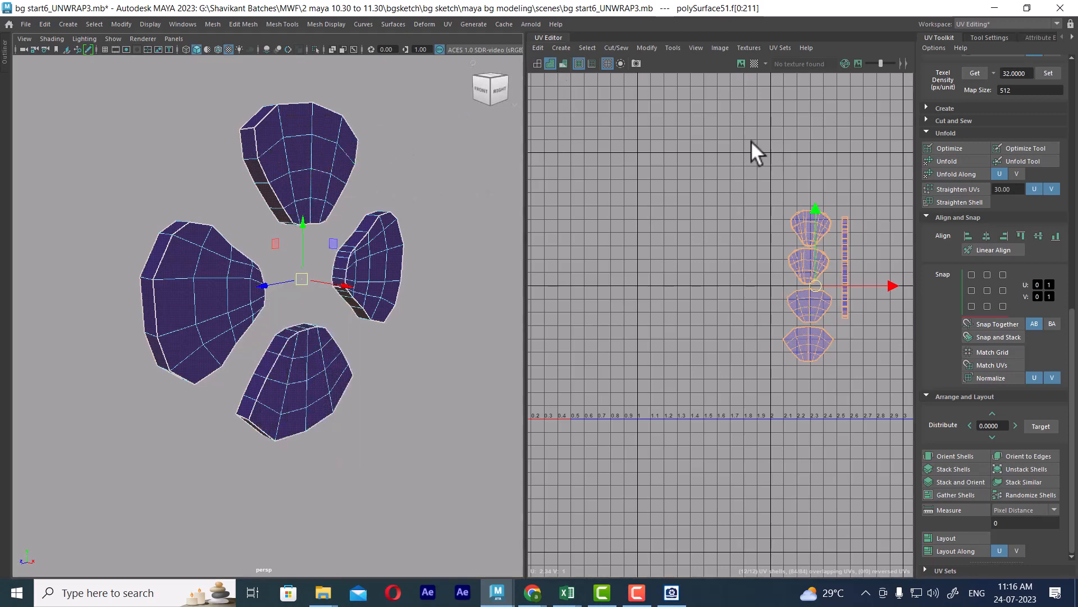
pyautogui.scroll(-3, 366, 208)
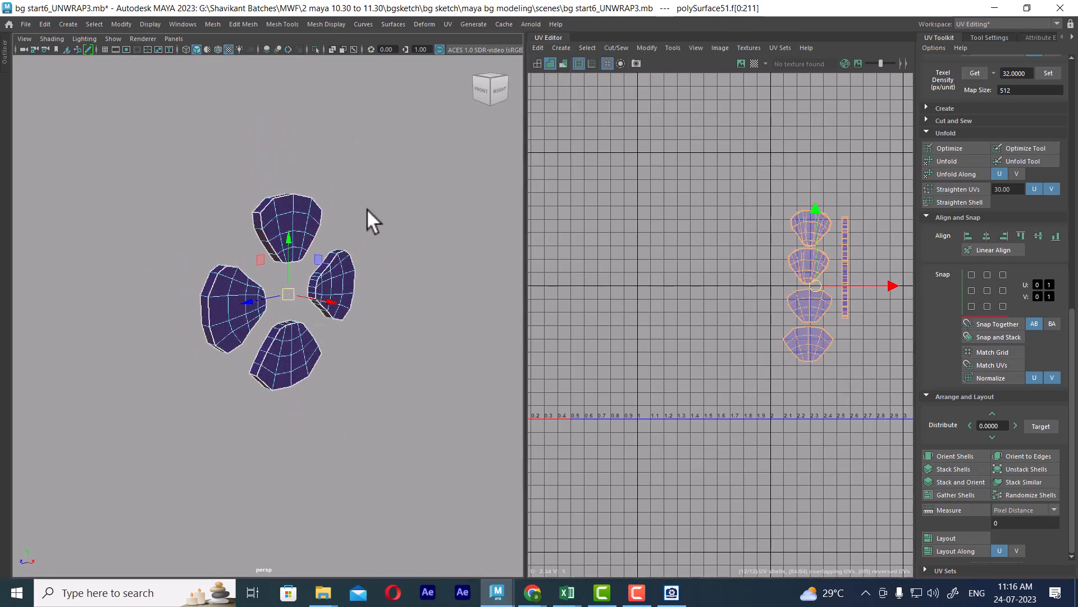
pyautogui.moveTo(348, 210); pyautogui.dragTo(350, 241, button='right')
pyautogui.moveTo(412, 179); pyautogui.dragTo(135, 486)
pyautogui.keyDown('shift'); pyautogui.rightClick(308, 237); pyautogui.keyUp('shift')
pyautogui.moveTo(352, 266)
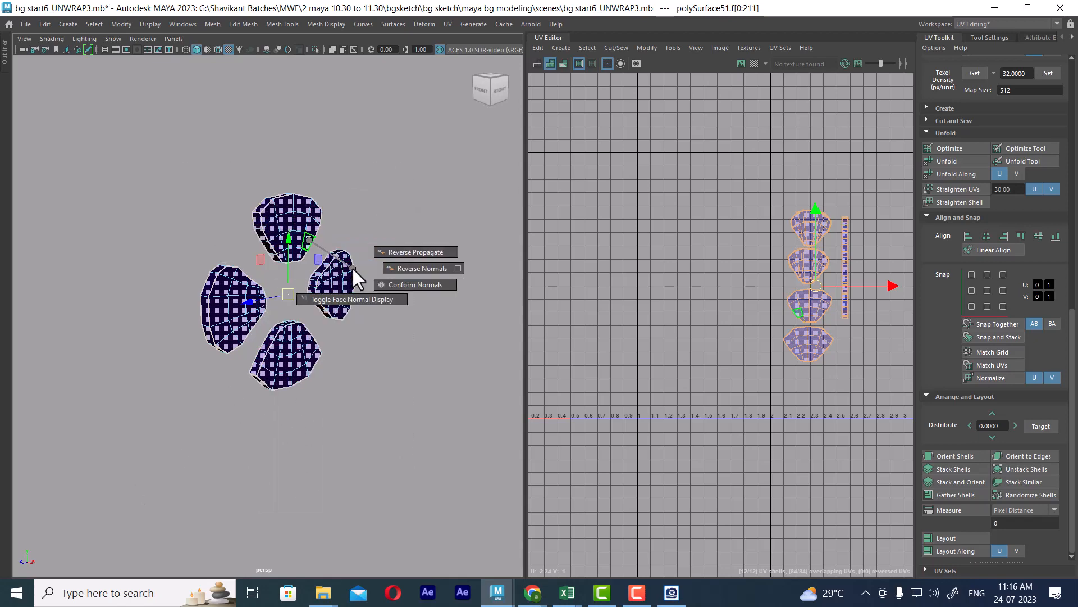
pyautogui.click(424, 269)
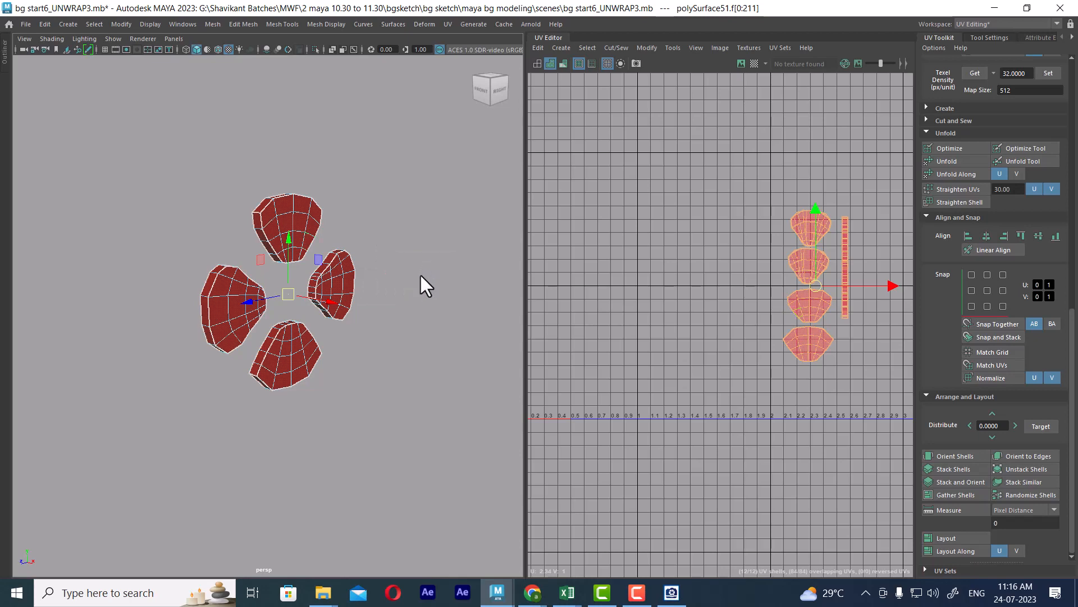
# - Flip all the UV shells of the four pieces horizontally
pyautogui.scroll(3, 409, 313)
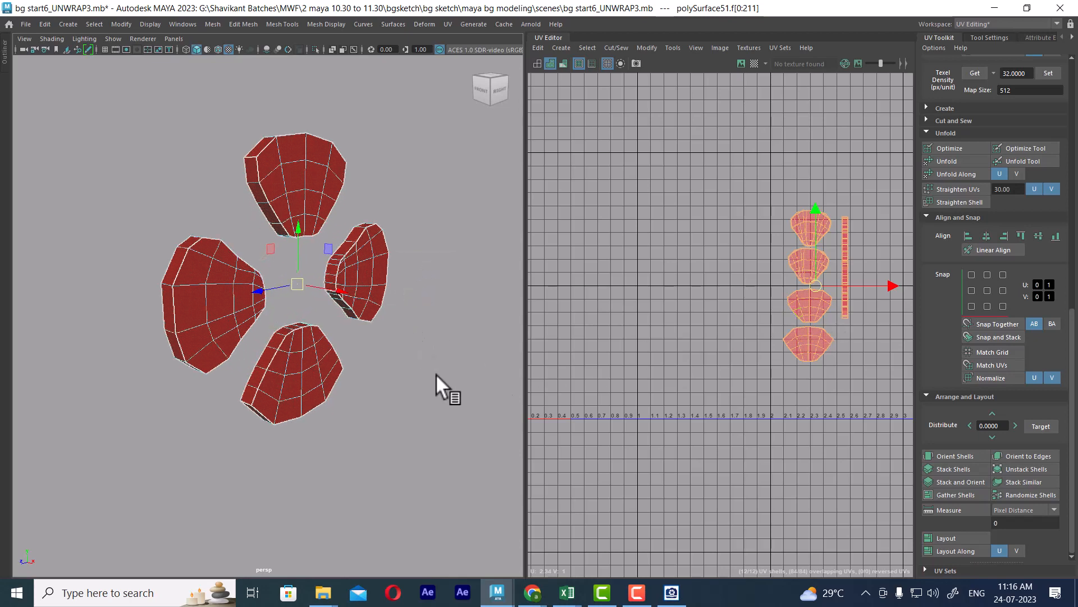
pyautogui.click(745, 196)
pyautogui.moveTo(880, 397); pyautogui.dragTo(881, 397)
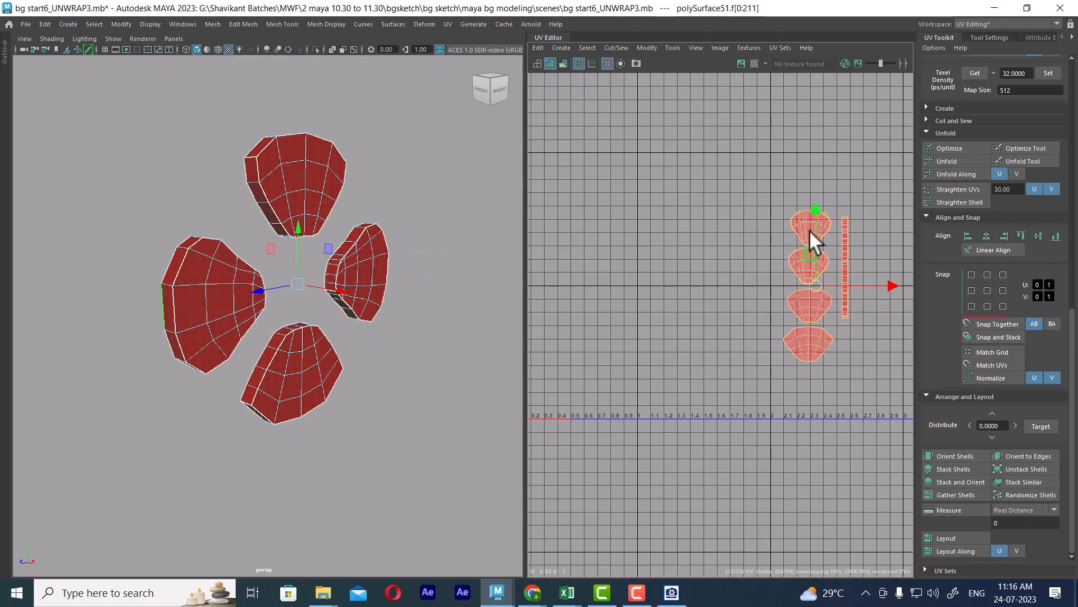
pyautogui.keyDown('shift'); pyautogui.rightClick(810, 214); pyautogui.keyUp('shift')
pyautogui.click(803, 279)
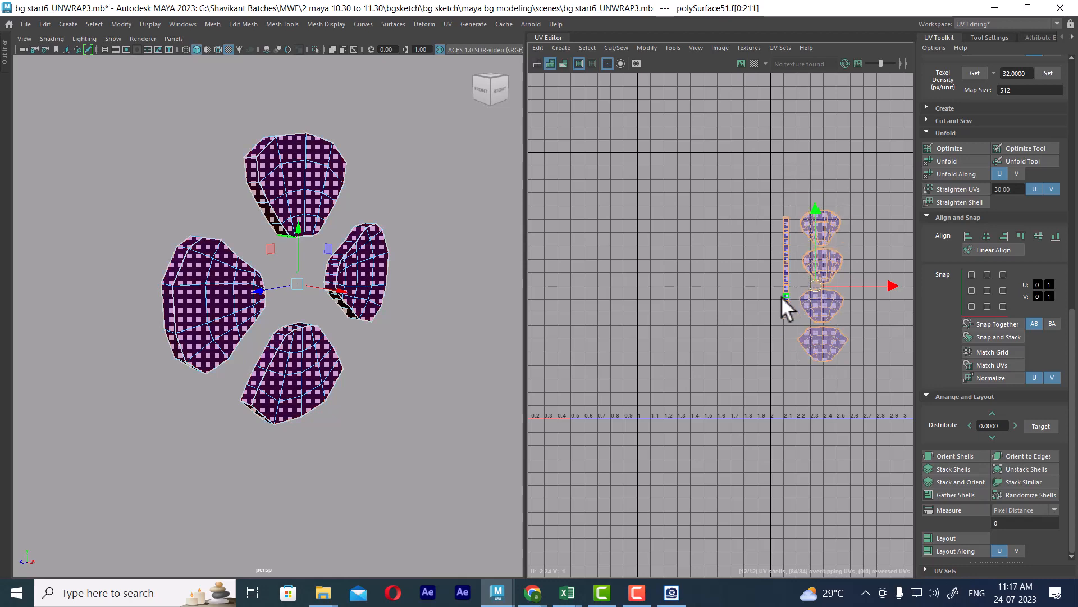
# - Return to object selection, turn on textured display and end the isolation of the four-piece mesh
pyautogui.moveTo(289, 197); pyautogui.dragTo(416, 135, button='right')
pyautogui.click(416, 134)
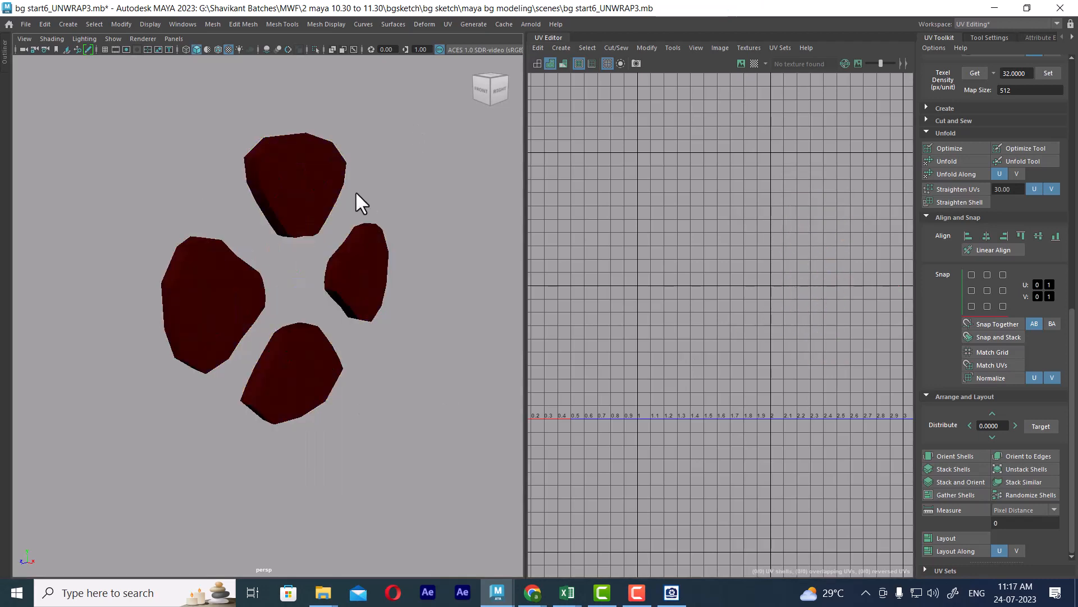
pyautogui.press('6')
pyautogui.click(322, 191)
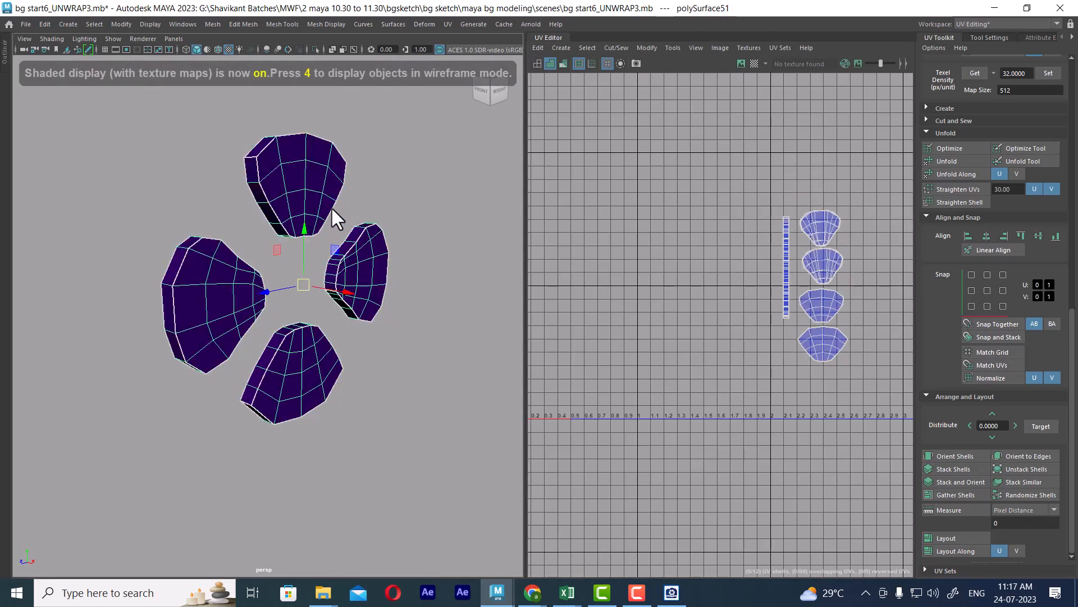
pyautogui.hotkey('ctrl', '1')
pyautogui.keyDown('alt'); pyautogui.moveTo(437, 304); pyautogui.dragTo(393, 305); pyautogui.keyUp('alt')
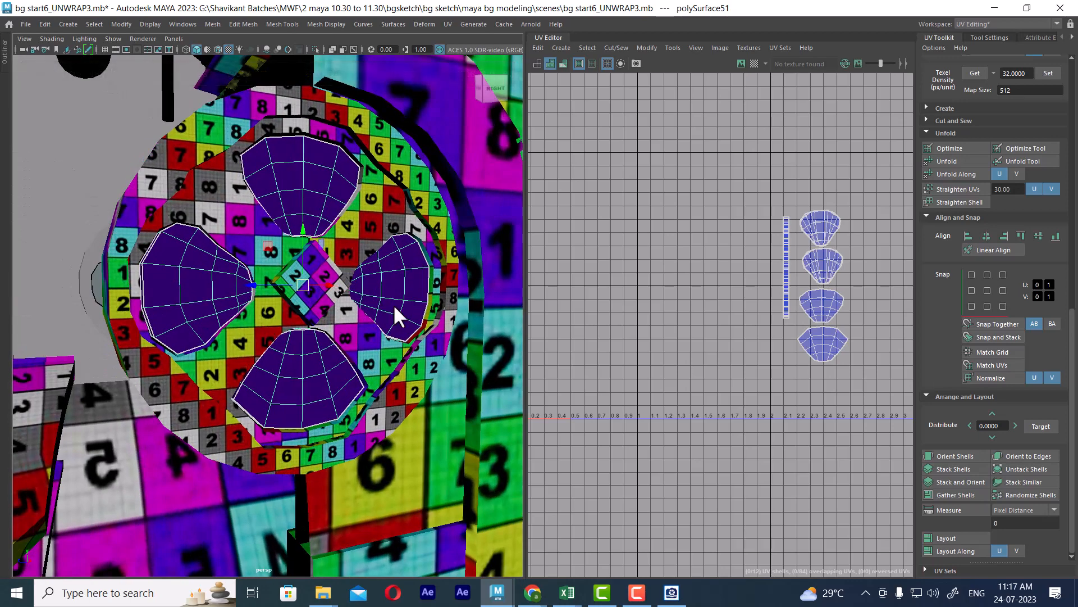
# - Assign the existing checker material to the four-piece mesh
pyautogui.moveTo(310, 151); pyautogui.dragTo(404, 371, button='right')
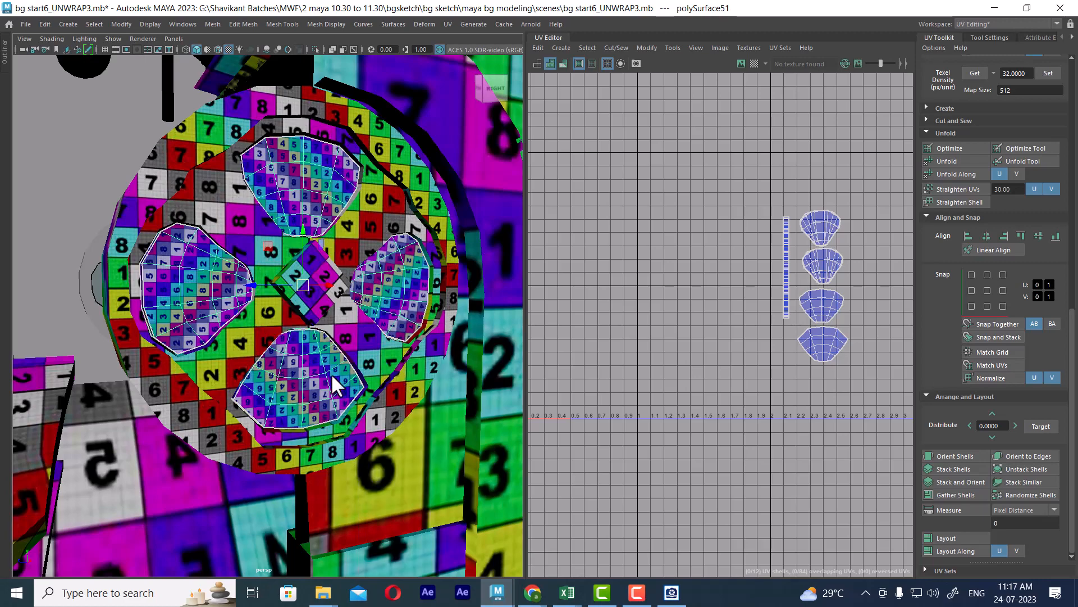
pyautogui.keyDown('alt'); pyautogui.moveTo(303, 339); pyautogui.dragTo(250, 292, button='right'); pyautogui.keyUp('alt')
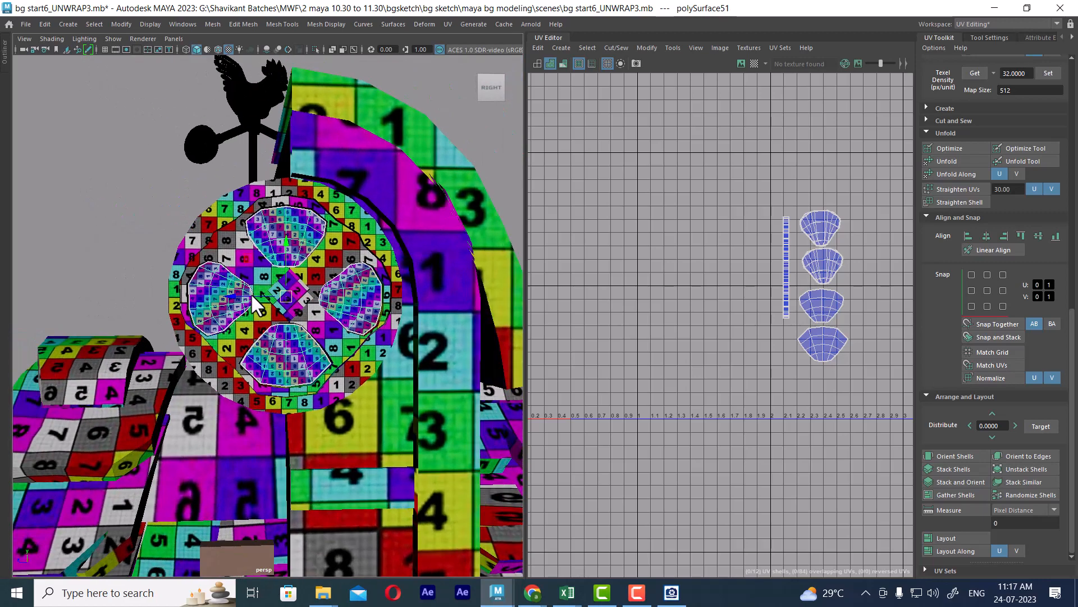
pyautogui.scroll(-2, 707, 309)
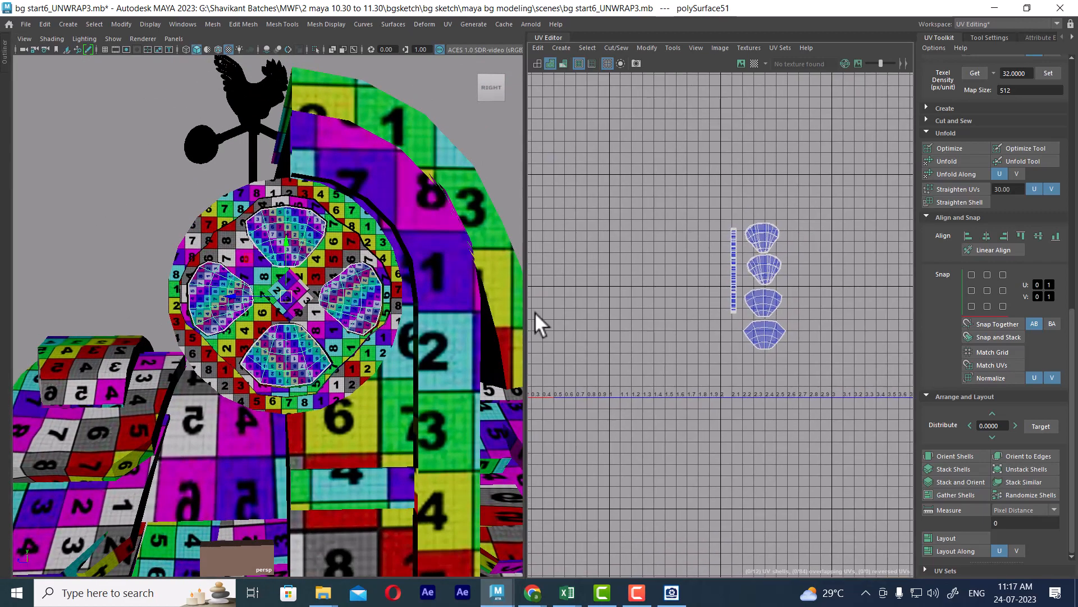
# - Select the round frame together with the four pieces so their UV layouts show side by side
pyautogui.click(241, 275)
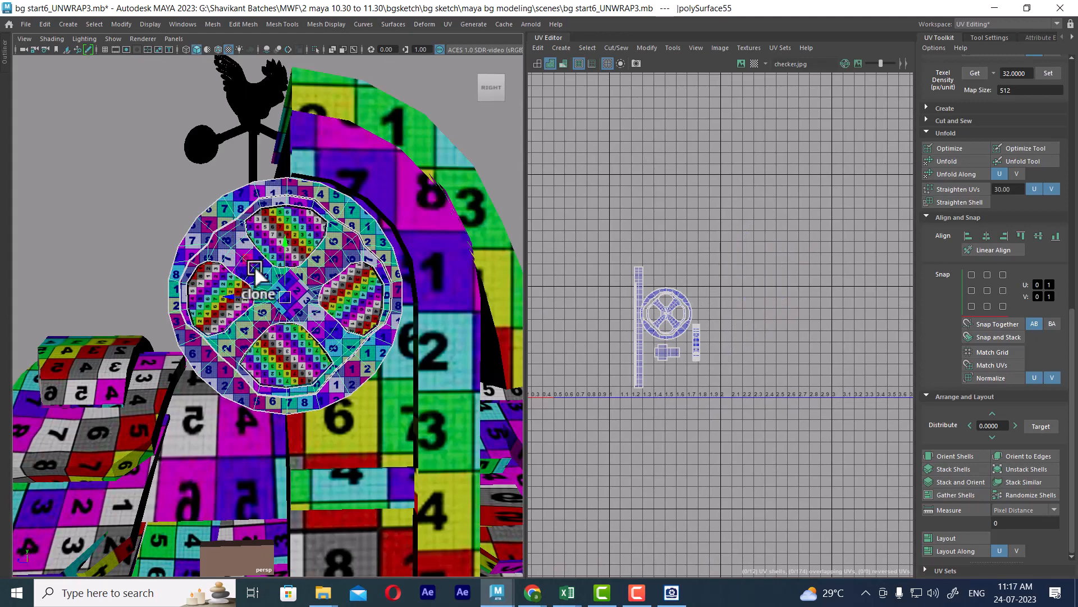
pyautogui.keyDown('shift'); pyautogui.click(306, 221); pyautogui.keyUp('shift')
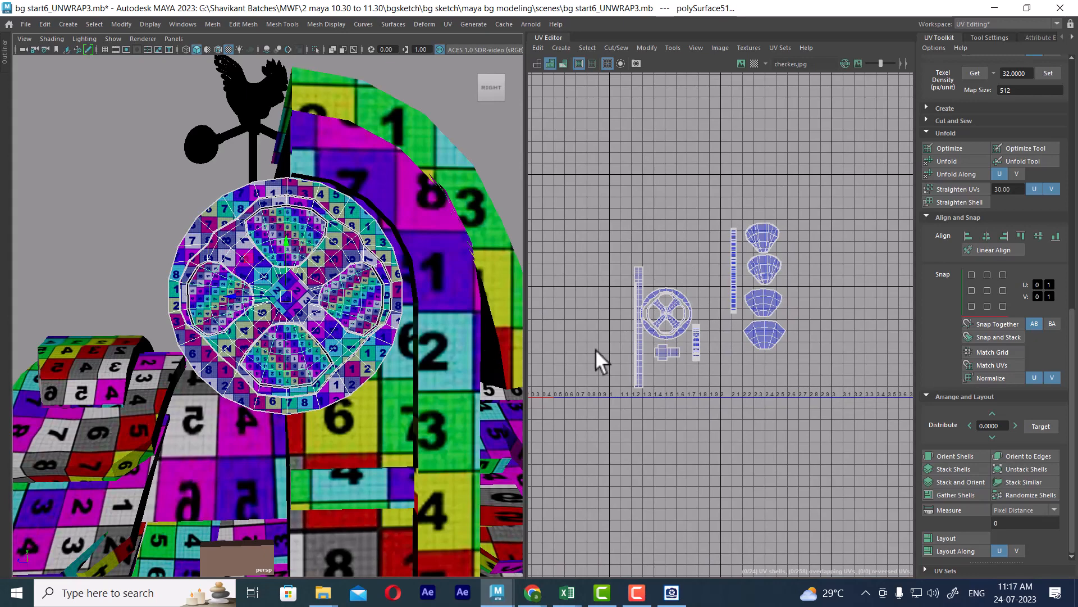
pyautogui.keyDown('alt'); pyautogui.moveTo(822, 286); pyautogui.dragTo(890, 388, button='right'); pyautogui.keyUp('alt')
pyautogui.keyDown('alt'); pyautogui.moveTo(808, 345); pyautogui.dragTo(826, 301, button='middle'); pyautogui.keyUp('alt')
pyautogui.keyDown('alt'); pyautogui.moveTo(826, 301); pyautogui.dragTo(848, 339, button='right'); pyautogui.keyUp('alt')
pyautogui.keyDown('alt'); pyautogui.moveTo(814, 307); pyautogui.dragTo(837, 318, button='middle'); pyautogui.keyUp('alt')
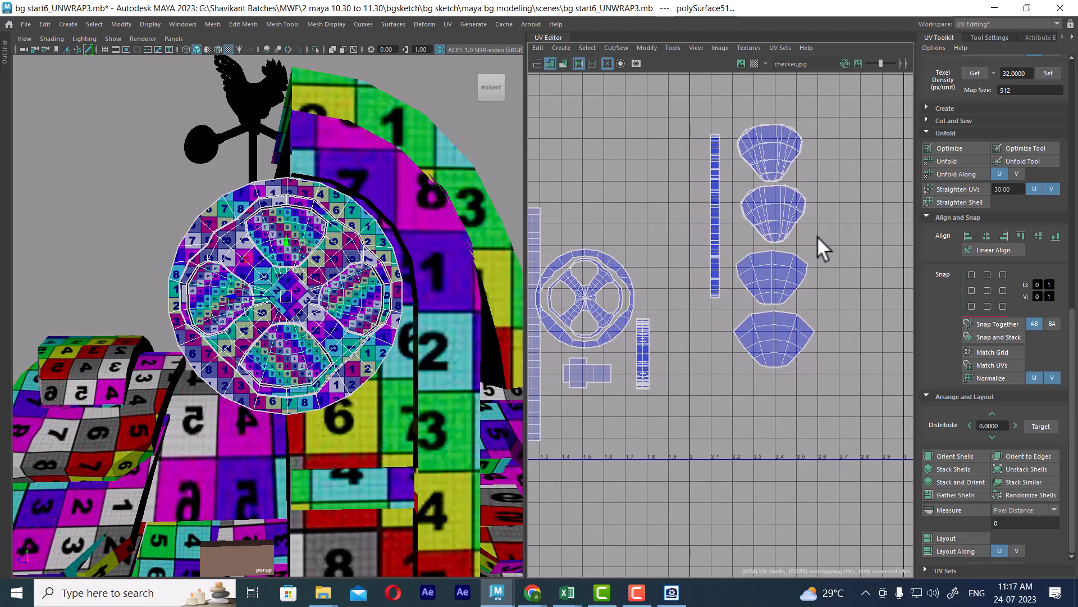
pyautogui.keyDown('alt'); pyautogui.moveTo(817, 236); pyautogui.dragTo(831, 190, button='middle'); pyautogui.keyUp('alt')
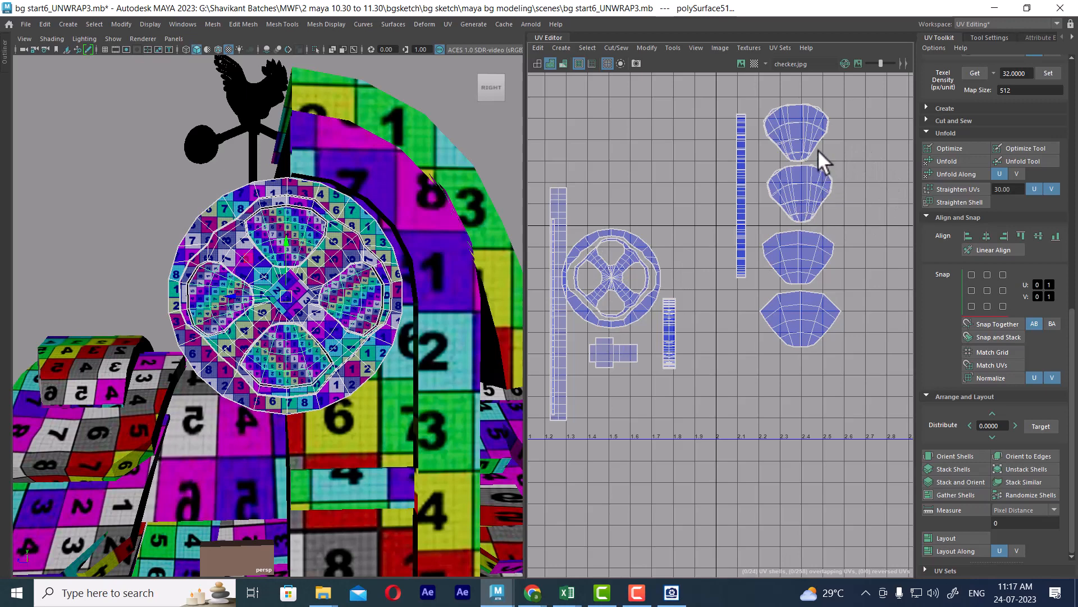
# - Switch to UV selection and select the entire shell of the topmost rounded piece
pyautogui.moveTo(818, 149); pyautogui.dragTo(872, 153, button='right')
pyautogui.moveTo(791, 126); pyautogui.dragTo(791, 127)
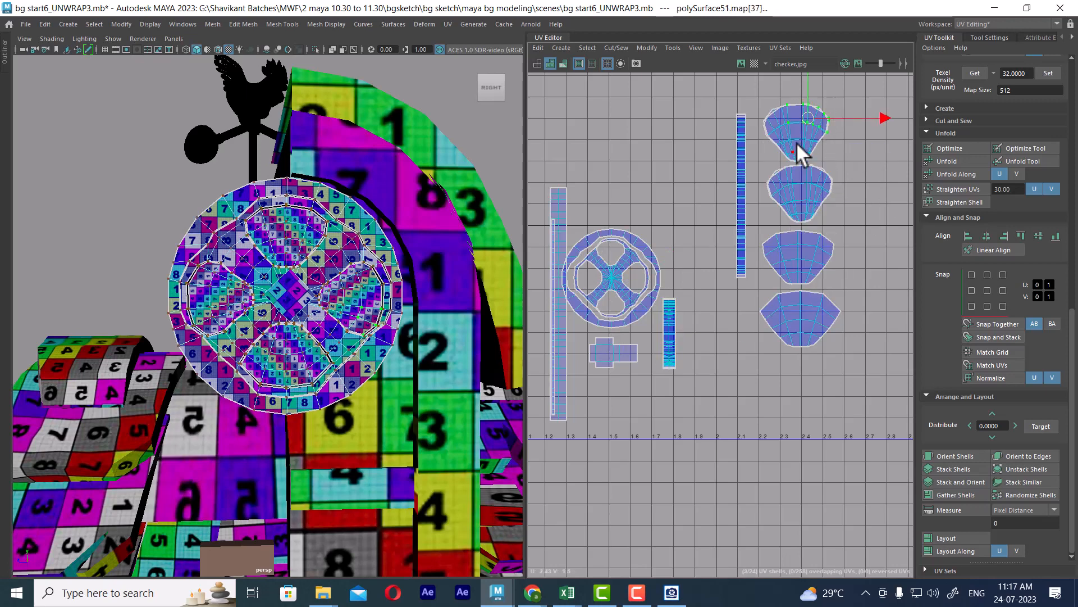
pyautogui.keyDown('ctrl'); pyautogui.moveTo(798, 144); pyautogui.dragTo(874, 195, button='right'); pyautogui.keyUp('ctrl')
pyautogui.scroll(3, 790, 185)
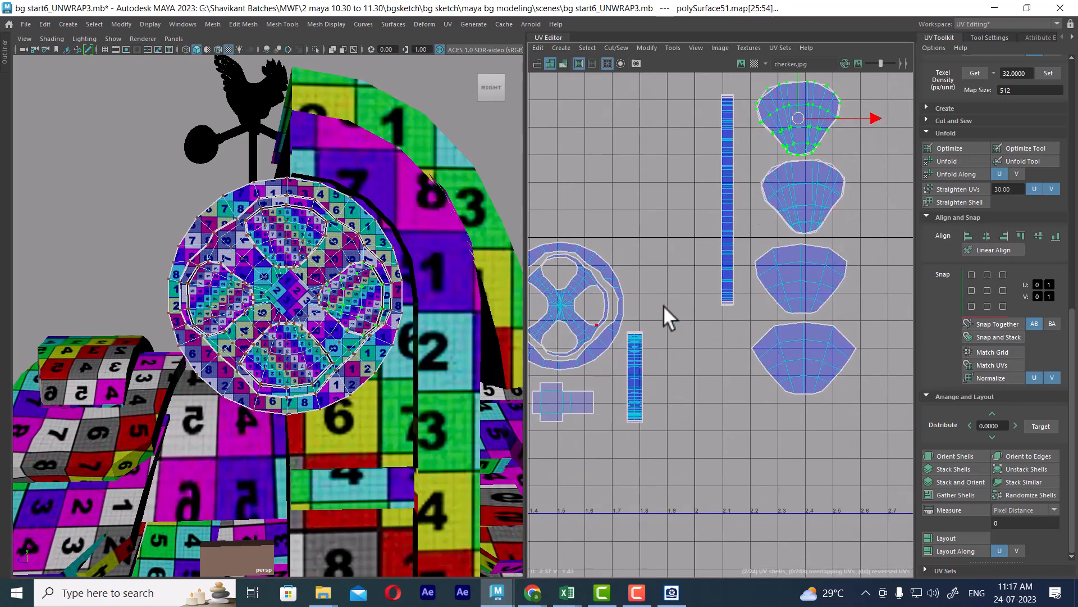
pyautogui.keyDown('alt'); pyautogui.moveTo(598, 308); pyautogui.dragTo(673, 273, button='middle'); pyautogui.keyUp('alt')
pyautogui.keyDown('alt'); pyautogui.moveTo(673, 273); pyautogui.dragTo(737, 300, button='right'); pyautogui.keyUp('alt')
pyautogui.keyDown('alt'); pyautogui.moveTo(737, 300); pyautogui.dragTo(706, 323, button='middle'); pyautogui.keyUp('alt')
pyautogui.keyDown('alt'); pyautogui.moveTo(706, 324); pyautogui.dragTo(683, 265, button='right'); pyautogui.keyUp('alt')
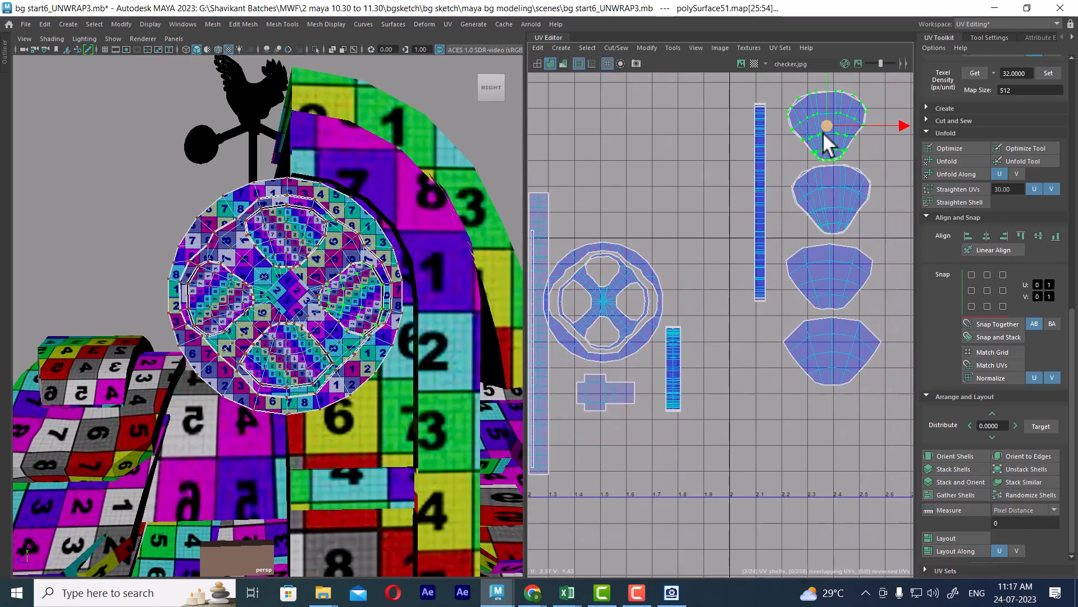
pyautogui.keyDown('alt'); pyautogui.moveTo(778, 355); pyautogui.dragTo(696, 207, button='right'); pyautogui.keyUp('alt')
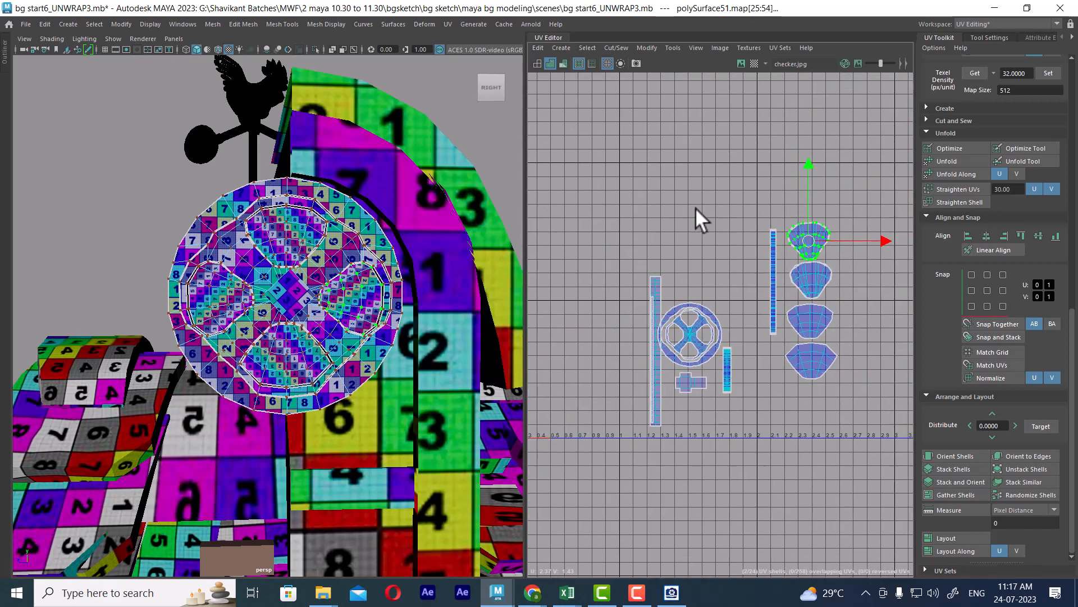
# - Select all UV shells of the round frame and move them to the far side of the rounded pieces' shells
pyautogui.moveTo(658, 318); pyautogui.dragTo(743, 458)
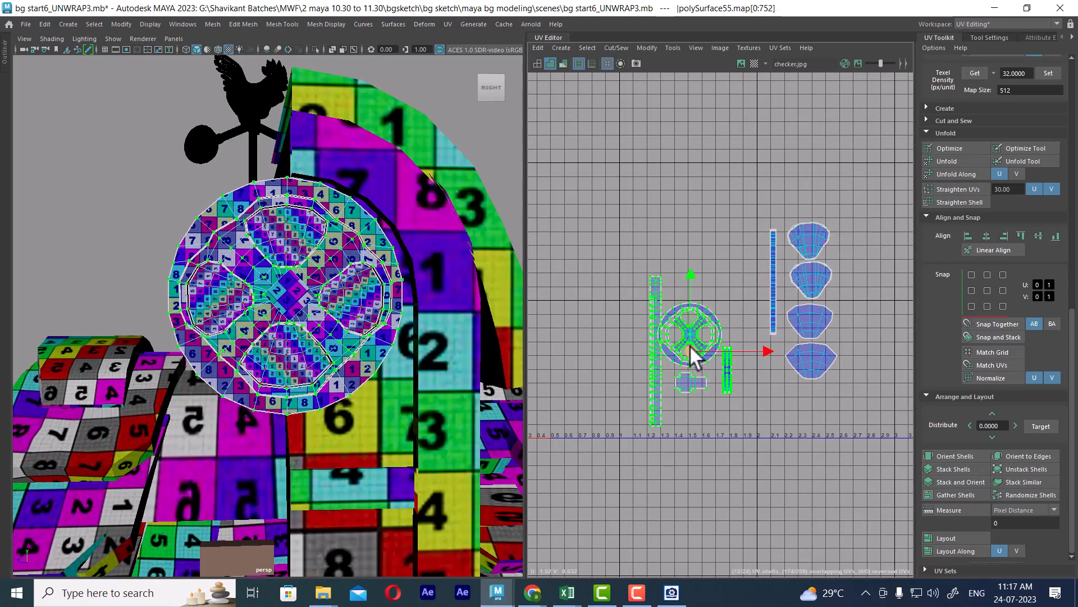
pyautogui.keyDown('alt'); pyautogui.moveTo(702, 378); pyautogui.dragTo(691, 348, button='middle'); pyautogui.keyUp('alt')
pyautogui.moveTo(668, 316); pyautogui.dragTo(865, 262)
pyautogui.scroll(1, 333, 288)
pyautogui.scroll(1, 333, 289)
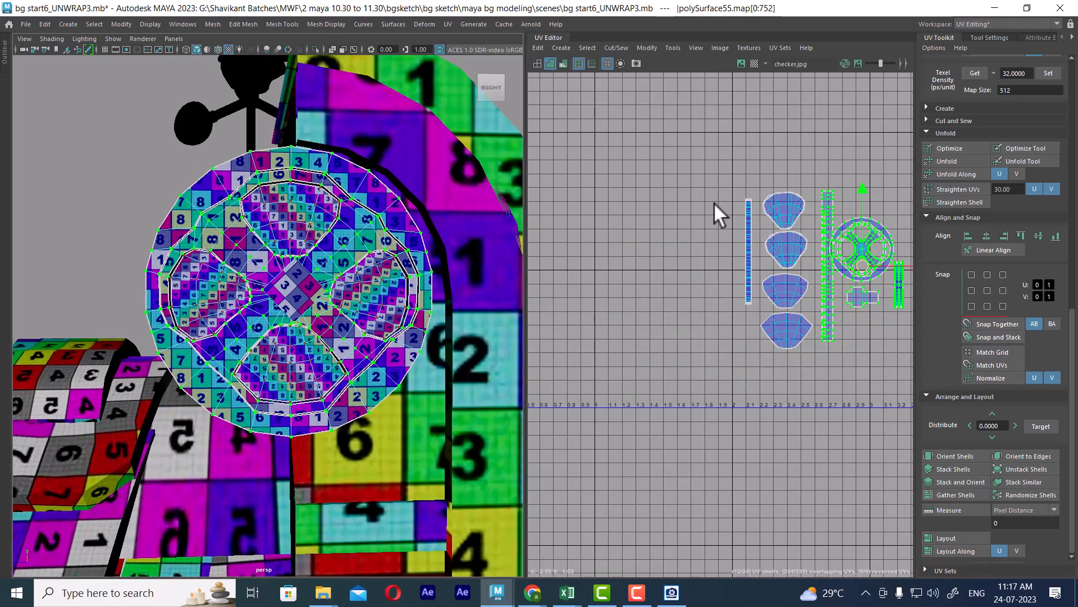
# - Select all shells of the four pieces and scale them down uniformly to match the frame's checker size
pyautogui.moveTo(724, 163); pyautogui.dragTo(807, 301)
pyautogui.moveTo(817, 382); pyautogui.dragTo(816, 383)
pyautogui.scroll(4, 337, 277)
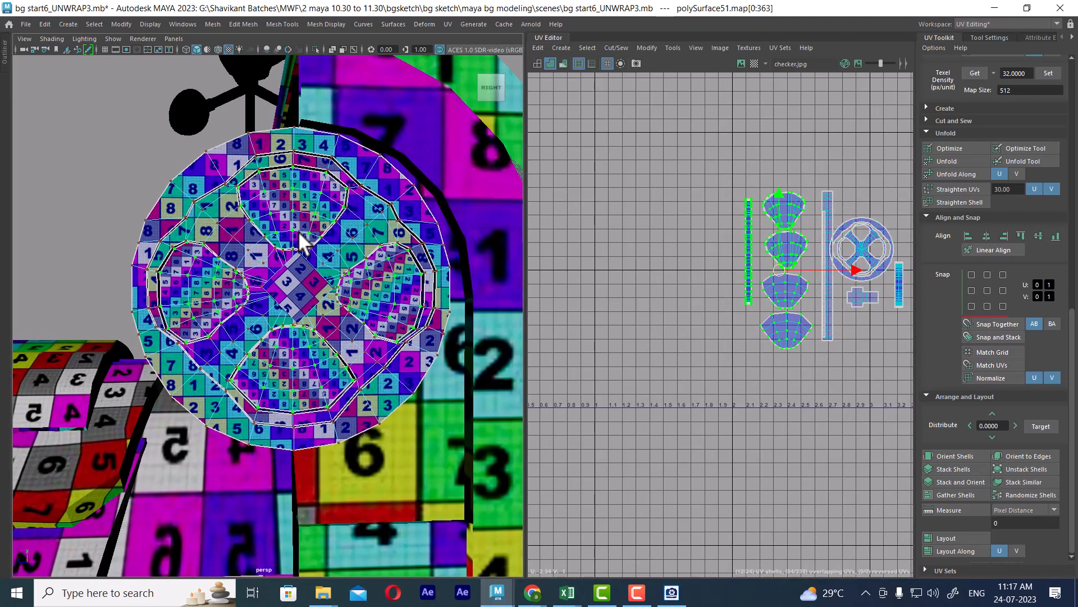
pyautogui.scroll(3, 792, 308)
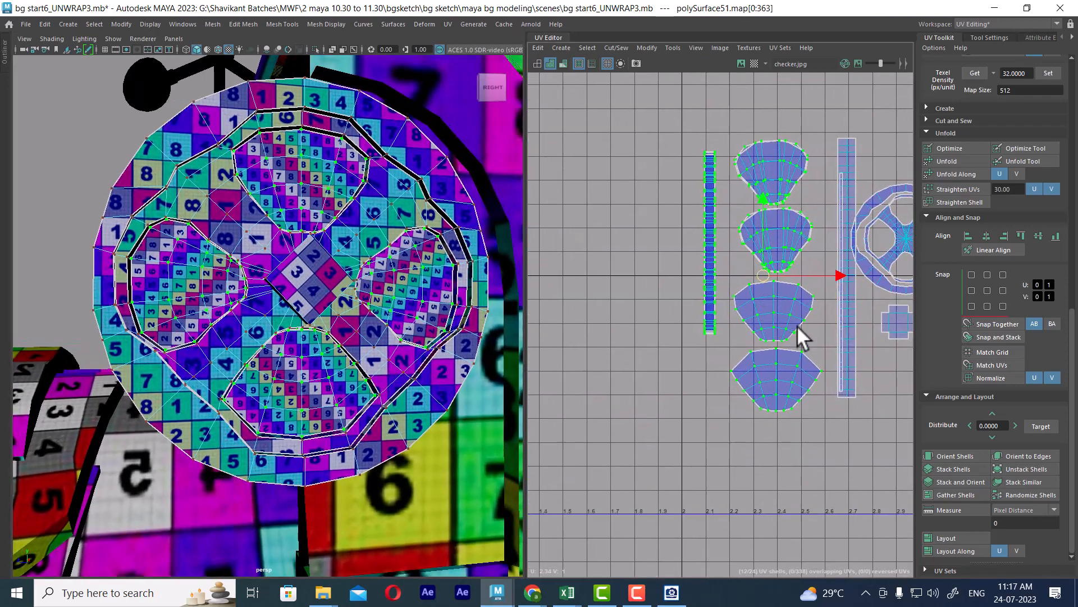
pyautogui.moveTo(766, 273); pyautogui.dragTo(730, 300, button='middle')
pyautogui.scroll(5, 289, 271)
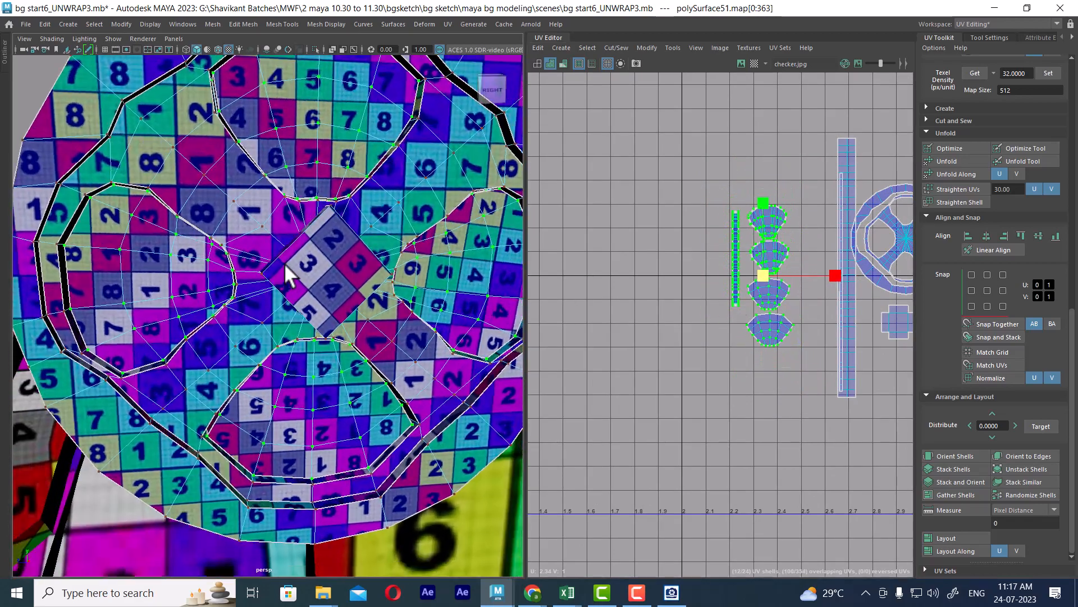
pyautogui.keyDown('alt'); pyautogui.moveTo(281, 218); pyautogui.dragTo(316, 226, button='middle'); pyautogui.keyUp('alt')
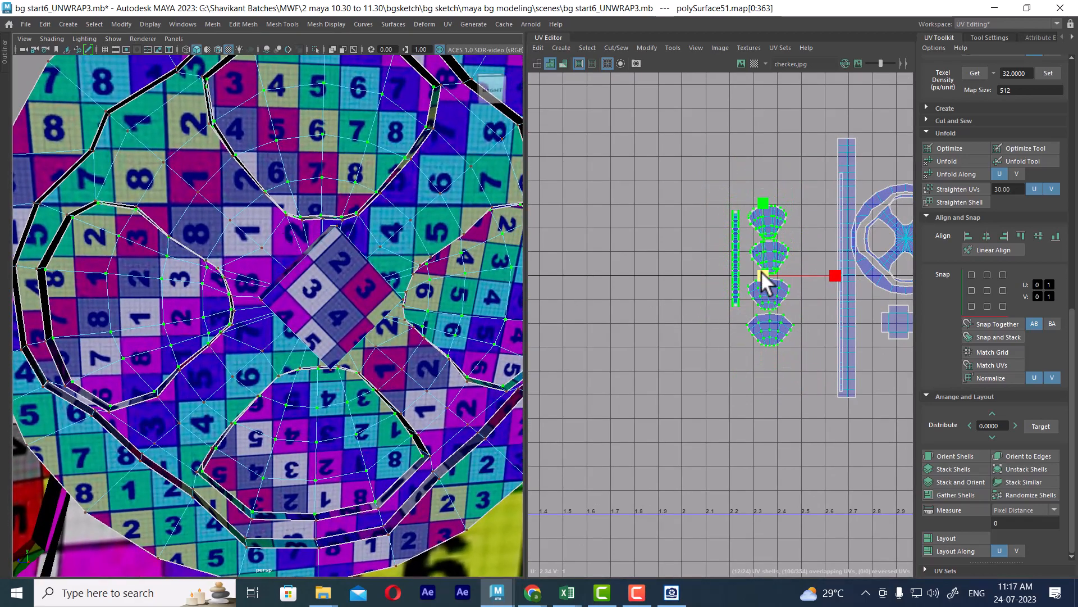
pyautogui.moveTo(761, 272); pyautogui.dragTo(739, 287, button='middle')
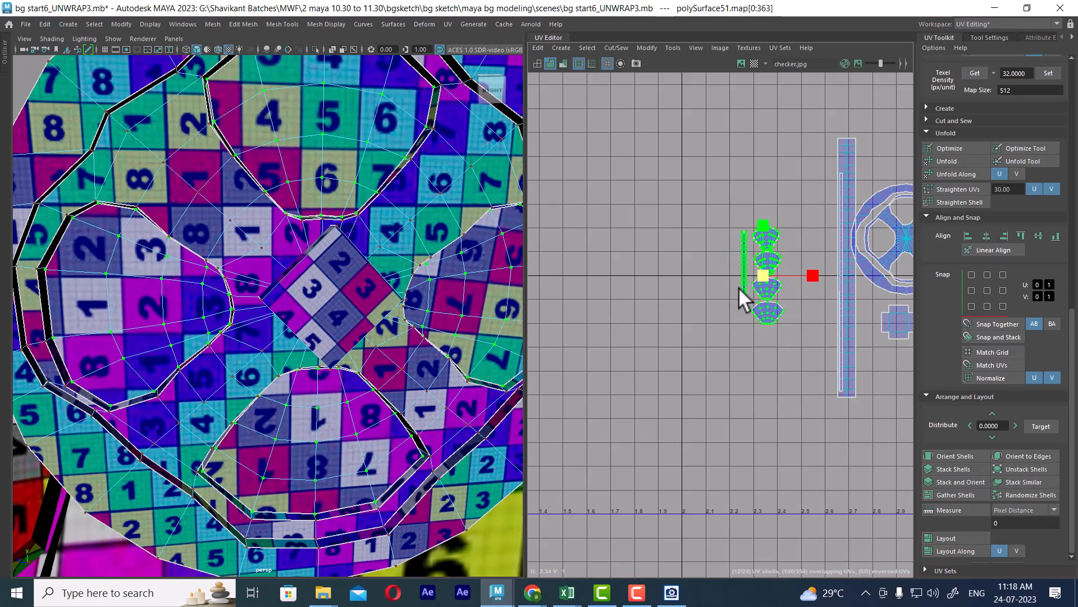
# - Move the four pieces' shells close beside the outer edge of the frame's long strip
pyautogui.keyDown('alt'); pyautogui.moveTo(804, 324); pyautogui.dragTo(781, 271, button='right'); pyautogui.keyUp('alt')
pyautogui.keyDown('alt'); pyautogui.moveTo(780, 271); pyautogui.dragTo(806, 254, button='middle'); pyautogui.keyUp('alt')
pyautogui.scroll(5, 833, 251)
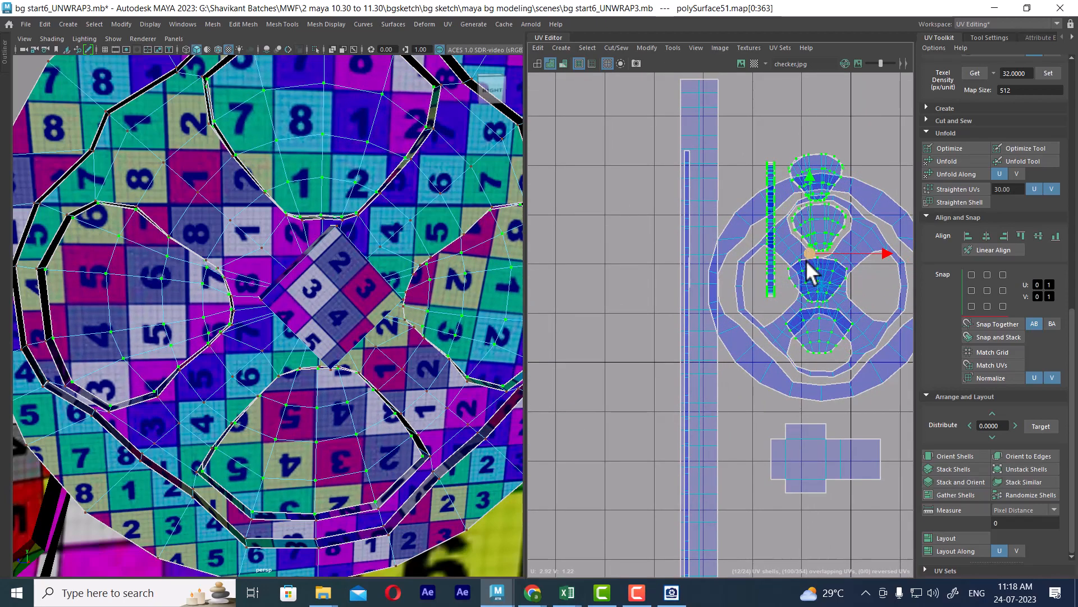
pyautogui.scroll(-2, 805, 259)
pyautogui.moveTo(818, 292); pyautogui.dragTo(716, 228, button='middle')
pyautogui.scroll(-2, 722, 255)
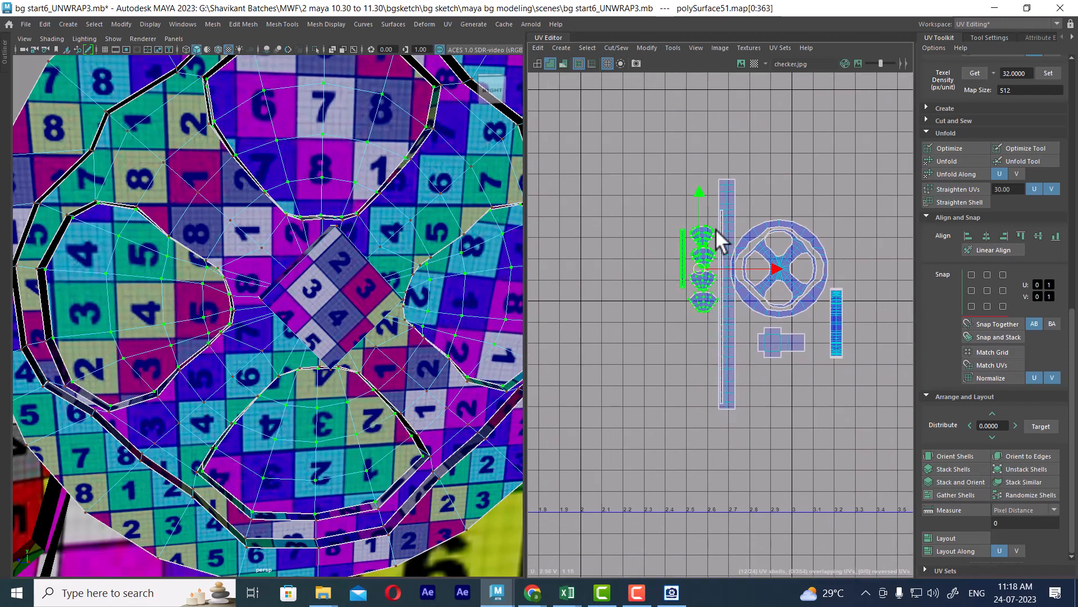
# - Scale the four pieces' shells up slightly to fine-tune their checker size against the frame
pyautogui.scroll(1, 731, 270)
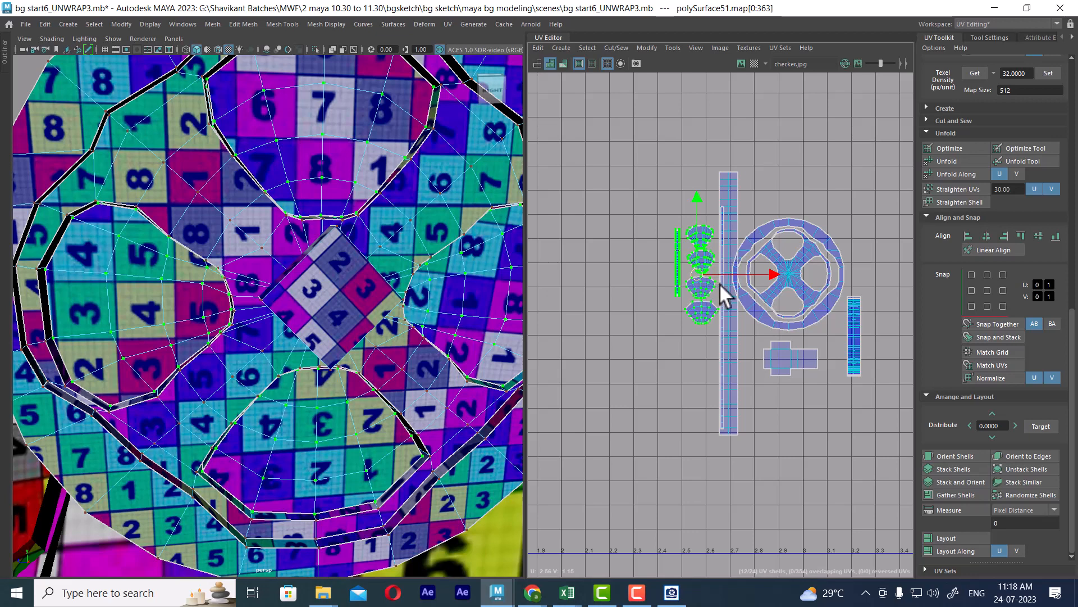
pyautogui.scroll(1, 725, 299)
pyautogui.scroll(1, 694, 304)
pyautogui.scroll(1, 710, 277)
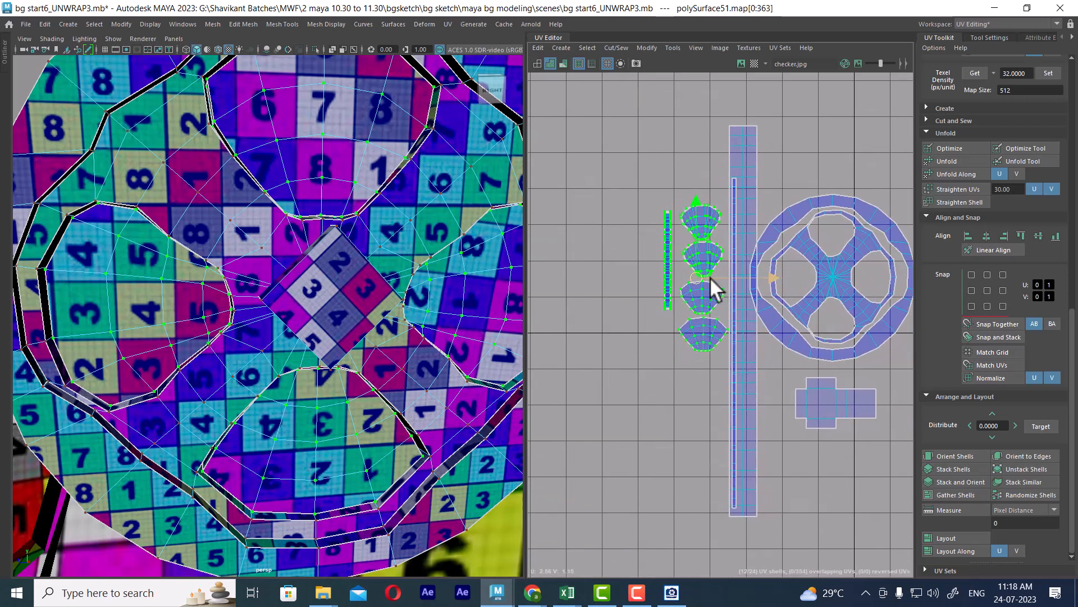
pyautogui.moveTo(695, 272); pyautogui.dragTo(700, 272)
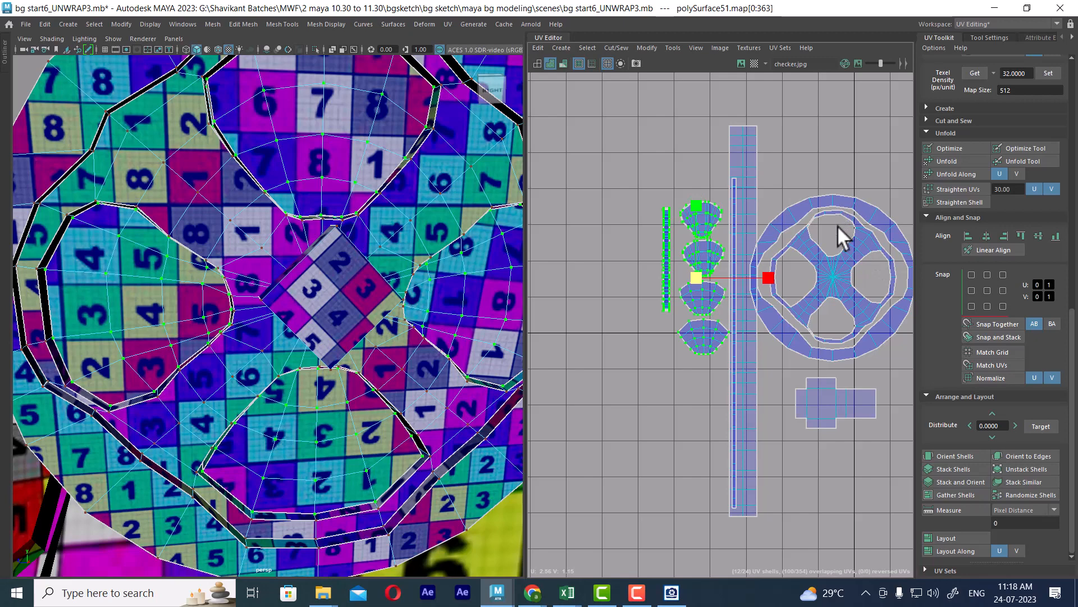
# - Return to object selection and select the large arched mesh behind the wheel
pyautogui.scroll(-5, 382, 348)
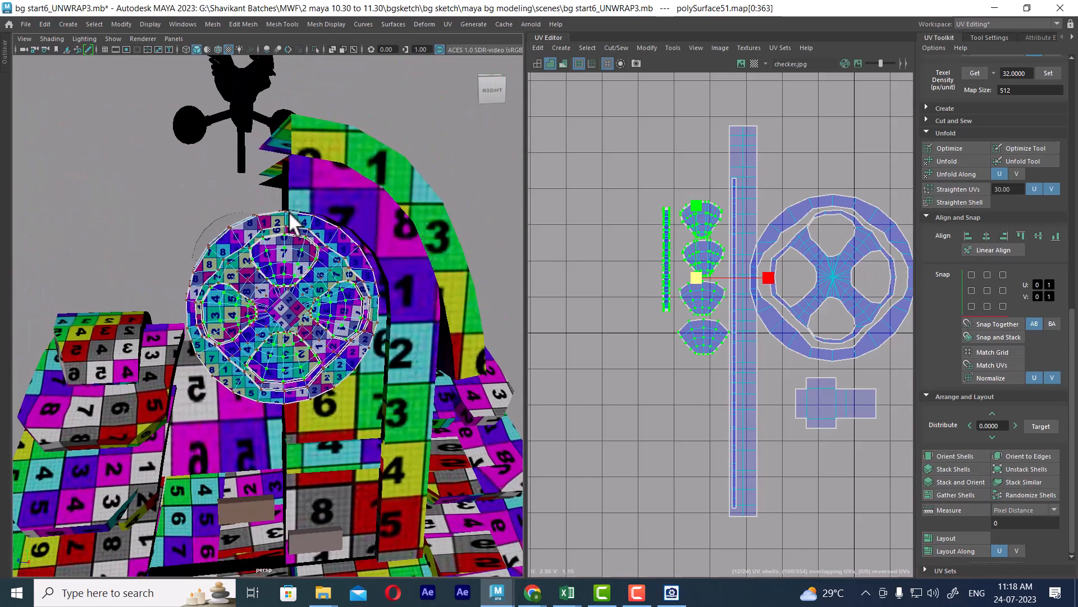
pyautogui.moveTo(286, 251); pyautogui.dragTo(425, 120, button='right')
pyautogui.click(427, 268)
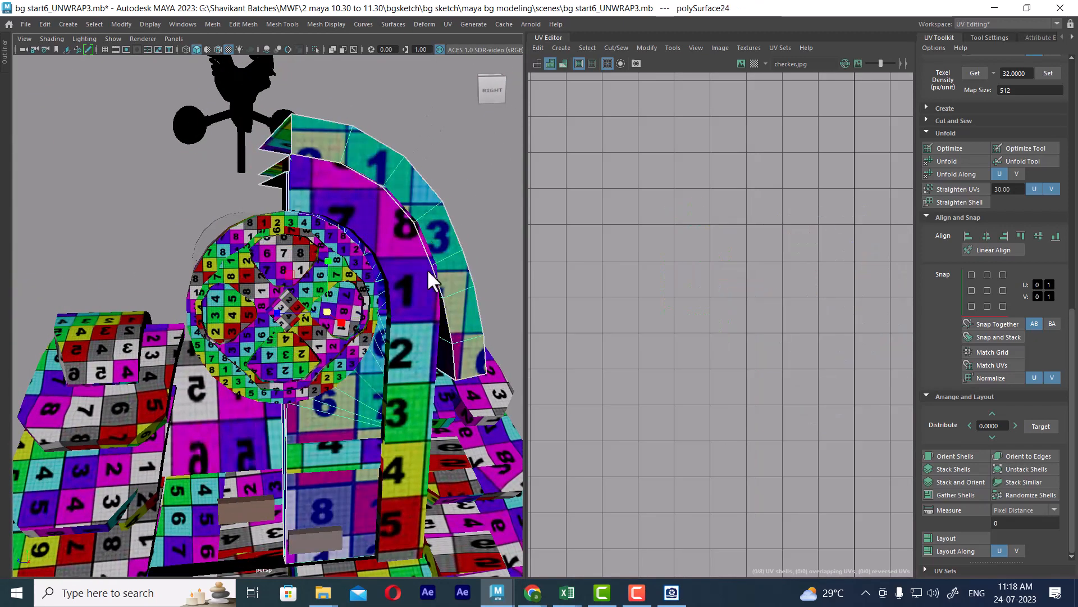
# - Select the door frame piece on the wall behind the green bushes and bring its UV shells into view
pyautogui.scroll(-4, 413, 298)
pyautogui.keyDown('alt'); pyautogui.moveTo(399, 321); pyautogui.dragTo(382, 328); pyautogui.keyUp('alt')
pyautogui.keyDown('alt'); pyautogui.moveTo(382, 328); pyautogui.dragTo(343, 213, button='middle'); pyautogui.keyUp('alt')
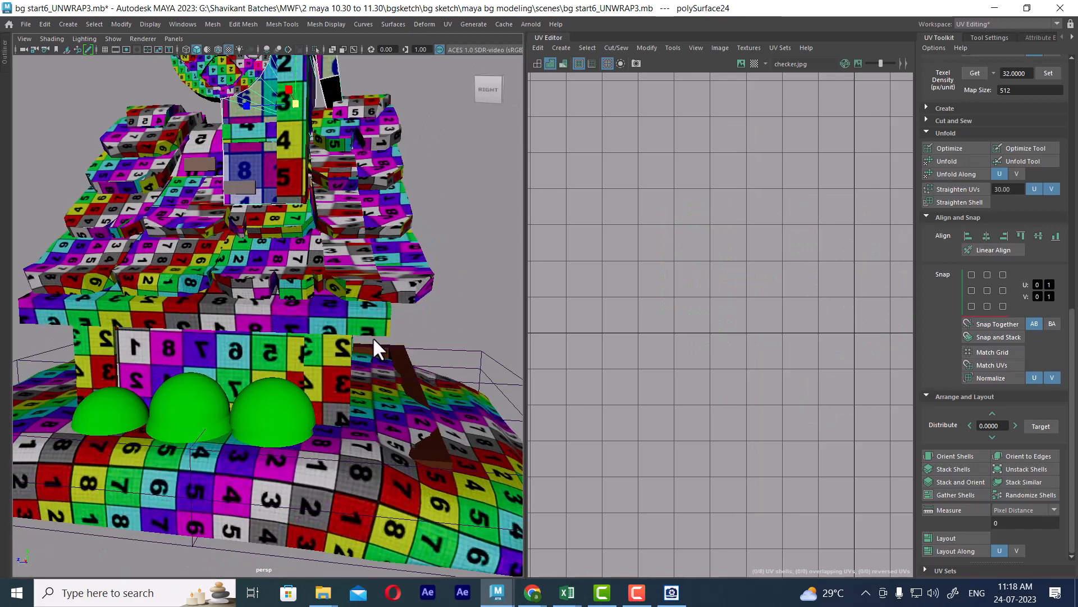
pyautogui.click(341, 356)
pyautogui.click(345, 348)
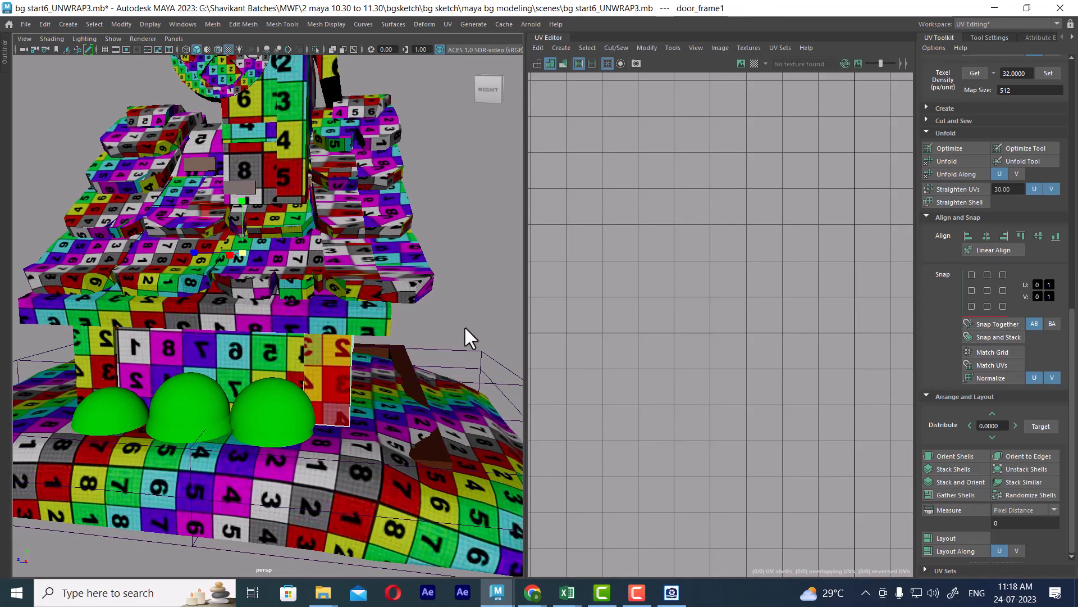
pyautogui.keyDown('alt'); pyautogui.moveTo(669, 211); pyautogui.dragTo(748, 179, button='middle'); pyautogui.keyUp('alt')
pyautogui.scroll(1, 703, 225)
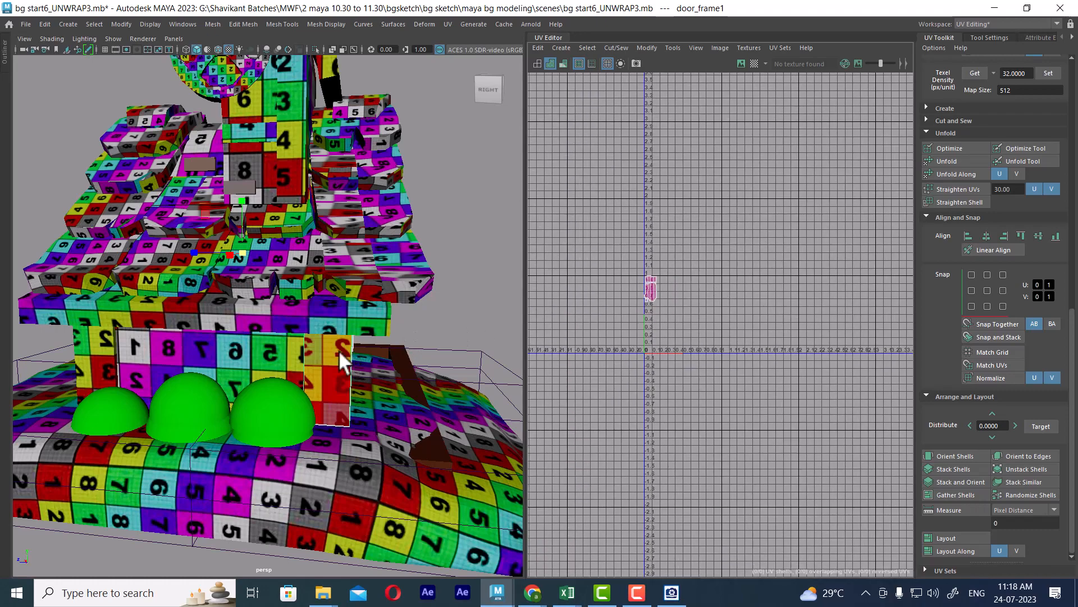
# - Select the house's front wall and extend the selection up the hierarchy to its parent group
pyautogui.keyDown('alt'); pyautogui.moveTo(338, 349); pyautogui.dragTo(208, 348); pyautogui.keyUp('alt')
pyautogui.click(380, 332)
pyautogui.keyDown('alt'); pyautogui.moveTo(380, 331); pyautogui.dragTo(285, 280); pyautogui.keyUp('alt')
pyautogui.click(263, 236)
pyautogui.click(218, 348)
pyautogui.scroll(1, 599, 372)
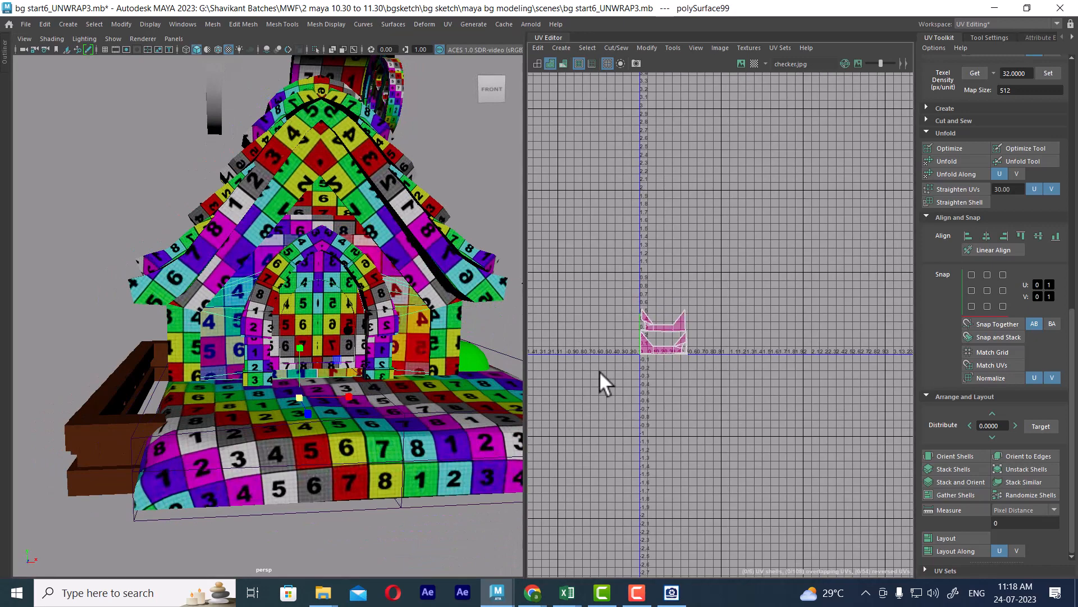
pyautogui.keyDown('alt'); pyautogui.moveTo(342, 316); pyautogui.dragTo(349, 340, button='middle'); pyautogui.keyUp('alt')
pyautogui.press('Up')
pyautogui.press('Up')
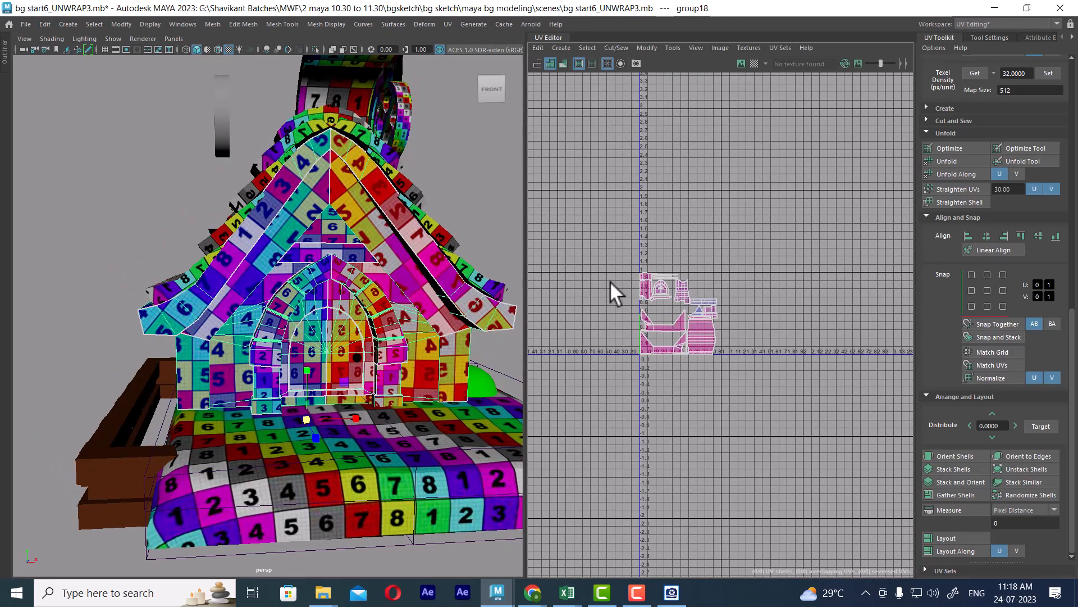
# - Turn on the UV distortion display for the selected front facade group and examine its shells
pyautogui.click(552, 65)
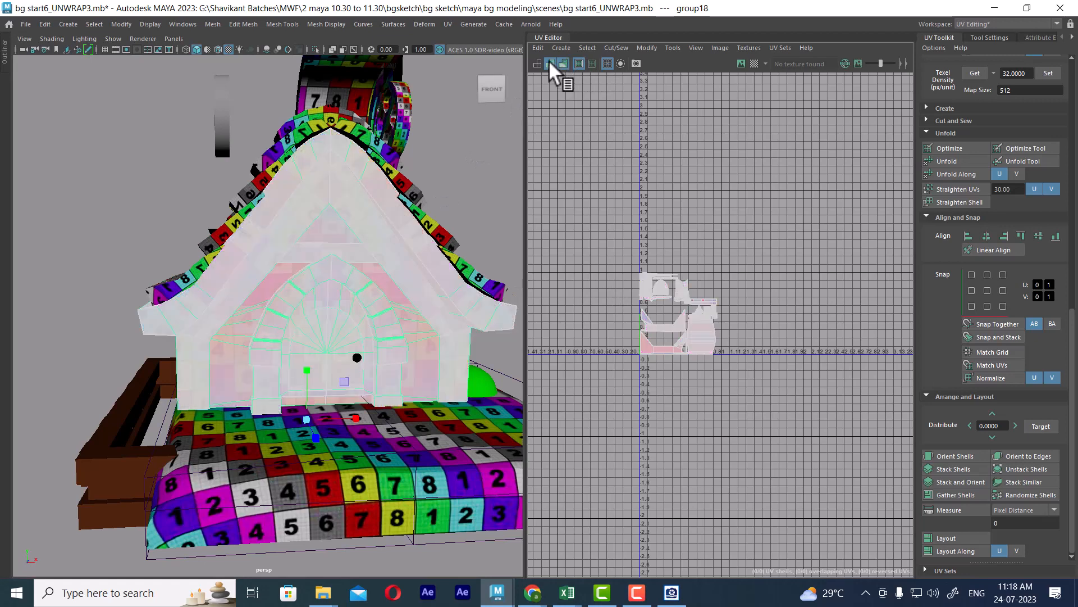
pyautogui.click(564, 64)
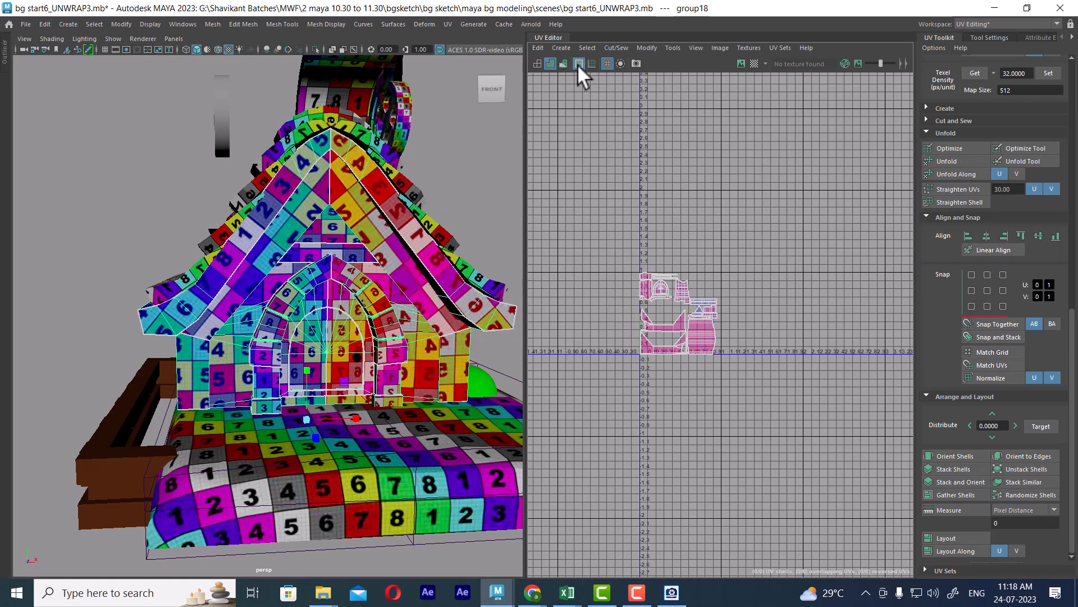
pyautogui.click(578, 64)
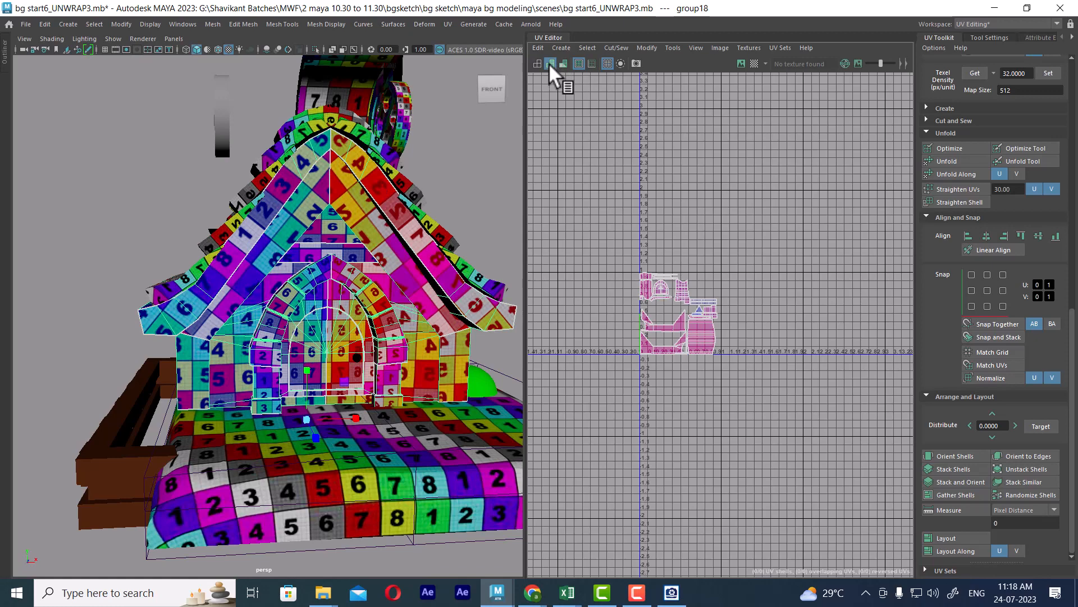
pyautogui.click(564, 64)
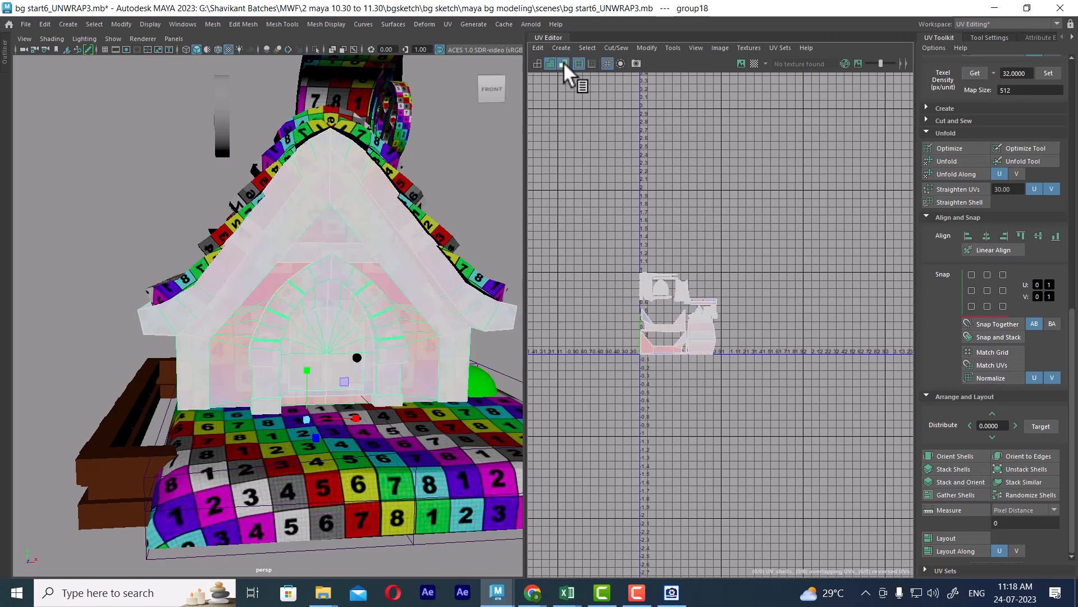
pyautogui.scroll(2, 509, 247)
pyautogui.scroll(2, 741, 292)
pyautogui.keyDown('alt'); pyautogui.moveTo(759, 332); pyautogui.dragTo(756, 320, button='middle'); pyautogui.keyUp('alt')
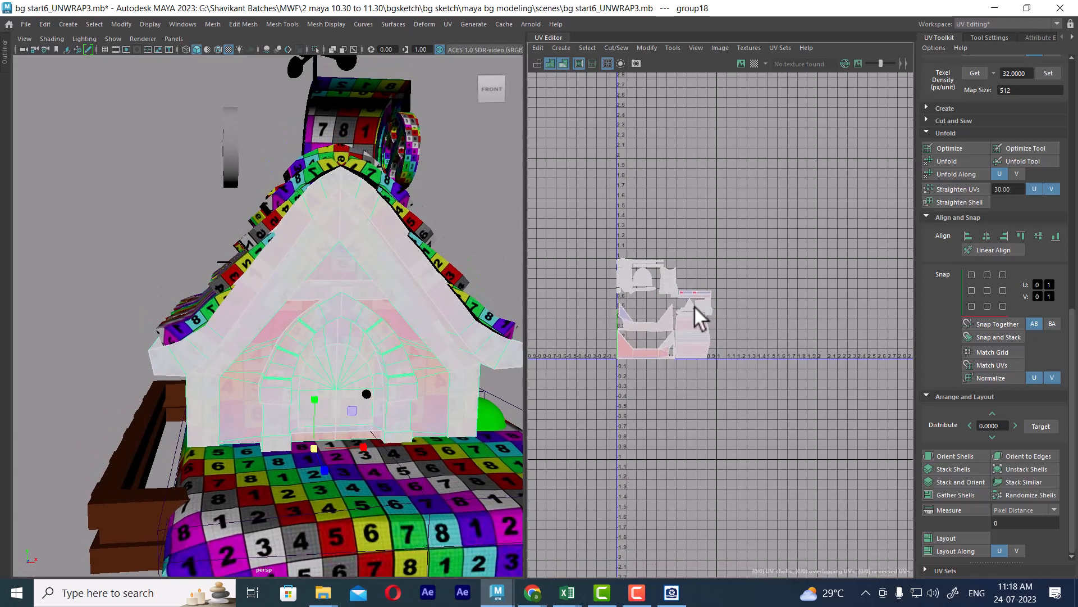
# - Extend the selection to the whole building group and inspect its UV distortion from the front and side
pyautogui.scroll(1, 405, 291)
pyautogui.keyDown('alt'); pyautogui.moveTo(400, 304); pyautogui.dragTo(407, 291); pyautogui.keyUp('alt')
pyautogui.press('Up')
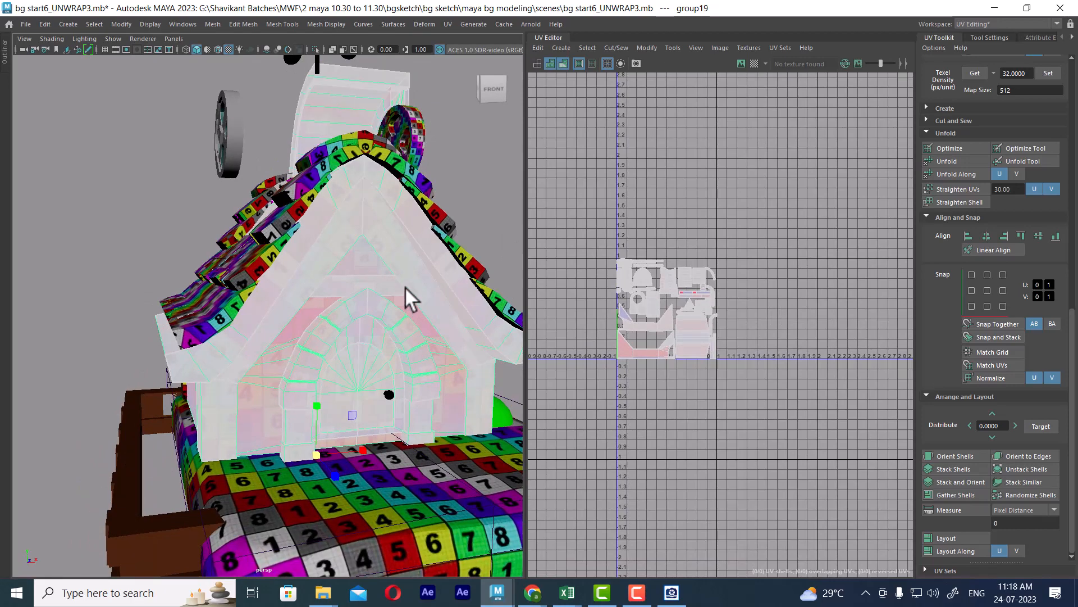
pyautogui.keyDown('alt'); pyautogui.moveTo(400, 279); pyautogui.dragTo(354, 279); pyautogui.keyUp('alt')
pyautogui.keyDown('alt'); pyautogui.moveTo(722, 244); pyautogui.dragTo(756, 302, button='right'); pyautogui.keyUp('alt')
pyautogui.keyDown('alt'); pyautogui.moveTo(432, 160); pyautogui.dragTo(414, 173); pyautogui.keyUp('alt')
pyautogui.keyDown('alt'); pyautogui.moveTo(413, 173); pyautogui.dragTo(416, 201, button='middle'); pyautogui.keyUp('alt')
pyautogui.keyDown('alt'); pyautogui.moveTo(415, 201); pyautogui.dragTo(435, 210, button='right'); pyautogui.keyUp('alt')
pyautogui.keyDown('alt'); pyautogui.moveTo(435, 210); pyautogui.dragTo(422, 221); pyautogui.keyUp('alt')
# - Select the tower's arched frame, expand back to the building group, and examine the distortion shading around the tower
pyautogui.click(407, 234)
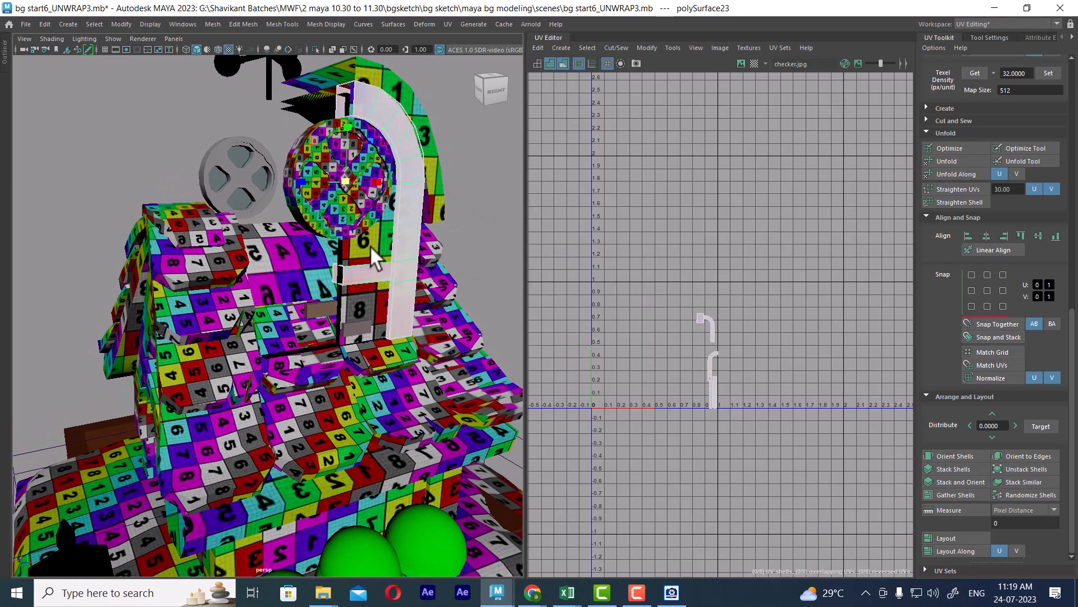
pyautogui.press('Up')
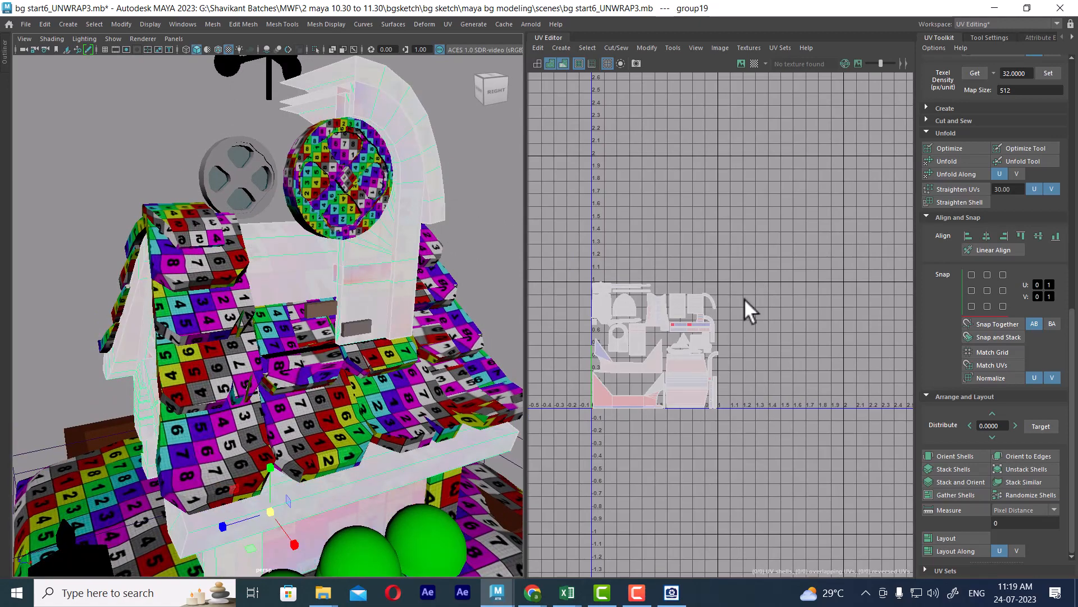
pyautogui.keyDown('alt'); pyautogui.moveTo(744, 299); pyautogui.dragTo(708, 292, button='right'); pyautogui.keyUp('alt')
pyautogui.keyDown('alt'); pyautogui.moveTo(339, 267); pyautogui.dragTo(245, 281); pyautogui.keyUp('alt')
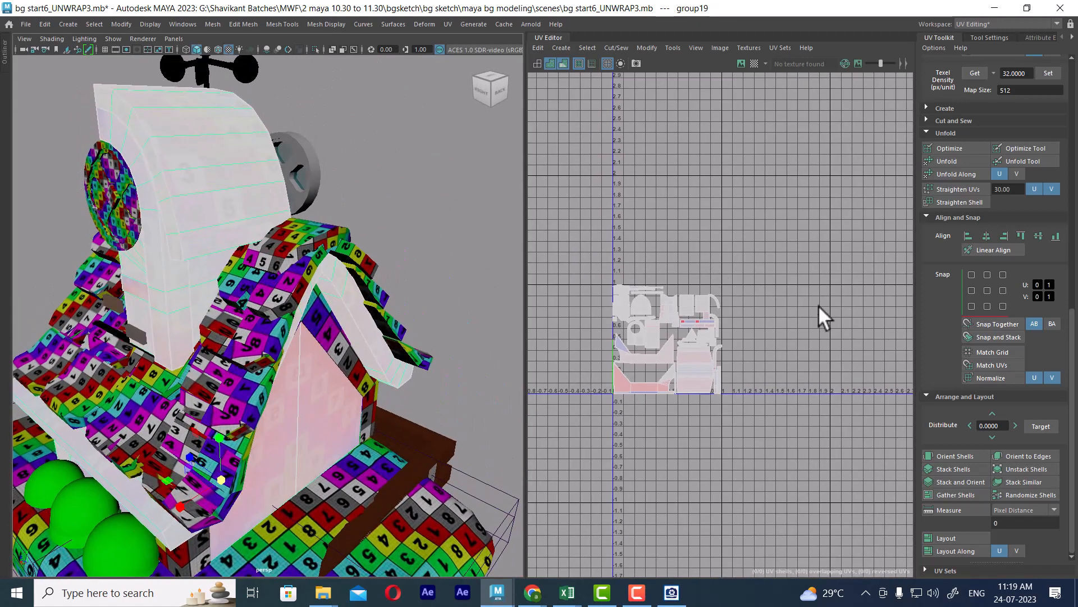
pyautogui.keyDown('alt'); pyautogui.moveTo(820, 317); pyautogui.dragTo(722, 267, button='right'); pyautogui.keyUp('alt')
pyautogui.keyDown('alt'); pyautogui.moveTo(312, 211); pyautogui.dragTo(436, 193); pyautogui.keyUp('alt')
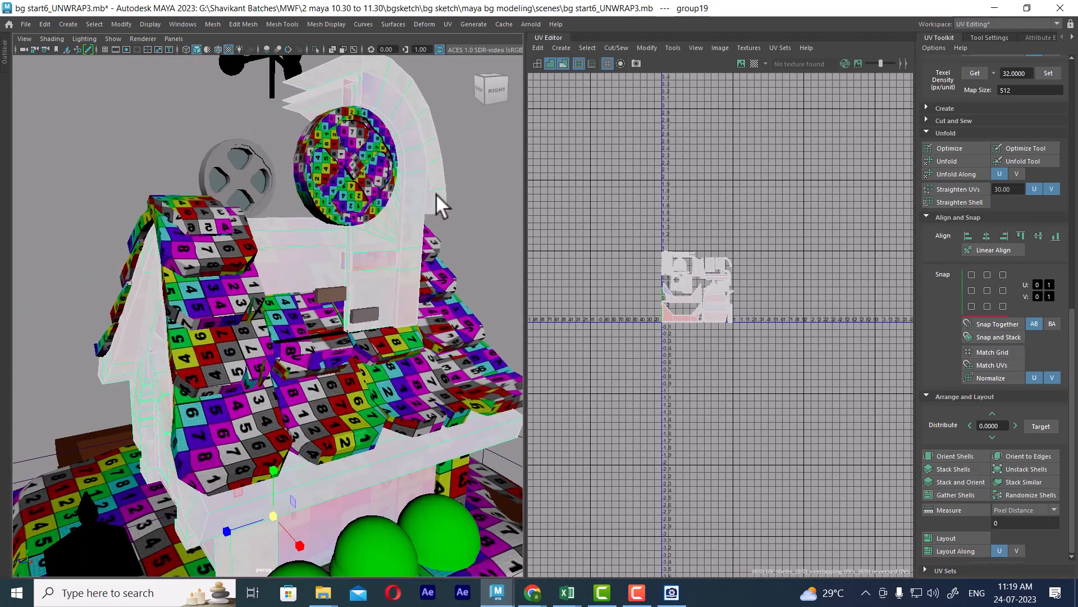
# - Select only the tower's arched frame and turn off the UV distortion display
pyautogui.click(474, 173)
pyautogui.click(424, 185)
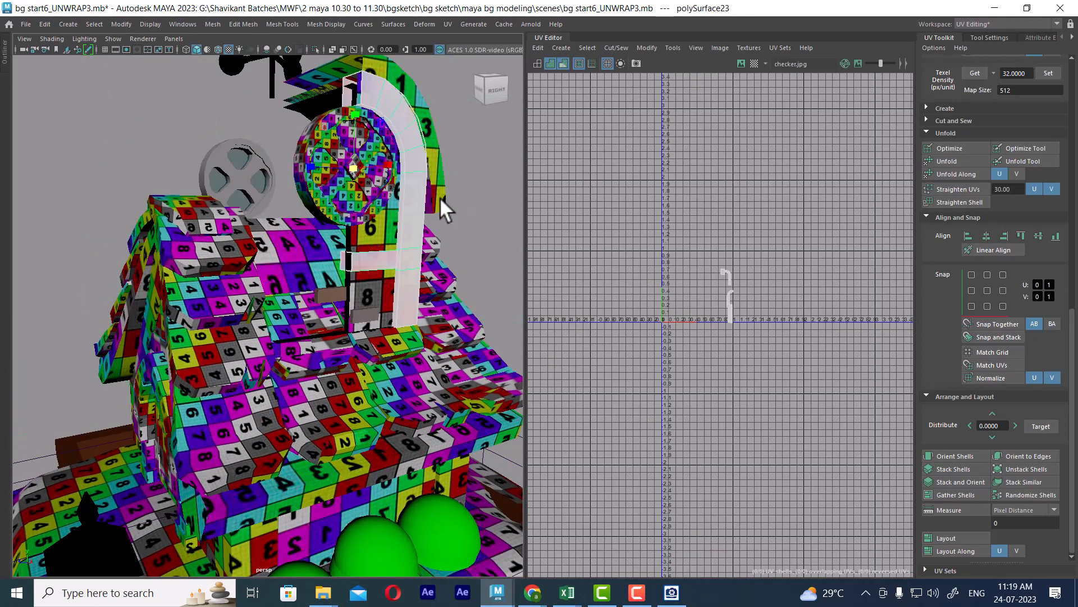
pyautogui.click(564, 65)
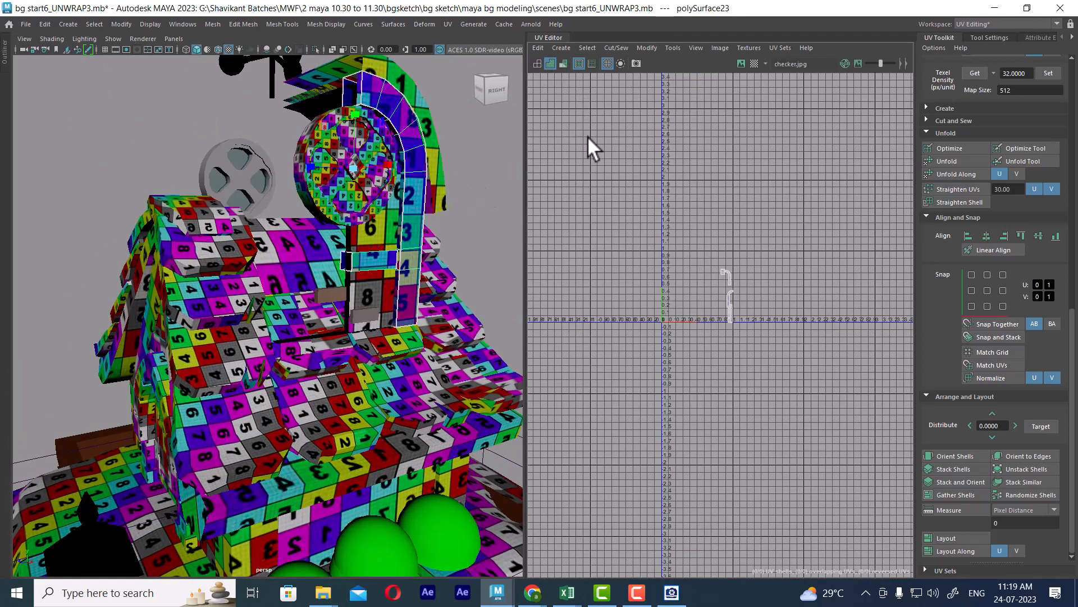
# - Add the large arched mesh behind the wheel to the selected arched frame and open the Mirror options
pyautogui.keyDown('alt'); pyautogui.moveTo(425, 242); pyautogui.dragTo(382, 234); pyautogui.keyUp('alt')
pyautogui.keyDown('alt'); pyautogui.moveTo(382, 233); pyautogui.dragTo(383, 206, button='right'); pyautogui.keyUp('alt')
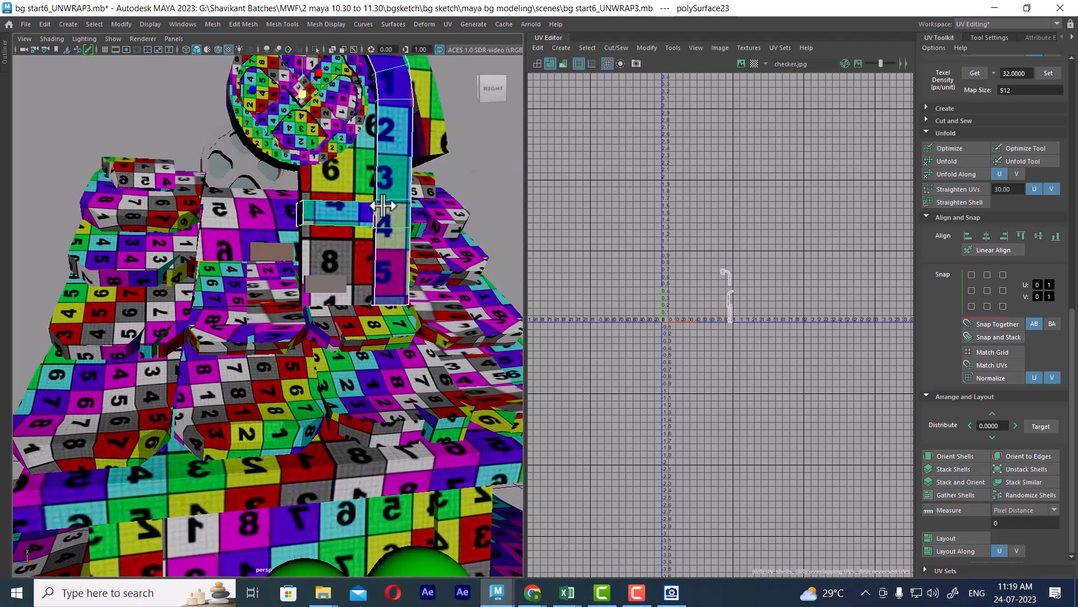
pyautogui.keyDown('alt'); pyautogui.moveTo(388, 224); pyautogui.dragTo(399, 269, button='middle'); pyautogui.keyUp('alt')
pyautogui.keyDown('shift'); pyautogui.click(396, 277); pyautogui.keyUp('shift')
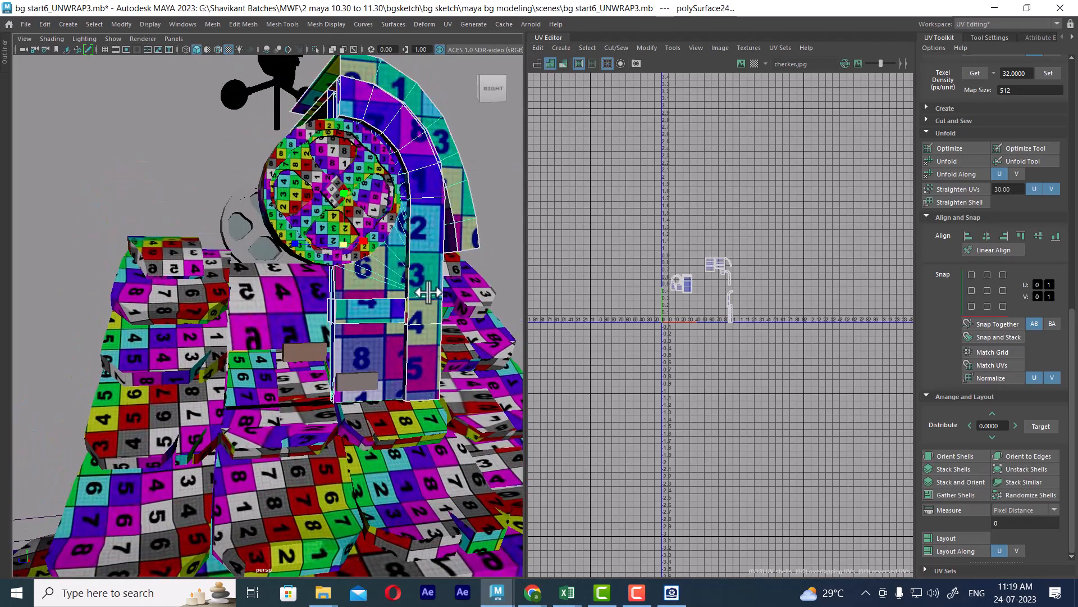
pyautogui.keyDown('alt'); pyautogui.moveTo(428, 292); pyautogui.dragTo(417, 257); pyautogui.keyUp('alt')
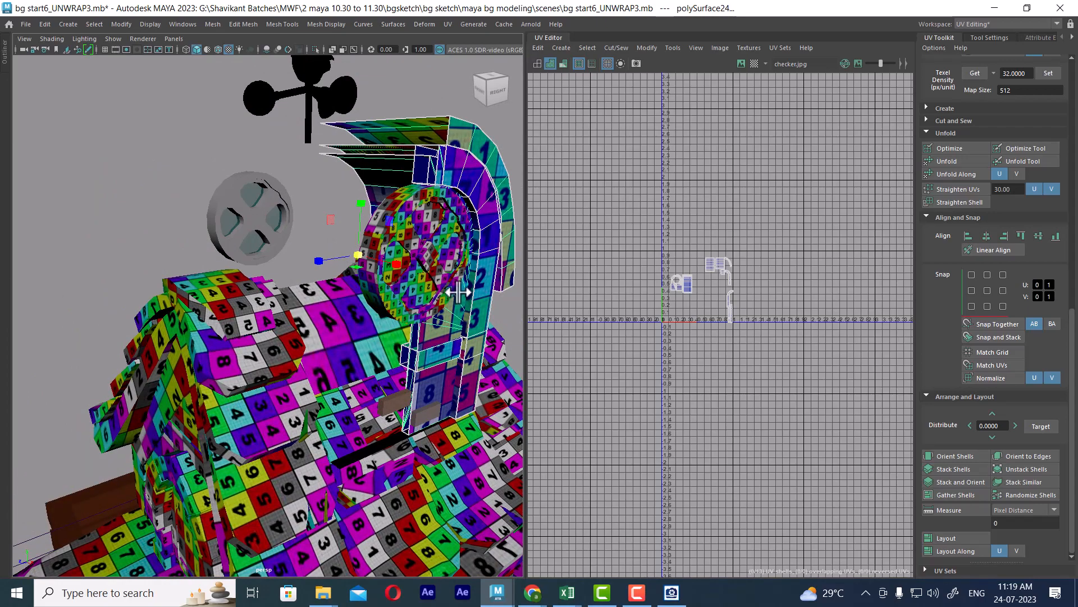
pyautogui.keyDown('alt'); pyautogui.moveTo(424, 298); pyautogui.dragTo(419, 168); pyautogui.keyUp('alt')
pyautogui.keyDown('shift'); pyautogui.moveTo(419, 160); pyautogui.dragTo(418, 174, button='right'); pyautogui.keyUp('shift')
pyautogui.keyDown('shift'); pyautogui.moveTo(433, 322); pyautogui.dragTo(475, 287, button='right'); pyautogui.keyUp('shift')
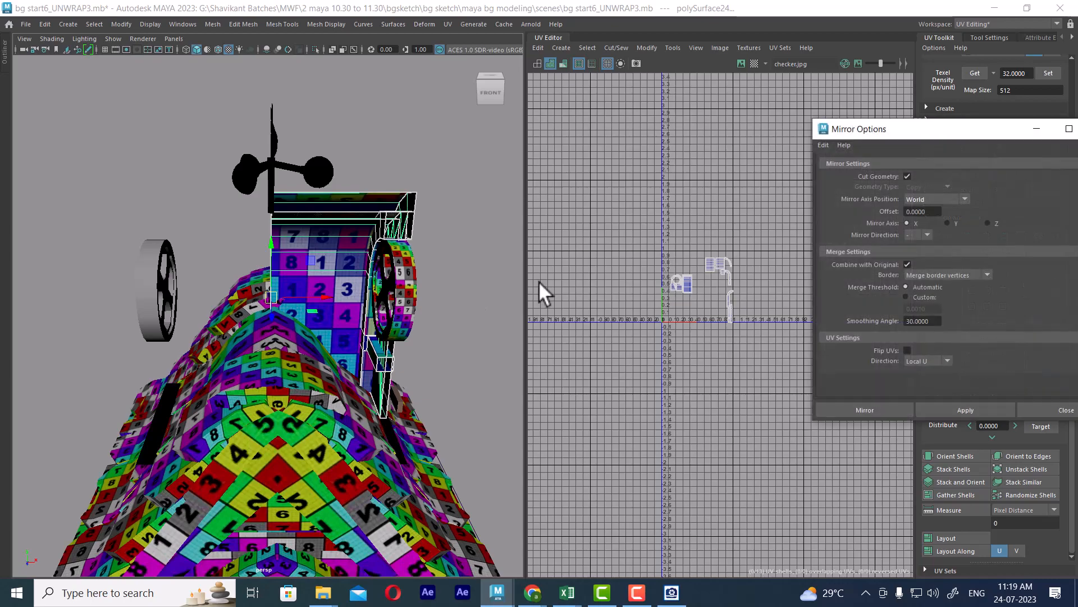
pyautogui.click(968, 409)
pyautogui.keyDown('alt'); pyautogui.moveTo(281, 401); pyautogui.dragTo(323, 360); pyautogui.keyUp('alt')
pyautogui.hotkey('ctrl', 'z')
# - Mirror the arched frame and tower mesh across the world X axis in the negative direction, with borders set to Do not merge borders
pyautogui.click(974, 409)
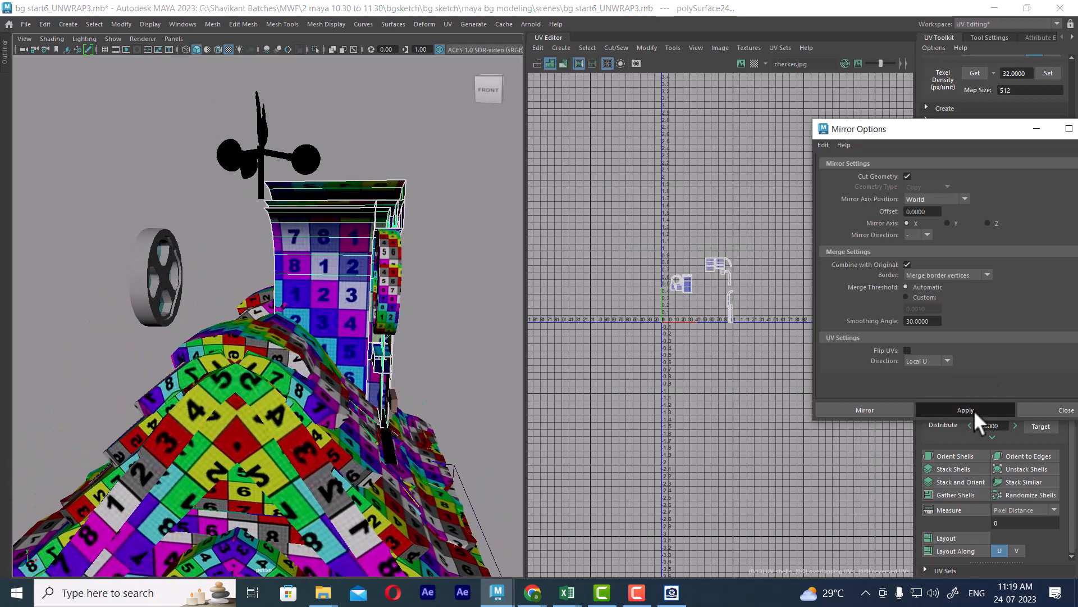
pyautogui.click(476, 374)
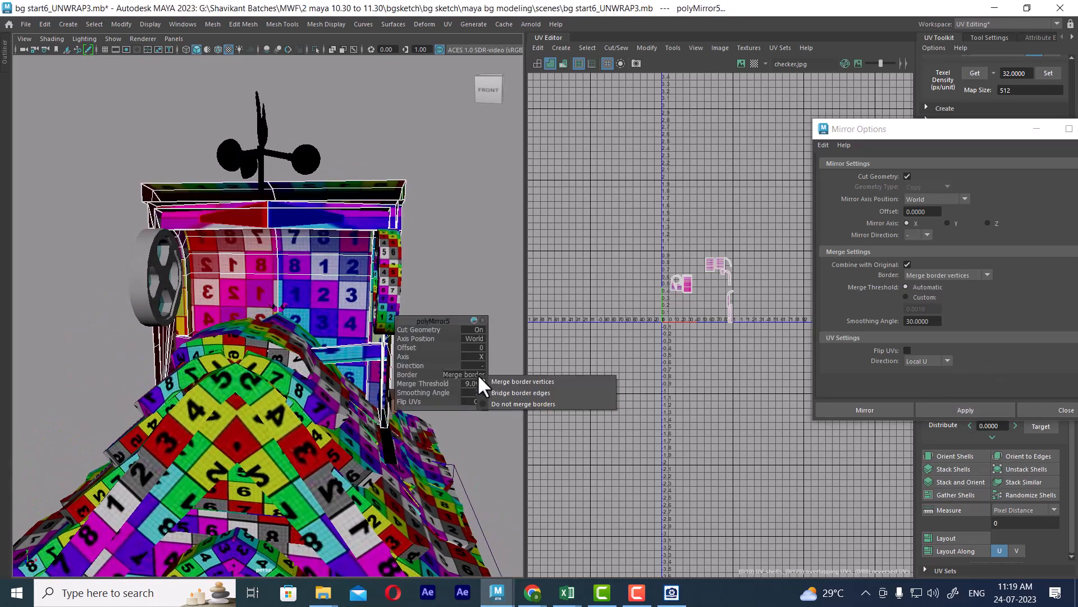
pyautogui.click(550, 403)
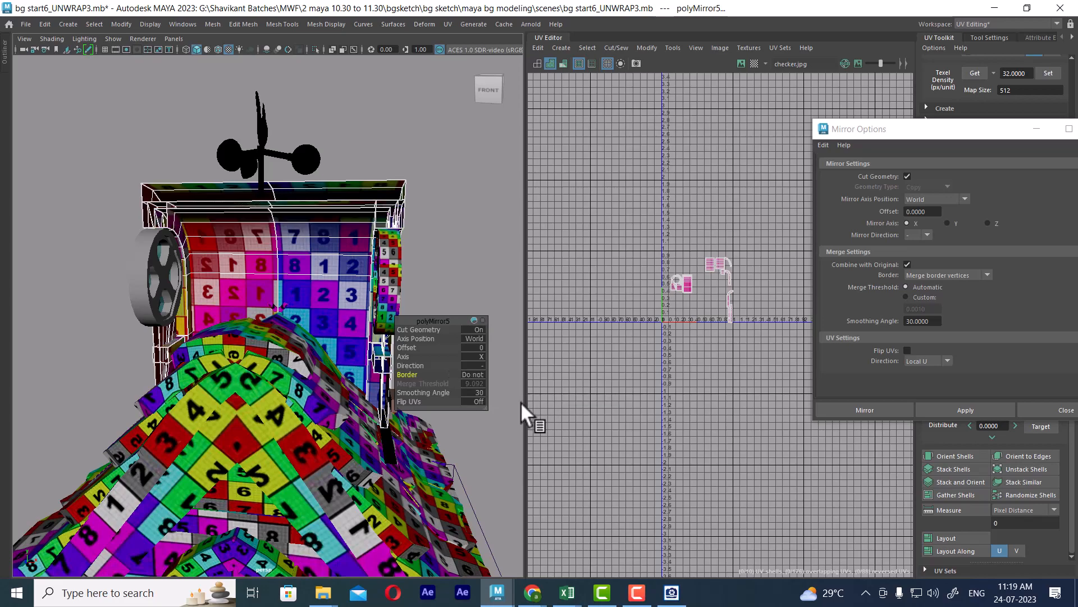
# - Select the arched roof shell of the tower and bring up the Mirror options for it
pyautogui.keyDown('alt'); pyautogui.moveTo(251, 311); pyautogui.dragTo(197, 307); pyautogui.keyUp('alt')
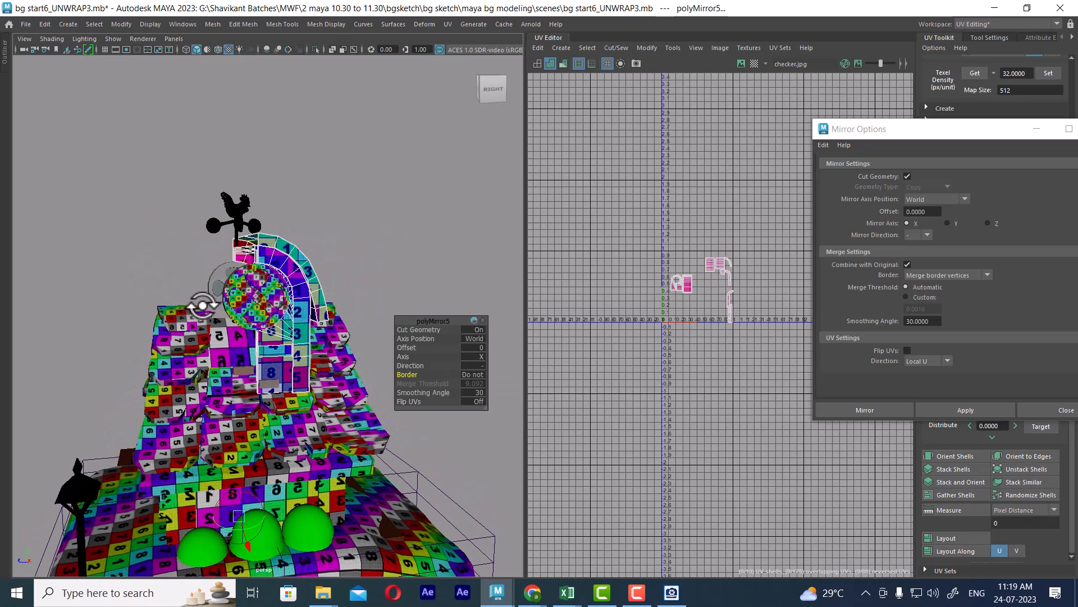
pyautogui.keyDown('alt'); pyautogui.moveTo(197, 307); pyautogui.dragTo(242, 331, button='right'); pyautogui.keyUp('alt')
pyautogui.keyDown('alt'); pyautogui.moveTo(241, 332); pyautogui.dragTo(271, 347); pyautogui.keyUp('alt')
pyautogui.keyDown('alt'); pyautogui.moveTo(271, 347); pyautogui.dragTo(339, 315, button='right'); pyautogui.keyUp('alt')
pyautogui.keyDown('alt'); pyautogui.moveTo(348, 313); pyautogui.dragTo(408, 264); pyautogui.keyUp('alt')
pyautogui.click(337, 244)
pyautogui.keyDown('shift'); pyautogui.rightClick(412, 204); pyautogui.keyUp('shift')
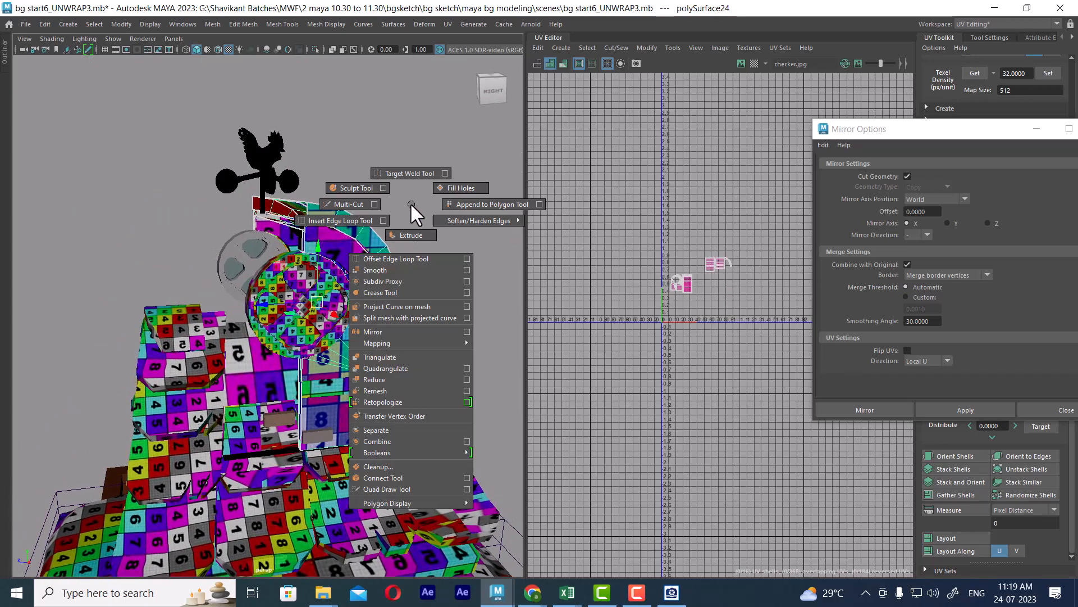
pyautogui.click(467, 330)
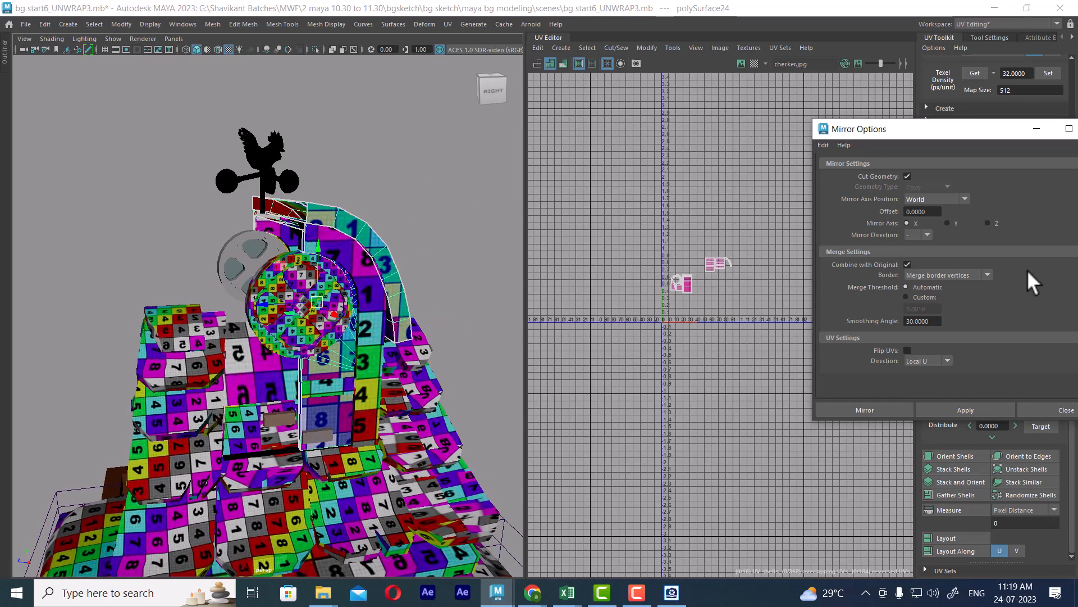
pyautogui.moveTo(958, 133); pyautogui.dragTo(763, 122)
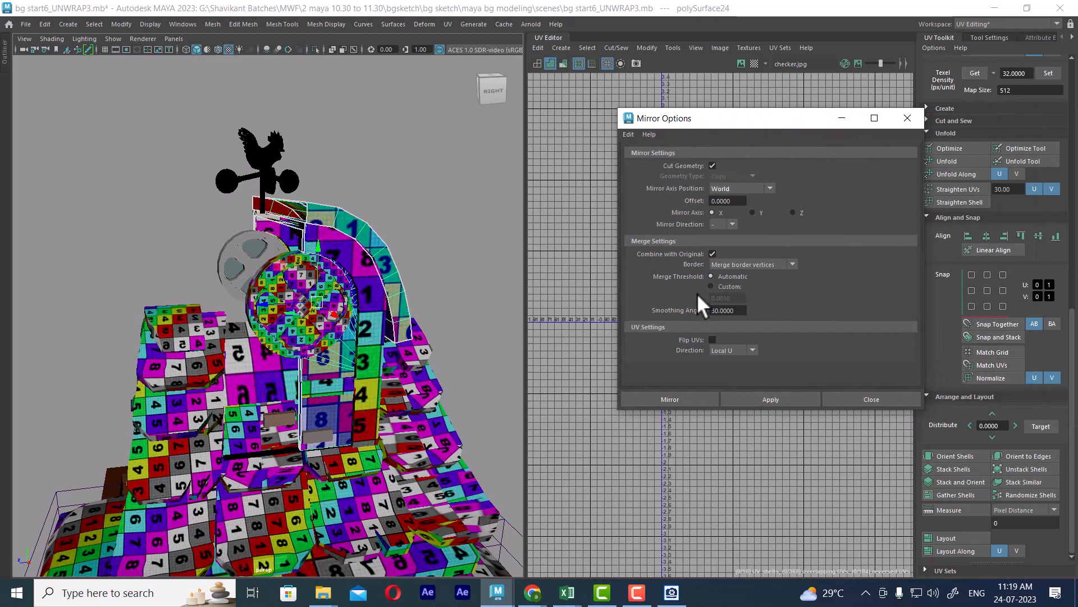
# - Mirror the roof shell across the world Z axis in the positive direction with border vertices merged, and close the options
pyautogui.keyDown('alt'); pyautogui.moveTo(355, 336); pyautogui.dragTo(520, 346); pyautogui.keyUp('alt')
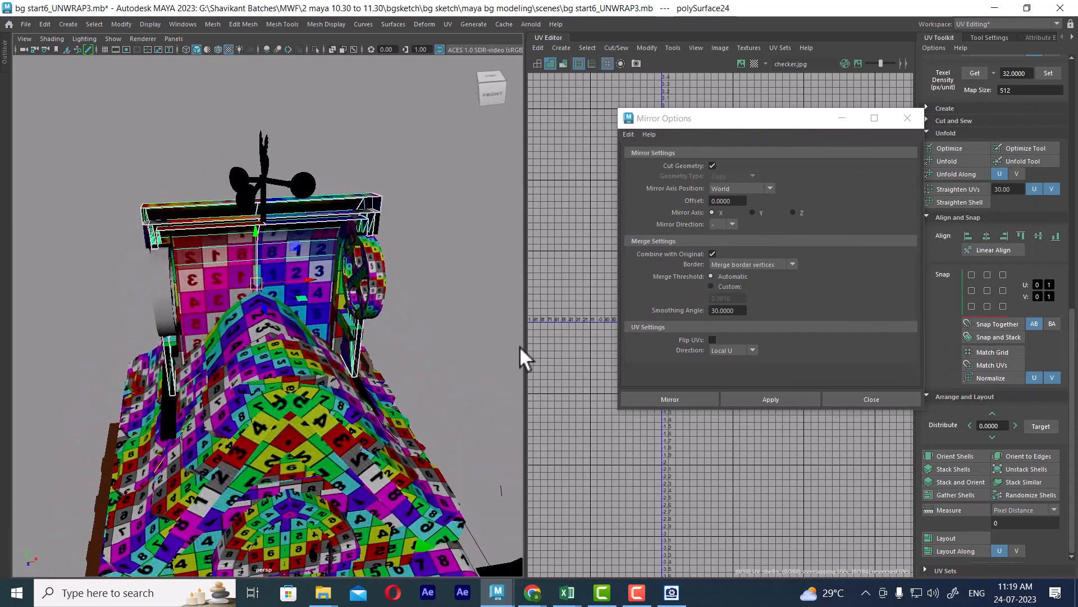
pyautogui.click(792, 212)
pyautogui.click(789, 400)
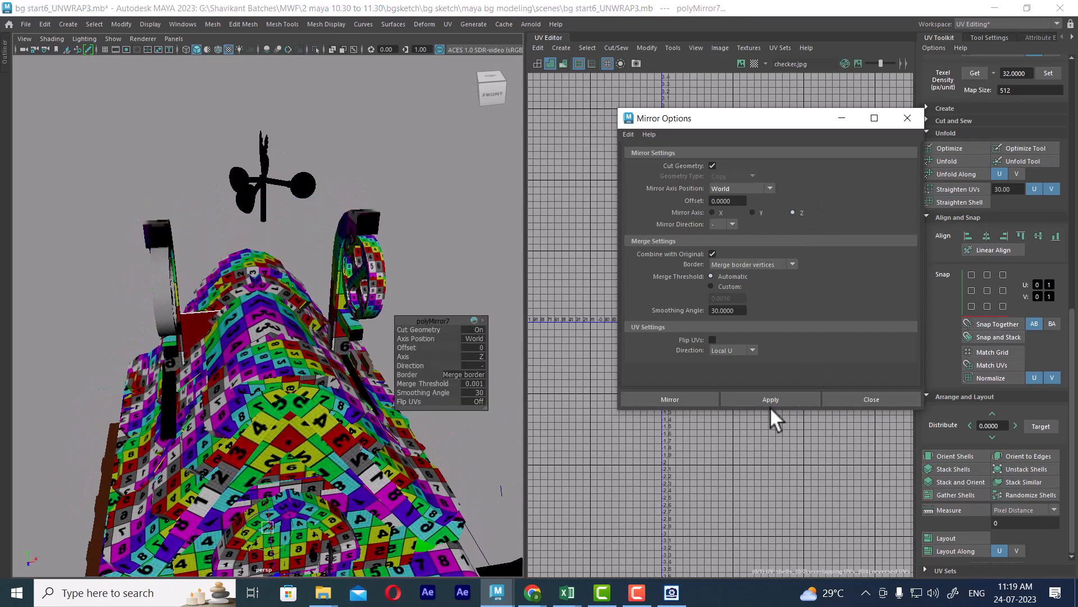
pyautogui.click(482, 365)
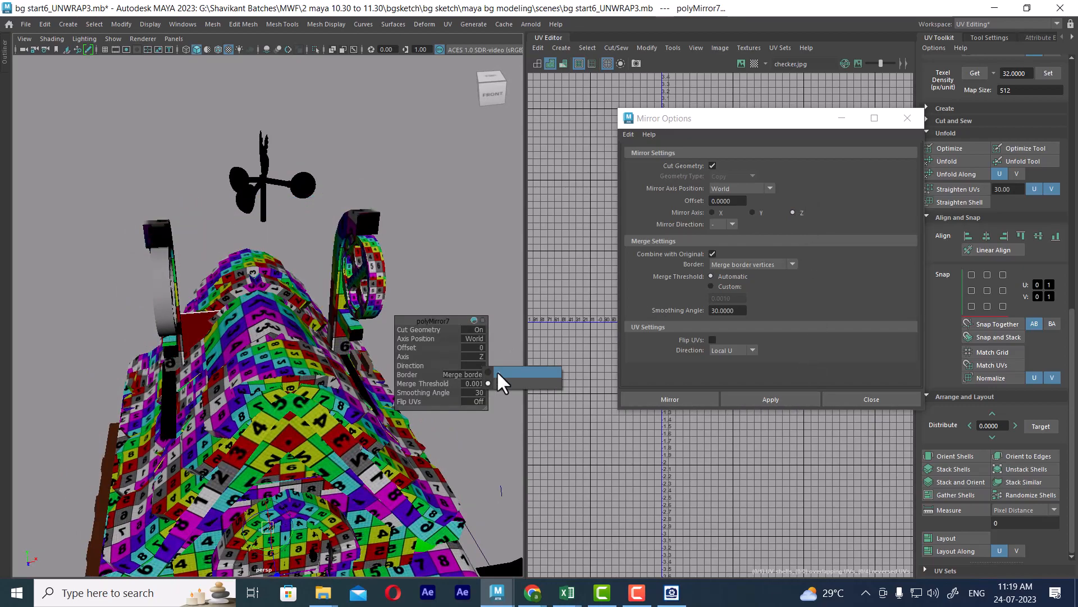
pyautogui.click(496, 370)
pyautogui.keyDown('alt'); pyautogui.moveTo(346, 223); pyautogui.dragTo(217, 215); pyautogui.keyUp('alt')
pyautogui.scroll(-2, 270, 250)
pyautogui.keyDown('alt'); pyautogui.moveTo(269, 250); pyautogui.dragTo(262, 217, button='middle'); pyautogui.keyUp('alt')
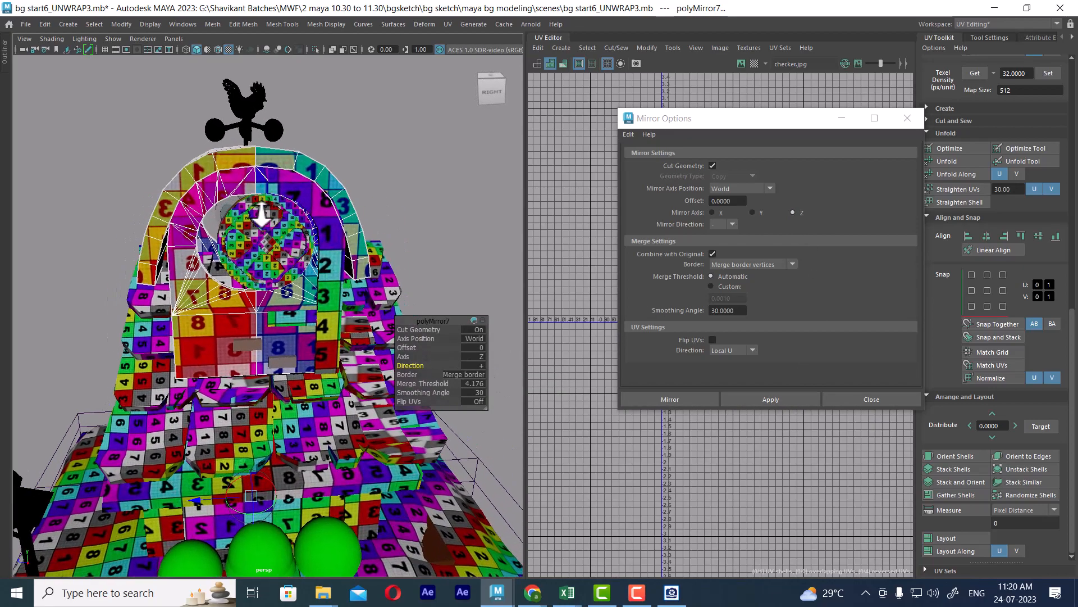
pyautogui.scroll(1, 262, 216)
pyautogui.click(897, 403)
# - Check the mirrored roof shell from several sides and undo the Z-axis mirror
pyautogui.keyDown('alt'); pyautogui.moveTo(506, 308); pyautogui.dragTo(320, 323); pyautogui.keyUp('alt')
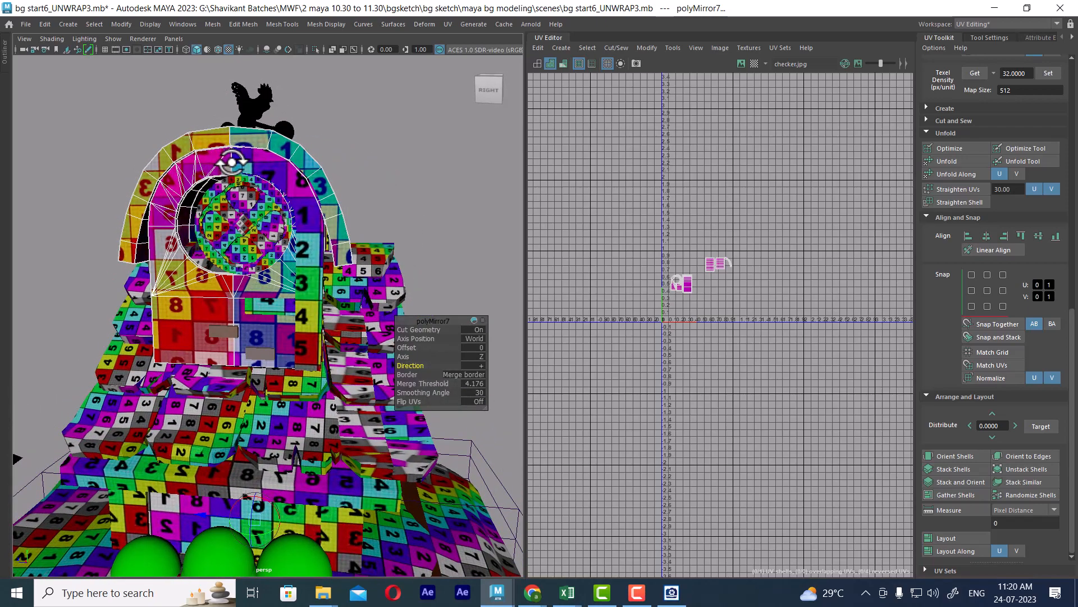
pyautogui.keyDown('alt'); pyautogui.moveTo(275, 181); pyautogui.dragTo(345, 189); pyautogui.keyUp('alt')
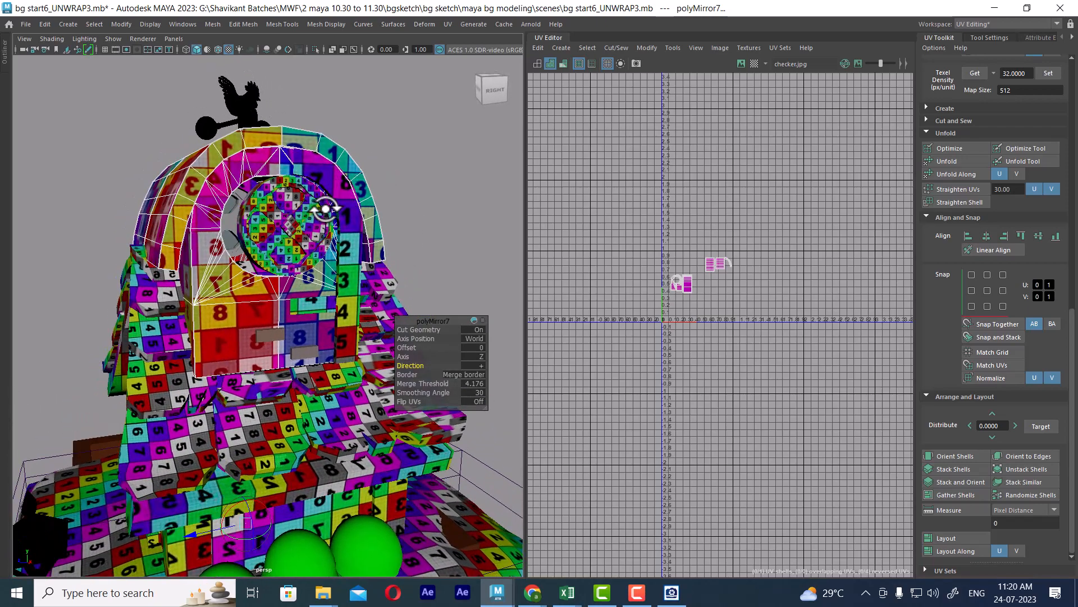
pyautogui.hotkey('ctrl', 'z')
pyautogui.keyDown('alt'); pyautogui.moveTo(342, 214); pyautogui.dragTo(336, 196, button='right'); pyautogui.keyUp('alt')
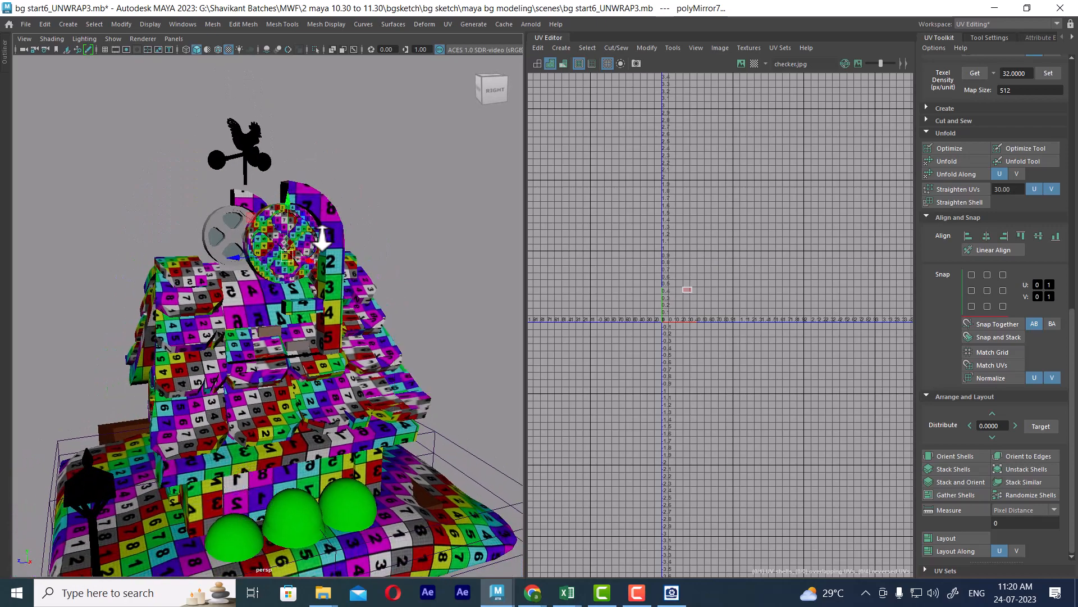
pyautogui.keyDown('alt'); pyautogui.moveTo(323, 238); pyautogui.dragTo(169, 260); pyautogui.keyUp('alt')
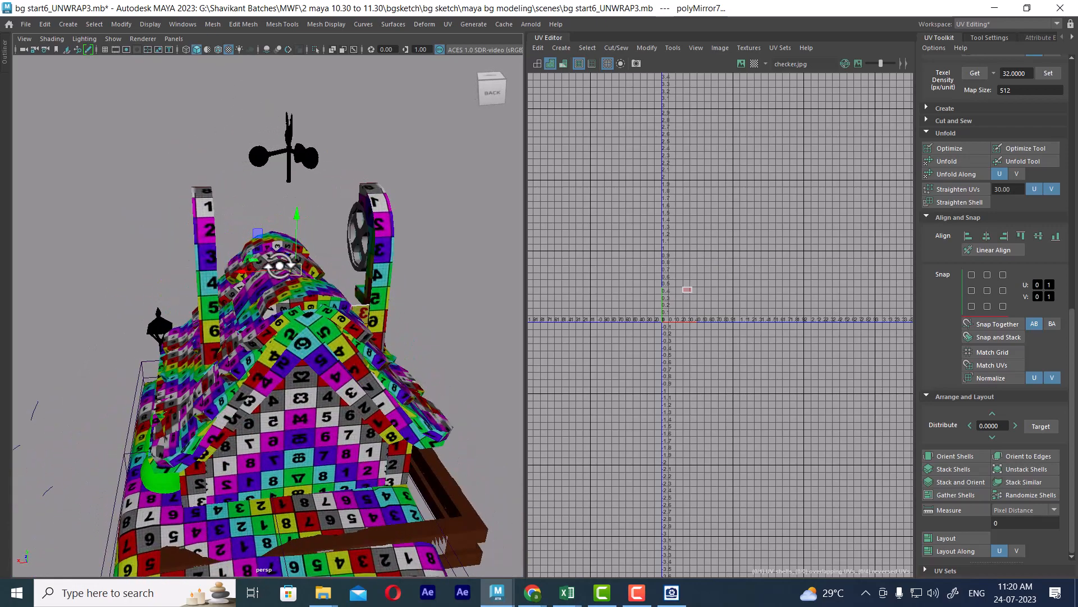
pyautogui.keyDown('alt'); pyautogui.moveTo(279, 265); pyautogui.dragTo(416, 187); pyautogui.keyUp('alt')
pyautogui.hotkey('ctrl', 'z')
# - Hide everything except the roof shell and, in the top view, snap its pivot to the middle of the front edge
pyautogui.keyDown('alt'); pyautogui.moveTo(331, 219); pyautogui.dragTo(308, 219); pyautogui.keyUp('alt')
pyautogui.hotkey('alt', 'h')
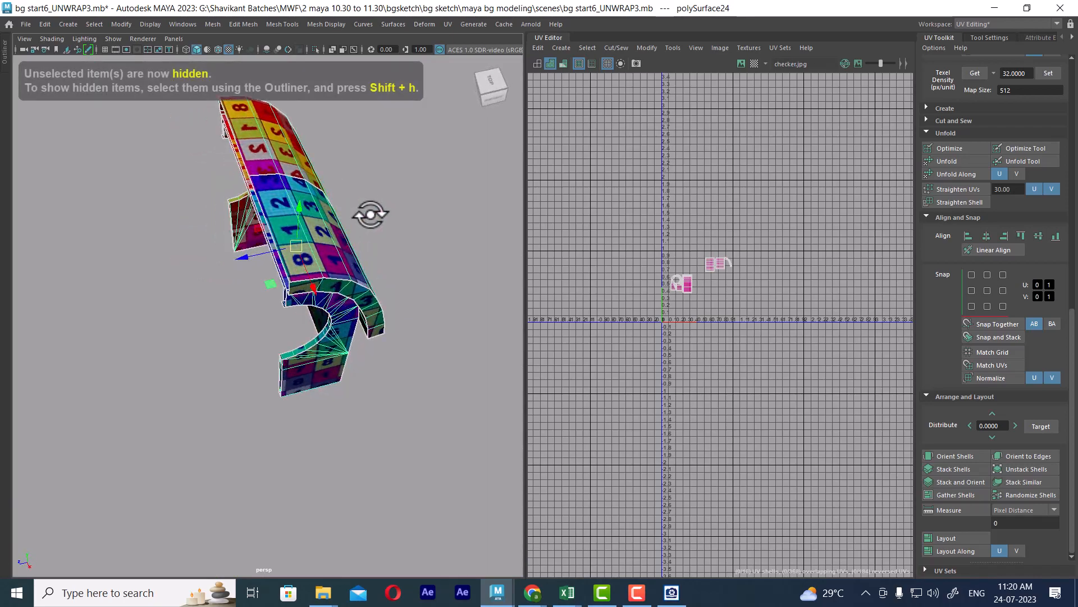
pyautogui.press('space')
pyautogui.press('space')
pyautogui.keyDown('alt'); pyautogui.moveTo(290, 292); pyautogui.dragTo(386, 302, button='middle'); pyautogui.keyUp('alt')
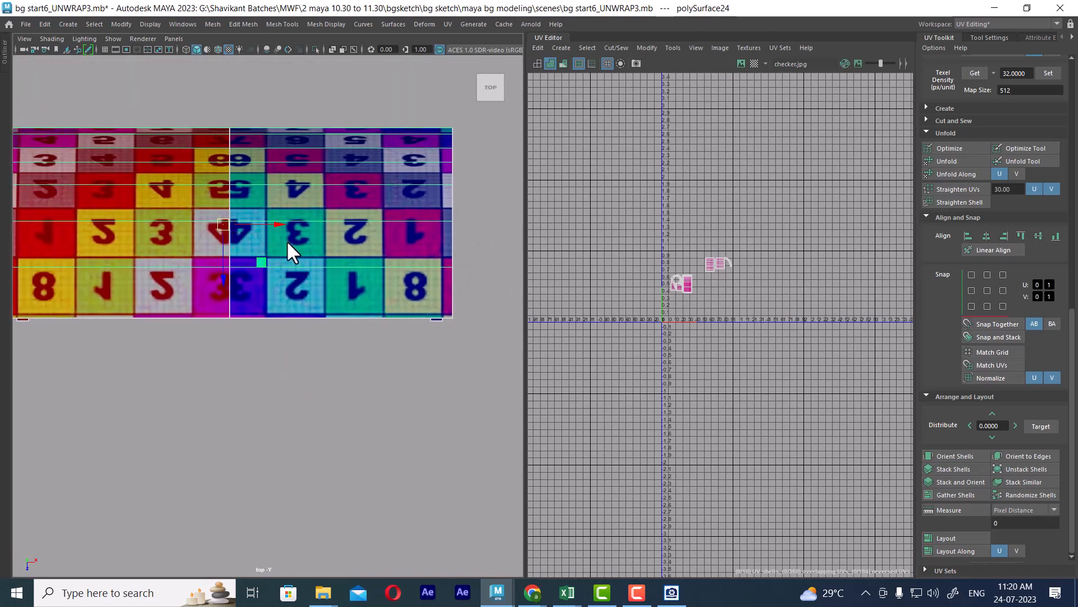
pyautogui.press('d')
pyautogui.press('v')
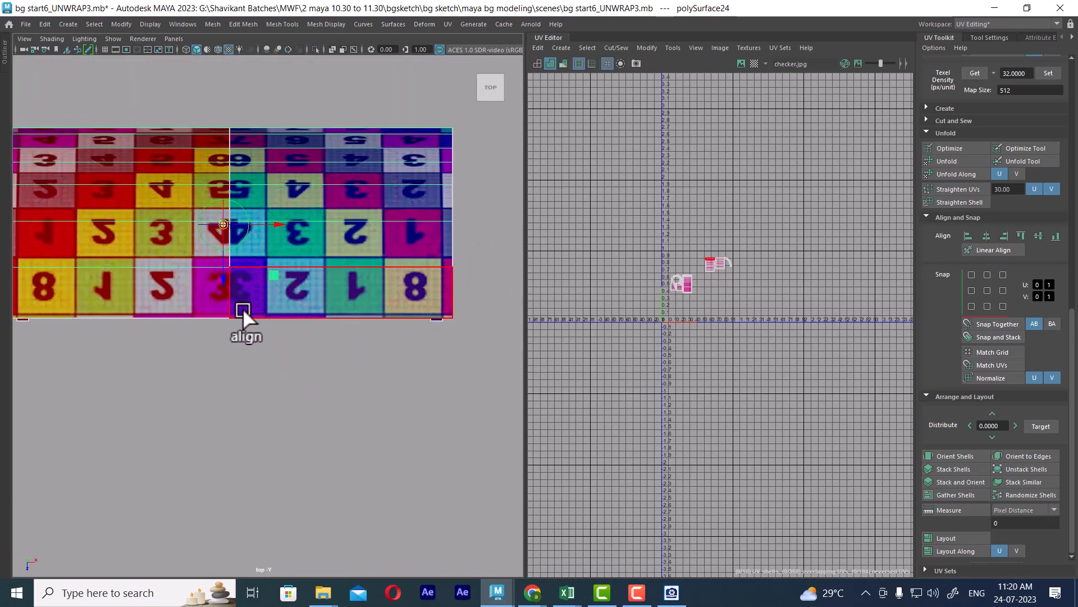
pyautogui.click(234, 313)
pyautogui.press('space')
pyautogui.press('space')
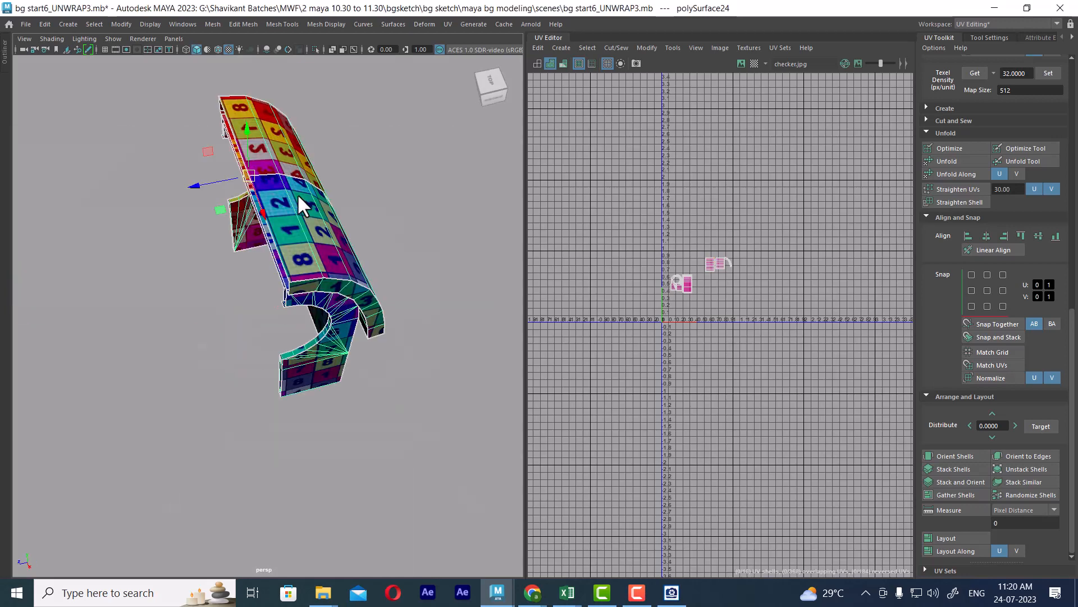
pyautogui.scroll(-4, 312, 309)
pyautogui.scroll(3, 313, 308)
pyautogui.keyDown('alt'); pyautogui.moveTo(312, 309); pyautogui.dragTo(332, 303); pyautogui.keyUp('alt')
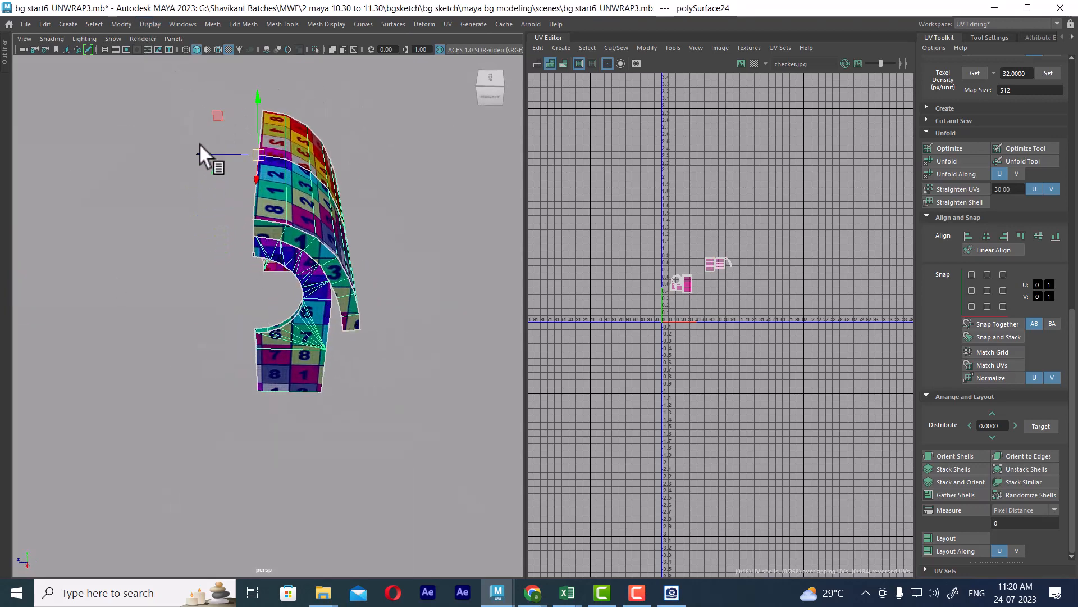
# - Try mirroring the isolated roof shell across the world Z axis in the positive direction
pyautogui.keyDown('shift'); pyautogui.moveTo(389, 153); pyautogui.dragTo(445, 283, button='right'); pyautogui.keyUp('shift')
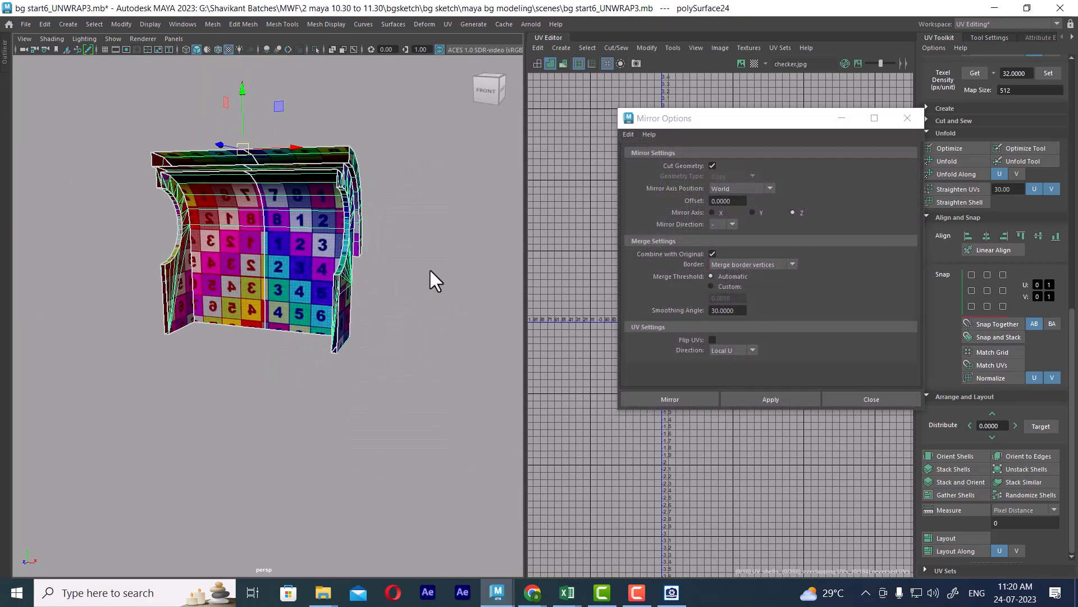
pyautogui.click(800, 399)
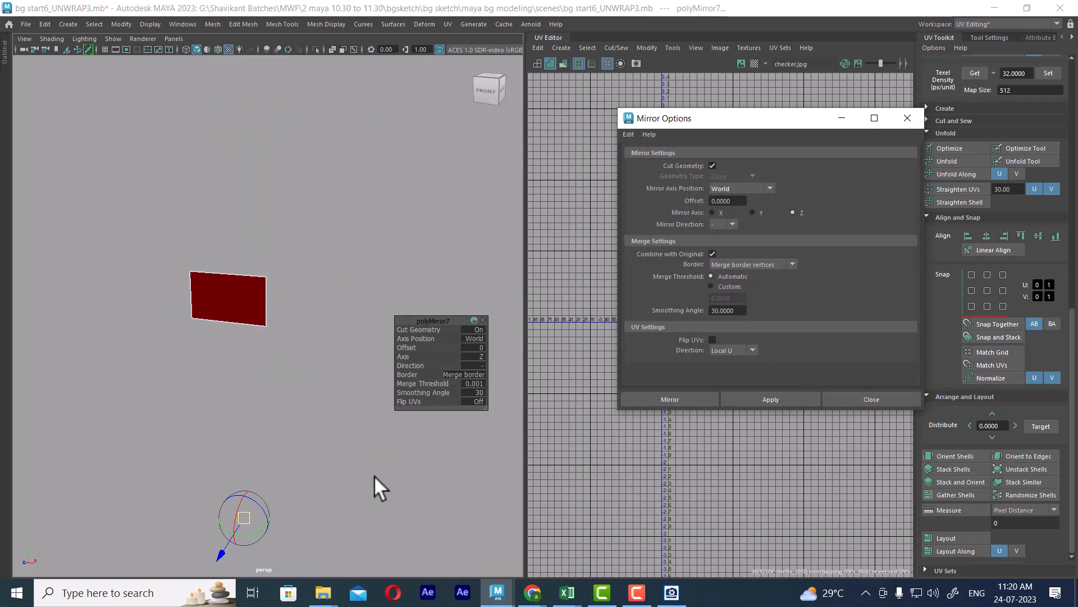
pyautogui.click(480, 364)
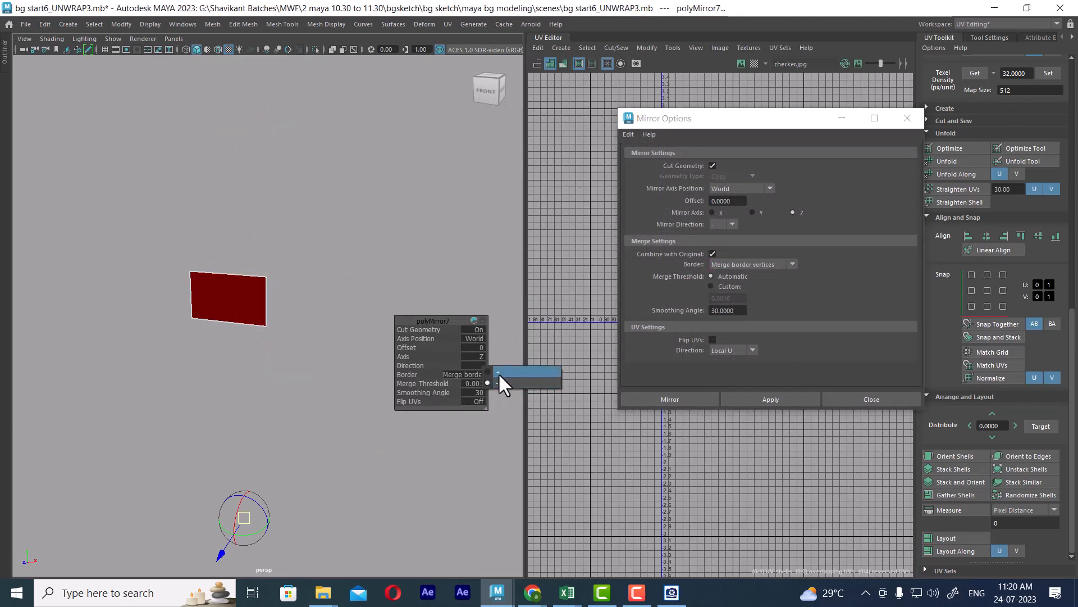
pyautogui.click(497, 373)
pyautogui.keyDown('alt'); pyautogui.moveTo(241, 371); pyautogui.dragTo(270, 375); pyautogui.keyUp('alt')
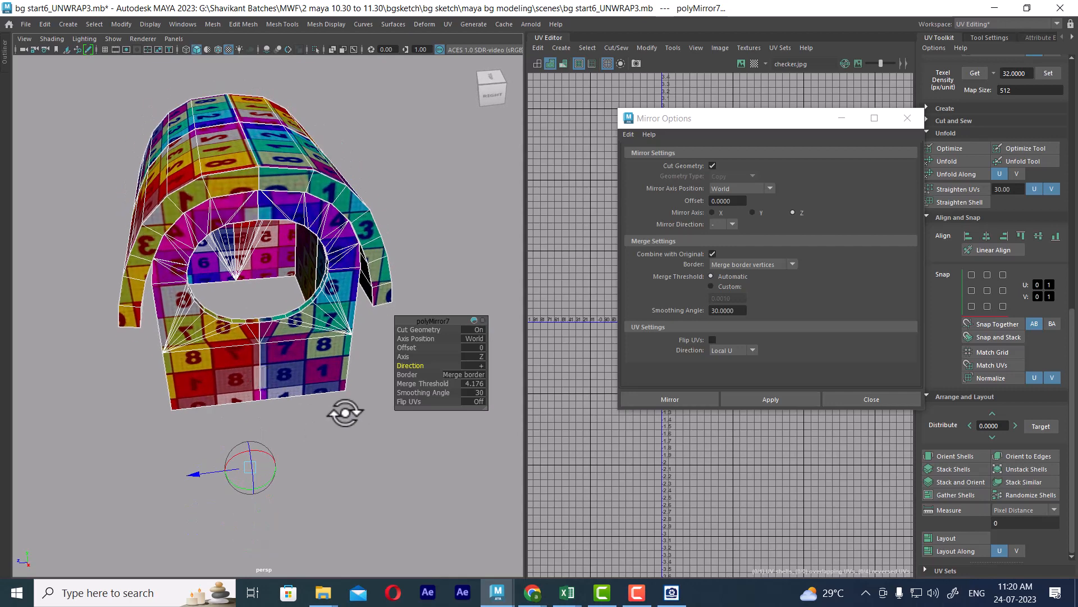
# - Undo the mirror of the isolated shell, clear the selection and show the rest of the scene again
pyautogui.hotkey('ctrl', 'z')
pyautogui.hotkey('ctrl', 'z')
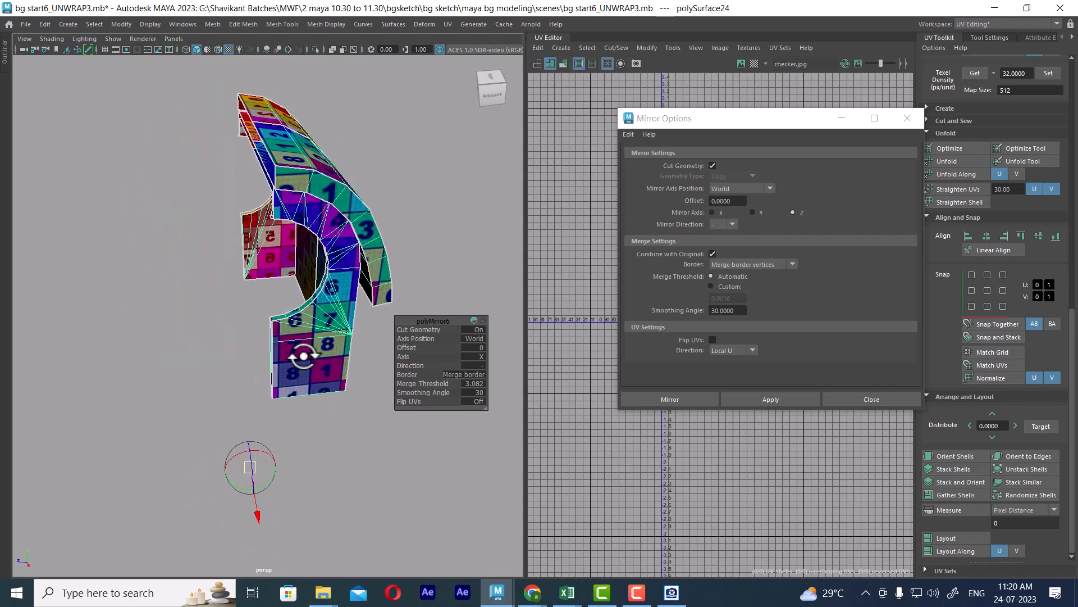
pyautogui.moveTo(308, 257); pyautogui.dragTo(440, 192, button='right')
pyautogui.click(402, 370)
pyautogui.keyDown('alt'); pyautogui.moveTo(444, 393); pyautogui.dragTo(495, 374); pyautogui.keyUp('alt')
pyautogui.hotkey('ctrl', '1')
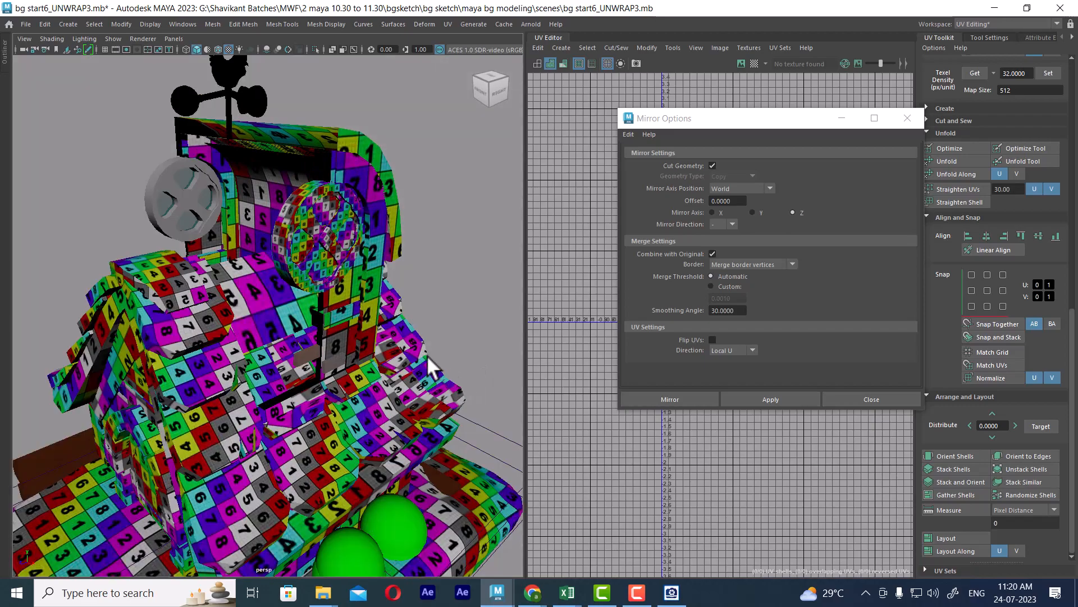
# - Select the roof shell together with its arched trim frames and hide all unselected objects
pyautogui.click(347, 321)
pyautogui.keyDown('alt'); pyautogui.moveTo(347, 321); pyautogui.dragTo(382, 345, button='right'); pyautogui.keyUp('alt')
pyautogui.click(356, 317)
pyautogui.keyDown('alt'); pyautogui.moveTo(393, 308); pyautogui.dragTo(440, 287); pyautogui.keyUp('alt')
pyautogui.keyDown('shift'); pyautogui.click(353, 277); pyautogui.keyUp('shift')
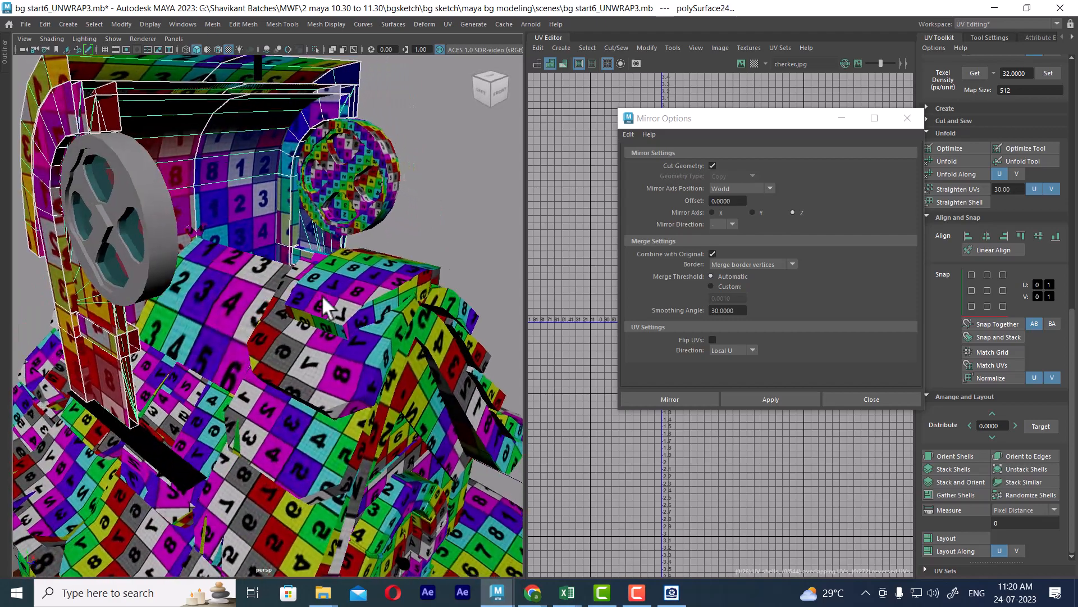
pyautogui.keyDown('alt'); pyautogui.moveTo(326, 299); pyautogui.dragTo(294, 266, button='right'); pyautogui.keyUp('alt')
pyautogui.moveTo(295, 266)
pyautogui.keyDown('alt'); pyautogui.mouseDown()
pyautogui.moveTo(252, 263)
pyautogui.moveTo(295, 273)
pyautogui.mouseUp(); pyautogui.keyUp('alt')
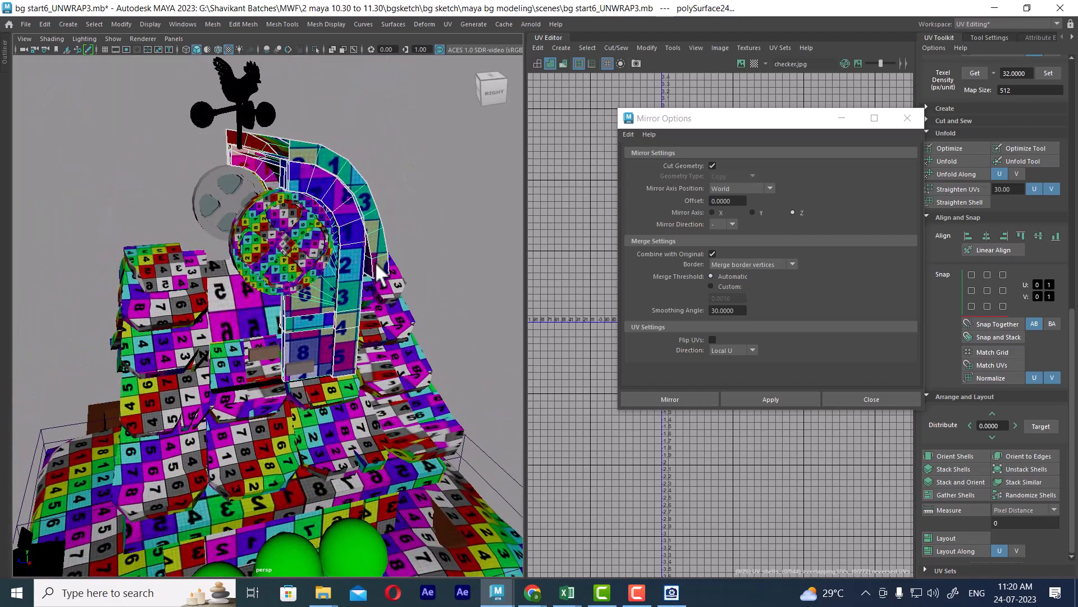
pyautogui.hotkey('alt', 'h')
pyautogui.keyDown('alt'); pyautogui.moveTo(383, 272); pyautogui.dragTo(363, 389); pyautogui.keyUp('alt')
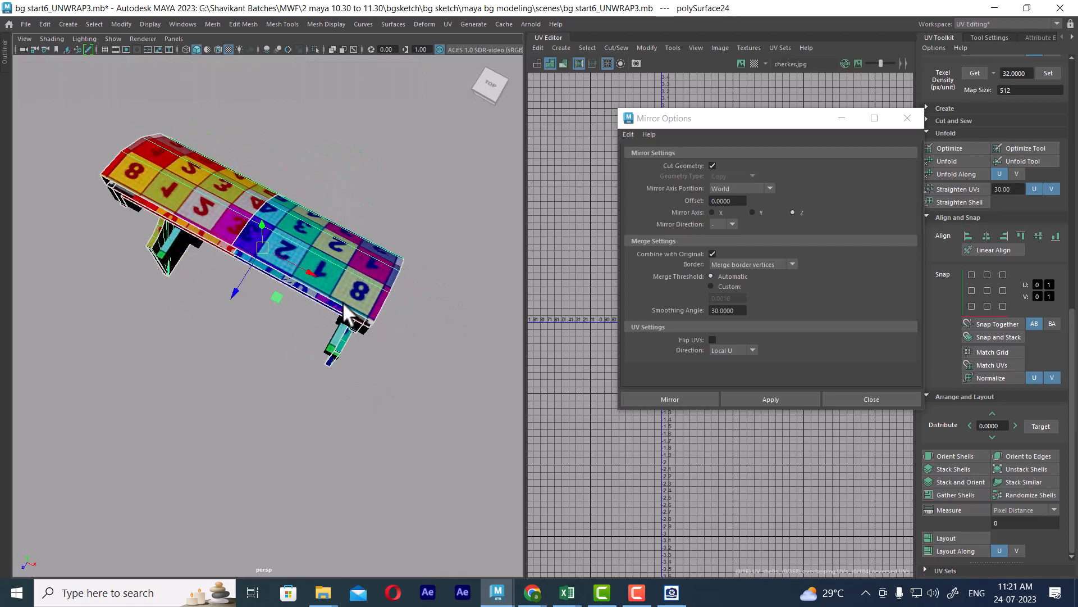
# - Snap the roof shell's pivot to the middle of its front edge in the top view and return to perspective
pyautogui.press('space')
pyautogui.moveTo(342, 308); pyautogui.dragTo(119, 339)
pyautogui.keyDown('alt'); pyautogui.moveTo(291, 337); pyautogui.dragTo(317, 355, button='middle'); pyautogui.keyUp('alt')
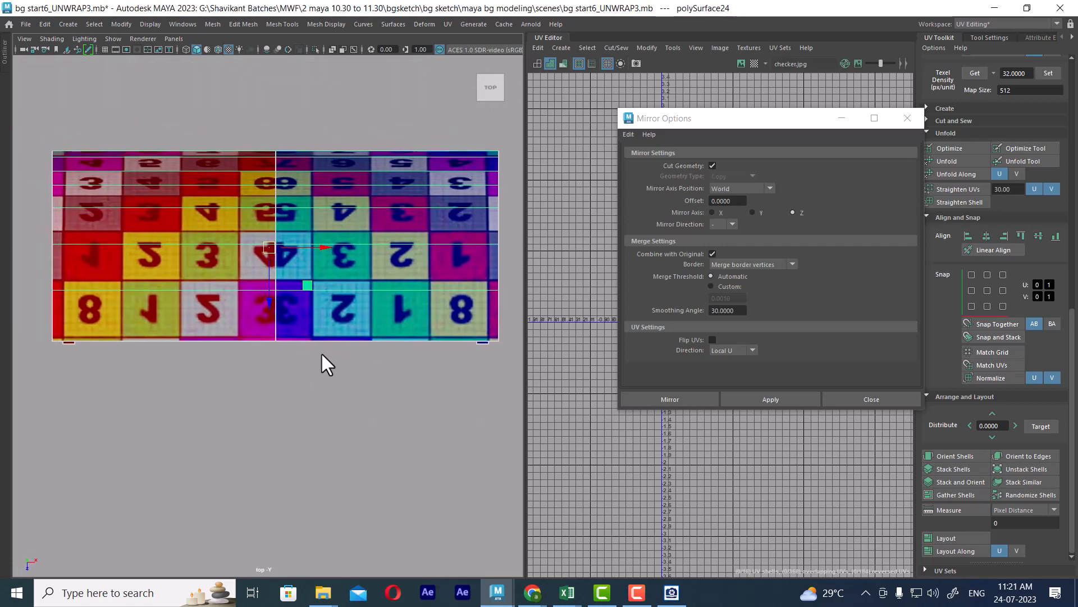
pyautogui.press('d')
pyautogui.click(274, 339)
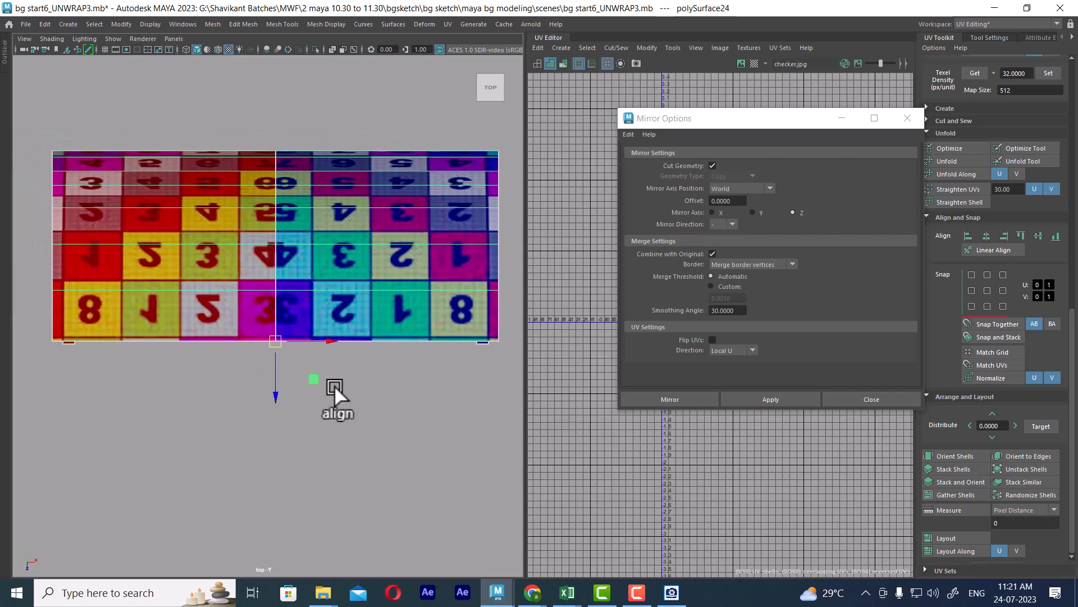
pyautogui.press('space')
pyautogui.moveTo(333, 448)
pyautogui.mouseDown()
pyautogui.moveTo(350, 326)
pyautogui.moveTo(312, 282)
pyautogui.mouseUp()
# - Switch the viewport to shaded display without textures and view the roof shell's open side
pyautogui.keyDown('alt'); pyautogui.moveTo(312, 282); pyautogui.dragTo(342, 346, button='right'); pyautogui.keyUp('alt')
pyautogui.keyDown('alt'); pyautogui.moveTo(342, 346); pyautogui.dragTo(345, 339); pyautogui.keyUp('alt')
pyautogui.press('5')
pyautogui.keyDown('alt'); pyautogui.moveTo(402, 402); pyautogui.dragTo(344, 315, button='right'); pyautogui.keyUp('alt')
pyautogui.keyDown('alt'); pyautogui.moveTo(344, 315); pyautogui.dragTo(338, 297); pyautogui.keyUp('alt')
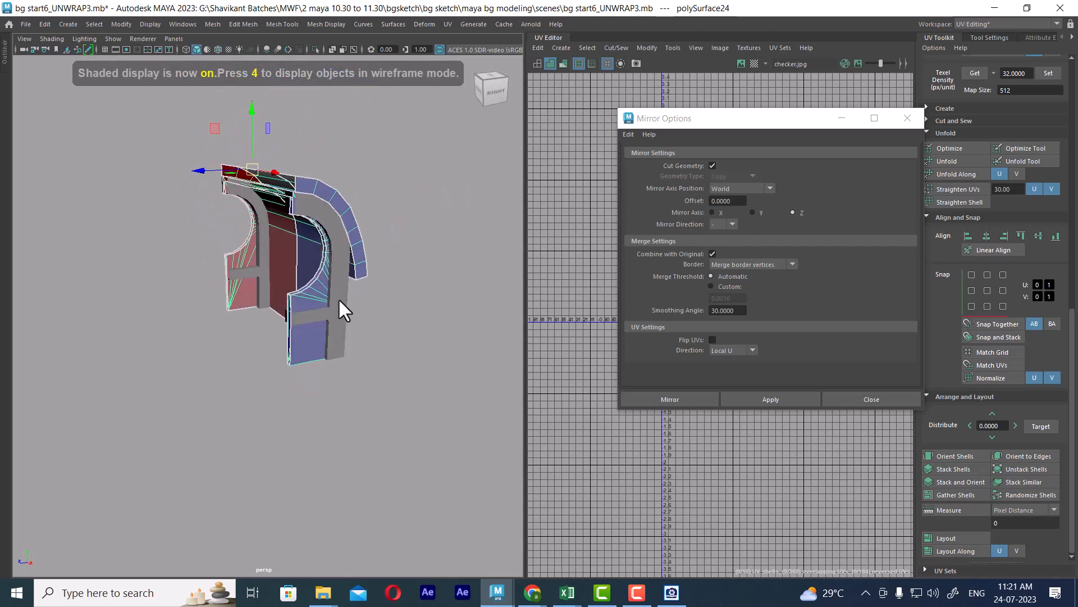
pyautogui.keyDown('alt'); pyautogui.moveTo(338, 297); pyautogui.dragTo(352, 330, button='right'); pyautogui.keyUp('alt')
pyautogui.keyDown('alt'); pyautogui.moveTo(351, 330); pyautogui.dragTo(348, 331); pyautogui.keyUp('alt')
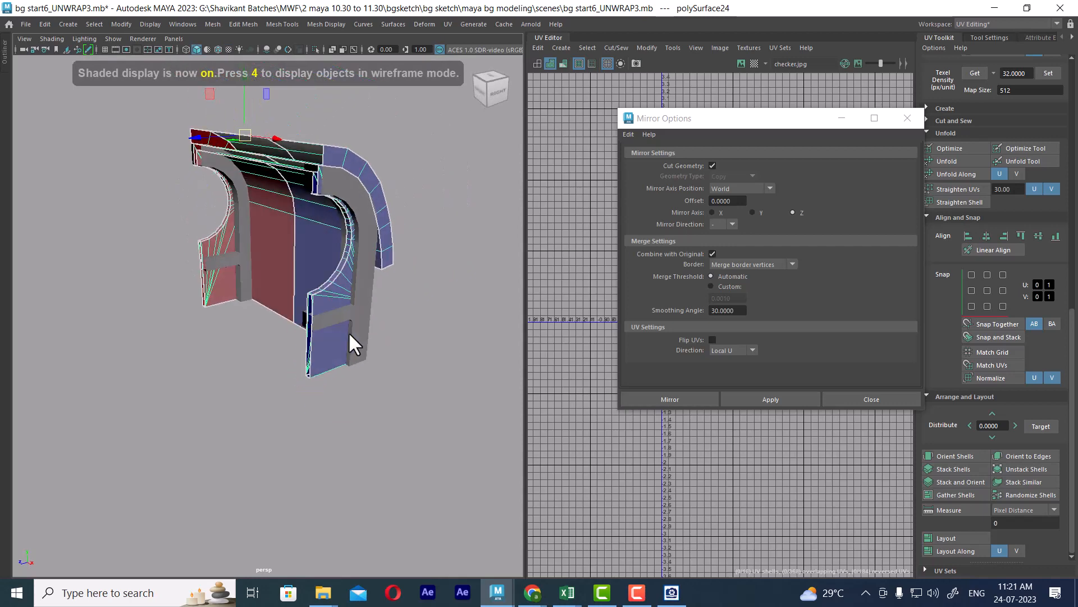
# - Mirror the roof shell on its own across world Z, with the direction set to positive
pyautogui.click(782, 397)
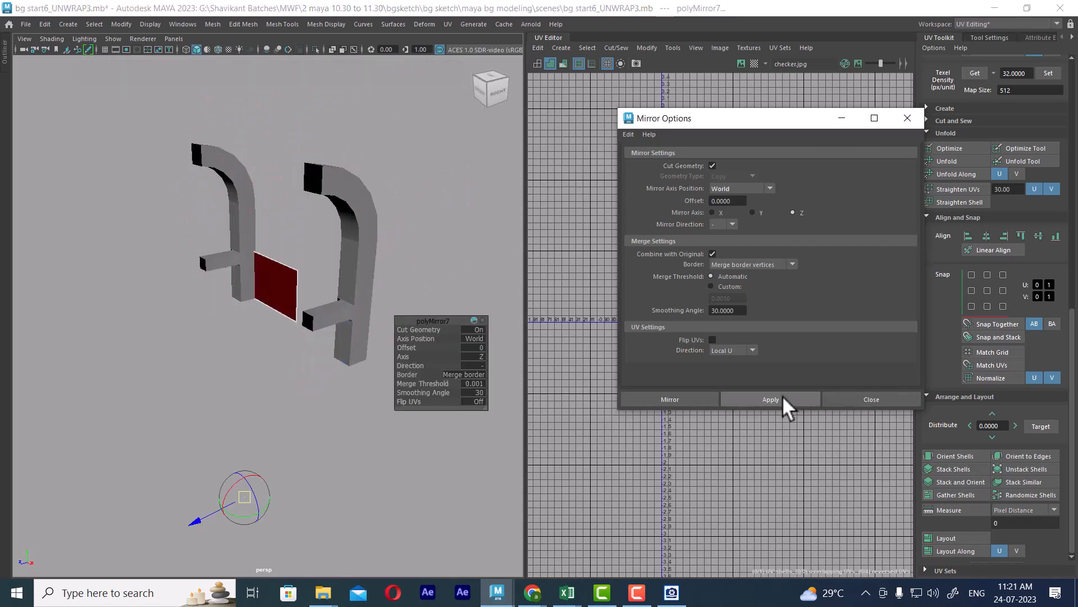
pyautogui.click(475, 365)
pyautogui.click(500, 367)
pyautogui.keyDown('alt'); pyautogui.moveTo(459, 371); pyautogui.dragTo(284, 339); pyautogui.keyUp('alt')
pyautogui.keyDown('alt'); pyautogui.moveTo(326, 382); pyautogui.dragTo(336, 394, button='right'); pyautogui.keyUp('alt')
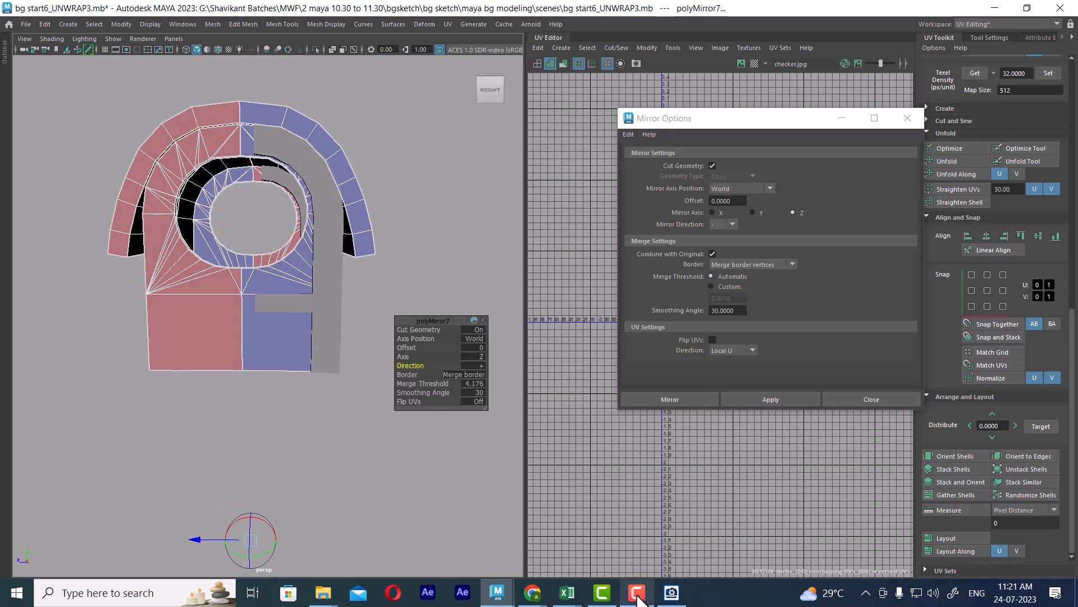
# - Undo the latest Z mirror of the roof shell, including its direction change
pyautogui.keyDown('alt'); pyautogui.moveTo(310, 340); pyautogui.dragTo(361, 268); pyautogui.keyUp('alt')
pyautogui.hotkey('ctrl', 'z')
pyautogui.hotkey('ctrl', 'z')
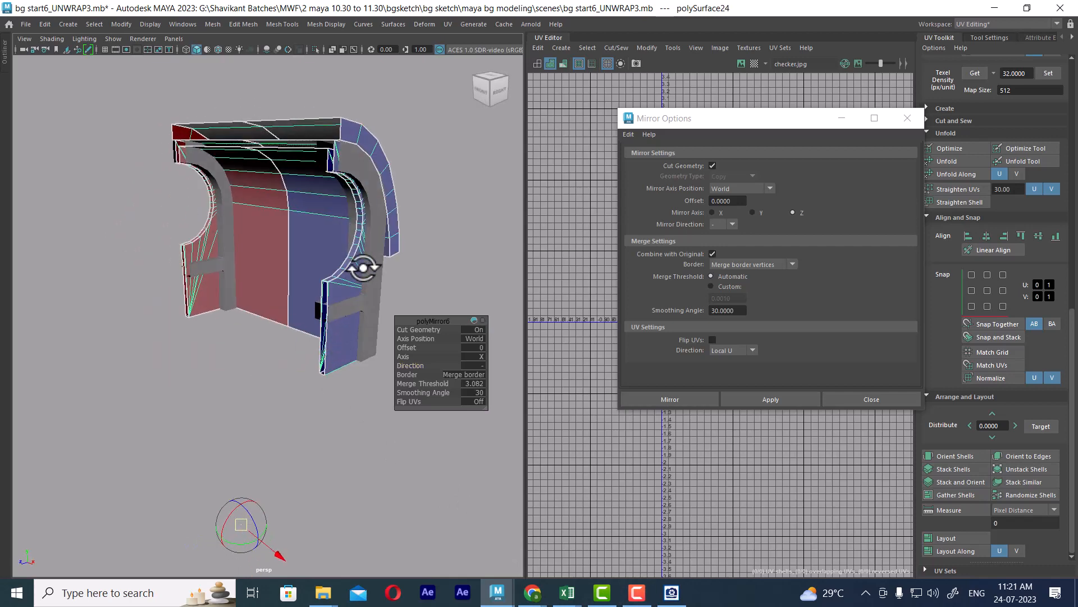
# - Continue undoing until the whole group with the roof shell and arched trim frames is selected
pyautogui.hotkey('ctrl', 'z')
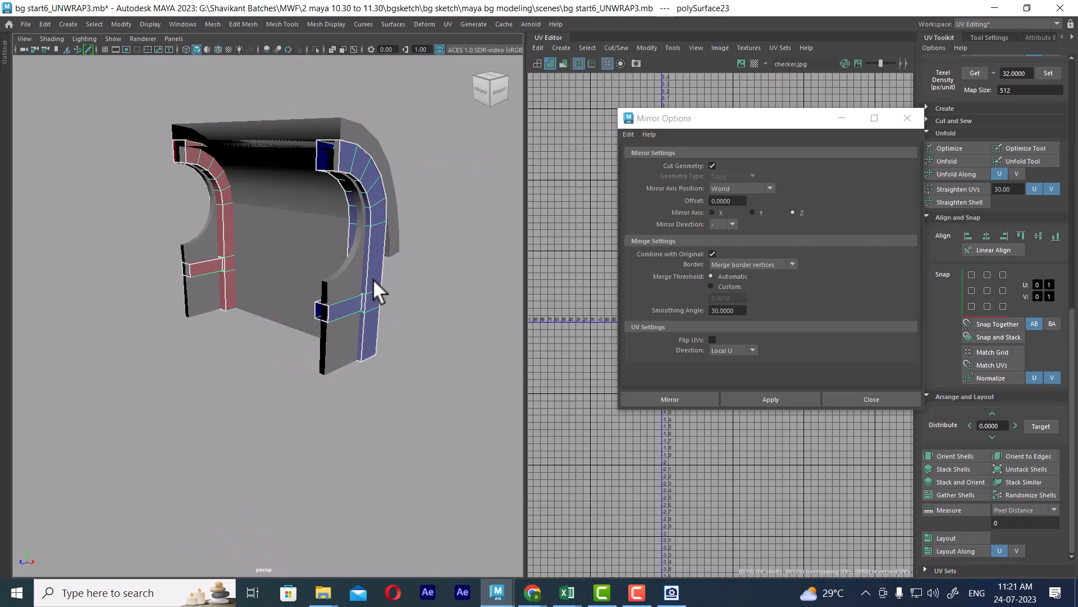
pyautogui.hotkey('ctrl', 'z')
pyautogui.hotkey('ctrl', 'z')
pyautogui.hotkey('ctrl', 'z')
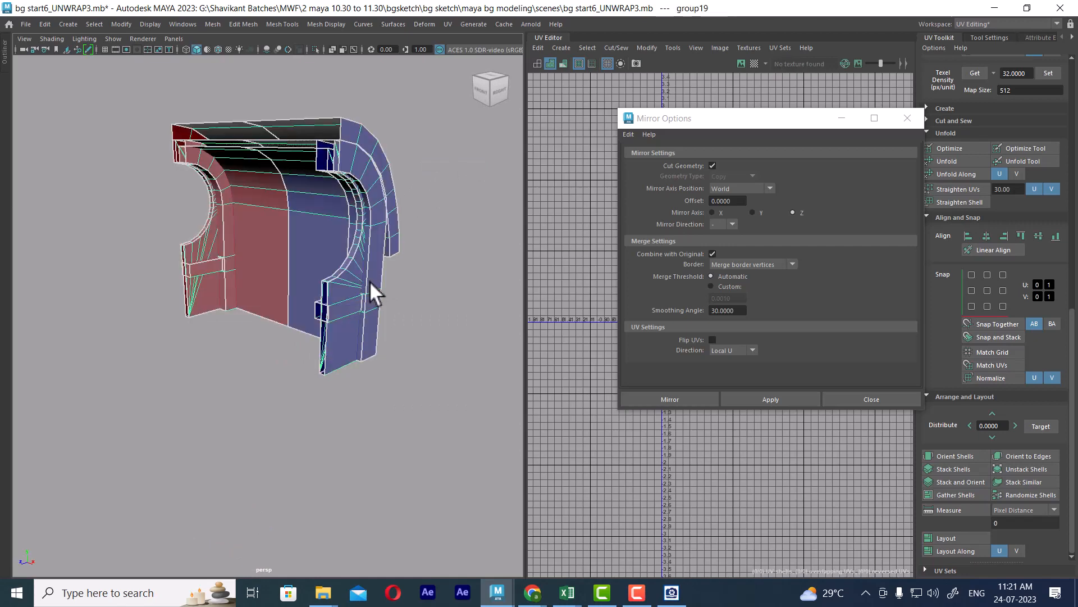
# - In the top view, snap the group's pivot to the middle of the roof shell's open edge
pyautogui.press('w')
pyautogui.press('space')
pyautogui.moveTo(385, 283); pyautogui.dragTo(288, 279)
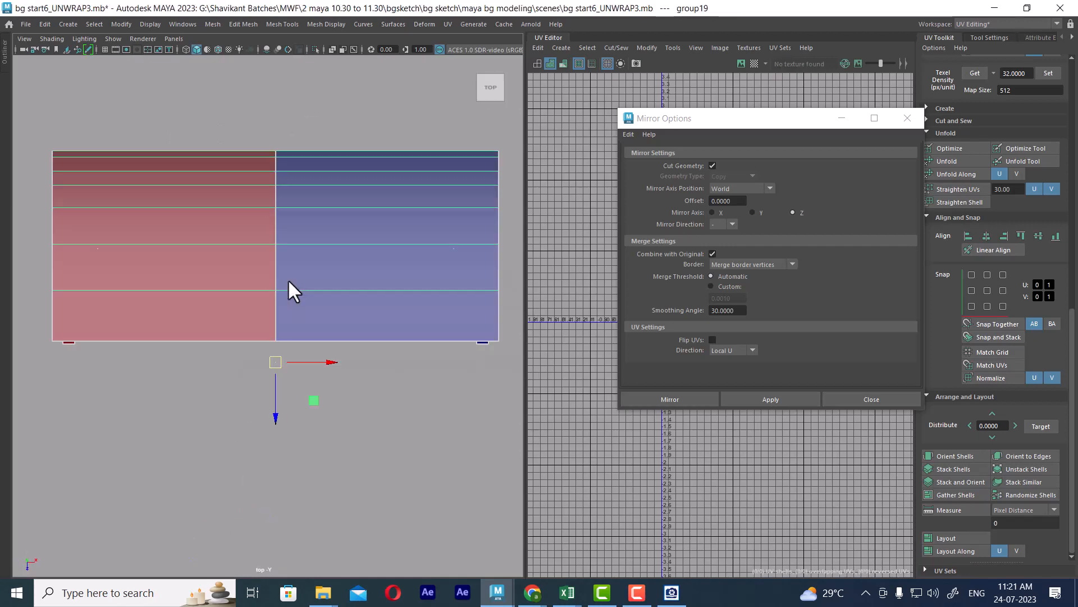
pyautogui.scroll(3, 319, 345)
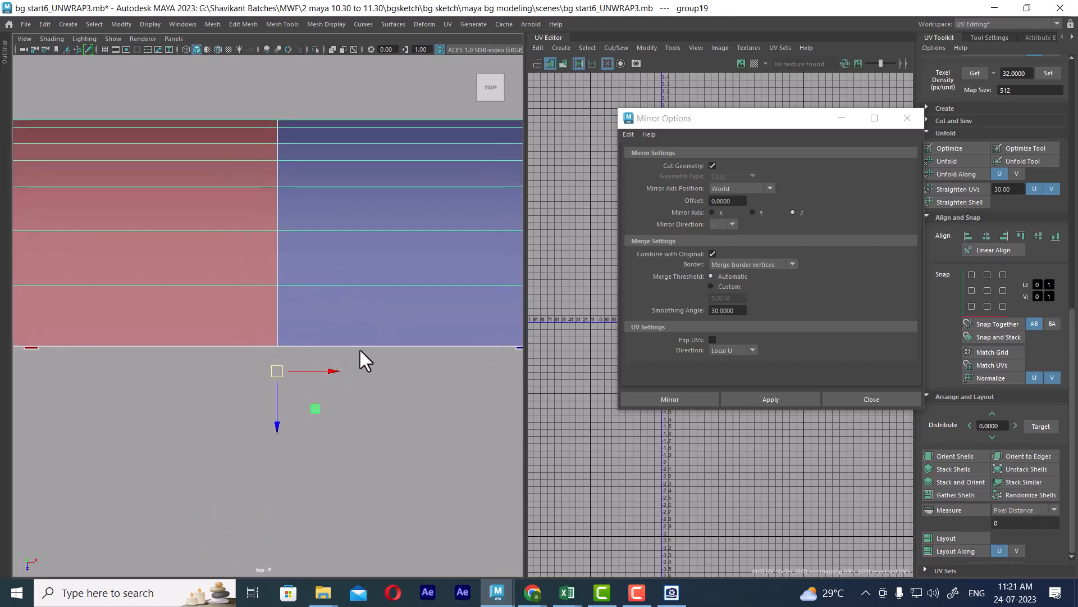
pyautogui.press('d')
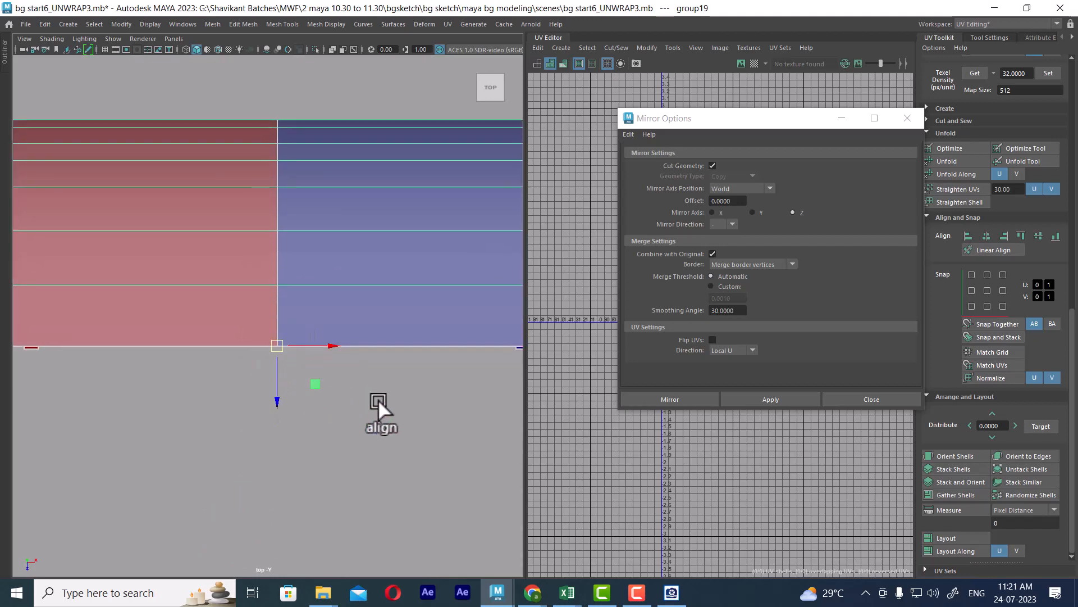
pyautogui.press('space')
pyautogui.moveTo(379, 405); pyautogui.dragTo(332, 205)
# - Try mirroring the whole group across world Z, switching the mirror direction between positive and negative
pyautogui.keyDown('alt'); pyautogui.moveTo(337, 247); pyautogui.dragTo(472, 376); pyautogui.keyUp('alt')
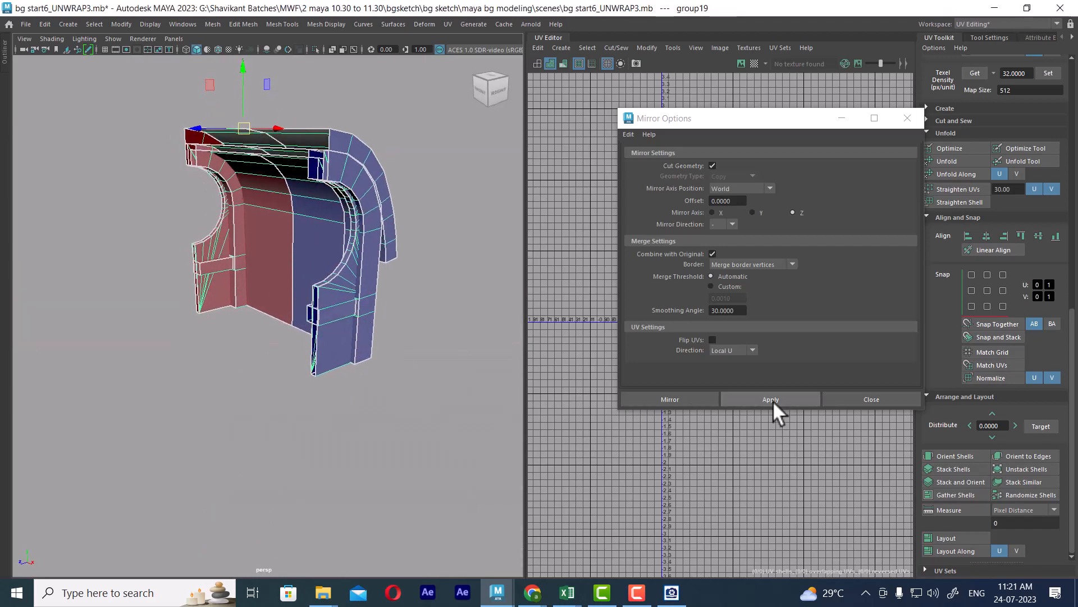
pyautogui.click(773, 400)
pyautogui.click(480, 366)
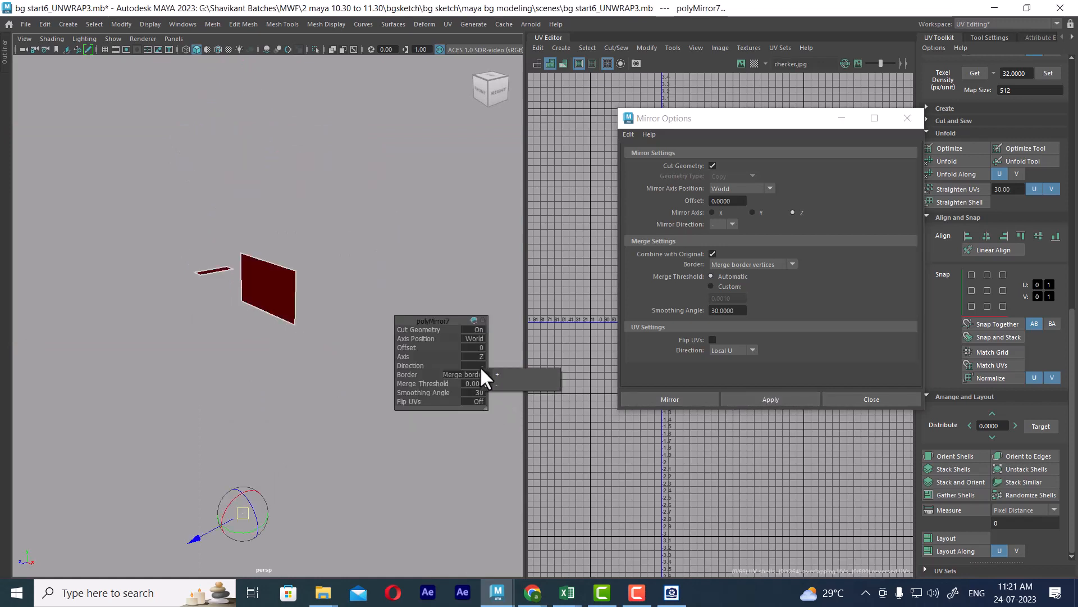
pyautogui.click(503, 371)
pyautogui.click(479, 365)
pyautogui.click(493, 382)
pyautogui.click(480, 365)
pyautogui.click(496, 373)
pyautogui.keyDown('alt'); pyautogui.moveTo(345, 458); pyautogui.dragTo(364, 425); pyautogui.keyUp('alt')
pyautogui.click(479, 364)
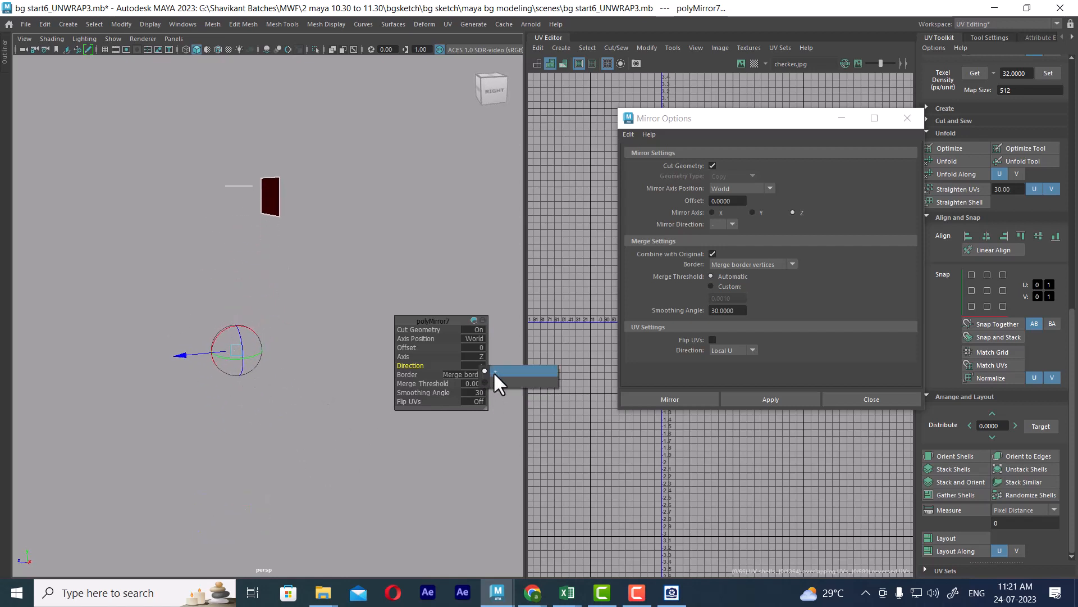
pyautogui.click(494, 375)
# - Try the Y, Z and X axes on the group's mirror and check the geometry after deselecting it
pyautogui.click(479, 356)
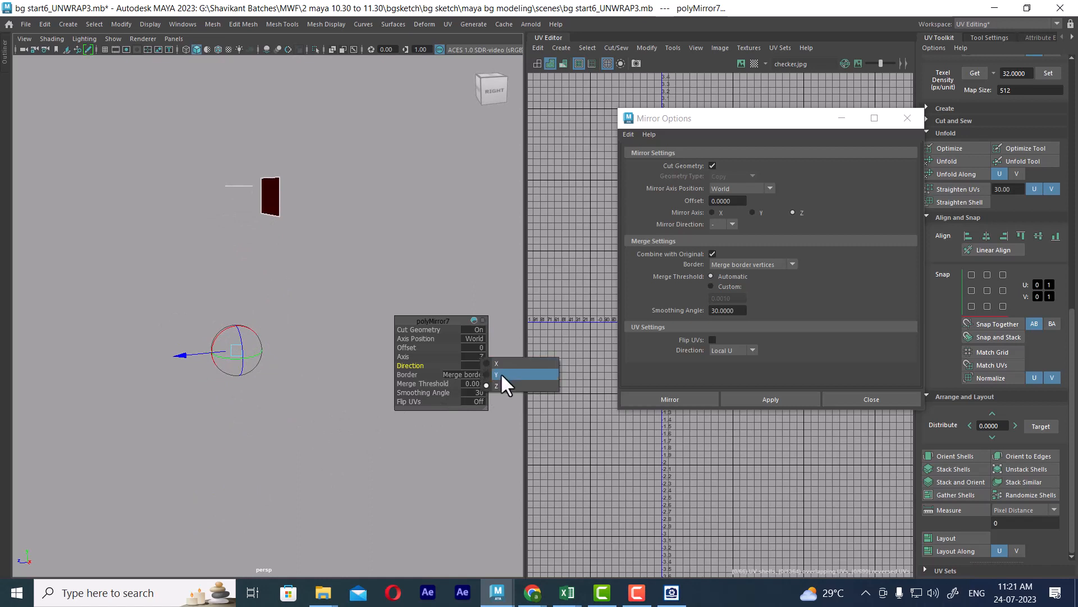
pyautogui.click(501, 371)
pyautogui.click(480, 355)
pyautogui.click(492, 383)
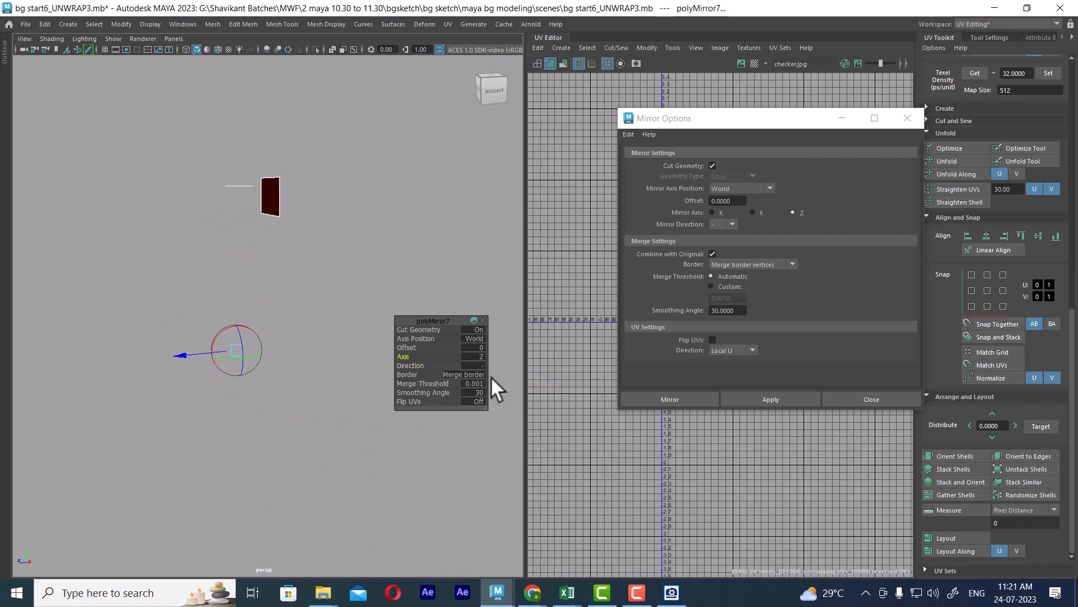
pyautogui.click(477, 358)
pyautogui.click(491, 362)
pyautogui.keyDown('alt'); pyautogui.moveTo(337, 397); pyautogui.dragTo(293, 364); pyautogui.keyUp('alt')
pyautogui.click(302, 366)
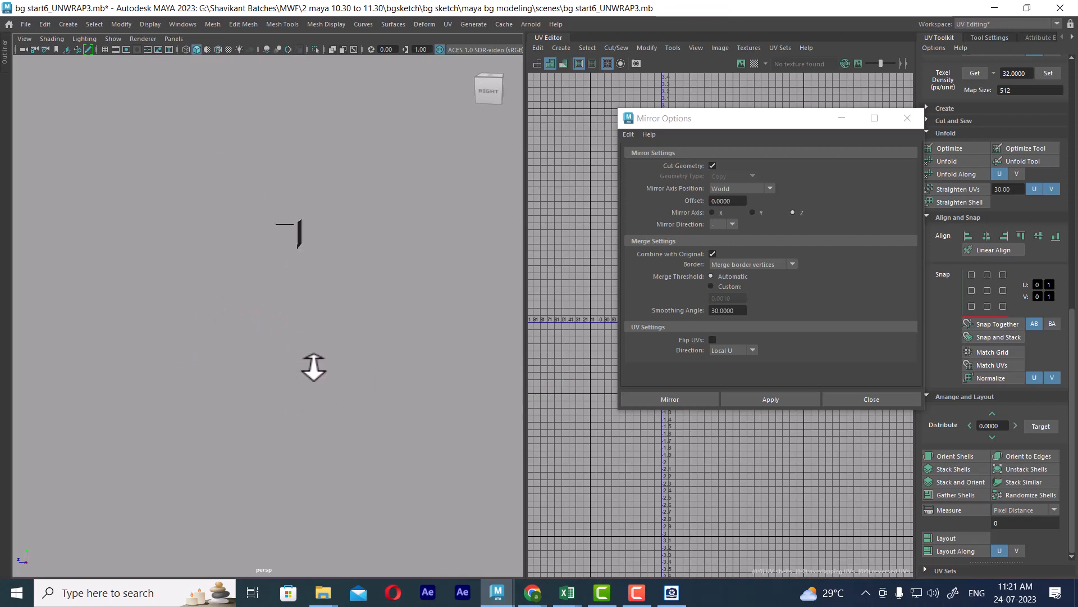
# - Undo the group mirror with its axis and direction changes, and close the mirror options
pyautogui.hotkey('ctrl', 'z')
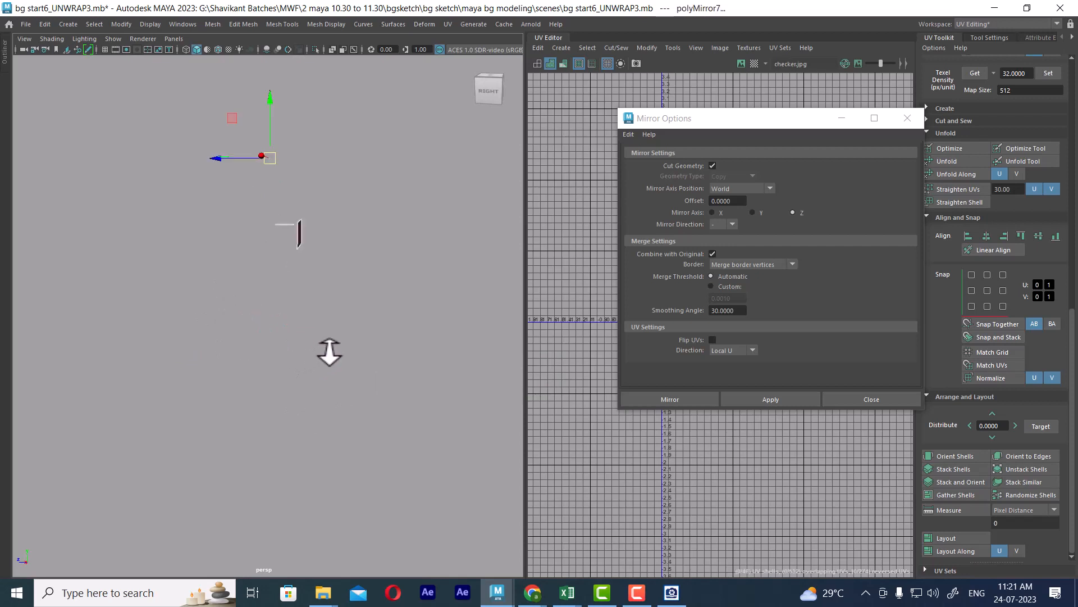
pyautogui.hotkey('ctrl', 'z')
pyautogui.keyDown('alt'); pyautogui.moveTo(329, 354); pyautogui.dragTo(438, 385, button='right'); pyautogui.keyUp('alt')
pyautogui.click(880, 395)
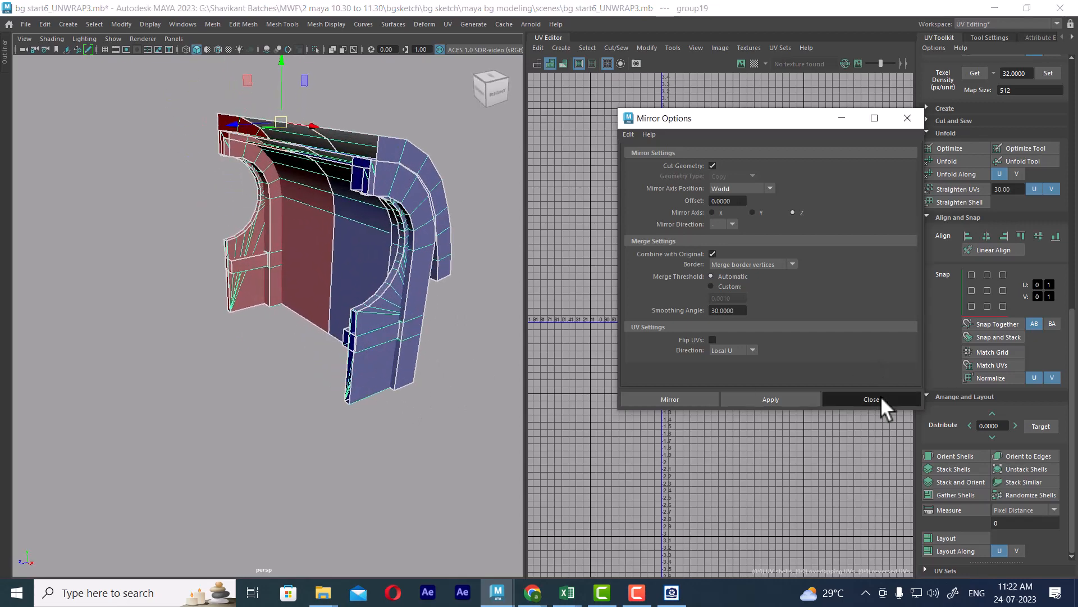
# - Select the roof shell mesh by itself and delete its construction history
pyautogui.click(381, 409)
pyautogui.click(393, 287)
pyautogui.keyDown('alt'); pyautogui.moveTo(308, 311); pyautogui.dragTo(154, 310); pyautogui.keyUp('alt')
pyautogui.click(45, 22)
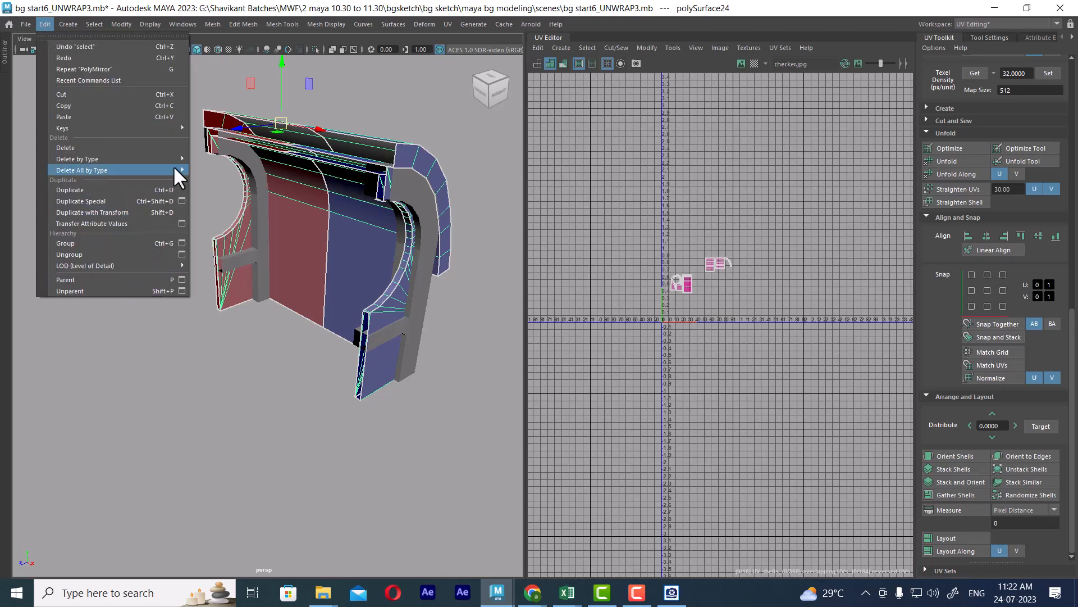
pyautogui.moveTo(179, 159)
pyautogui.click(240, 161)
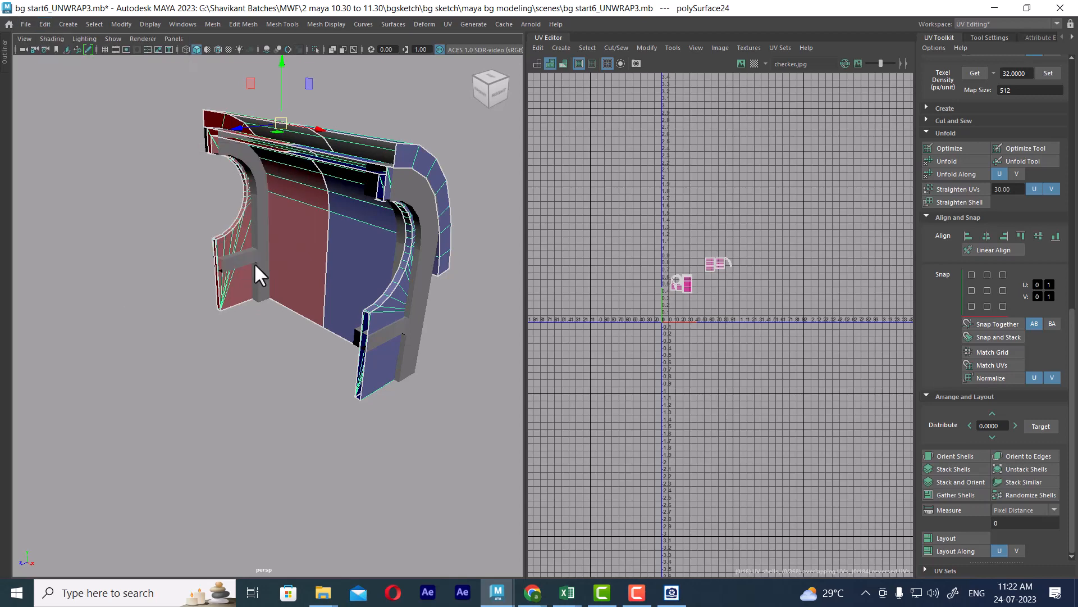
# - Select the whole group of roof shell and arched trim frames through one of its frames
pyautogui.click(265, 408)
pyautogui.click(396, 252)
pyautogui.press('Up')
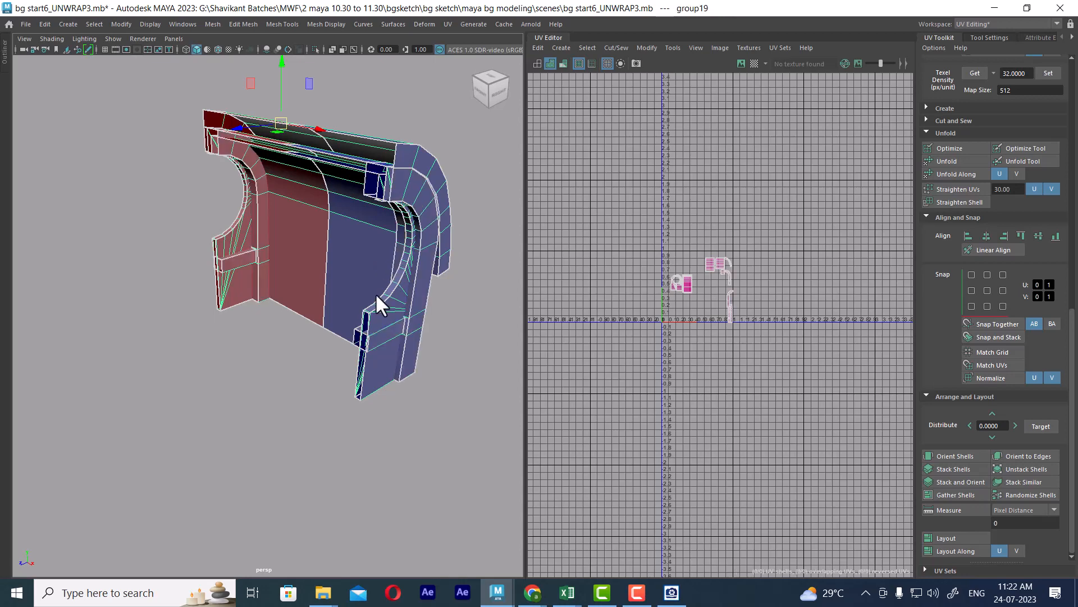
pyautogui.keyDown('alt'); pyautogui.moveTo(377, 304); pyautogui.dragTo(428, 280); pyautogui.keyUp('alt')
pyautogui.keyDown('alt'); pyautogui.moveTo(495, 282); pyautogui.dragTo(393, 231); pyautogui.keyUp('alt')
# - Reset the mirror options to their defaults and try mirroring the group across world Z again
pyautogui.keyDown('shift'); pyautogui.moveTo(424, 170); pyautogui.dragTo(477, 299, button='right'); pyautogui.keyUp('shift')
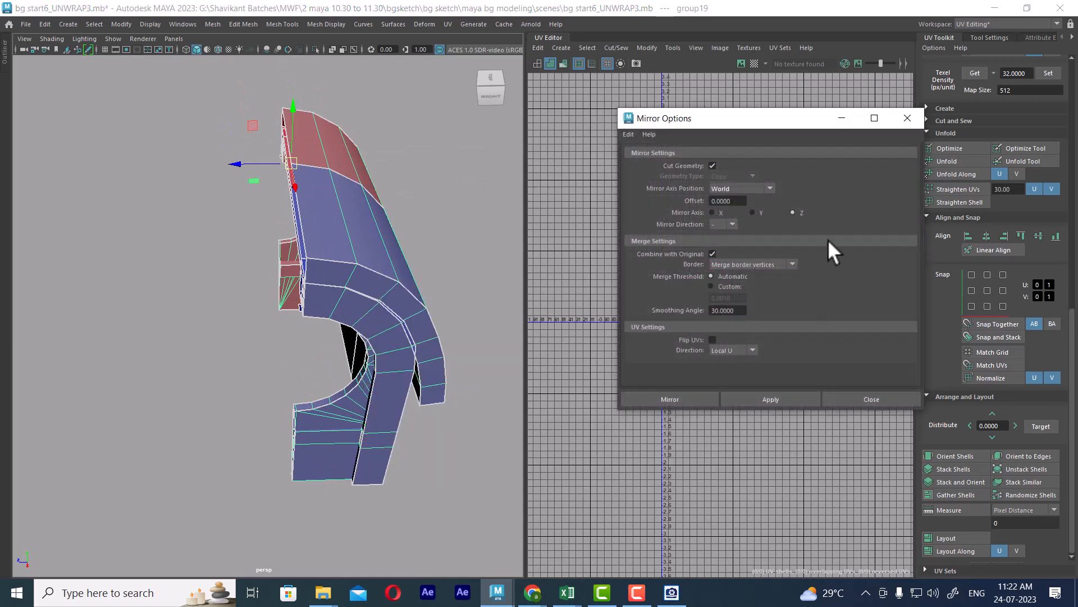
pyautogui.click(383, 231)
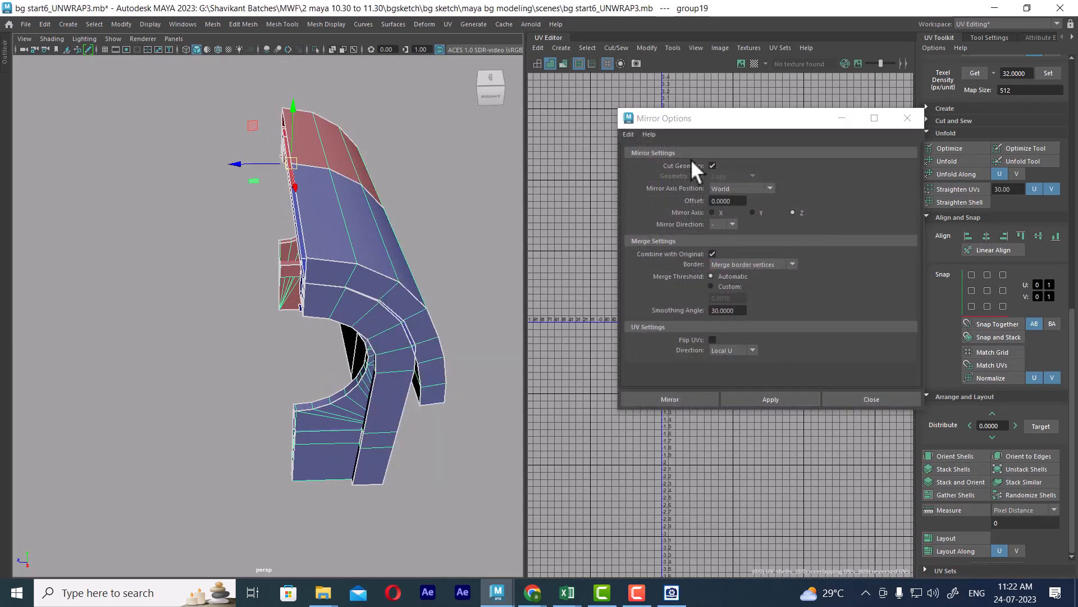
pyautogui.click(627, 134)
pyautogui.click(642, 154)
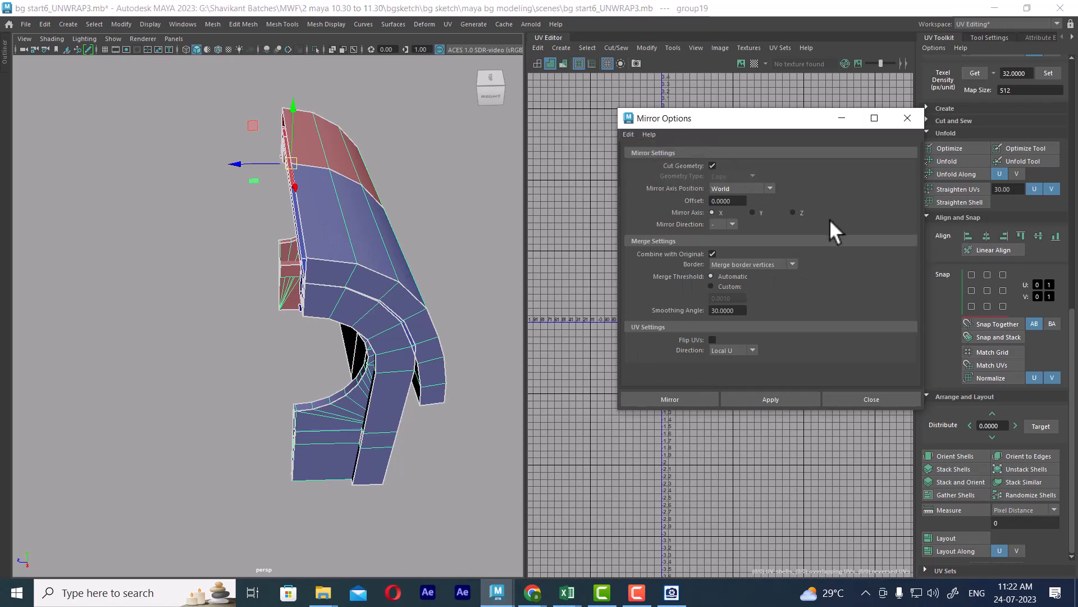
pyautogui.click(795, 396)
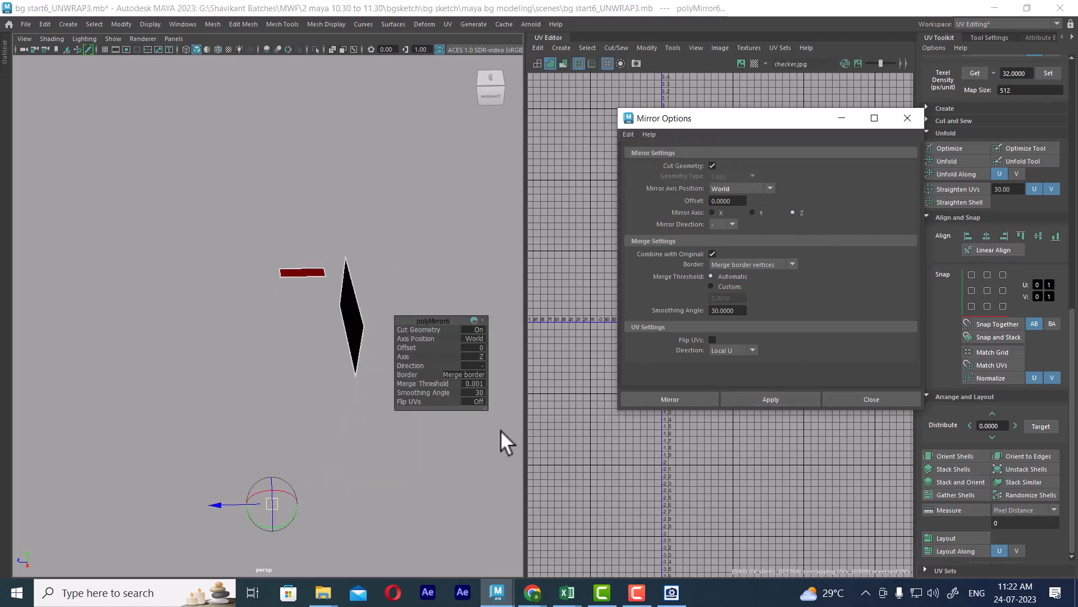
# - Try the positive direction, the negative direction and the X axis on the repeated group mirror
pyautogui.click(480, 364)
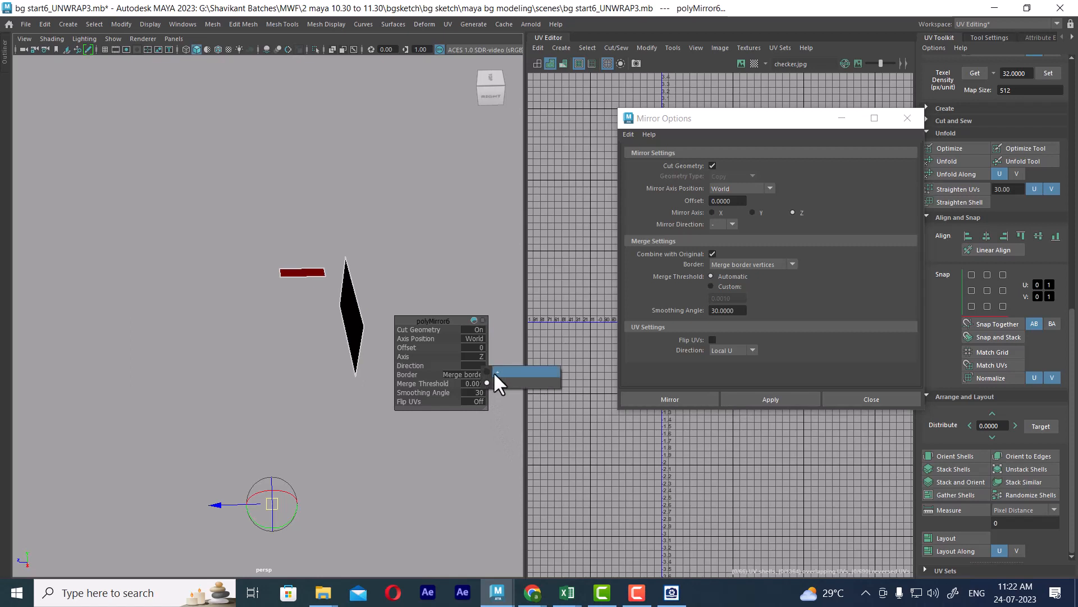
pyautogui.click(502, 371)
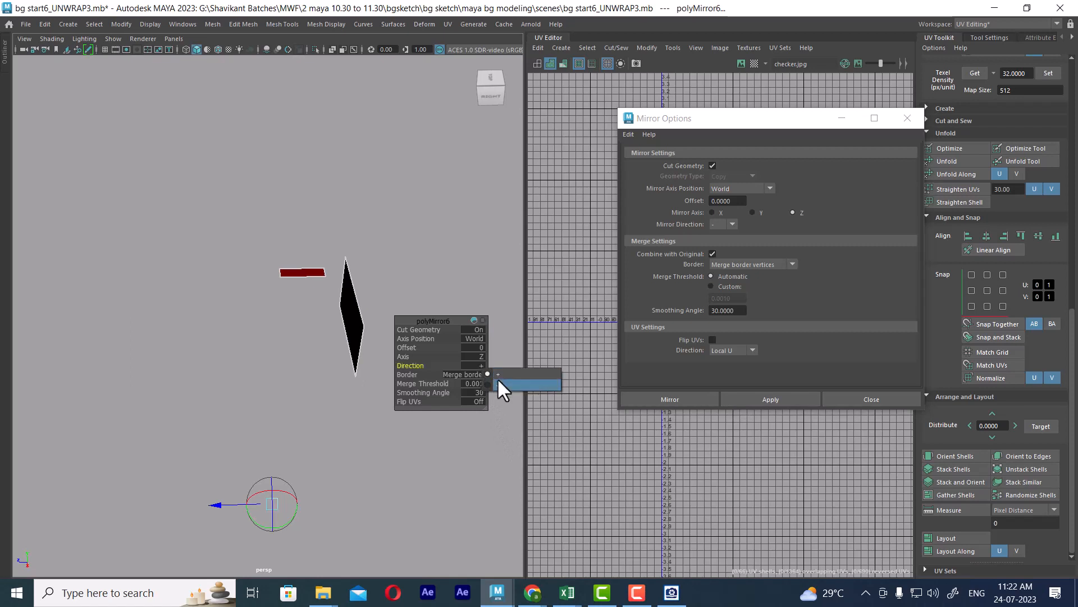
pyautogui.click(498, 384)
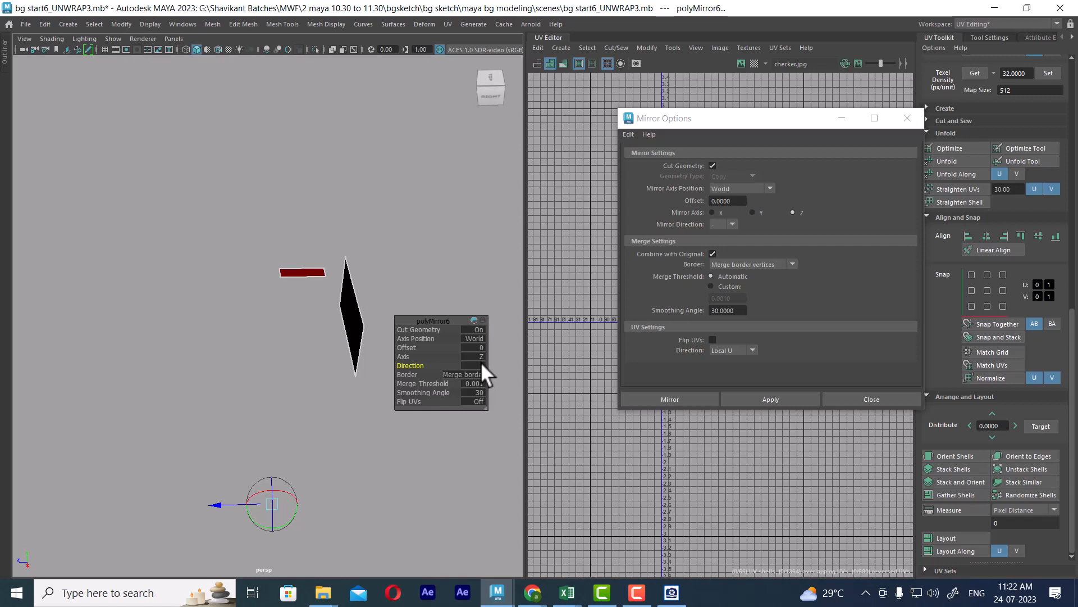
pyautogui.click(480, 357)
pyautogui.click(504, 361)
# - Undo the repeated mirror until the intact group is selected again
pyautogui.keyDown('alt'); pyautogui.moveTo(434, 386); pyautogui.dragTo(316, 380, button='right'); pyautogui.keyUp('alt')
pyautogui.hotkey('ctrl', 'z')
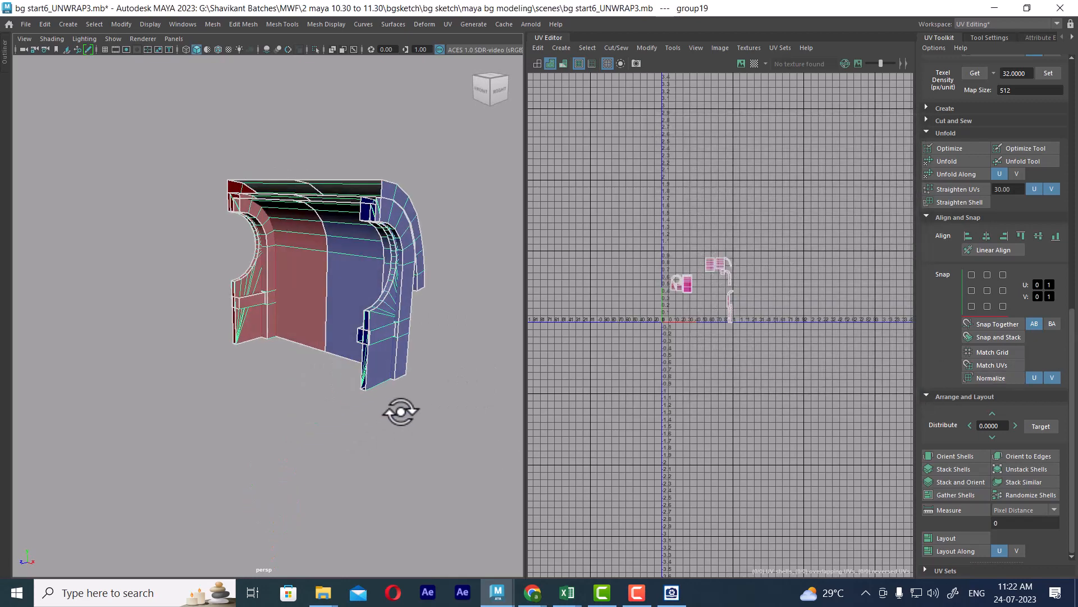
pyautogui.keyDown('alt'); pyautogui.moveTo(399, 410); pyautogui.dragTo(360, 357); pyautogui.keyUp('alt')
pyautogui.press('w')
pyautogui.hotkey('ctrl', 'z')
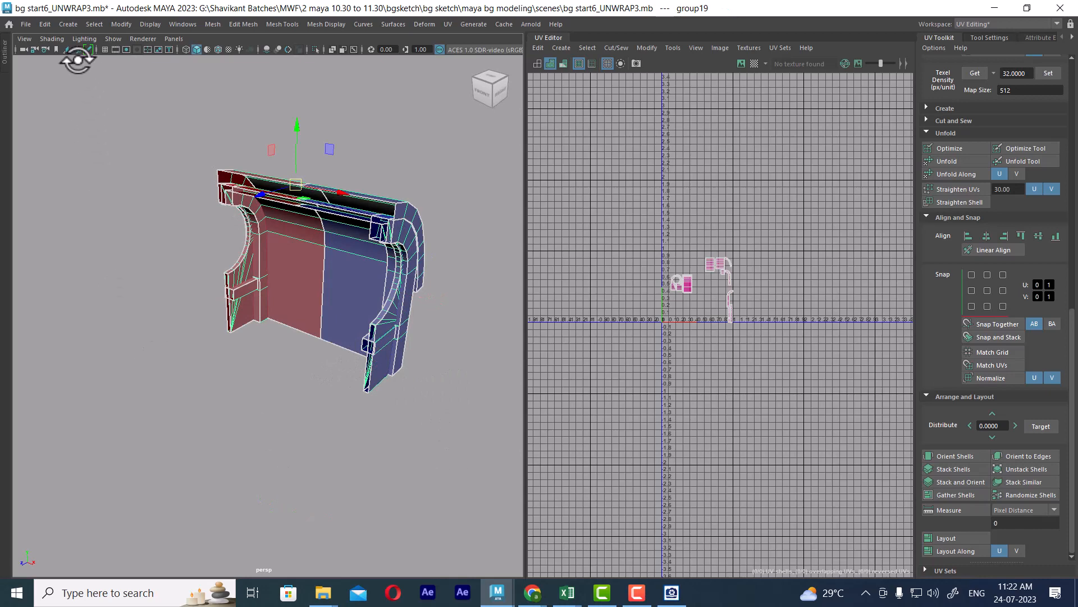
# - Duplicate the group as a mirrored copy using Duplicate Special with reset settings and a Z scale of -1
pyautogui.click(45, 24)
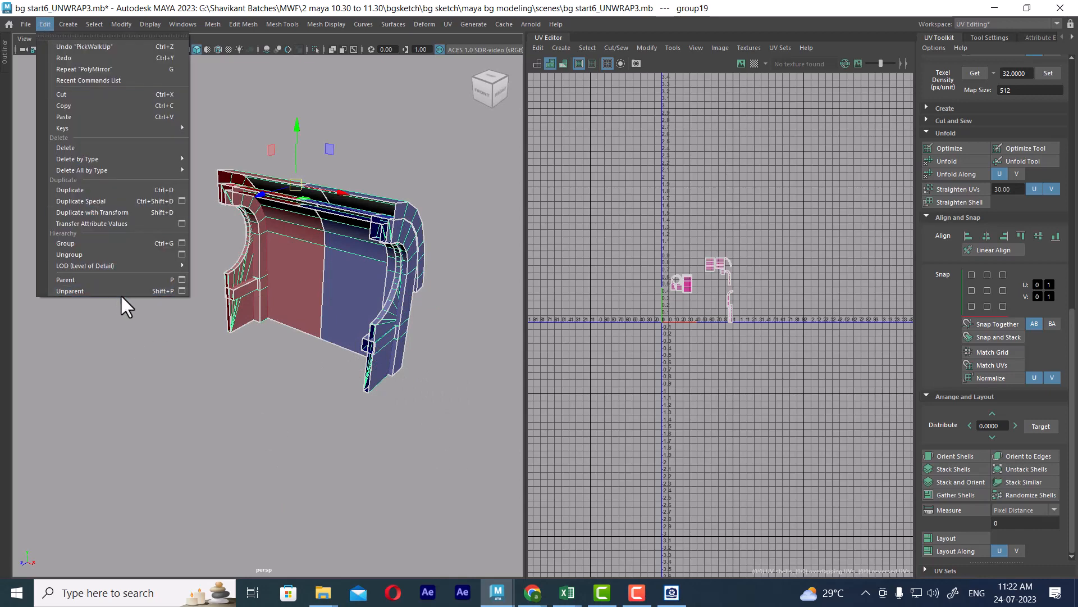
pyautogui.click(181, 200)
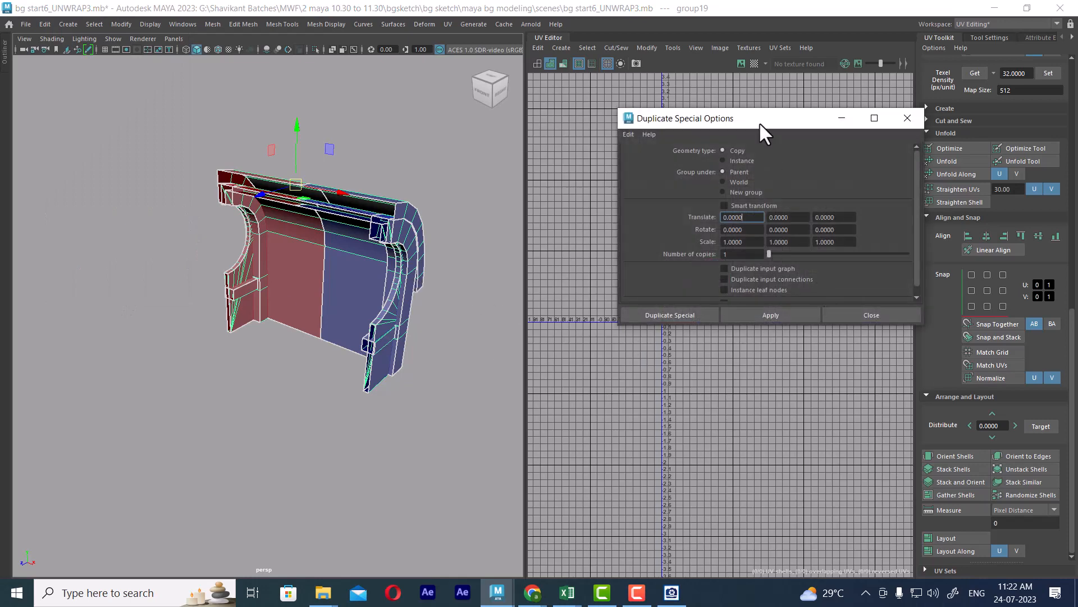
pyautogui.click(630, 134)
pyautogui.click(644, 156)
pyautogui.keyDown('alt'); pyautogui.moveTo(438, 285); pyautogui.dragTo(285, 294); pyautogui.keyUp('alt')
pyautogui.click(824, 242)
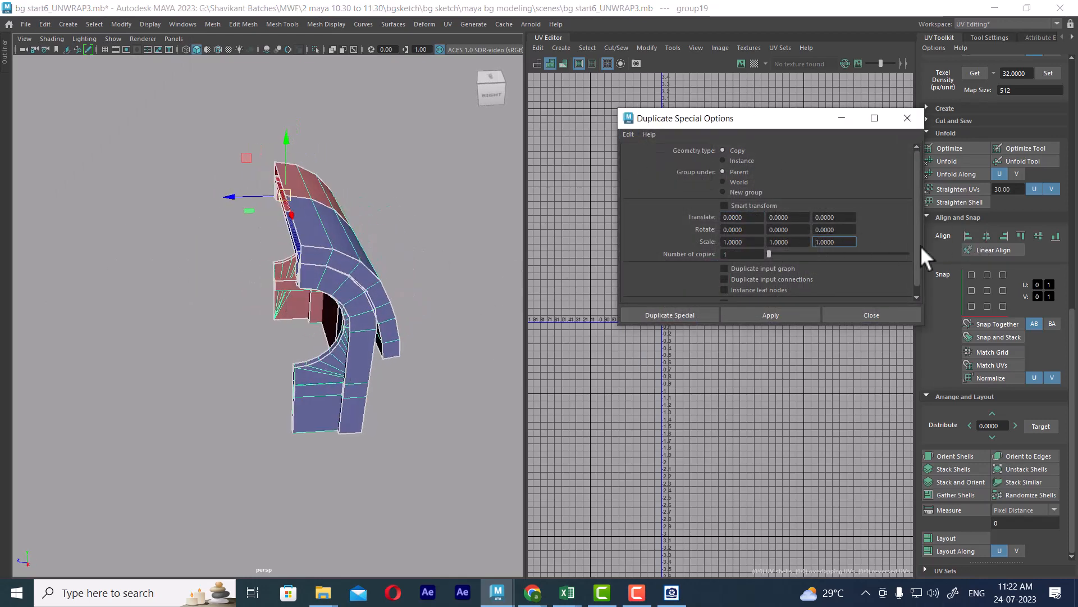
pyautogui.click(784, 315)
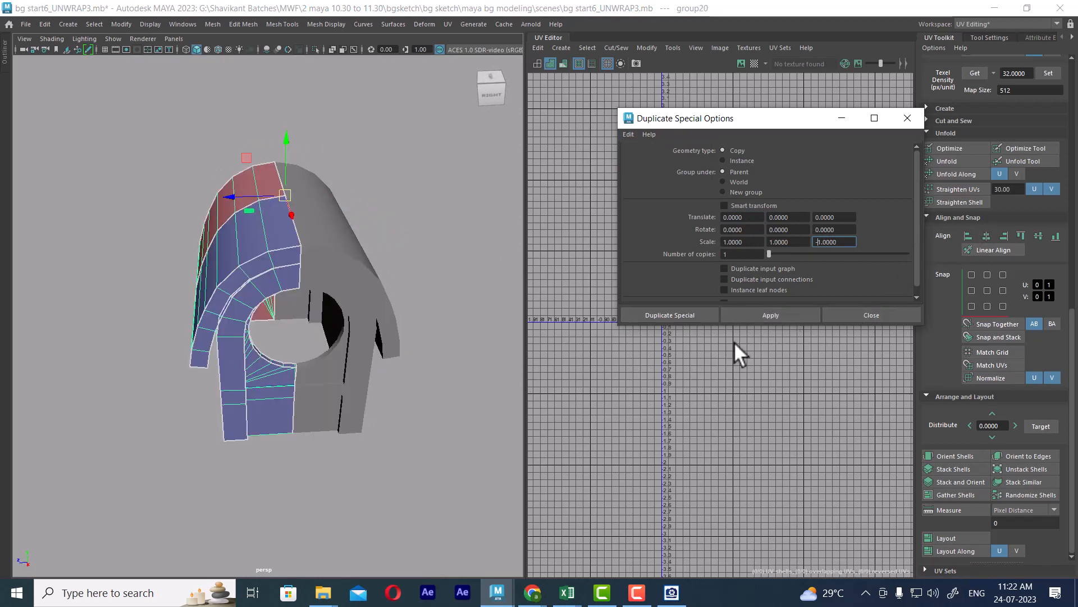
pyautogui.click(863, 315)
# - Select all meshes of both building halves and combine them into one object
pyautogui.keyDown('alt'); pyautogui.moveTo(492, 363); pyautogui.dragTo(390, 208); pyautogui.keyUp('alt')
pyautogui.click(414, 227)
pyautogui.scroll(-3, 417, 251)
pyautogui.moveTo(450, 154); pyautogui.dragTo(134, 485)
pyautogui.scroll(3, 351, 336)
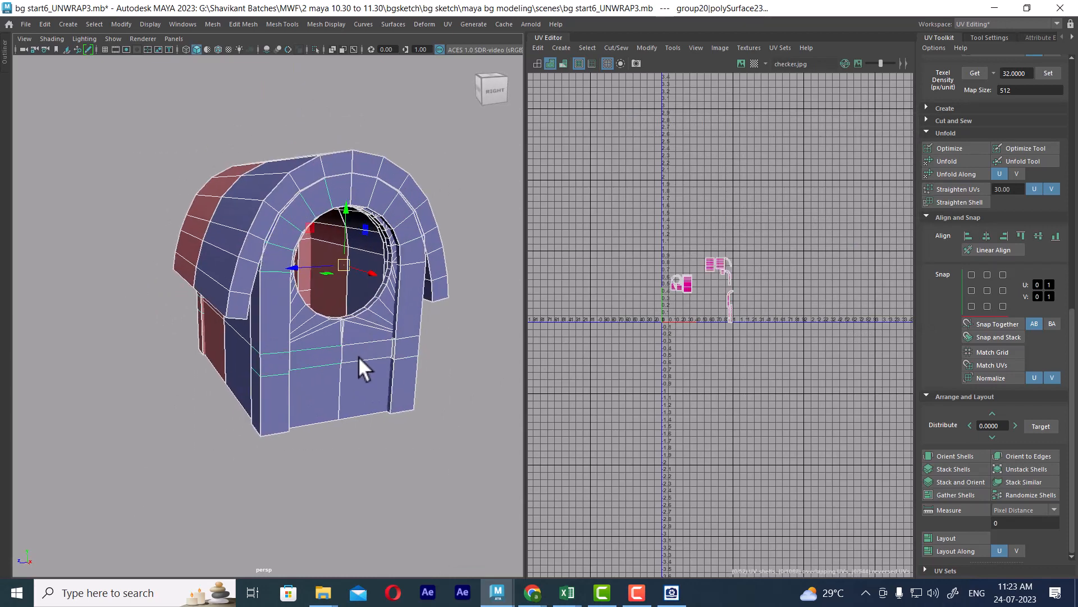
pyautogui.keyDown('alt'); pyautogui.moveTo(362, 346); pyautogui.dragTo(368, 305); pyautogui.keyUp('alt')
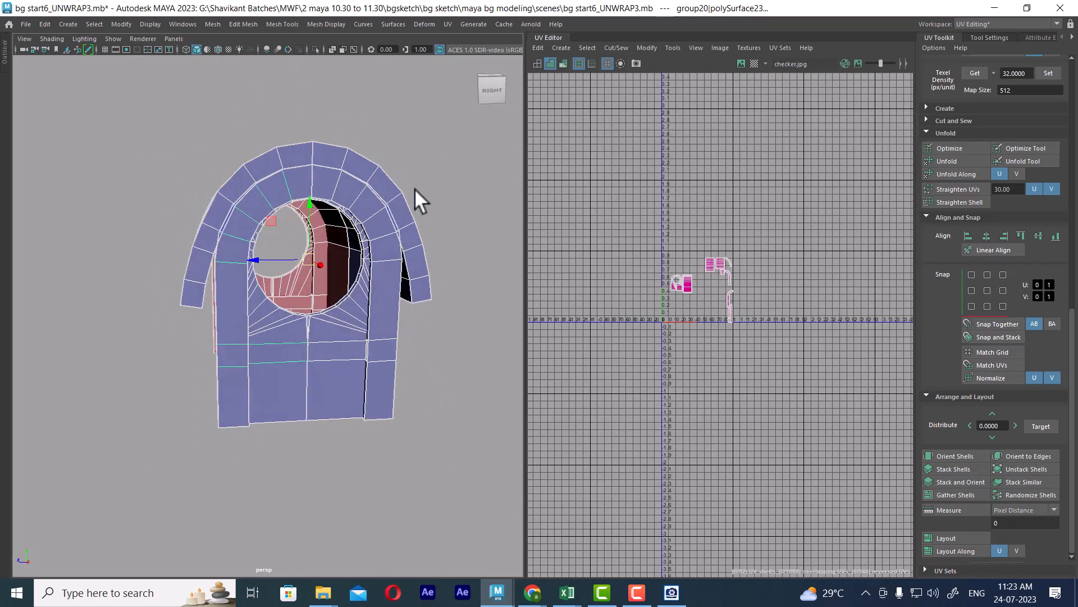
pyautogui.moveTo(414, 188); pyautogui.dragTo(420, 430, button='right')
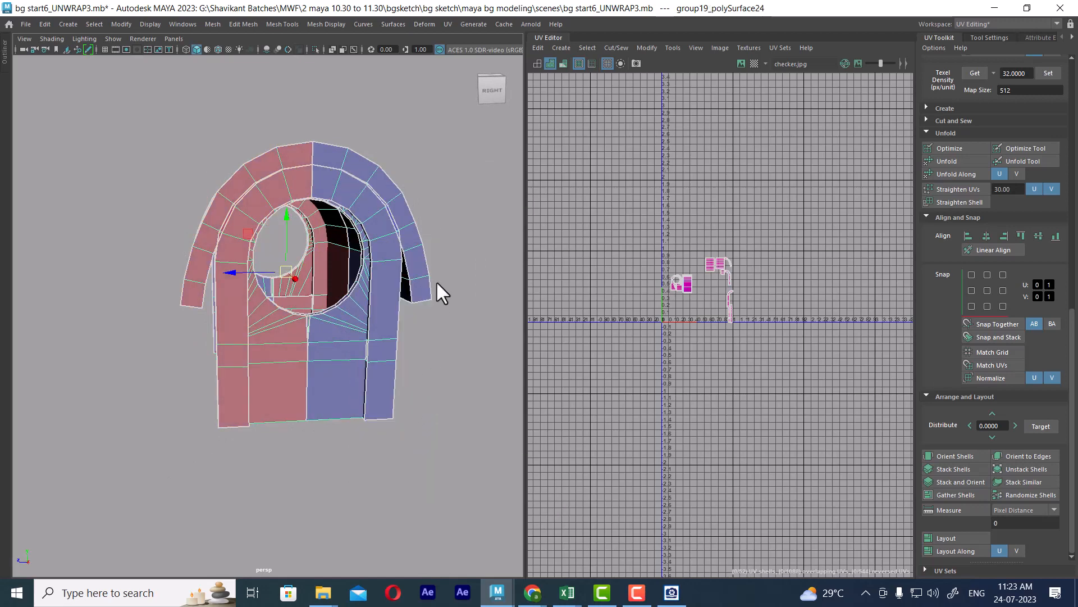
# - Examine the centre seam between the two halves below the round opening
pyautogui.scroll(8, 376, 403)
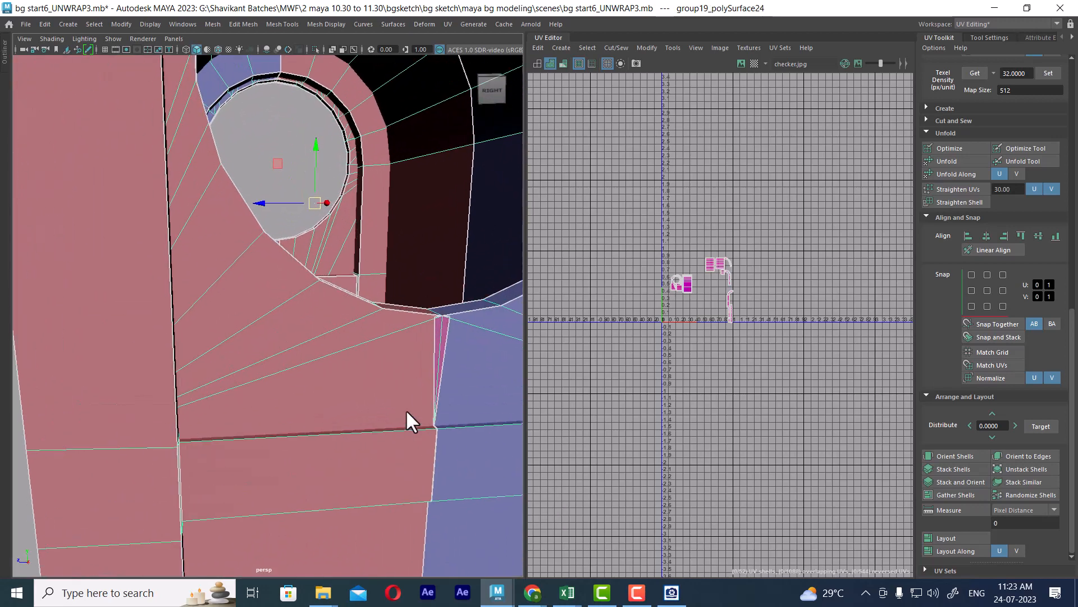
pyautogui.keyDown('alt'); pyautogui.moveTo(405, 409); pyautogui.dragTo(353, 392, button='middle'); pyautogui.keyUp('alt')
pyautogui.scroll(3, 365, 429)
pyautogui.scroll(-4, 399, 354)
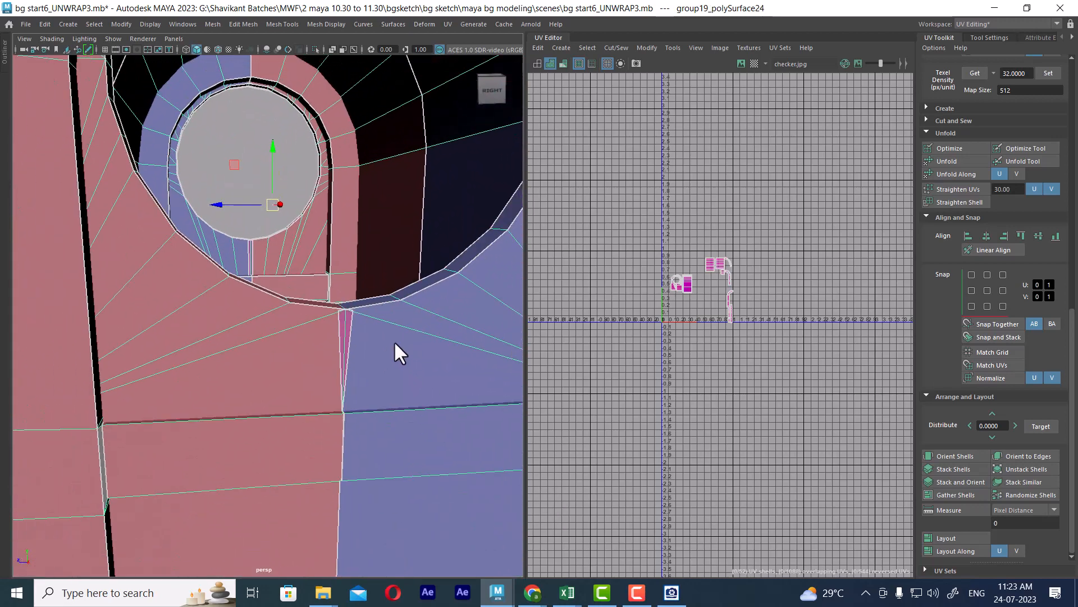
pyautogui.keyDown('alt'); pyautogui.moveTo(395, 344); pyautogui.dragTo(385, 356); pyautogui.keyUp('alt')
pyautogui.scroll(1, 306, 382)
pyautogui.scroll(-10, 285, 301)
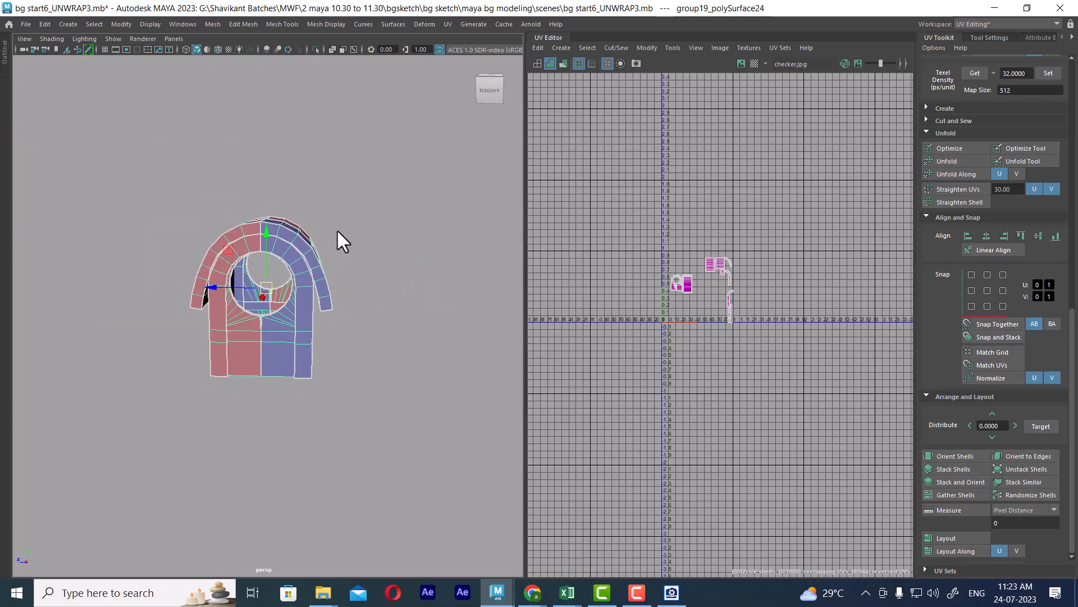
# - In the top view, select the combined mesh's vertices along the centre seam between the two mirrored halves
pyautogui.press('space')
pyautogui.moveTo(338, 231); pyautogui.dragTo(338, 263)
pyautogui.keyDown('alt'); pyautogui.moveTo(403, 226); pyautogui.dragTo(395, 311, button='middle'); pyautogui.keyUp('alt')
pyautogui.press('space')
pyautogui.moveTo(396, 311); pyautogui.dragTo(340, 311)
pyautogui.scroll(-5, 365, 252)
pyautogui.keyDown('alt'); pyautogui.moveTo(408, 250); pyautogui.dragTo(379, 198, button='middle'); pyautogui.keyUp('alt')
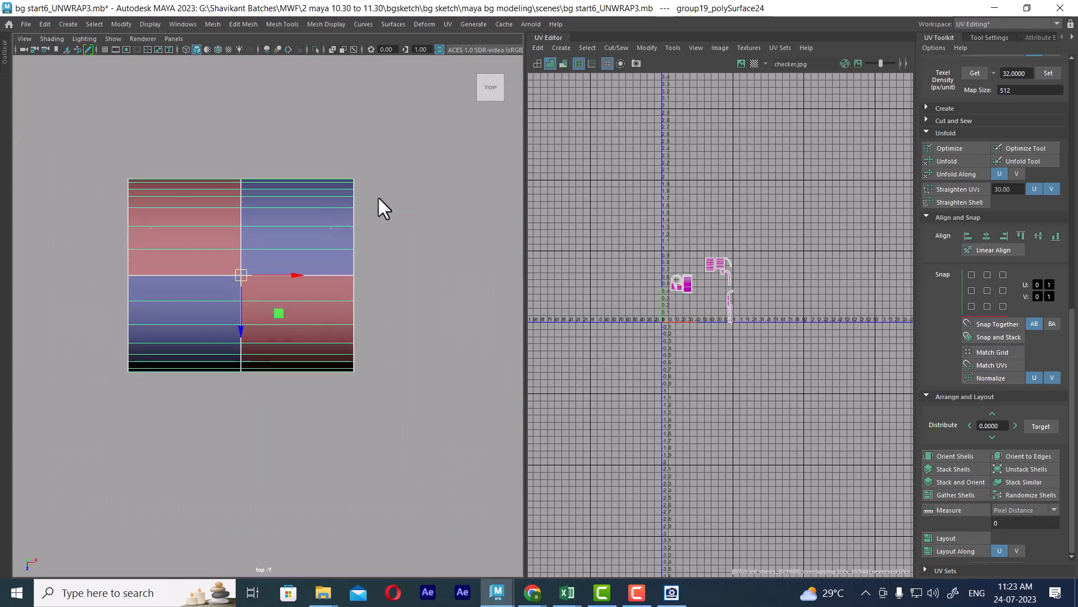
pyautogui.moveTo(378, 199); pyautogui.dragTo(257, 179, button='right')
pyautogui.moveTo(400, 265); pyautogui.dragTo(100, 280)
pyautogui.keyDown('alt'); pyautogui.moveTo(291, 298); pyautogui.dragTo(321, 278); pyautogui.keyUp('alt')
pyautogui.scroll(5, 354, 389)
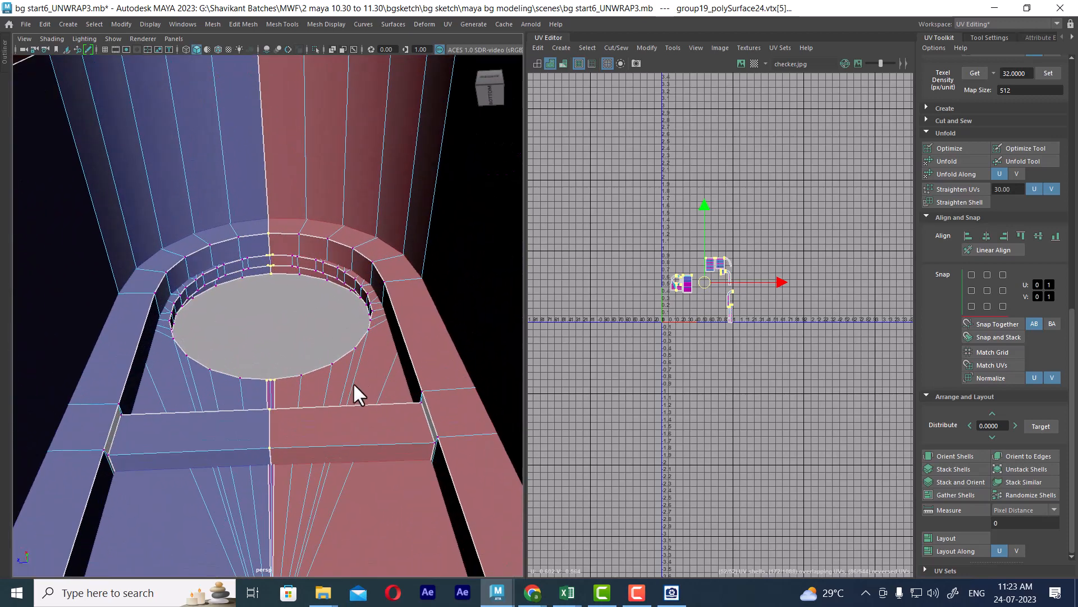
# - Merge the selected centre-seam vertices with a distance threshold of 0.01 and check the join in smooth preview
pyautogui.keyDown('shift'); pyautogui.moveTo(353, 381); pyautogui.dragTo(369, 197, button='right'); pyautogui.keyUp('shift')
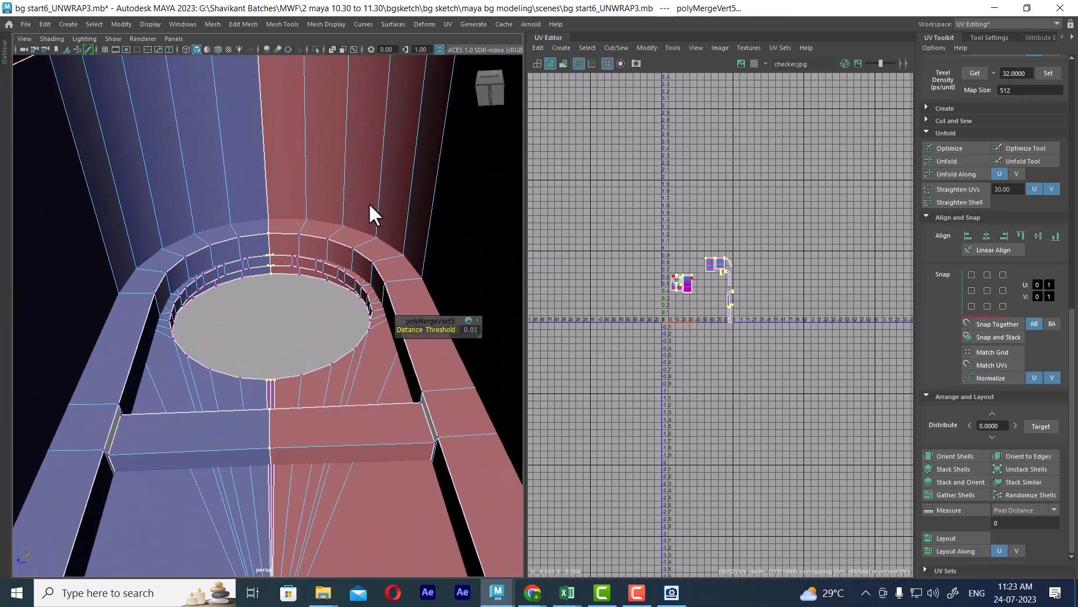
pyautogui.keyDown('alt'); pyautogui.moveTo(330, 433); pyautogui.dragTo(329, 456); pyautogui.keyUp('alt')
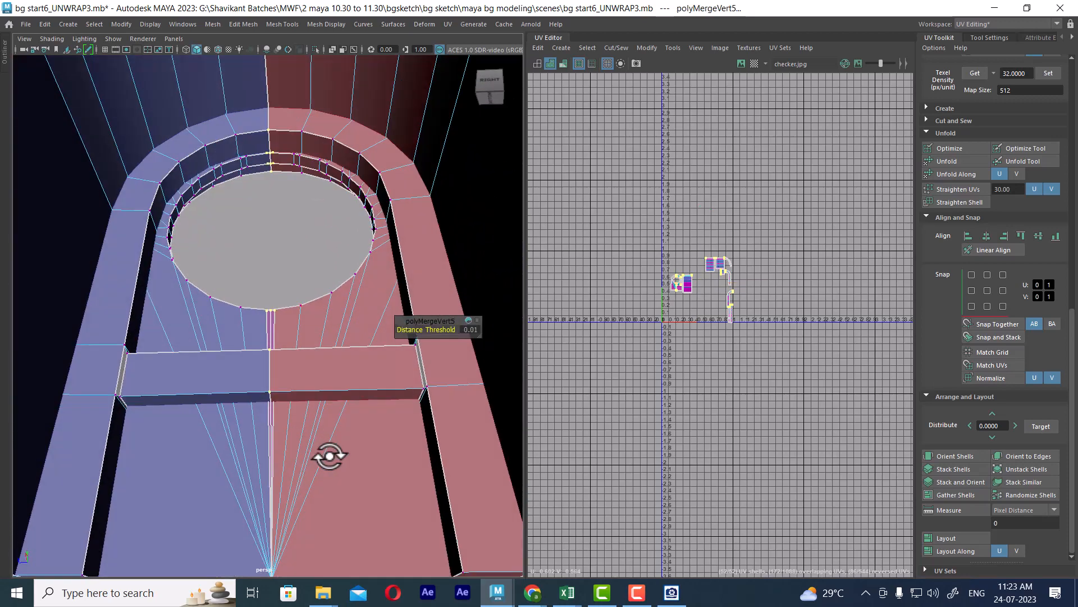
pyautogui.press('3')
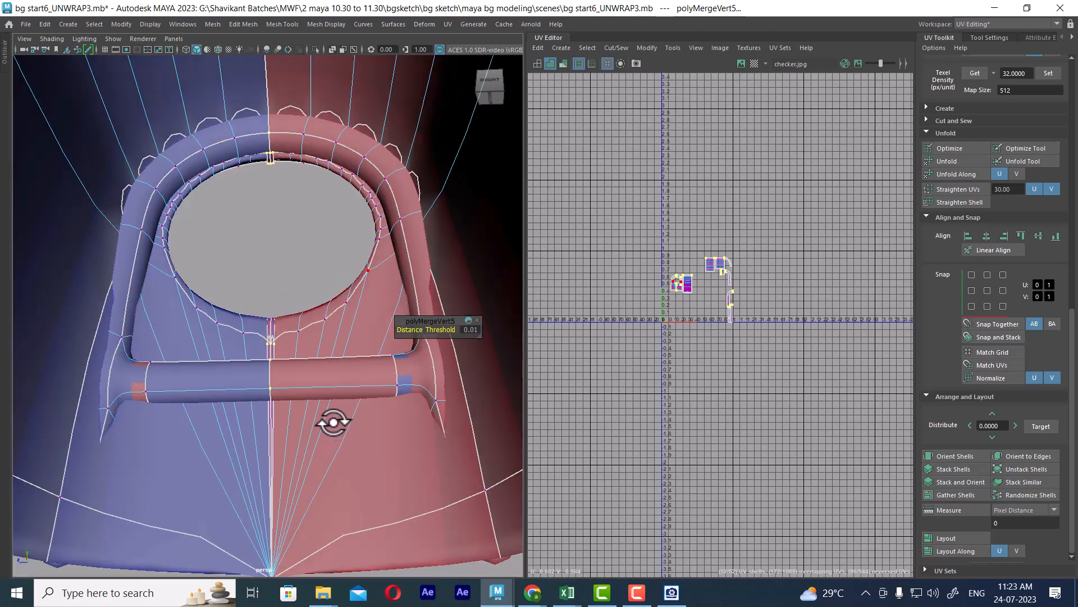
pyautogui.press('1')
# - Merge the still separate pair of seam vertices on the front face, directly below the round opening, into one
pyautogui.keyDown('alt'); pyautogui.moveTo(286, 363); pyautogui.dragTo(277, 397); pyautogui.keyUp('alt')
pyautogui.keyDown('alt'); pyautogui.moveTo(281, 370); pyautogui.dragTo(322, 342, button='right'); pyautogui.keyUp('alt')
pyautogui.keyDown('alt'); pyautogui.moveTo(274, 185); pyautogui.dragTo(283, 281, button='middle'); pyautogui.keyUp('alt')
pyautogui.keyDown('alt'); pyautogui.moveTo(283, 280); pyautogui.dragTo(294, 239, button='right'); pyautogui.keyUp('alt')
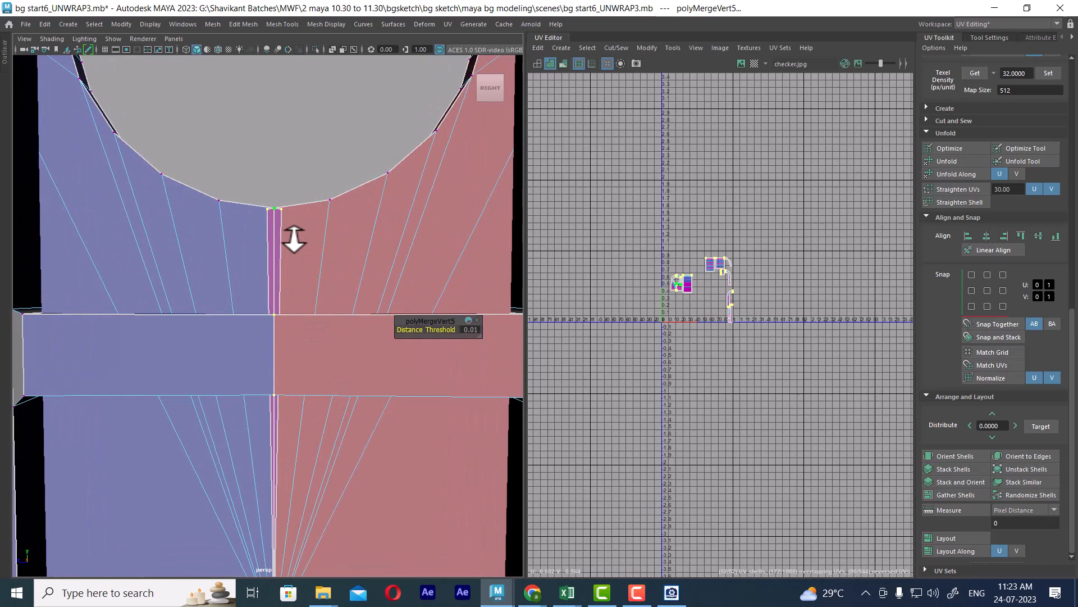
pyautogui.click(278, 209)
pyautogui.press('f')
pyautogui.keyDown('alt'); pyautogui.moveTo(338, 234); pyautogui.dragTo(300, 346); pyautogui.keyUp('alt')
pyautogui.keyDown('shift'); pyautogui.click(233, 315); pyautogui.keyUp('shift')
pyautogui.keyDown('shift'); pyautogui.moveTo(279, 335); pyautogui.dragTo(272, 219, button='right'); pyautogui.keyUp('shift')
pyautogui.keyDown('alt'); pyautogui.moveTo(314, 349); pyautogui.dragTo(277, 292); pyautogui.keyUp('alt')
pyautogui.keyDown('alt'); pyautogui.moveTo(277, 292); pyautogui.dragTo(339, 404, button='right'); pyautogui.keyUp('alt')
pyautogui.press('w')
pyautogui.keyDown('alt'); pyautogui.moveTo(258, 339); pyautogui.dragTo(205, 322, button='right'); pyautogui.keyUp('alt')
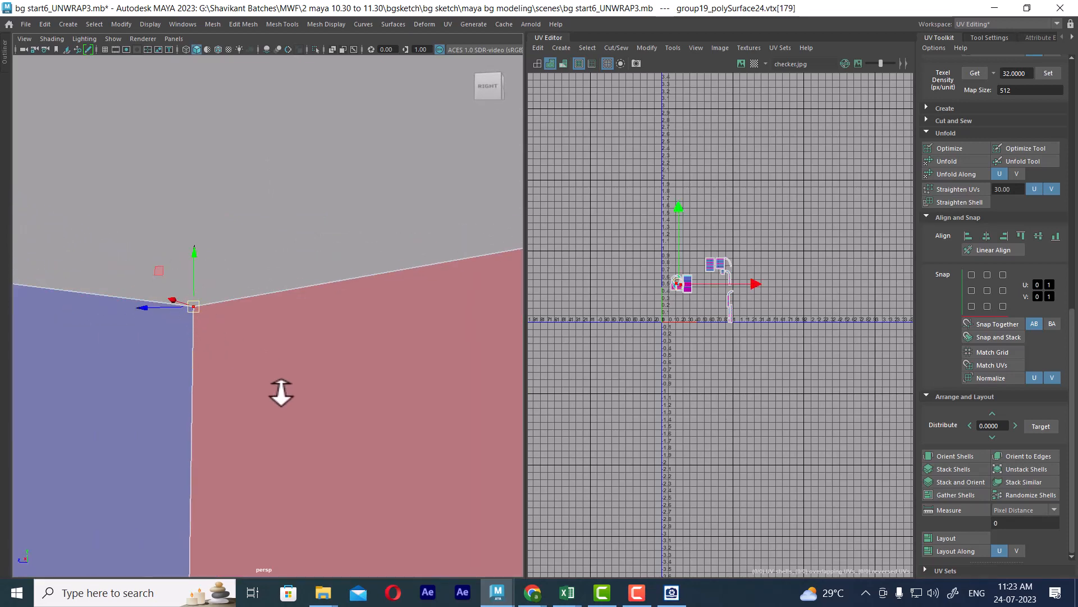
# - In wireframe display, merge the remaining doubled seam vertices on both rim edges at the bottom of the round opening
pyautogui.keyDown('alt'); pyautogui.moveTo(281, 392); pyautogui.dragTo(293, 317, button='right'); pyautogui.keyUp('alt')
pyautogui.press('4')
pyautogui.keyDown('alt'); pyautogui.moveTo(337, 329); pyautogui.dragTo(274, 348); pyautogui.keyUp('alt')
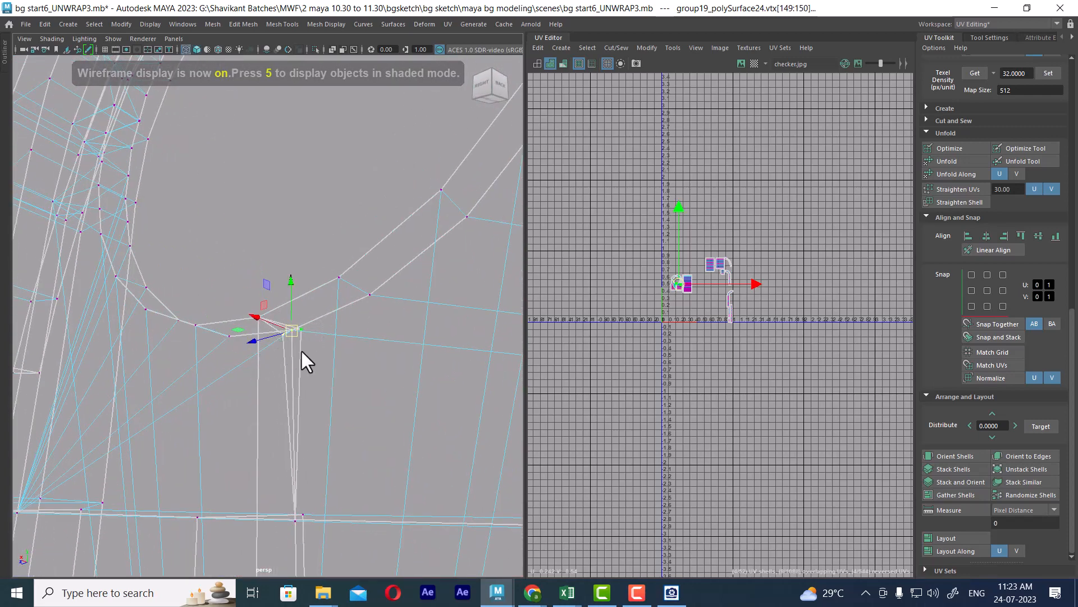
pyautogui.keyDown('shift'); pyautogui.moveTo(301, 350); pyautogui.dragTo(277, 188, button='right'); pyautogui.keyUp('shift')
pyautogui.moveTo(231, 266); pyautogui.dragTo(266, 327)
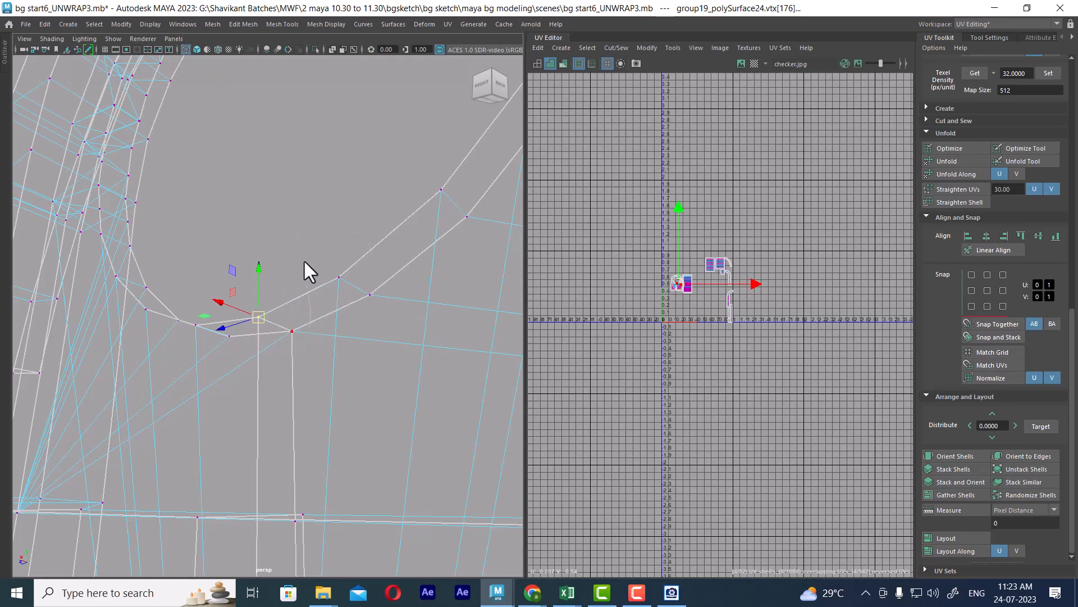
pyautogui.keyDown('shift'); pyautogui.moveTo(304, 258); pyautogui.dragTo(305, 203, button='right'); pyautogui.keyUp('shift')
# - Merge the two doubled vertex pairs on the centre seam at the opposite end of the building
pyautogui.scroll(-6, 304, 203)
pyautogui.keyDown('alt'); pyautogui.moveTo(329, 311); pyautogui.dragTo(389, 389); pyautogui.keyUp('alt')
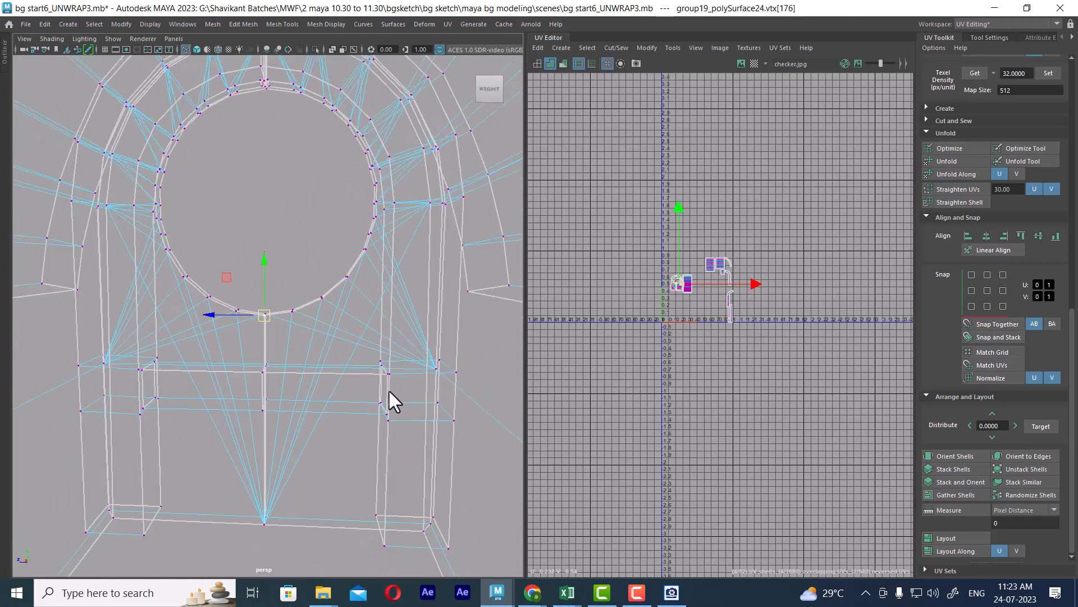
pyautogui.keyDown('alt'); pyautogui.moveTo(389, 390); pyautogui.dragTo(433, 480, button='right'); pyautogui.keyUp('alt')
pyautogui.keyDown('alt'); pyautogui.moveTo(433, 480); pyautogui.dragTo(326, 476); pyautogui.keyUp('alt')
pyautogui.keyDown('alt'); pyautogui.moveTo(326, 476); pyautogui.dragTo(241, 328, button='right'); pyautogui.keyUp('alt')
pyautogui.keyDown('alt'); pyautogui.moveTo(241, 328); pyautogui.dragTo(316, 308); pyautogui.keyUp('alt')
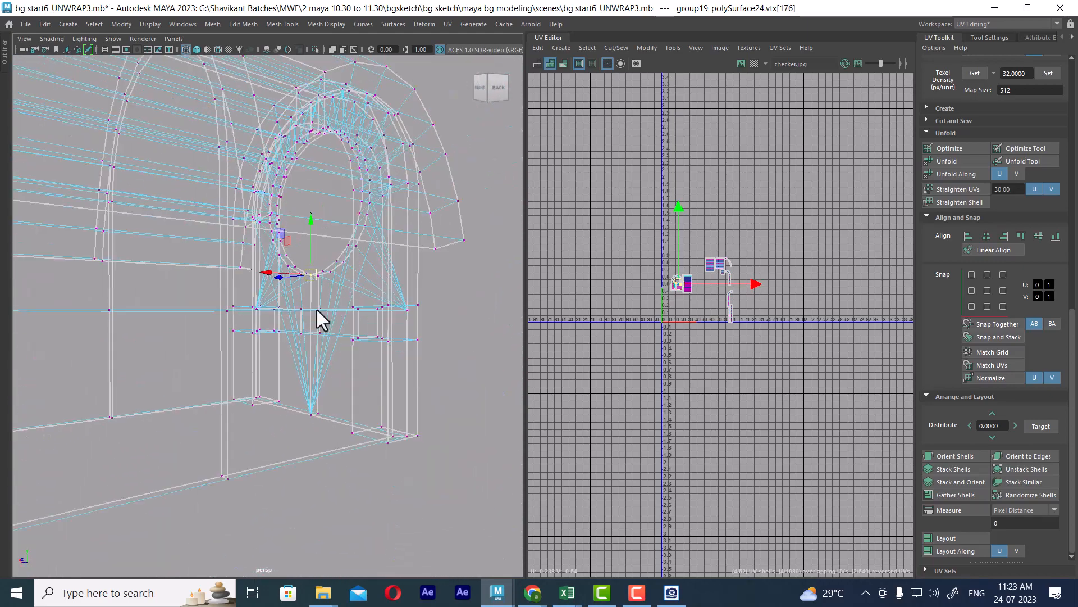
pyautogui.keyDown('alt'); pyautogui.moveTo(316, 307); pyautogui.dragTo(287, 335, button='right'); pyautogui.keyUp('alt')
pyautogui.keyDown('alt'); pyautogui.moveTo(287, 335); pyautogui.dragTo(248, 313); pyautogui.keyUp('alt')
pyautogui.keyDown('alt'); pyautogui.moveTo(249, 315); pyautogui.dragTo(280, 359, button='right'); pyautogui.keyUp('alt')
pyautogui.keyDown('alt'); pyautogui.moveTo(236, 337); pyautogui.dragTo(215, 349); pyautogui.keyUp('alt')
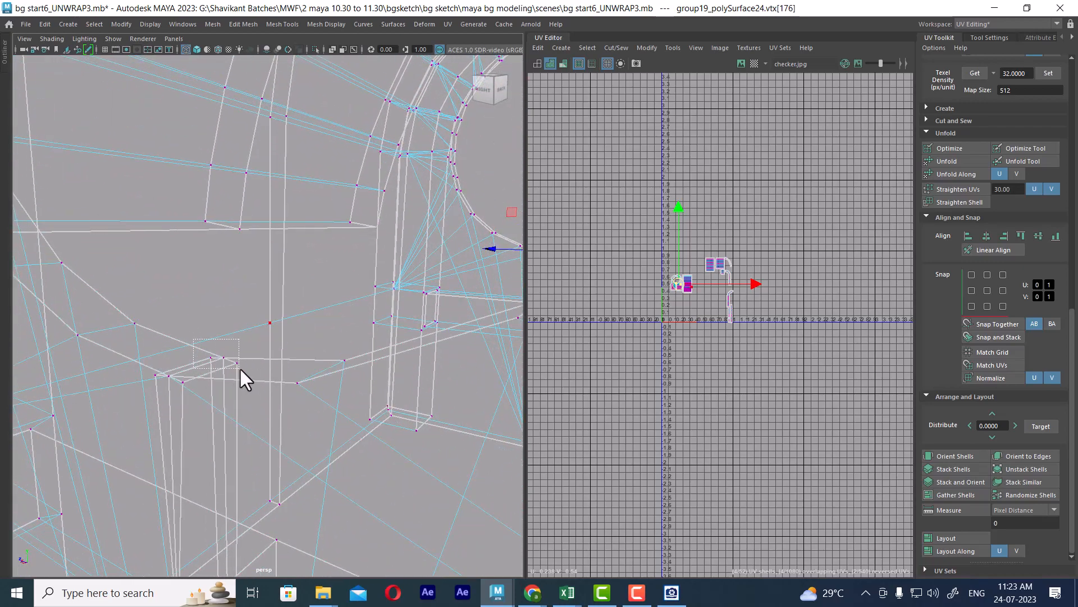
pyautogui.keyDown('shift'); pyautogui.moveTo(238, 299); pyautogui.dragTo(236, 247, button='right'); pyautogui.keyUp('shift')
pyautogui.moveTo(137, 356); pyautogui.dragTo(193, 400)
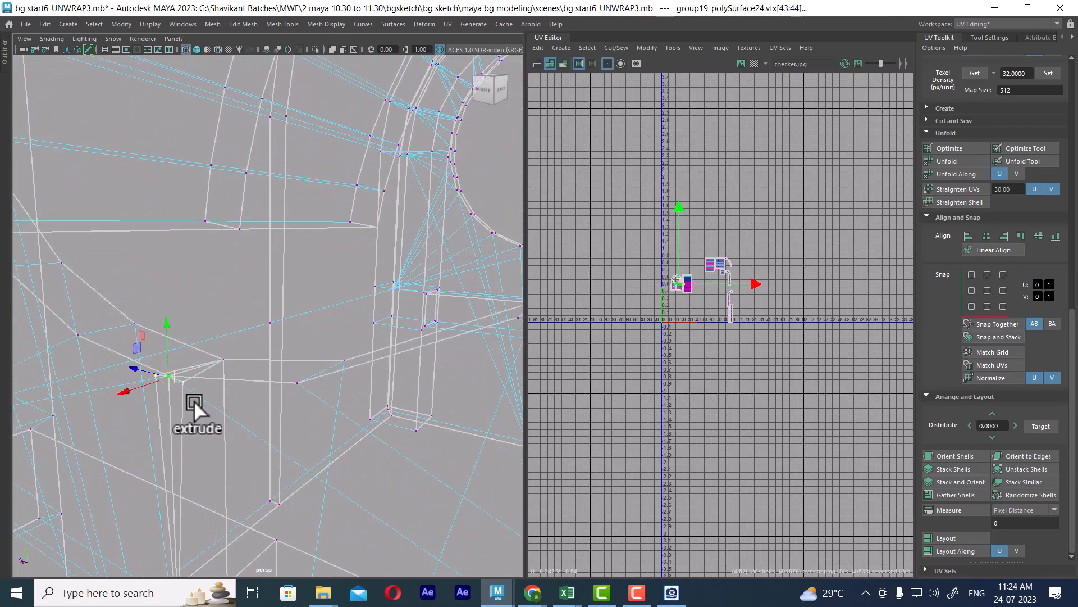
pyautogui.keyDown('shift'); pyautogui.moveTo(194, 400); pyautogui.dragTo(190, 276, button='right'); pyautogui.keyUp('shift')
# - Merge the doubled seam vertices at the top of the arched frame, one pair after another
pyautogui.keyDown('alt'); pyautogui.moveTo(217, 242); pyautogui.dragTo(288, 332, button='right'); pyautogui.keyUp('alt')
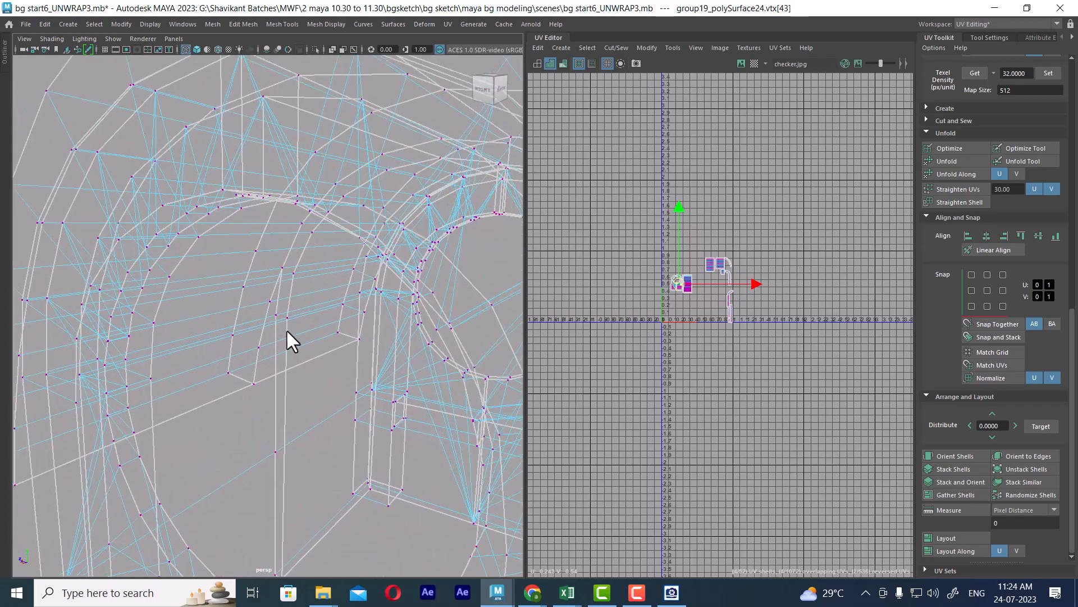
pyautogui.moveTo(287, 331)
pyautogui.keyDown('alt'); pyautogui.mouseDown()
pyautogui.moveTo(277, 221)
pyautogui.moveTo(297, 313)
pyautogui.mouseUp(); pyautogui.keyUp('alt')
pyautogui.keyDown('alt'); pyautogui.moveTo(297, 313); pyautogui.dragTo(312, 311, button='right'); pyautogui.keyUp('alt')
pyautogui.keyDown('alt'); pyautogui.moveTo(313, 313); pyautogui.dragTo(306, 294); pyautogui.keyUp('alt')
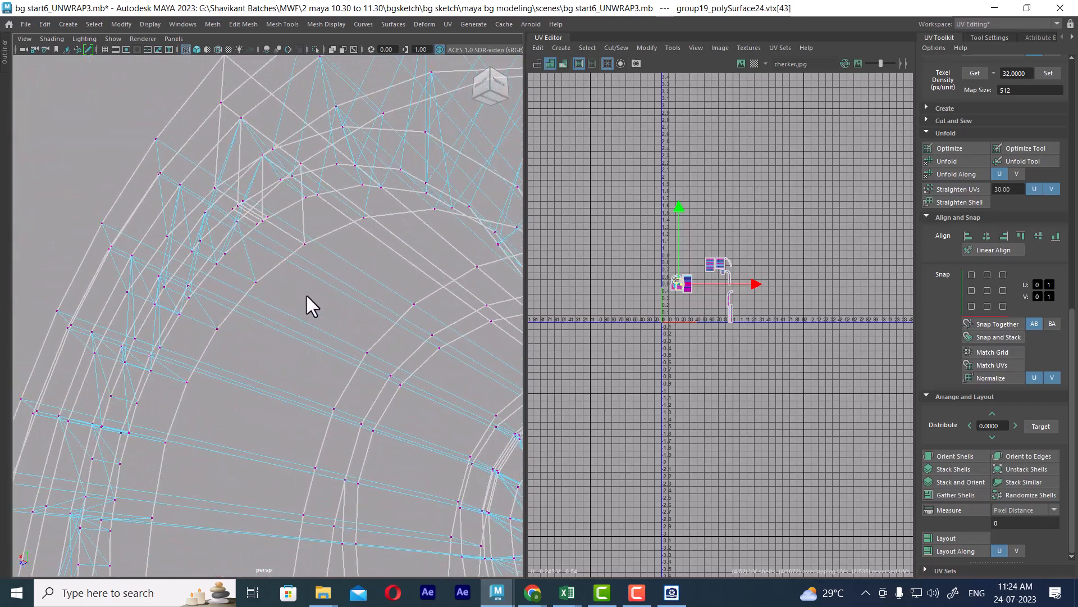
pyautogui.keyDown('alt'); pyautogui.moveTo(306, 294); pyautogui.dragTo(320, 339, button='right'); pyautogui.keyUp('alt')
pyautogui.keyDown('alt'); pyautogui.moveTo(320, 339); pyautogui.dragTo(319, 299); pyautogui.keyUp('alt')
pyautogui.press('5')
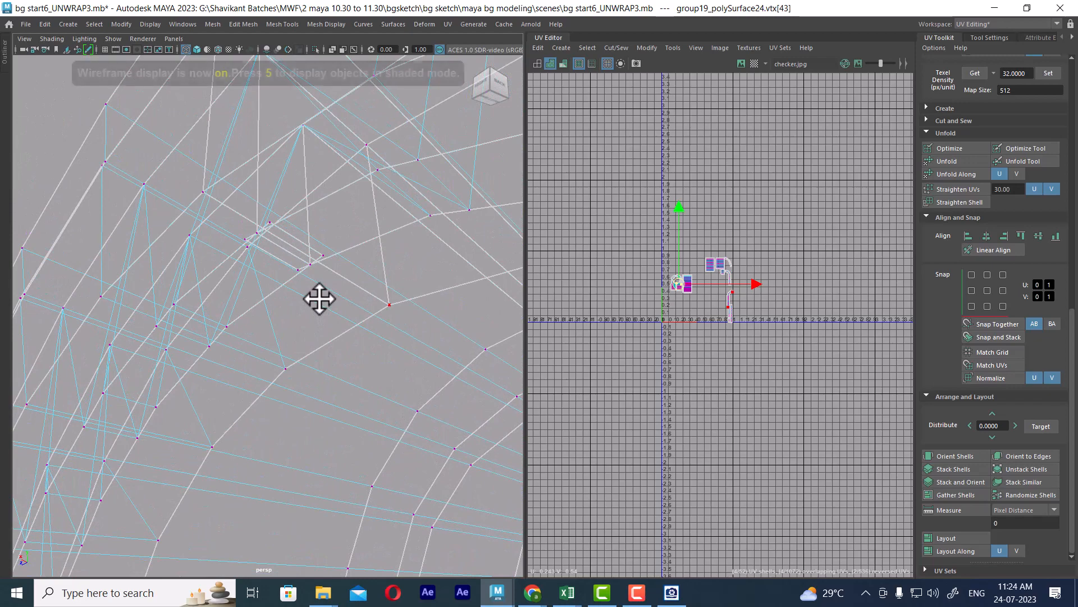
pyautogui.press('4')
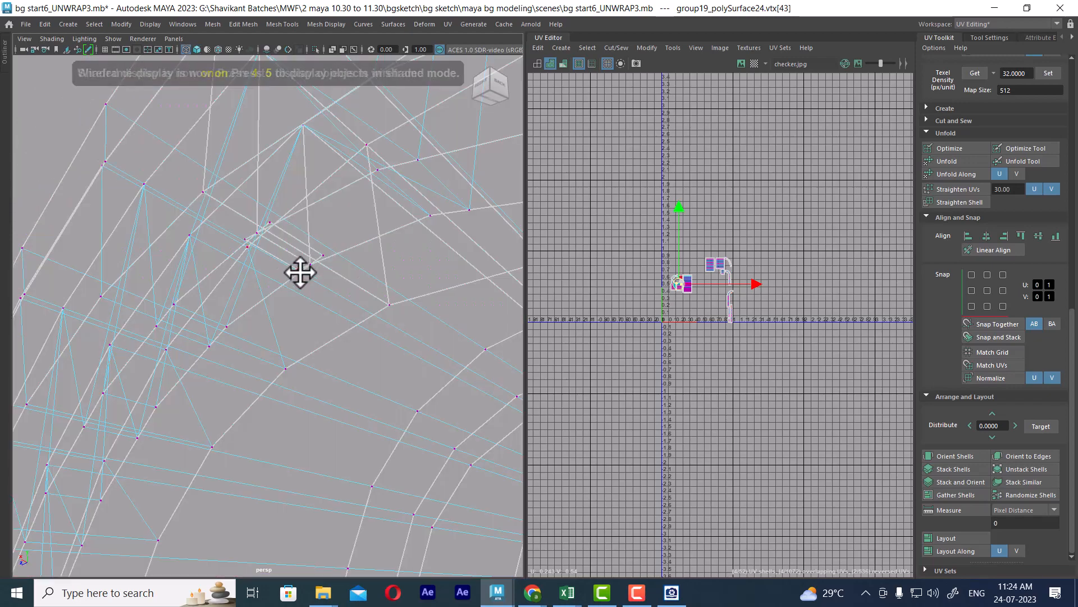
pyautogui.moveTo(298, 272)
pyautogui.keyDown('alt'); pyautogui.mouseDown()
pyautogui.moveTo(414, 238)
pyautogui.moveTo(385, 253)
pyautogui.moveTo(438, 212)
pyautogui.moveTo(378, 253)
pyautogui.mouseUp(); pyautogui.keyUp('alt')
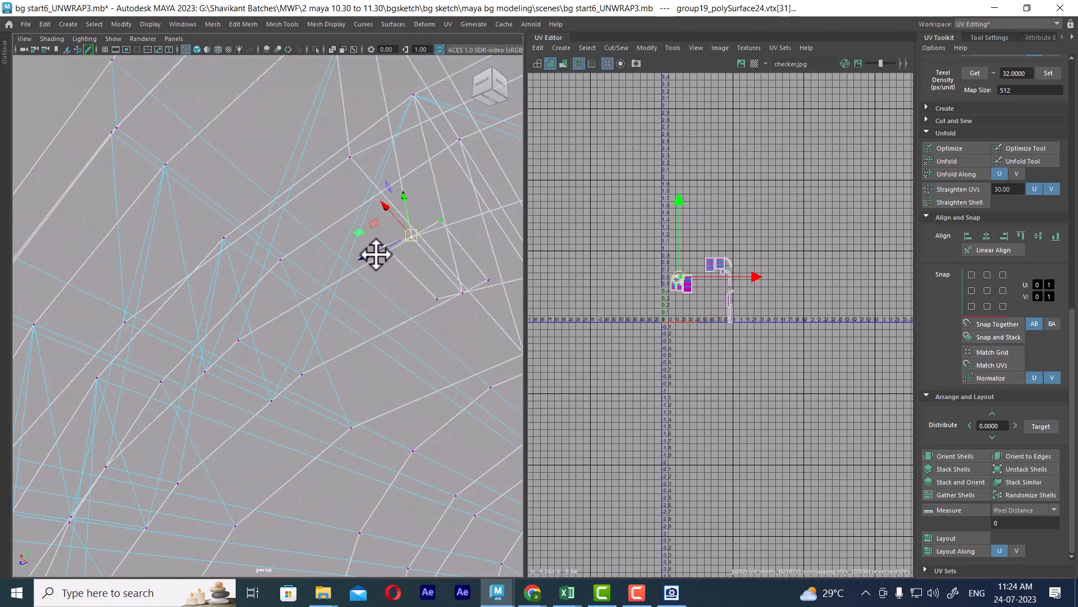
pyautogui.keyDown('shift'); pyautogui.moveTo(417, 264); pyautogui.dragTo(411, 167, button='right'); pyautogui.keyUp('shift')
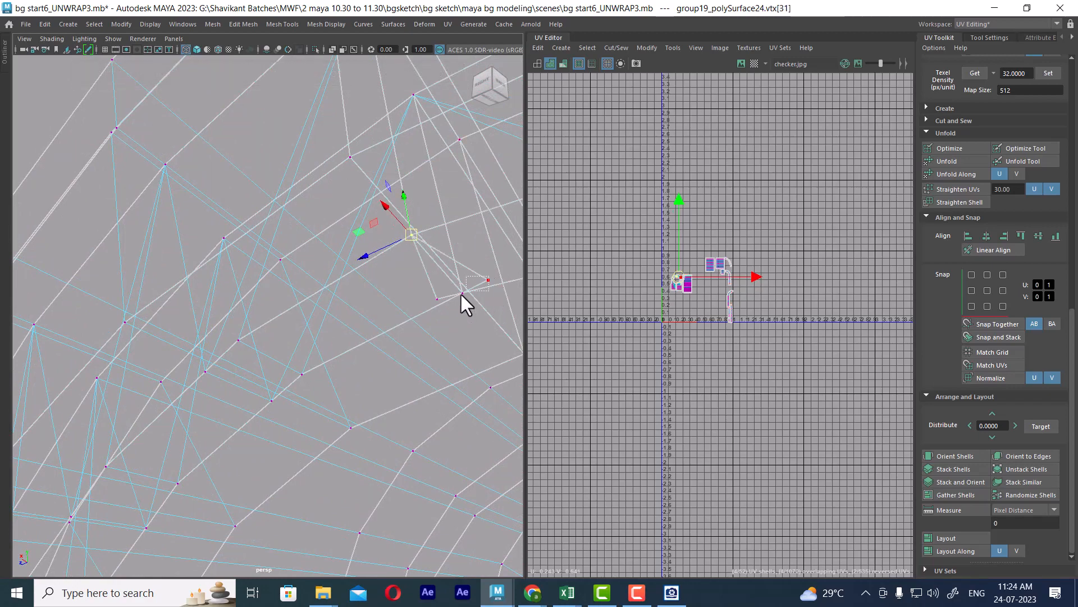
pyautogui.keyDown('alt'); pyautogui.moveTo(450, 173); pyautogui.dragTo(363, 385); pyautogui.keyUp('alt')
pyautogui.keyDown('shift'); pyautogui.moveTo(361, 383); pyautogui.dragTo(339, 264, button='right'); pyautogui.keyUp('shift')
pyautogui.keyDown('alt'); pyautogui.moveTo(339, 265); pyautogui.dragTo(325, 366); pyautogui.keyUp('alt')
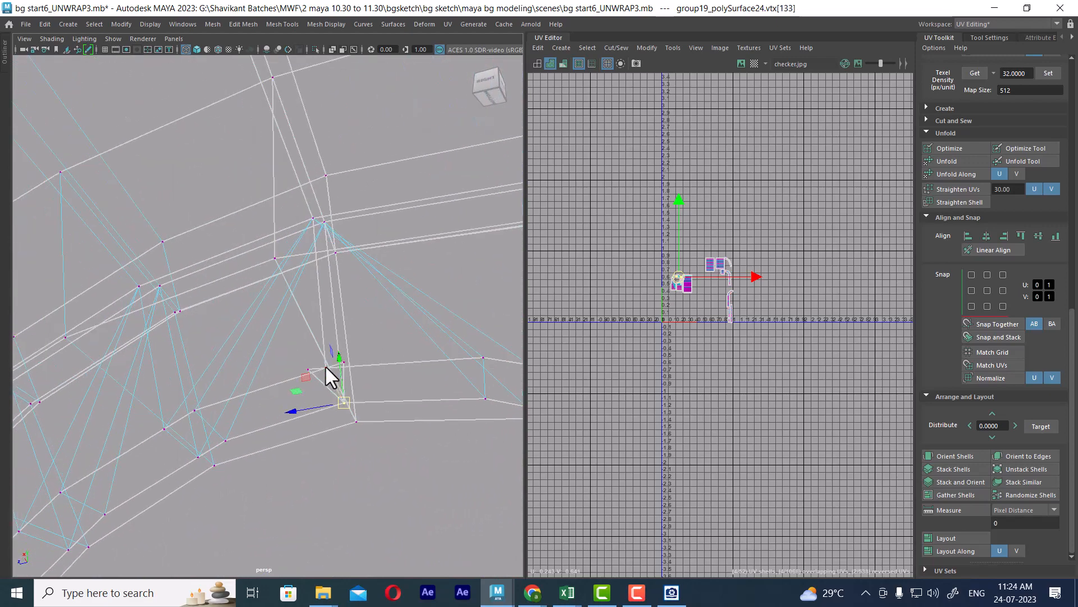
pyautogui.keyDown('shift'); pyautogui.moveTo(397, 381); pyautogui.dragTo(349, 183, button='right'); pyautogui.keyUp('shift')
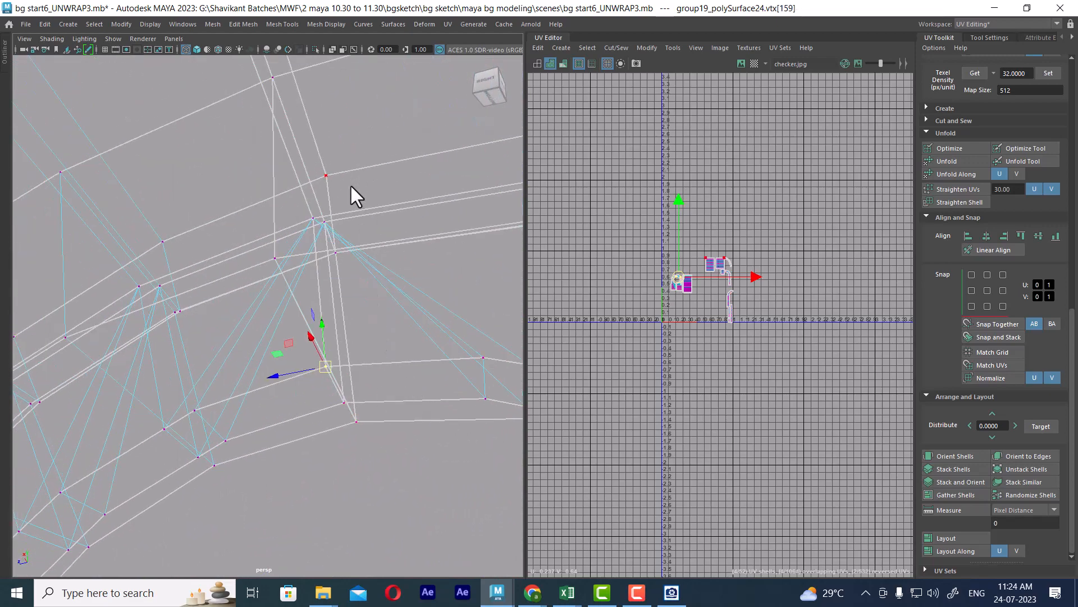
# - Return to shaded display and object mode, select the merged tower building and inspect it from the side
pyautogui.scroll(-8, 342, 315)
pyautogui.keyDown('alt'); pyautogui.moveTo(342, 314); pyautogui.dragTo(317, 326); pyautogui.keyUp('alt')
pyautogui.press('5')
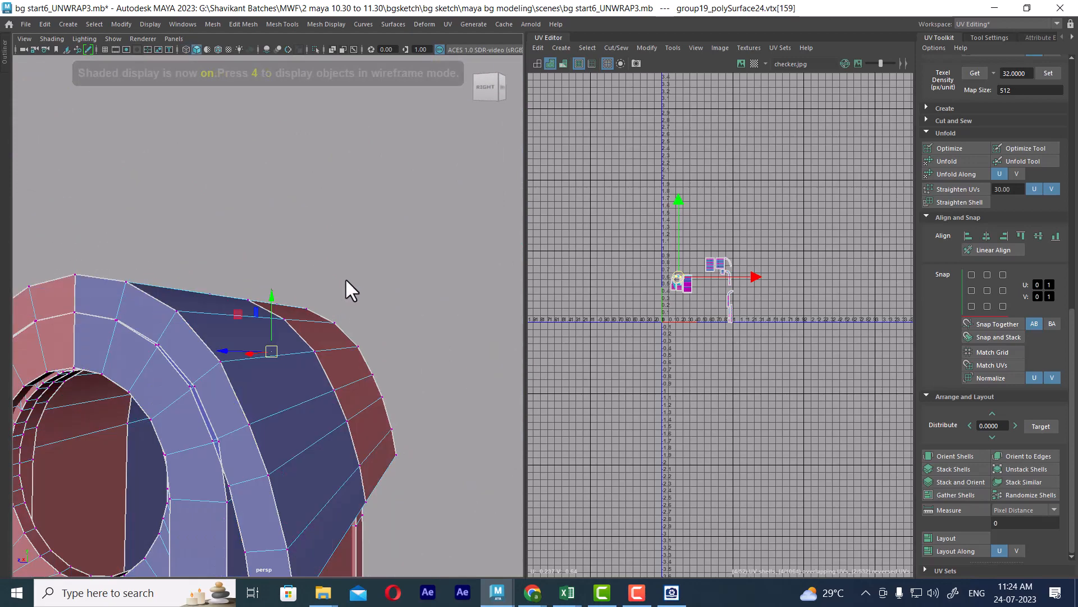
pyautogui.moveTo(265, 326); pyautogui.dragTo(300, 250, button='right')
pyautogui.click(389, 266)
pyautogui.click(348, 430)
pyautogui.scroll(-8, 348, 430)
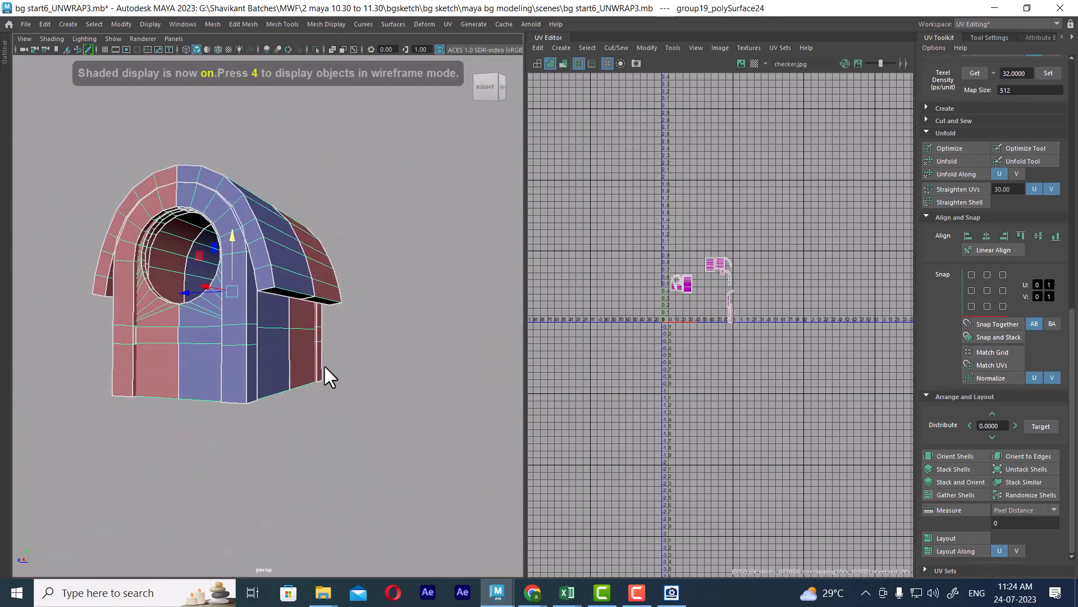
pyautogui.keyDown('alt'); pyautogui.moveTo(324, 364); pyautogui.dragTo(309, 416); pyautogui.keyUp('alt')
pyautogui.scroll(4, 309, 416)
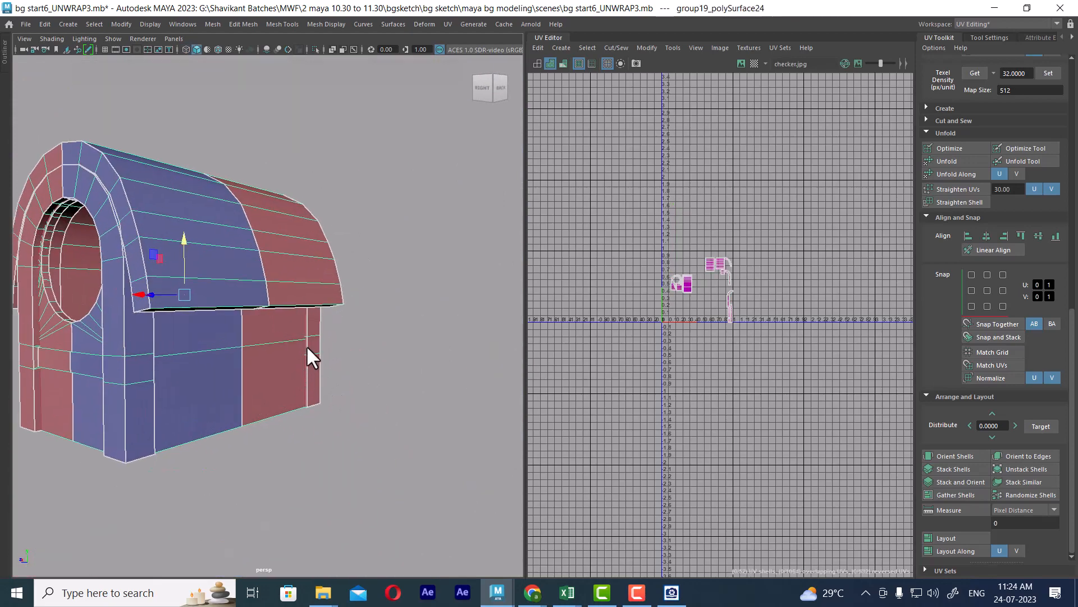
# - Show all hidden objects of the scene around the merged tower building
pyautogui.click(400, 340)
pyautogui.click(155, 169)
pyautogui.click(145, 24)
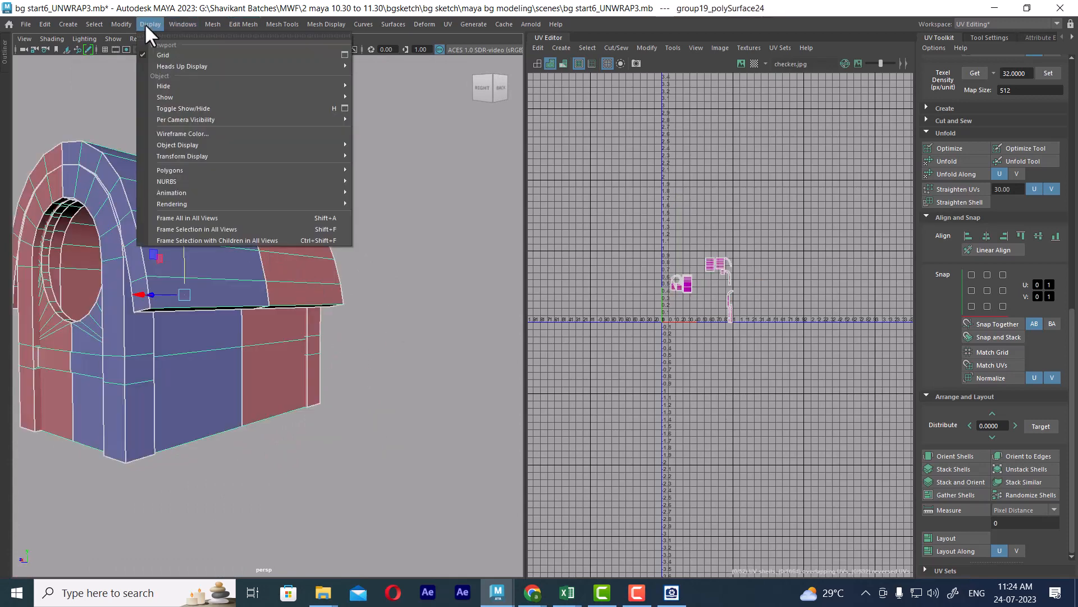
pyautogui.moveTo(233, 97)
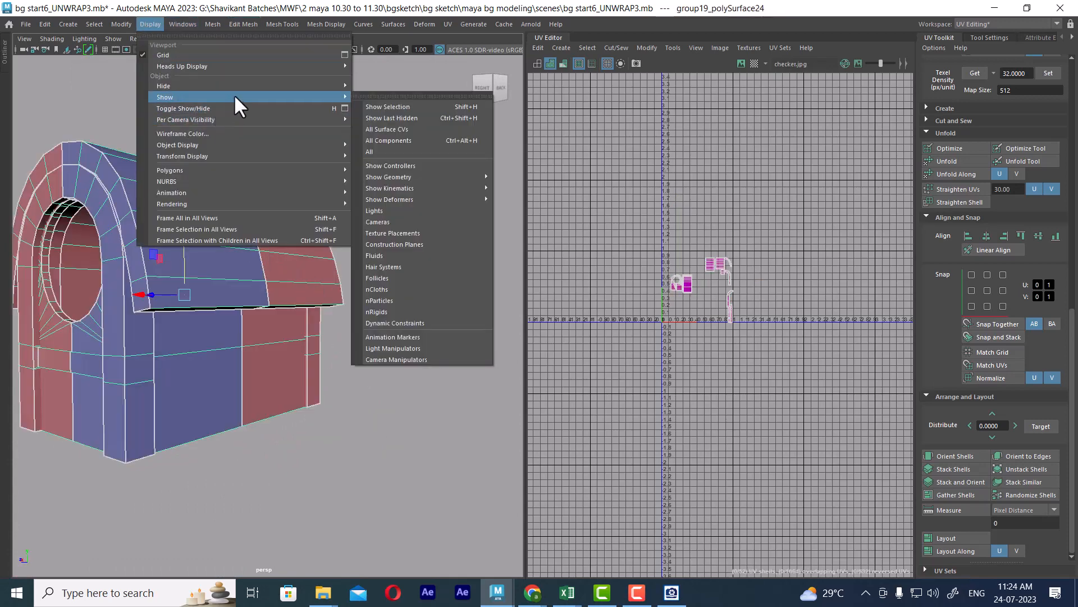
pyautogui.click(408, 149)
pyautogui.keyDown('alt'); pyautogui.moveTo(443, 294); pyautogui.dragTo(292, 323, button='right'); pyautogui.keyUp('alt')
pyautogui.keyDown('alt'); pyautogui.moveTo(292, 323); pyautogui.dragTo(431, 325); pyautogui.keyUp('alt')
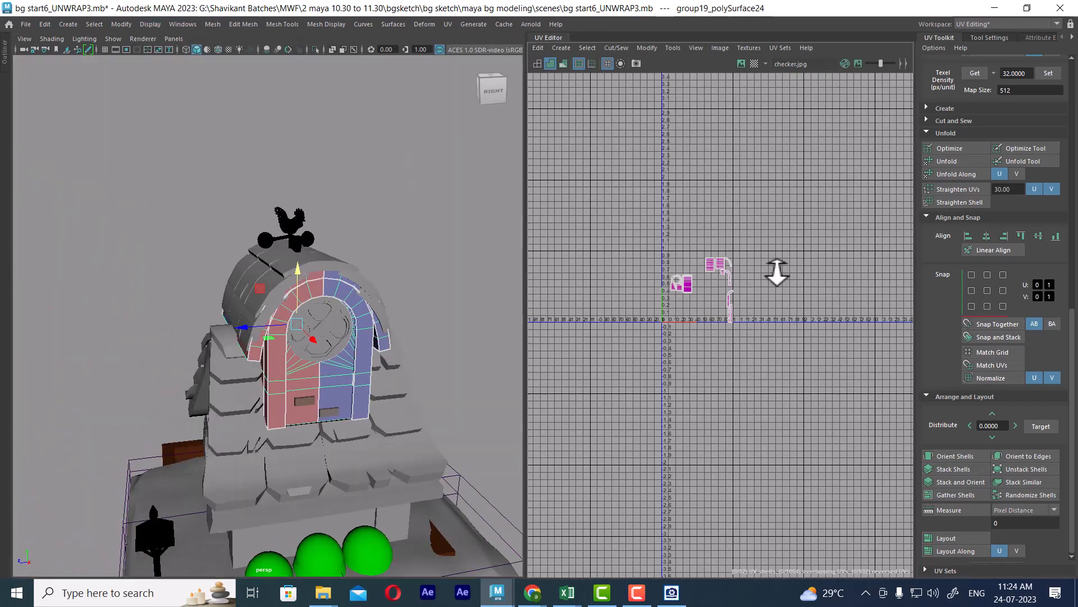
pyautogui.scroll(5, 756, 368)
pyautogui.scroll(3, 337, 332)
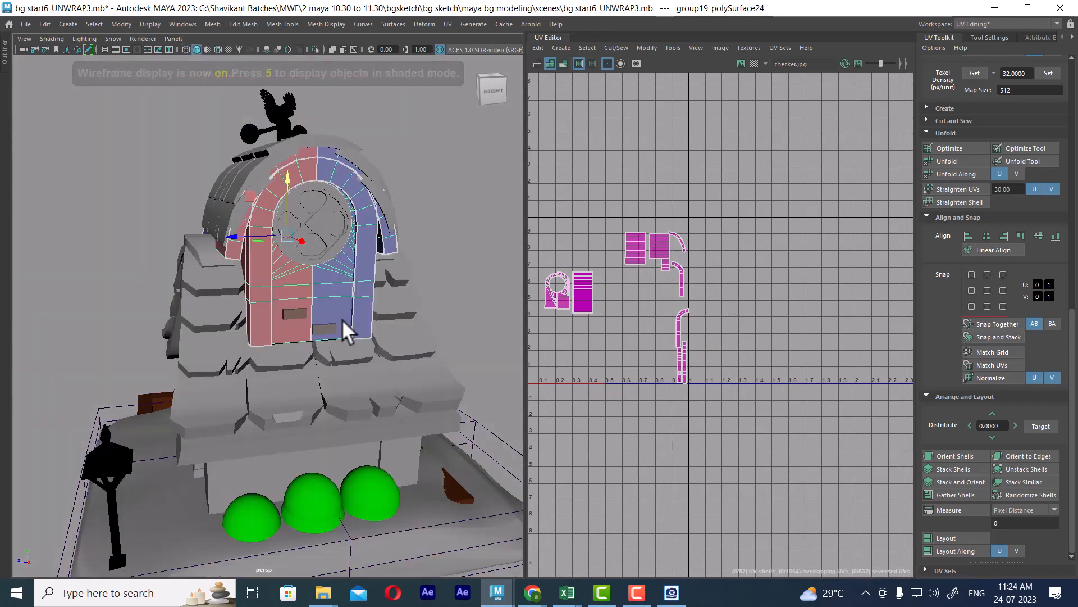
# - Display the checker texture on the models and compare its scale on the tower building and the roof
pyautogui.press('6')
pyautogui.keyDown('alt'); pyautogui.moveTo(403, 325); pyautogui.dragTo(313, 314); pyautogui.keyUp('alt')
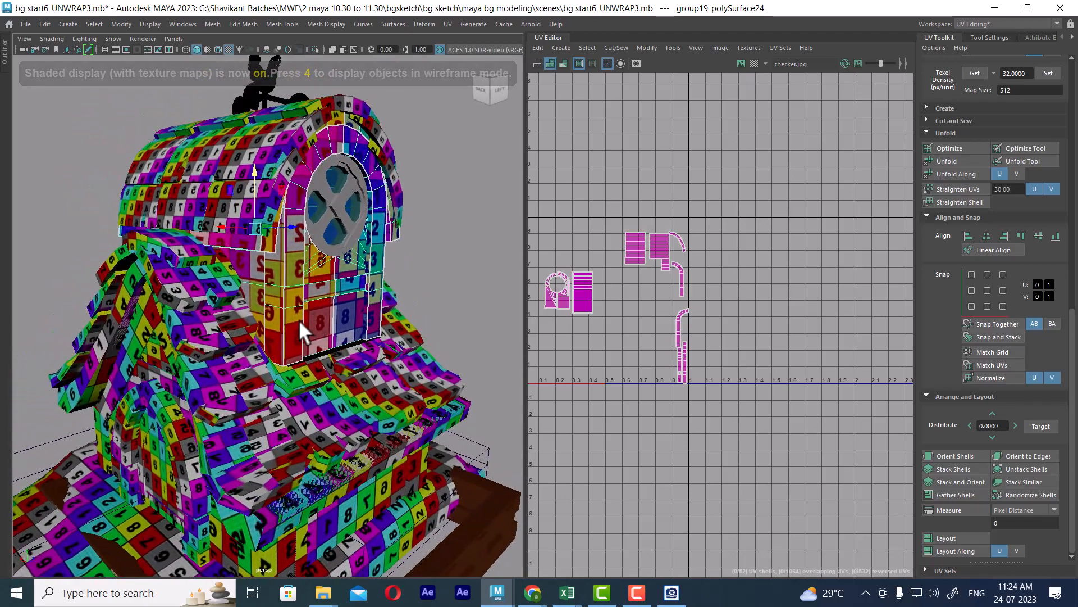
pyautogui.click(313, 432)
pyautogui.click(345, 433)
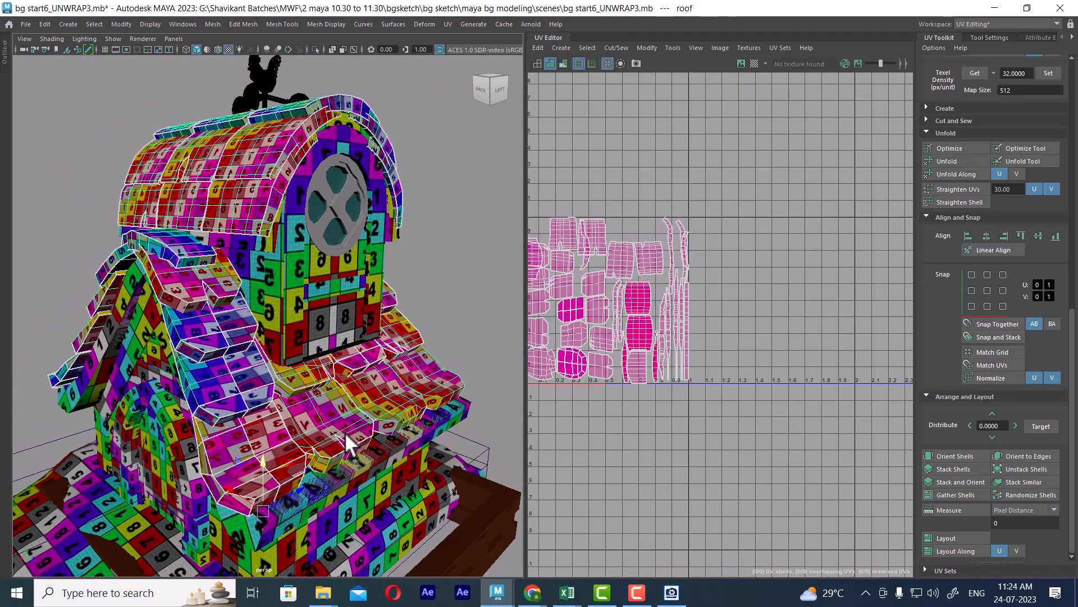
# - Select the lower house group together with the merged tower building in shaded display and group them
pyautogui.click(317, 529)
pyautogui.keyDown('shift'); pyautogui.click(322, 528); pyautogui.keyUp('shift')
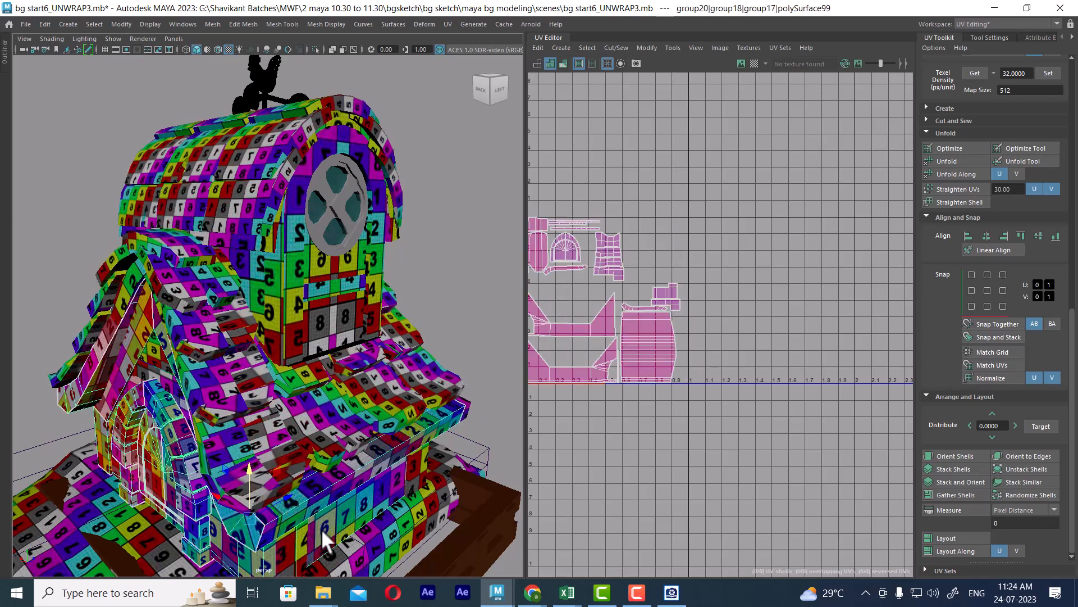
pyautogui.press('Up')
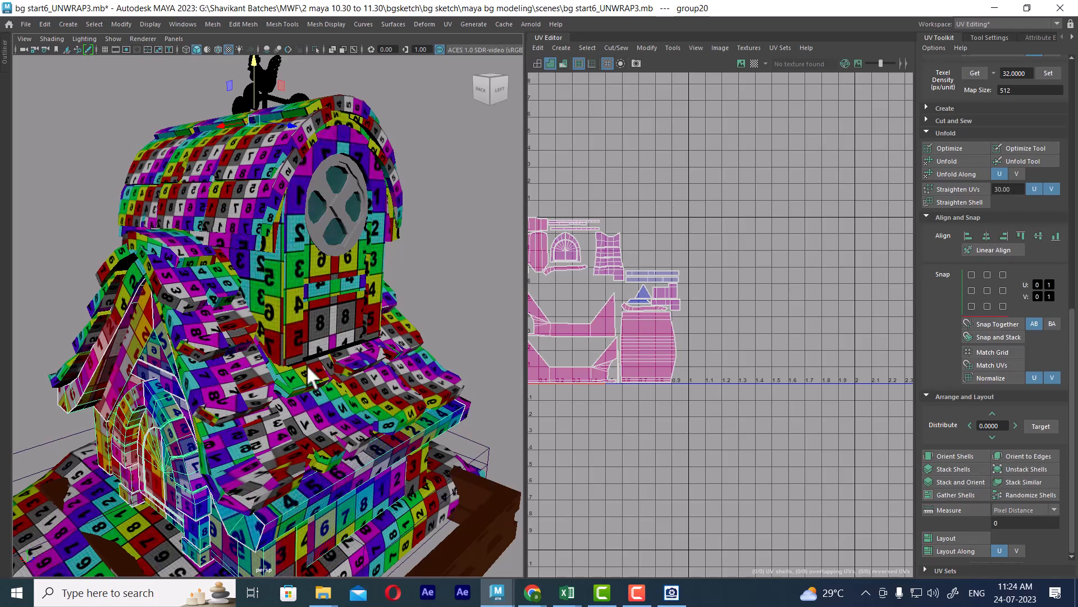
pyautogui.keyDown('alt'); pyautogui.moveTo(290, 347); pyautogui.dragTo(301, 337); pyautogui.keyUp('alt')
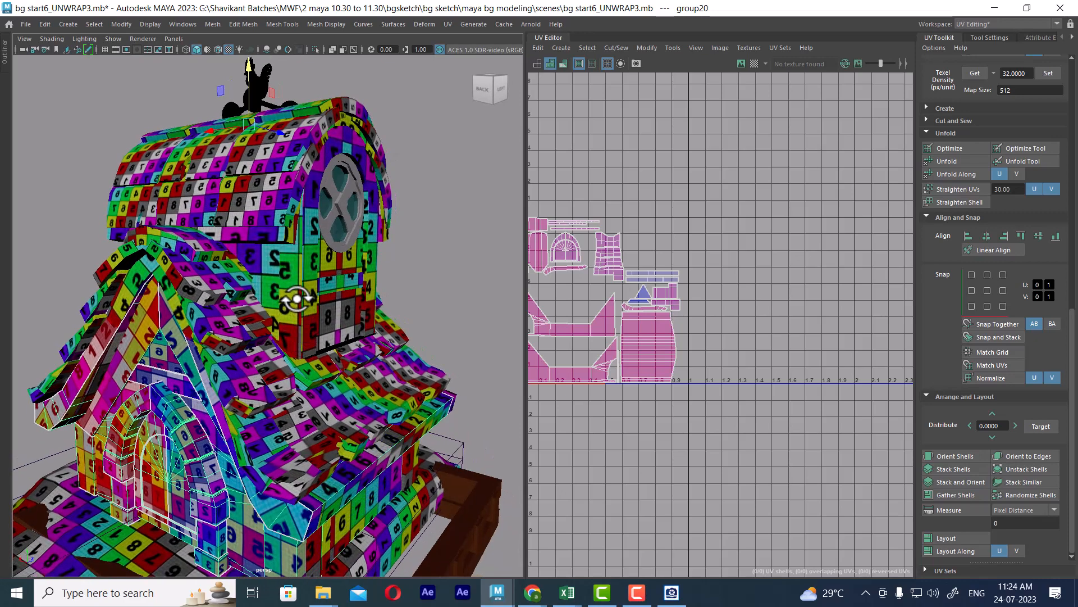
pyautogui.press('4')
pyautogui.press('5')
pyautogui.keyDown('alt'); pyautogui.moveTo(293, 306); pyautogui.dragTo(287, 307); pyautogui.keyUp('alt')
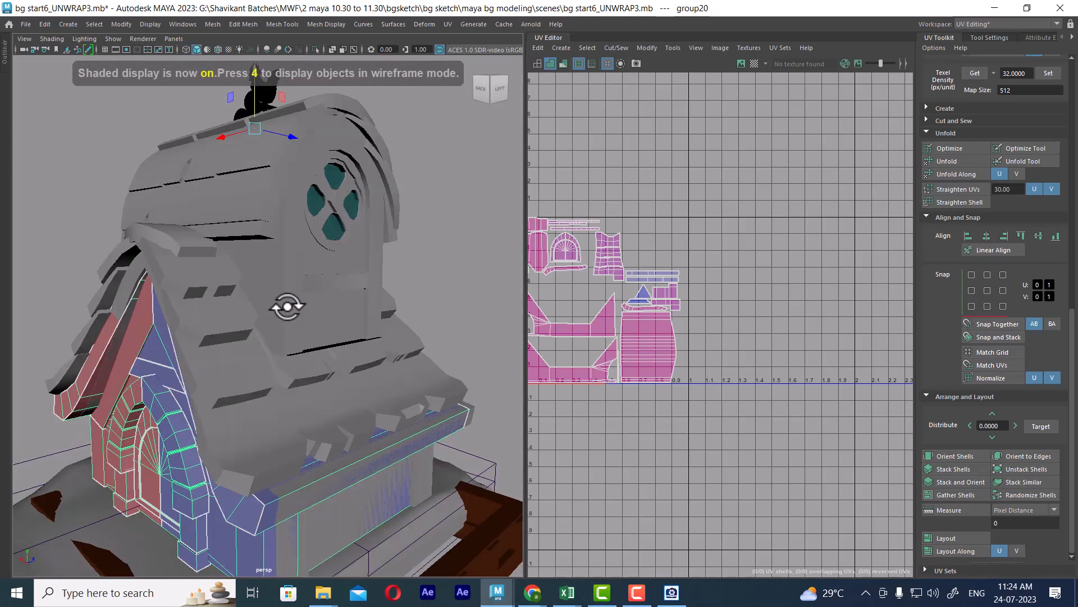
pyautogui.click(287, 307)
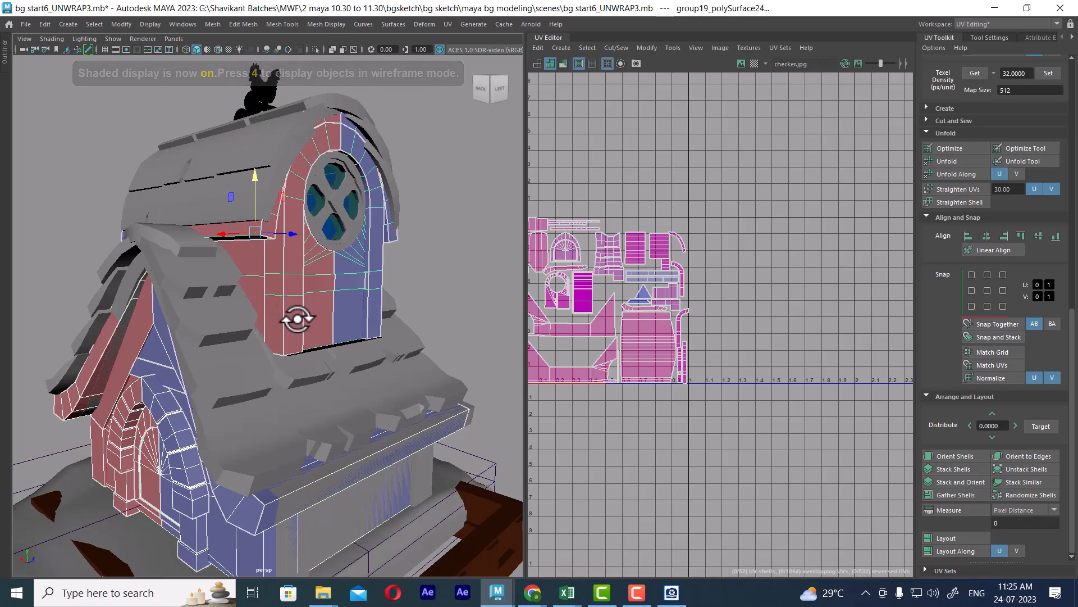
pyautogui.hotkey('ctrl', 'g')
pyautogui.press('f')
pyautogui.scroll(2, 307, 373)
pyautogui.keyDown('alt'); pyautogui.moveTo(311, 351); pyautogui.dragTo(337, 388); pyautogui.keyUp('alt')
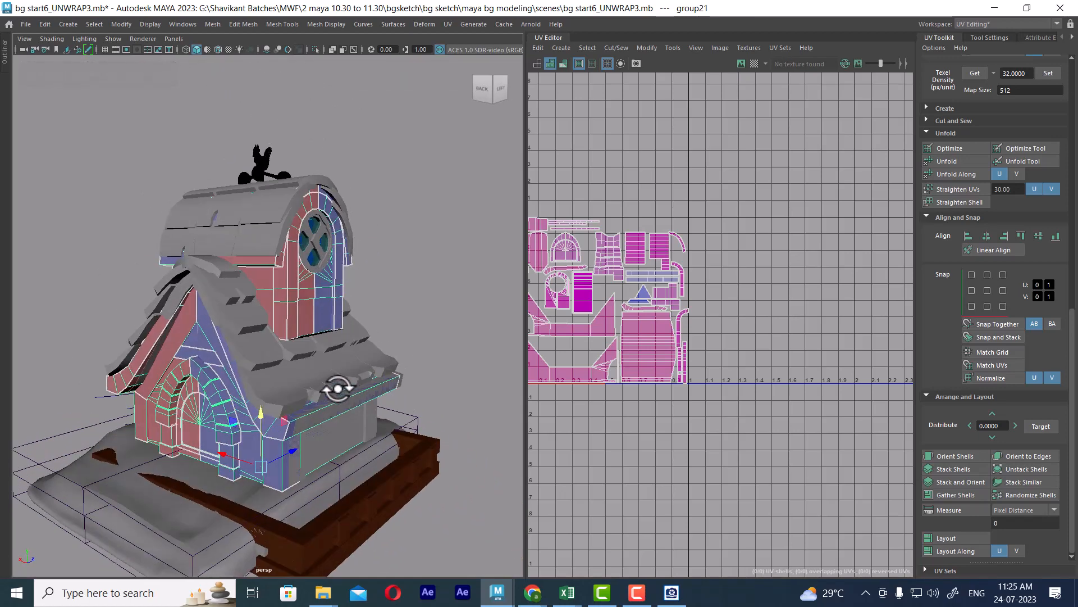
pyautogui.scroll(-4, 726, 289)
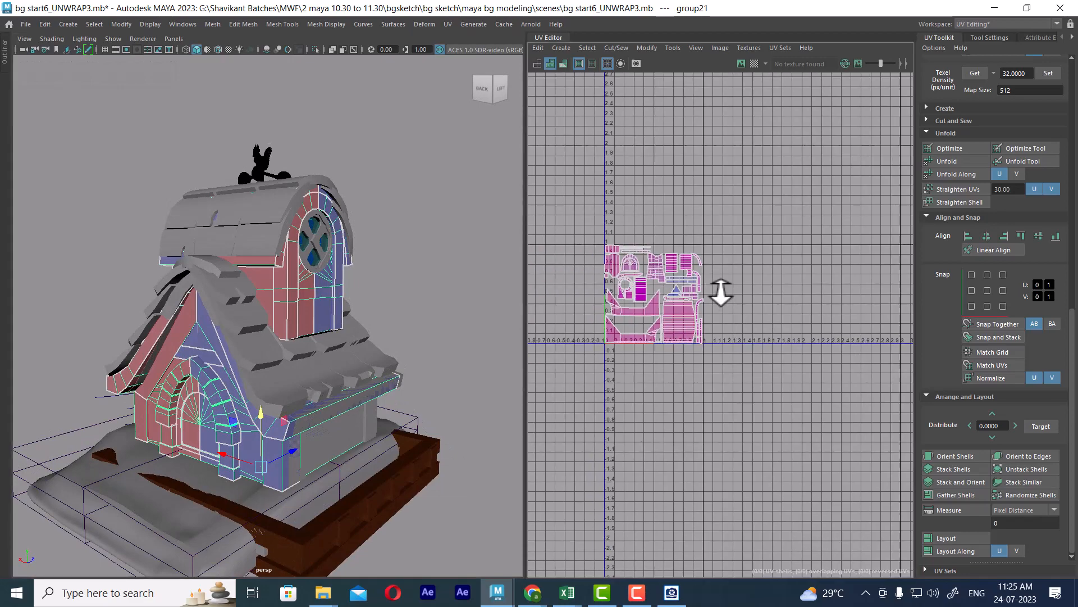
# - Select the lower house's roof slab and try moving it down to check for a duplicate beneath it
pyautogui.keyDown('alt'); pyautogui.moveTo(401, 306); pyautogui.dragTo(227, 287); pyautogui.keyUp('alt')
pyautogui.scroll(3, 318, 311)
pyautogui.click(335, 271)
pyautogui.keyDown('alt'); pyautogui.moveTo(387, 338); pyautogui.dragTo(430, 340); pyautogui.keyUp('alt')
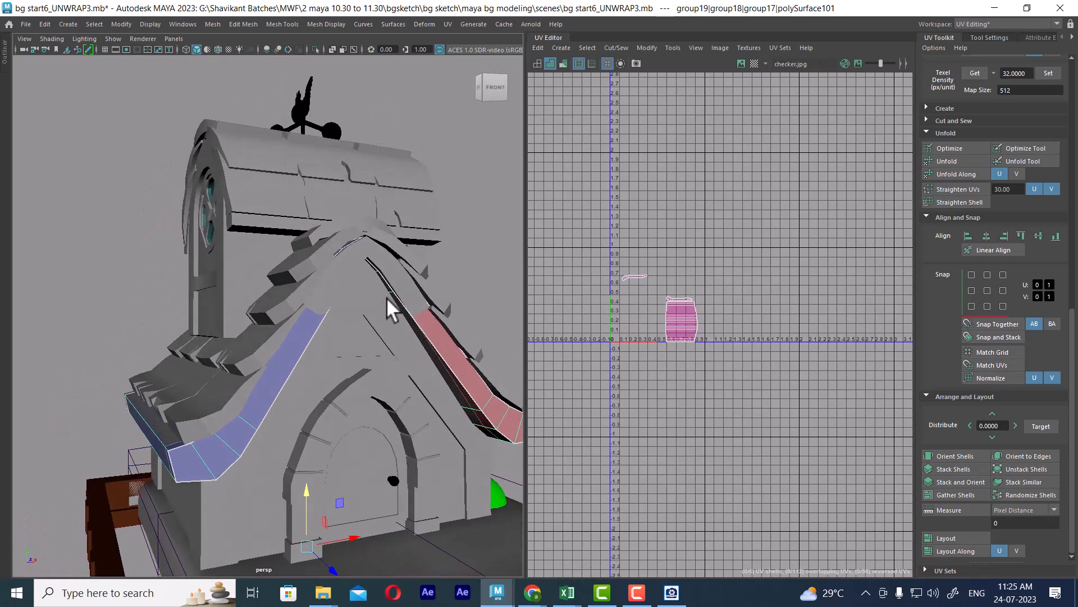
pyautogui.click(363, 278)
pyautogui.keyDown('alt'); pyautogui.moveTo(363, 278); pyautogui.dragTo(412, 350); pyautogui.keyUp('alt')
pyautogui.press('w')
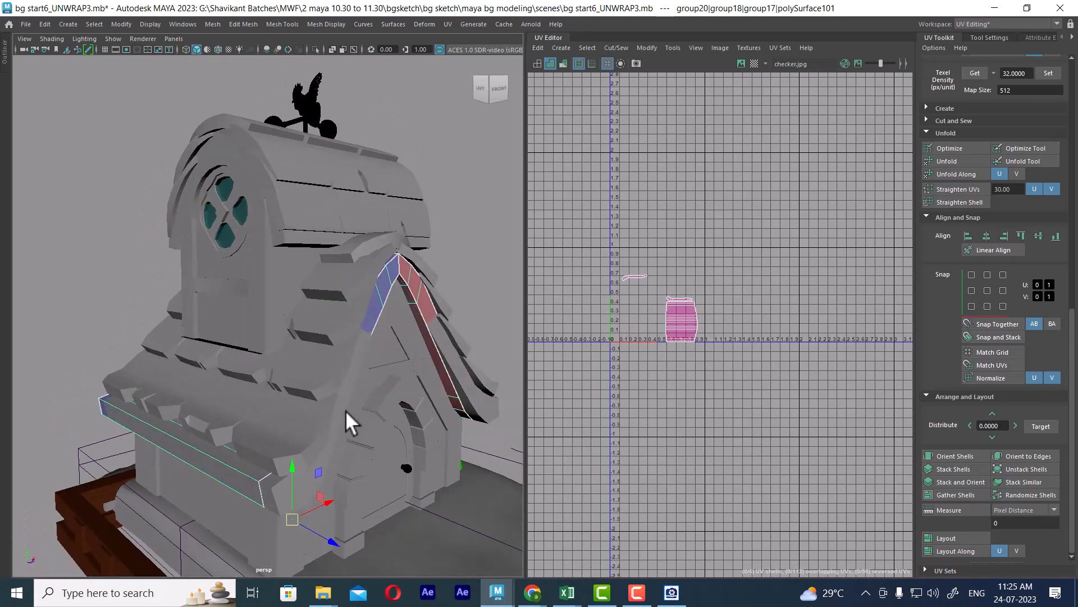
pyautogui.scroll(-4, 345, 410)
pyautogui.moveTo(284, 401); pyautogui.dragTo(298, 461)
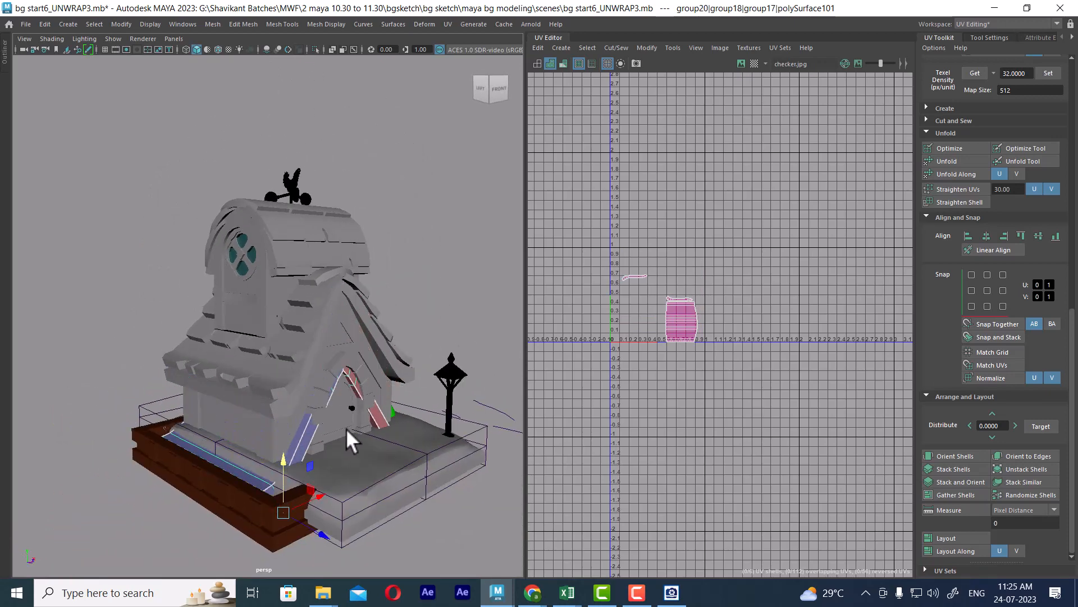
pyautogui.keyDown('alt'); pyautogui.moveTo(356, 420); pyautogui.dragTo(415, 335); pyautogui.keyUp('alt')
# - Isolate the lower house group containing the front gable frame, try moving the frame sideways and undo the move
pyautogui.click(331, 378)
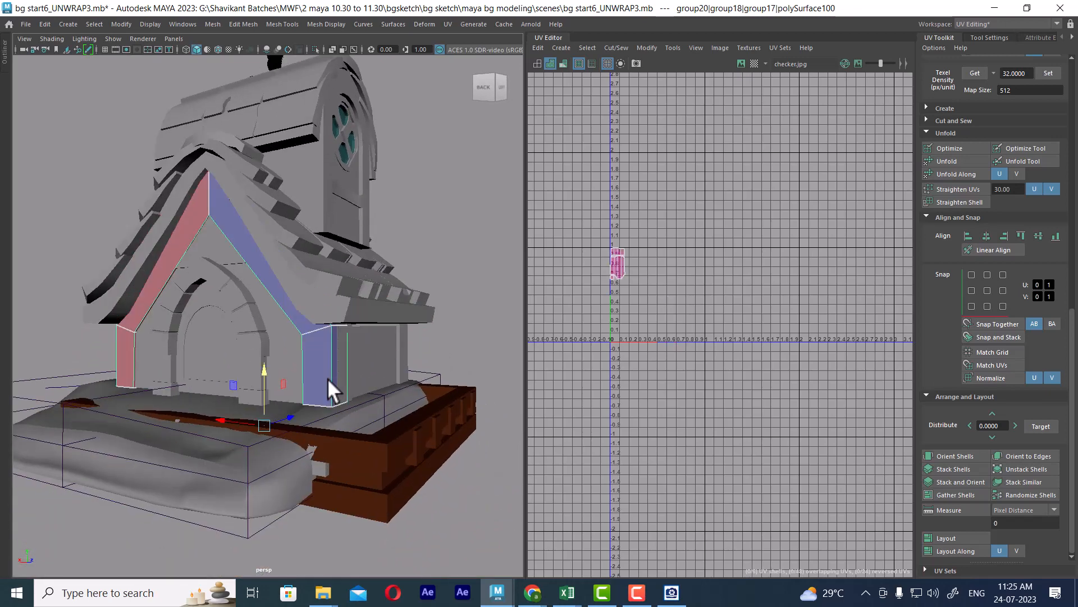
pyautogui.press('Up')
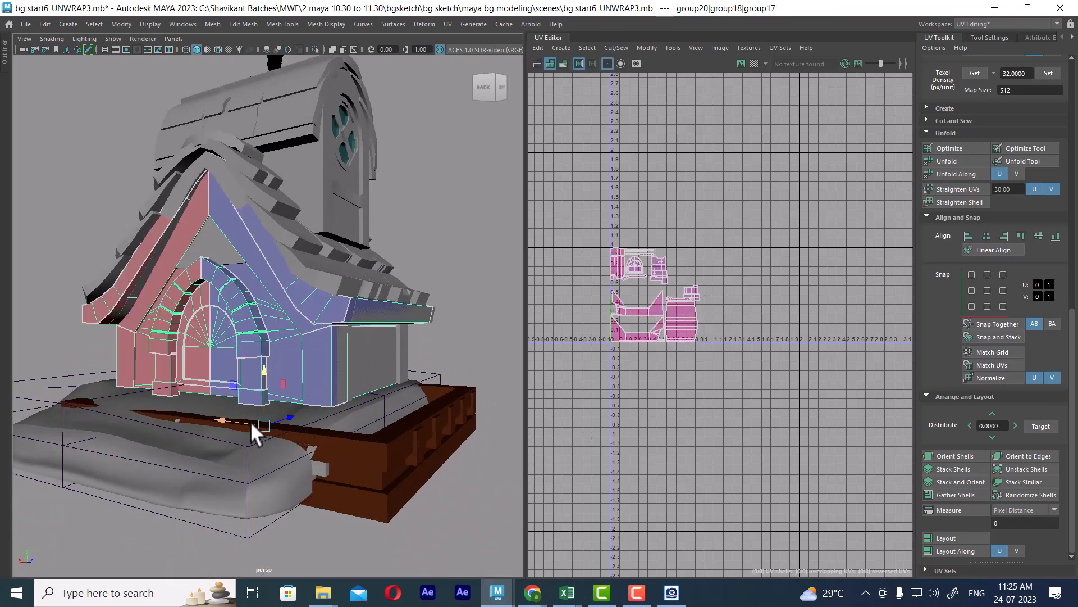
pyautogui.hotkey('alt', 'h')
pyautogui.click(331, 379)
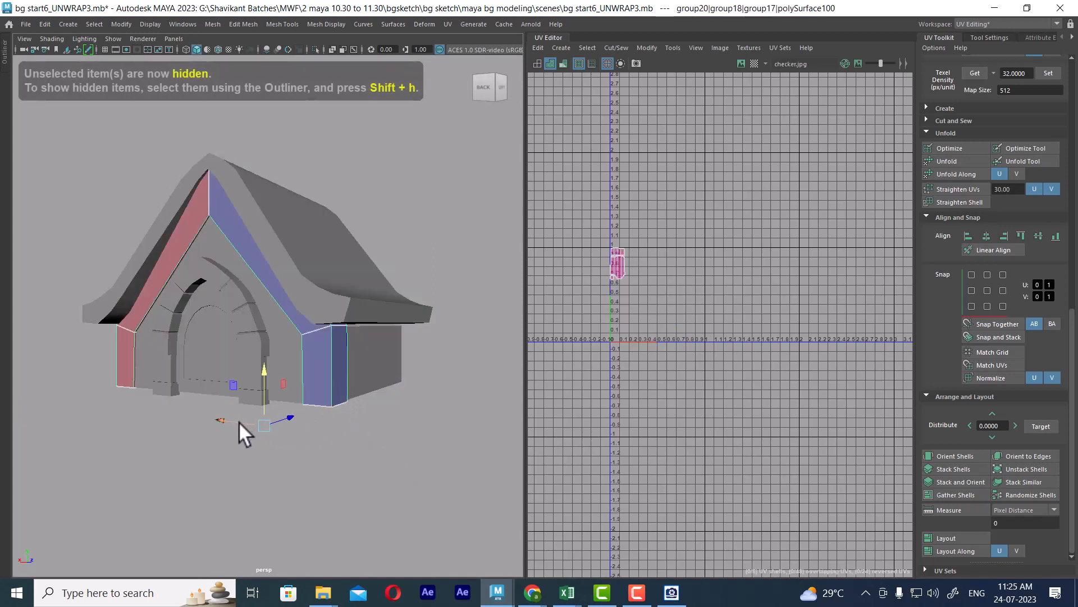
pyautogui.moveTo(238, 422); pyautogui.dragTo(159, 412)
pyautogui.hotkey('ctrl', 'z')
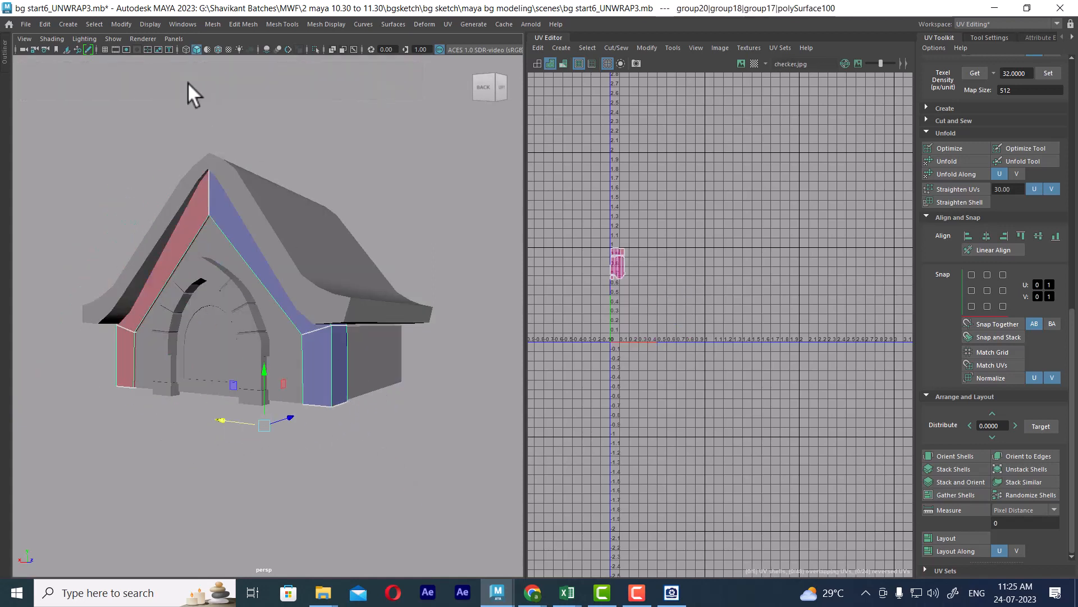
# - Display wireframe over the shaded models and bring the hidden objects of the scene back into view
pyautogui.click(218, 49)
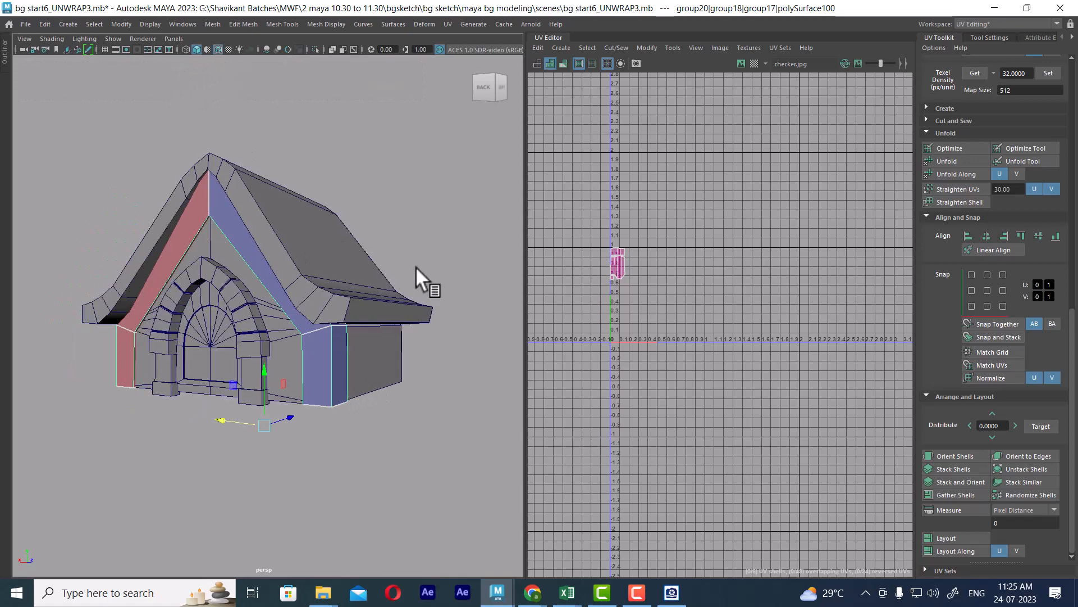
pyautogui.moveTo(415, 266)
pyautogui.keyDown('alt'); pyautogui.mouseDown()
pyautogui.moveTo(393, 307)
pyautogui.moveTo(428, 450)
pyautogui.mouseUp(); pyautogui.keyUp('alt')
pyautogui.click(447, 488)
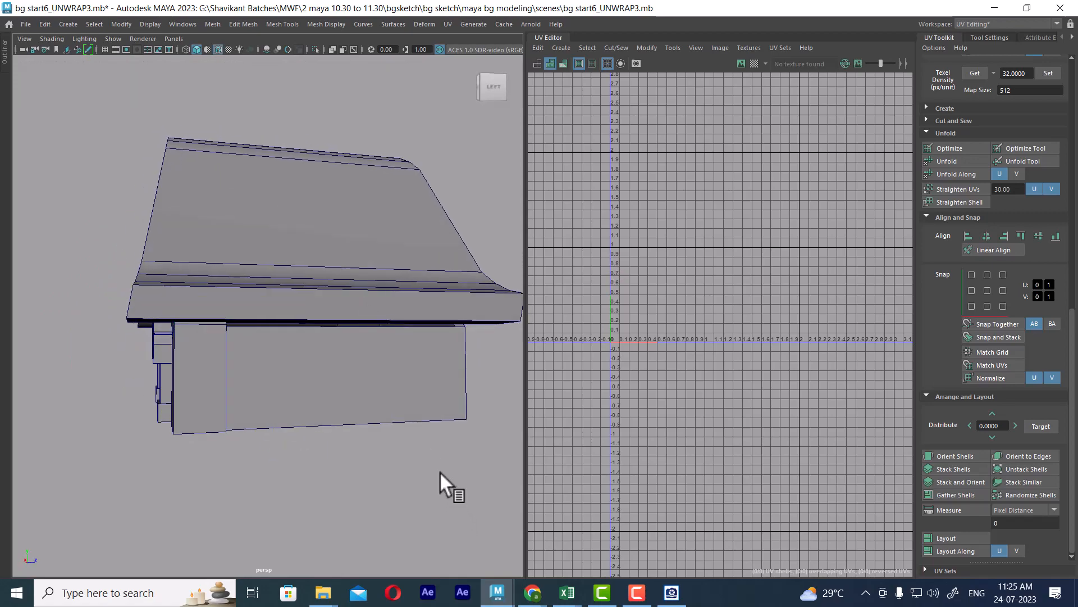
pyautogui.hotkey('ctrl', 'shift', 'h')
pyautogui.click(322, 296)
pyautogui.keyDown('alt'); pyautogui.moveTo(322, 296); pyautogui.dragTo(408, 370); pyautogui.keyUp('alt')
pyautogui.keyDown('alt'); pyautogui.moveTo(408, 371); pyautogui.dragTo(368, 373, button='right'); pyautogui.keyUp('alt')
pyautogui.keyDown('alt'); pyautogui.moveTo(368, 373); pyautogui.dragTo(355, 374); pyautogui.keyUp('alt')
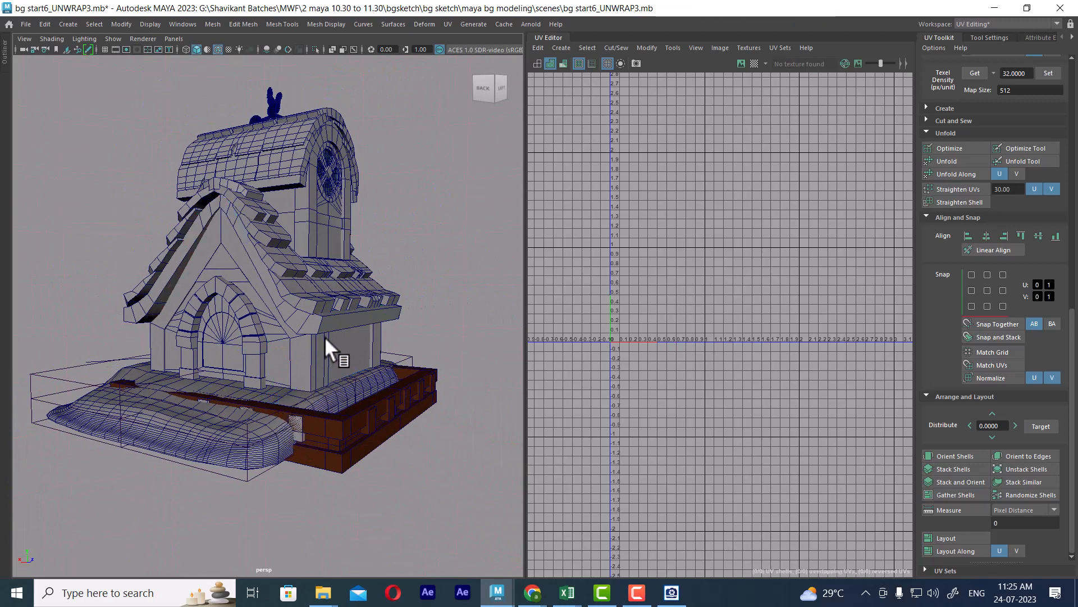
# - Move the duplicate wall mesh of the lower house away from the building and delete it
pyautogui.click(324, 325)
pyautogui.click(335, 356)
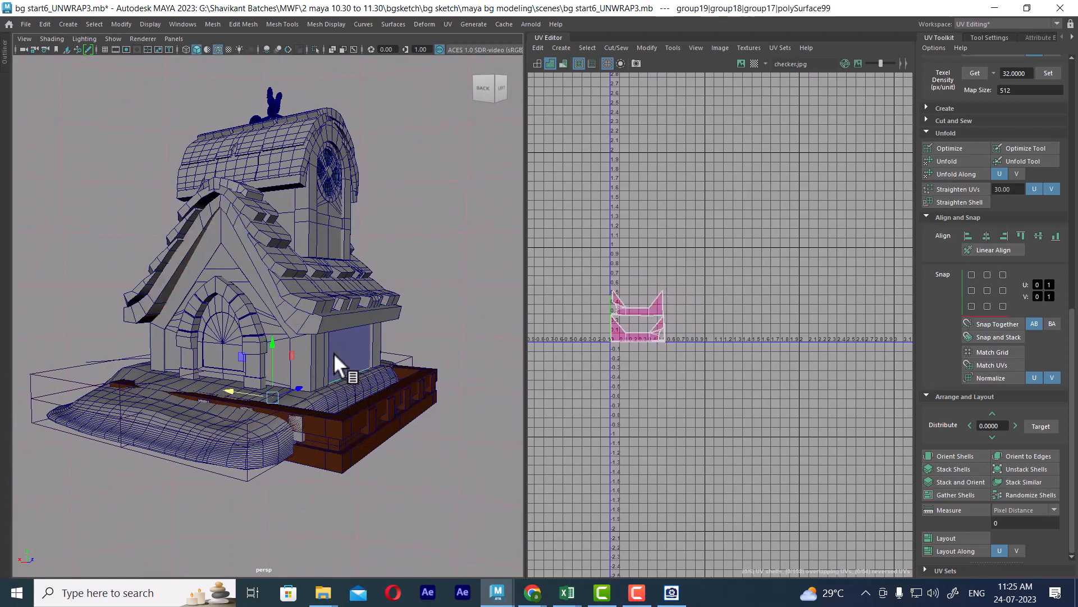
pyautogui.moveTo(242, 388); pyautogui.dragTo(526, 422)
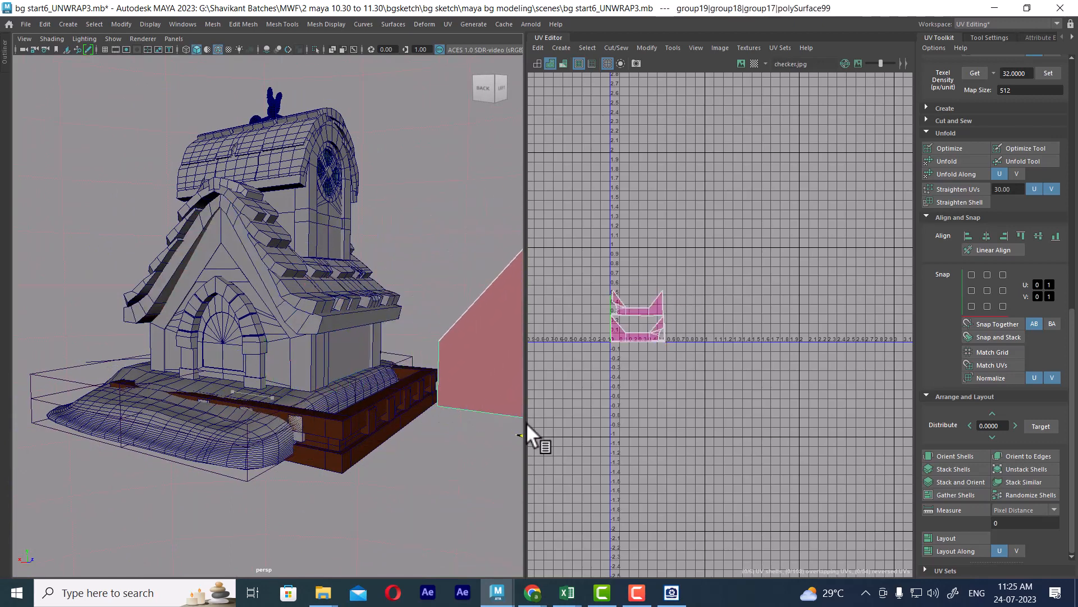
pyautogui.press('Delete')
# - Move the duplicate front gable frame clear of the lower house and delete it
pyautogui.click(319, 364)
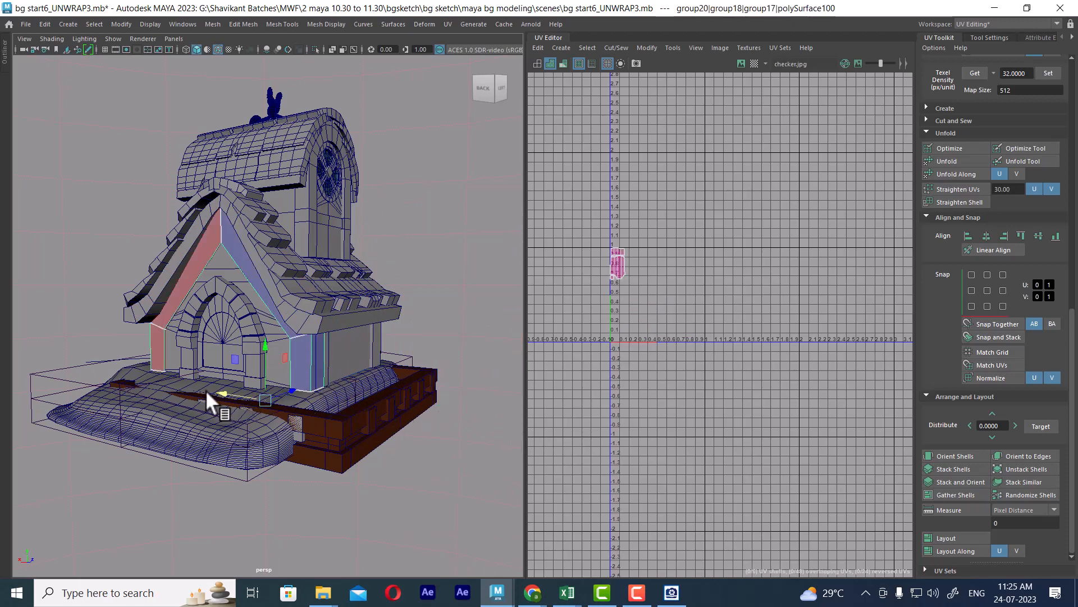
pyautogui.moveTo(206, 392); pyautogui.dragTo(375, 428)
pyautogui.hotkey('ctrl', 'z')
pyautogui.scroll(4, 383, 440)
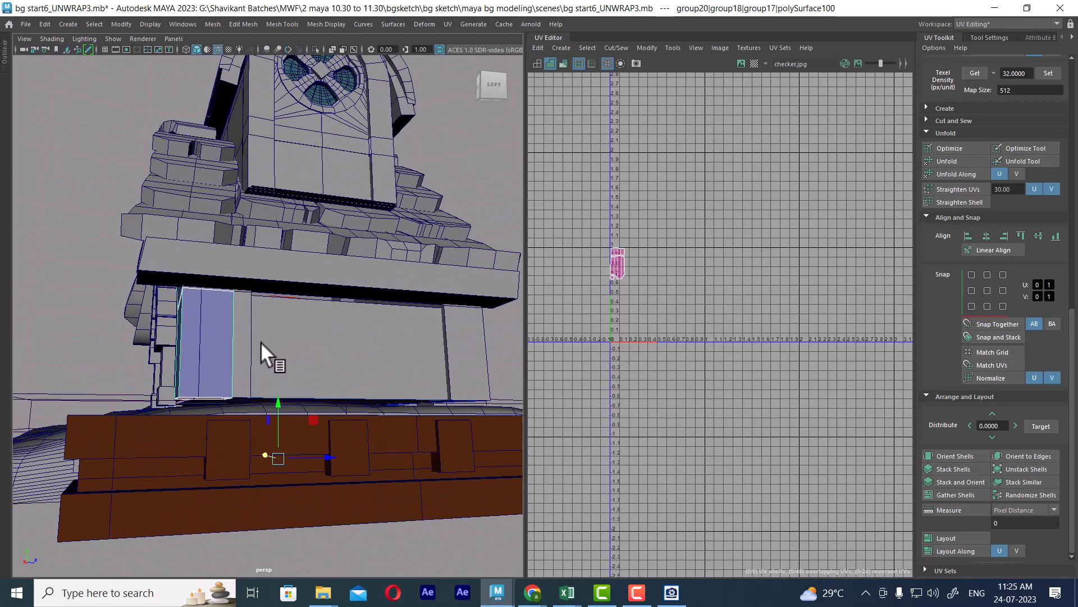
pyautogui.hotkey('ctrl', 'z')
pyautogui.keyDown('alt'); pyautogui.moveTo(248, 336); pyautogui.dragTo(385, 411); pyautogui.keyUp('alt')
pyautogui.scroll(-5, 383, 419)
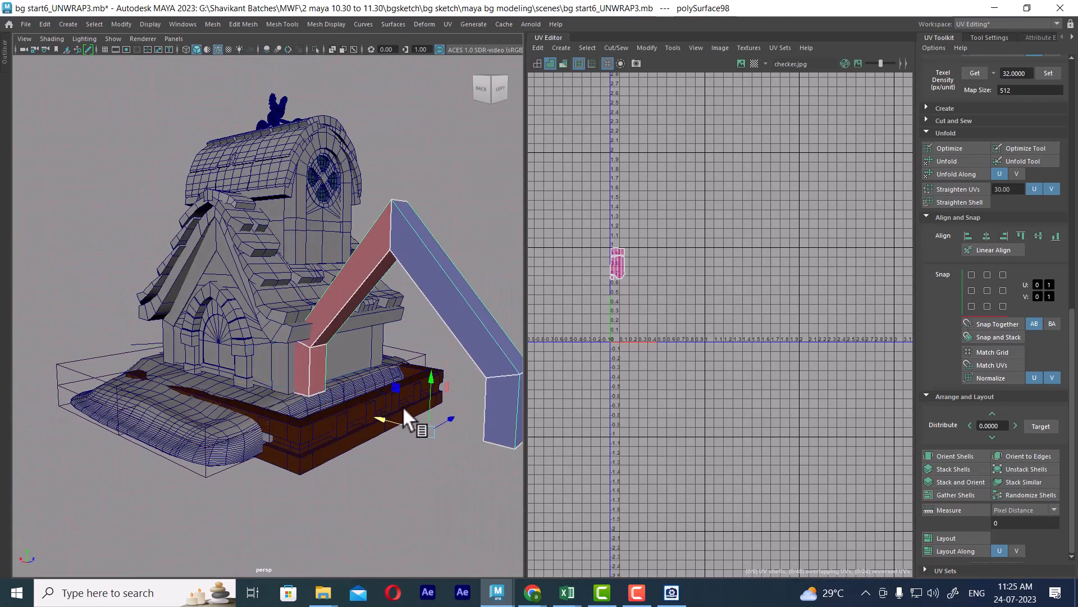
pyautogui.press('Delete')
# - Examine the remaining lower house walls from the side and front in textured and shaded display
pyautogui.press('6')
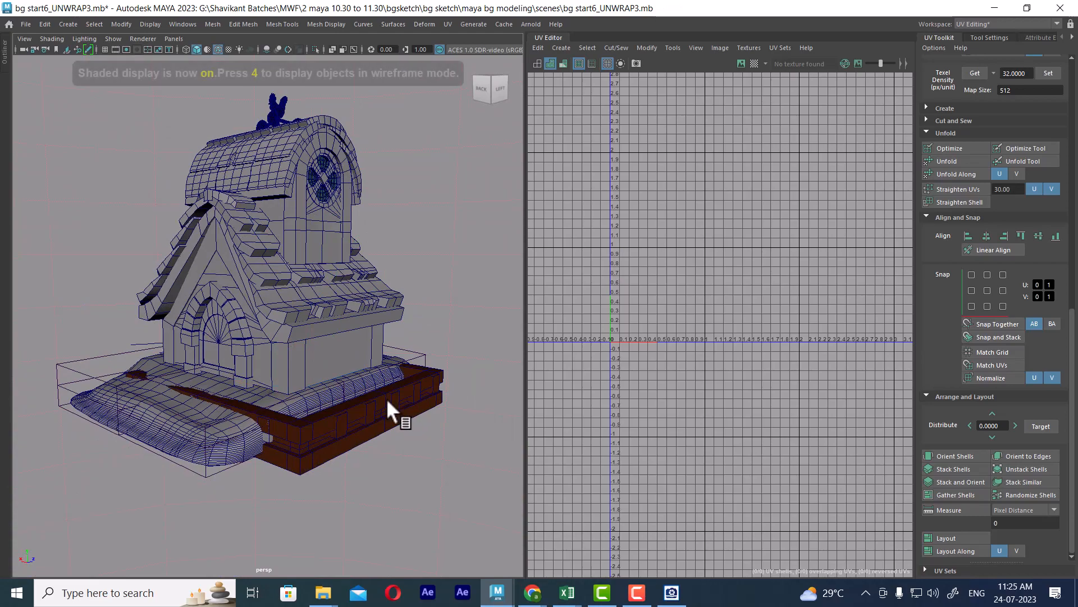
pyautogui.scroll(2, 415, 369)
pyautogui.moveTo(414, 369)
pyautogui.keyDown('alt'); pyautogui.mouseDown()
pyautogui.moveTo(402, 361)
pyautogui.moveTo(382, 389)
pyautogui.moveTo(306, 395)
pyautogui.moveTo(40, 495)
pyautogui.mouseUp(); pyautogui.keyUp('alt')
pyautogui.press('5')
pyautogui.press('6')
pyautogui.click(410, 358)
pyautogui.press('5')
# - Select the parent group of the front gable frame and door arch and try moving it away from the house
pyautogui.click(322, 401)
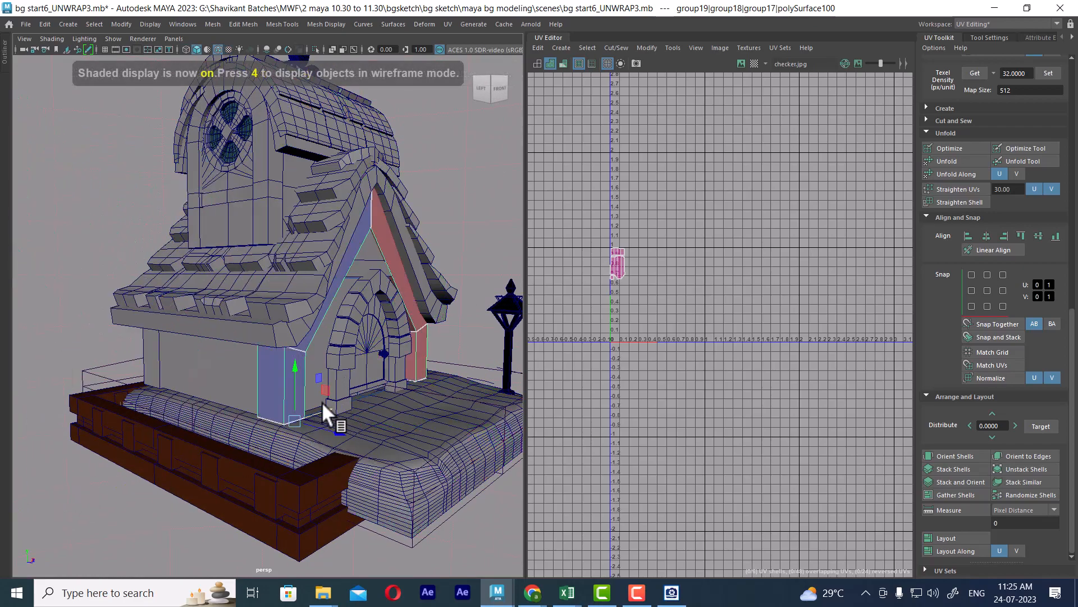
pyautogui.moveTo(321, 401)
pyautogui.keyDown('alt'); pyautogui.mouseDown()
pyautogui.moveTo(338, 322)
pyautogui.moveTo(372, 344)
pyautogui.moveTo(323, 348)
pyautogui.moveTo(315, 378)
pyautogui.moveTo(325, 395)
pyautogui.mouseUp(); pyautogui.keyUp('alt')
pyautogui.press('Up')
pyautogui.press('Up')
pyautogui.keyDown('alt'); pyautogui.moveTo(341, 450); pyautogui.dragTo(407, 396); pyautogui.keyUp('alt')
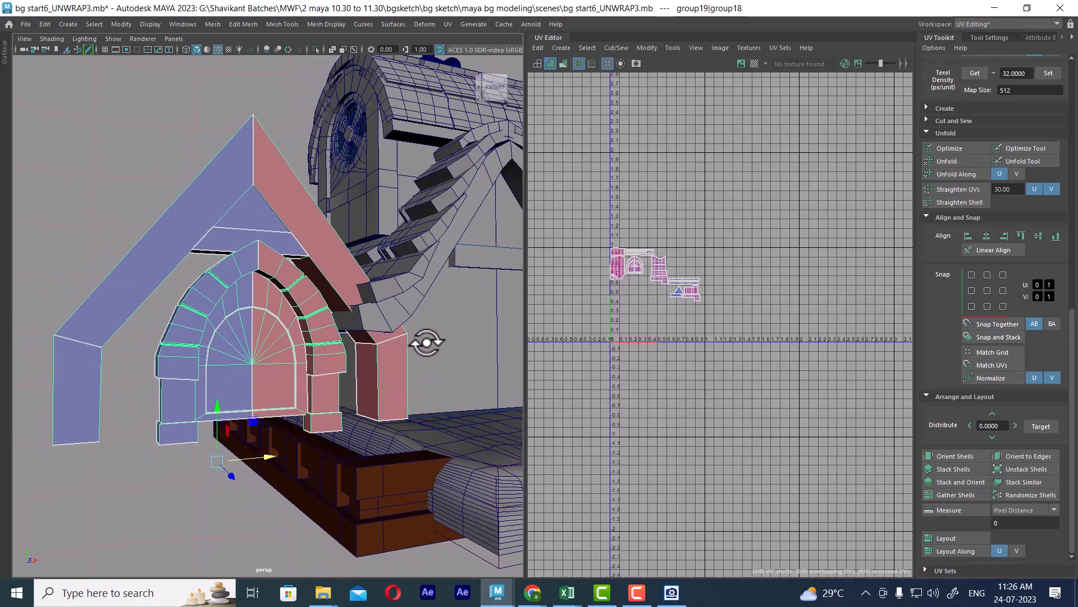
pyautogui.keyDown('alt'); pyautogui.moveTo(427, 341); pyautogui.dragTo(396, 294); pyautogui.keyUp('alt')
pyautogui.scroll(5, 365, 337)
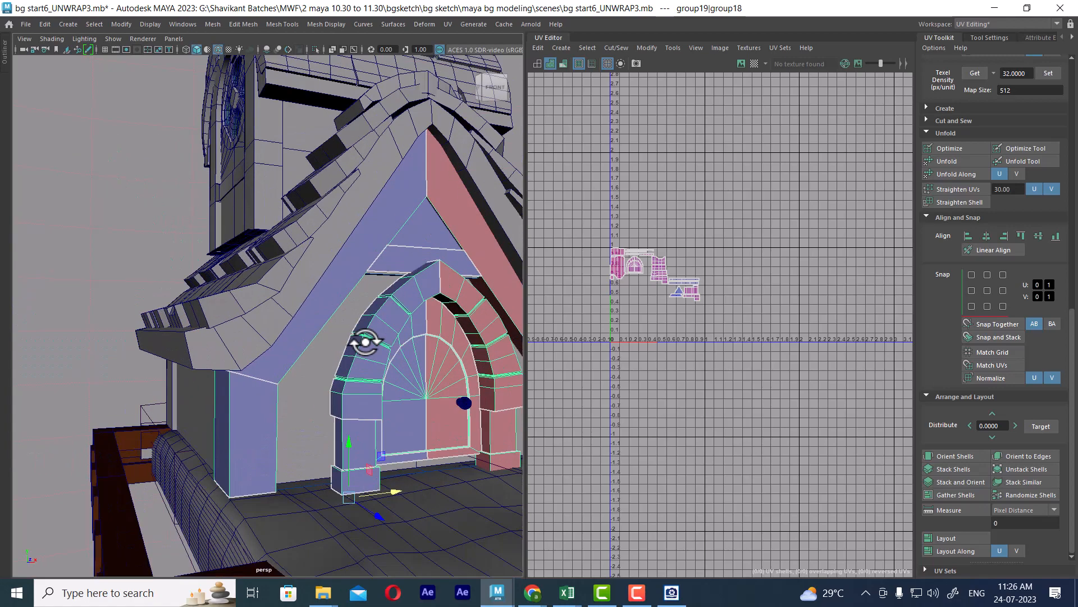
pyautogui.keyDown('alt'); pyautogui.moveTo(365, 342); pyautogui.dragTo(363, 329); pyautogui.keyUp('alt')
# - Temporarily hide the front frame and arch group, the gable beam and the front wall to check for duplicates behind them
pyautogui.press('h')
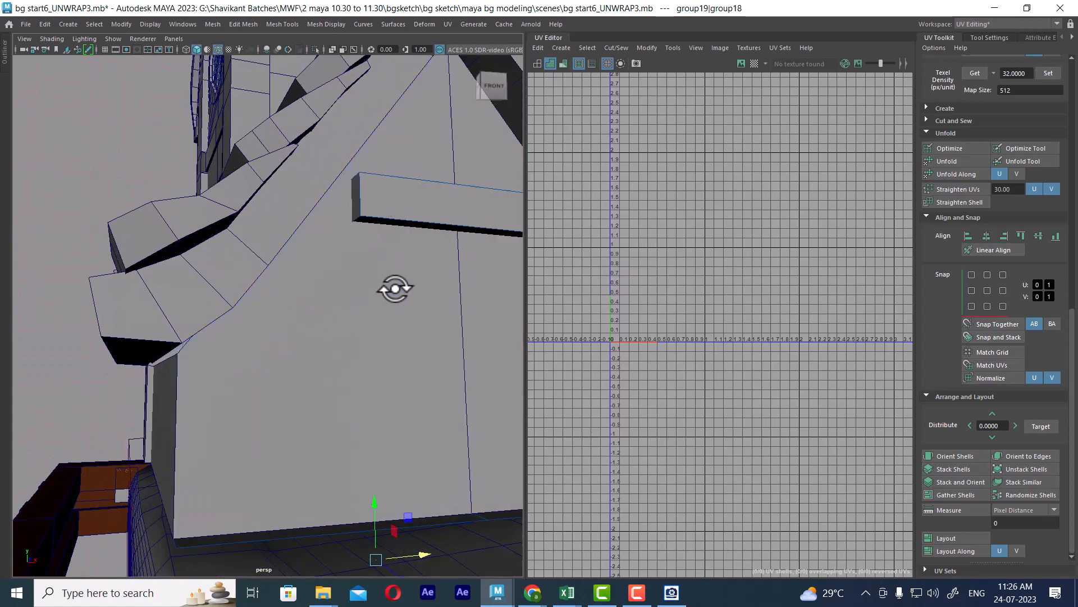
pyautogui.click(400, 224)
pyautogui.press('h')
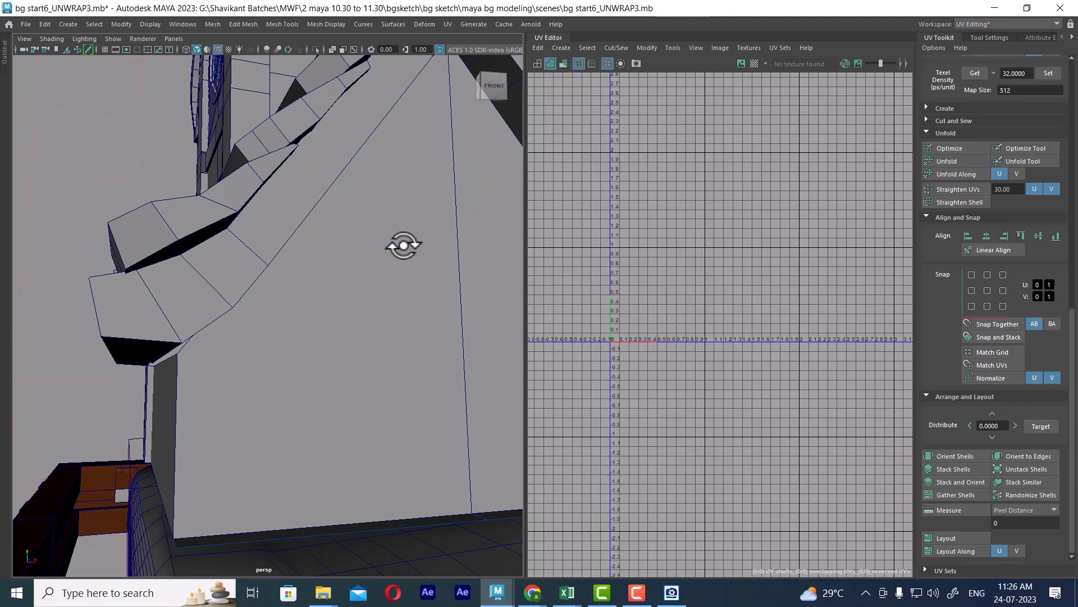
pyautogui.click(403, 246)
pyautogui.press('h')
pyautogui.keyDown('alt'); pyautogui.moveTo(435, 370); pyautogui.dragTo(370, 337, button='right'); pyautogui.keyUp('alt')
pyautogui.keyDown('alt'); pyautogui.moveTo(371, 337); pyautogui.dragTo(540, 313); pyautogui.keyUp('alt')
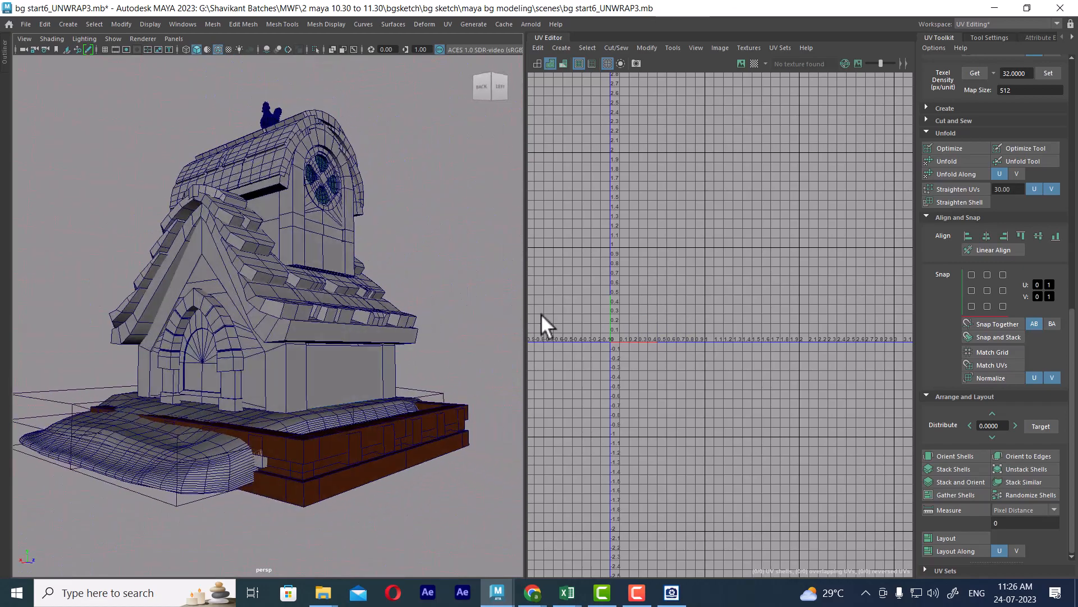
# - Isolate the lower house wall mesh to inspect it and show the rest of the scene again
pyautogui.keyDown('alt'); pyautogui.moveTo(382, 381); pyautogui.dragTo(343, 388); pyautogui.keyUp('alt')
pyautogui.keyDown('alt'); pyautogui.moveTo(342, 388); pyautogui.dragTo(356, 387, button='right'); pyautogui.keyUp('alt')
pyautogui.moveTo(356, 387)
pyautogui.keyDown('alt'); pyautogui.mouseDown()
pyautogui.moveTo(231, 389)
pyautogui.moveTo(279, 373)
pyautogui.moveTo(423, 376)
pyautogui.moveTo(238, 387)
pyautogui.moveTo(342, 390)
pyautogui.moveTo(388, 450)
pyautogui.moveTo(301, 367)
pyautogui.moveTo(323, 378)
pyautogui.moveTo(279, 380)
pyautogui.moveTo(397, 393)
pyautogui.moveTo(311, 392)
pyautogui.moveTo(365, 457)
pyautogui.moveTo(315, 404)
pyautogui.moveTo(191, 393)
pyautogui.moveTo(248, 435)
pyautogui.moveTo(262, 405)
pyautogui.moveTo(416, 399)
pyautogui.moveTo(365, 435)
pyautogui.moveTo(370, 414)
pyautogui.moveTo(397, 447)
pyautogui.moveTo(460, 381)
pyautogui.moveTo(301, 378)
pyautogui.moveTo(337, 397)
pyautogui.moveTo(364, 392)
pyautogui.mouseUp(); pyautogui.keyUp('alt')
pyautogui.click(344, 381)
pyautogui.hotkey('alt', 'h')
pyautogui.hotkey('ctrl', 'shift', 'h')
pyautogui.scroll(-5, 248, 435)
# - Switch to ACDSee Quick View, browse to the coloured front reference image and place its window beside the model
pyautogui.hotkey('alt', 'Tab')
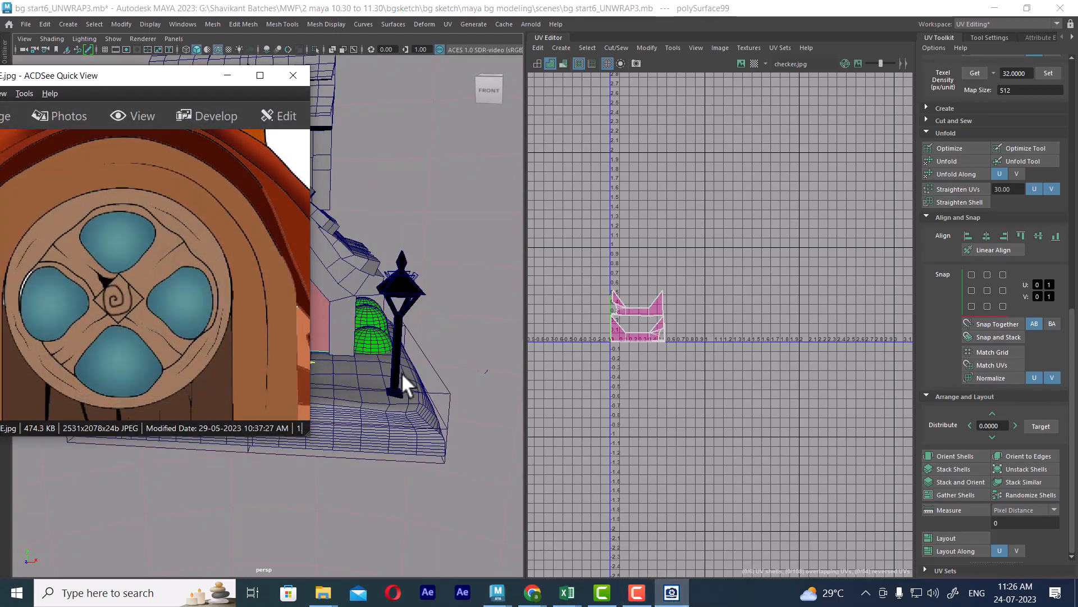
pyautogui.scroll(-5, 197, 247)
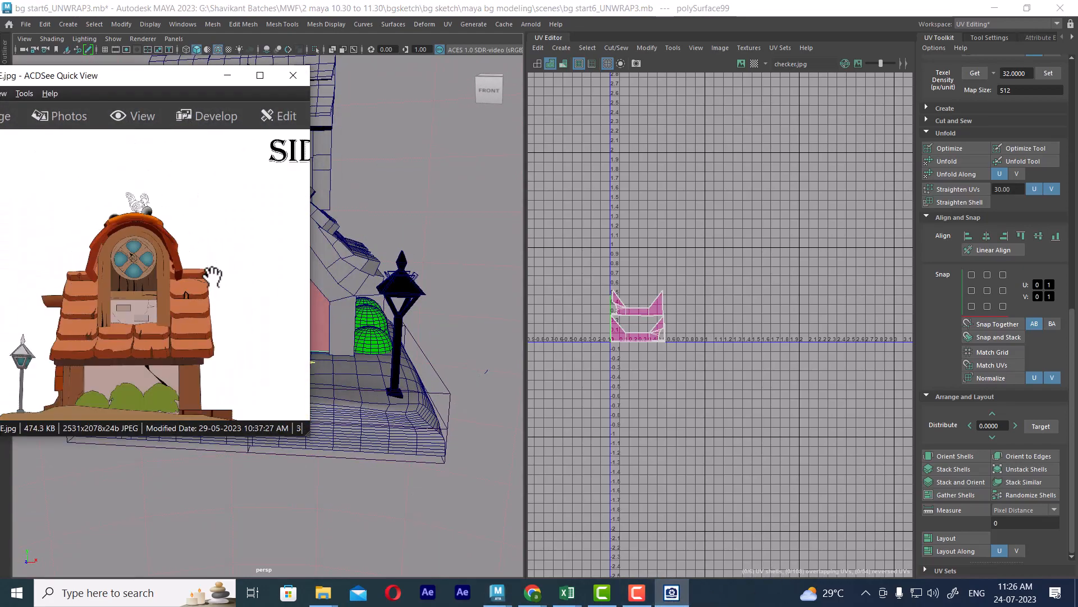
pyautogui.press('Right')
pyautogui.press('Left')
pyautogui.press('Left')
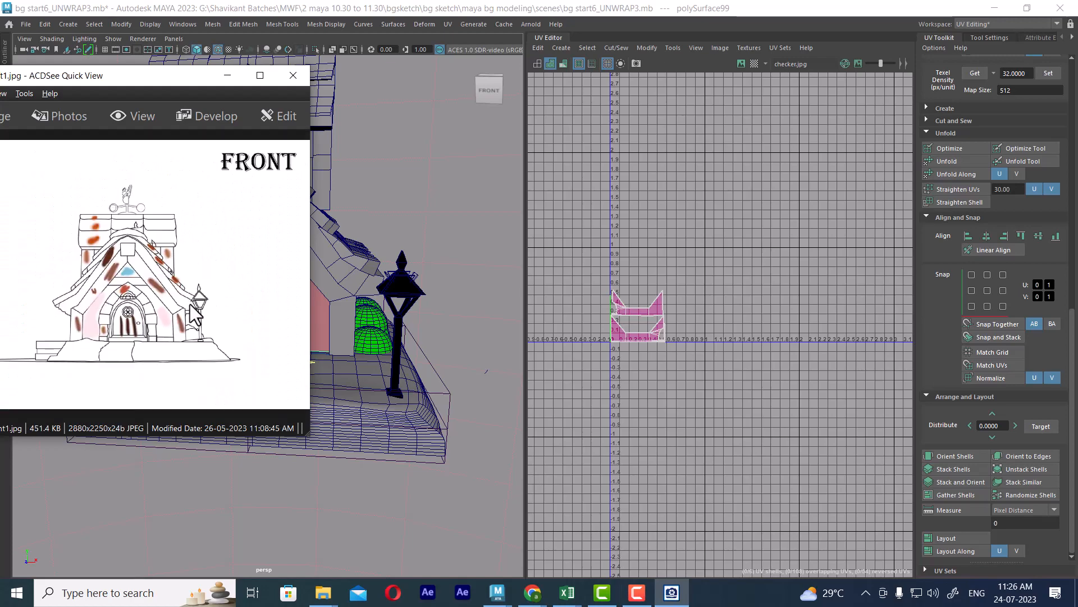
pyautogui.press('Left')
pyautogui.press('Left')
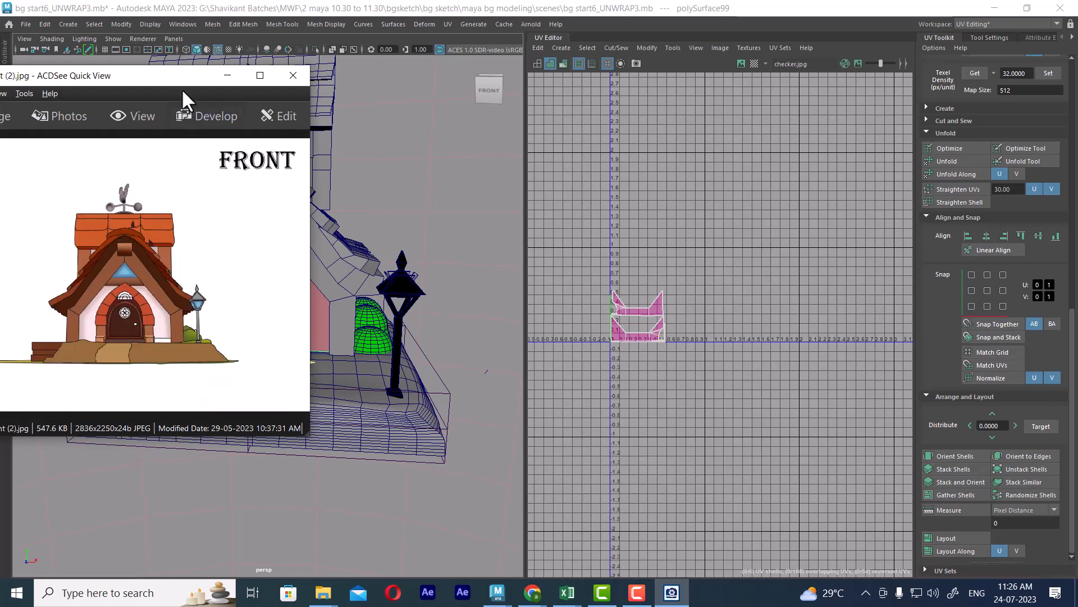
pyautogui.moveTo(182, 83); pyautogui.dragTo(597, 107)
# - Isolate the wall mesh for comparison with the front reference and show all hidden objects again
pyautogui.keyDown('alt'); pyautogui.moveTo(337, 328); pyautogui.dragTo(219, 288); pyautogui.keyUp('alt')
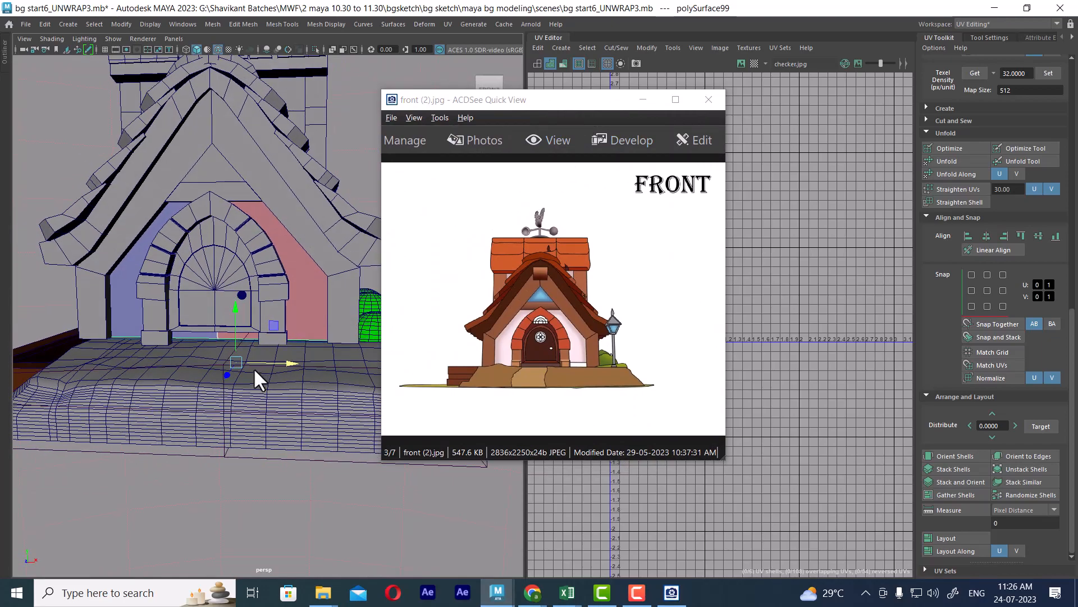
pyautogui.keyDown('alt'); pyautogui.moveTo(254, 368); pyautogui.dragTo(219, 378); pyautogui.keyUp('alt')
pyautogui.hotkey('alt', 'h')
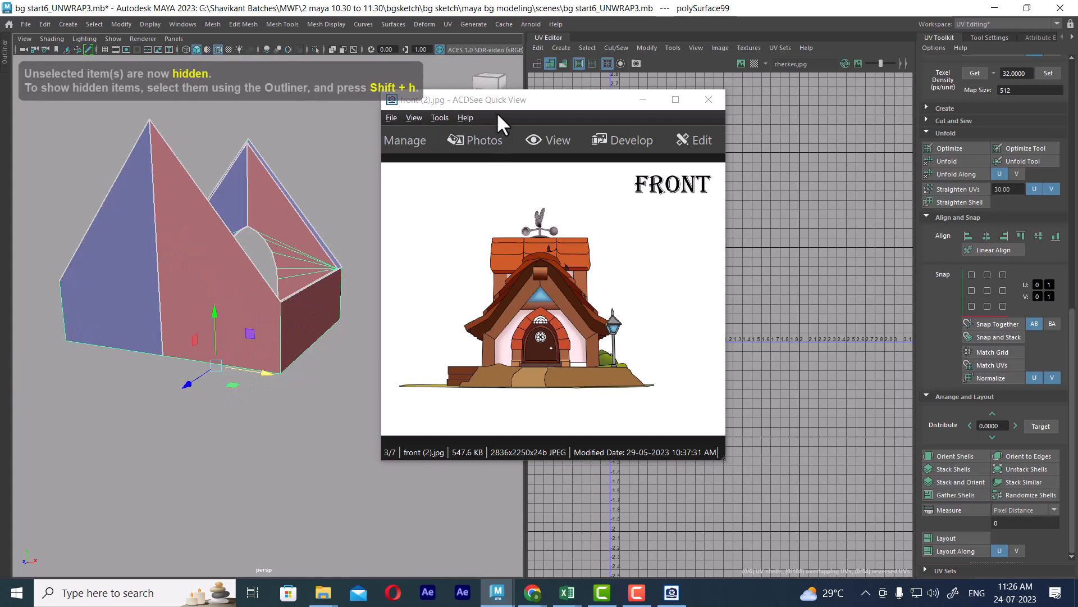
pyautogui.moveTo(498, 112); pyautogui.dragTo(621, 129)
pyautogui.moveTo(397, 308)
pyautogui.keyDown('alt'); pyautogui.mouseDown()
pyautogui.moveTo(209, 308)
pyautogui.moveTo(381, 308)
pyautogui.moveTo(385, 365)
pyautogui.moveTo(202, 339)
pyautogui.moveTo(260, 320)
pyautogui.moveTo(398, 317)
pyautogui.mouseUp(); pyautogui.keyUp('alt')
pyautogui.hotkey('ctrl', 'shift', 'h')
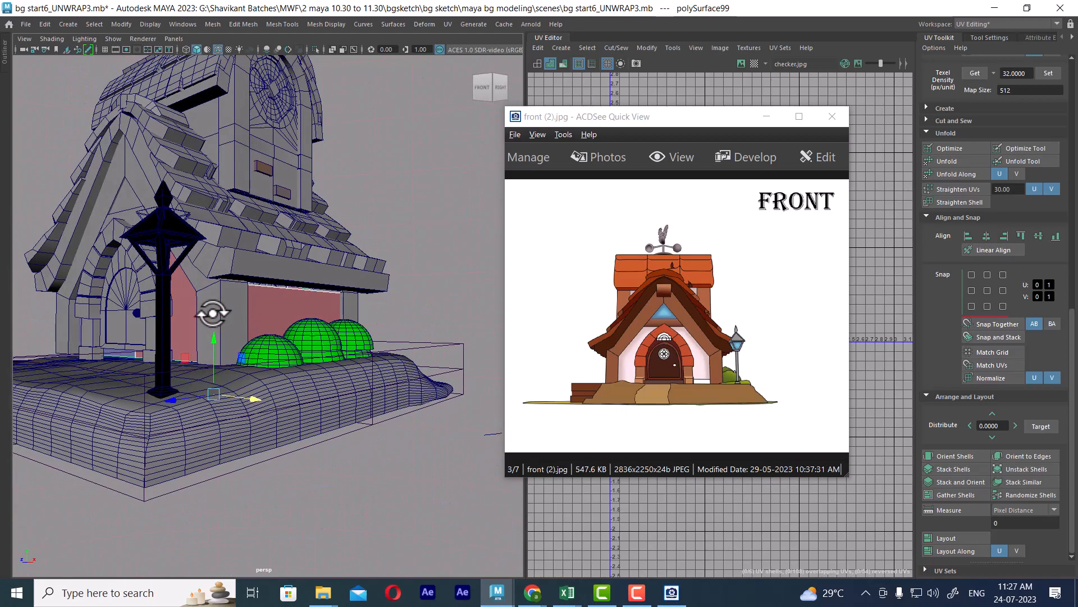
# - Select the front door arch and the lower wall mesh, moving the front reference window clear of the model
pyautogui.click(148, 309)
pyautogui.keyDown('alt'); pyautogui.moveTo(236, 315); pyautogui.dragTo(291, 303); pyautogui.keyUp('alt')
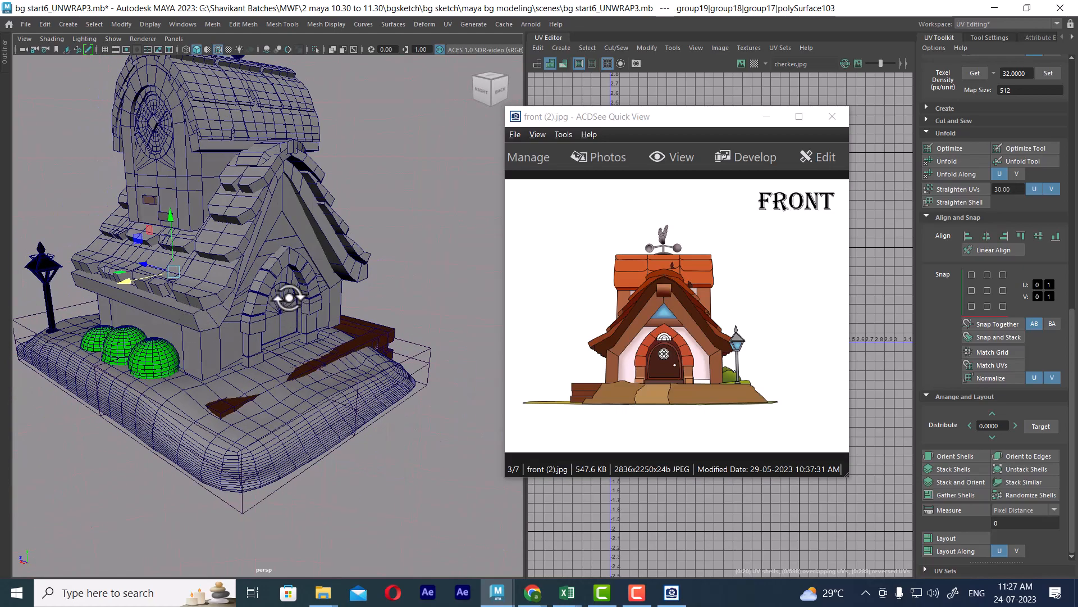
pyautogui.moveTo(608, 134); pyautogui.dragTo(691, 163)
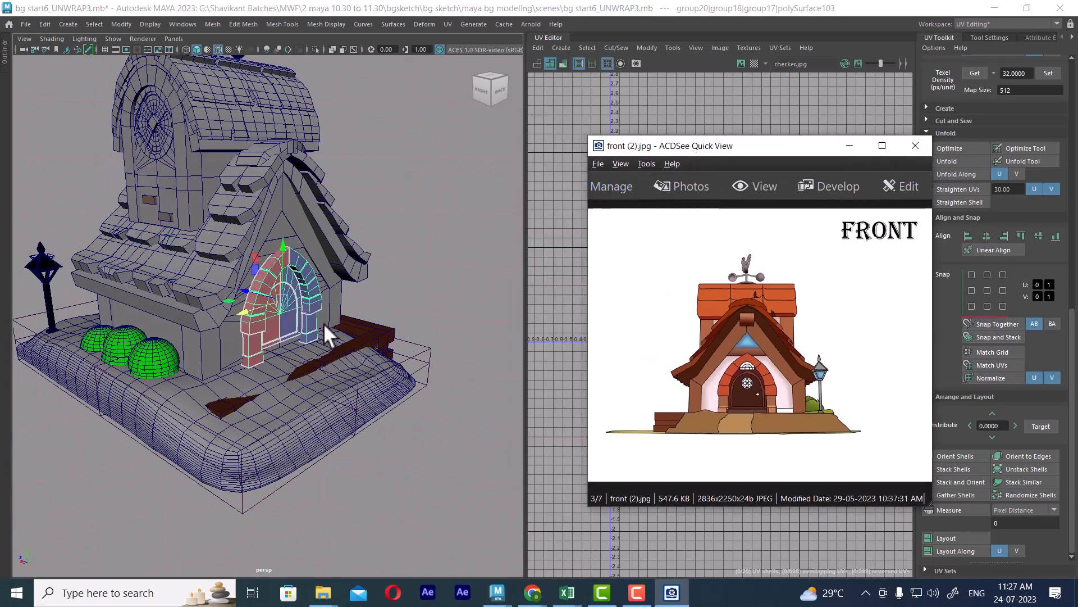
pyautogui.keyDown('alt'); pyautogui.moveTo(323, 323); pyautogui.dragTo(343, 331); pyautogui.keyUp('alt')
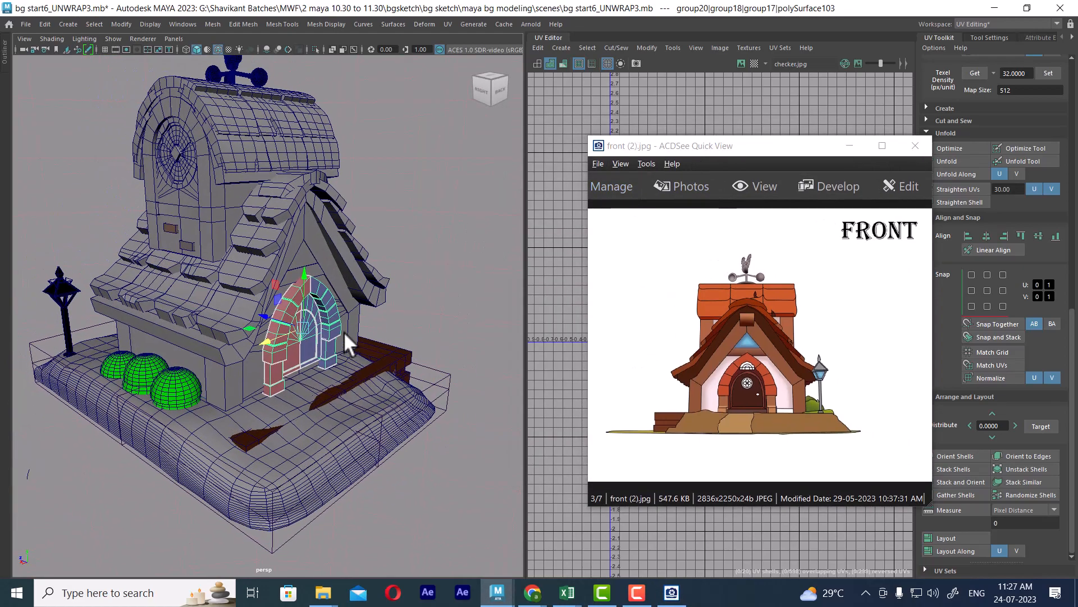
pyautogui.click(256, 369)
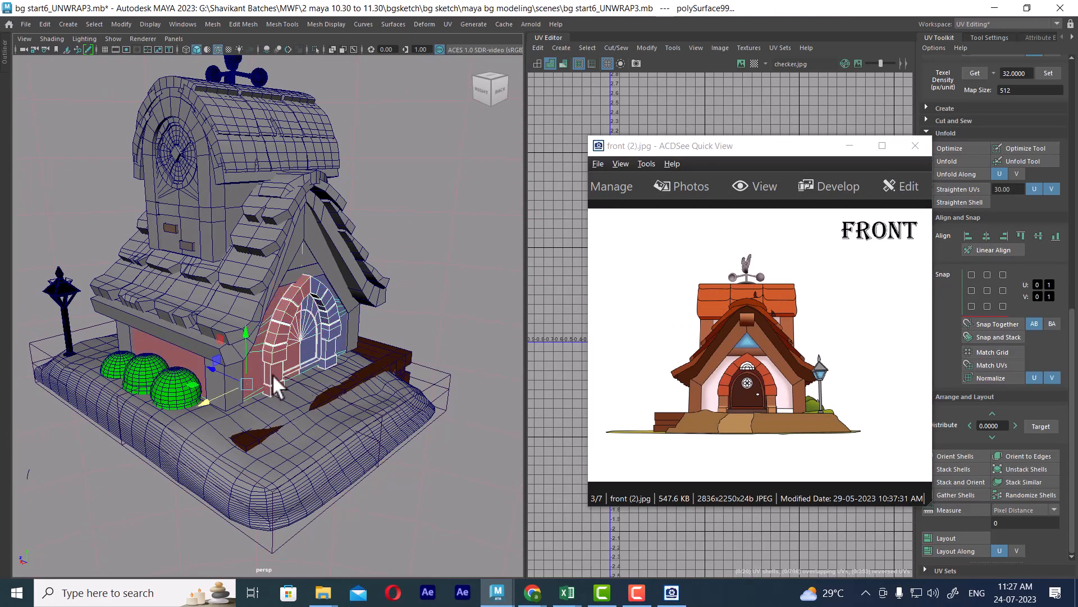
pyautogui.keyDown('alt'); pyautogui.moveTo(272, 372); pyautogui.dragTo(317, 341); pyautogui.keyUp('alt')
pyautogui.moveTo(730, 145); pyautogui.dragTo(801, 155)
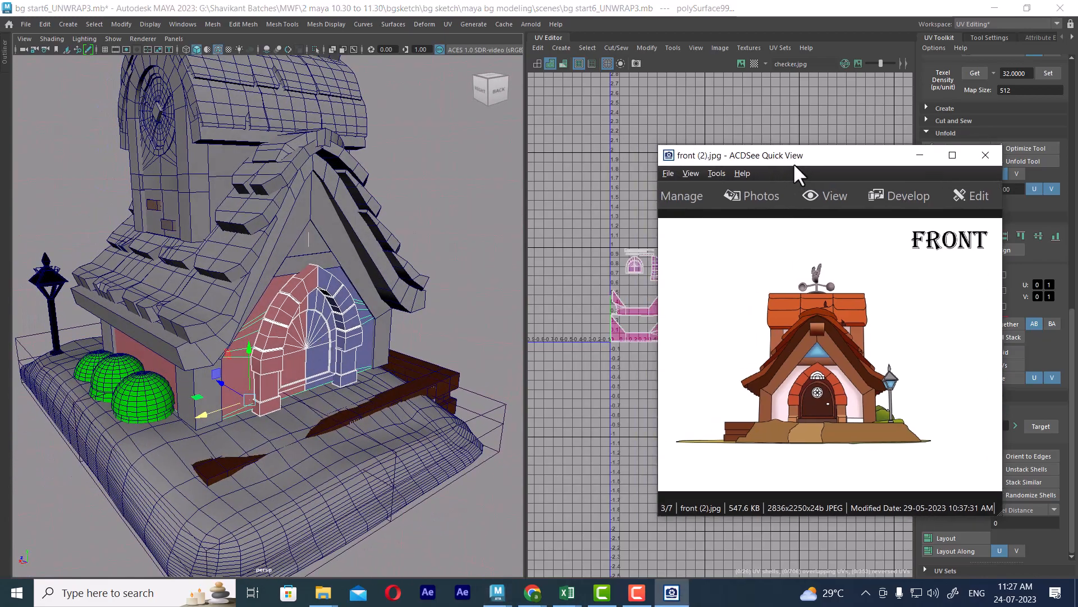
pyautogui.keyDown('alt'); pyautogui.moveTo(323, 326); pyautogui.dragTo(321, 267); pyautogui.keyUp('alt')
pyautogui.scroll(3, 321, 267)
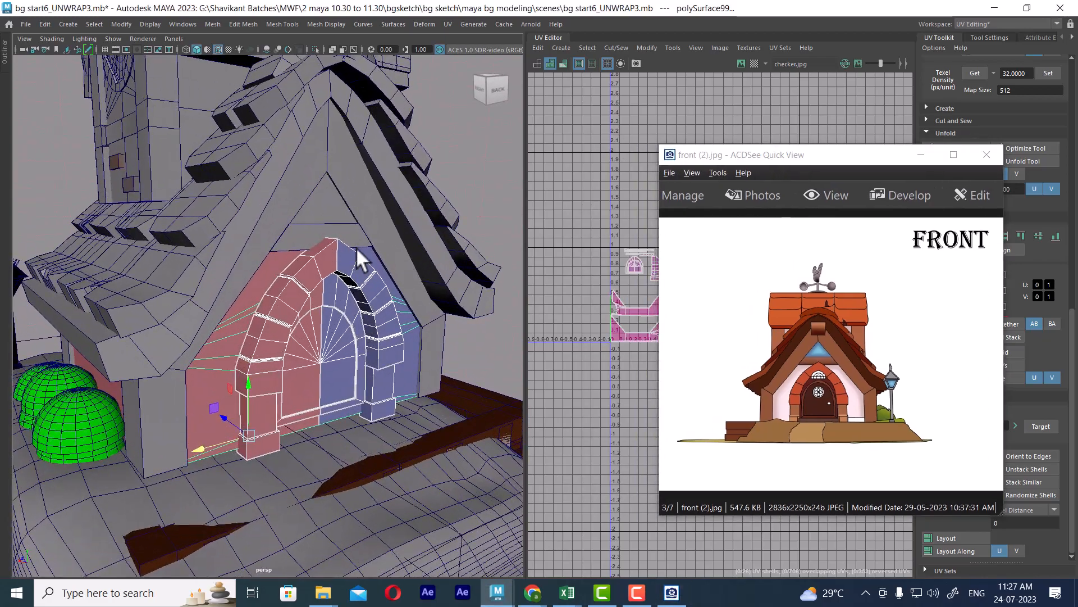
# - Add the gable beam and the lower house's frame pieces to the selection and move the reference window further aside
pyautogui.click(348, 233)
pyautogui.scroll(-3, 354, 248)
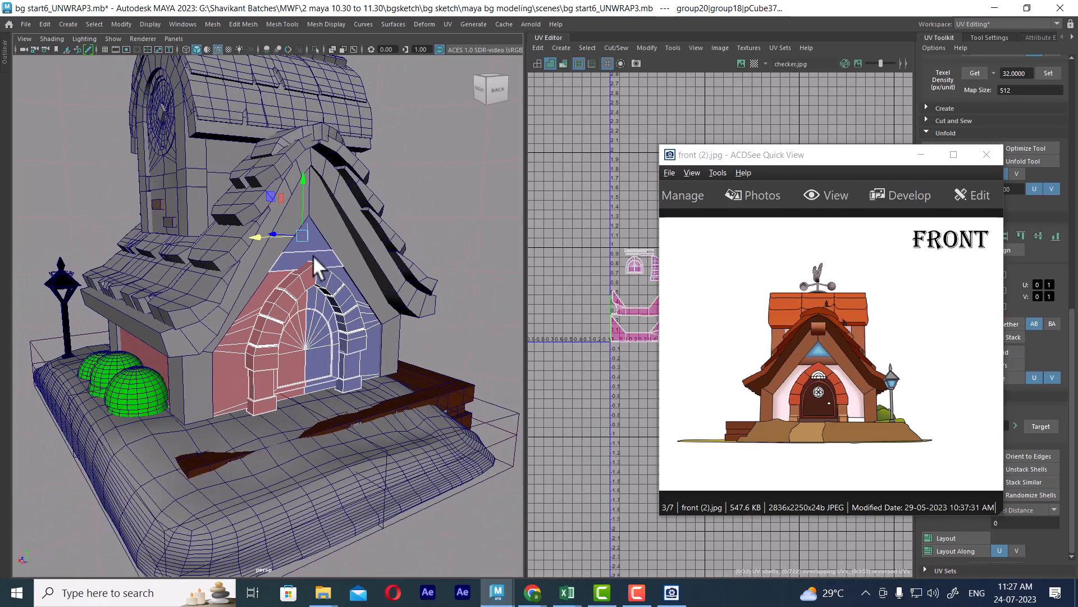
pyautogui.keyDown('alt'); pyautogui.moveTo(313, 268); pyautogui.dragTo(325, 355); pyautogui.keyUp('alt')
pyautogui.click(224, 314)
pyautogui.click(130, 331)
pyautogui.moveTo(847, 149); pyautogui.dragTo(1015, 158)
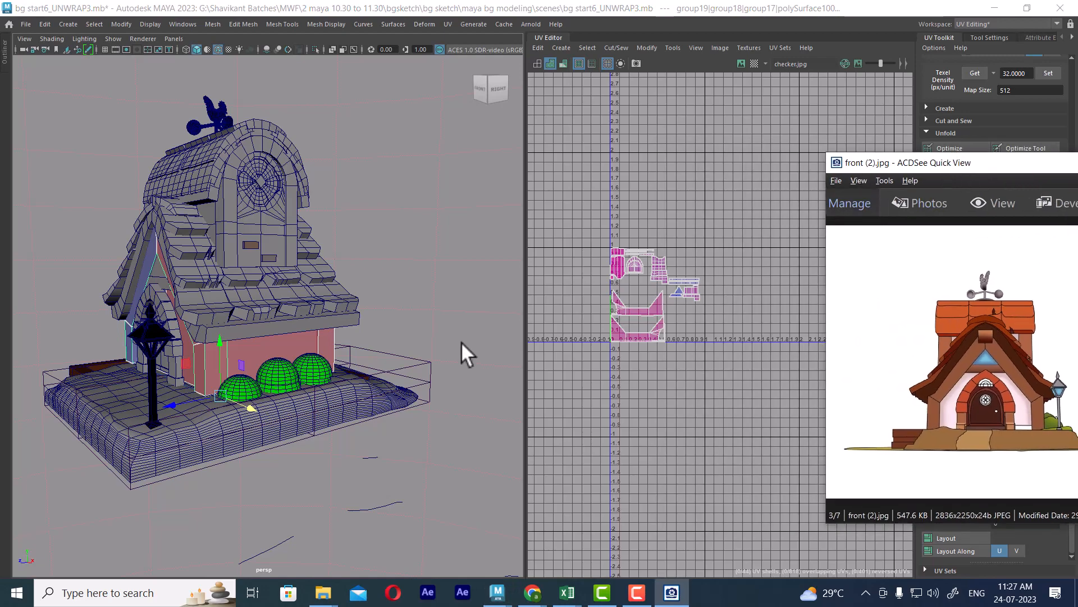
# - Isolate the selected walls, frames, gable beam and arch, combine them into one mesh and show the whole scene again
pyautogui.keyDown('alt'); pyautogui.moveTo(461, 341); pyautogui.dragTo(319, 378); pyautogui.keyUp('alt')
pyautogui.hotkey('alt', 'h')
pyautogui.click(336, 403)
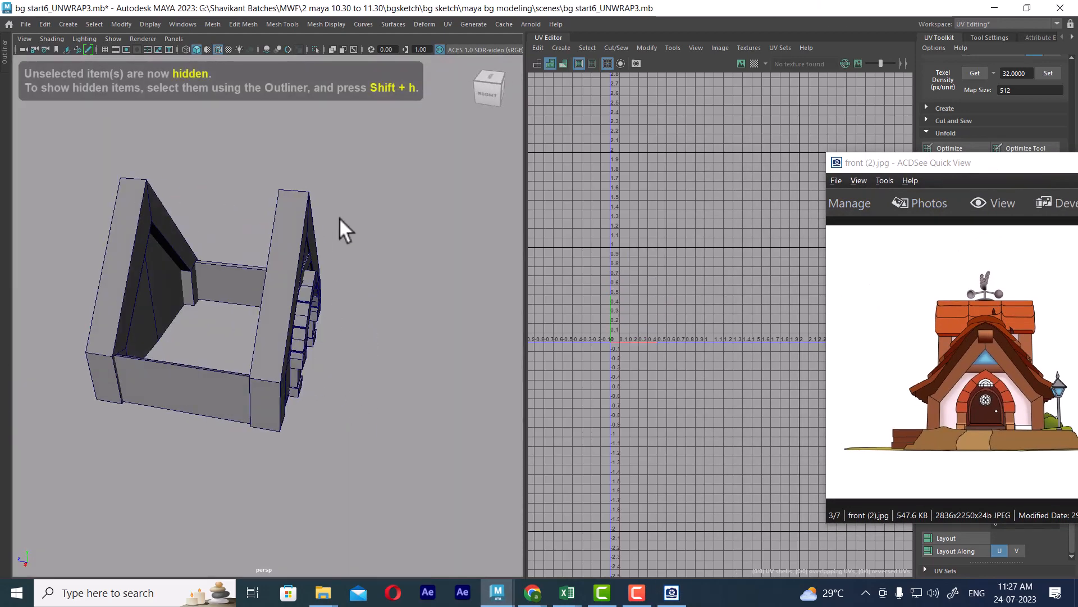
pyautogui.moveTo(381, 176); pyautogui.dragTo(82, 481)
pyautogui.keyDown('alt'); pyautogui.moveTo(274, 374); pyautogui.dragTo(214, 356); pyautogui.keyUp('alt')
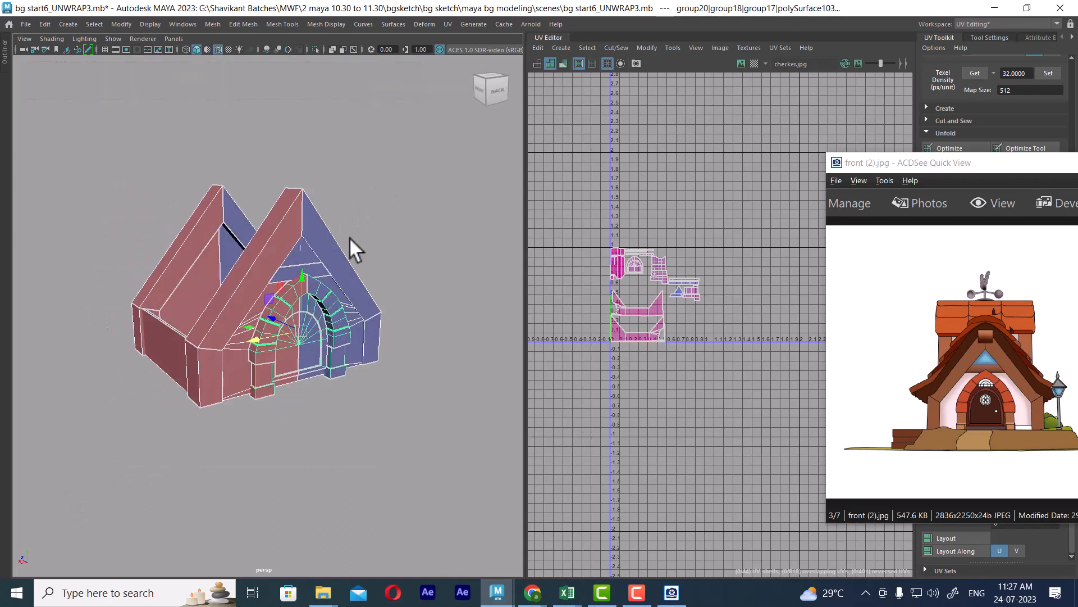
pyautogui.keyDown('shift'); pyautogui.moveTo(360, 212); pyautogui.dragTo(368, 443, button='right'); pyautogui.keyUp('shift')
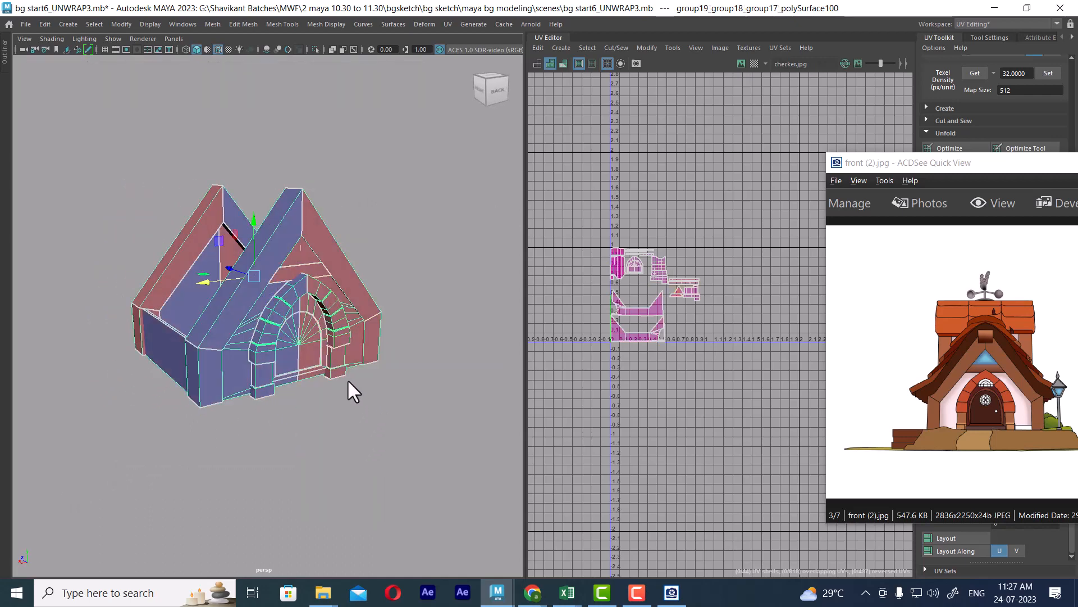
pyautogui.hotkey('ctrl', '1')
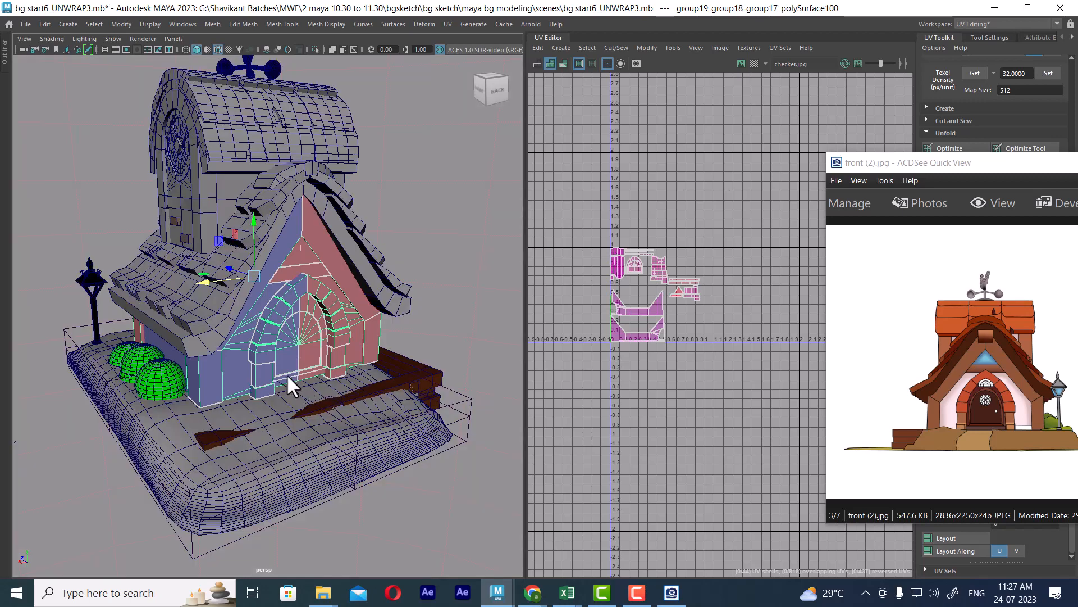
# - Turn the combined lower house mesh around and set its Rotate Y to -180, putting the reference window away
pyautogui.press('e')
pyautogui.moveTo(252, 288); pyautogui.dragTo(197, 300)
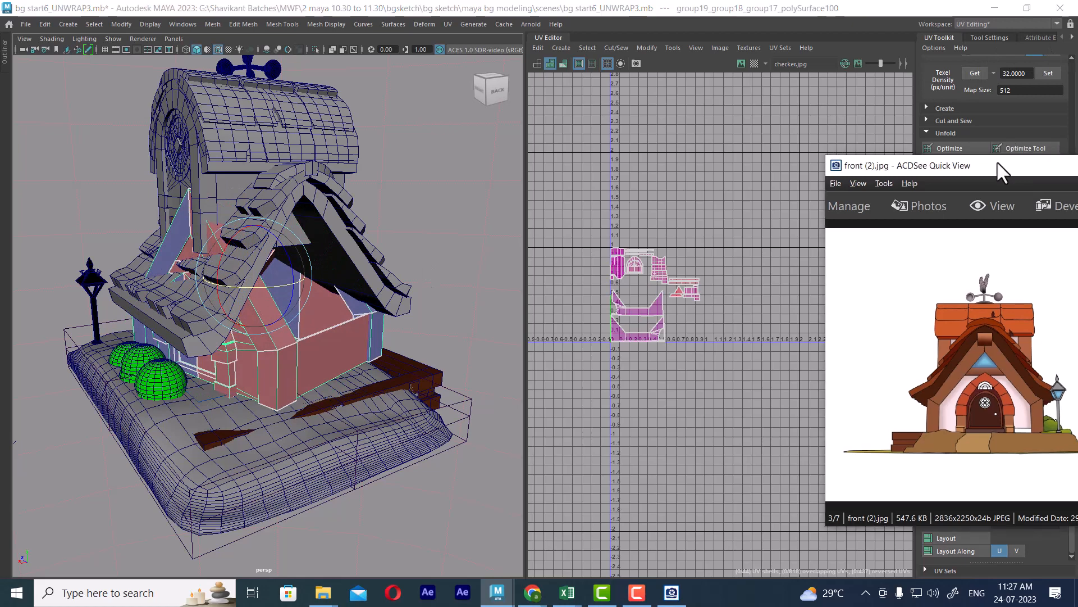
pyautogui.moveTo(999, 166); pyautogui.dragTo(951, 277)
pyautogui.click(909, 304)
pyautogui.press('space')
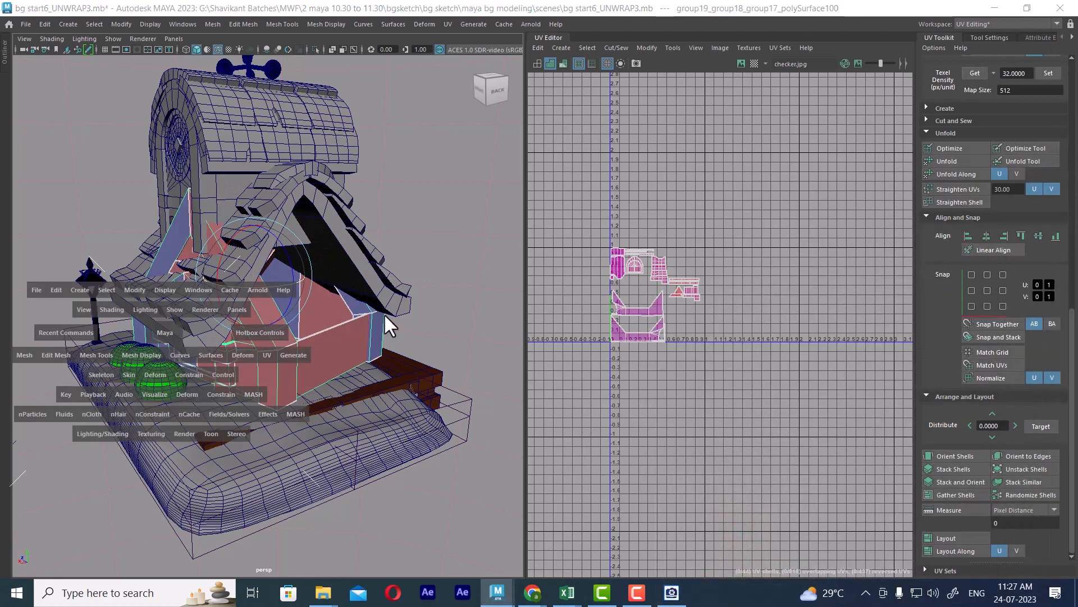
pyautogui.click(545, 307)
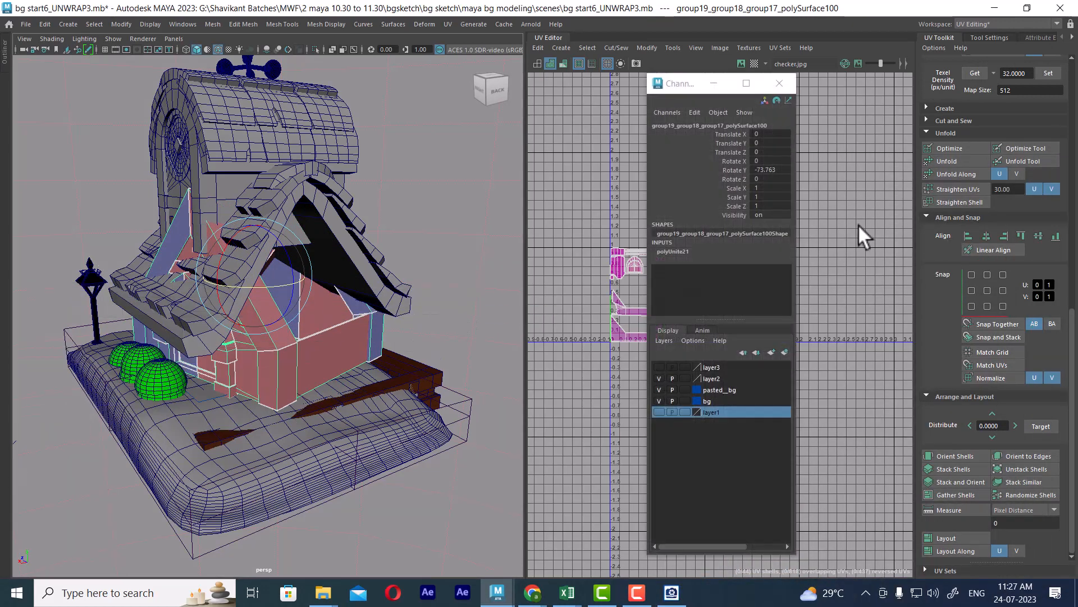
pyautogui.click(772, 171)
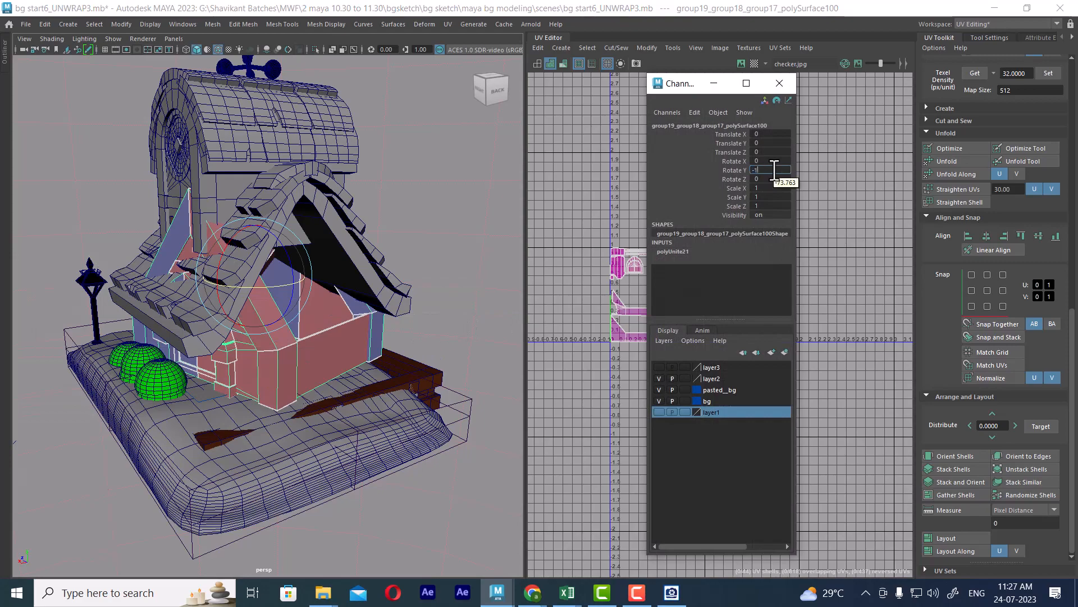
pyautogui.press('Return')
# - Hide the combined mesh, pull the leftover front arch and gable pieces forward about 4 units in Z and delete them
pyautogui.keyDown('alt'); pyautogui.moveTo(292, 345); pyautogui.dragTo(312, 337); pyautogui.keyUp('alt')
pyautogui.keyDown('alt'); pyautogui.moveTo(312, 337); pyautogui.dragTo(317, 340, button='right'); pyautogui.keyUp('alt')
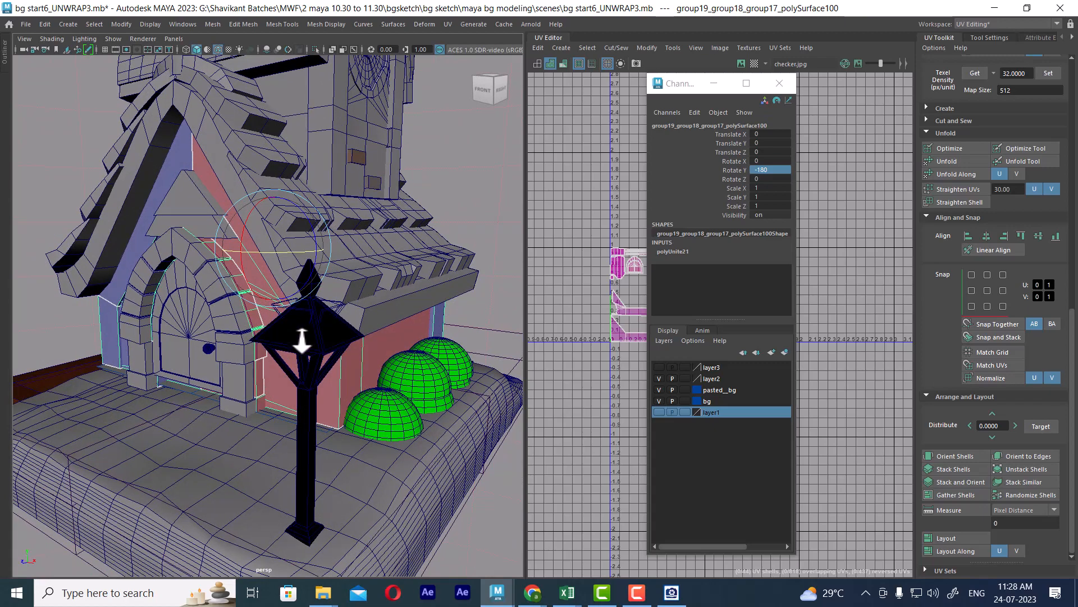
pyautogui.hotkey('ctrl', 'h')
pyautogui.keyDown('alt'); pyautogui.moveTo(208, 351); pyautogui.dragTo(246, 357); pyautogui.keyUp('alt')
pyautogui.press('w')
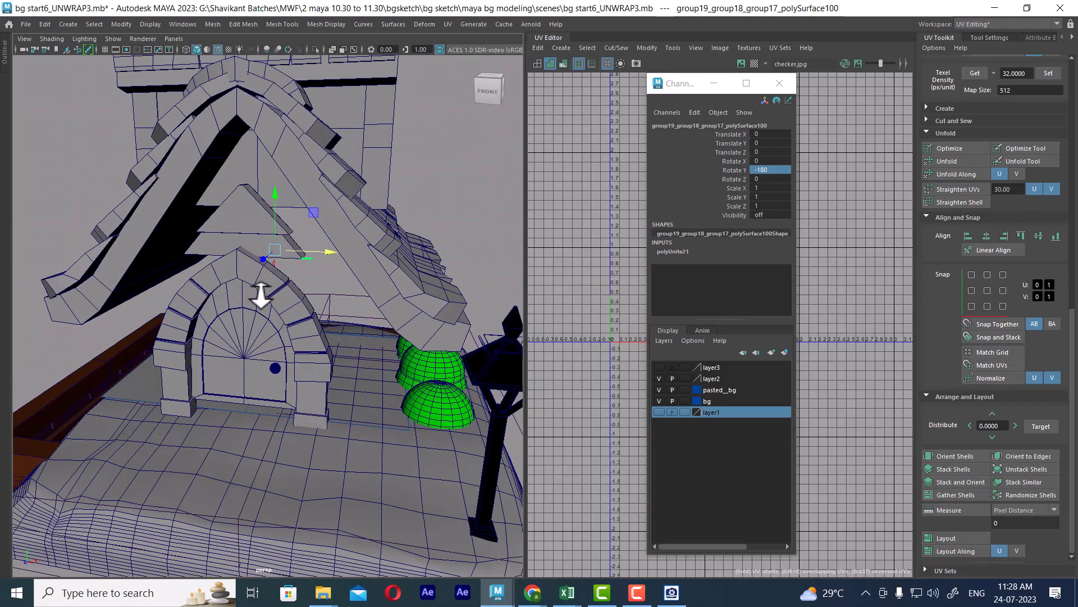
pyautogui.click(278, 253)
pyautogui.keyDown('shift'); pyautogui.click(291, 301); pyautogui.keyUp('shift')
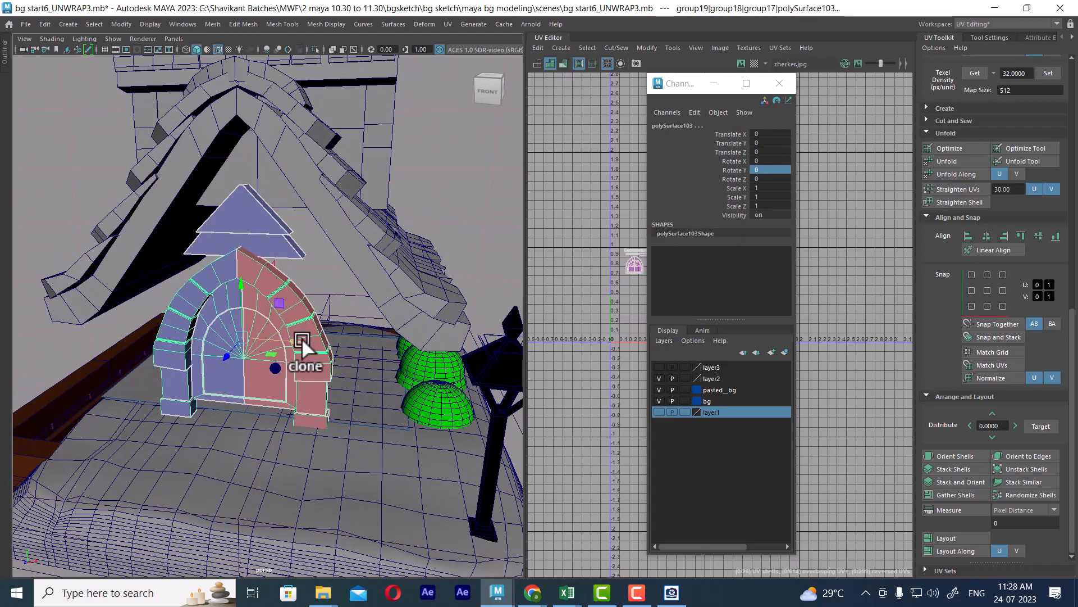
pyautogui.moveTo(234, 364)
pyautogui.keyDown('alt'); pyautogui.mouseDown()
pyautogui.moveTo(194, 351)
pyautogui.moveTo(5, 398)
pyautogui.mouseUp(); pyautogui.keyUp('alt')
pyautogui.keyDown('alt'); pyautogui.moveTo(174, 334); pyautogui.dragTo(227, 316); pyautogui.keyUp('alt')
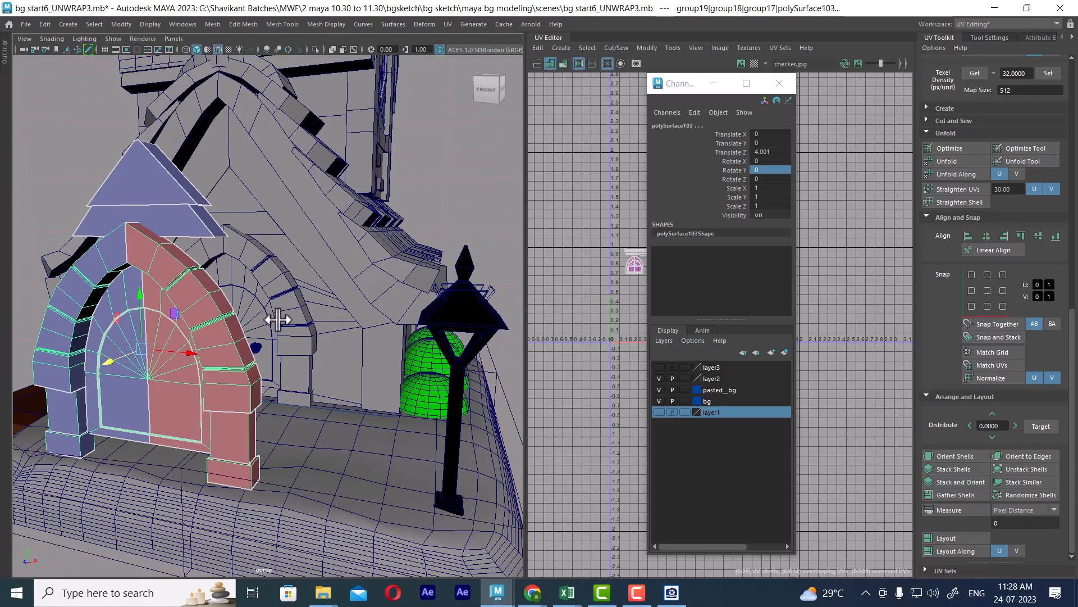
pyautogui.press('Delete')
# - Move the combined lower house mesh about 0.49 units along Z under the roof
pyautogui.keyDown('alt'); pyautogui.moveTo(259, 353); pyautogui.dragTo(413, 355); pyautogui.keyUp('alt')
pyautogui.click(385, 352)
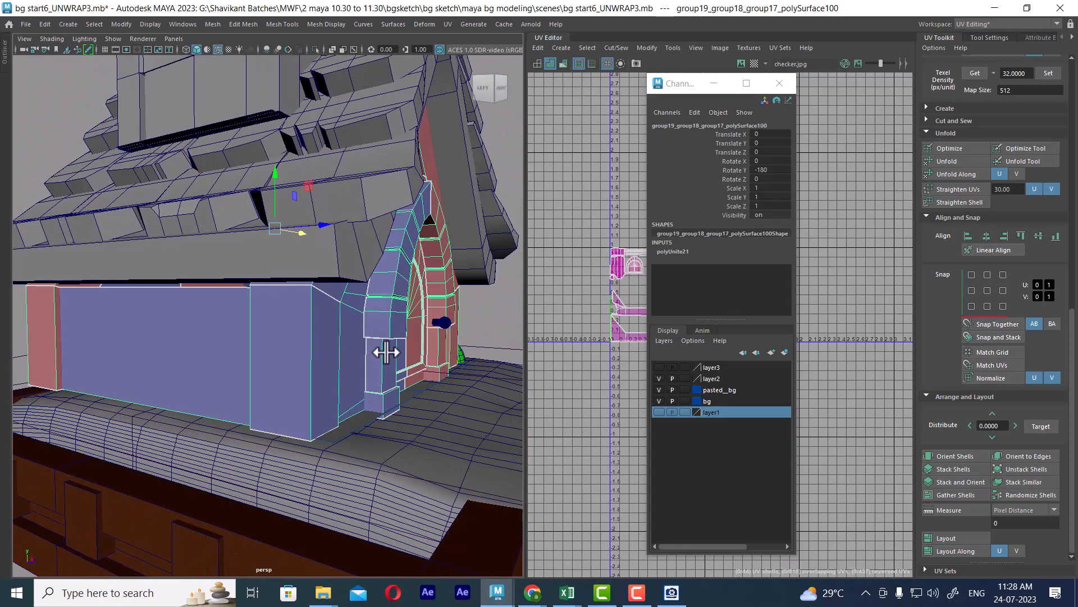
pyautogui.keyDown('alt'); pyautogui.moveTo(410, 352); pyautogui.dragTo(315, 289, button='right'); pyautogui.keyUp('alt')
pyautogui.keyDown('alt'); pyautogui.moveTo(315, 289); pyautogui.dragTo(140, 306); pyautogui.keyUp('alt')
pyautogui.keyDown('alt'); pyautogui.moveTo(140, 306); pyautogui.dragTo(241, 329, button='right'); pyautogui.keyUp('alt')
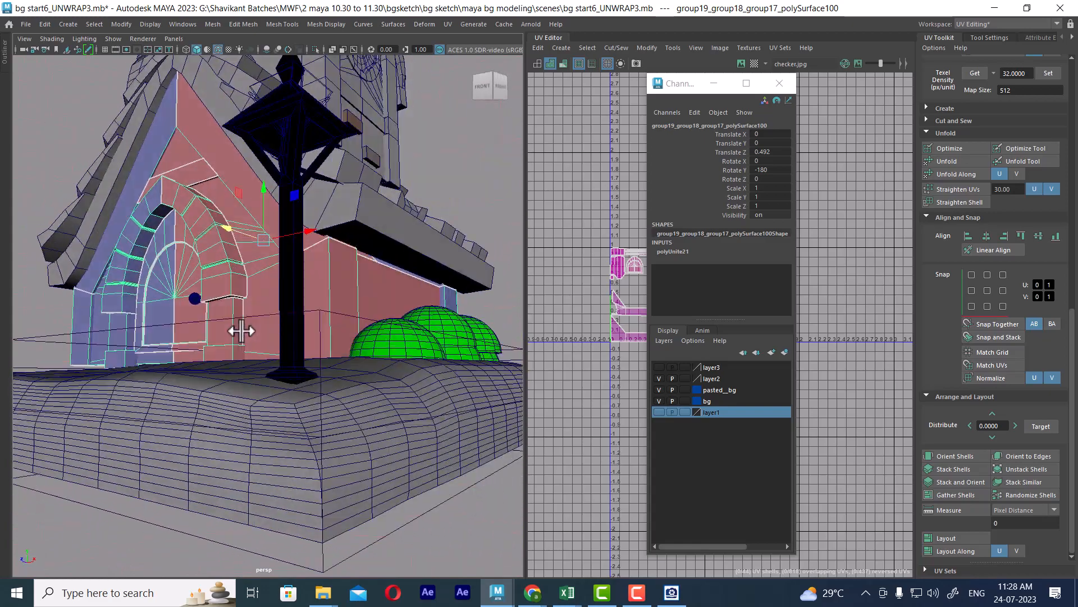
pyautogui.keyDown('alt'); pyautogui.moveTo(241, 329); pyautogui.dragTo(219, 326); pyautogui.keyUp('alt')
pyautogui.keyDown('alt'); pyautogui.moveTo(219, 325); pyautogui.dragTo(267, 270, button='right'); pyautogui.keyUp('alt')
pyautogui.keyDown('alt'); pyautogui.moveTo(267, 269); pyautogui.dragTo(436, 284); pyautogui.keyUp('alt')
# - Select the front roof trim in the front view and create a lattice on it with 3 × 3 × 3 divisions
pyautogui.click(444, 251)
pyautogui.click(376, 246)
pyautogui.moveTo(374, 262)
pyautogui.keyDown('alt'); pyautogui.mouseDown()
pyautogui.moveTo(402, 283)
pyautogui.moveTo(337, 295)
pyautogui.moveTo(392, 294)
pyautogui.moveTo(369, 260)
pyautogui.moveTo(368, 280)
pyautogui.mouseUp(); pyautogui.keyUp('alt')
pyautogui.press('space')
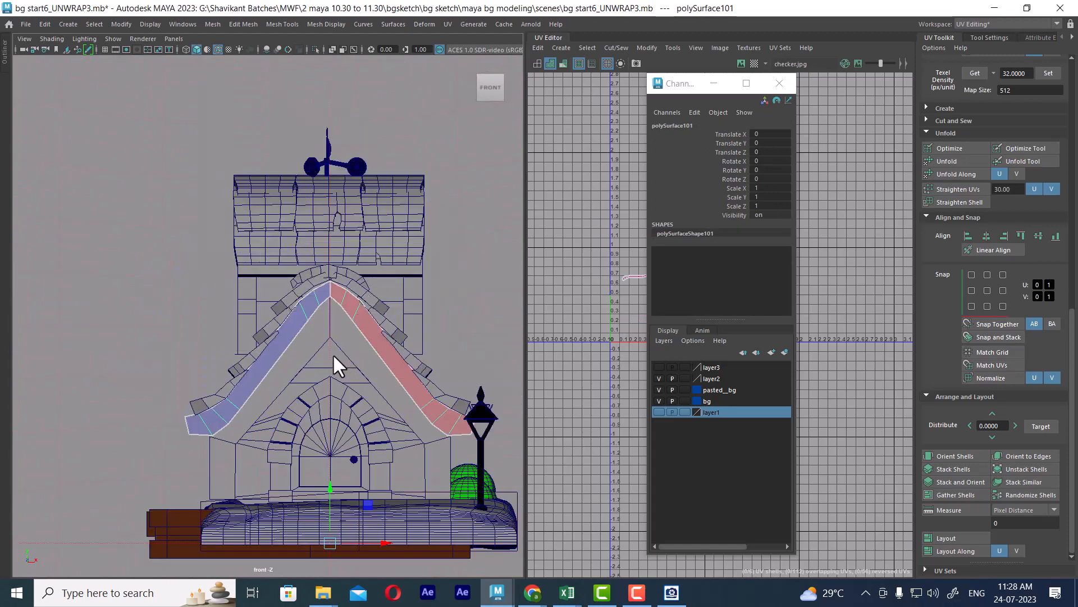
pyautogui.keyDown('alt'); pyautogui.moveTo(332, 353); pyautogui.dragTo(277, 233, button='middle'); pyautogui.keyUp('alt')
pyautogui.moveTo(467, 191); pyautogui.dragTo(604, 129, button='right')
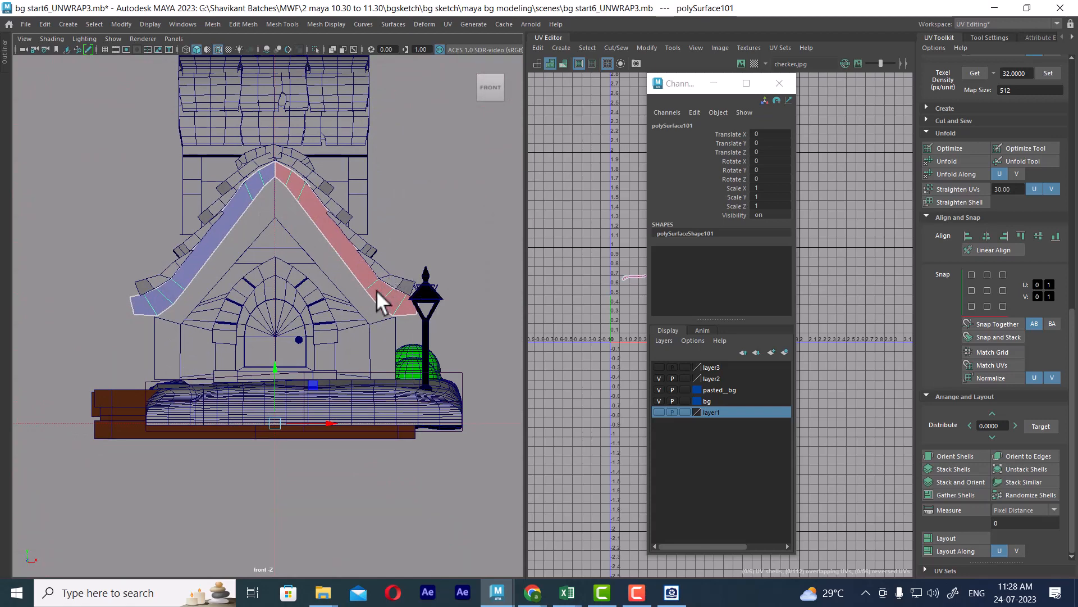
pyautogui.click(524, 26)
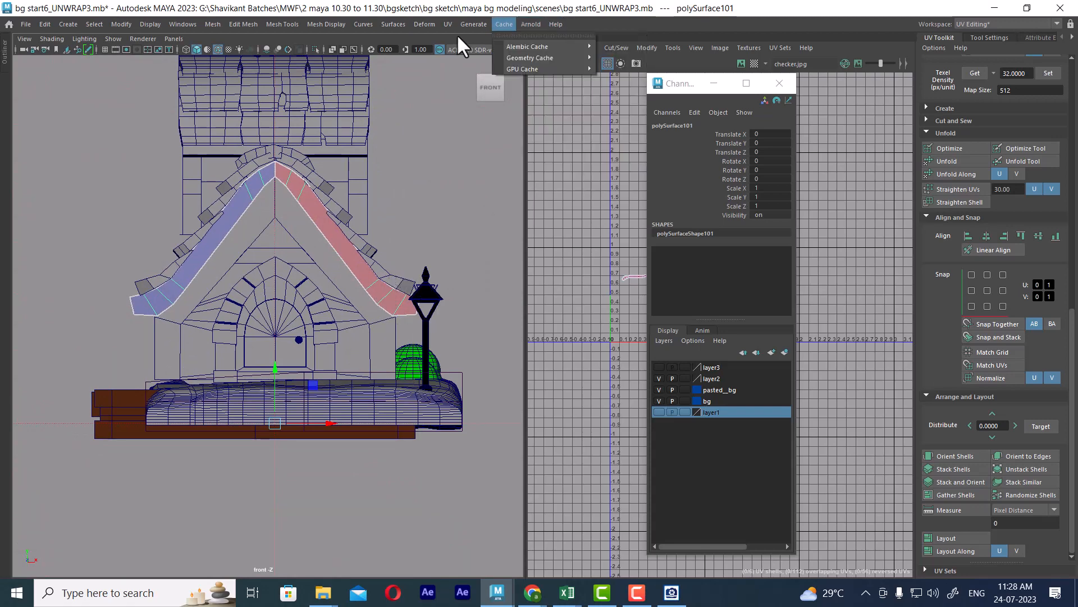
pyautogui.moveTo(445, 26)
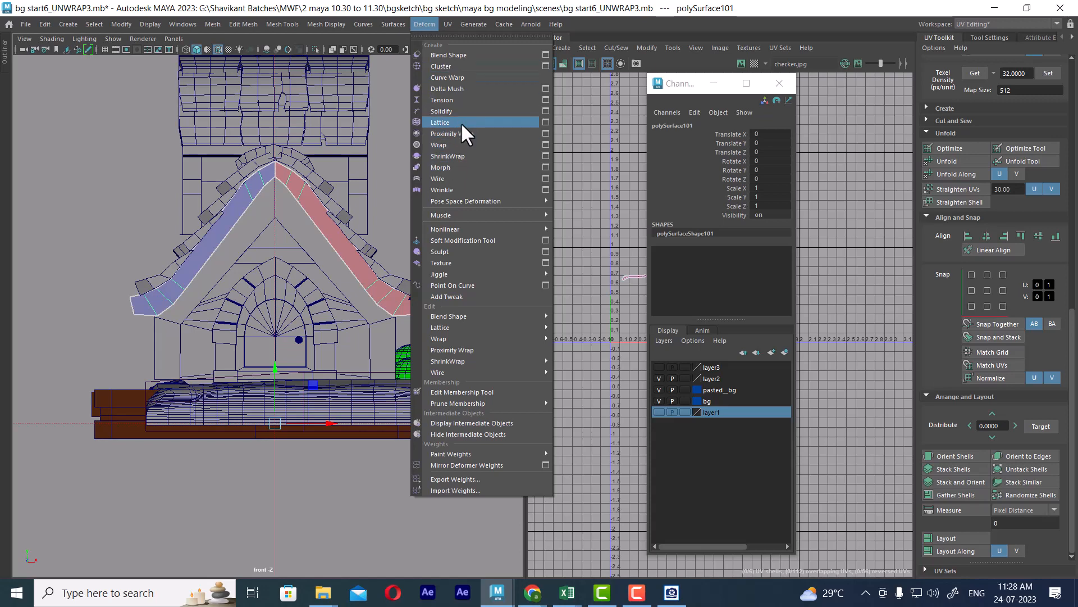
pyautogui.click(545, 123)
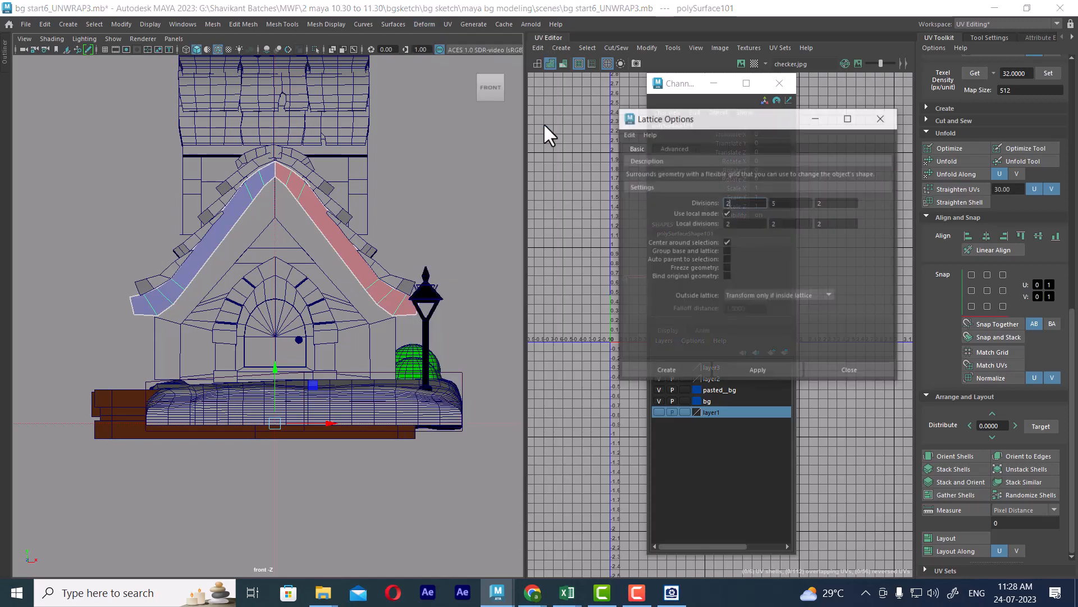
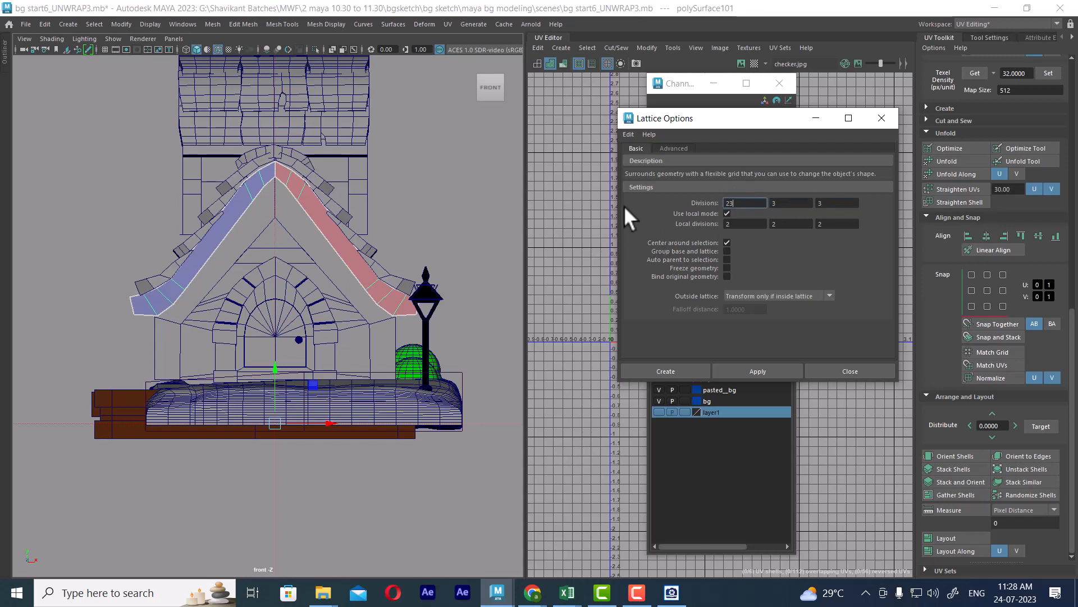
pyautogui.press('BackSpace')
pyautogui.press('BackSpace')
pyautogui.click(729, 371)
# - Select the bottom row of lattice points and examine the lattice around the roof from the back of the house
pyautogui.moveTo(435, 216); pyautogui.dragTo(450, 176, button='right')
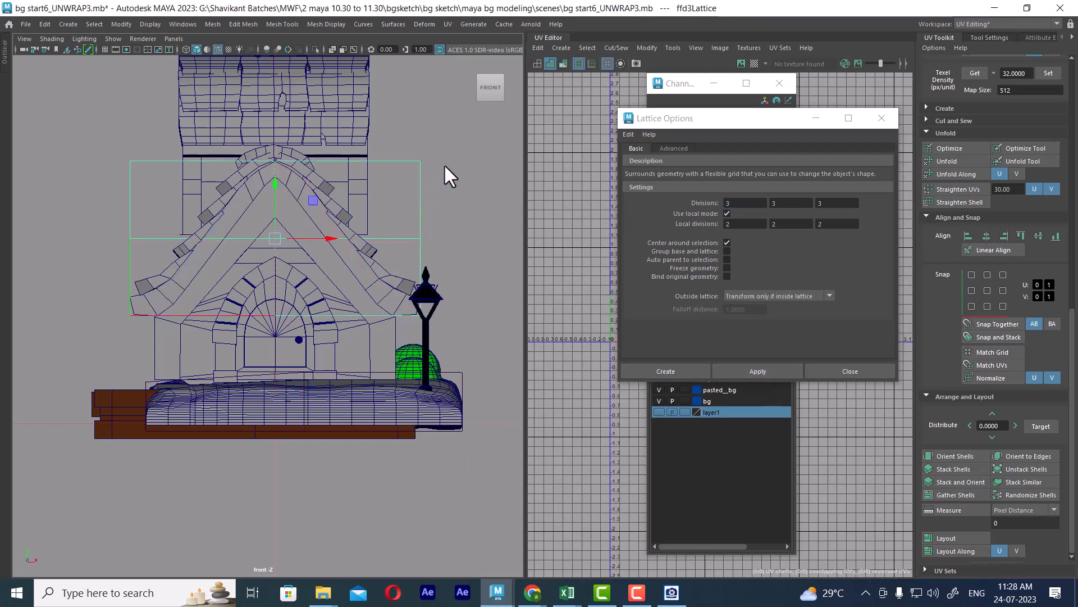
pyautogui.moveTo(457, 298); pyautogui.dragTo(45, 353)
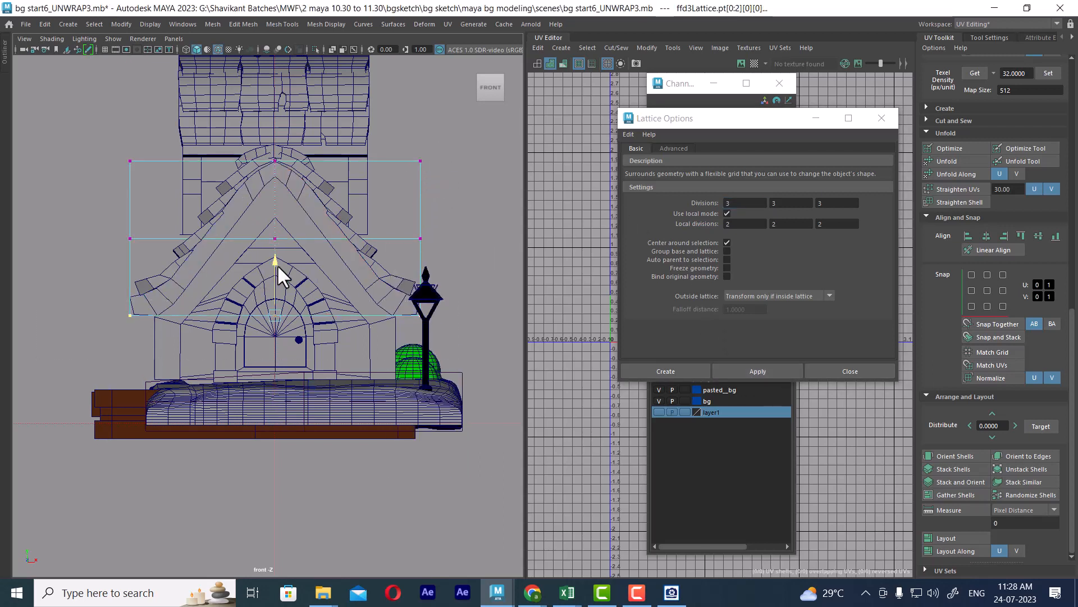
pyautogui.keyDown('alt'); pyautogui.moveTo(271, 281); pyautogui.dragTo(523, 314); pyautogui.keyUp('alt')
pyautogui.scroll(3, 324, 310)
pyautogui.scroll(-5, 382, 318)
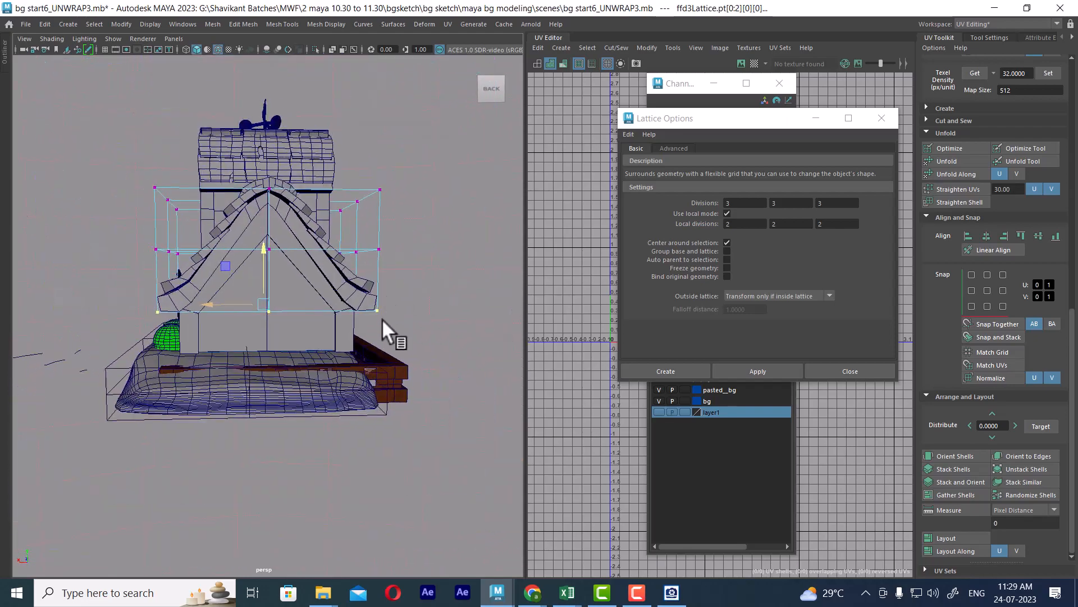
pyautogui.keyDown('alt'); pyautogui.moveTo(382, 319); pyautogui.dragTo(345, 311); pyautogui.keyUp('alt')
# - Select the lower house and roof parts, delete their construction history and close the lattice options and Channel Box windows
pyautogui.click(384, 297)
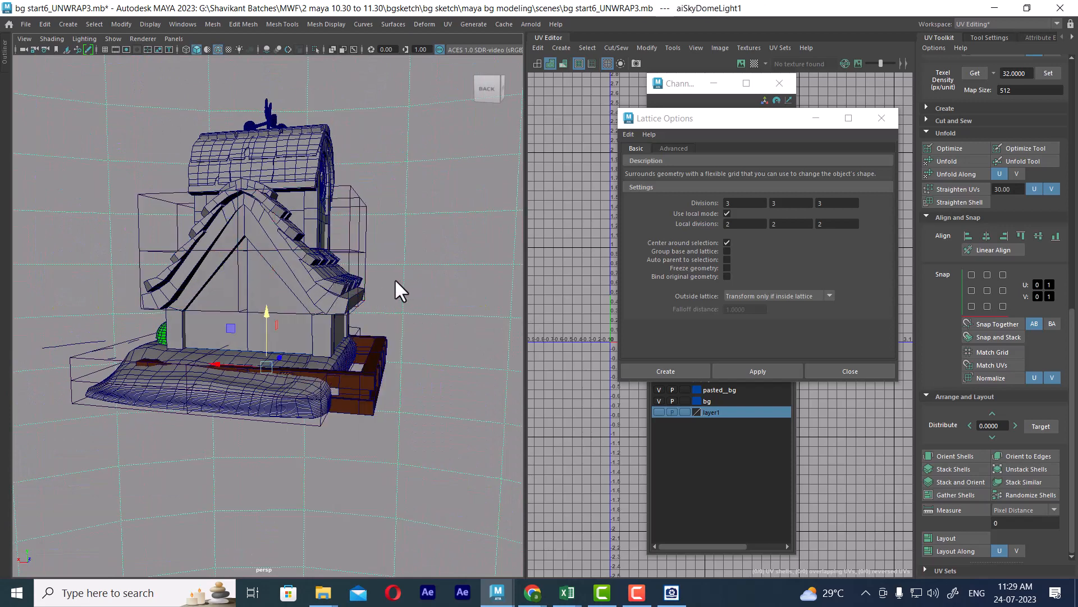
pyautogui.moveTo(399, 237); pyautogui.dragTo(124, 311)
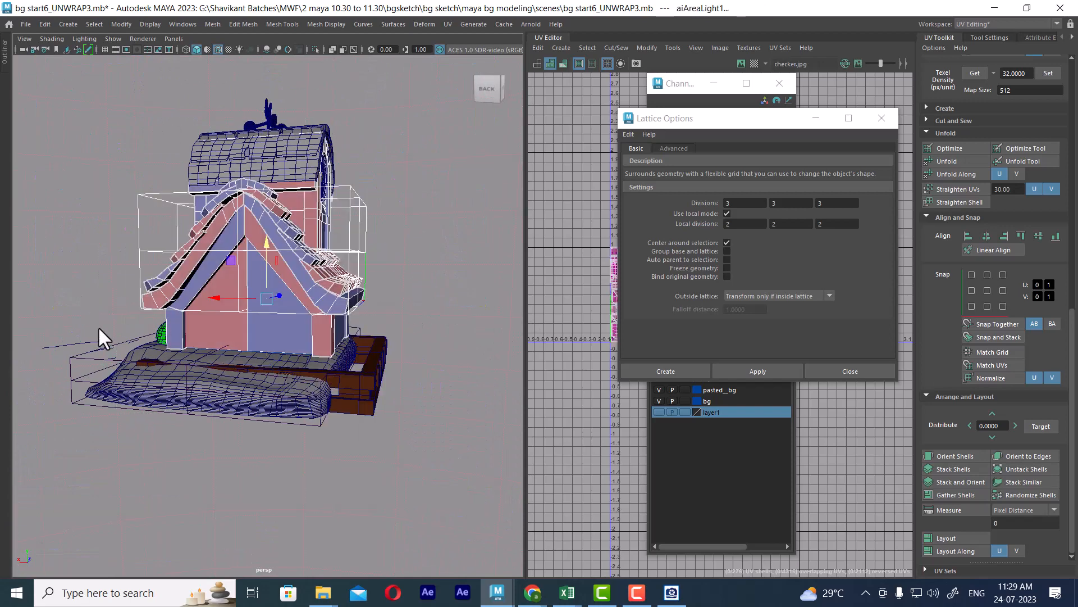
pyautogui.click(47, 23)
pyautogui.moveTo(163, 156)
pyautogui.click(211, 157)
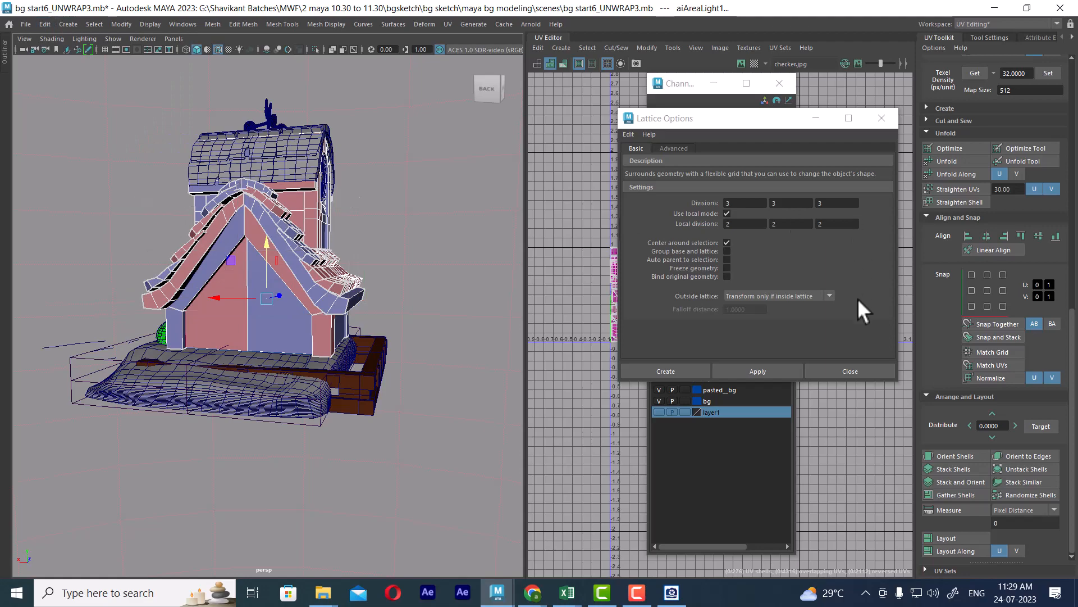
pyautogui.click(865, 373)
pyautogui.click(789, 83)
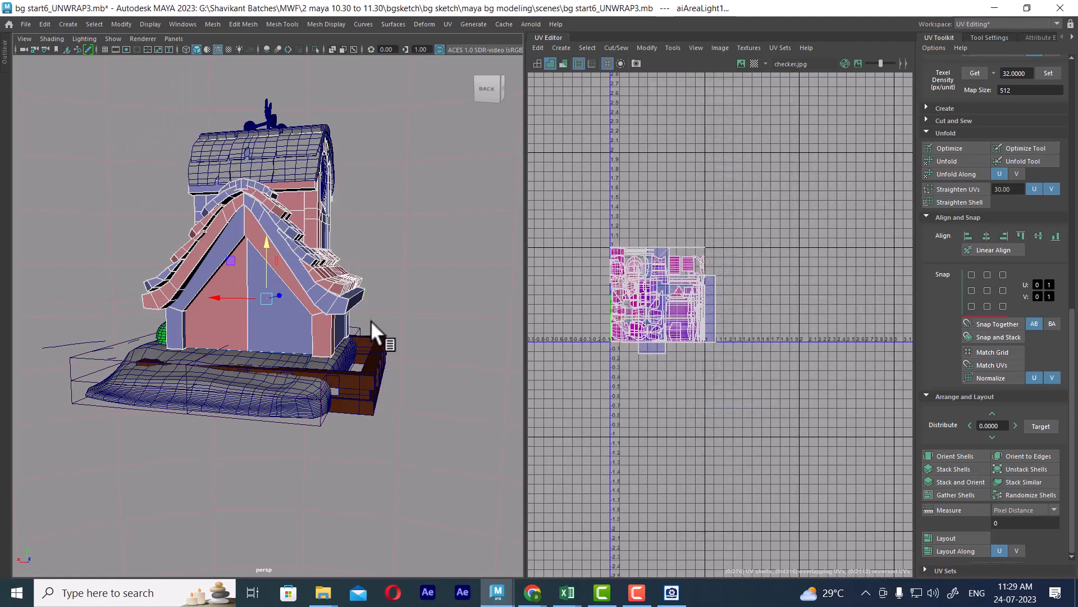
# - Select the lower house walls, the roof base under the tiles and the tower walls, and group them
pyautogui.click(372, 322)
pyautogui.click(307, 330)
pyautogui.keyDown('alt'); pyautogui.moveTo(307, 330); pyautogui.dragTo(313, 309); pyautogui.keyUp('alt')
pyautogui.scroll(5, 257, 336)
pyautogui.scroll(-3, 313, 308)
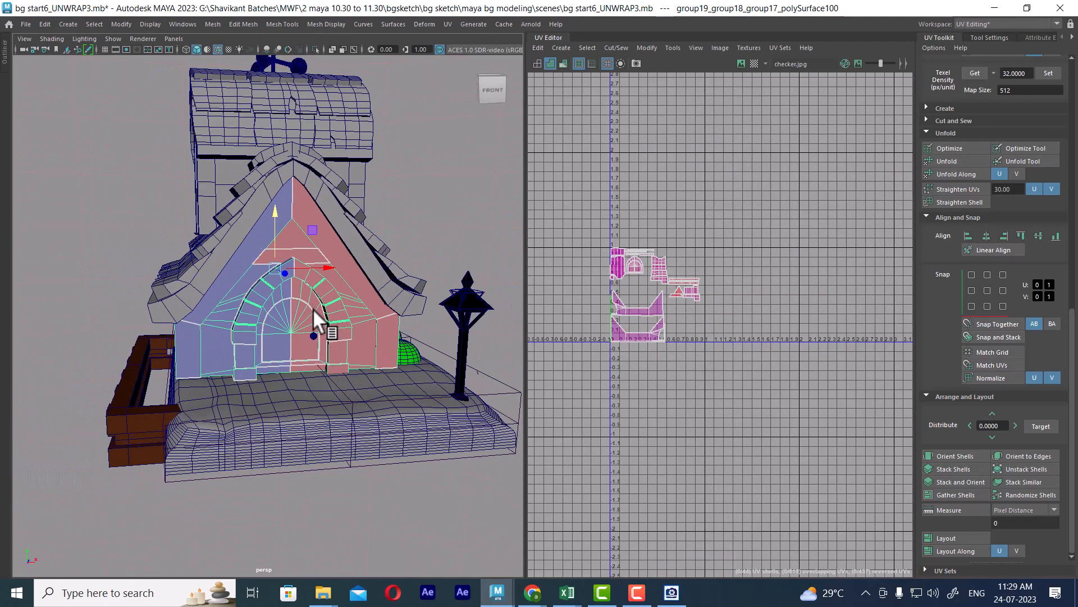
pyautogui.keyDown('alt'); pyautogui.moveTo(313, 309); pyautogui.dragTo(268, 331, button='middle'); pyautogui.keyUp('alt')
pyautogui.keyDown('alt'); pyautogui.moveTo(268, 331); pyautogui.dragTo(321, 331, button='right'); pyautogui.keyUp('alt')
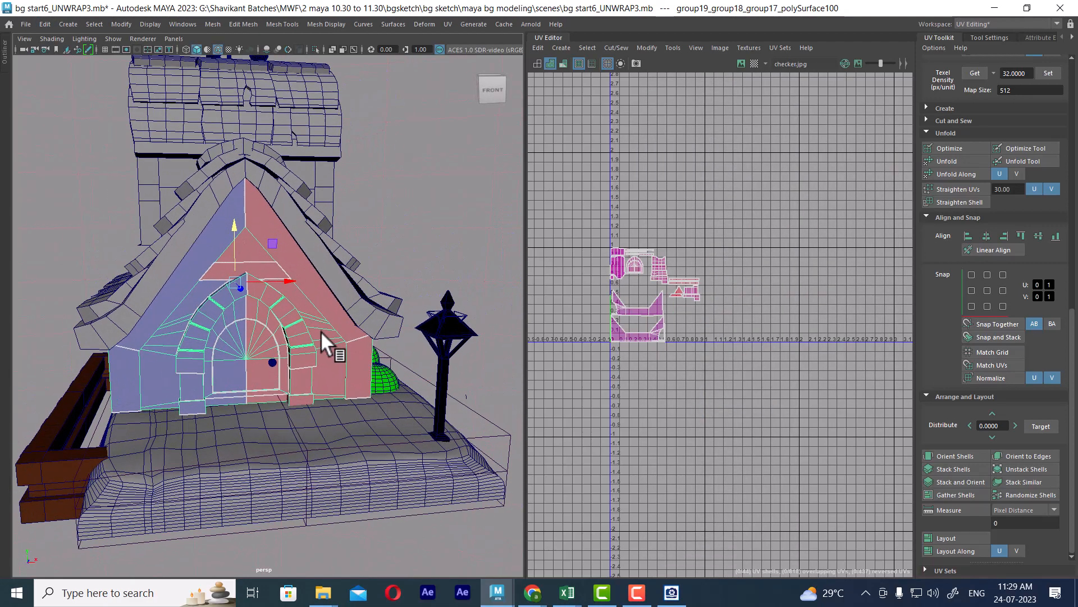
pyautogui.keyDown('shift'); pyautogui.click(354, 304); pyautogui.keyUp('shift')
pyautogui.moveTo(349, 307)
pyautogui.keyDown('alt'); pyautogui.mouseDown()
pyautogui.moveTo(303, 325)
pyautogui.moveTo(312, 339)
pyautogui.moveTo(211, 341)
pyautogui.moveTo(325, 268)
pyautogui.moveTo(319, 320)
pyautogui.moveTo(338, 304)
pyautogui.mouseUp(); pyautogui.keyUp('alt')
pyautogui.keyDown('shift'); pyautogui.click(316, 258); pyautogui.keyUp('shift')
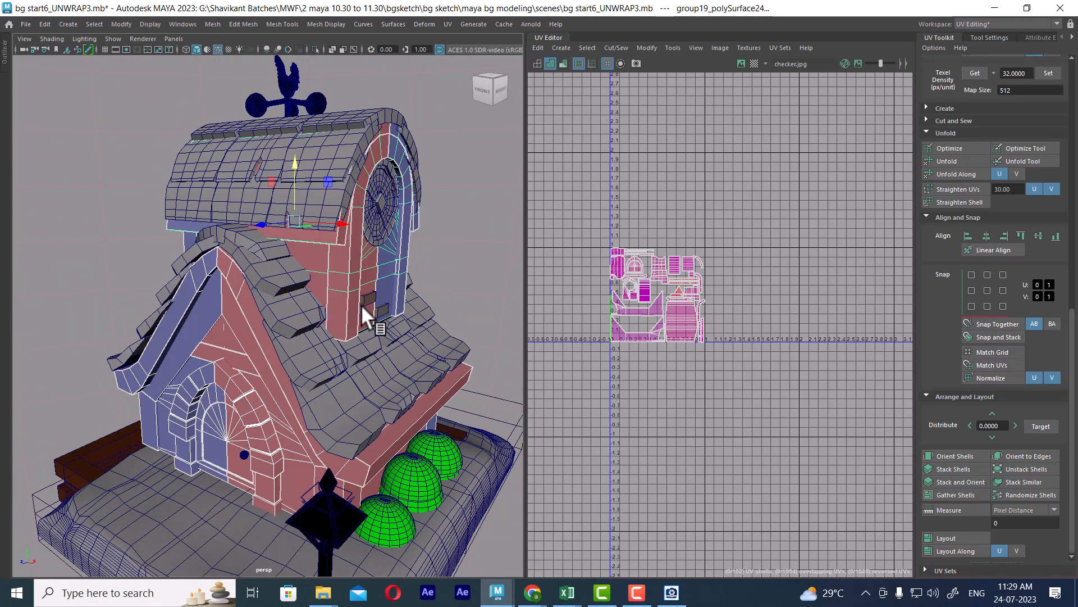
pyautogui.hotkey('ctrl', 'g')
# - Add the tower's round window frame and glass panes to the selected house group and group everything together
pyautogui.keyDown('alt'); pyautogui.moveTo(392, 290); pyautogui.dragTo(369, 228); pyautogui.keyUp('alt')
pyautogui.click(369, 228)
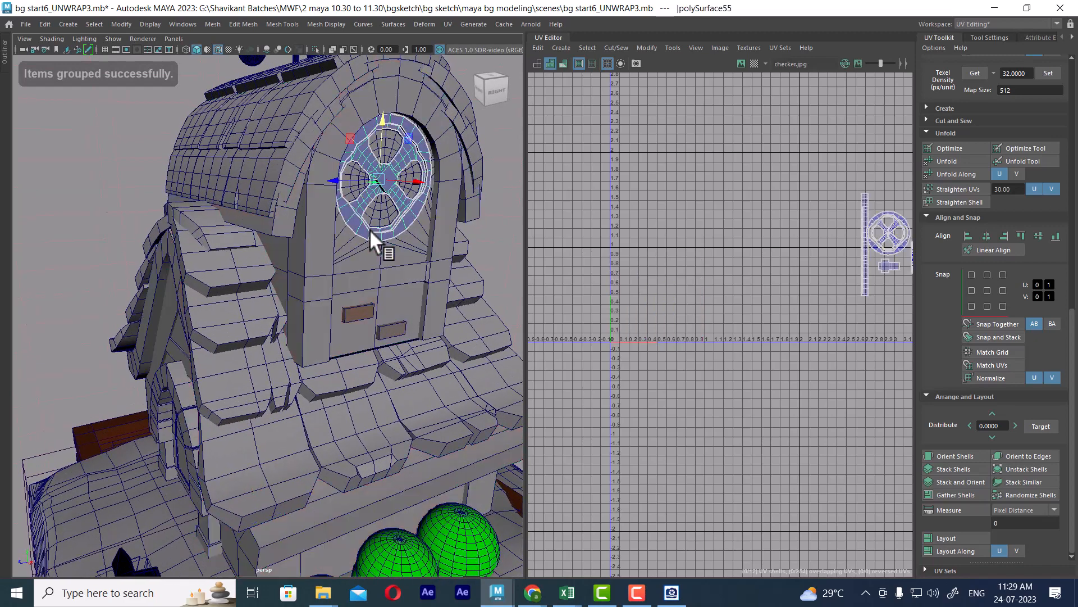
pyautogui.click(349, 279)
pyautogui.press('Up')
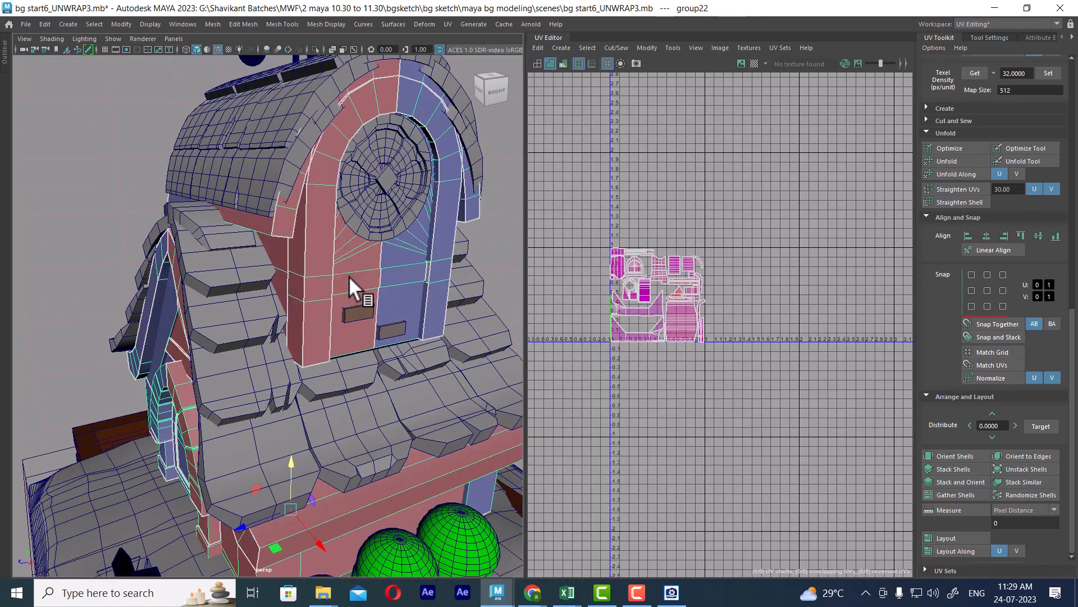
pyautogui.click(389, 227)
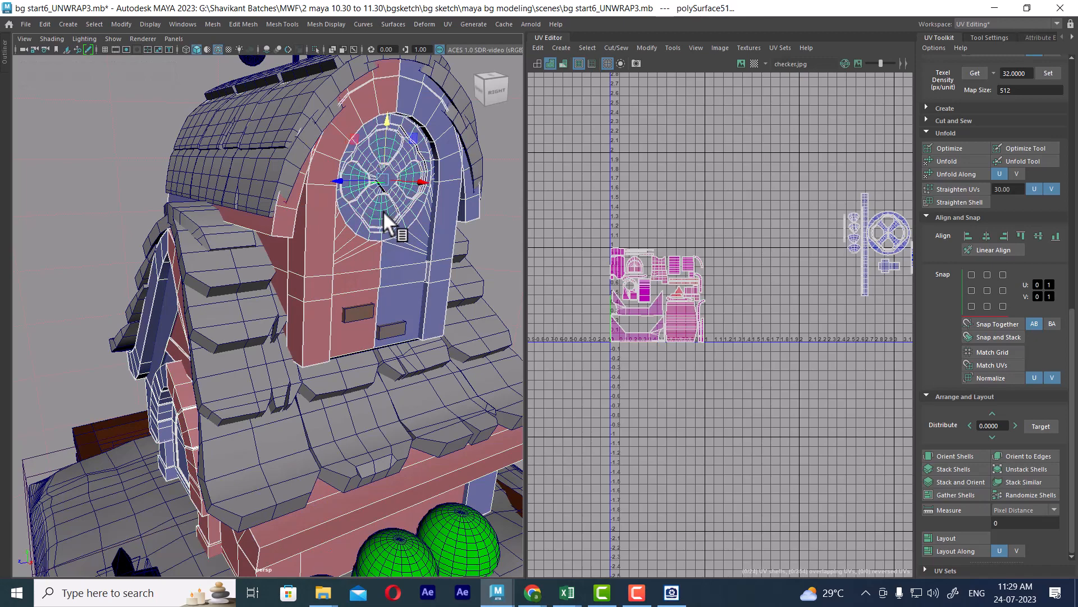
pyautogui.hotkey('ctrl', 'g')
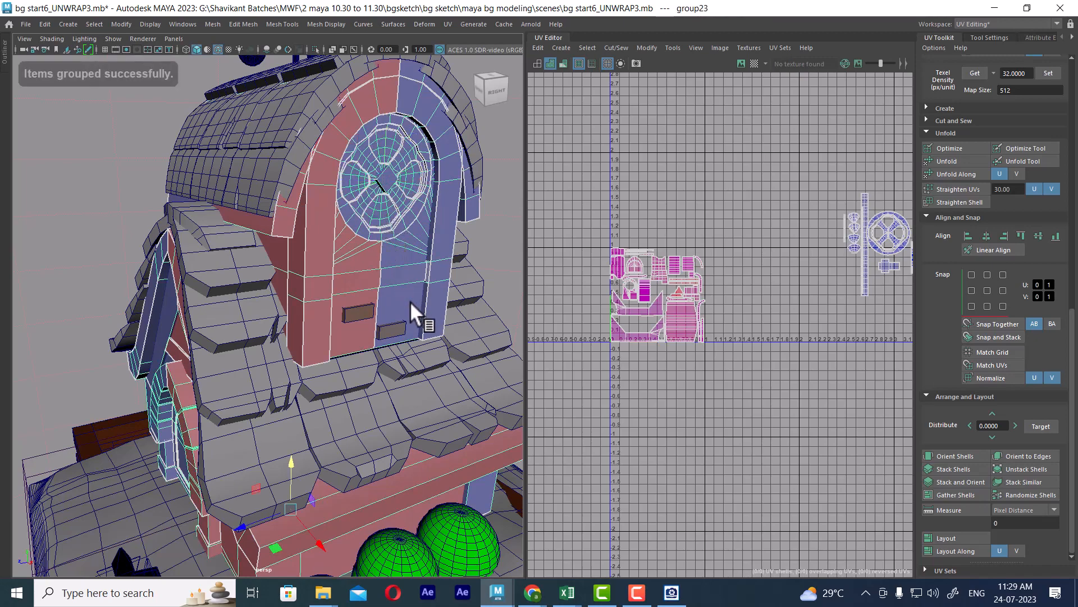
# - Select all UVs of the round window parts and move them closer to the house shells in the 0–1 tile
pyautogui.scroll(-4, 410, 301)
pyautogui.keyDown('alt'); pyautogui.moveTo(739, 283); pyautogui.dragTo(639, 244, button='middle'); pyautogui.keyUp('alt')
pyautogui.scroll(1, 639, 245)
pyautogui.scroll(-1, 733, 278)
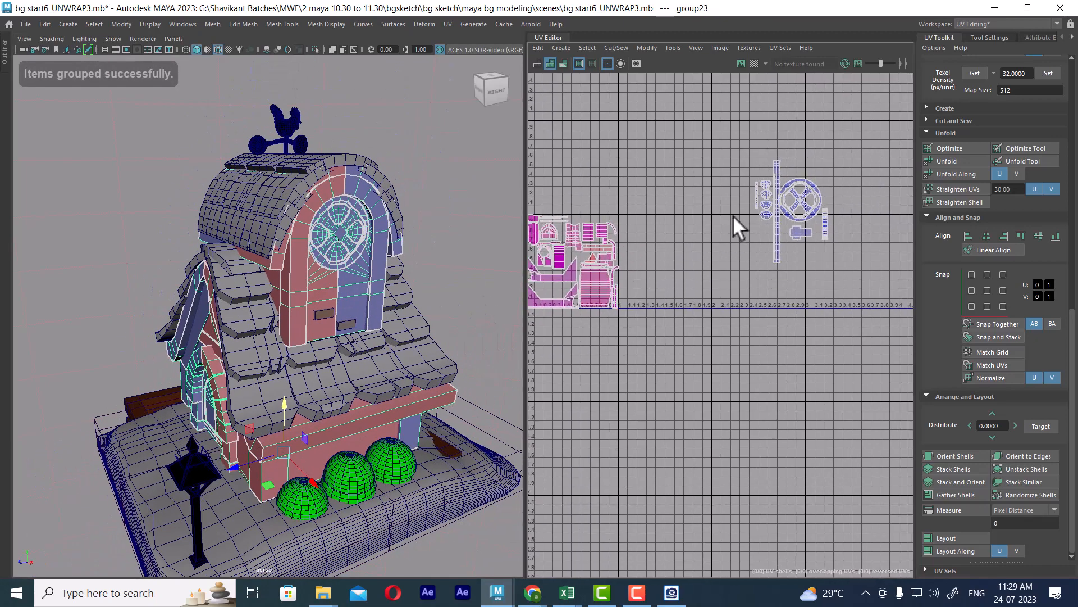
pyautogui.moveTo(733, 215); pyautogui.dragTo(781, 217, button='right')
pyautogui.moveTo(733, 147); pyautogui.dragTo(869, 275)
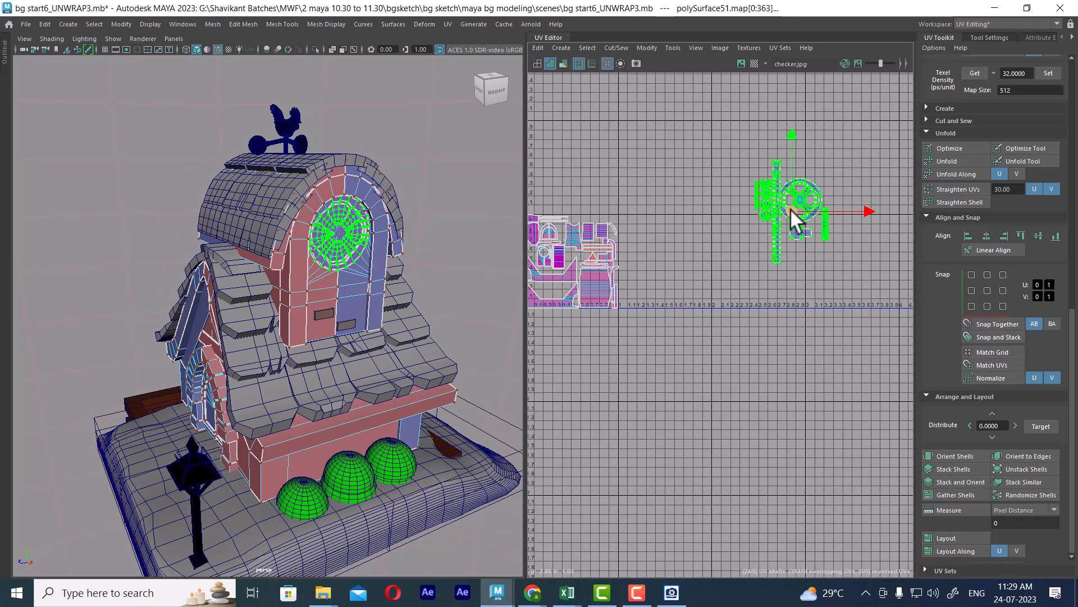
pyautogui.moveTo(790, 211); pyautogui.dragTo(716, 265)
pyautogui.keyDown('alt'); pyautogui.moveTo(663, 261); pyautogui.dragTo(741, 397, button='right'); pyautogui.keyUp('alt')
pyautogui.keyDown('alt'); pyautogui.moveTo(625, 302); pyautogui.dragTo(741, 264, button='middle'); pyautogui.keyUp('alt')
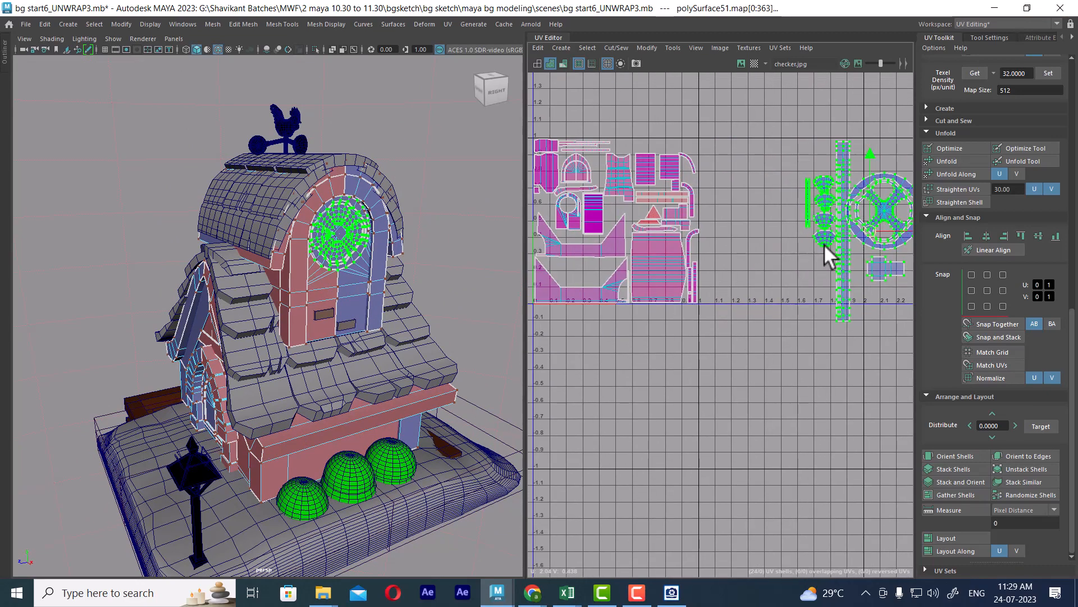
pyautogui.moveTo(868, 226); pyautogui.dragTo(830, 241)
pyautogui.scroll(3, 349, 396)
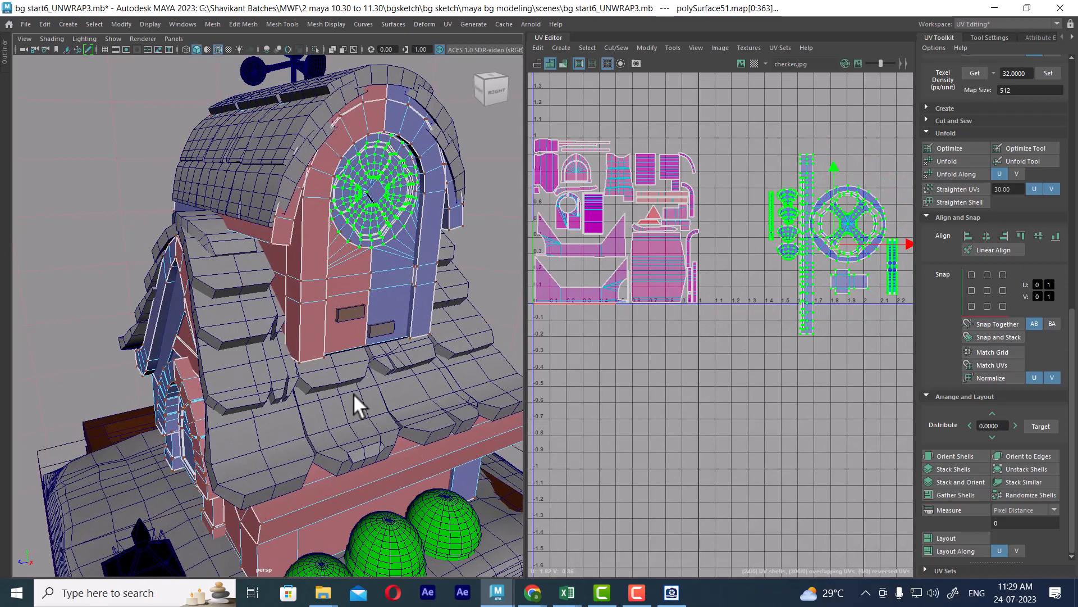
# - Display the checker texture on the model and scale the round window's UVs down uniformly to bring its pattern closer to the tower's
pyautogui.press('6')
pyautogui.scroll(3, 318, 363)
pyautogui.keyDown('alt'); pyautogui.moveTo(319, 363); pyautogui.dragTo(309, 387, button='middle'); pyautogui.keyUp('alt')
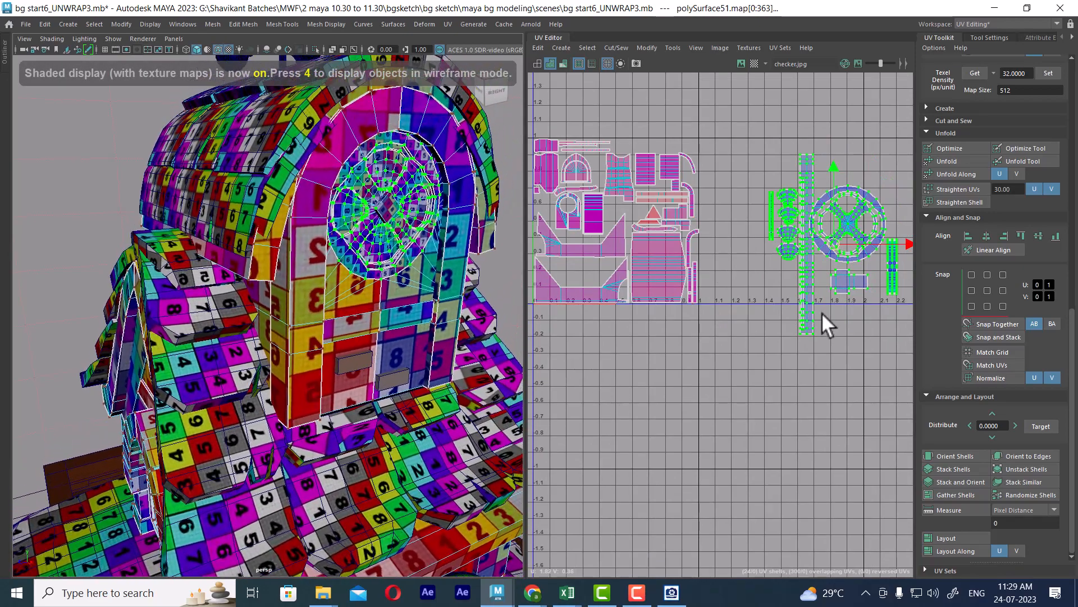
pyautogui.keyDown('alt'); pyautogui.moveTo(827, 324); pyautogui.dragTo(777, 336, button='middle'); pyautogui.keyUp('alt')
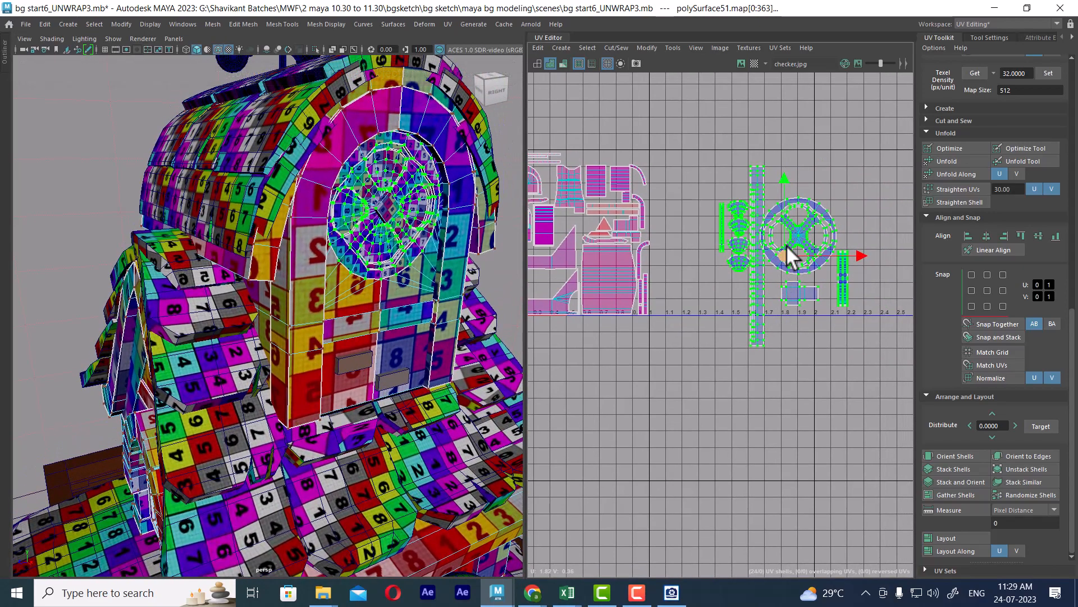
pyautogui.press('r')
pyautogui.moveTo(787, 252); pyautogui.dragTo(740, 281)
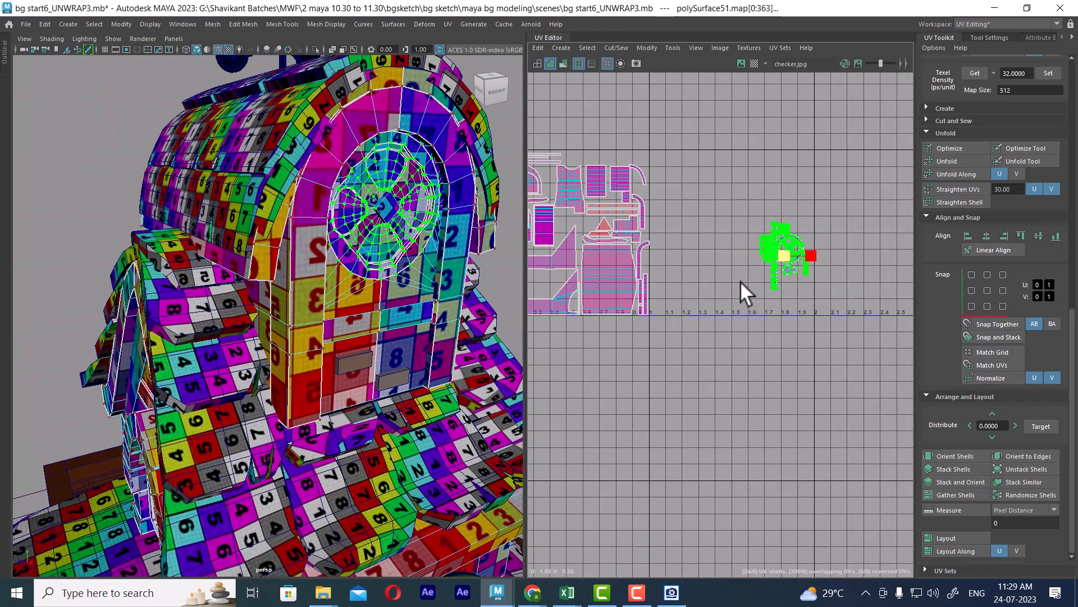
pyautogui.press('w')
# - Move the scaled round window UV shells into the empty space just below the 0–1 tile
pyautogui.keyDown('alt'); pyautogui.moveTo(676, 287); pyautogui.dragTo(744, 282, button='middle'); pyautogui.keyUp('alt')
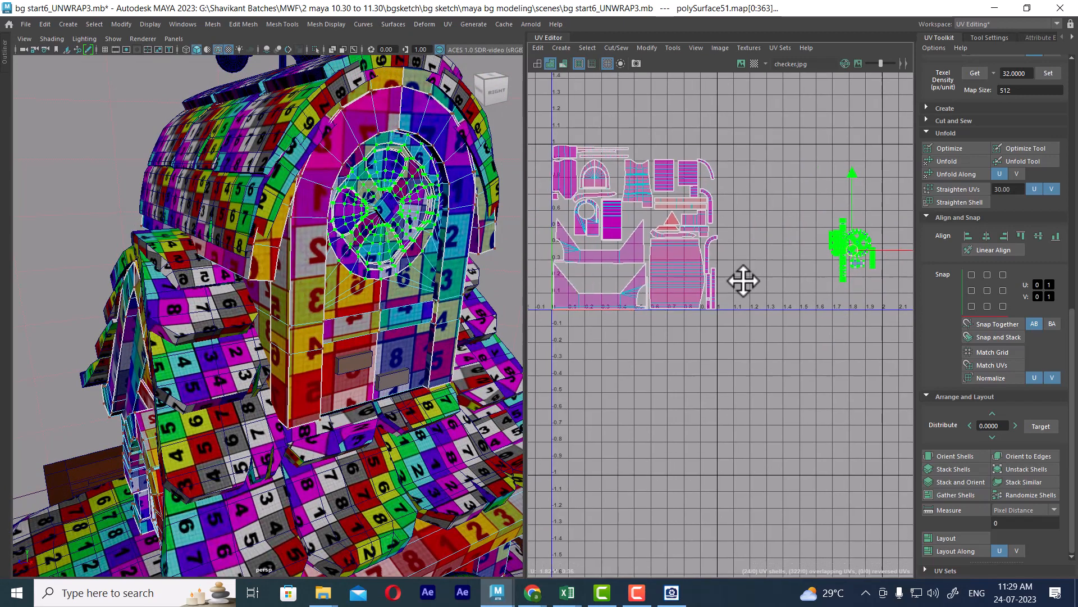
pyautogui.moveTo(844, 247); pyautogui.dragTo(593, 248)
pyautogui.keyDown('alt'); pyautogui.moveTo(593, 248); pyautogui.dragTo(668, 324, button='right'); pyautogui.keyUp('alt')
pyautogui.keyDown('alt'); pyautogui.moveTo(669, 324); pyautogui.dragTo(719, 272, button='middle'); pyautogui.keyUp('alt')
pyautogui.keyDown('alt'); pyautogui.moveTo(718, 272); pyautogui.dragTo(736, 292, button='right'); pyautogui.keyUp('alt')
pyautogui.moveTo(678, 272); pyautogui.dragTo(667, 288)
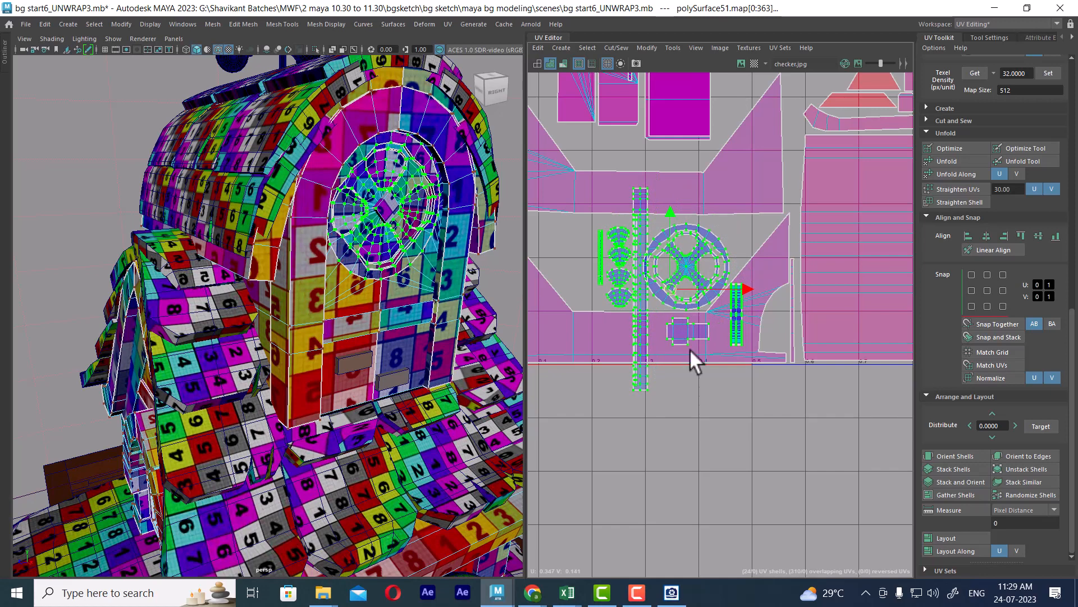
pyautogui.keyDown('alt'); pyautogui.moveTo(699, 301); pyautogui.dragTo(734, 224, button='middle'); pyautogui.keyUp('alt')
pyautogui.moveTo(722, 212); pyautogui.dragTo(699, 418)
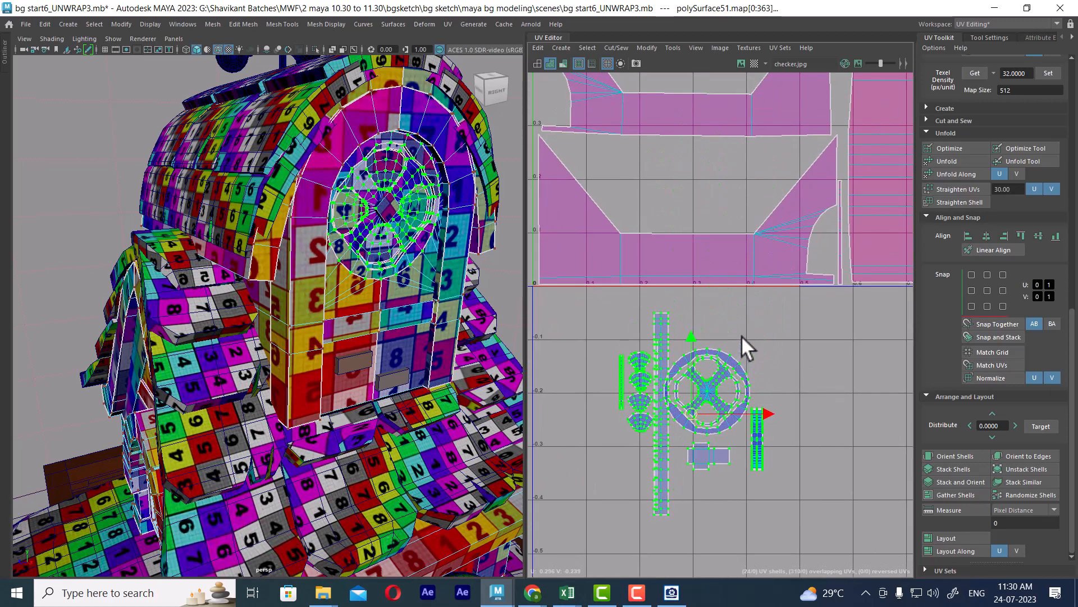
# - Select the round window frame shell and move it into the gap between the two large wall shells
pyautogui.moveTo(747, 340); pyautogui.dragTo(705, 381)
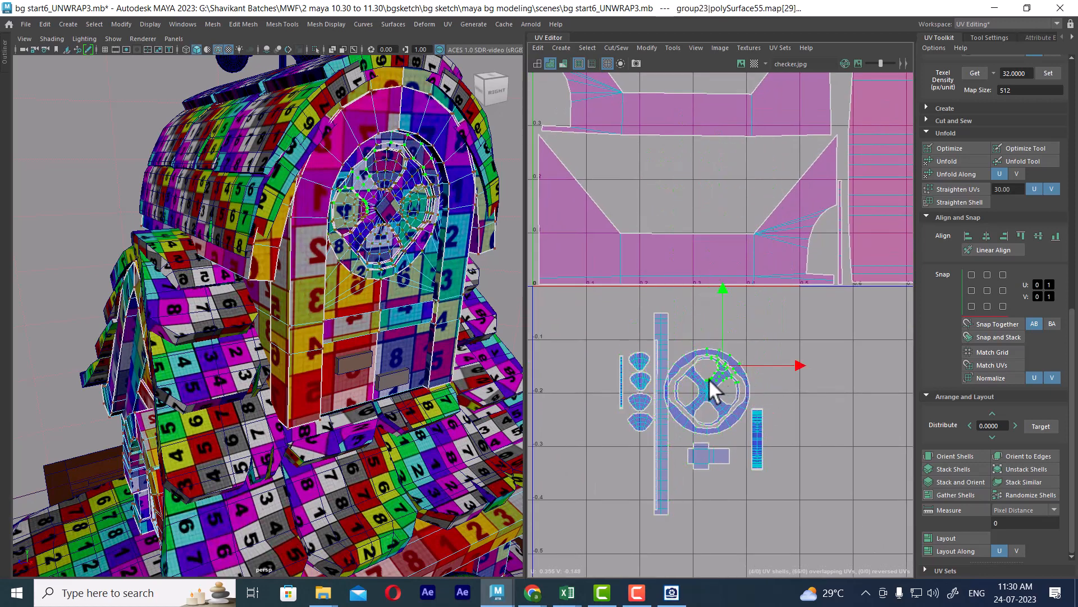
pyautogui.keyDown('ctrl'); pyautogui.moveTo(711, 388); pyautogui.dragTo(770, 423, button='right'); pyautogui.keyUp('ctrl')
pyautogui.moveTo(703, 390); pyautogui.dragTo(718, 188)
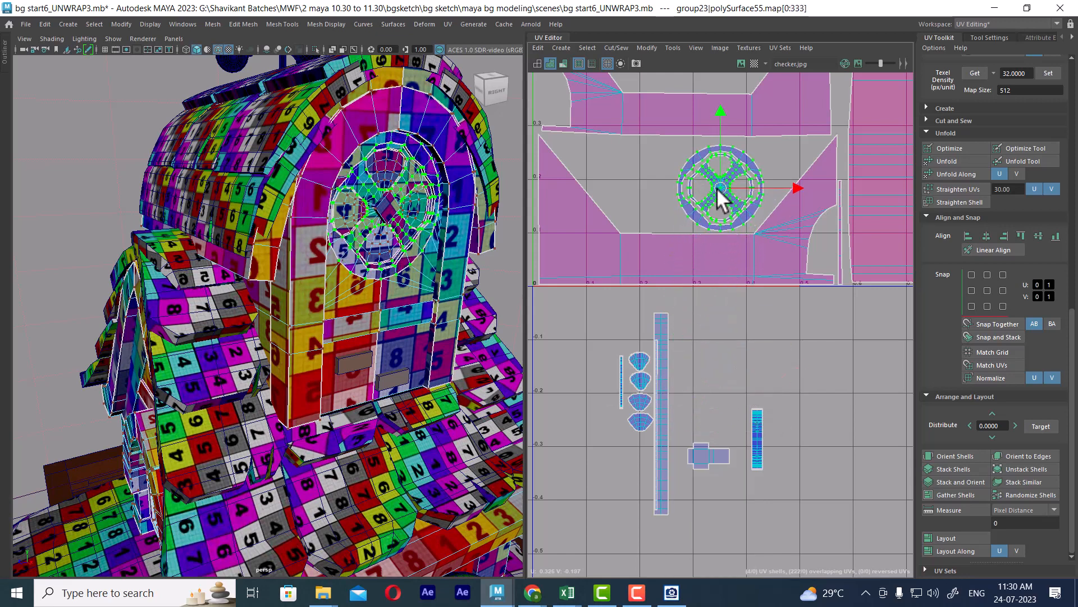
# - Select the four glass pane shells and place them in a column beside the round frame shell
pyautogui.scroll(3, 709, 347)
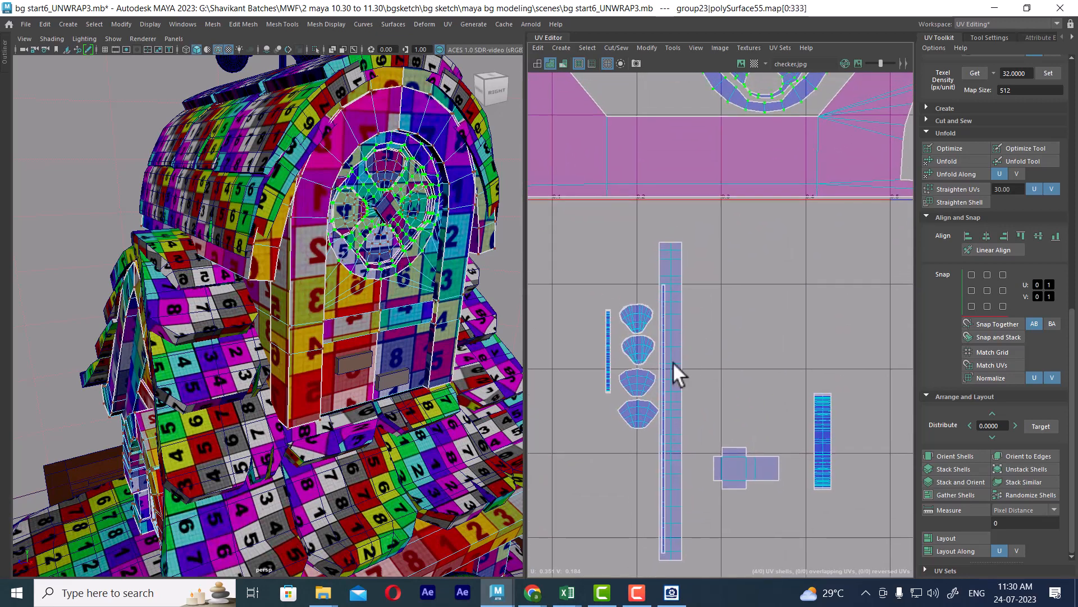
pyautogui.click(632, 320)
pyautogui.moveTo(629, 323); pyautogui.dragTo(695, 373, button='right')
pyautogui.moveTo(630, 308); pyautogui.dragTo(645, 447)
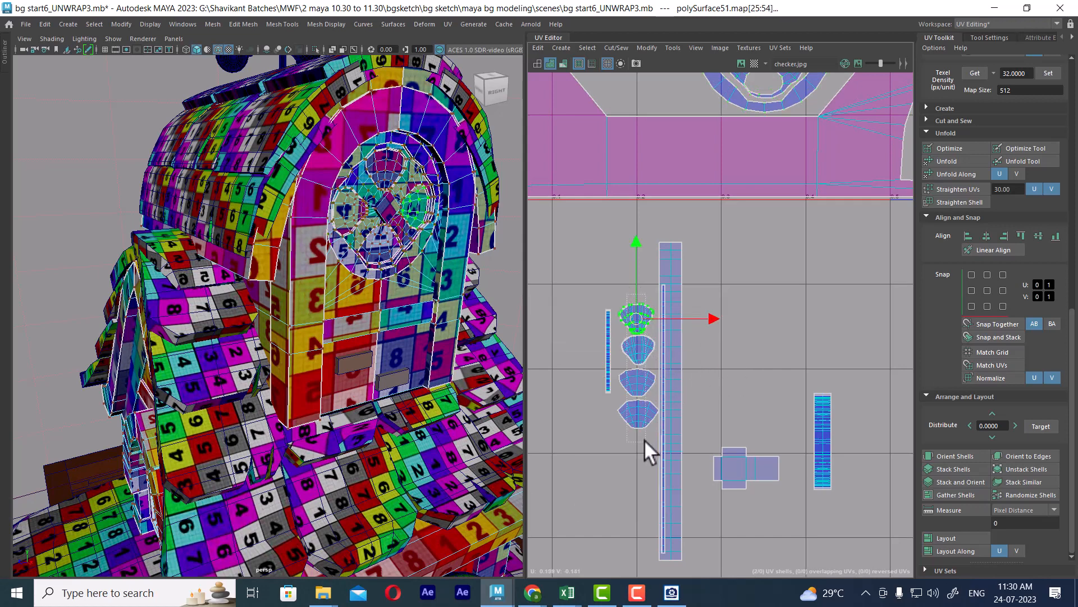
pyautogui.keyDown('ctrl'); pyautogui.moveTo(634, 381); pyautogui.dragTo(737, 430, button='right'); pyautogui.keyUp('ctrl')
pyautogui.keyDown('alt'); pyautogui.moveTo(652, 386); pyautogui.dragTo(659, 429, button='middle'); pyautogui.keyUp('alt')
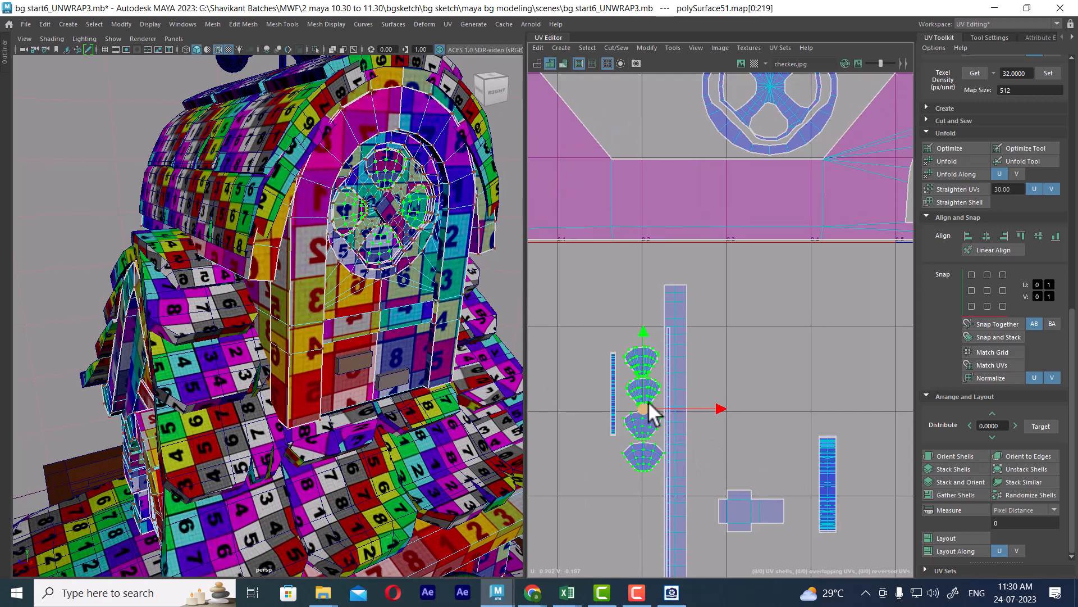
pyautogui.moveTo(648, 401); pyautogui.dragTo(681, 154)
pyautogui.keyDown('alt'); pyautogui.moveTo(679, 184); pyautogui.dragTo(689, 313, button='middle'); pyautogui.keyUp('alt')
pyautogui.moveTo(688, 313); pyautogui.dragTo(690, 215)
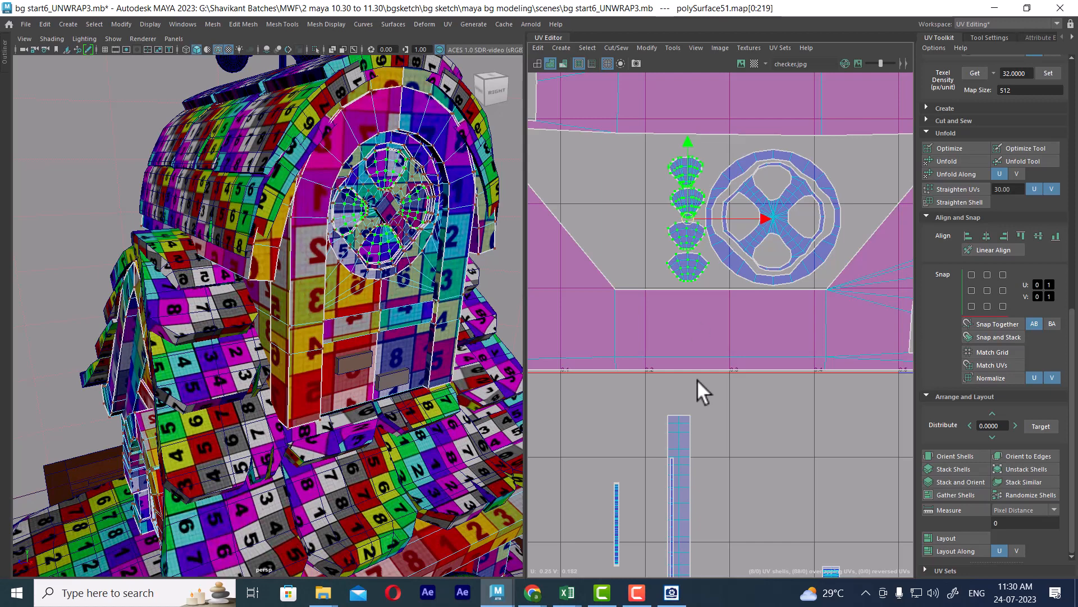
# - Move the short, densely divided strip shell to the side of the round frame opposite the glass panes
pyautogui.scroll(-2, 696, 379)
pyautogui.keyDown('alt'); pyautogui.moveTo(666, 419); pyautogui.dragTo(617, 327, button='middle'); pyautogui.keyUp('alt')
pyautogui.click(758, 456)
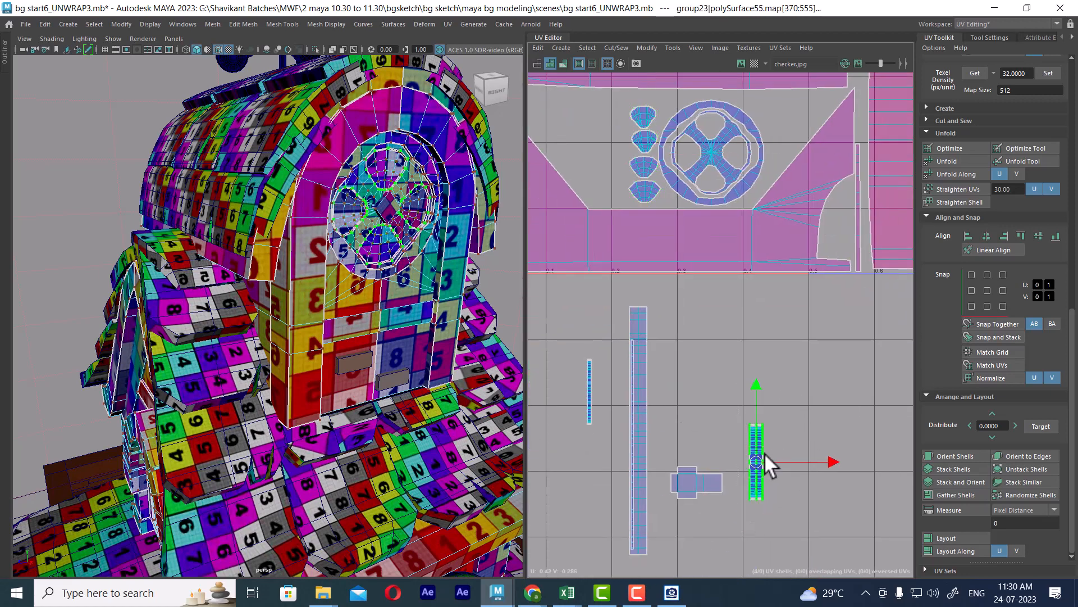
pyautogui.moveTo(764, 453); pyautogui.dragTo(779, 129)
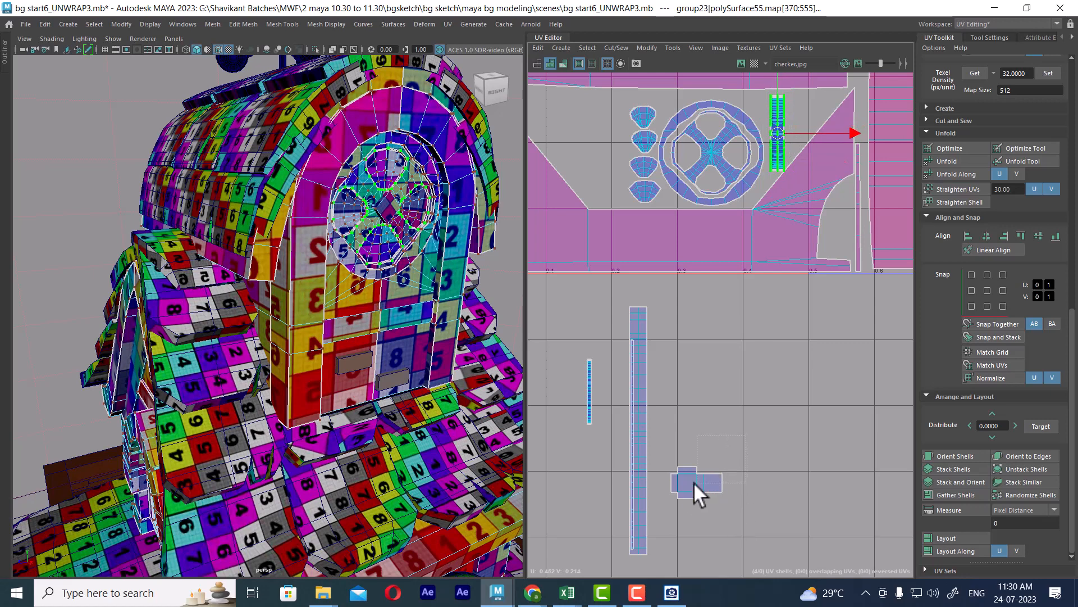
# - Move the cross-shaped window shell into the upper-left corner of the gap between the large wall shells
pyautogui.moveTo(693, 482); pyautogui.dragTo(697, 493)
pyautogui.keyDown('alt'); pyautogui.moveTo(697, 493); pyautogui.dragTo(726, 507, button='middle'); pyautogui.keyUp('alt')
pyautogui.moveTo(706, 517); pyautogui.dragTo(821, 133)
pyautogui.scroll(2, 821, 134)
pyautogui.keyDown('alt'); pyautogui.moveTo(828, 167); pyautogui.dragTo(785, 289, button='middle'); pyautogui.keyUp('alt')
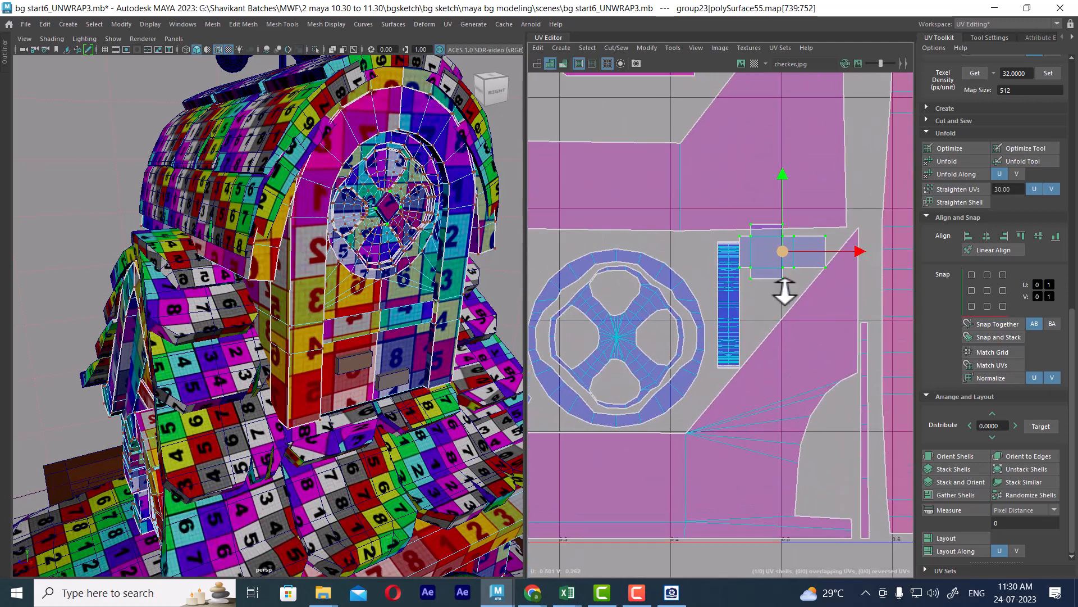
pyautogui.scroll(3, 770, 230)
pyautogui.moveTo(789, 255); pyautogui.dragTo(795, 249)
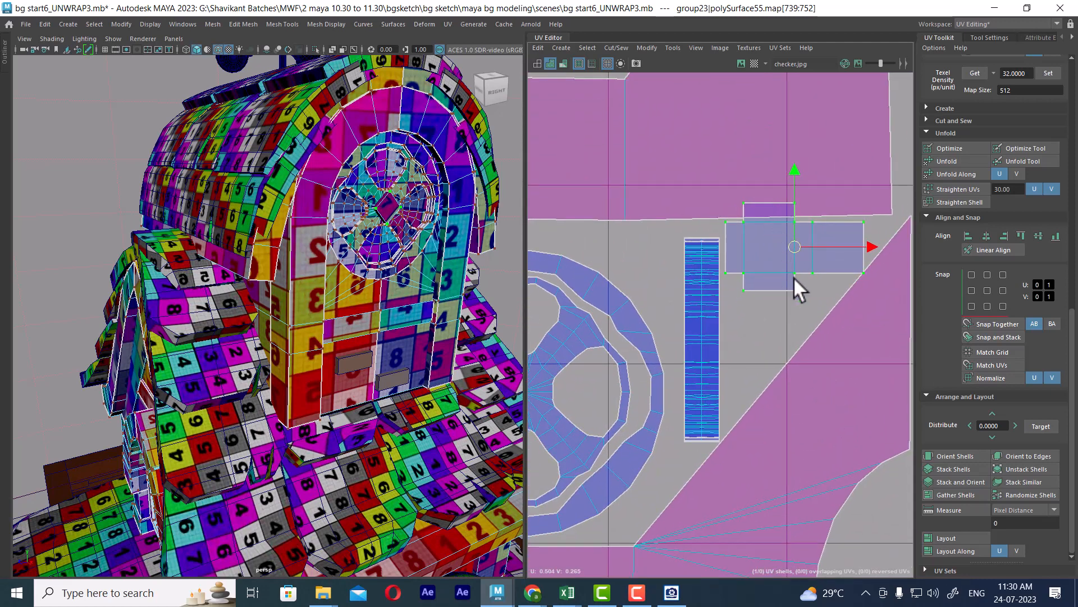
pyautogui.scroll(-5, 712, 257)
pyautogui.moveTo(821, 284); pyautogui.dragTo(561, 284)
pyautogui.keyDown('alt'); pyautogui.moveTo(560, 284); pyautogui.dragTo(706, 322, button='middle'); pyautogui.keyUp('alt')
pyautogui.moveTo(682, 299); pyautogui.dragTo(601, 288)
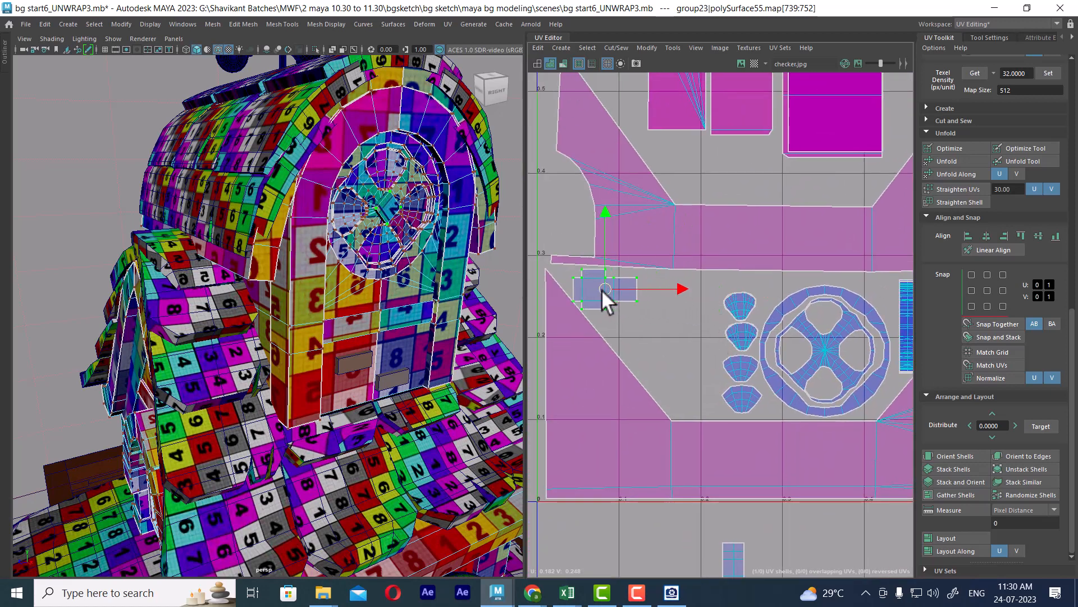
# - Move the thin short strip shell up into the gap directly beside the glass pane shells
pyautogui.scroll(-5, 601, 289)
pyautogui.keyDown('alt'); pyautogui.moveTo(602, 288); pyautogui.dragTo(628, 316, button='middle'); pyautogui.keyUp('alt')
pyautogui.keyDown('alt'); pyautogui.moveTo(675, 525); pyautogui.dragTo(642, 387, button='middle'); pyautogui.keyUp('alt')
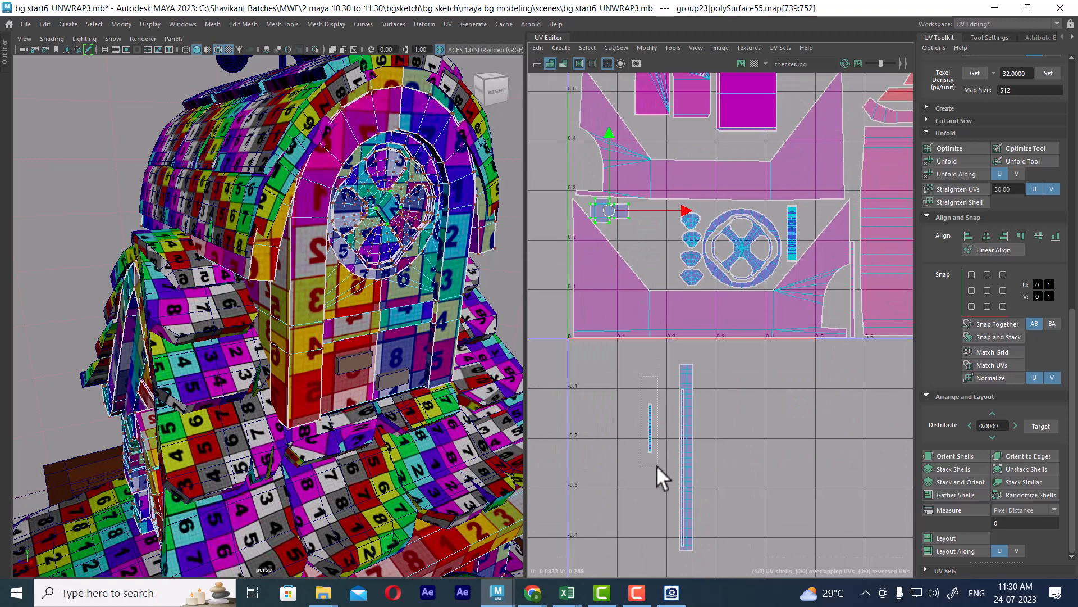
pyautogui.moveTo(656, 465); pyautogui.dragTo(683, 238)
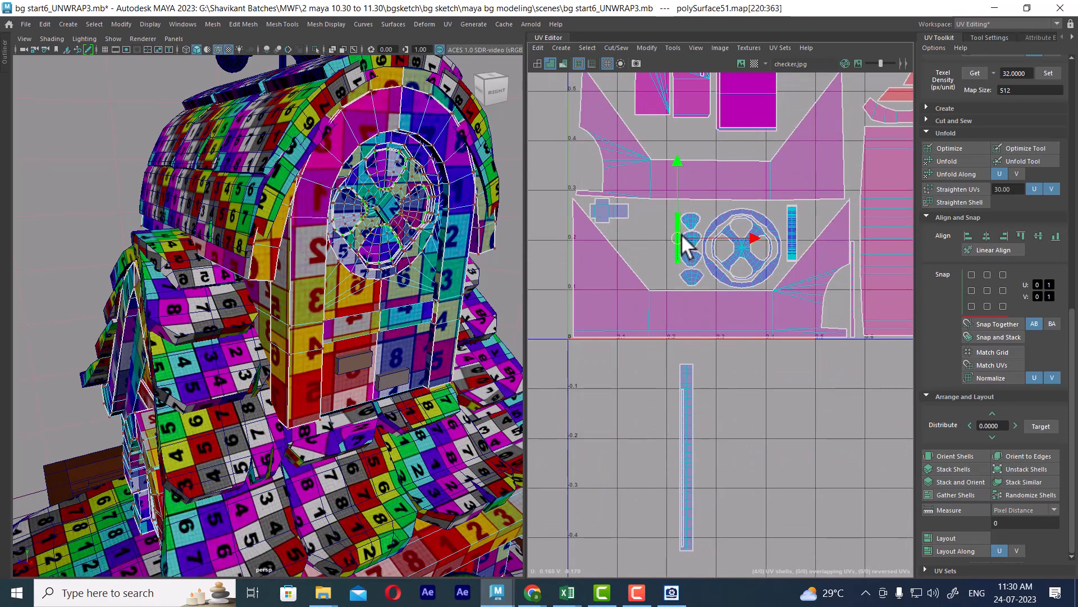
# - Select the long strip shell lying below the layout and move it up into the gap between the large wall shells
pyautogui.keyDown('alt'); pyautogui.moveTo(433, 249); pyautogui.dragTo(428, 339, button='right'); pyautogui.keyUp('alt')
pyautogui.keyDown('alt'); pyautogui.moveTo(428, 339); pyautogui.dragTo(321, 453, button='middle'); pyautogui.keyUp('alt')
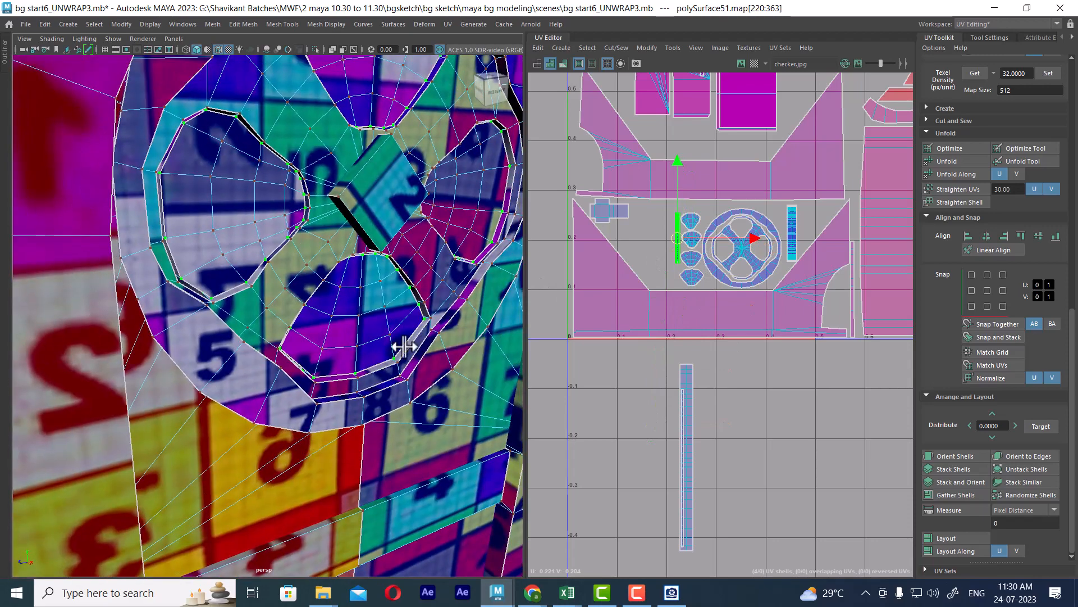
pyautogui.keyDown('alt'); pyautogui.moveTo(612, 276); pyautogui.dragTo(636, 327, button='middle'); pyautogui.keyUp('alt')
pyautogui.keyDown('alt'); pyautogui.moveTo(635, 327); pyautogui.dragTo(722, 316, button='right'); pyautogui.keyUp('alt')
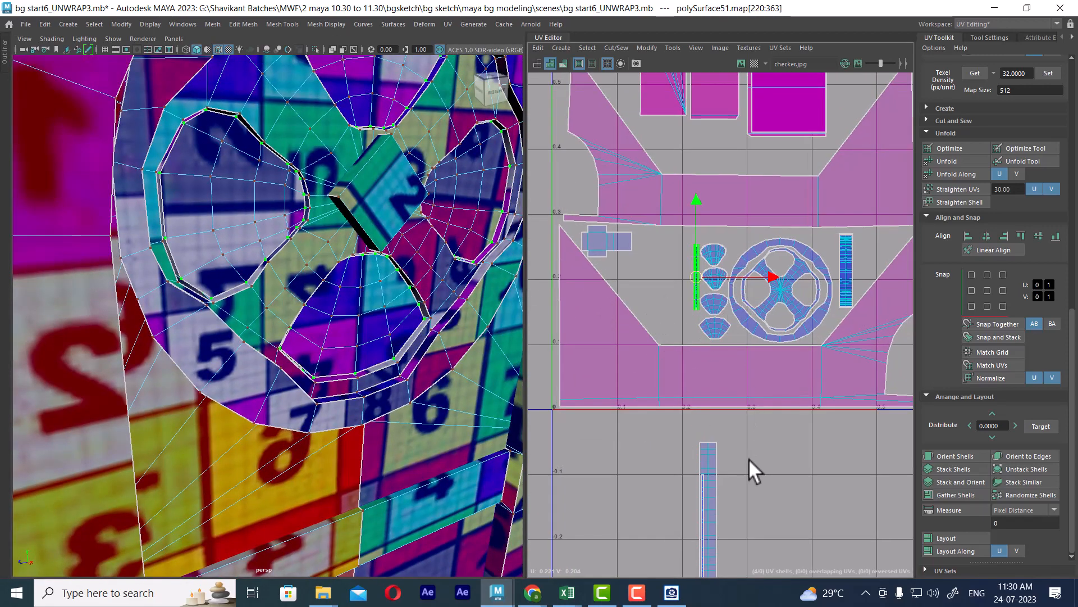
pyautogui.keyDown('alt'); pyautogui.moveTo(749, 458); pyautogui.dragTo(732, 343, button='right'); pyautogui.keyUp('alt')
pyautogui.moveTo(772, 370); pyautogui.dragTo(690, 566)
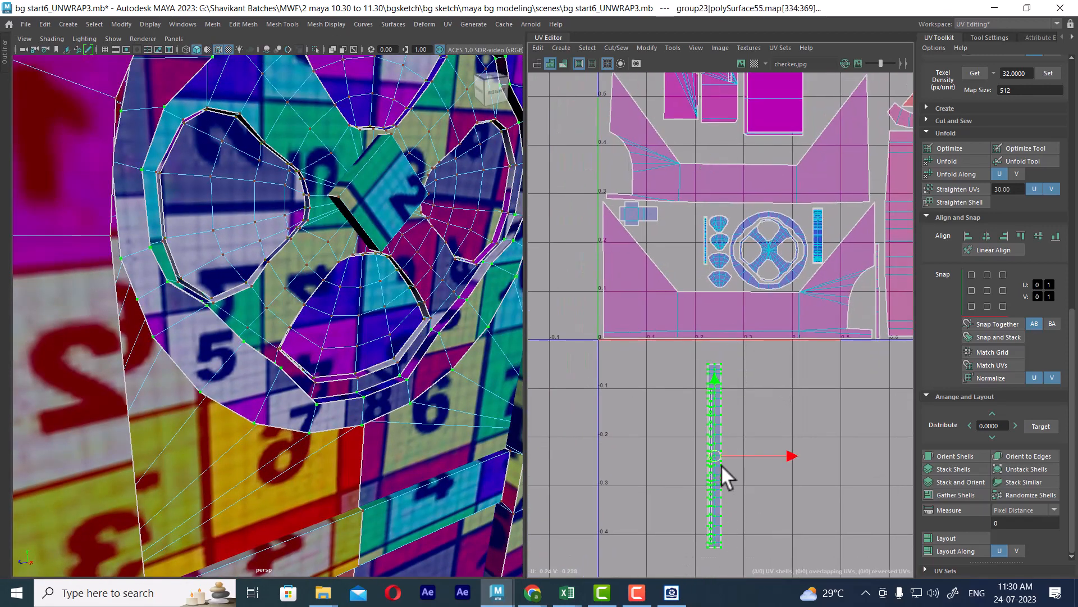
pyautogui.moveTo(722, 469); pyautogui.dragTo(692, 252)
# - Rotate the long strip shell 90 degrees and place it horizontally along the upper edge of the gap, above the round frame shell
pyautogui.keyDown('alt'); pyautogui.moveTo(494, 286); pyautogui.dragTo(400, 333); pyautogui.keyUp('alt')
pyautogui.keyDown('alt'); pyautogui.moveTo(749, 286); pyautogui.dragTo(736, 382, button='middle'); pyautogui.keyUp('alt')
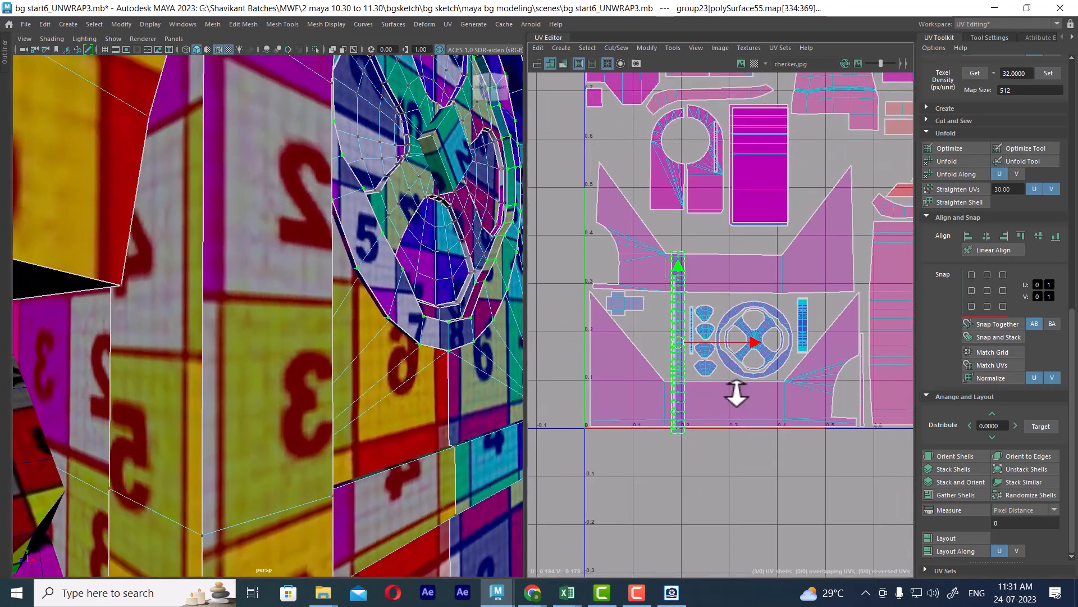
pyautogui.keyDown('alt'); pyautogui.moveTo(737, 391); pyautogui.dragTo(733, 373, button='right'); pyautogui.keyUp('alt')
pyautogui.keyDown('alt'); pyautogui.moveTo(733, 373); pyautogui.dragTo(678, 366, button='middle'); pyautogui.keyUp('alt')
pyautogui.keyDown('alt'); pyautogui.moveTo(679, 366); pyautogui.dragTo(678, 396, button='right'); pyautogui.keyUp('alt')
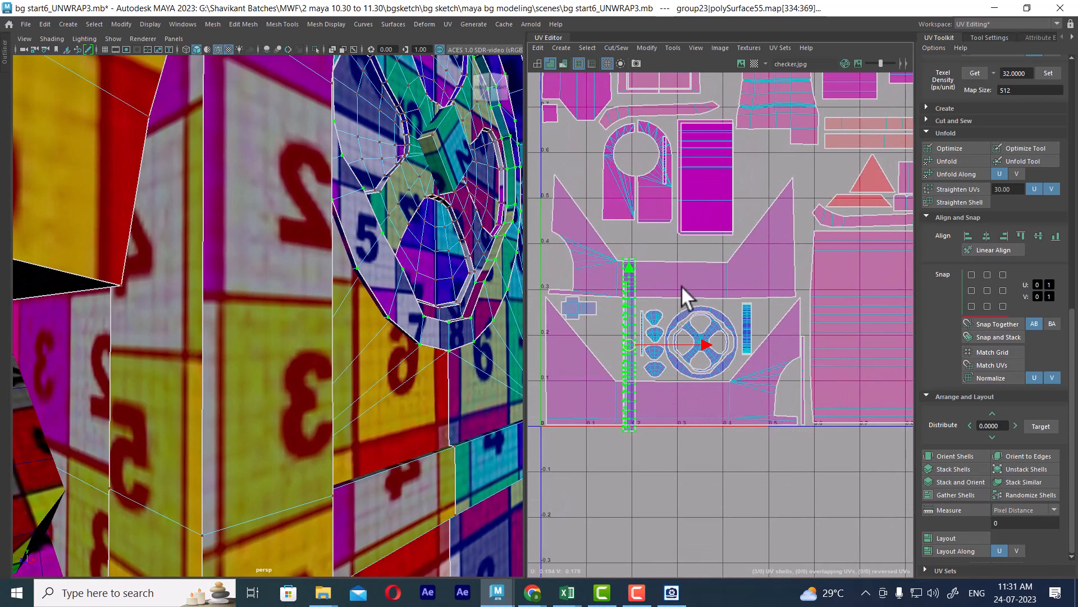
pyautogui.scroll(3, 1026, 364)
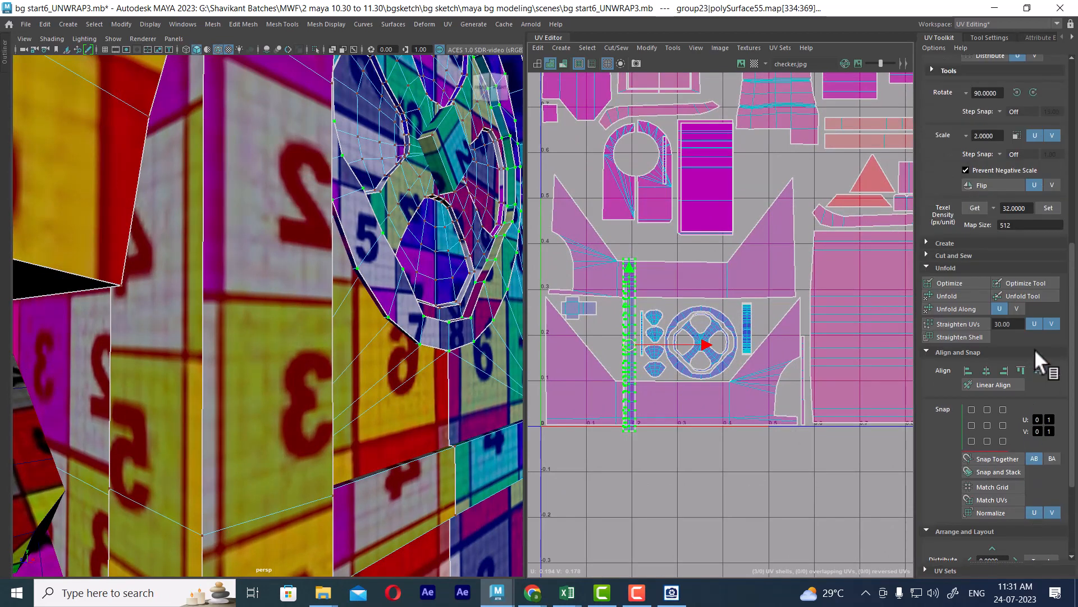
pyautogui.scroll(3, 1023, 412)
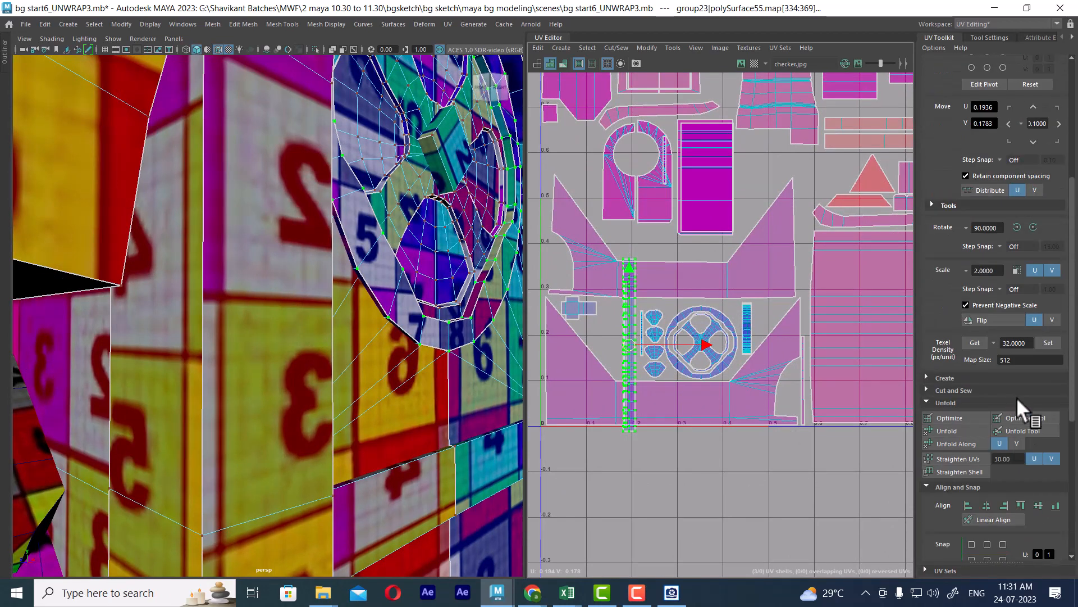
pyautogui.click(1017, 228)
pyautogui.scroll(2, 636, 393)
pyautogui.moveTo(650, 337); pyautogui.dragTo(689, 286)
pyautogui.scroll(2, 703, 306)
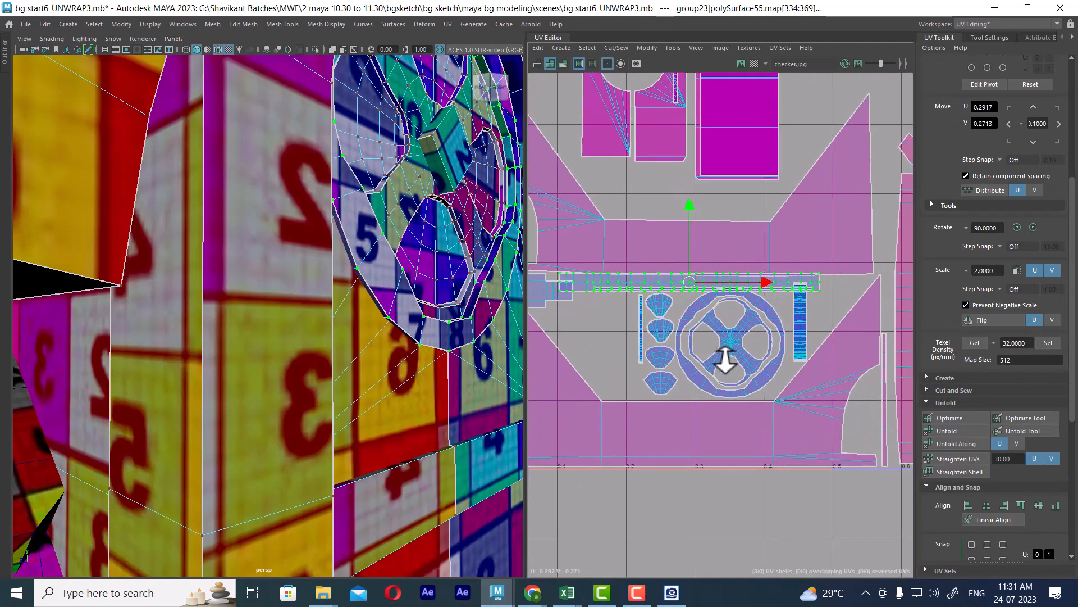
# - Scale the long strip shell down uniformly and shift it along the gap's upper edge, close to the cross-shaped shell
pyautogui.keyDown('alt'); pyautogui.moveTo(703, 344); pyautogui.dragTo(711, 351, button='middle'); pyautogui.keyUp('alt')
pyautogui.keyDown('alt'); pyautogui.moveTo(473, 308); pyautogui.dragTo(388, 393); pyautogui.keyUp('alt')
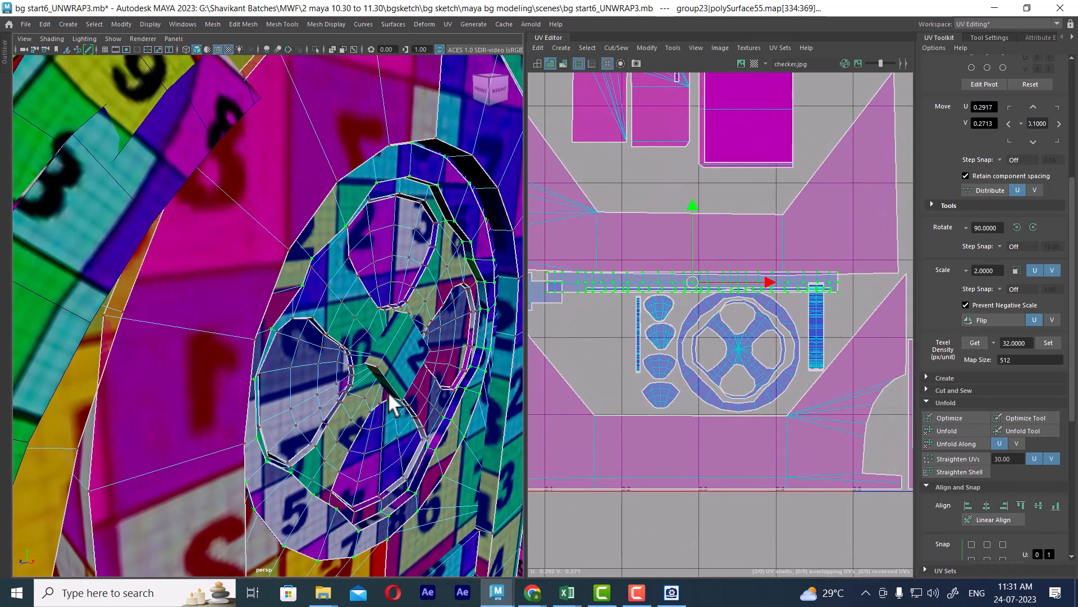
pyautogui.scroll(1, 750, 400)
pyautogui.keyDown('alt'); pyautogui.moveTo(688, 313); pyautogui.dragTo(703, 326, button='middle'); pyautogui.keyUp('alt')
pyautogui.press('r')
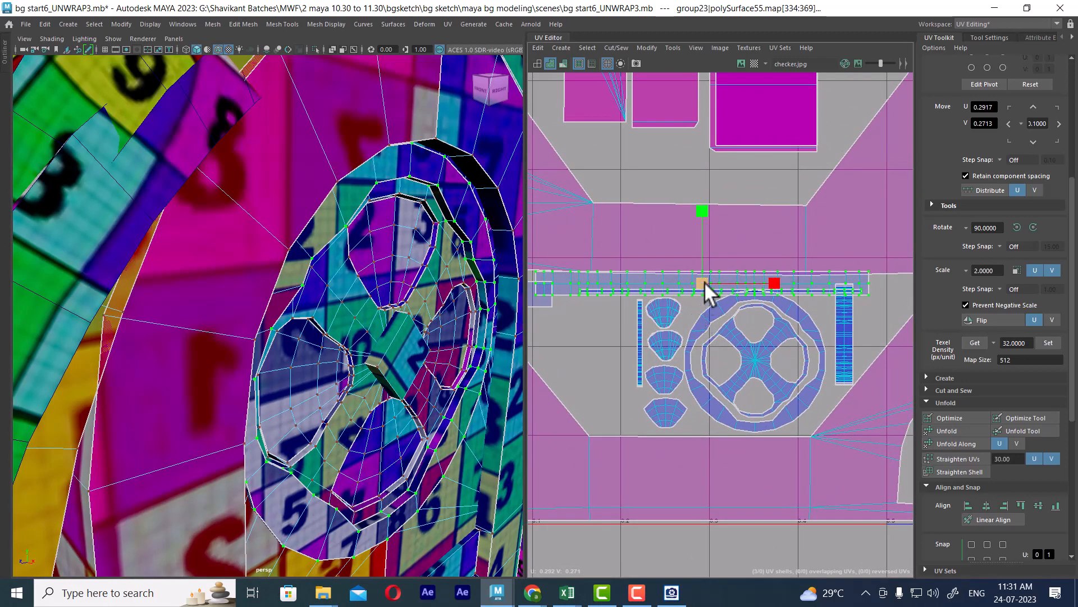
pyautogui.moveTo(703, 283); pyautogui.dragTo(685, 299)
pyautogui.press('w')
pyautogui.scroll(2, 708, 275)
pyautogui.scroll(2, 698, 275)
pyautogui.scroll(-3, 683, 298)
pyautogui.keyDown('alt'); pyautogui.moveTo(670, 254); pyautogui.dragTo(742, 258, button='middle'); pyautogui.keyUp('alt')
pyautogui.scroll(-1, 789, 354)
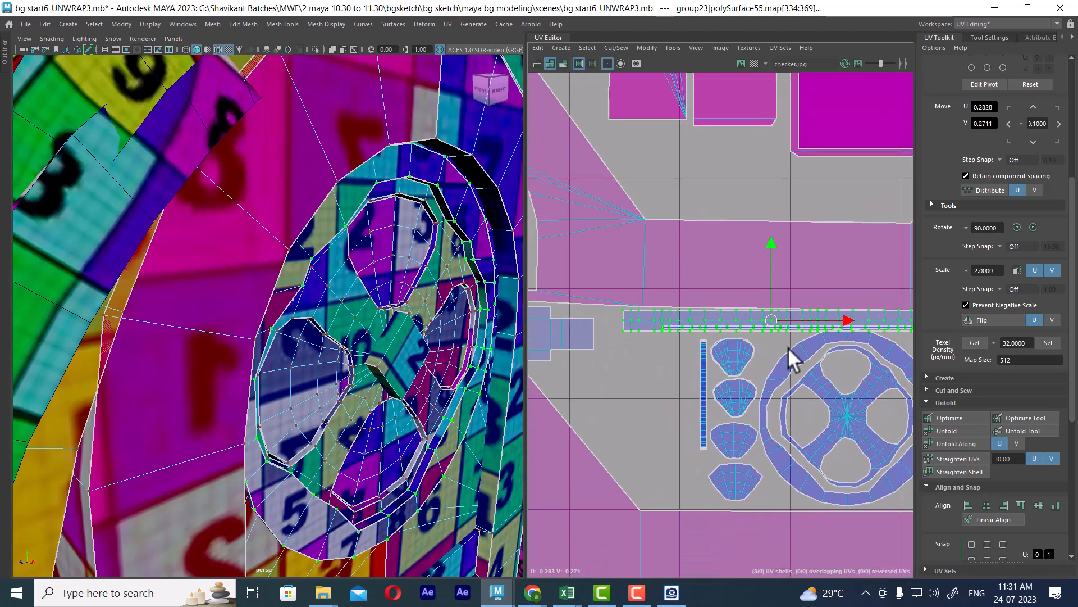
pyautogui.moveTo(772, 323); pyautogui.dragTo(749, 322)
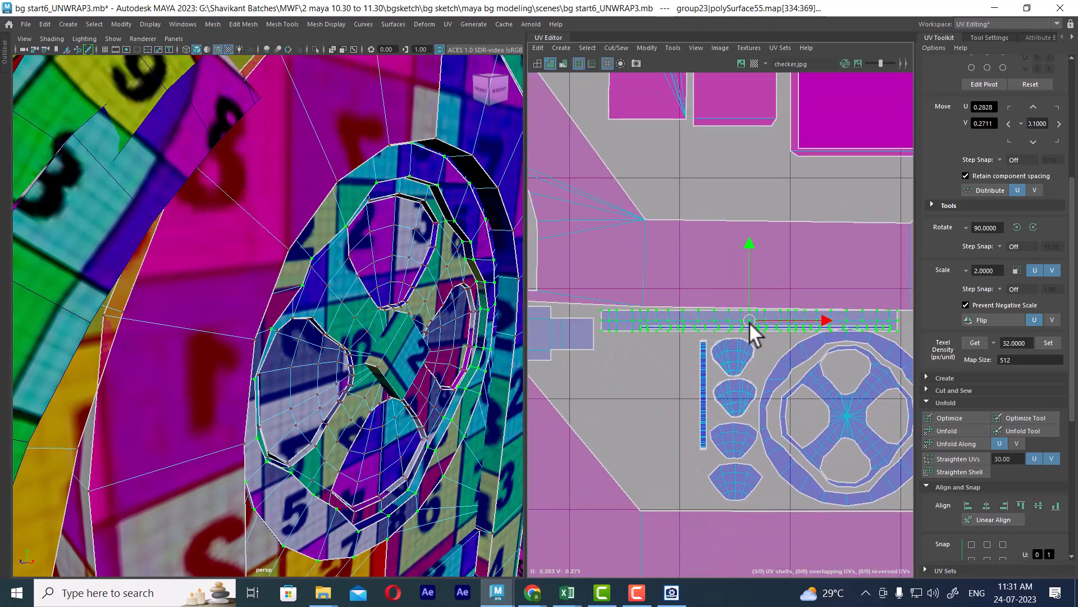
# - Select the round frame shell and nudge it slightly down, away from the long strip shell
pyautogui.keyDown('alt'); pyautogui.moveTo(781, 379); pyautogui.dragTo(697, 300, button='middle'); pyautogui.keyUp('alt')
pyautogui.click(705, 385)
pyautogui.moveTo(705, 385); pyautogui.dragTo(756, 396, button='right')
pyautogui.moveTo(764, 335); pyautogui.dragTo(763, 341)
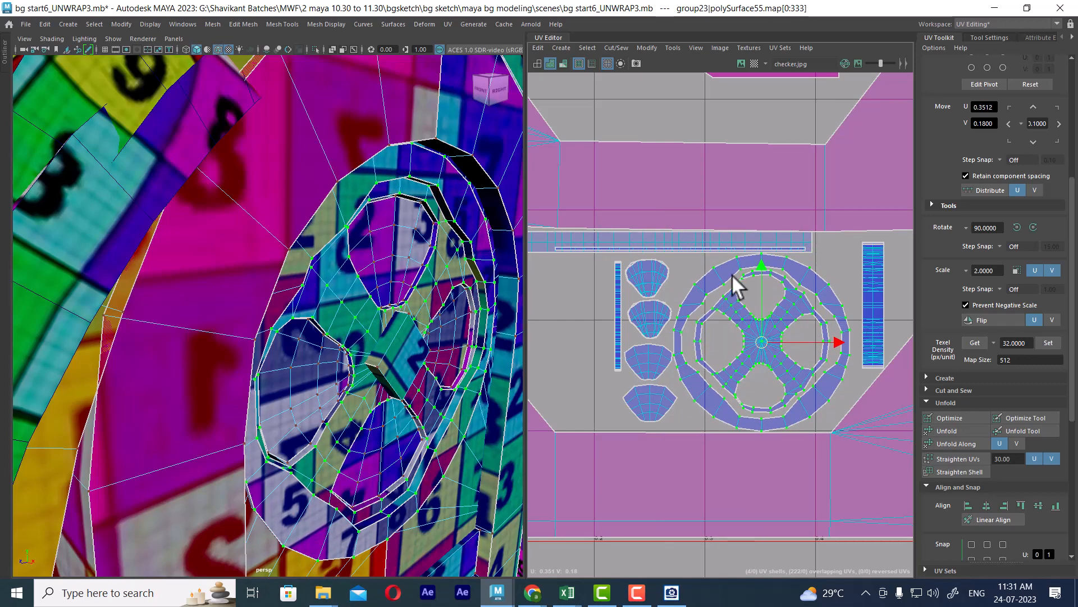
# - Examine the whole UV layout and the arched wall shell for free space that could hold the round window shells
pyautogui.scroll(3, 734, 284)
pyautogui.keyDown('alt'); pyautogui.moveTo(824, 379); pyautogui.dragTo(664, 218, button='right'); pyautogui.keyUp('alt')
pyautogui.keyDown('alt'); pyautogui.moveTo(690, 298); pyautogui.dragTo(705, 284, button='middle'); pyautogui.keyUp('alt')
pyautogui.keyDown('alt'); pyautogui.moveTo(704, 284); pyautogui.dragTo(685, 272, button='right'); pyautogui.keyUp('alt')
pyautogui.keyDown('alt'); pyautogui.moveTo(721, 306); pyautogui.dragTo(646, 242, button='right'); pyautogui.keyUp('alt')
pyautogui.keyDown('alt'); pyautogui.moveTo(705, 311); pyautogui.dragTo(646, 271, button='middle'); pyautogui.keyUp('alt')
pyautogui.keyDown('alt'); pyautogui.moveTo(681, 287); pyautogui.dragTo(689, 292, button='right'); pyautogui.keyUp('alt')
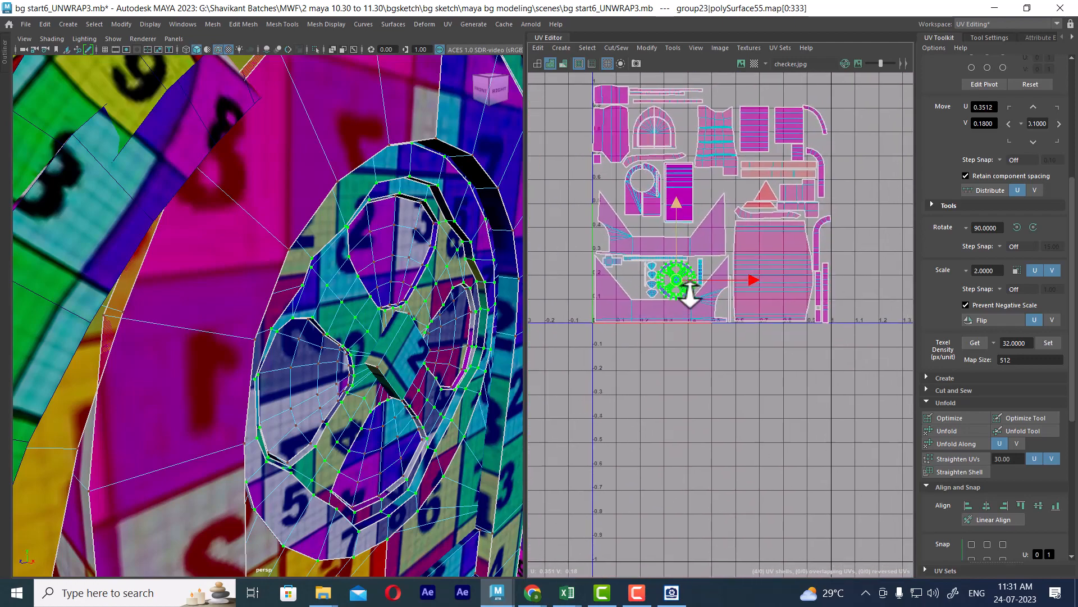
pyautogui.keyDown('alt'); pyautogui.moveTo(686, 271); pyautogui.dragTo(672, 294, button='middle'); pyautogui.keyUp('alt')
pyautogui.keyDown('alt'); pyautogui.moveTo(671, 294); pyautogui.dragTo(678, 298, button='right'); pyautogui.keyUp('alt')
pyautogui.scroll(2, 677, 296)
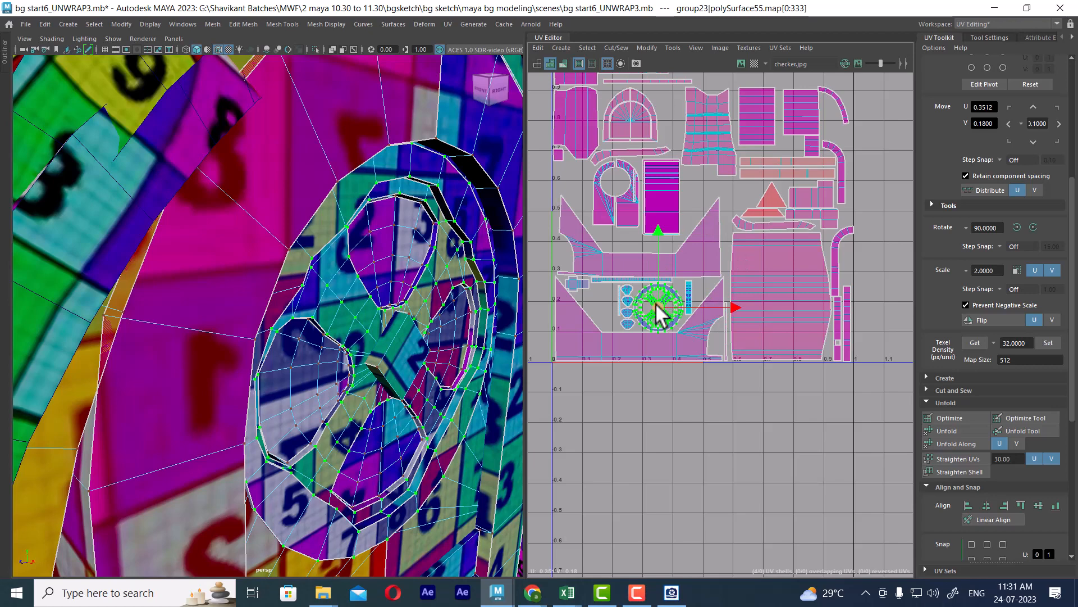
pyautogui.keyDown('alt'); pyautogui.moveTo(640, 258); pyautogui.dragTo(729, 315, button='right'); pyautogui.keyUp('alt')
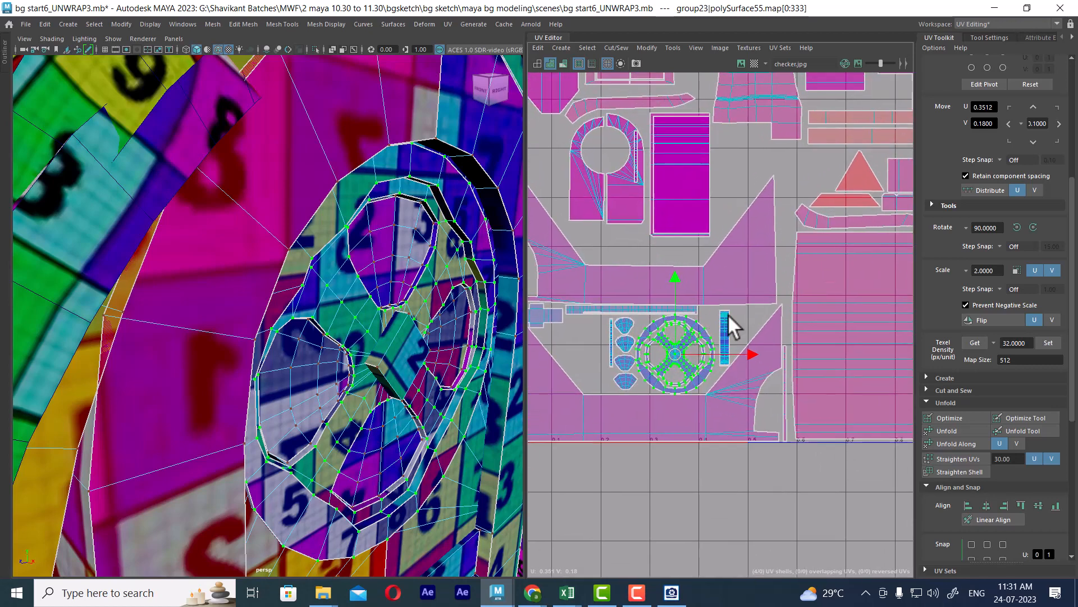
pyautogui.keyDown('alt'); pyautogui.moveTo(643, 204); pyautogui.dragTo(688, 272, button='right'); pyautogui.keyUp('alt')
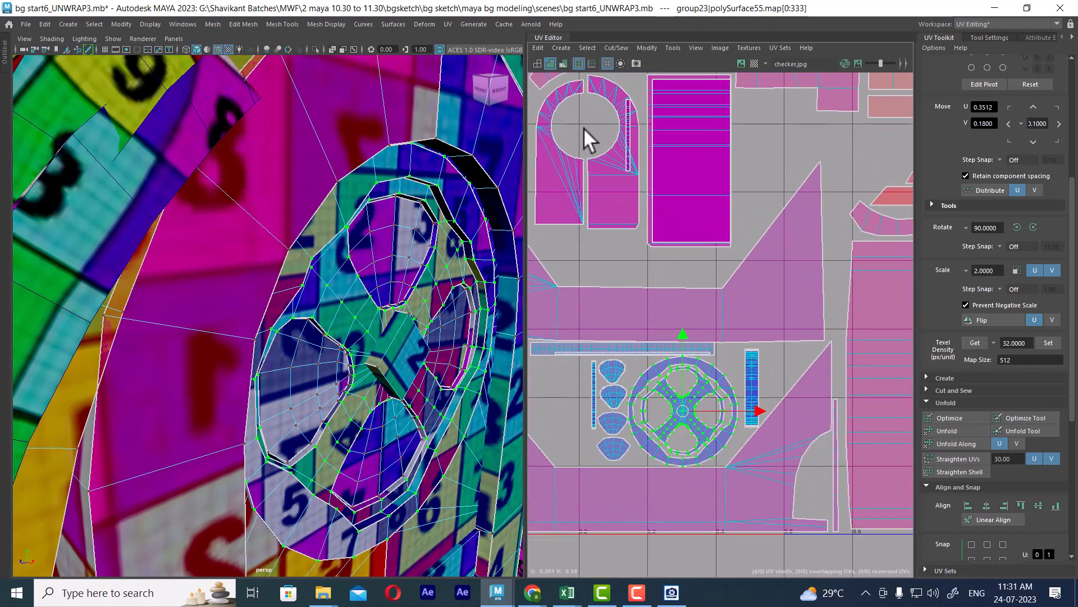
pyautogui.keyDown('alt'); pyautogui.moveTo(730, 355); pyautogui.dragTo(642, 266, button='right'); pyautogui.keyUp('alt')
pyautogui.keyDown('alt'); pyautogui.moveTo(642, 266); pyautogui.dragTo(680, 251, button='middle'); pyautogui.keyUp('alt')
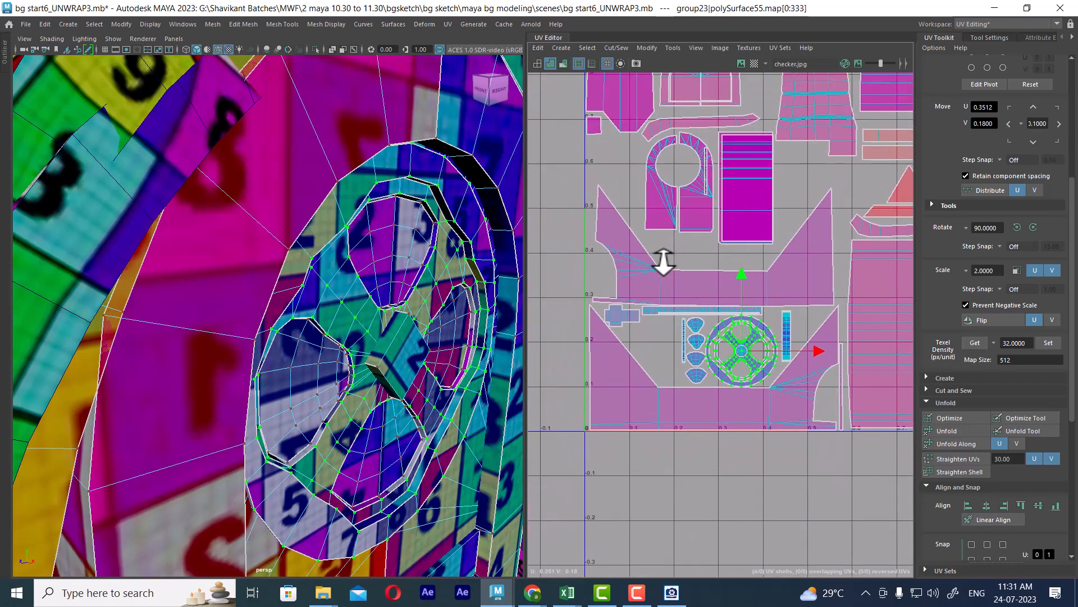
pyautogui.keyDown('alt'); pyautogui.moveTo(663, 259); pyautogui.dragTo(659, 271, button='right'); pyautogui.keyUp('alt')
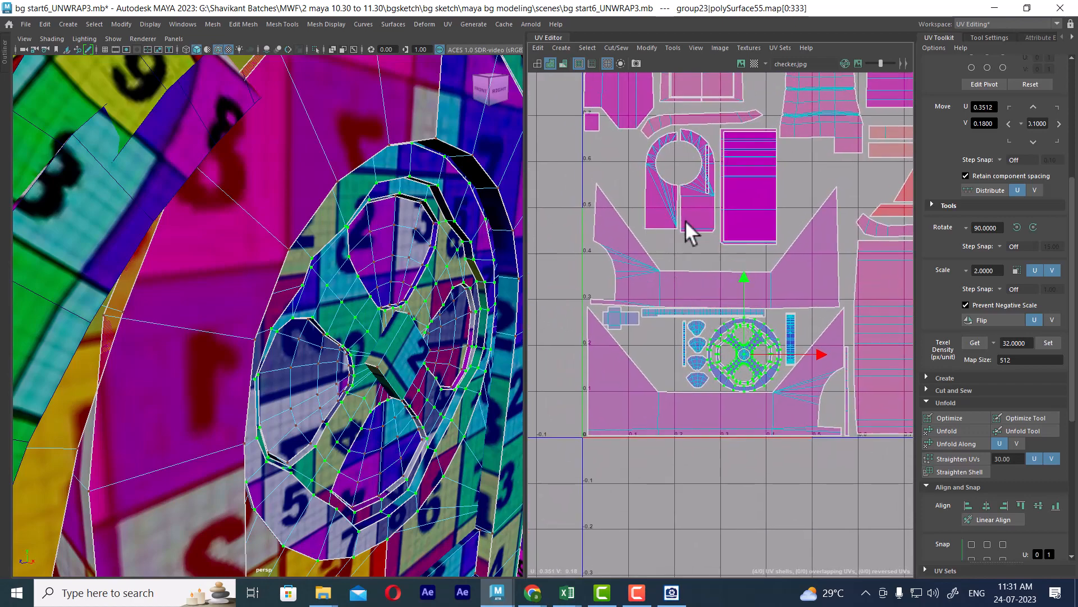
# - Try the round frame shell in the arched wall shell's circular opening, undo the move, and select a tower front face to identify its UVs
pyautogui.moveTo(738, 372); pyautogui.dragTo(678, 160)
pyautogui.hotkey('ctrl', 'z')
pyautogui.keyDown('alt'); pyautogui.moveTo(447, 324); pyautogui.dragTo(349, 291, button='right'); pyautogui.keyUp('alt')
pyautogui.keyDown('alt'); pyautogui.moveTo(348, 292); pyautogui.dragTo(292, 434); pyautogui.keyUp('alt')
pyautogui.keyDown('alt'); pyautogui.moveTo(292, 436); pyautogui.dragTo(288, 464, button='right'); pyautogui.keyUp('alt')
pyautogui.keyDown('alt'); pyautogui.moveTo(288, 464); pyautogui.dragTo(318, 359, button='middle'); pyautogui.keyUp('alt')
pyautogui.moveTo(345, 253); pyautogui.dragTo(346, 300, button='right')
pyautogui.click(334, 327)
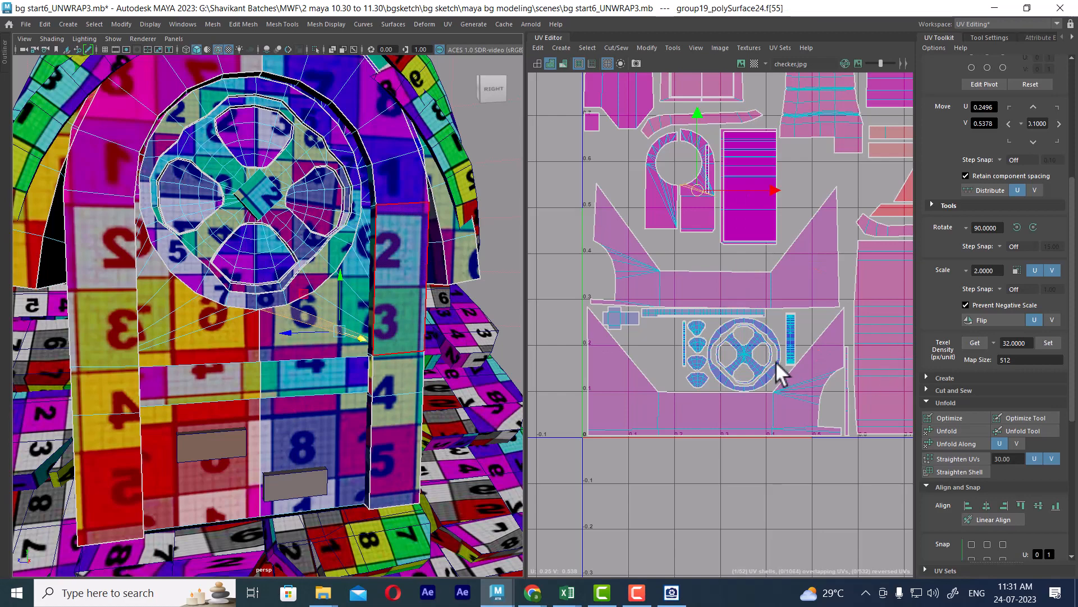
# - Select the round frame shell again and move it over the circular opening of the arched wall shell
pyautogui.moveTo(742, 348); pyautogui.dragTo(815, 385, button='right')
pyautogui.click(728, 372)
pyautogui.scroll(1, 741, 361)
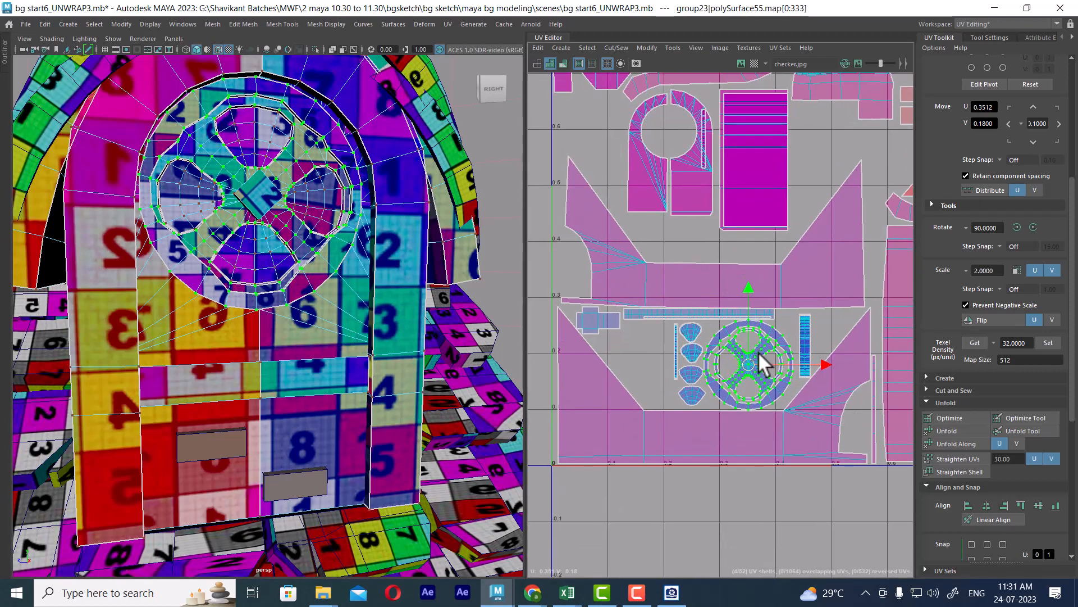
pyautogui.moveTo(758, 361); pyautogui.dragTo(671, 132)
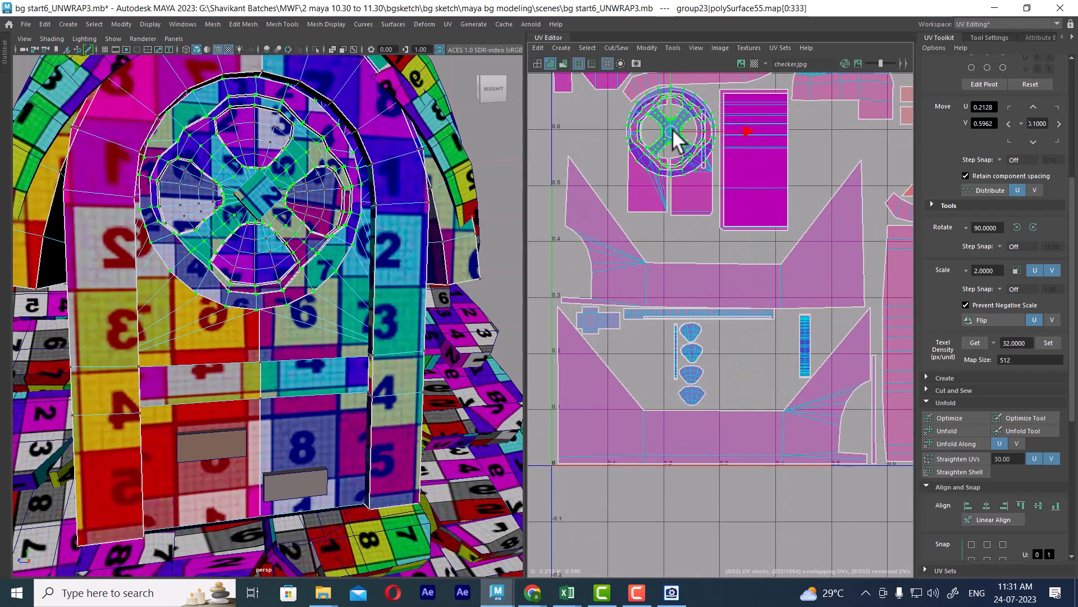
# - Scale the round frame shell down uniformly and center it so it fits inside the arched shell's circular opening
pyautogui.scroll(3, 671, 132)
pyautogui.keyDown('alt'); pyautogui.moveTo(702, 189); pyautogui.dragTo(752, 305, button='middle'); pyautogui.keyUp('alt')
pyautogui.scroll(3, 754, 306)
pyautogui.press('r')
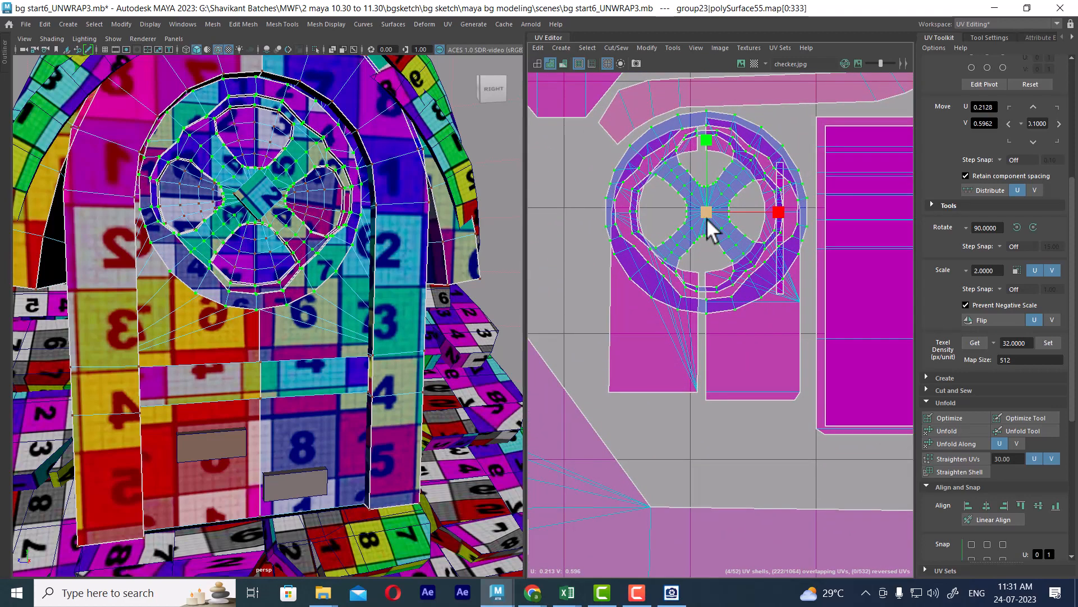
pyautogui.moveTo(706, 212)
pyautogui.mouseDown()
pyautogui.moveTo(676, 235)
pyautogui.moveTo(703, 209)
pyautogui.mouseUp()
pyautogui.press('w')
pyautogui.scroll(-5, 724, 268)
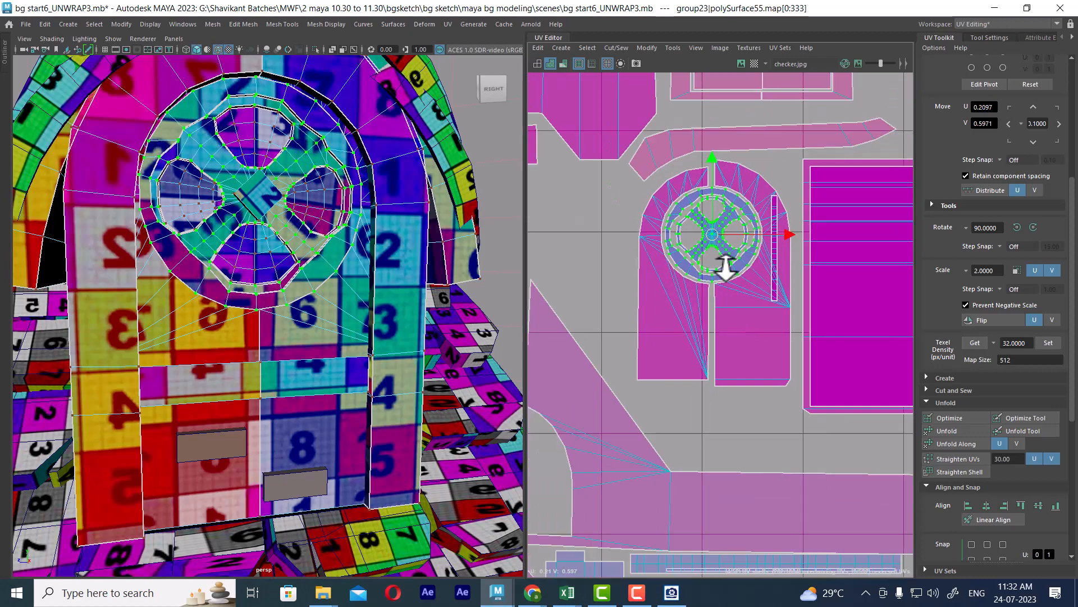
# - Select the long strip shell and move it up to just beneath the arched and tall rectangular wall shells
pyautogui.keyDown('alt'); pyautogui.moveTo(724, 267); pyautogui.dragTo(747, 228, button='middle'); pyautogui.keyUp('alt')
pyautogui.scroll(1, 763, 274)
pyautogui.scroll(1, 764, 274)
pyautogui.keyDown('alt'); pyautogui.moveTo(775, 378); pyautogui.dragTo(763, 310, button='middle'); pyautogui.keyUp('alt')
pyautogui.scroll(-4, 779, 386)
pyautogui.keyDown('alt'); pyautogui.moveTo(788, 350); pyautogui.dragTo(775, 392, button='middle'); pyautogui.keyUp('alt')
pyautogui.scroll(4, 760, 365)
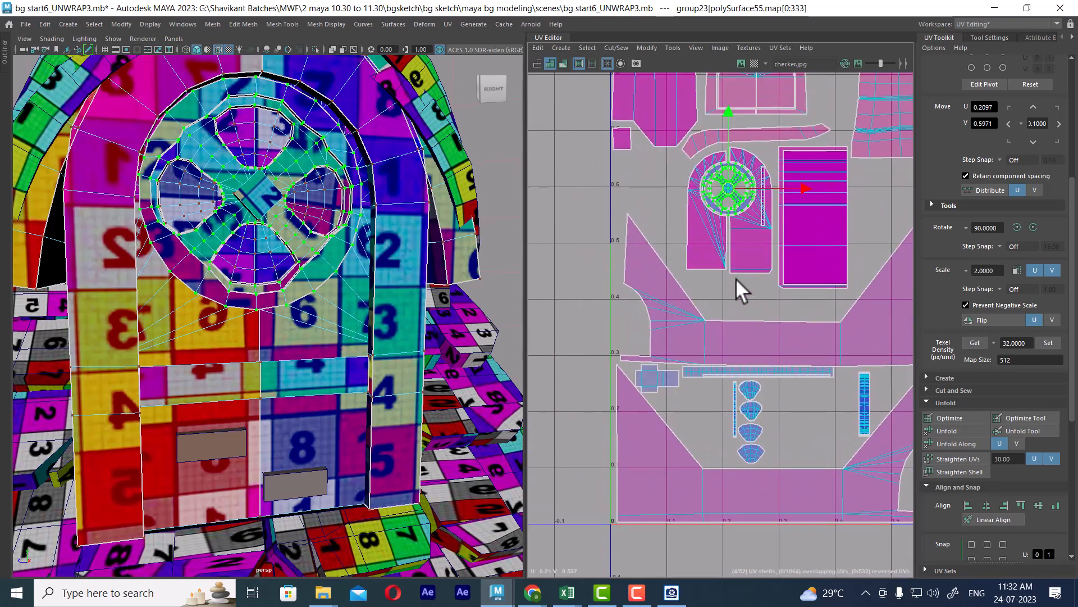
pyautogui.keyDown('alt'); pyautogui.moveTo(730, 278); pyautogui.dragTo(712, 309, button='middle'); pyautogui.keyUp('alt')
pyautogui.keyDown('alt'); pyautogui.moveTo(779, 397); pyautogui.dragTo(741, 297, button='middle'); pyautogui.keyUp('alt')
pyautogui.keyDown('alt'); pyautogui.moveTo(741, 297); pyautogui.dragTo(796, 364, button='right'); pyautogui.keyUp('alt')
pyautogui.moveTo(775, 299); pyautogui.dragTo(816, 298, button='right')
pyautogui.moveTo(813, 284); pyautogui.dragTo(770, 312)
pyautogui.moveTo(770, 311); pyautogui.dragTo(722, 299, button='right')
pyautogui.moveTo(716, 181); pyautogui.dragTo(713, 168)
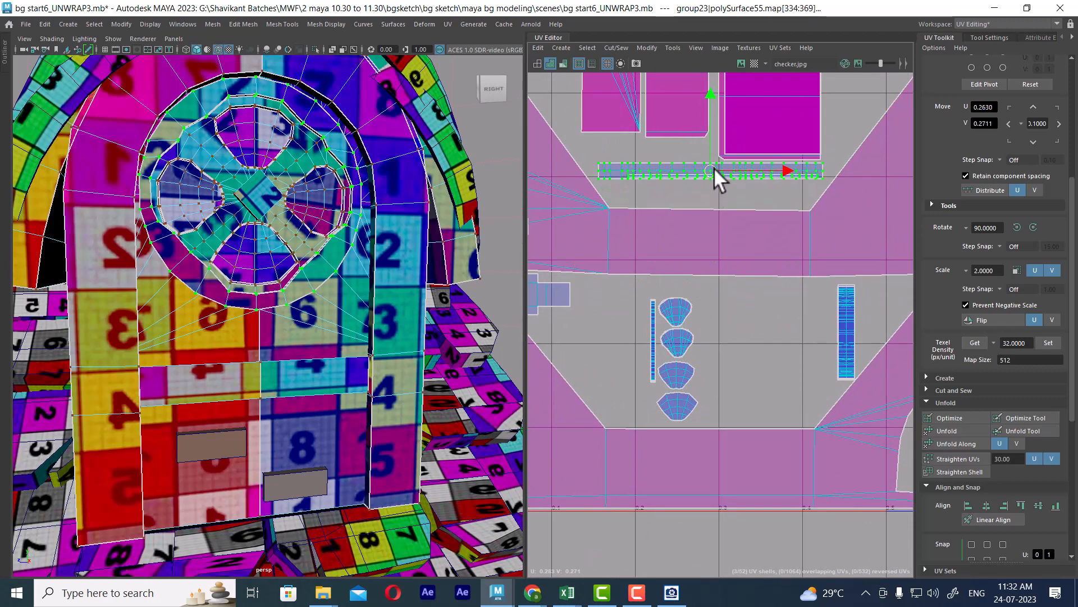
# - Turn the short, densely divided strip shell horizontal and place it between the arched wall shell and the long strip
pyautogui.click(852, 361)
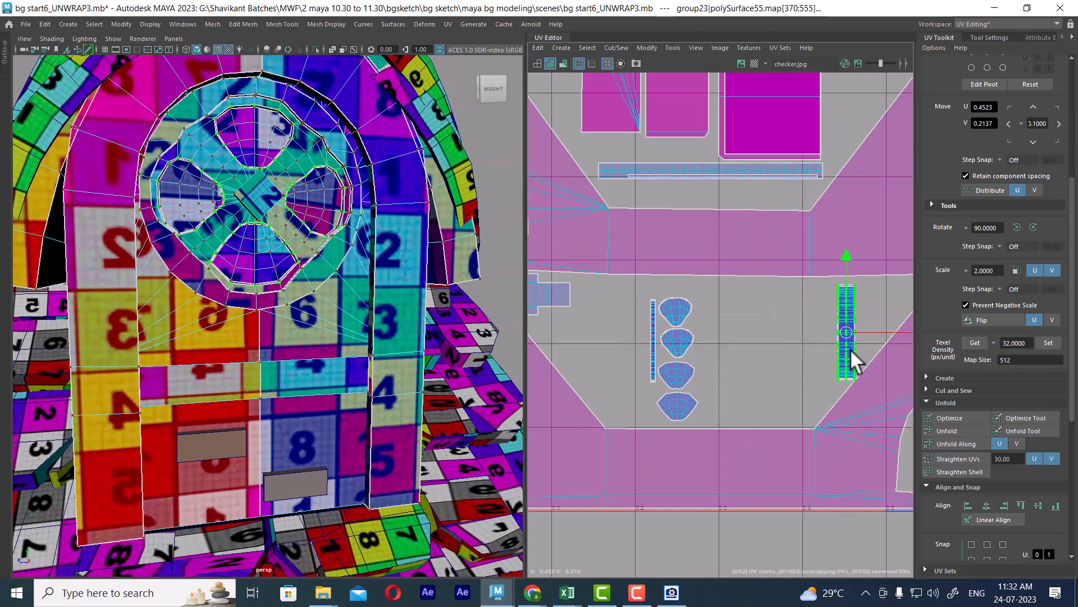
pyautogui.moveTo(852, 361); pyautogui.dragTo(685, 180)
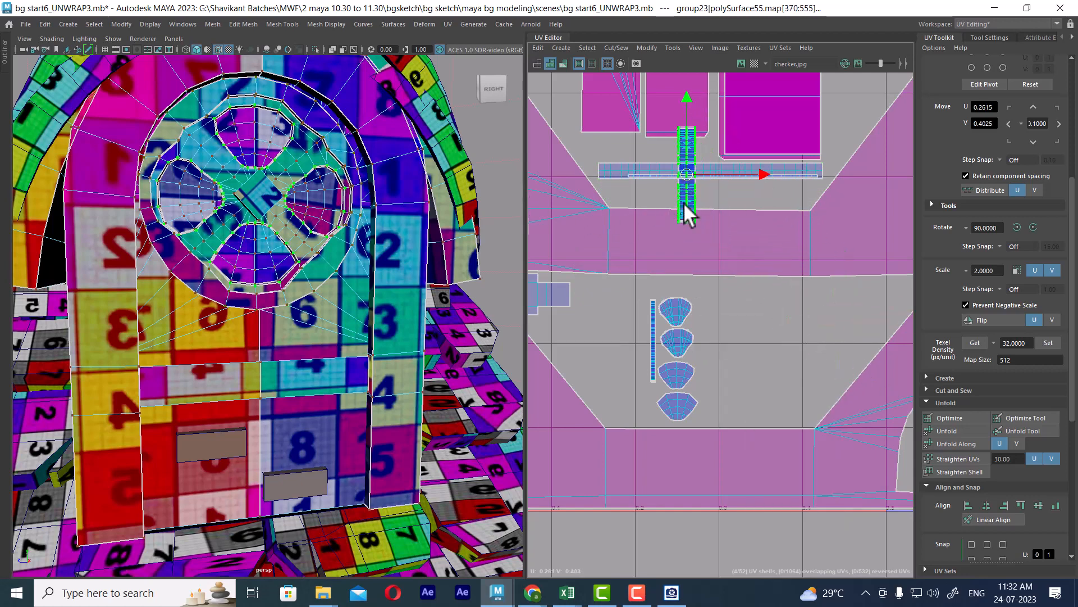
pyautogui.keyDown('shift'); pyautogui.moveTo(717, 167); pyautogui.dragTo(624, 200, button='right'); pyautogui.keyUp('shift')
pyautogui.moveTo(688, 171); pyautogui.dragTo(665, 147)
# - Select the four glass pane shells with the thin short strip and move them into the free space beside the arched wall shell
pyautogui.scroll(-2, 720, 347)
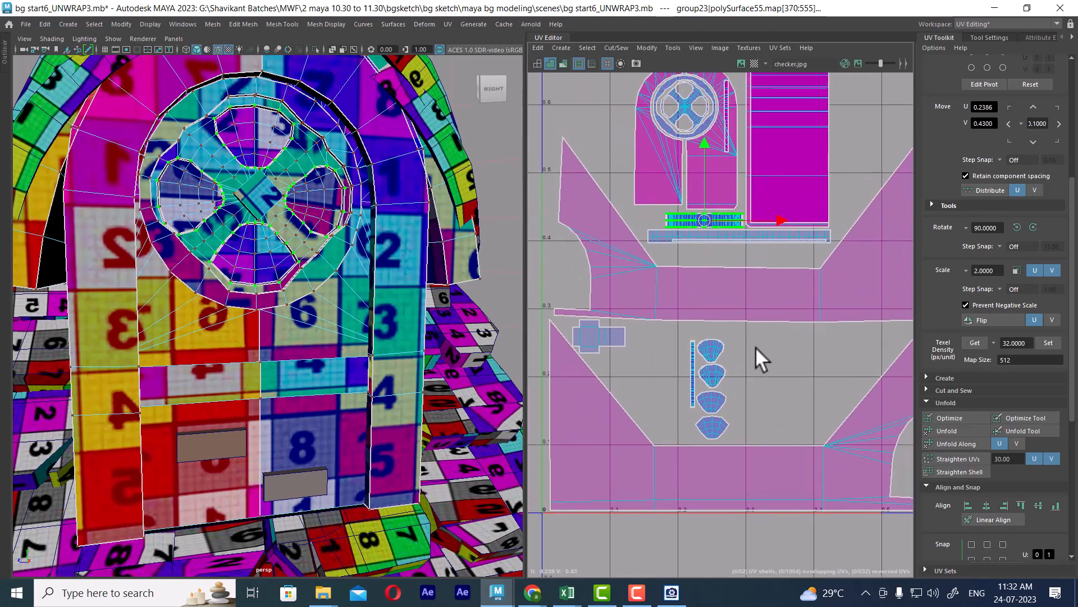
pyautogui.moveTo(751, 329); pyautogui.dragTo(672, 423)
pyautogui.keyDown('ctrl'); pyautogui.moveTo(684, 383); pyautogui.dragTo(736, 413, button='right'); pyautogui.keyUp('ctrl')
pyautogui.moveTo(713, 390); pyautogui.dragTo(613, 120)
pyautogui.keyDown('alt'); pyautogui.moveTo(614, 125); pyautogui.dragTo(645, 250, button='middle'); pyautogui.keyUp('alt')
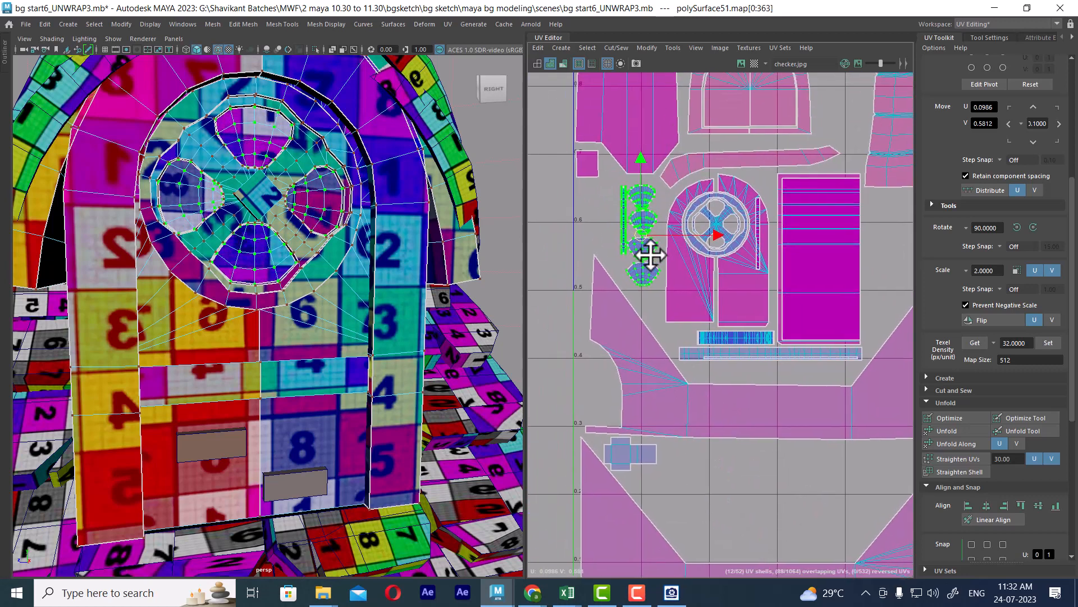
pyautogui.moveTo(643, 230); pyautogui.dragTo(648, 229)
# - Move the cross-shaped window shell up beside the thin strip and the column of glass pane shells
pyautogui.keyDown('alt'); pyautogui.moveTo(649, 373); pyautogui.dragTo(663, 330, button='middle'); pyautogui.keyUp('alt')
pyautogui.scroll(1, 678, 414)
pyautogui.click(668, 416)
pyautogui.moveTo(666, 416); pyautogui.dragTo(612, 117)
pyautogui.keyDown('alt'); pyautogui.moveTo(658, 206); pyautogui.dragTo(665, 359, button='middle'); pyautogui.keyUp('alt')
pyautogui.scroll(-2, 669, 357)
pyautogui.keyDown('alt'); pyautogui.moveTo(704, 275); pyautogui.dragTo(619, 262, button='middle'); pyautogui.keyUp('alt')
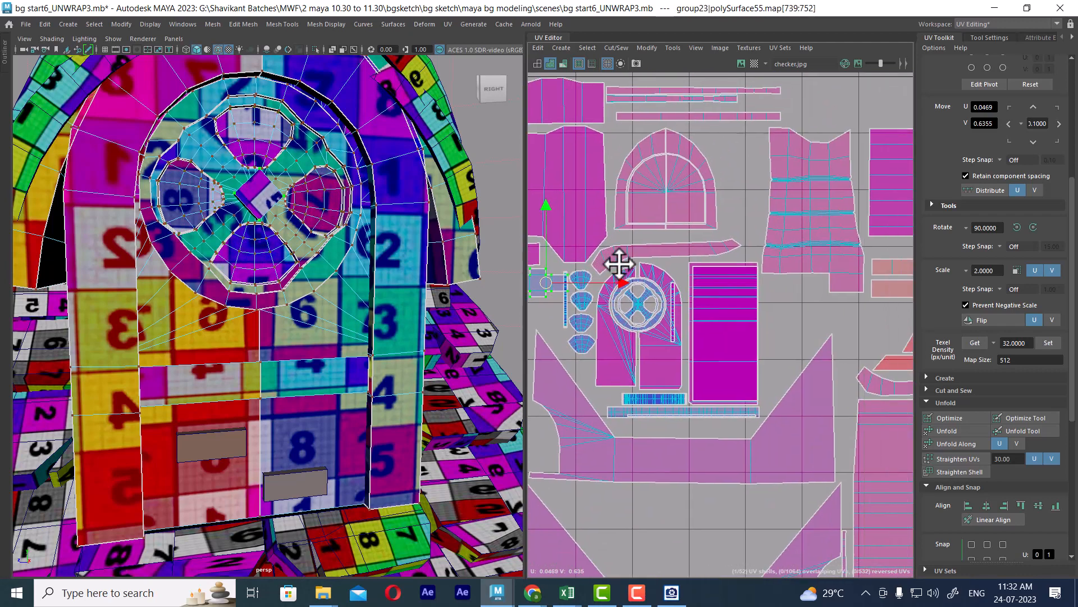
pyautogui.moveTo(545, 283)
pyautogui.mouseDown()
pyautogui.moveTo(684, 284)
pyautogui.moveTo(708, 261)
pyautogui.moveTo(592, 307)
pyautogui.moveTo(554, 295)
pyautogui.mouseUp()
# - Move the cross-shaped window shell across the layout into the free gap on the far side of the tall rectangular wall shell
pyautogui.keyDown('alt'); pyautogui.moveTo(617, 309); pyautogui.dragTo(729, 309, button='middle'); pyautogui.keyUp('alt')
pyautogui.scroll(2, 729, 309)
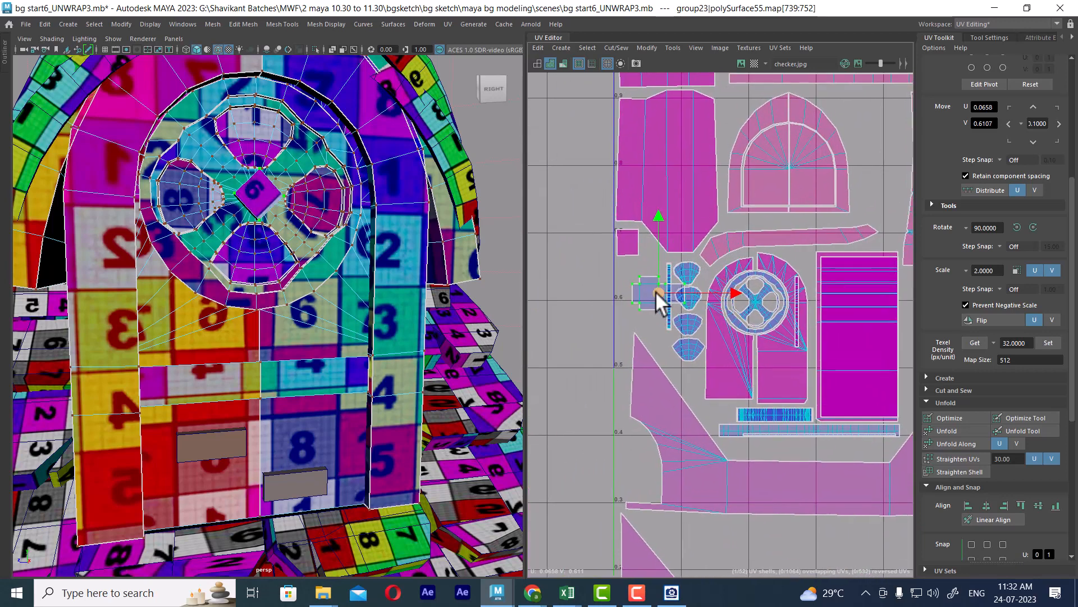
pyautogui.moveTo(656, 291); pyautogui.dragTo(816, 380)
pyautogui.keyDown('alt'); pyautogui.moveTo(815, 380); pyautogui.dragTo(711, 386, button='middle'); pyautogui.keyUp('alt')
pyautogui.moveTo(706, 389); pyautogui.dragTo(824, 285)
# - Examine the packed UV layout and compare the checker scale on the round window, tower and roof in the model
pyautogui.keyDown('alt'); pyautogui.moveTo(824, 345); pyautogui.dragTo(743, 284, button='right'); pyautogui.keyUp('alt')
pyautogui.keyDown('alt'); pyautogui.moveTo(744, 285); pyautogui.dragTo(544, 193, button='middle'); pyautogui.keyUp('alt')
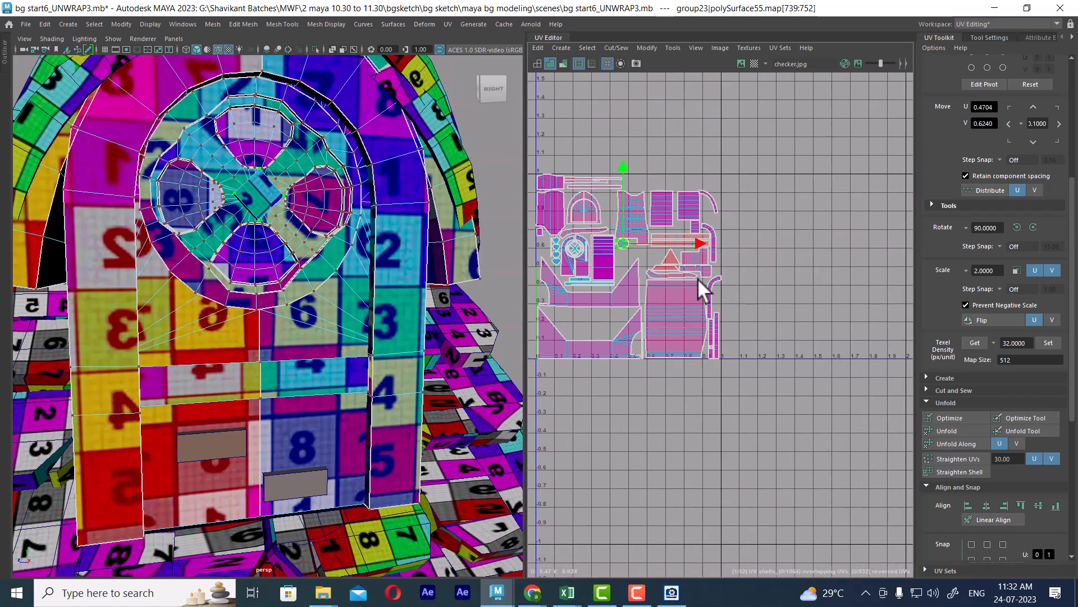
pyautogui.keyDown('alt'); pyautogui.moveTo(371, 275); pyautogui.dragTo(236, 239, button='right'); pyautogui.keyUp('alt')
pyautogui.keyDown('alt'); pyautogui.moveTo(236, 238); pyautogui.dragTo(264, 246); pyautogui.keyUp('alt')
pyautogui.keyDown('alt'); pyautogui.moveTo(265, 246); pyautogui.dragTo(325, 335, button='right'); pyautogui.keyUp('alt')
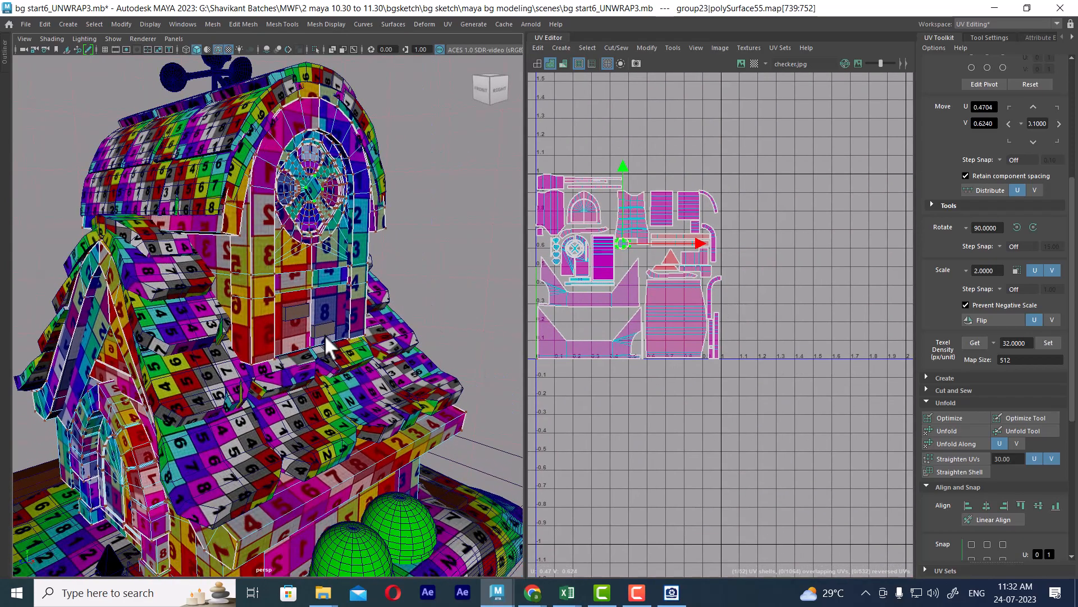
pyautogui.keyDown('alt'); pyautogui.moveTo(330, 345); pyautogui.dragTo(258, 341); pyautogui.keyUp('alt')
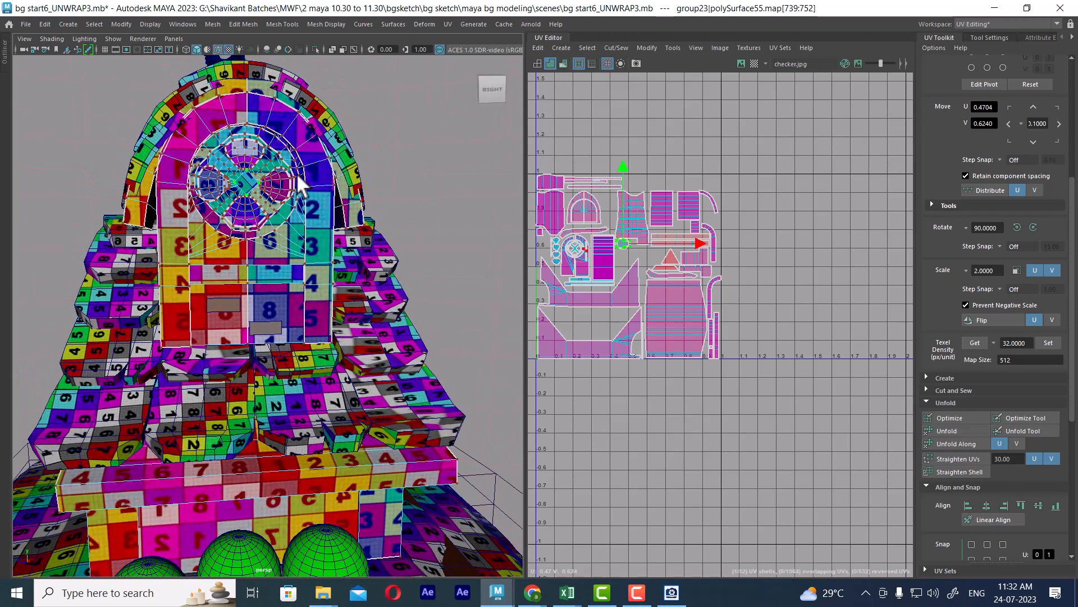
# - Select the arched tower wall and the surrounding house group to examine their shells in the shared UV layout
pyautogui.moveTo(296, 173); pyautogui.dragTo(349, 141, button='right')
pyautogui.click(383, 163)
pyautogui.click(336, 162)
pyautogui.keyDown('alt'); pyautogui.moveTo(336, 162); pyautogui.dragTo(344, 250); pyautogui.keyUp('alt')
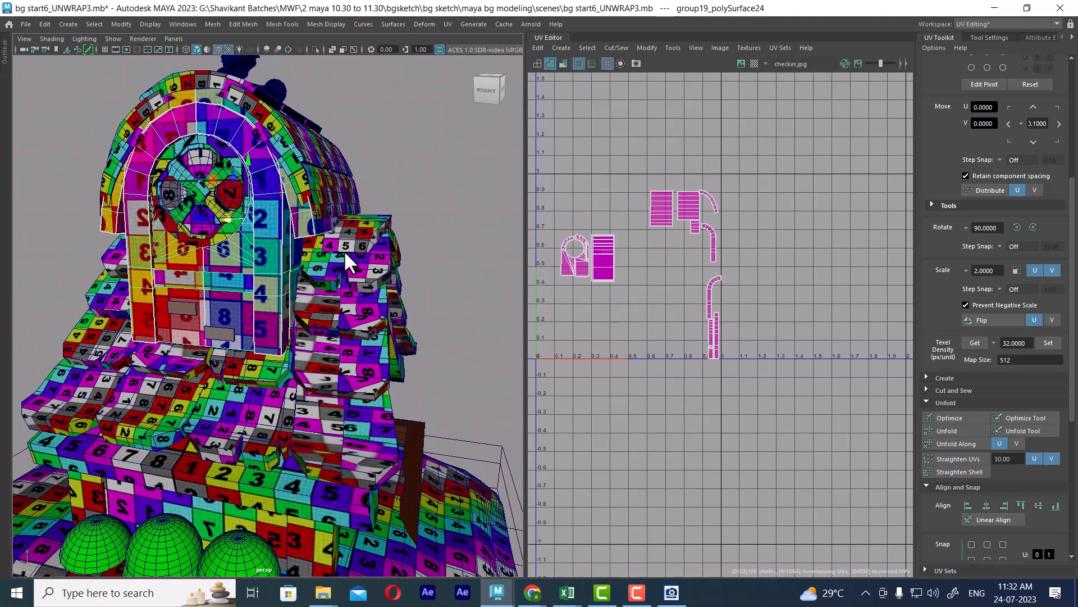
pyautogui.click(353, 248)
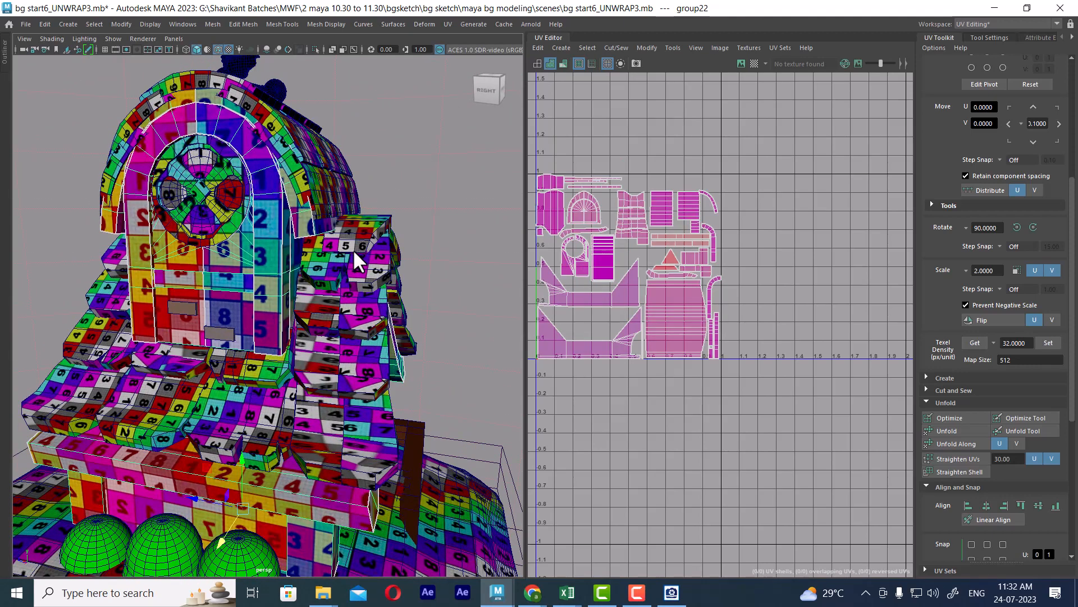
pyautogui.press('Right')
pyautogui.scroll(-5, 346, 350)
pyautogui.keyDown('alt'); pyautogui.moveTo(346, 349); pyautogui.dragTo(222, 337); pyautogui.keyUp('alt')
pyautogui.scroll(3, 223, 337)
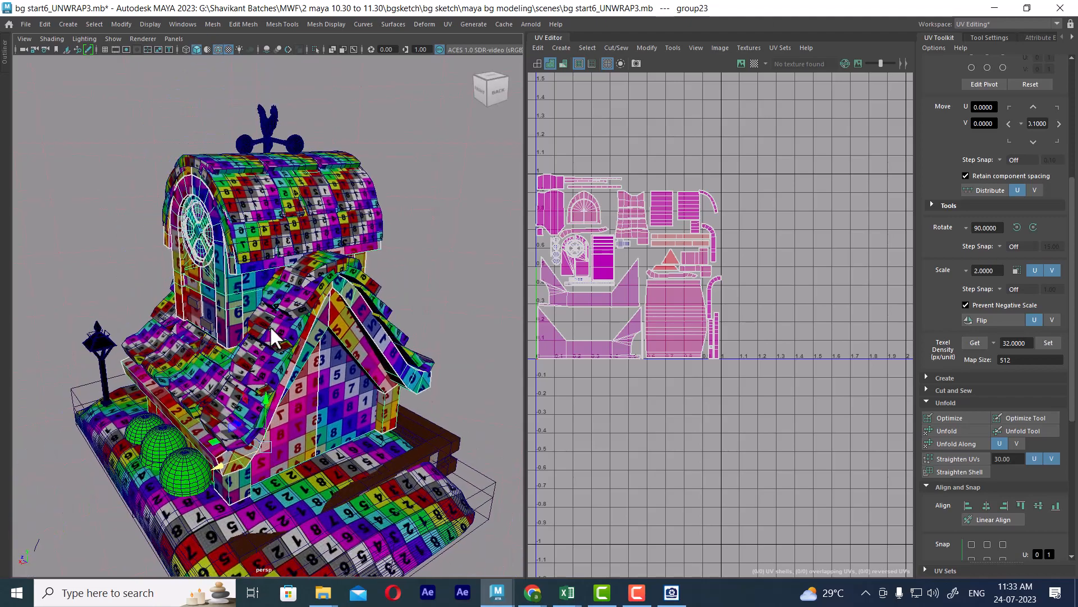
# - Examine the tower front in wireframe, shaded and textured display to find parts missing from the UV layout
pyautogui.keyDown('alt'); pyautogui.moveTo(365, 258); pyautogui.dragTo(401, 336); pyautogui.keyUp('alt')
pyautogui.keyDown('alt'); pyautogui.moveTo(402, 336); pyautogui.dragTo(452, 334, button='right'); pyautogui.keyUp('alt')
pyautogui.press('4')
pyautogui.press('5')
pyautogui.press('6')
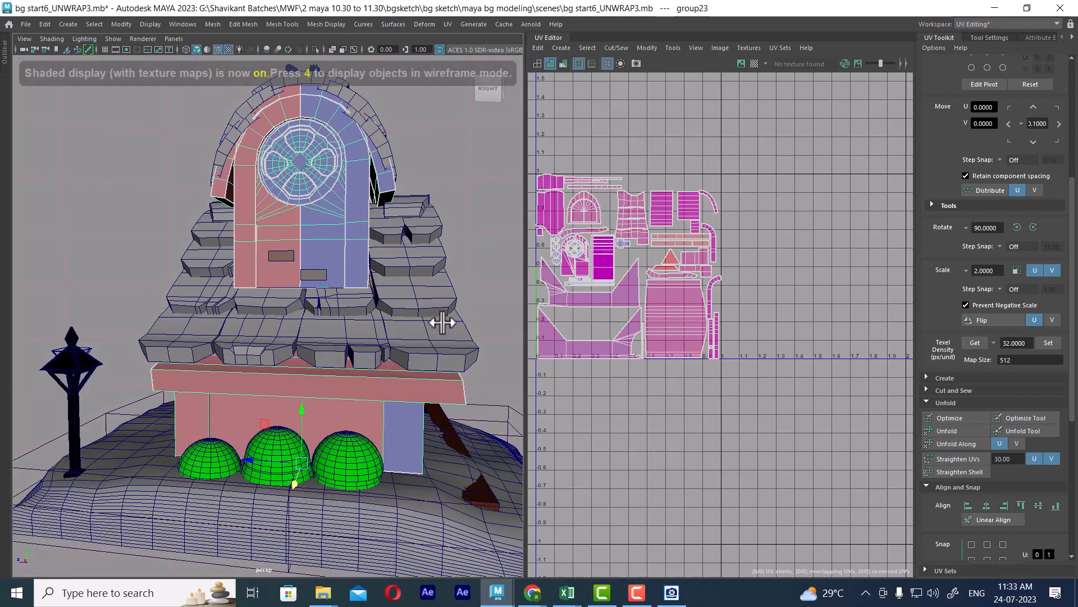
pyautogui.keyDown('alt'); pyautogui.moveTo(408, 313); pyautogui.dragTo(417, 392, button='middle'); pyautogui.keyUp('alt')
pyautogui.keyDown('alt'); pyautogui.moveTo(417, 392); pyautogui.dragTo(413, 369); pyautogui.keyUp('alt')
pyautogui.keyDown('alt'); pyautogui.moveTo(413, 369); pyautogui.dragTo(369, 375, button='right'); pyautogui.keyUp('alt')
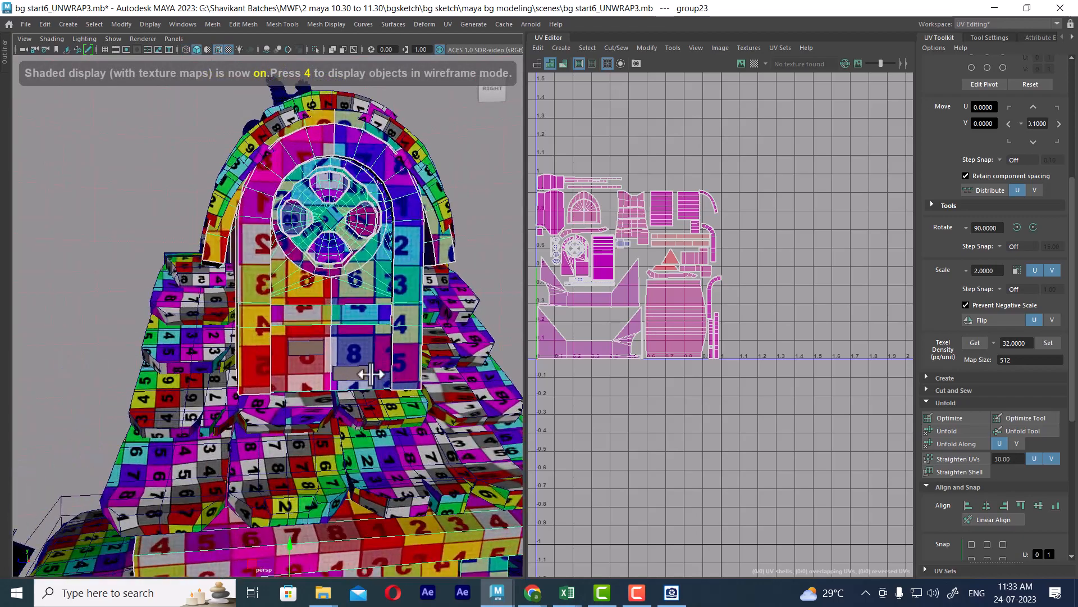
pyautogui.click(347, 370)
pyautogui.keyDown('shift'); pyautogui.click(304, 349); pyautogui.keyUp('shift')
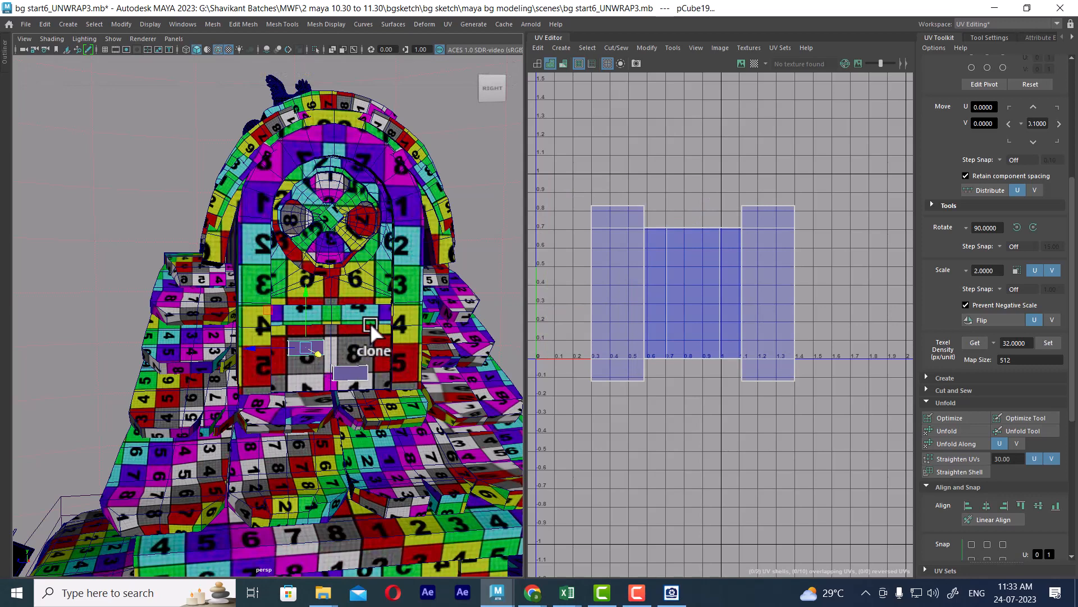
pyautogui.click(379, 335)
pyautogui.click(358, 366)
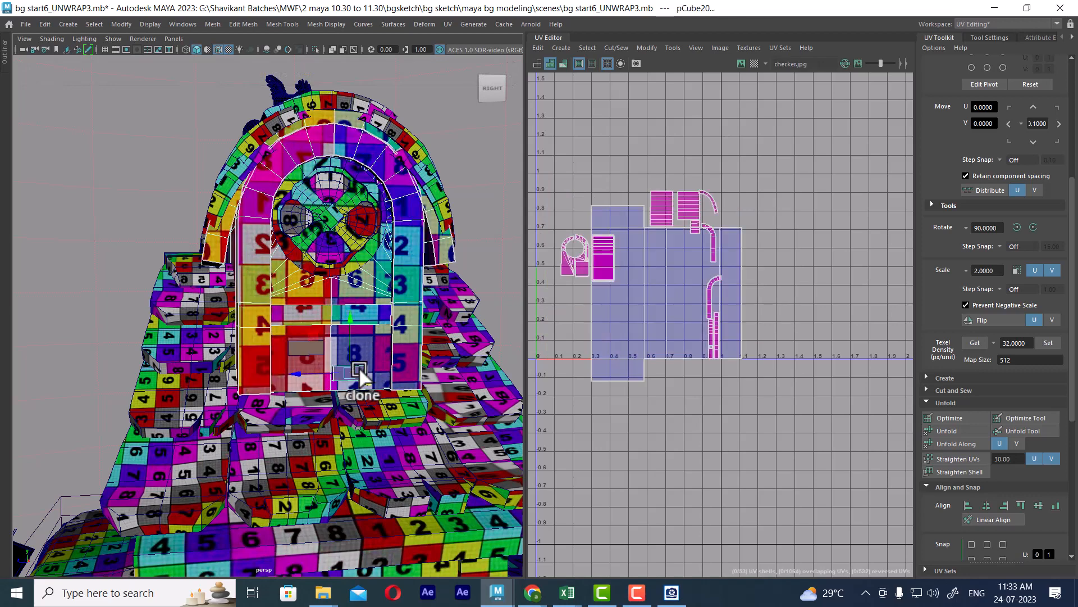
pyautogui.keyDown('shift'); pyautogui.click(318, 345); pyautogui.keyUp('shift')
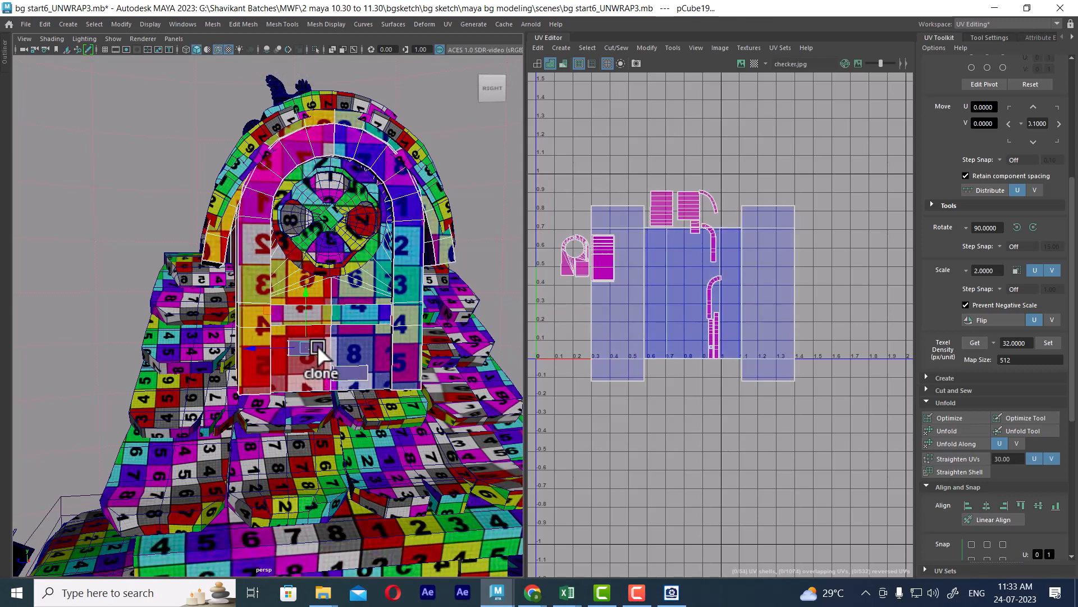
pyautogui.rightClick(726, 384)
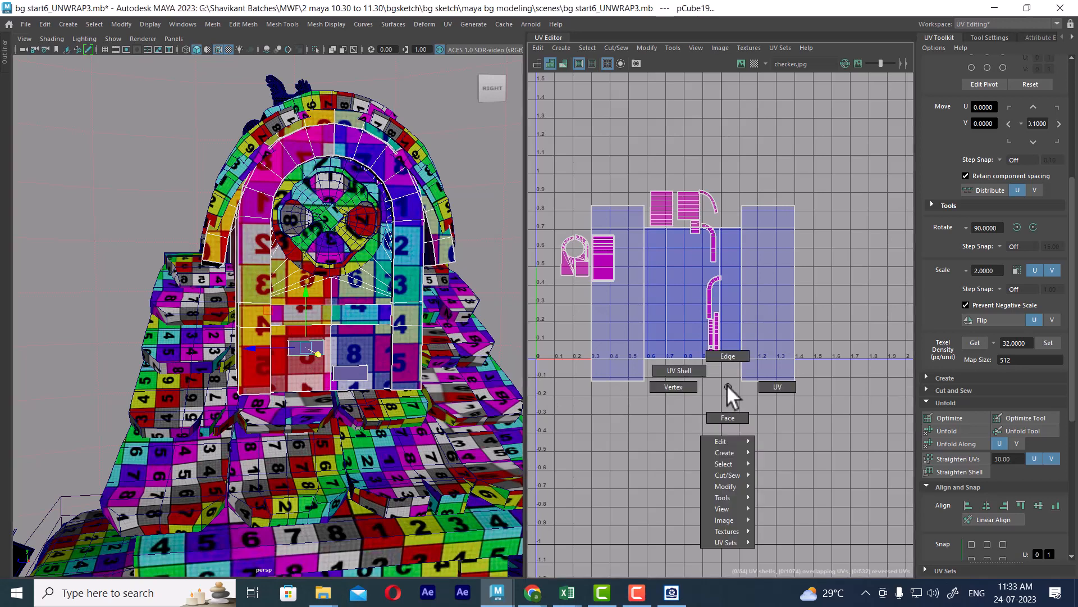
pyautogui.moveTo(332, 266); pyautogui.dragTo(333, 300, button='right')
pyautogui.click(381, 376)
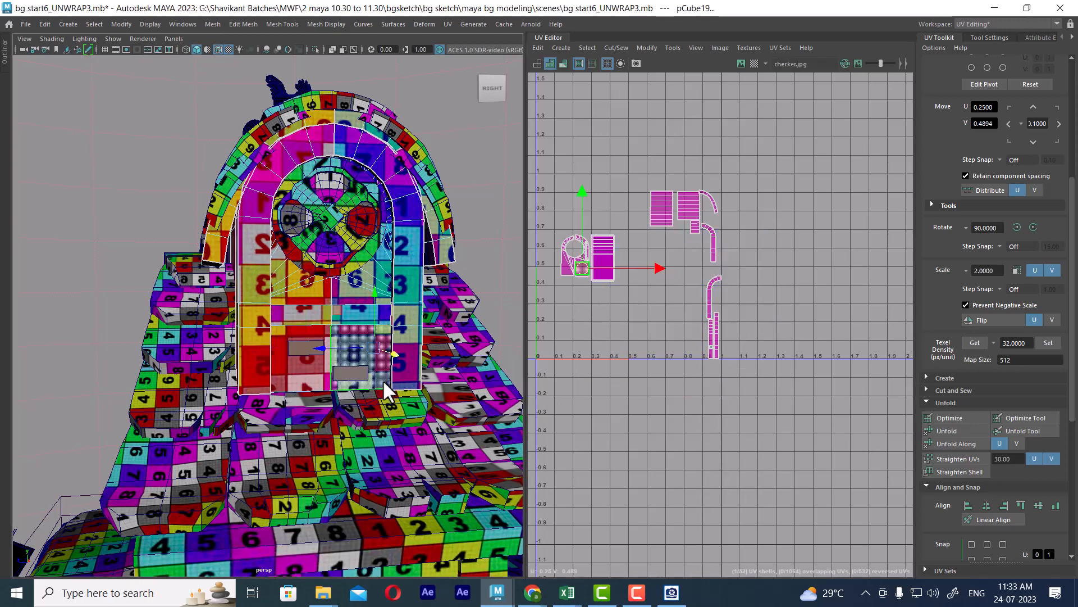
pyautogui.moveTo(343, 349); pyautogui.dragTo(435, 238, button='right')
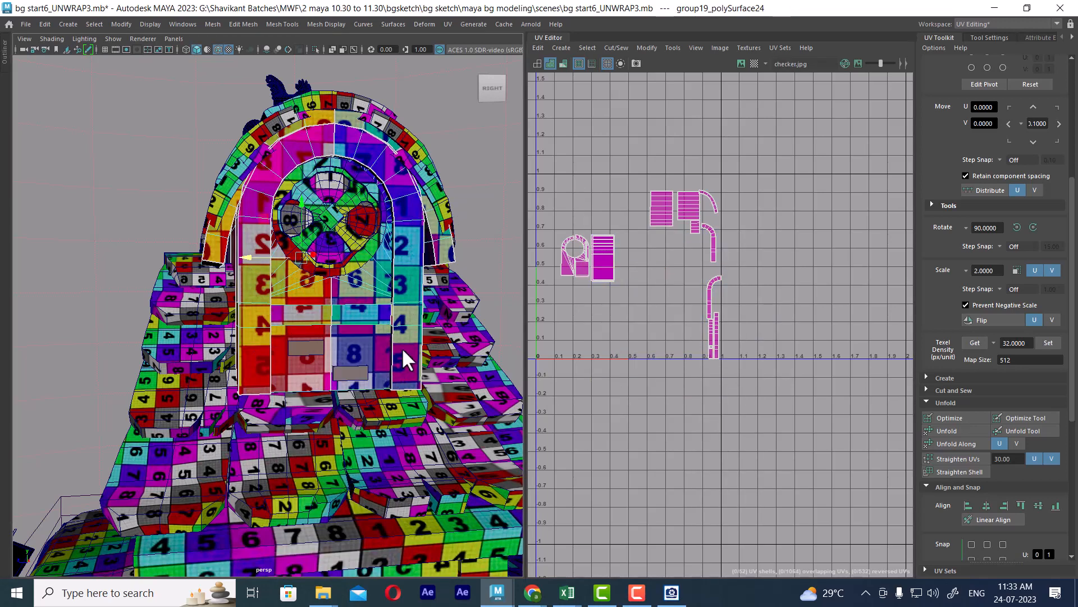
# - Select the two small plaques on the arched tower wall and move their UV shells outside the 0–1 square
pyautogui.click(360, 374)
pyautogui.keyDown('shift'); pyautogui.click(306, 344); pyautogui.keyUp('shift')
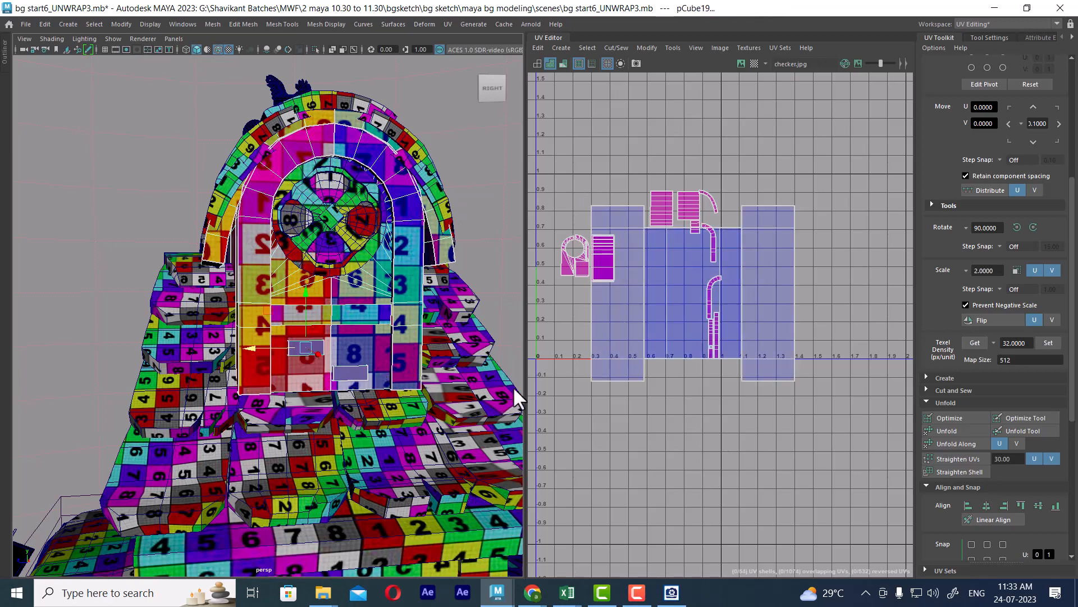
pyautogui.moveTo(764, 330); pyautogui.dragTo(809, 336, button='right')
pyautogui.moveTo(815, 361); pyautogui.dragTo(560, 436)
pyautogui.keyDown('ctrl'); pyautogui.moveTo(673, 380); pyautogui.dragTo(715, 409, button='right'); pyautogui.keyUp('ctrl')
pyautogui.moveTo(696, 292); pyautogui.dragTo(828, 423)
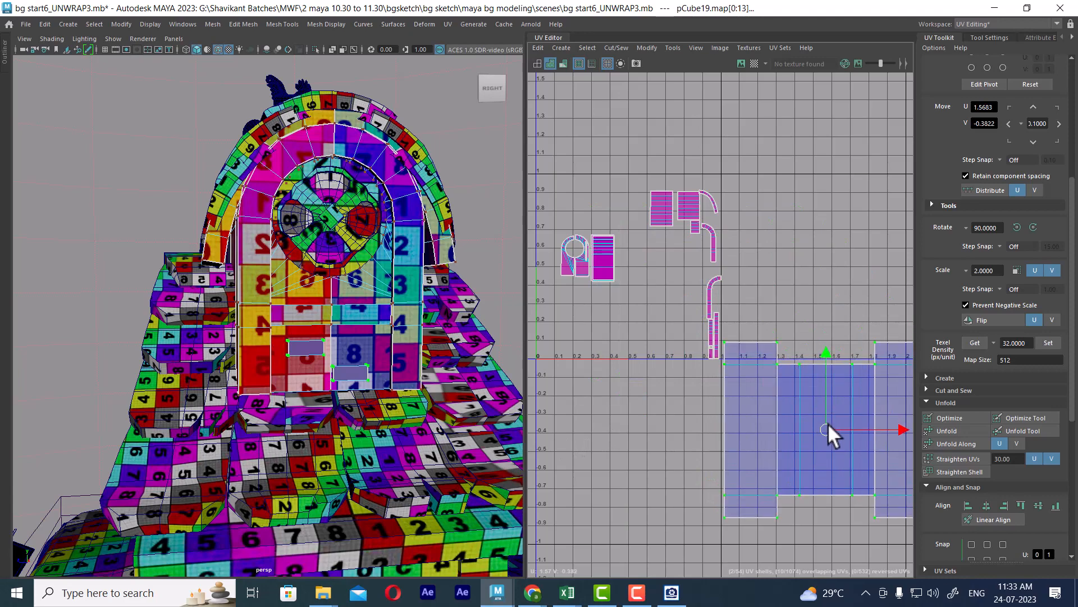
# - Select the house group together with the two small plaques and group them, framing all their shells
pyautogui.click(399, 318)
pyautogui.scroll(-5, 359, 312)
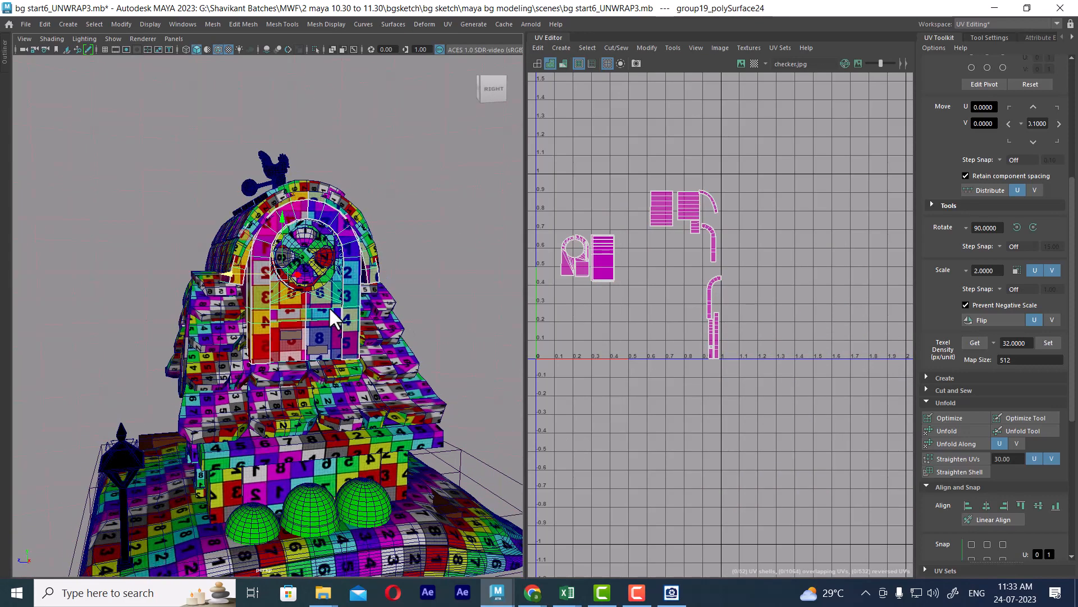
pyautogui.keyDown('alt'); pyautogui.moveTo(329, 306); pyautogui.dragTo(348, 284); pyautogui.keyUp('alt')
pyautogui.scroll(3, 348, 284)
pyautogui.click(422, 174)
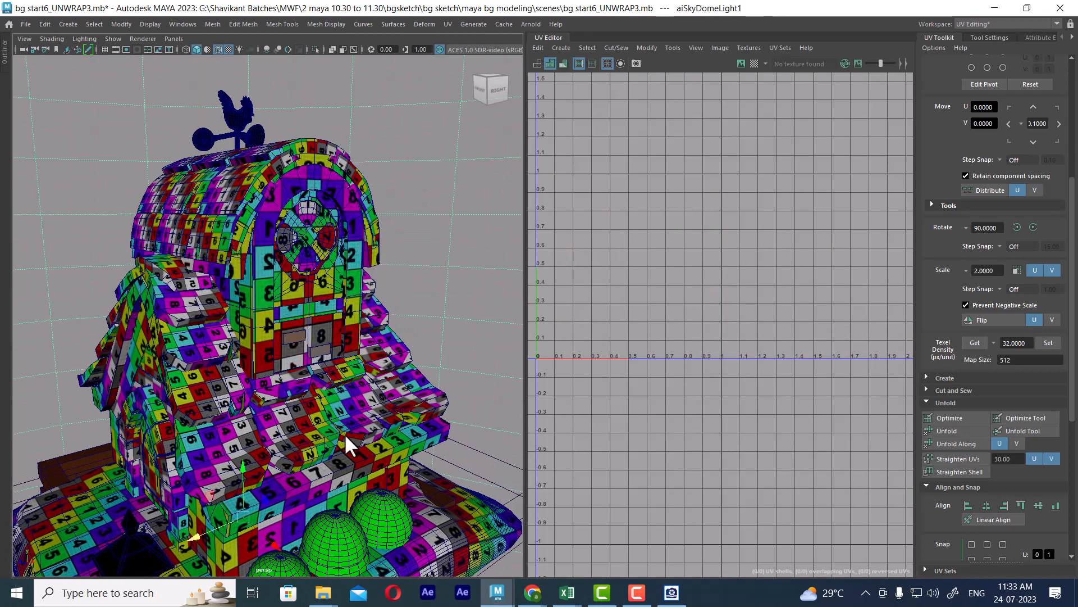
pyautogui.click(339, 477)
pyautogui.press('Up')
pyautogui.press('Up')
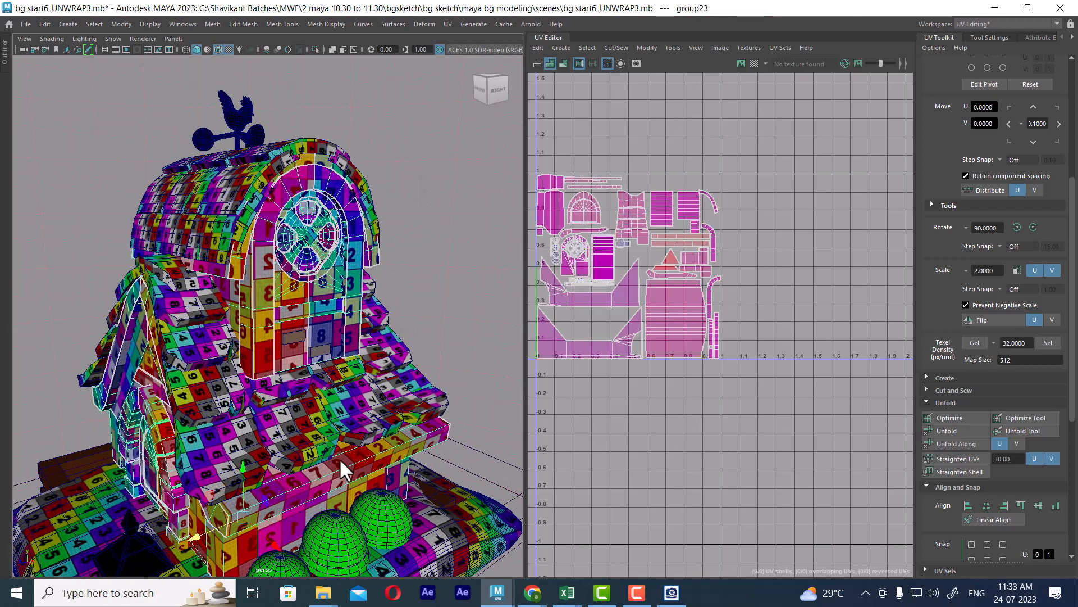
pyautogui.scroll(3, 362, 370)
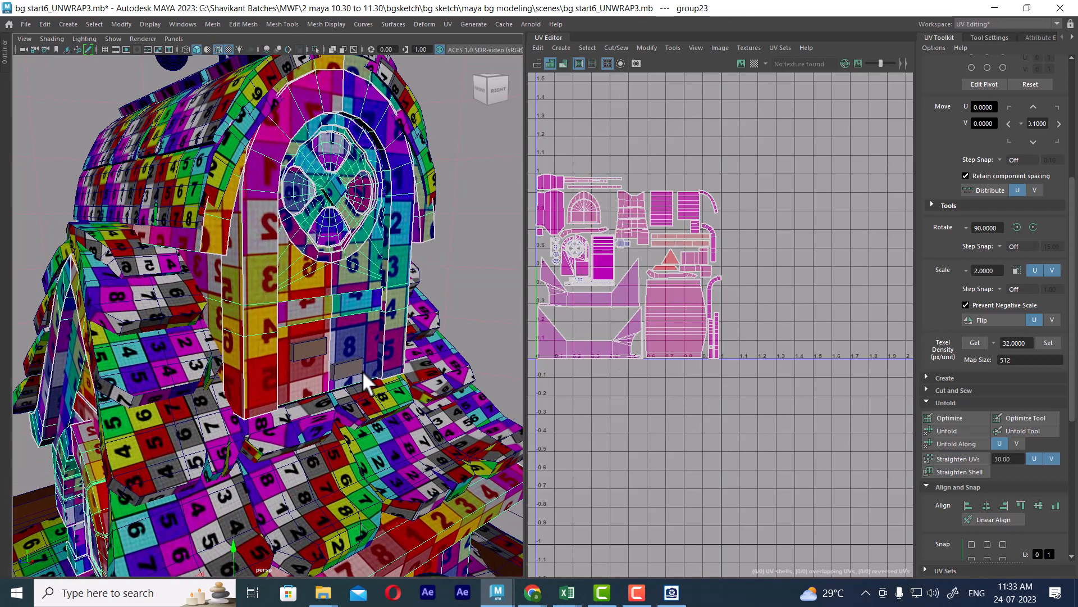
pyautogui.click(296, 342)
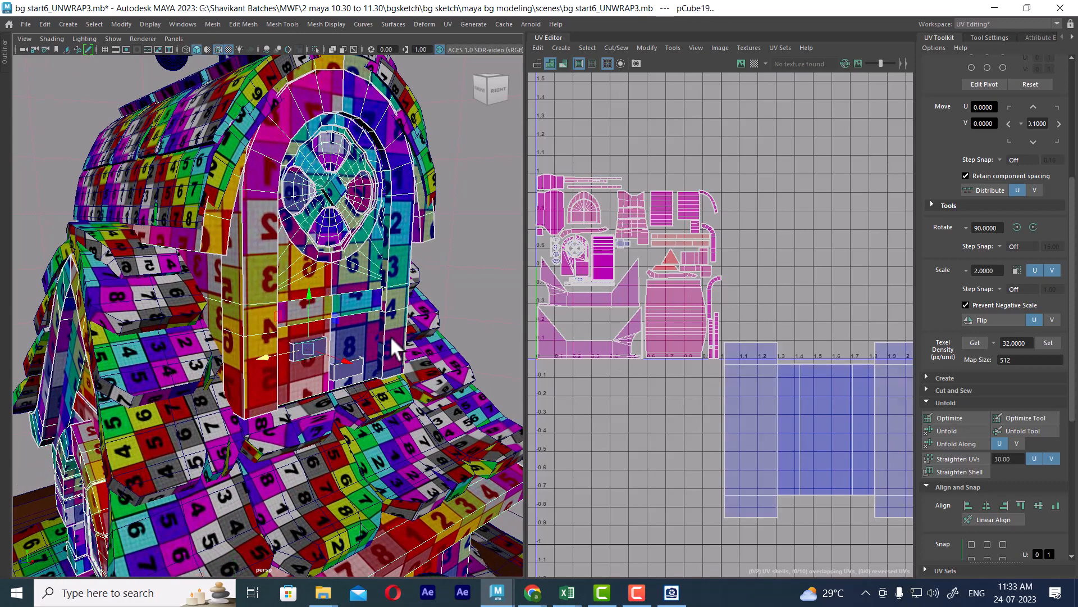
pyautogui.hotkey('ctrl', 'g')
pyautogui.press('f')
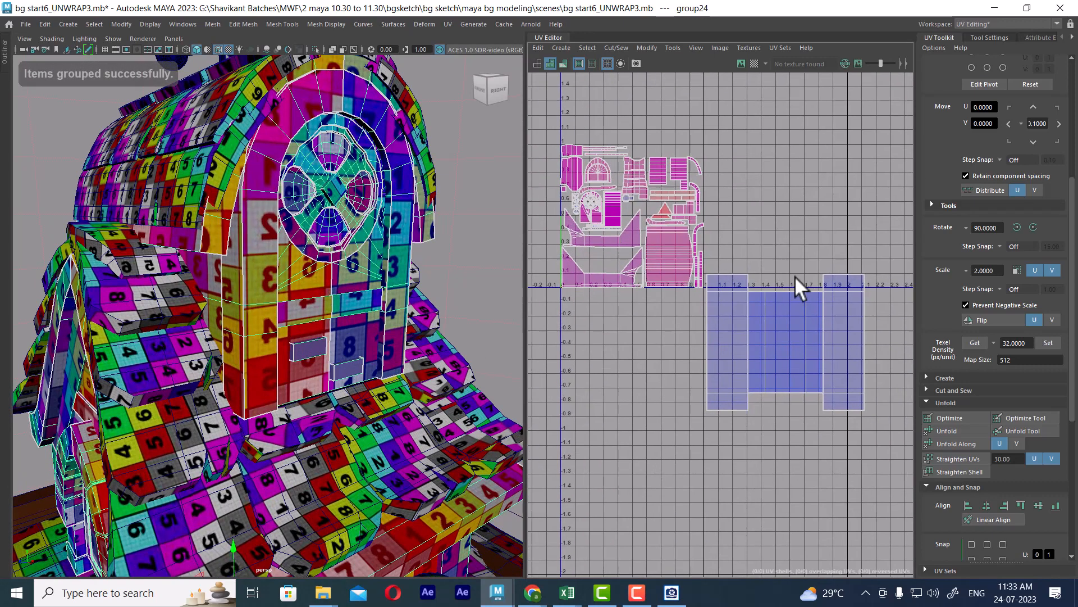
# - Select the two plaque shells, fit them into the 0–1 square and scale them down strongly
pyautogui.moveTo(877, 247); pyautogui.dragTo(740, 323)
pyautogui.keyDown('ctrl'); pyautogui.moveTo(732, 315); pyautogui.dragTo(852, 358, button='right'); pyautogui.keyUp('ctrl')
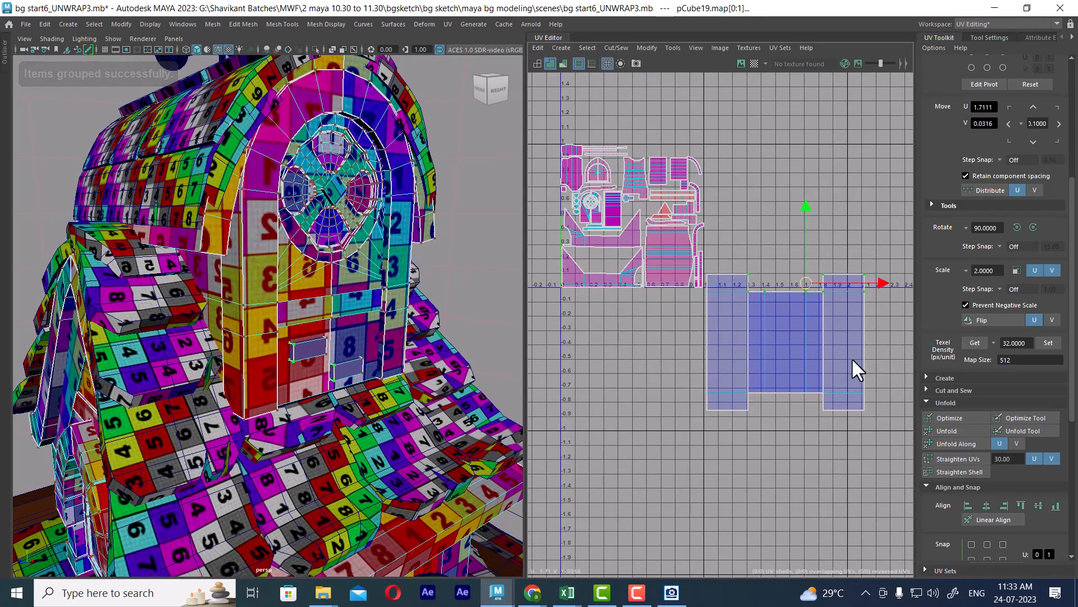
pyautogui.keyDown('shift'); pyautogui.rightClick(816, 232); pyautogui.keyUp('shift')
pyautogui.click(771, 248)
pyautogui.press('r')
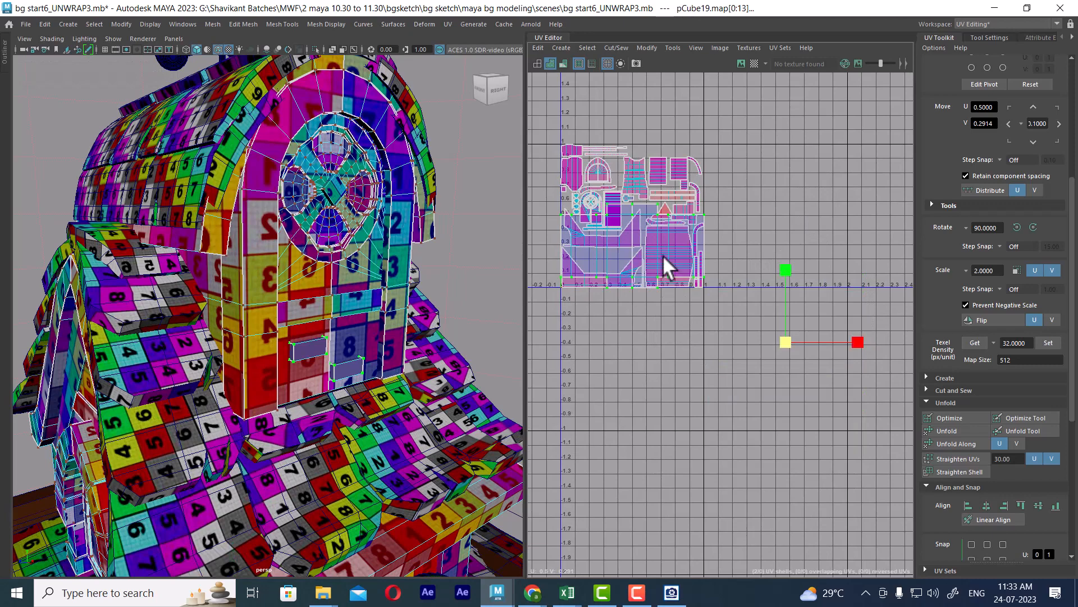
pyautogui.moveTo(785, 342); pyautogui.dragTo(726, 379)
# - Move the scaled-down plaque shells beside the packed layout, next to the long curved strips
pyautogui.press('w')
pyautogui.moveTo(785, 342); pyautogui.dragTo(731, 258)
pyautogui.keyDown('alt'); pyautogui.moveTo(732, 258); pyautogui.dragTo(784, 326, button='middle'); pyautogui.keyUp('alt')
pyautogui.keyDown('alt'); pyautogui.moveTo(730, 337); pyautogui.dragTo(778, 424, button='right'); pyautogui.keyUp('alt')
pyautogui.keyDown('alt'); pyautogui.moveTo(706, 293); pyautogui.dragTo(731, 322, button='middle'); pyautogui.keyUp('alt')
pyautogui.keyDown('alt'); pyautogui.moveTo(771, 345); pyautogui.dragTo(730, 281, button='right'); pyautogui.keyUp('alt')
# - Compare the two plaques and the wall faces behind them with the back and side reference images
pyautogui.keyDown('alt'); pyautogui.moveTo(287, 301); pyautogui.dragTo(342, 319); pyautogui.keyUp('alt')
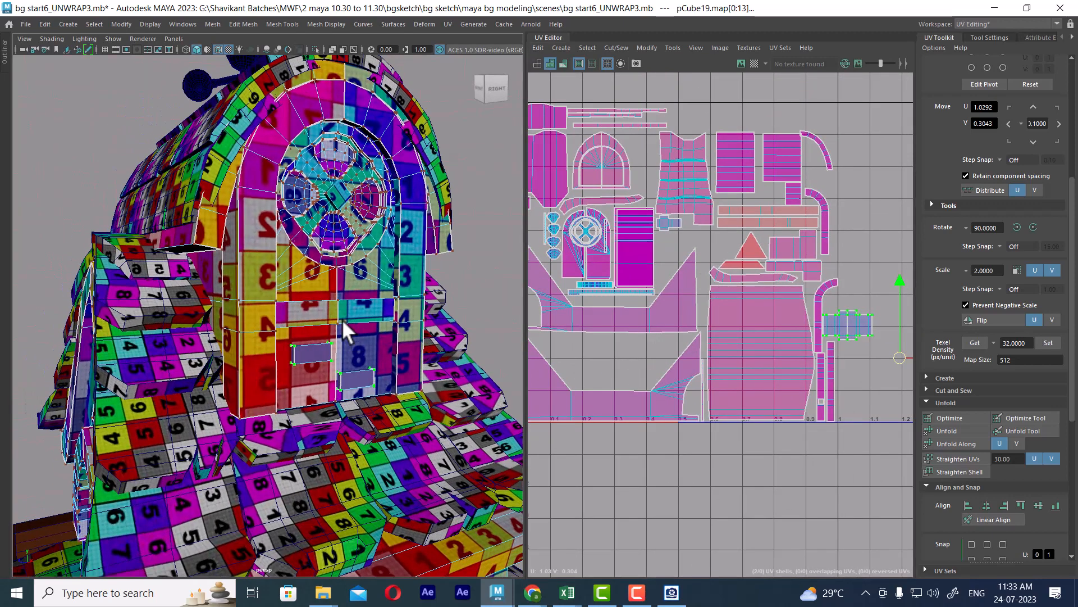
pyautogui.moveTo(321, 332); pyautogui.dragTo(312, 278, button='right')
pyautogui.click(358, 353)
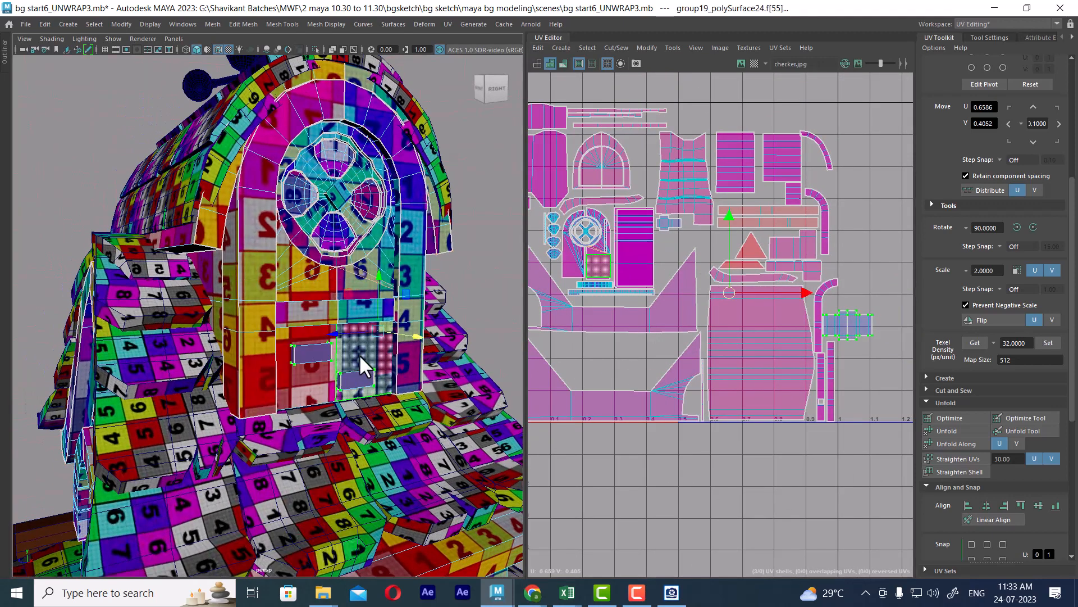
pyautogui.click(671, 593)
pyautogui.scroll(-1, 833, 533)
pyautogui.scroll(-1, 833, 522)
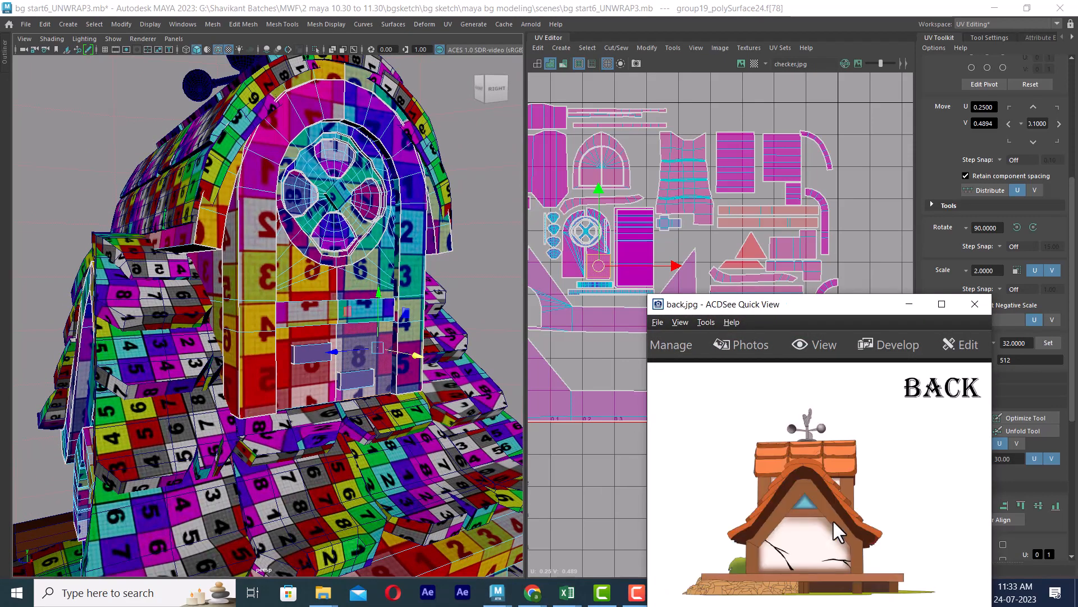
pyautogui.scroll(-2, 833, 520)
pyautogui.scroll(-1, 833, 521)
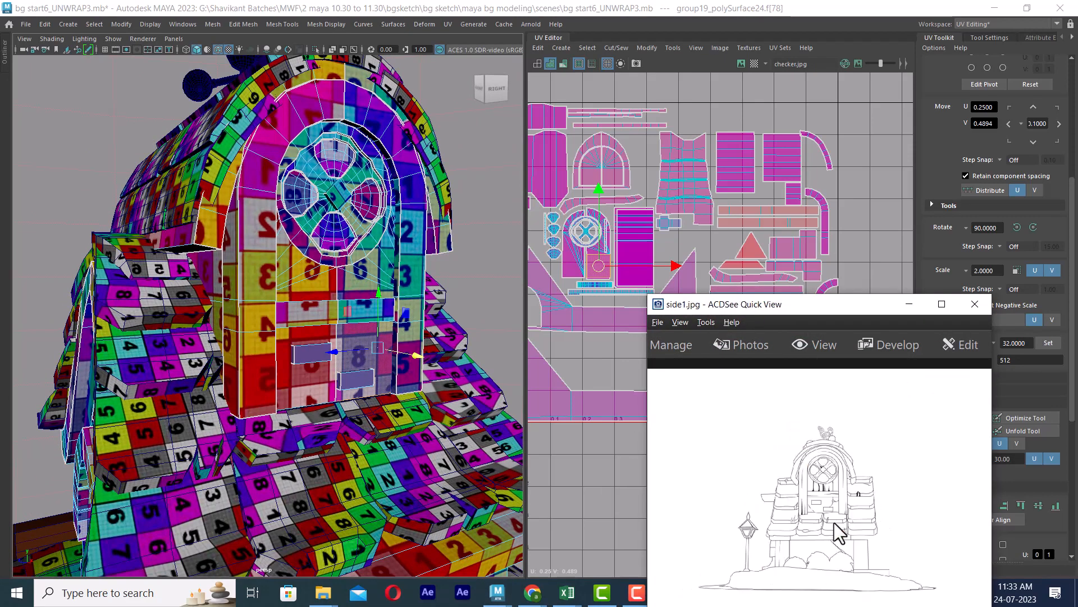
pyautogui.scroll(1, 834, 521)
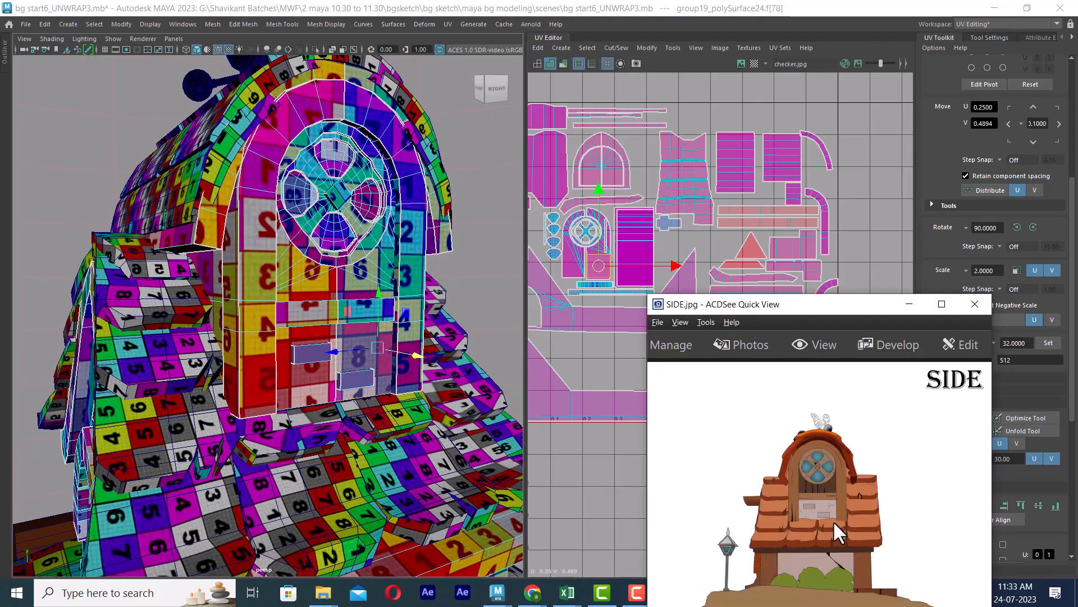
pyautogui.click(911, 303)
# - Select both plaque shells and move them into the free gap just below the cross-shaped window shell
pyautogui.keyDown('alt'); pyautogui.moveTo(852, 321); pyautogui.dragTo(731, 263, button='middle'); pyautogui.keyUp('alt')
pyautogui.scroll(1, 741, 265)
pyautogui.moveTo(757, 267); pyautogui.dragTo(792, 229, button='right')
pyautogui.moveTo(793, 228); pyautogui.dragTo(719, 261)
pyautogui.keyDown('ctrl'); pyautogui.moveTo(719, 260); pyautogui.dragTo(821, 298, button='right'); pyautogui.keyUp('ctrl')
pyautogui.scroll(-2, 680, 269)
pyautogui.keyDown('alt'); pyautogui.moveTo(678, 270); pyautogui.dragTo(756, 296, button='middle'); pyautogui.keyUp('alt')
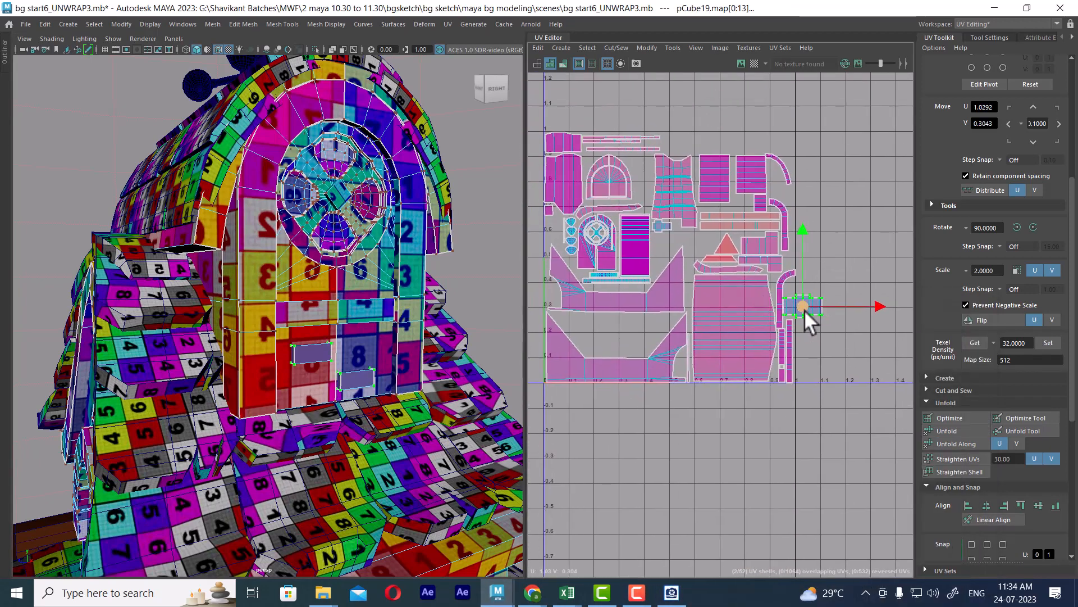
pyautogui.moveTo(804, 309); pyautogui.dragTo(693, 248)
pyautogui.scroll(5, 722, 337)
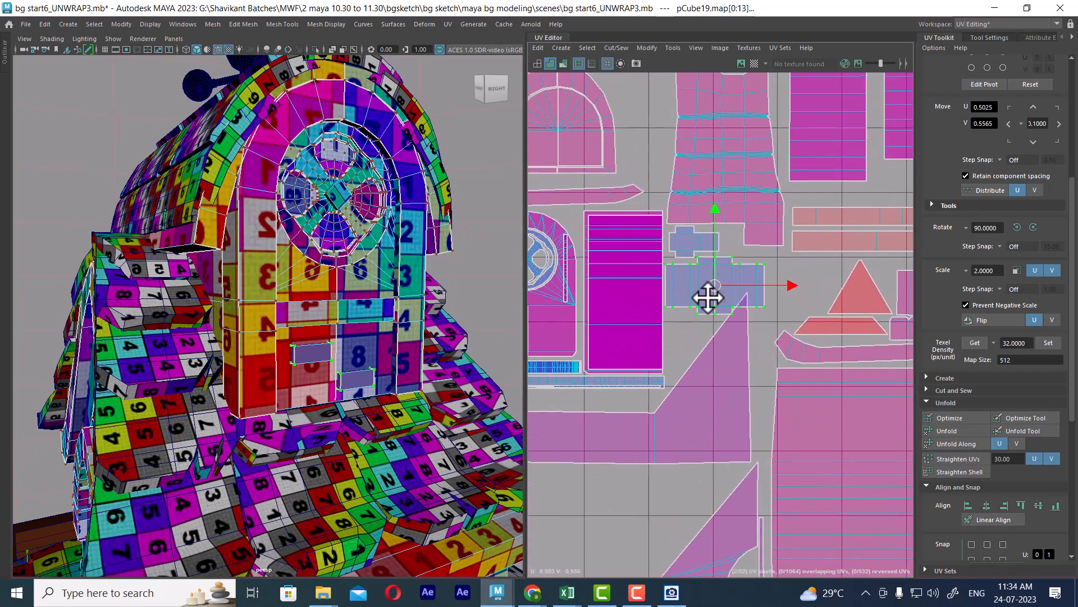
pyautogui.scroll(3, 709, 298)
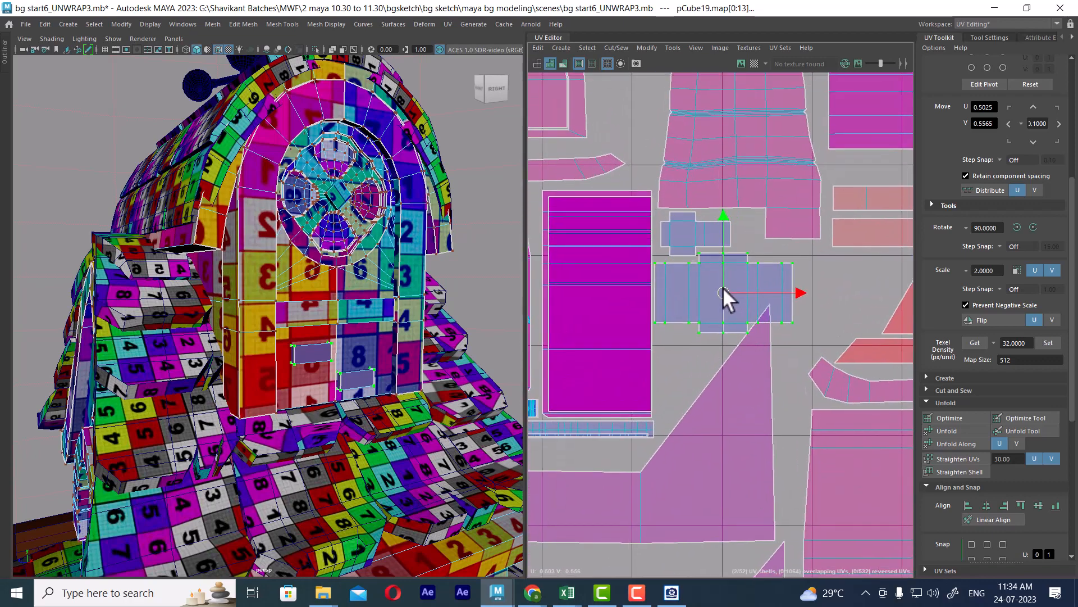
pyautogui.moveTo(723, 288); pyautogui.dragTo(723, 285)
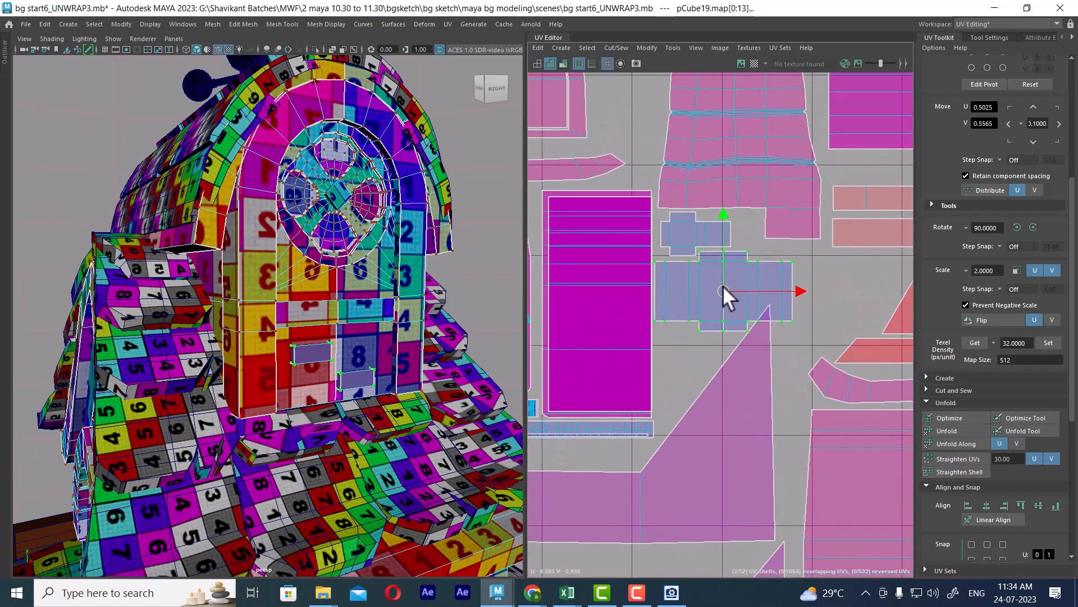
# - Select only the second plaque's shell and shift it diagonally within the gap, away from the neighbouring pointed shell
pyautogui.click(807, 256)
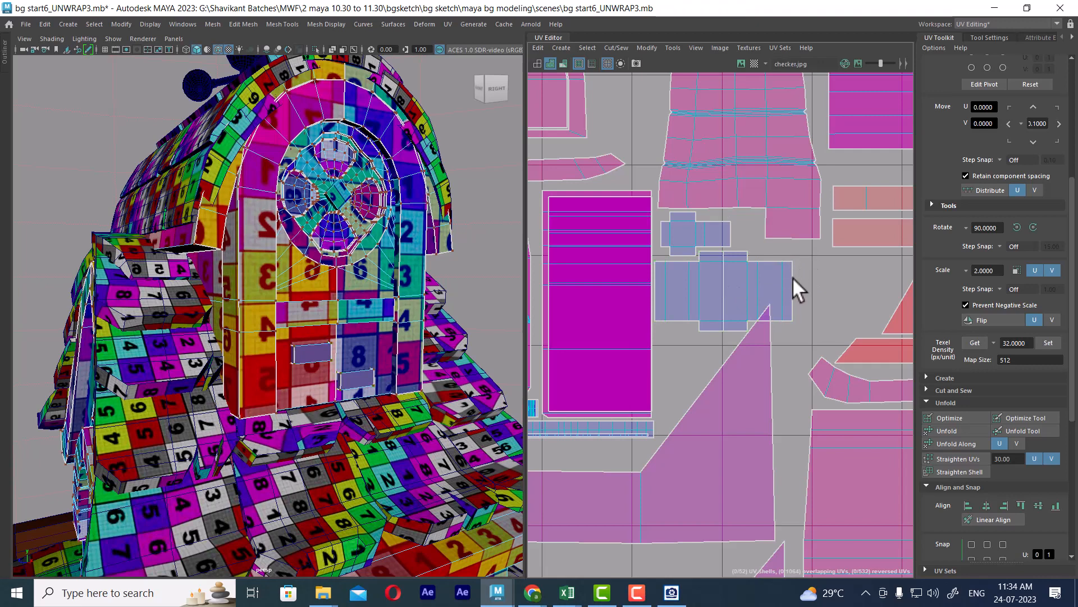
pyautogui.moveTo(808, 249); pyautogui.dragTo(787, 279)
pyautogui.keyDown('ctrl'); pyautogui.moveTo(780, 278); pyautogui.dragTo(845, 335, button='right'); pyautogui.keyUp('ctrl')
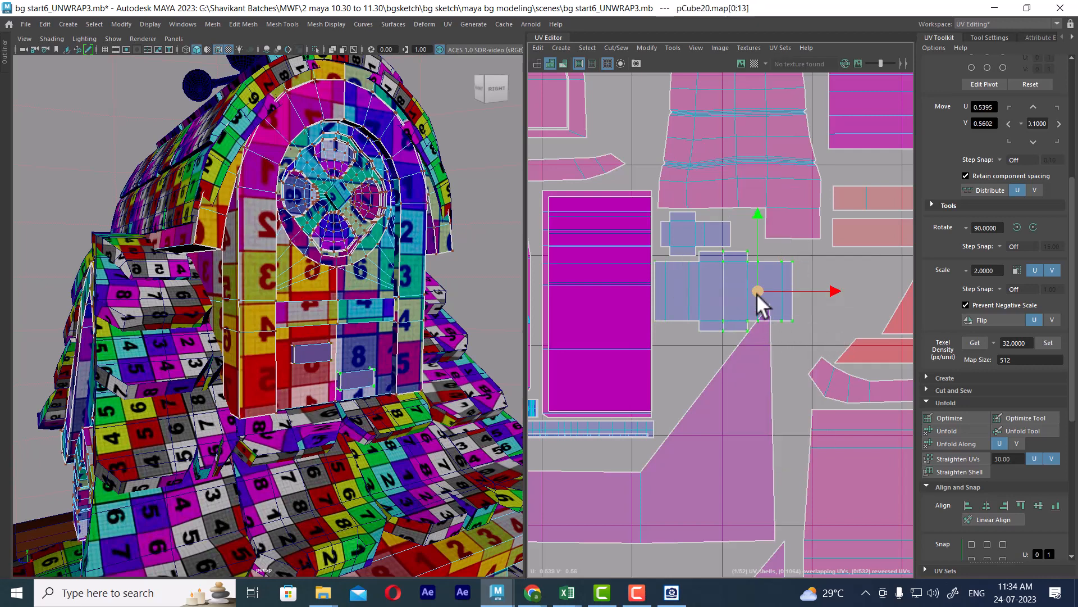
pyautogui.moveTo(758, 289); pyautogui.dragTo(769, 266)
pyautogui.scroll(-6, 773, 395)
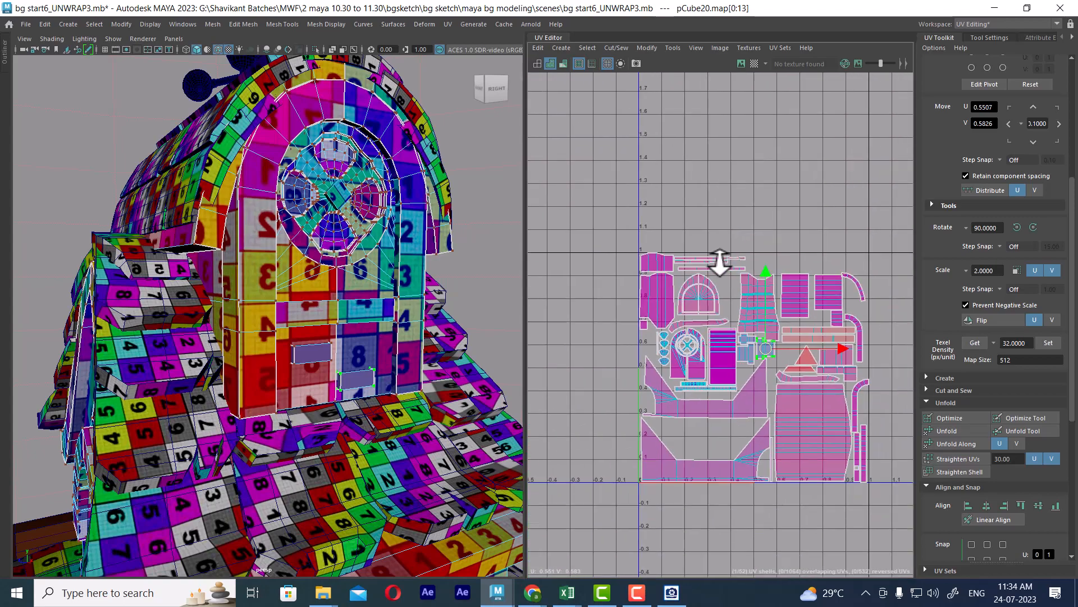
# - Examine the rooftop weathervane's UV shells and look over the back of the house and the ground base
pyautogui.click(446, 217)
pyautogui.scroll(-5, 277, 285)
pyautogui.keyDown('alt'); pyautogui.moveTo(276, 286); pyautogui.dragTo(286, 321); pyautogui.keyUp('alt')
pyautogui.moveTo(372, 173); pyautogui.dragTo(304, 230)
pyautogui.moveTo(275, 182); pyautogui.dragTo(369, 373, button='right')
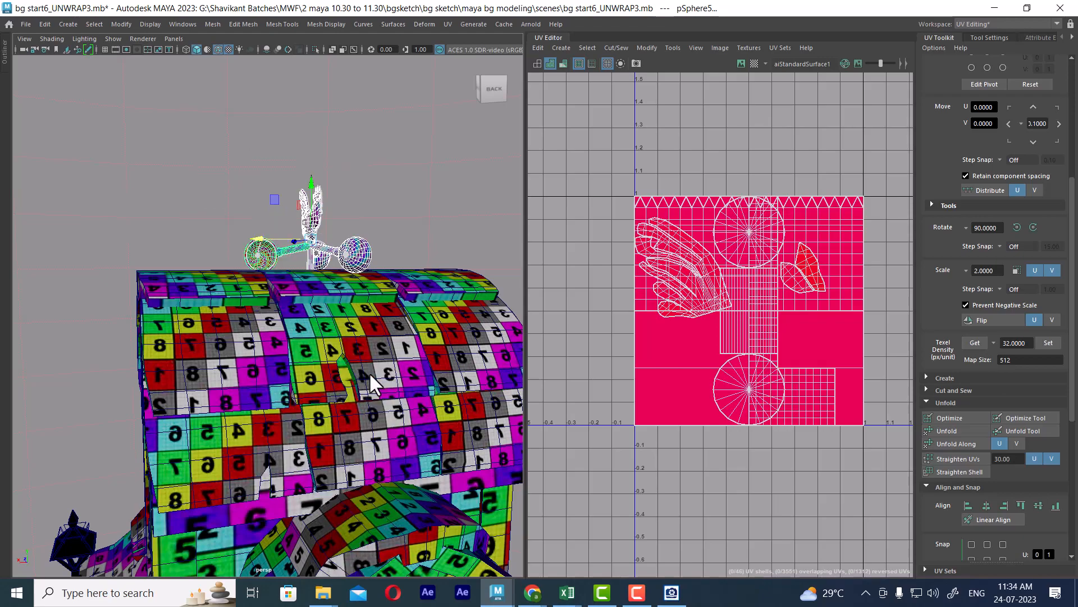
pyautogui.keyDown('alt'); pyautogui.moveTo(337, 212); pyautogui.dragTo(414, 270); pyautogui.keyUp('alt')
pyautogui.click(409, 223)
pyautogui.keyDown('alt'); pyautogui.moveTo(408, 223); pyautogui.dragTo(360, 364); pyautogui.keyUp('alt')
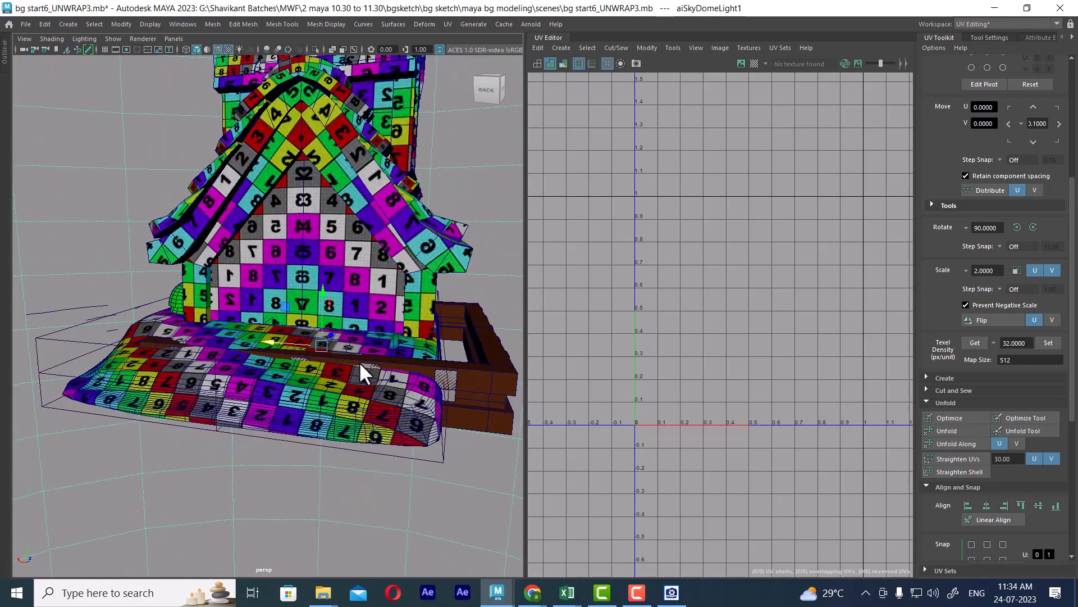
# - Select the two round tower windows with all their parts and isolate them from the rest of the model
pyautogui.click(474, 393)
pyautogui.keyDown('alt'); pyautogui.moveTo(473, 403); pyautogui.dragTo(352, 365); pyautogui.keyUp('alt')
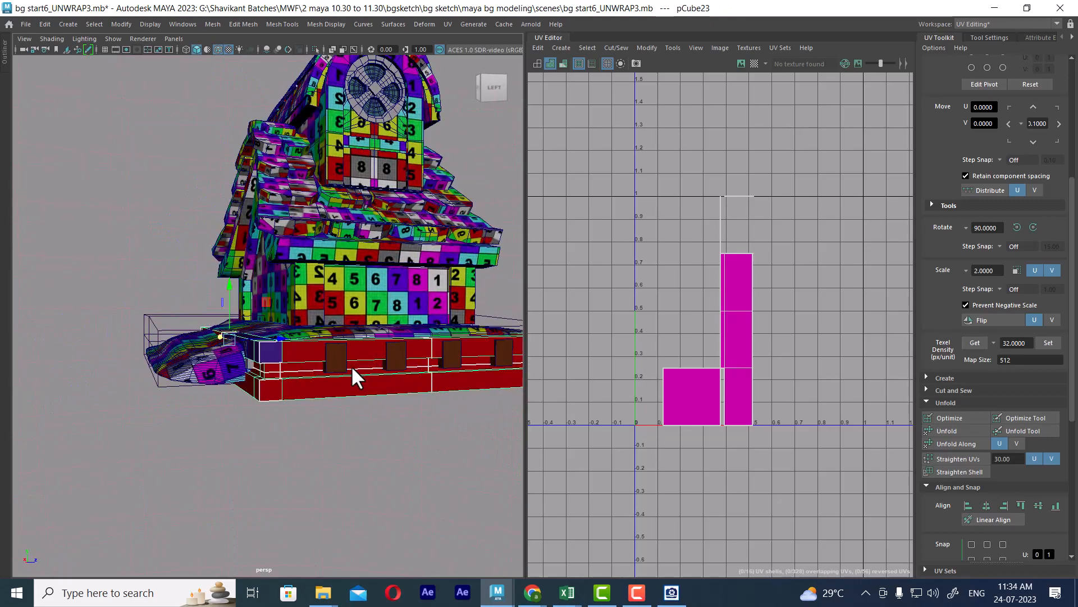
pyautogui.keyDown('alt'); pyautogui.moveTo(379, 224); pyautogui.dragTo(245, 238); pyautogui.keyUp('alt')
pyautogui.click(258, 228)
pyautogui.click(260, 283)
pyautogui.click(254, 270)
pyautogui.click(240, 235)
pyautogui.keyDown('alt'); pyautogui.moveTo(271, 337); pyautogui.dragTo(284, 240); pyautogui.keyUp('alt')
pyautogui.click(284, 241)
pyautogui.keyDown('alt'); pyautogui.moveTo(314, 285); pyautogui.dragTo(262, 338); pyautogui.keyUp('alt')
pyautogui.hotkey('ctrl', '1')
# - Combine the frame and centre piece of the untextured round window into one mesh
pyautogui.click(343, 291)
pyautogui.click(251, 278)
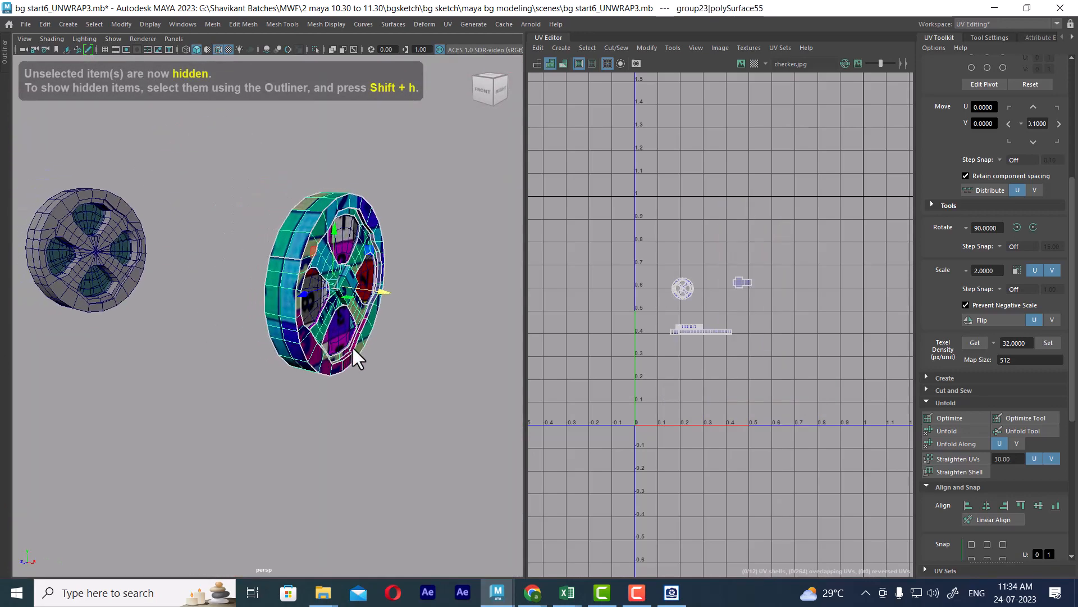
pyautogui.keyDown('alt'); pyautogui.moveTo(113, 298); pyautogui.dragTo(249, 267); pyautogui.keyUp('alt')
pyautogui.click(251, 264)
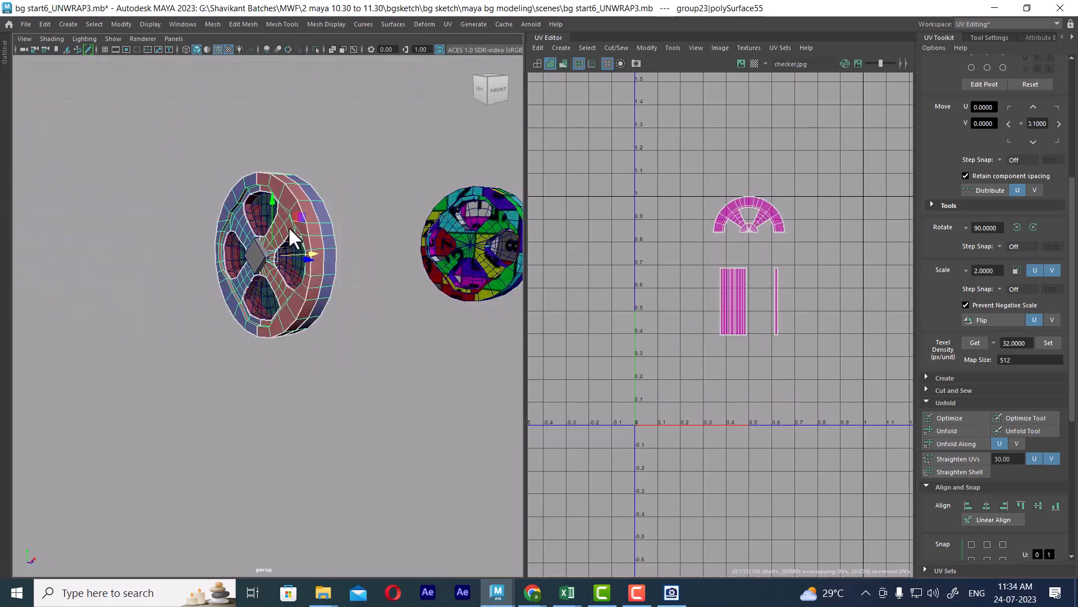
pyautogui.keyDown('shift'); pyautogui.click(253, 258); pyautogui.keyUp('shift')
pyautogui.keyDown('shift'); pyautogui.rightClick(306, 180); pyautogui.keyUp('shift')
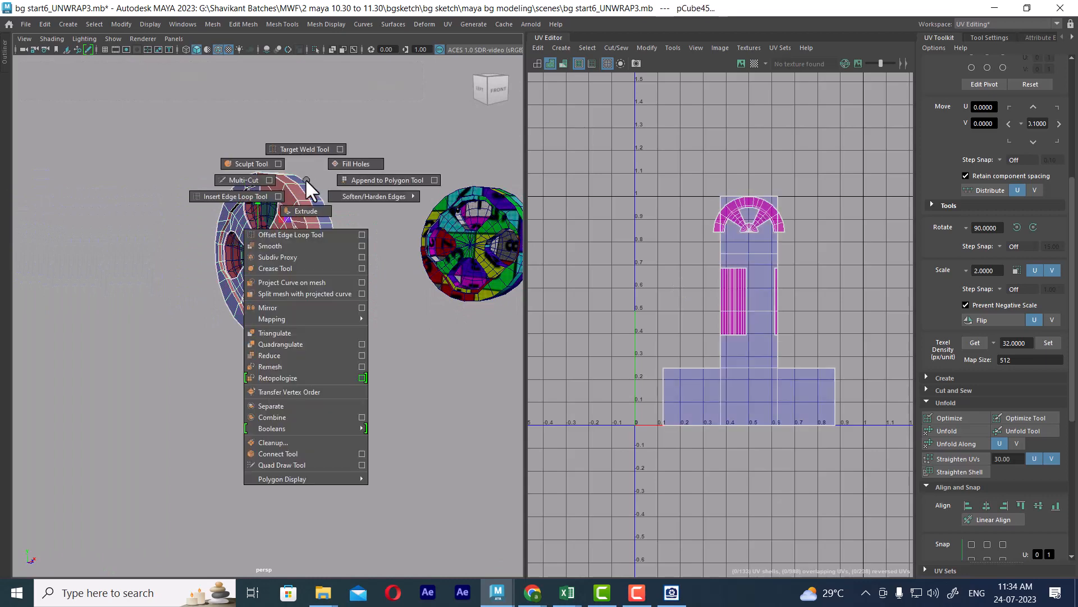
pyautogui.click(296, 405)
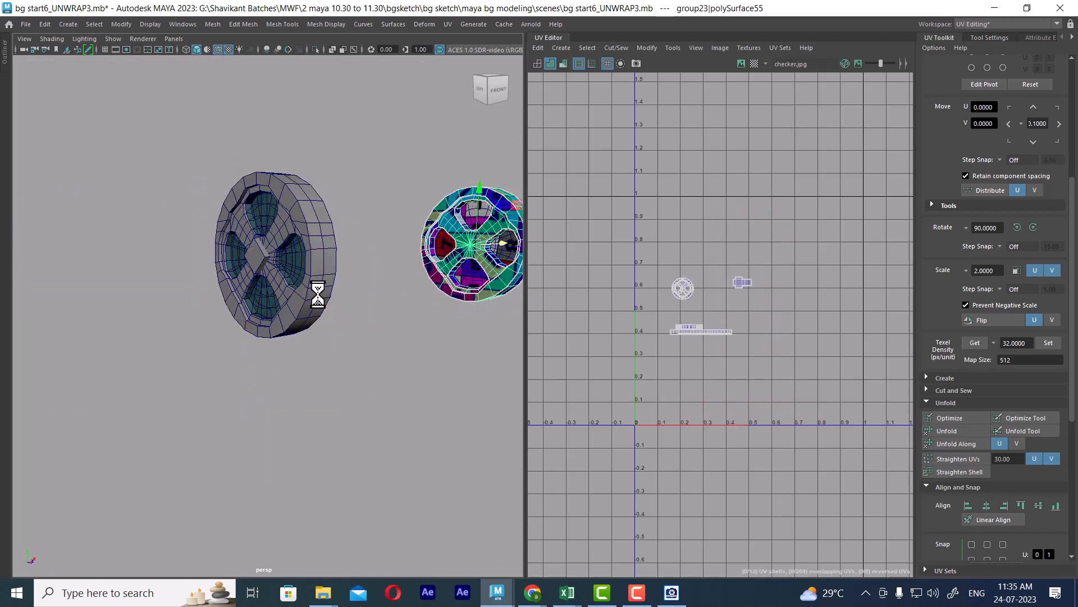
# - Try transferring all UV sets from the checkered window's frame to the untextured frame with World sample space and closest-to-point search
pyautogui.click(318, 294)
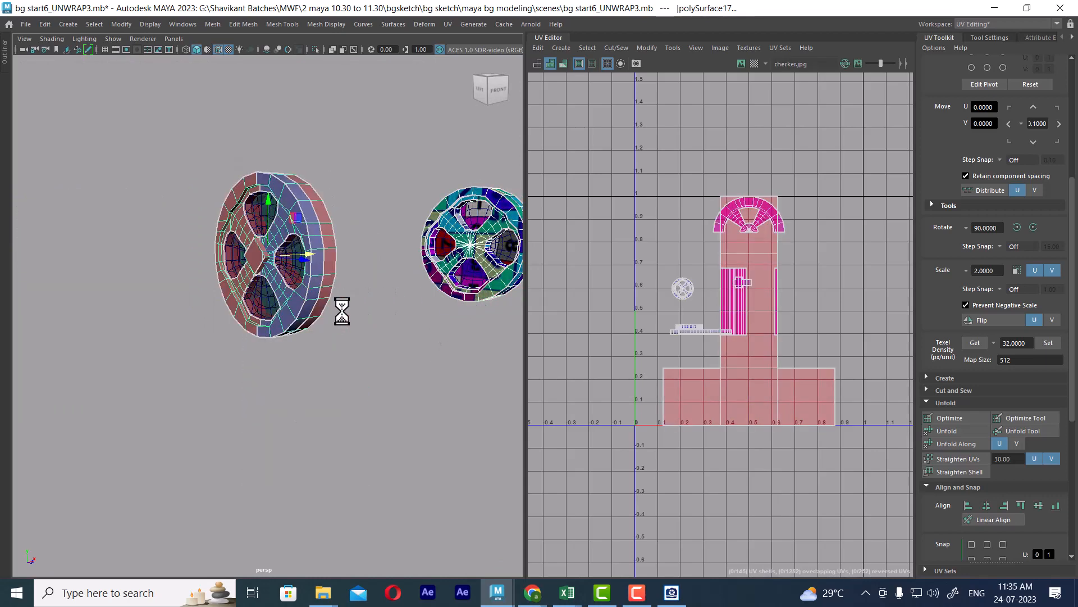
pyautogui.click(214, 25)
pyautogui.click(311, 227)
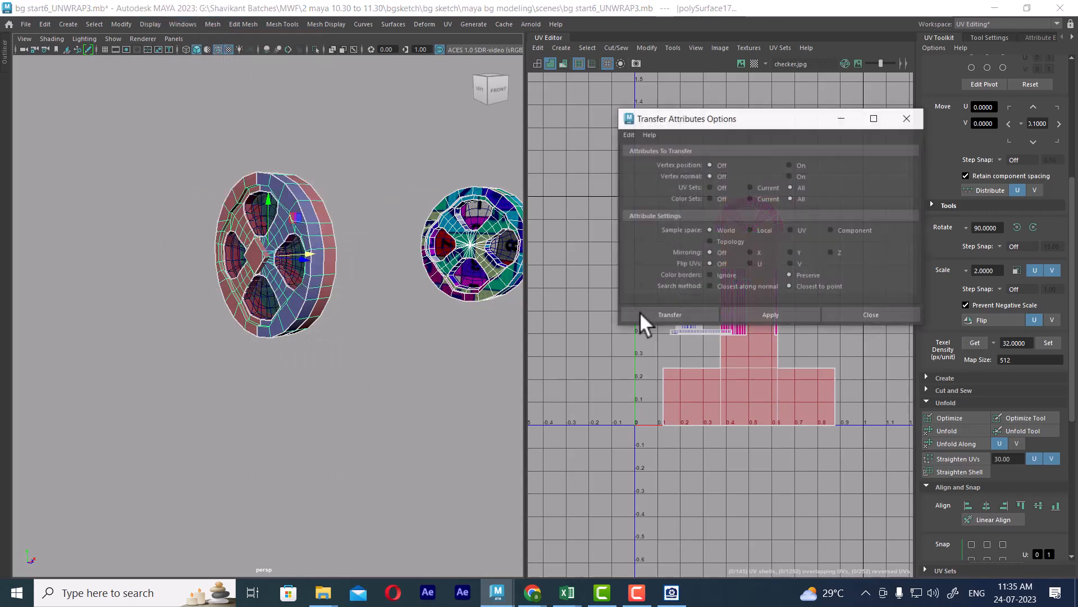
pyautogui.click(763, 309)
pyautogui.click(440, 368)
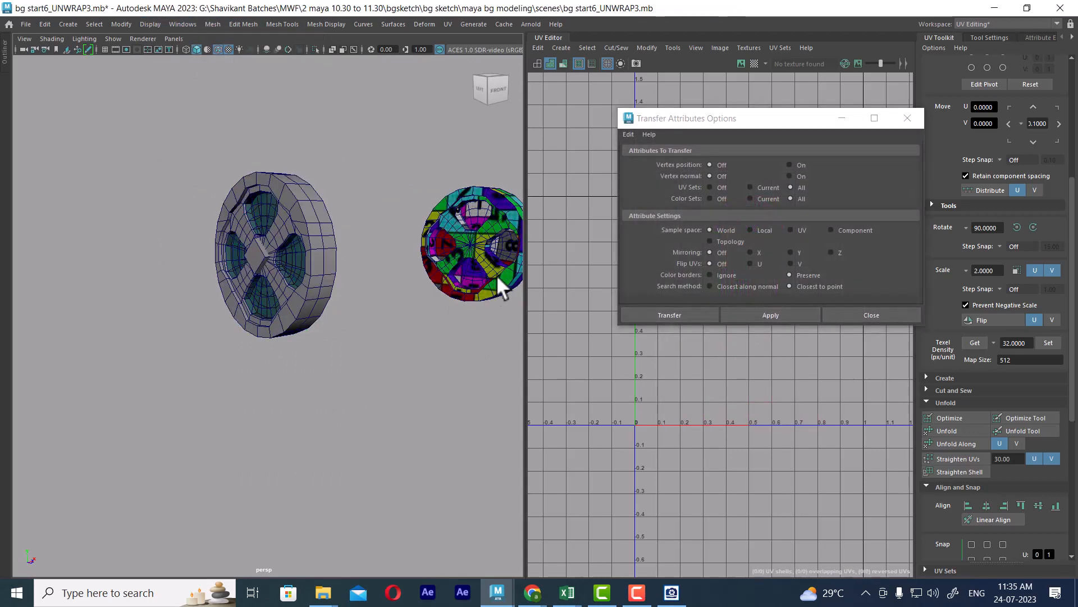
# - Try transferring all UV sets from the checkered window's four panes to the untextured window's panes with World sample space
pyautogui.click(503, 242)
pyautogui.keyDown('shift'); pyautogui.click(305, 275); pyautogui.keyUp('shift')
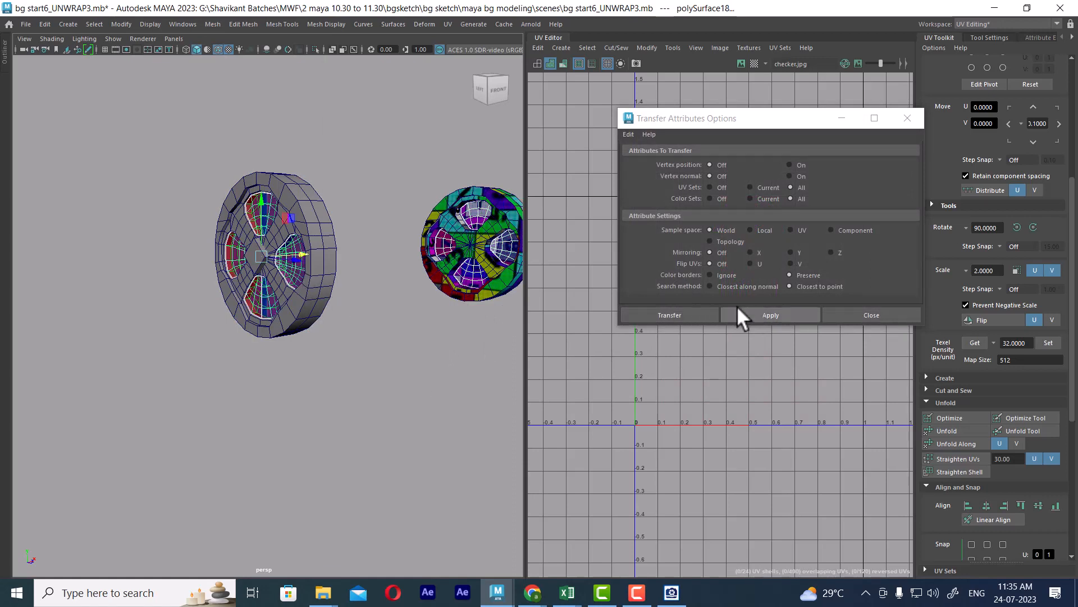
pyautogui.click(755, 309)
pyautogui.click(872, 315)
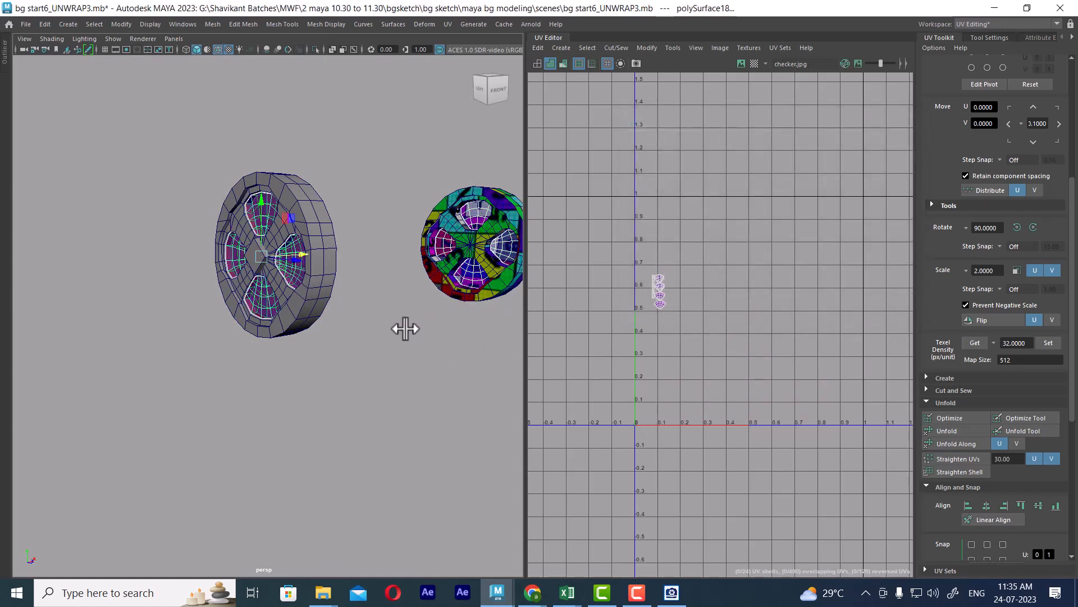
pyautogui.click(404, 328)
# - Select all parts of the untextured round window and assign the checker material to them
pyautogui.scroll(-4, 274, 180)
pyautogui.keyDown('alt'); pyautogui.moveTo(298, 234); pyautogui.dragTo(236, 241); pyautogui.keyUp('alt')
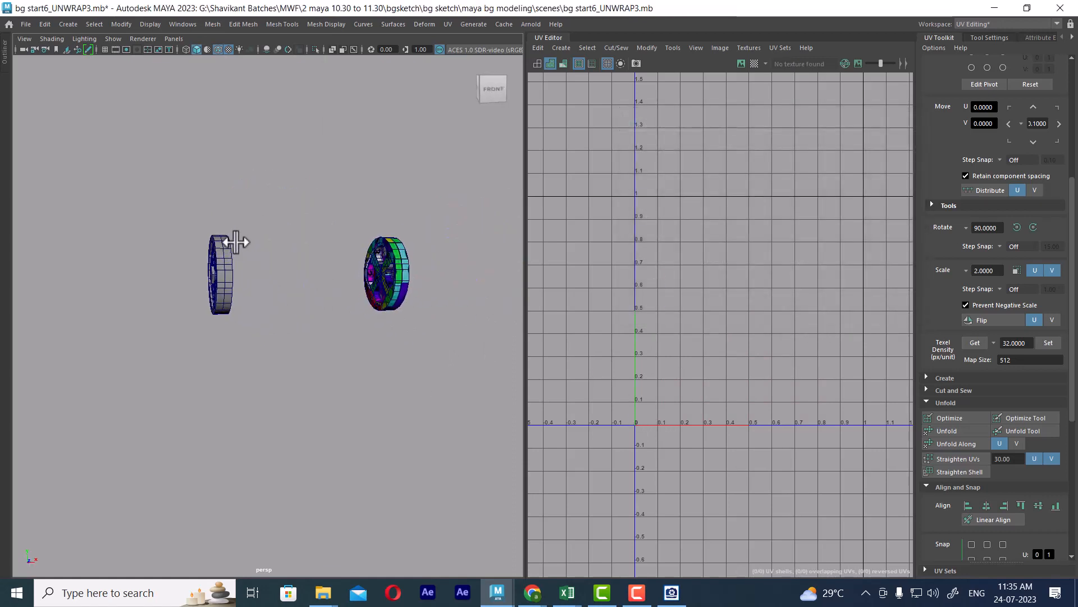
pyautogui.moveTo(129, 188); pyautogui.dragTo(273, 374)
pyautogui.moveTo(223, 257); pyautogui.dragTo(329, 372, button='right')
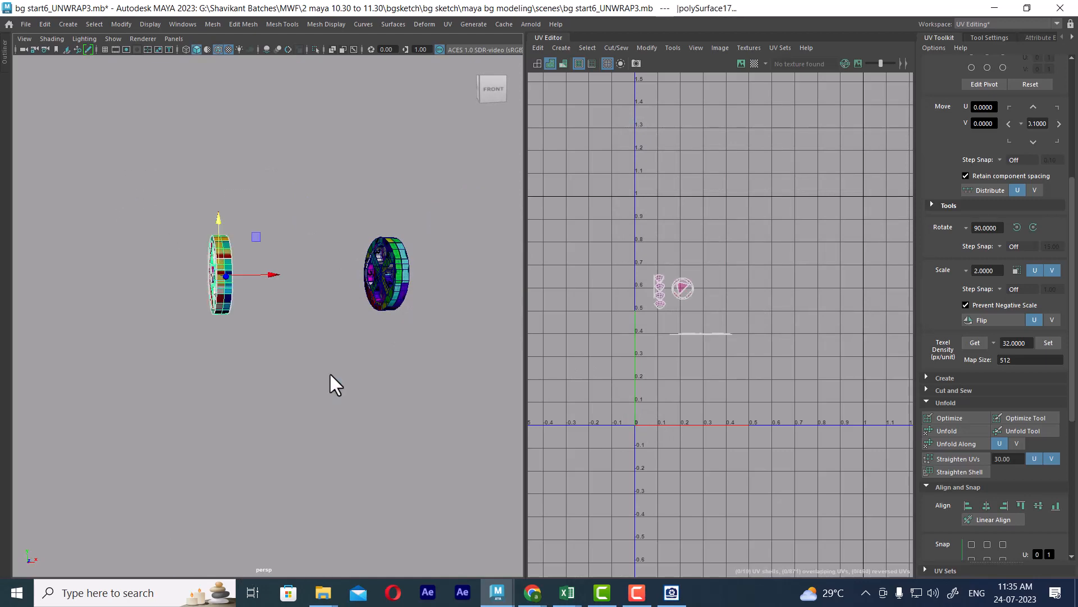
pyautogui.keyDown('alt'); pyautogui.moveTo(329, 372); pyautogui.dragTo(399, 439); pyautogui.keyUp('alt')
pyautogui.click(400, 441)
pyautogui.keyDown('alt'); pyautogui.moveTo(445, 359); pyautogui.dragTo(393, 382, button='middle'); pyautogui.keyUp('alt')
pyautogui.scroll(2, 394, 381)
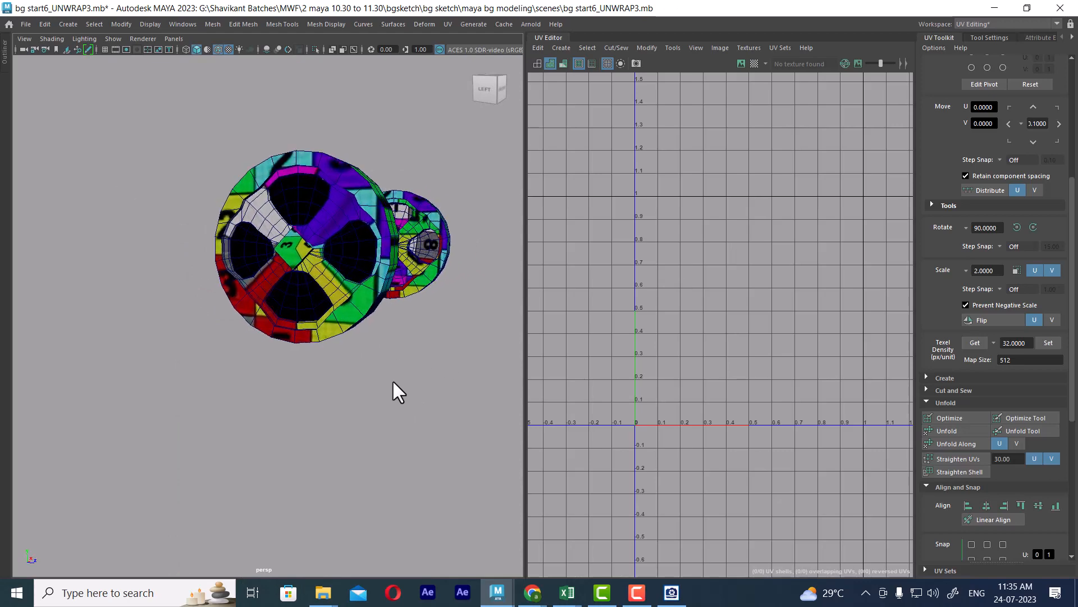
# - Transfer all UV sets from the original round window's frame to the newly checkered frame using Component sample space
pyautogui.click(358, 301)
pyautogui.keyDown('alt'); pyautogui.moveTo(385, 299); pyautogui.dragTo(344, 306); pyautogui.keyUp('alt')
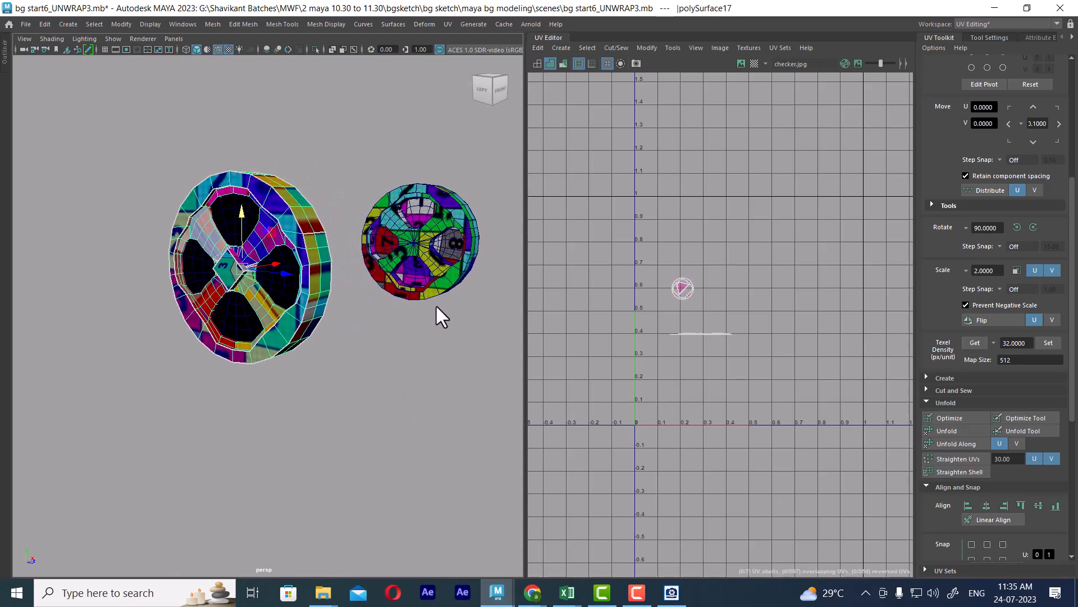
pyautogui.click(441, 281)
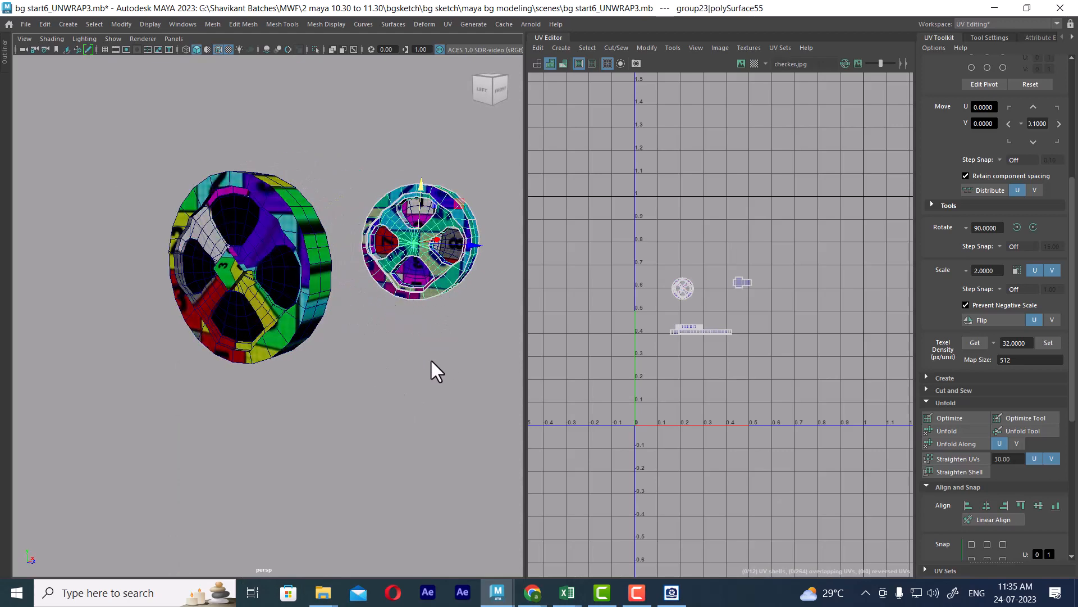
pyautogui.click(431, 358)
pyautogui.click(446, 280)
pyautogui.click(317, 325)
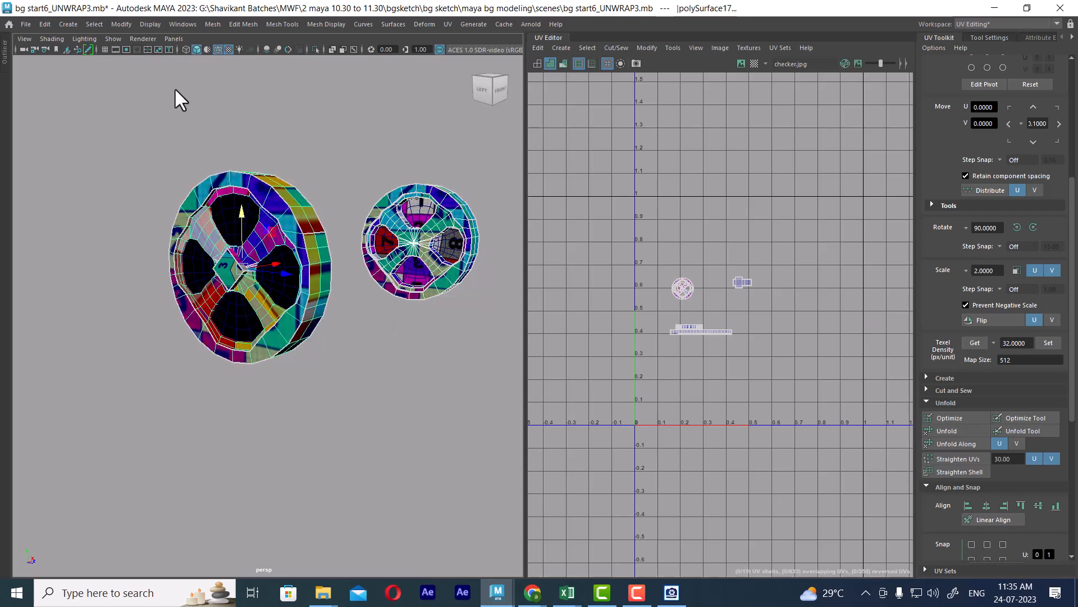
pyautogui.click(209, 24)
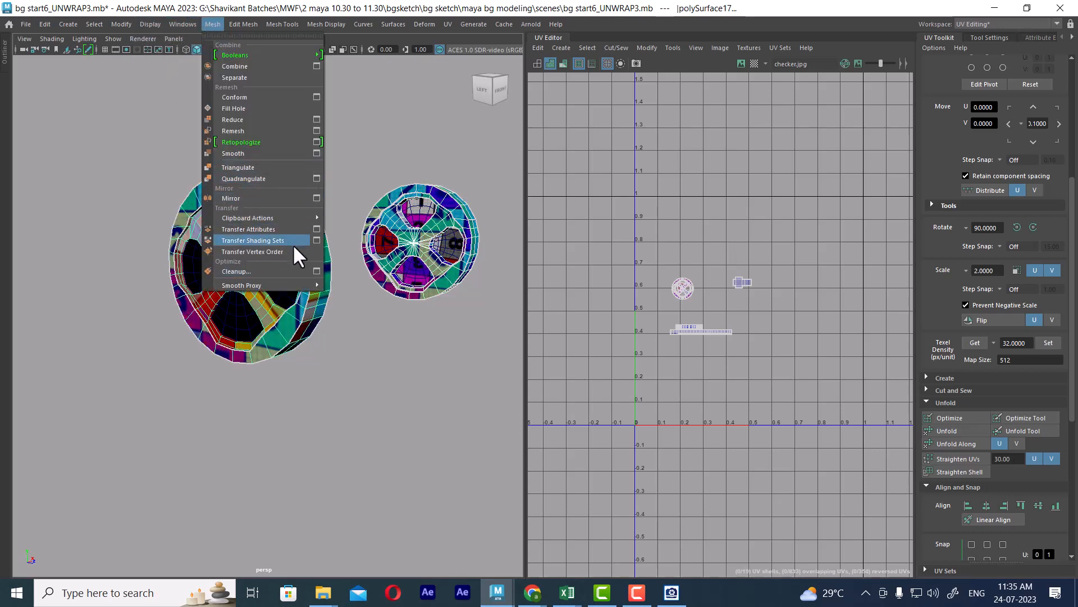
pyautogui.click(316, 228)
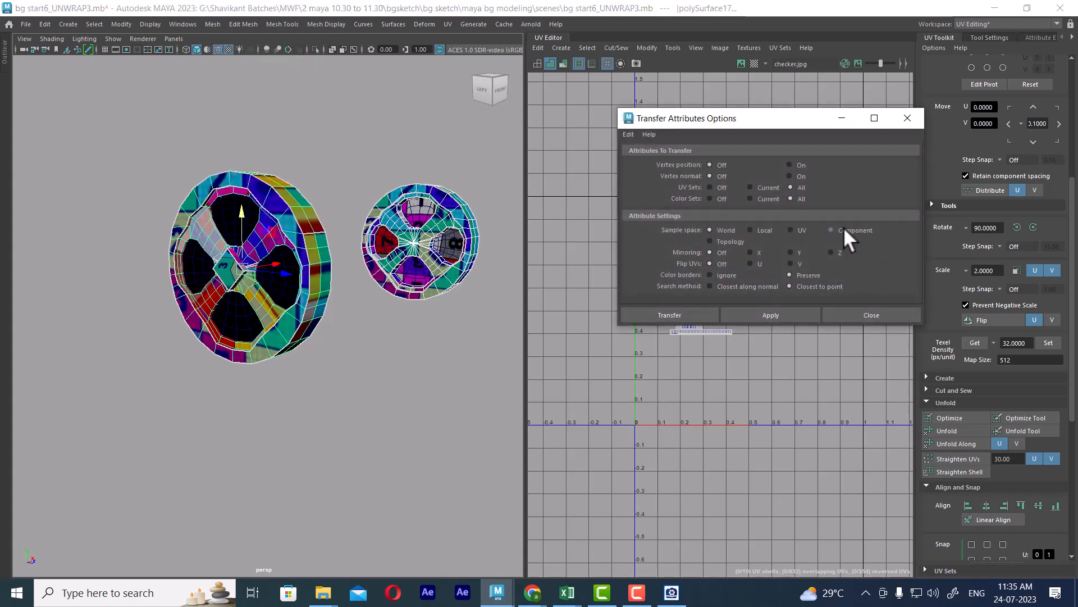
pyautogui.click(832, 230)
pyautogui.click(770, 316)
pyautogui.moveTo(769, 123); pyautogui.dragTo(878, 58)
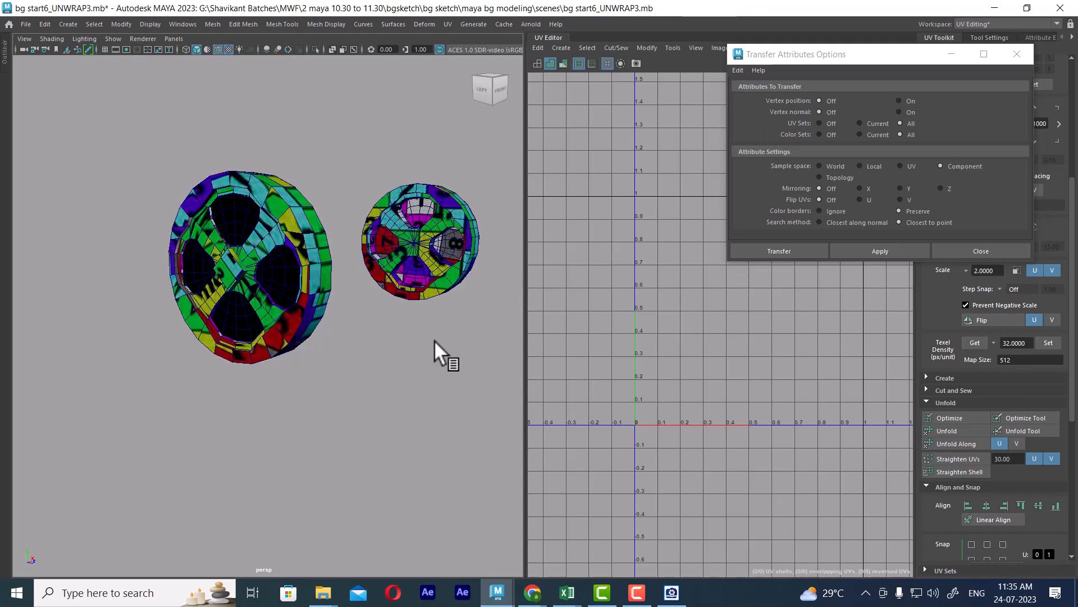
# - Transfer the original window's pane UVs to the other round window's panes with Component sample space and close the transfer options
pyautogui.click(443, 277)
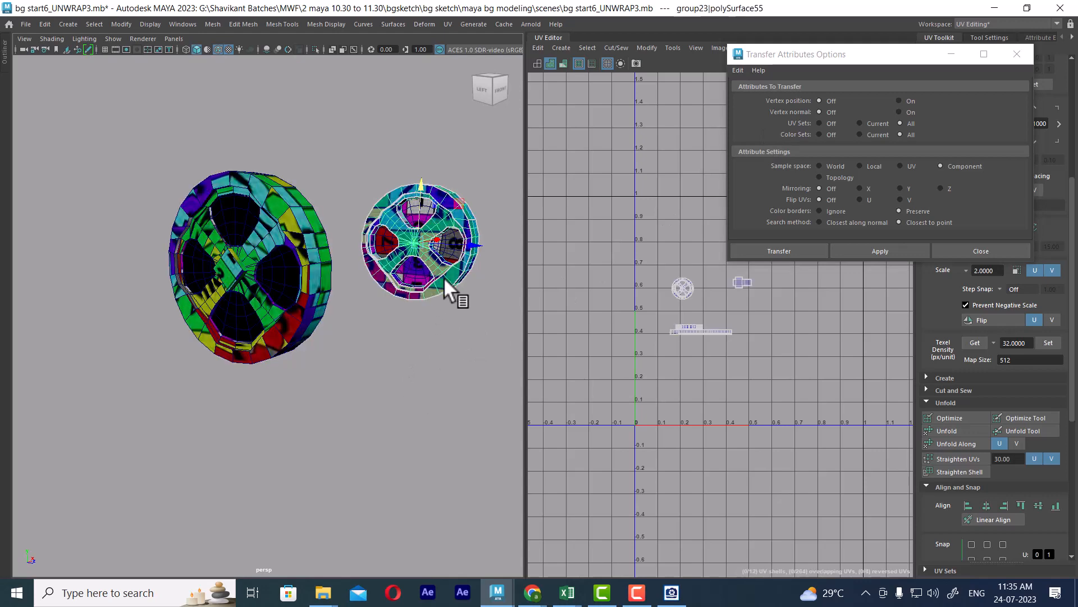
pyautogui.click(298, 324)
pyautogui.click(294, 302)
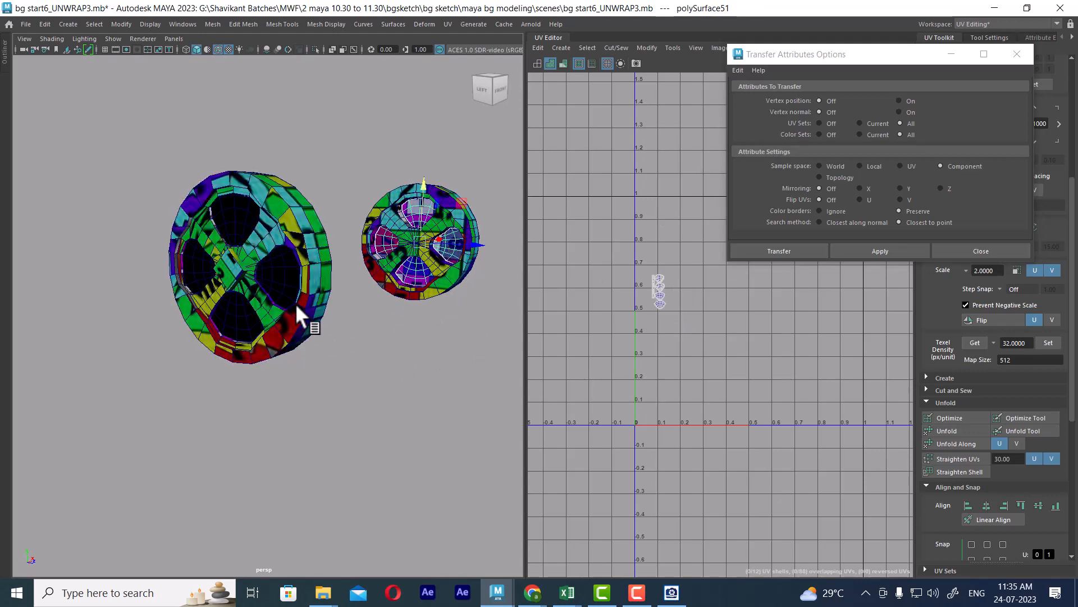
pyautogui.click(881, 252)
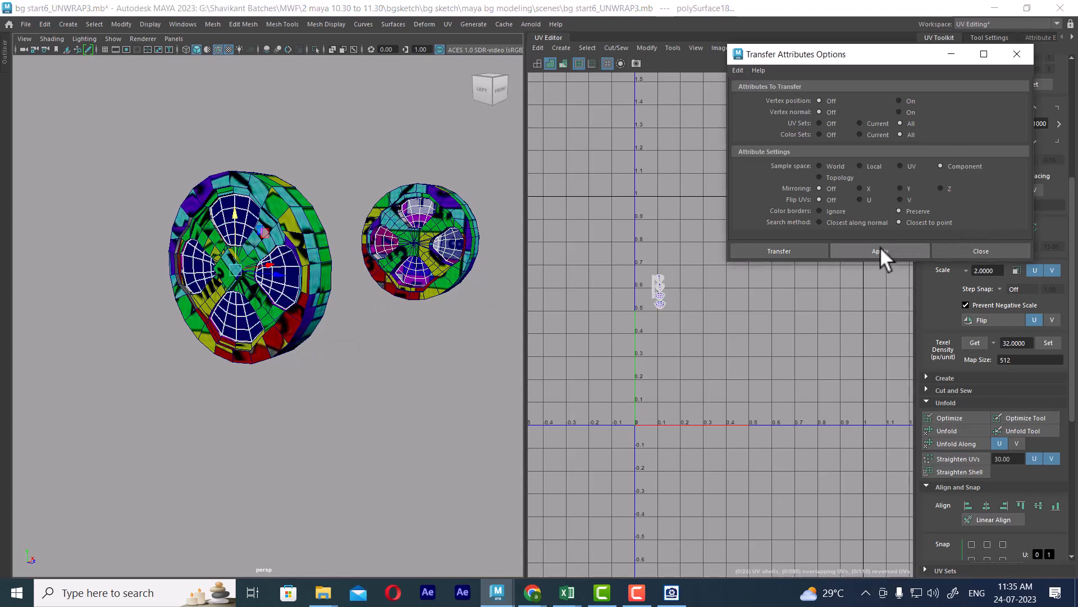
pyautogui.click(984, 253)
pyautogui.click(388, 427)
# - Check the checker pattern on the second round window and end the isolation to show the whole house
pyautogui.keyDown('alt'); pyautogui.moveTo(269, 251); pyautogui.dragTo(177, 286); pyautogui.keyUp('alt')
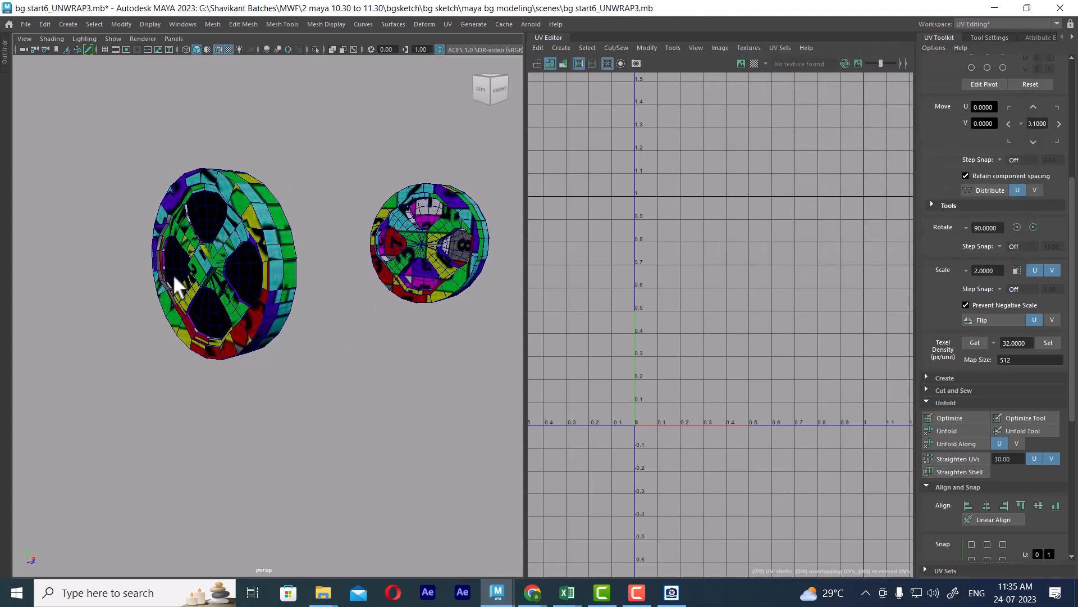
pyautogui.moveTo(96, 169); pyautogui.dragTo(247, 387)
pyautogui.click(397, 446)
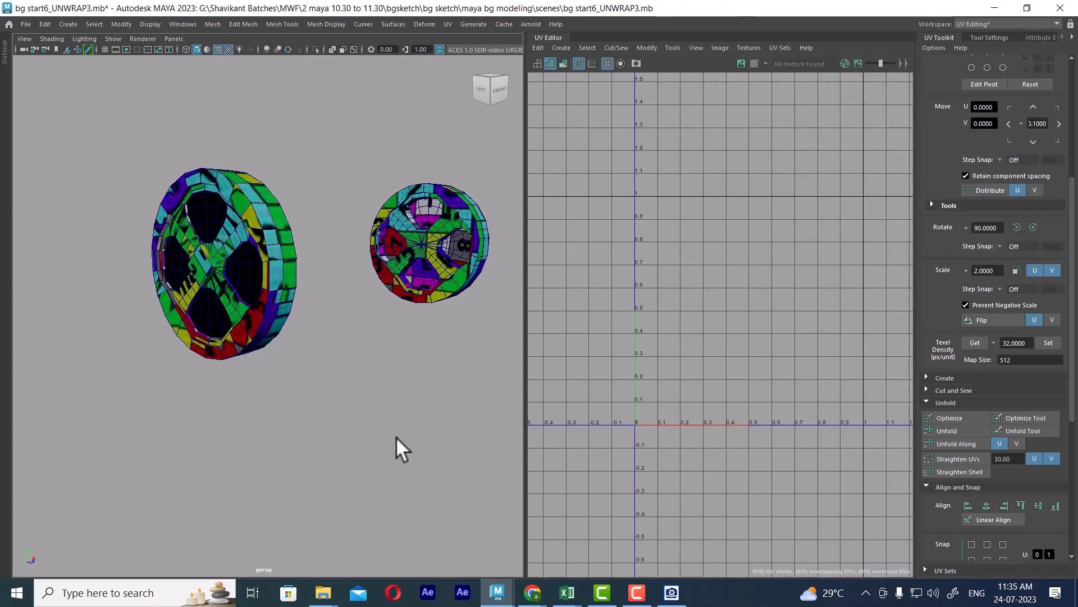
pyautogui.keyDown('alt'); pyautogui.moveTo(397, 445); pyautogui.dragTo(236, 366); pyautogui.keyUp('alt')
pyautogui.keyDown('alt'); pyautogui.moveTo(337, 322); pyautogui.dragTo(312, 355); pyautogui.keyUp('alt')
pyautogui.hotkey('ctrl', '1')
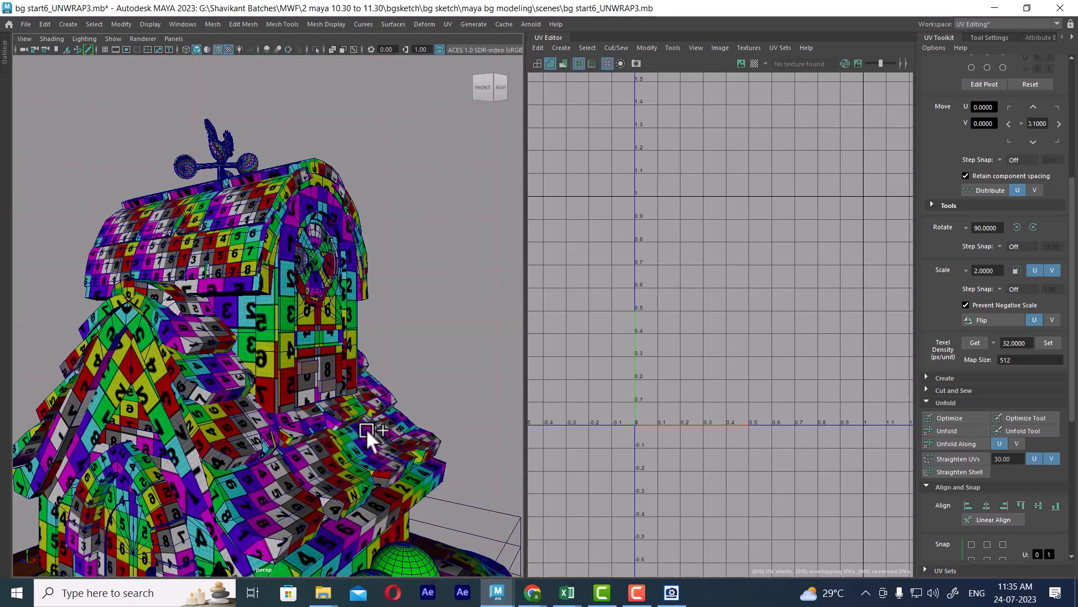
pyautogui.scroll(-4, 318, 393)
pyautogui.keyDown('alt'); pyautogui.moveTo(325, 382); pyautogui.dragTo(307, 375); pyautogui.keyUp('alt')
pyautogui.scroll(1, 307, 375)
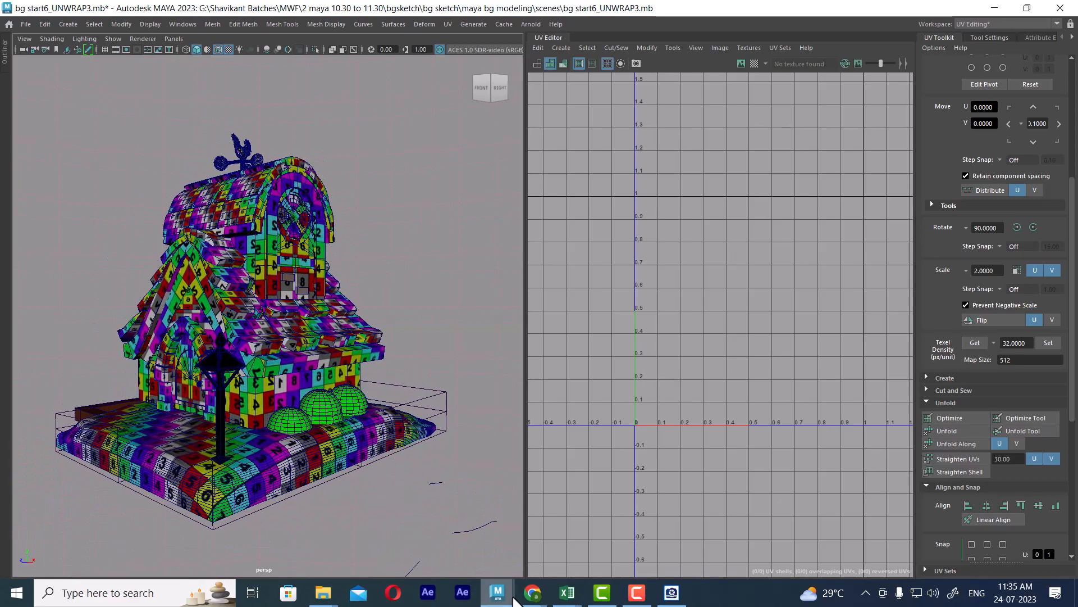